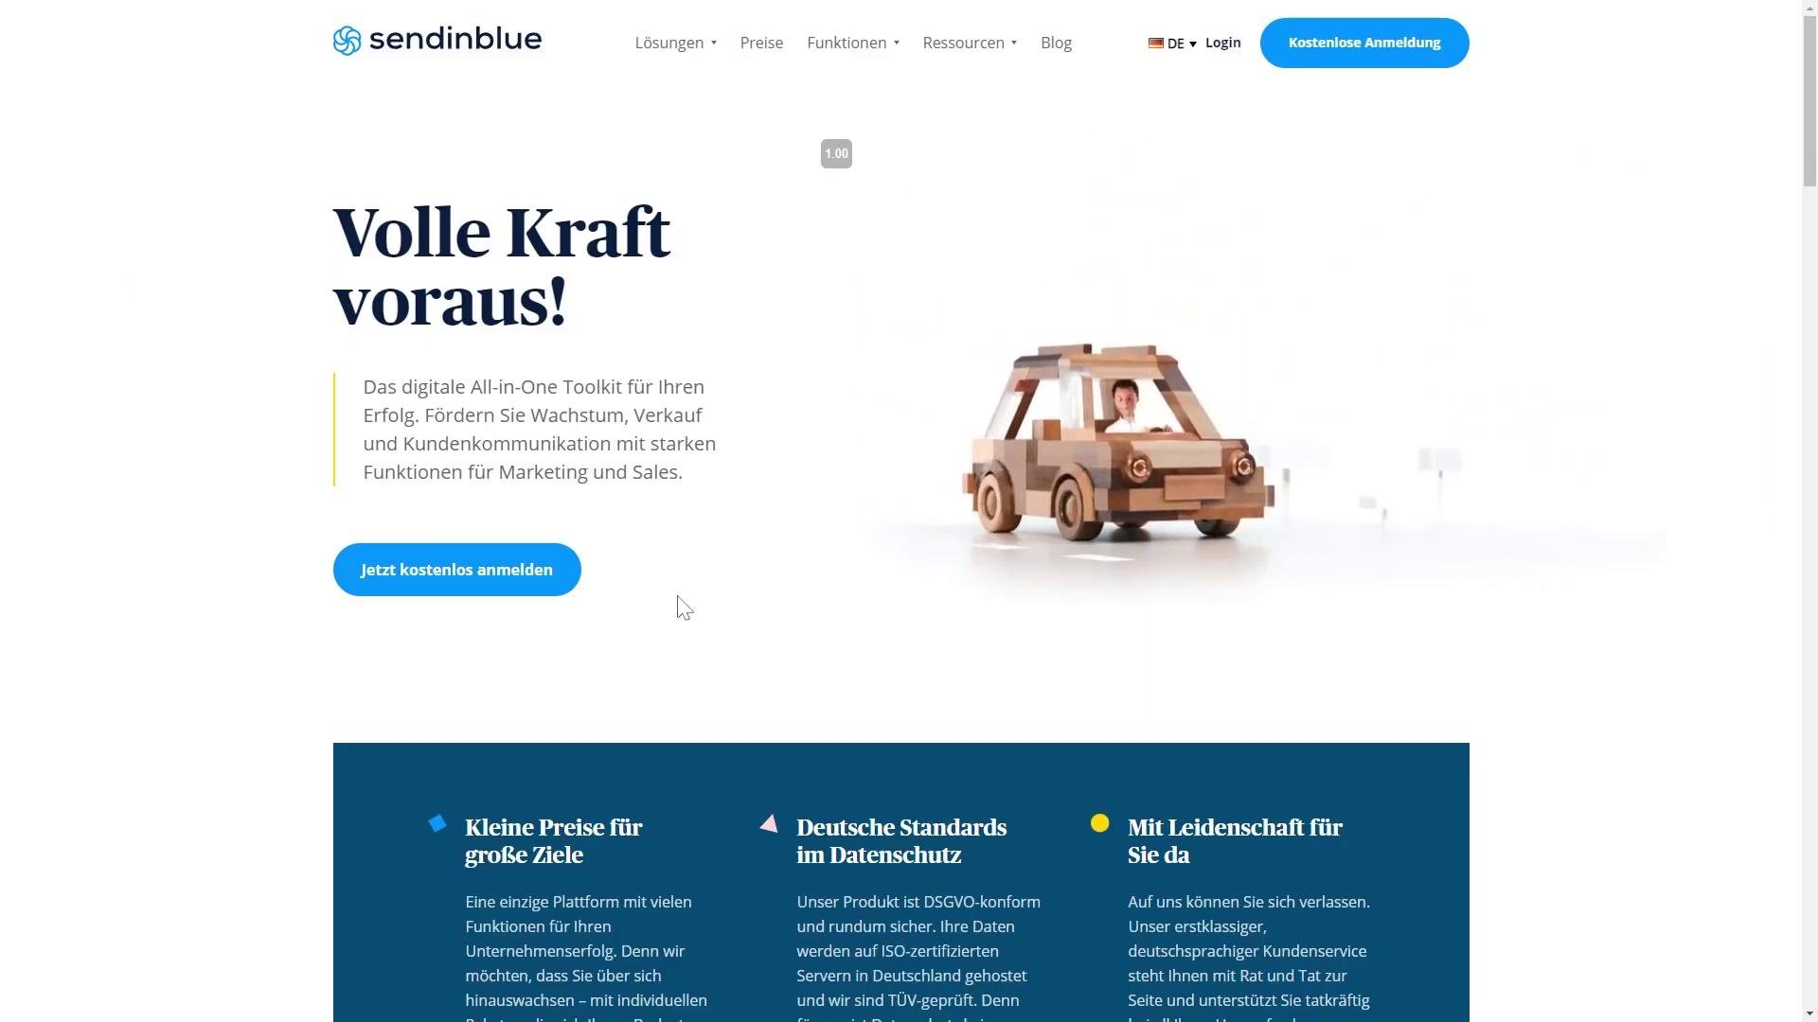
Start the free registration and explore the e-mail volume pricing of the Lite package.
{"action": "left_click", "coordinate": [458, 578]}
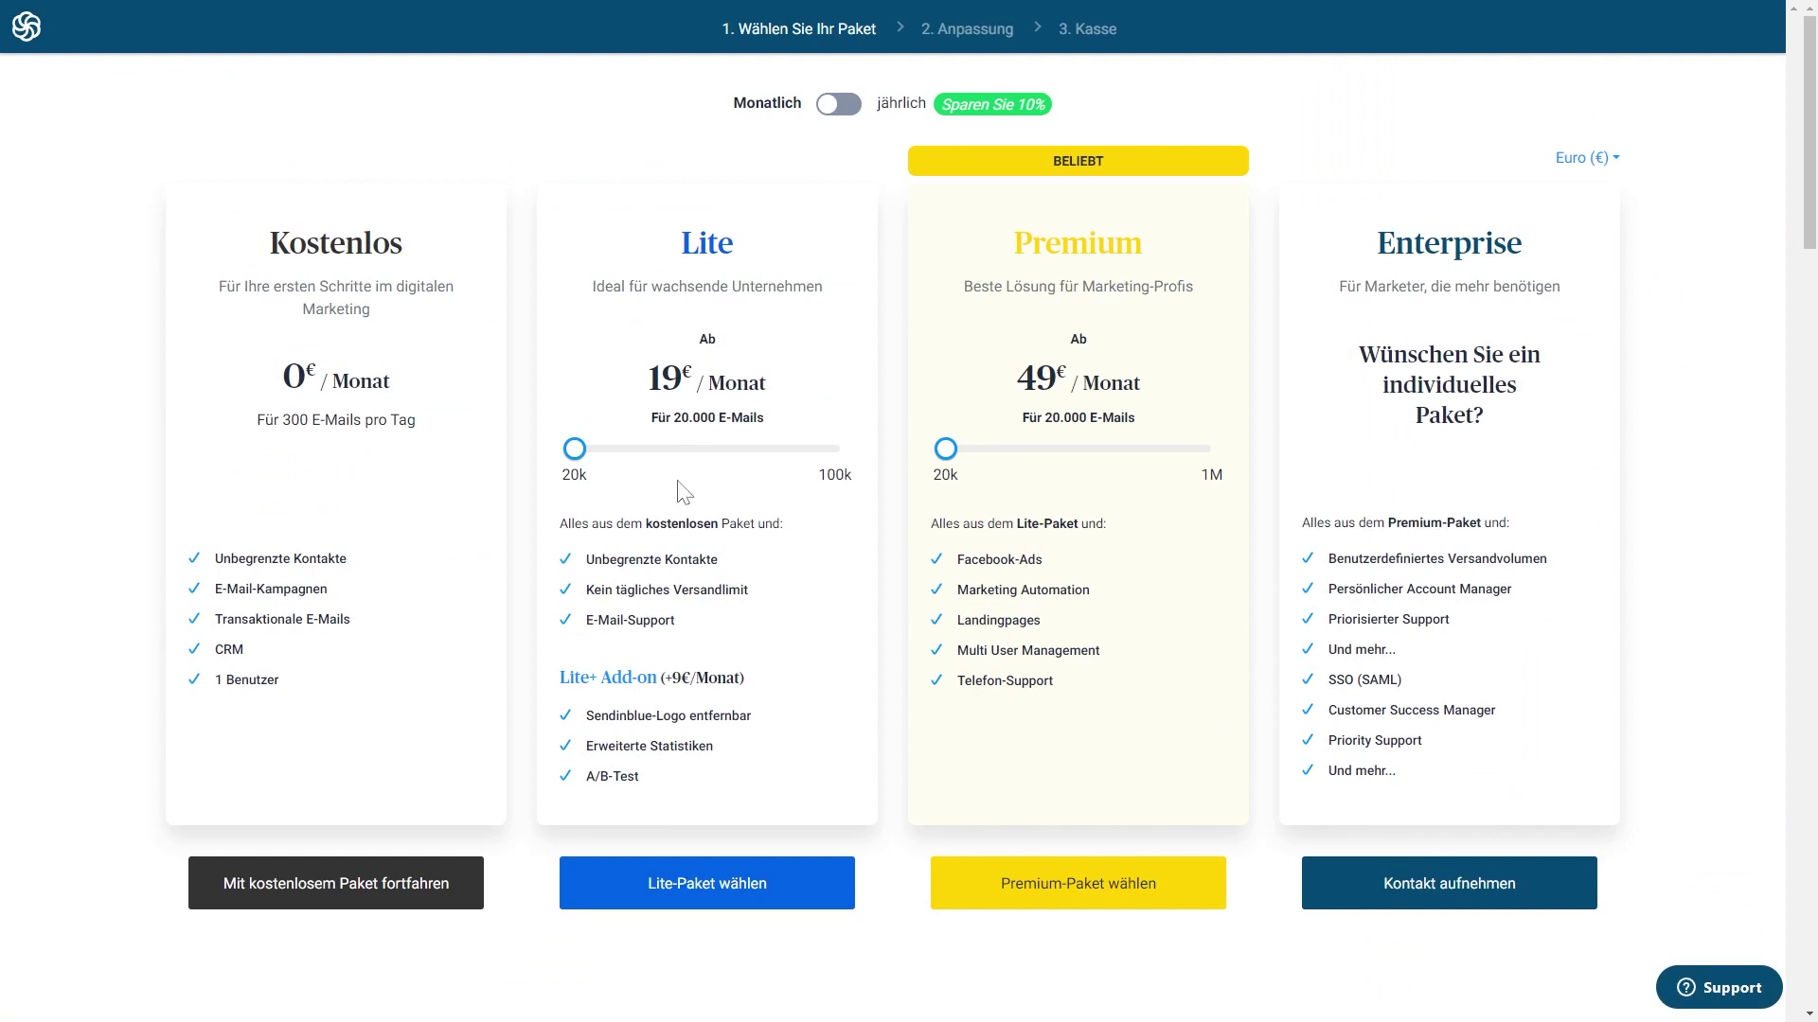
{"action": "mouse_move", "coordinate": [578, 450]}
{"action": "left_mouse_down"}
{"action": "mouse_move", "coordinate": [623, 462]}
{"action": "mouse_move", "coordinate": [558, 462]}
{"action": "mouse_move", "coordinate": [611, 464]}
{"action": "left_mouse_up"}
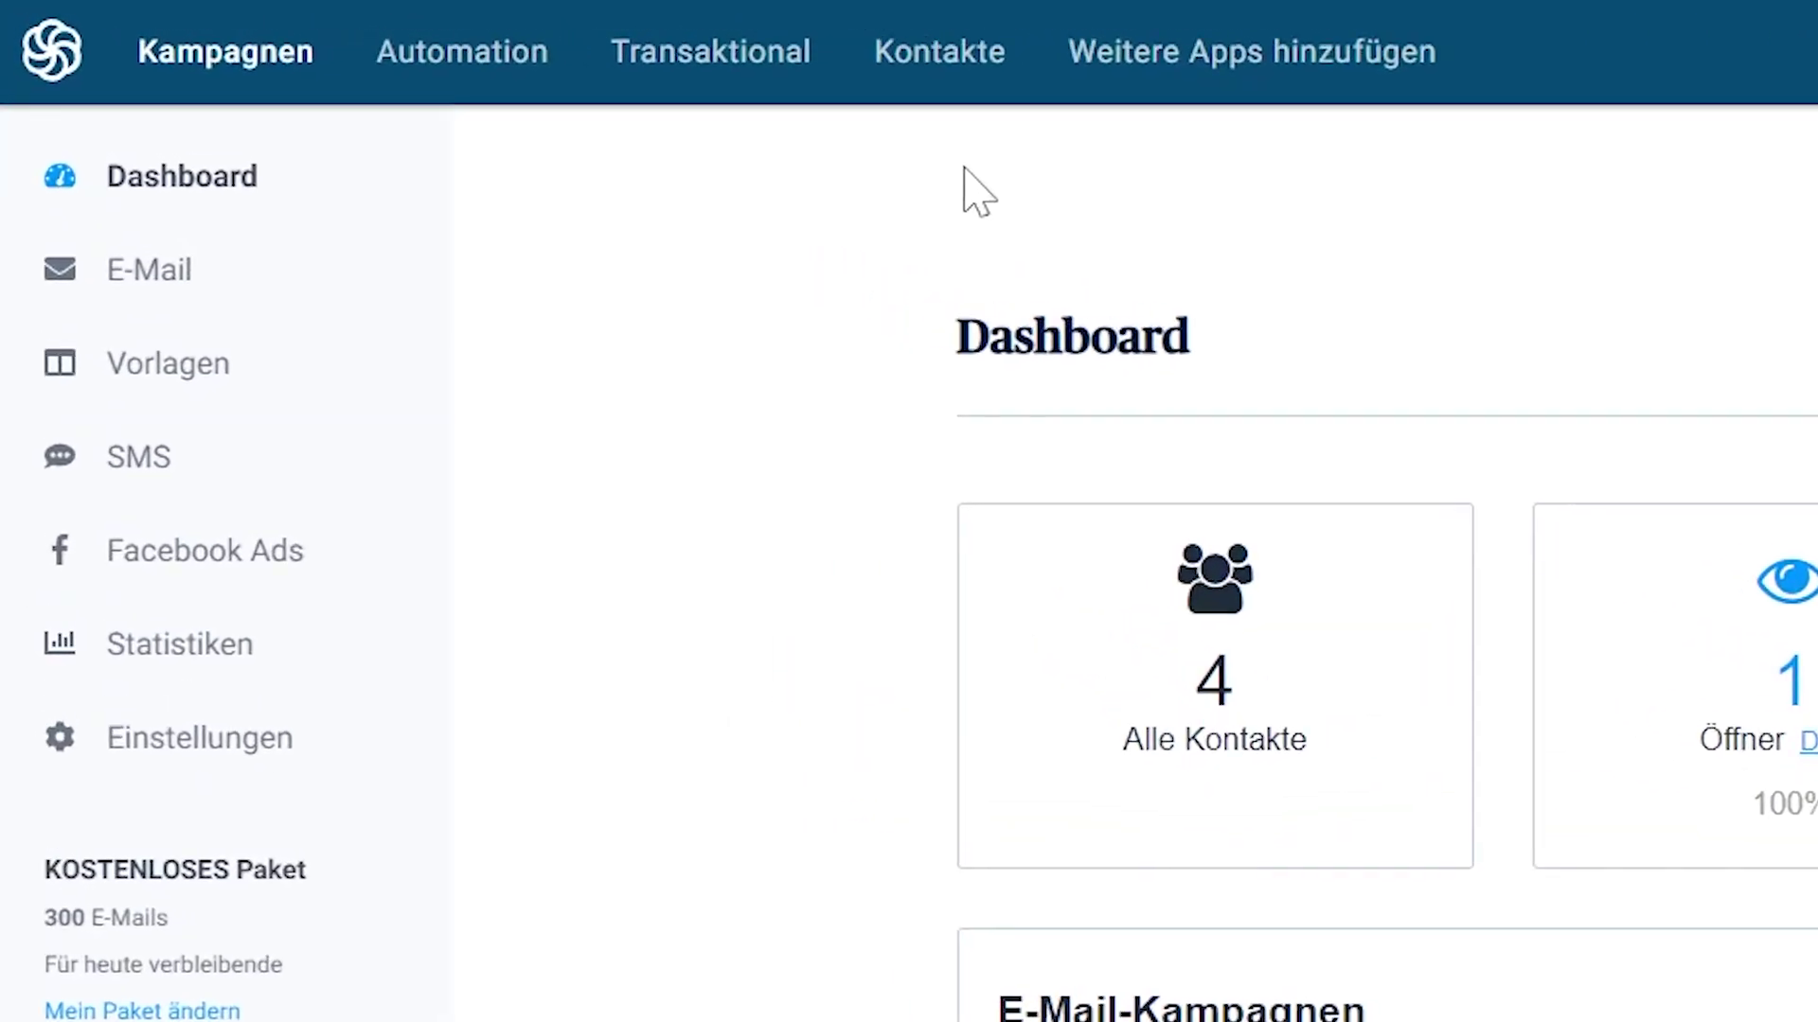
Start a contact import, upload CSV_sample.csv and confirm the uploaded file.
{"action": "left_click", "coordinate": [942, 76]}
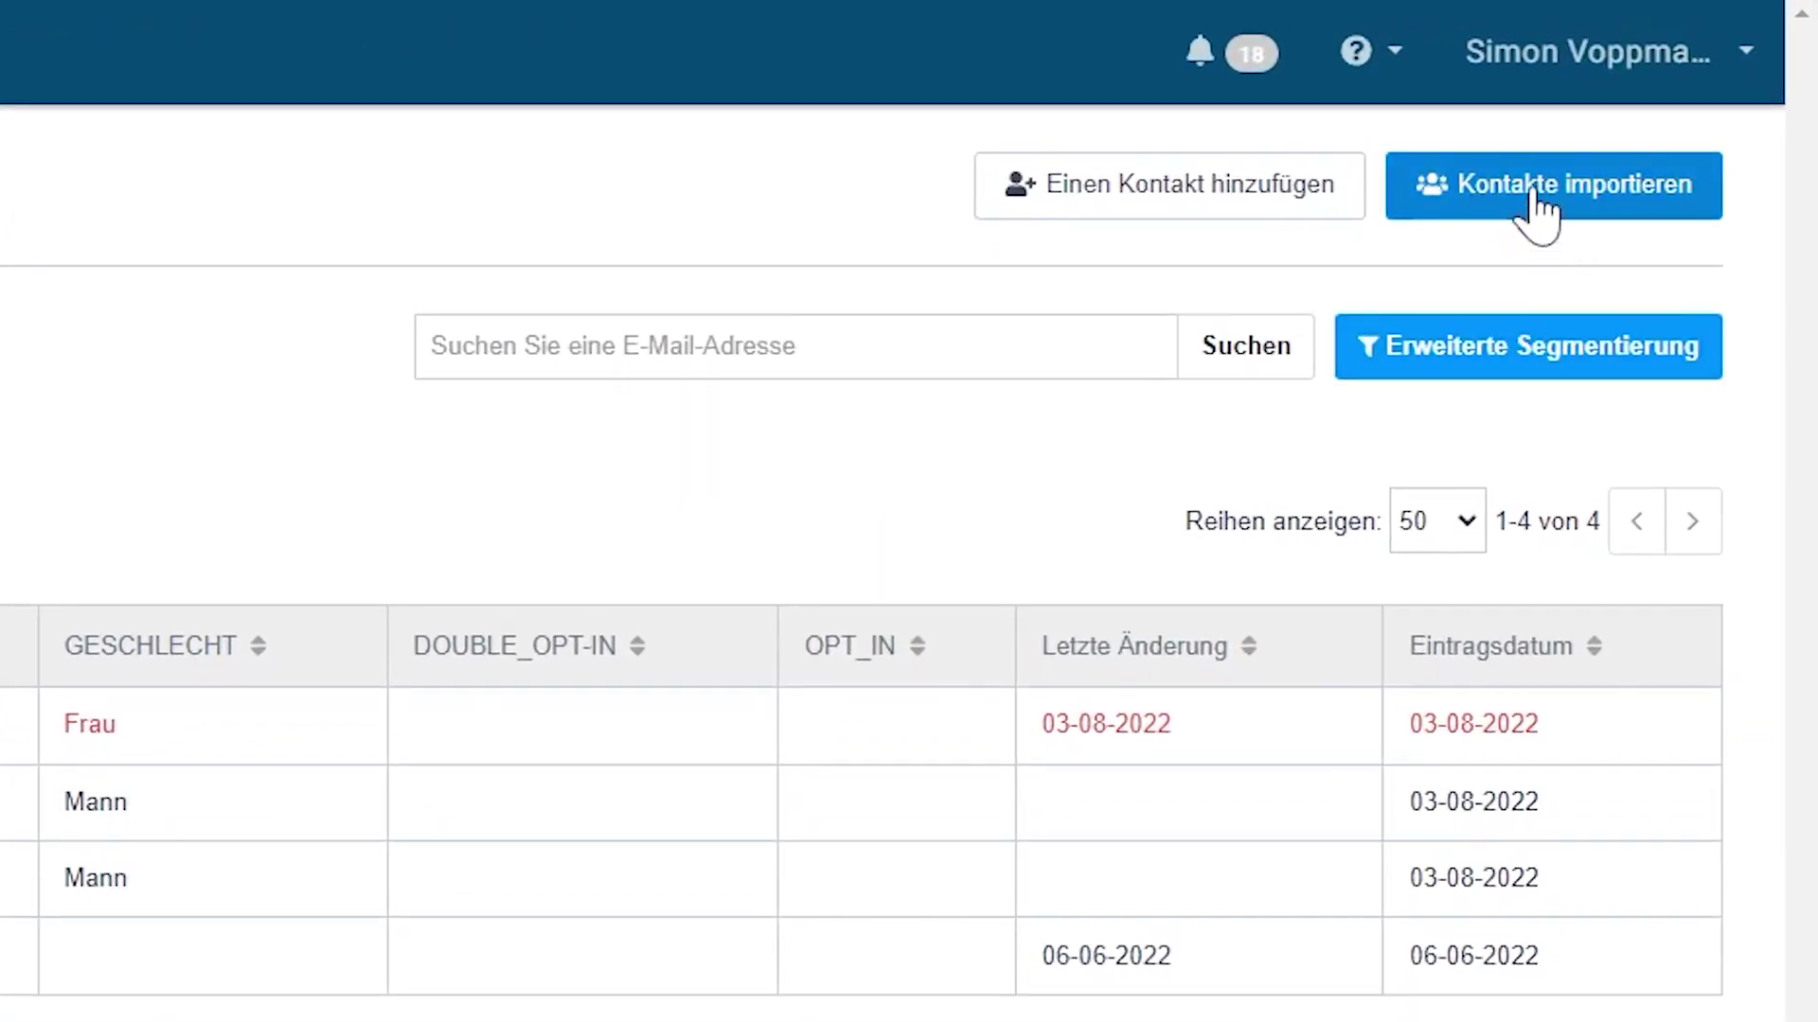
{"action": "left_click", "coordinate": [1526, 203]}
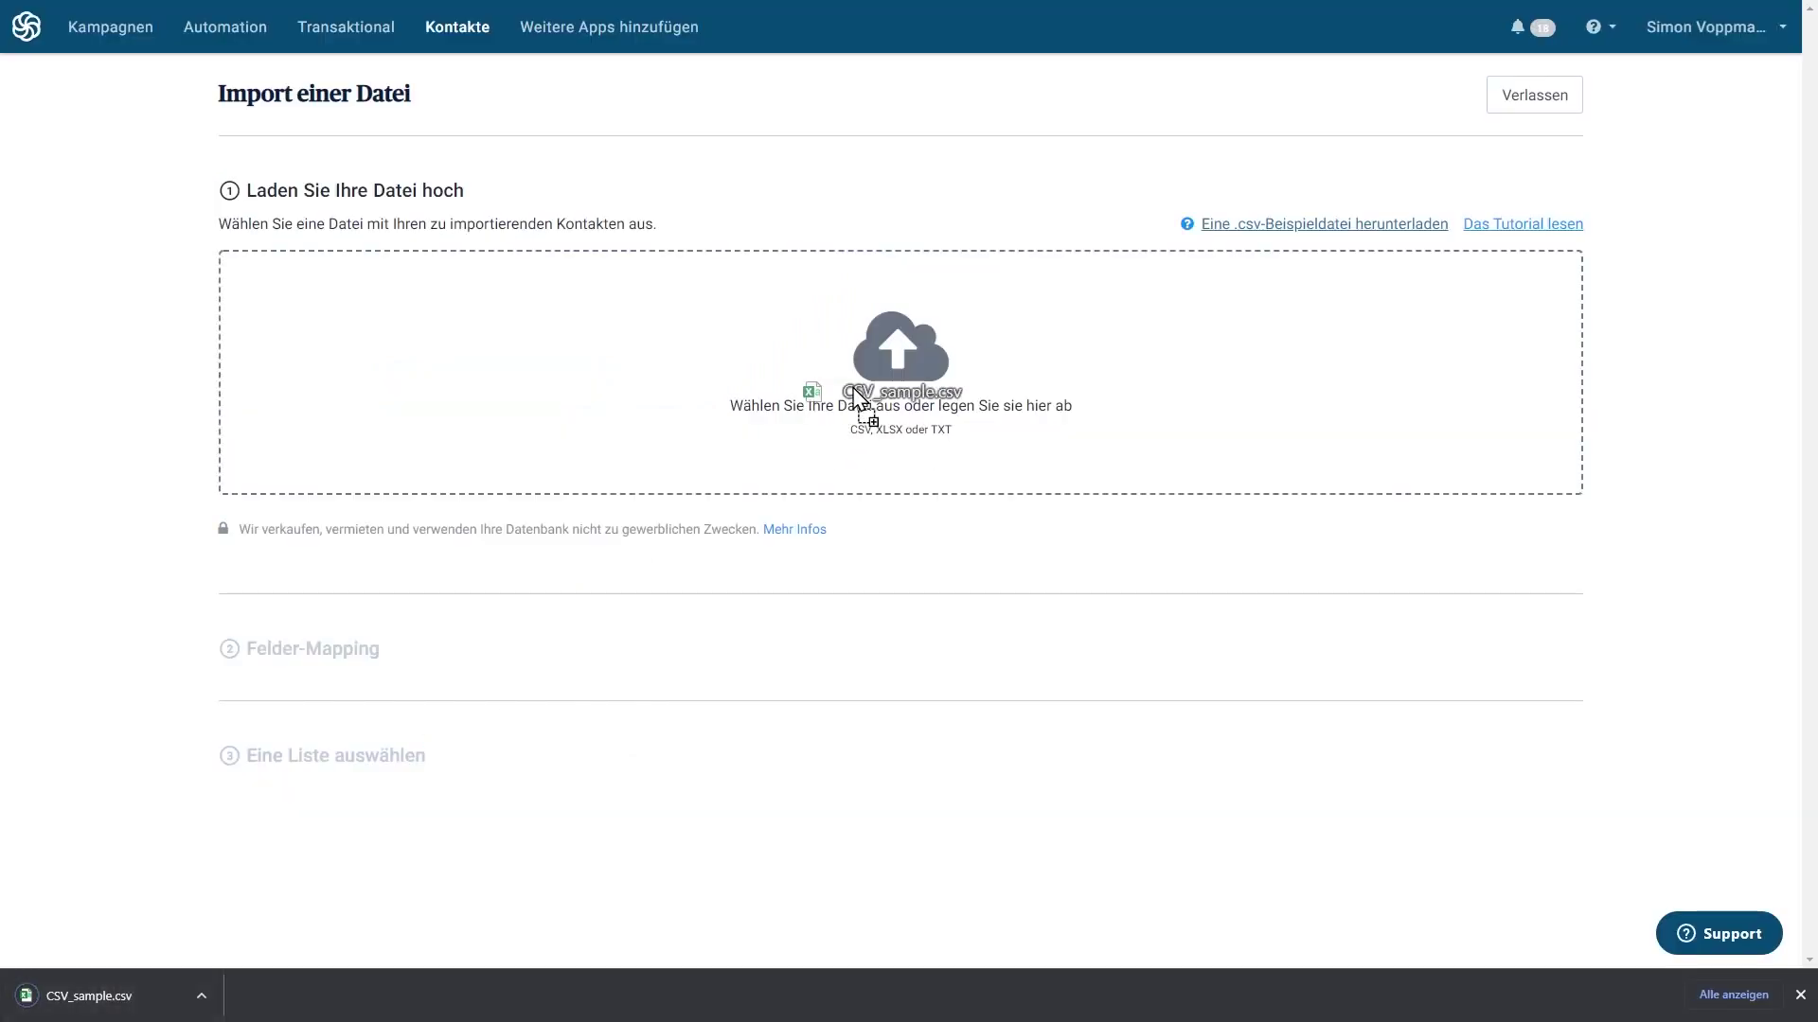
{"action": "left_click_drag", "start_coordinate": [857, 398], "coordinate": [857, 398]}
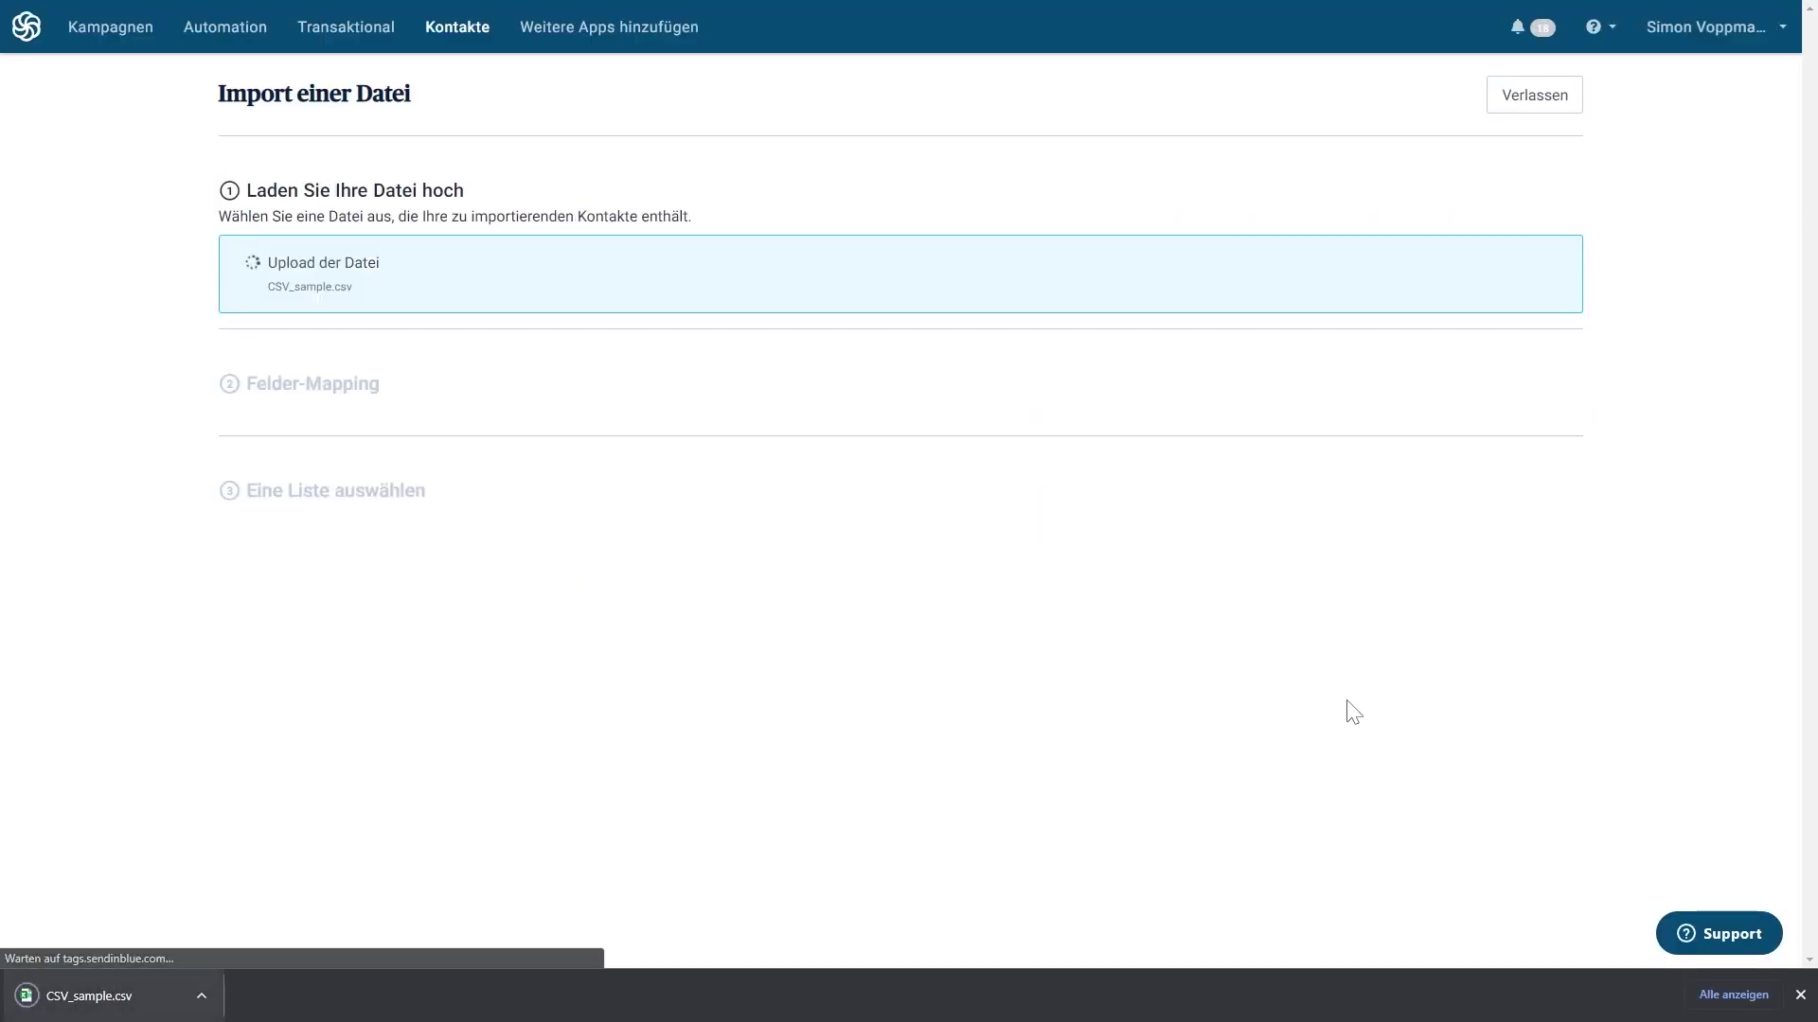
{"action": "left_click", "coordinate": [1799, 995]}
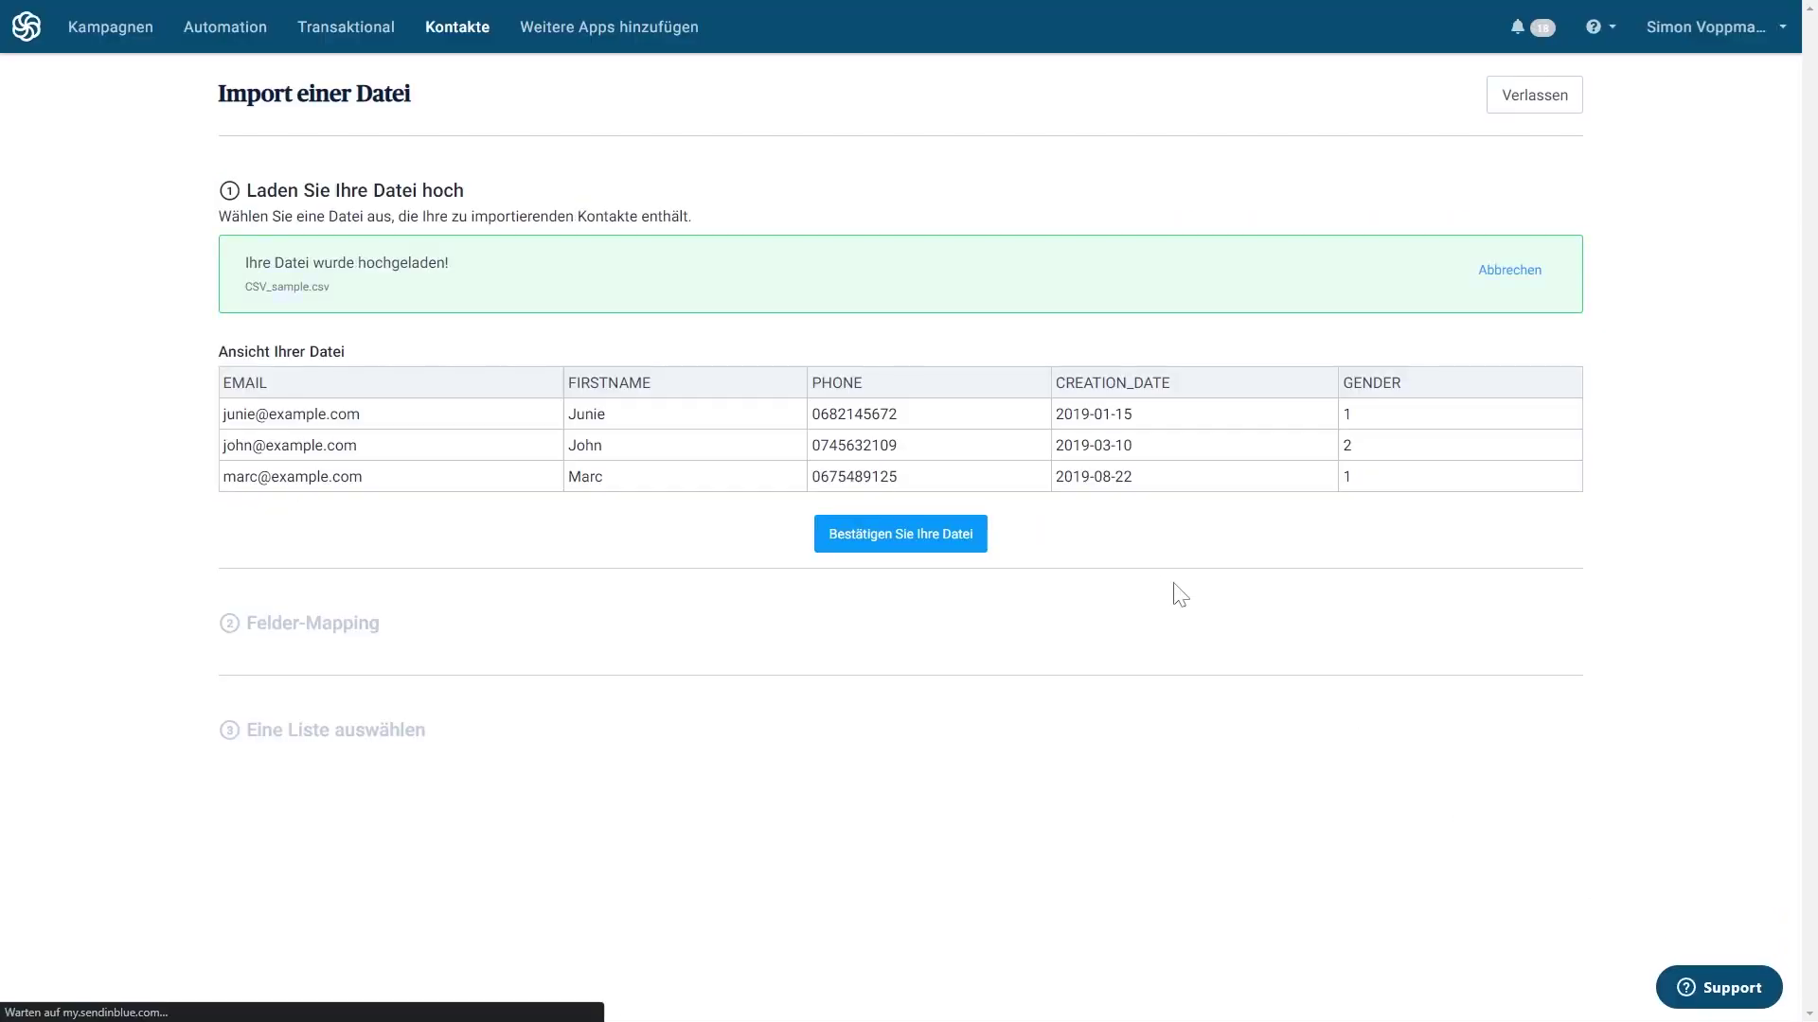
{"action": "left_click", "coordinate": [914, 553]}
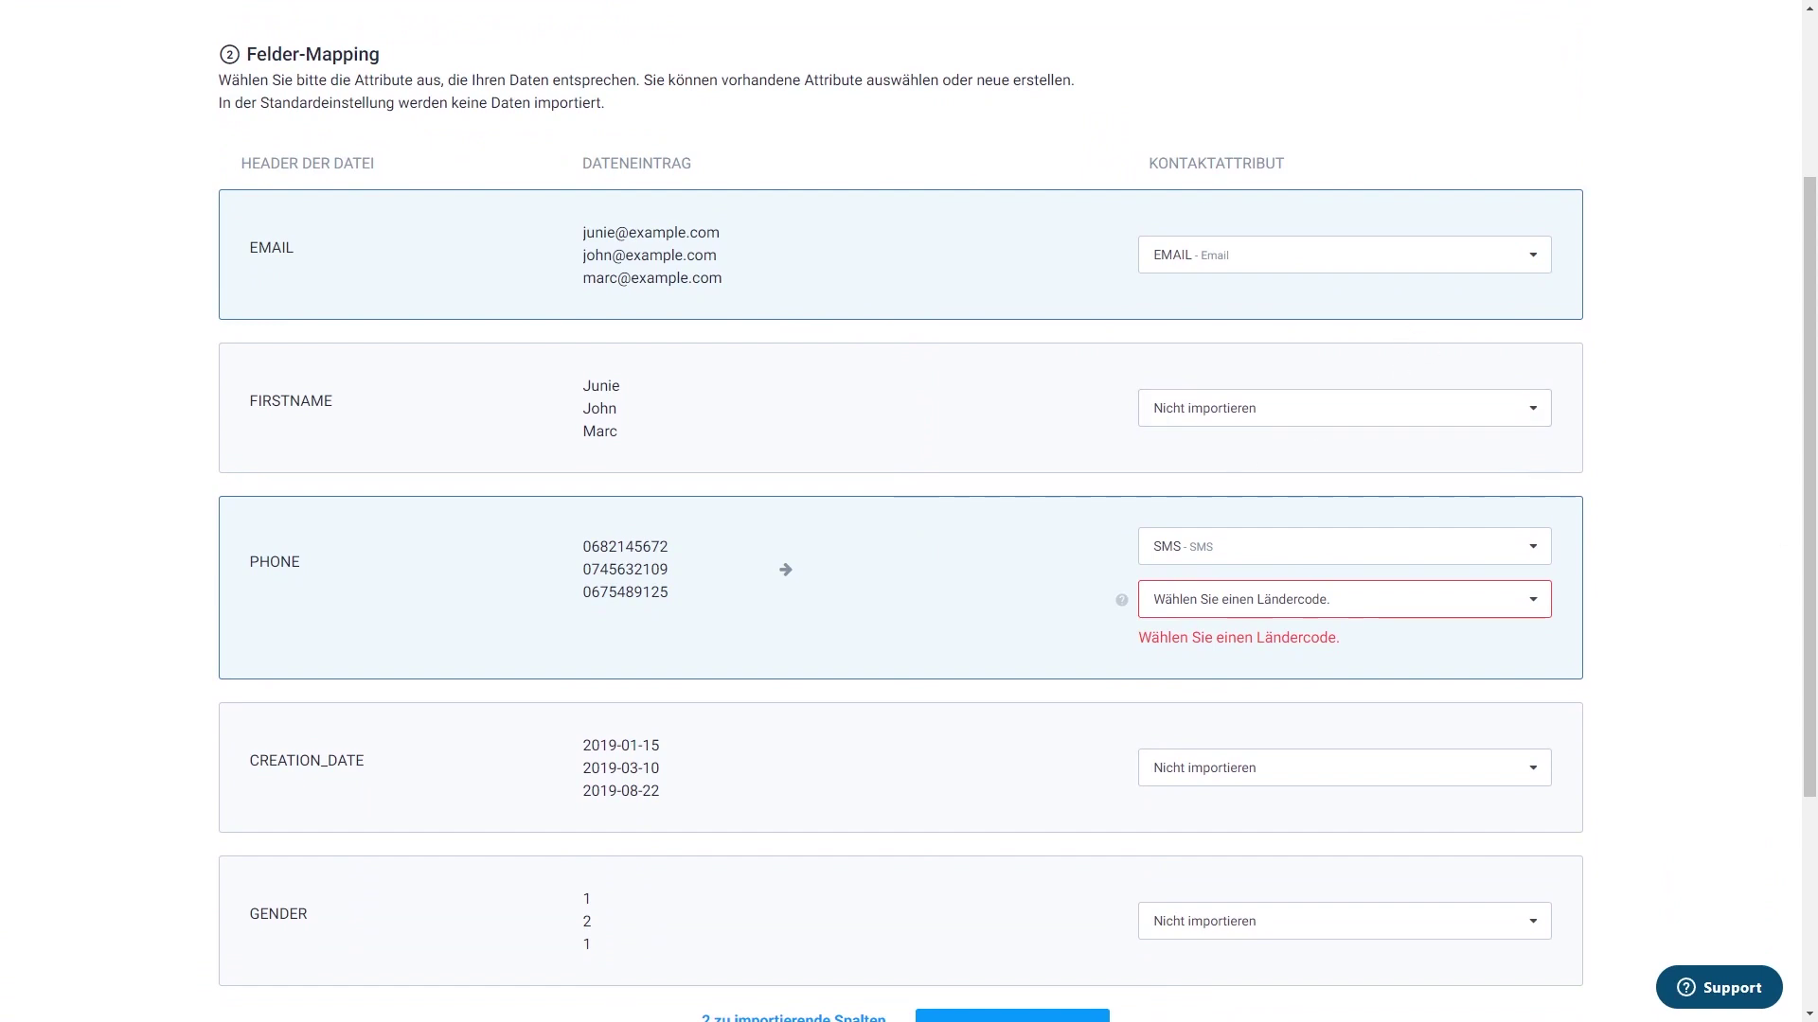
Set the PHONE column's country code to Germany (+49), leave GENDER as "Nicht importieren" and confirm the field mapping.
{"action": "left_click", "coordinate": [1428, 267]}
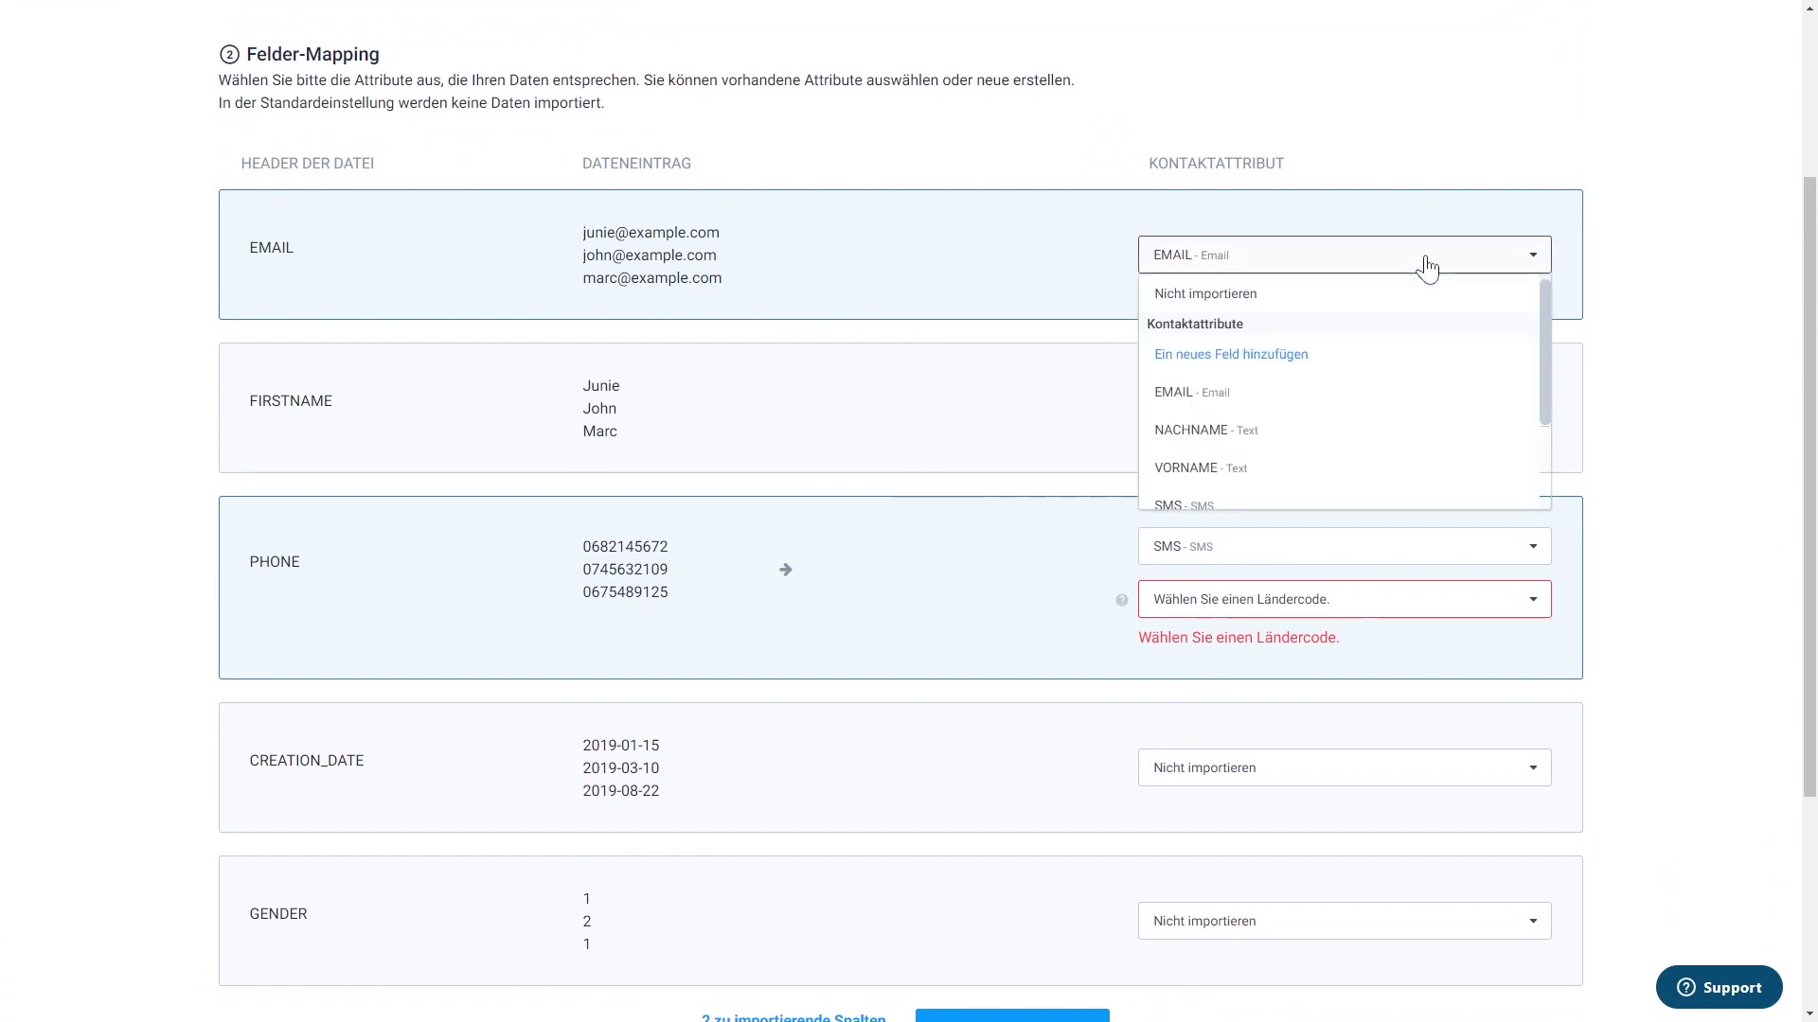
{"action": "left_click", "coordinate": [1428, 268]}
{"action": "scroll", "coordinate": [1429, 267], "scroll_direction": "down", "scroll_amount": 2}
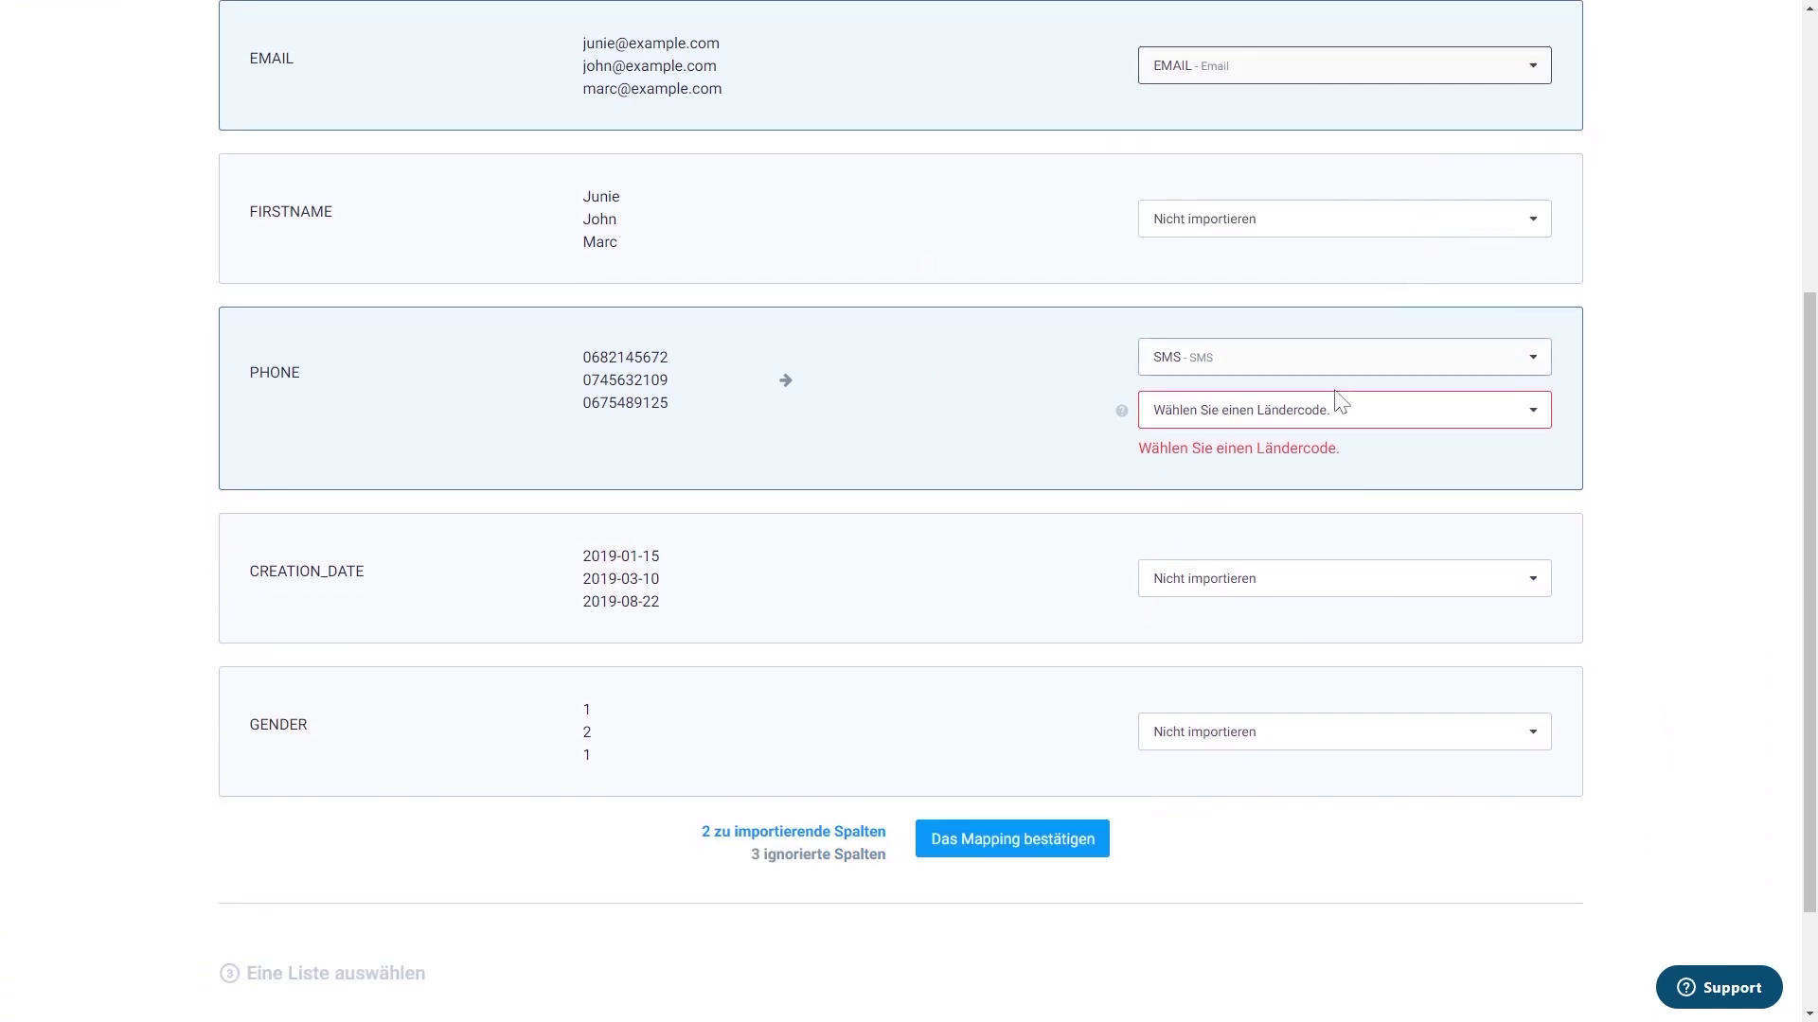
{"action": "left_click", "coordinate": [1396, 428]}
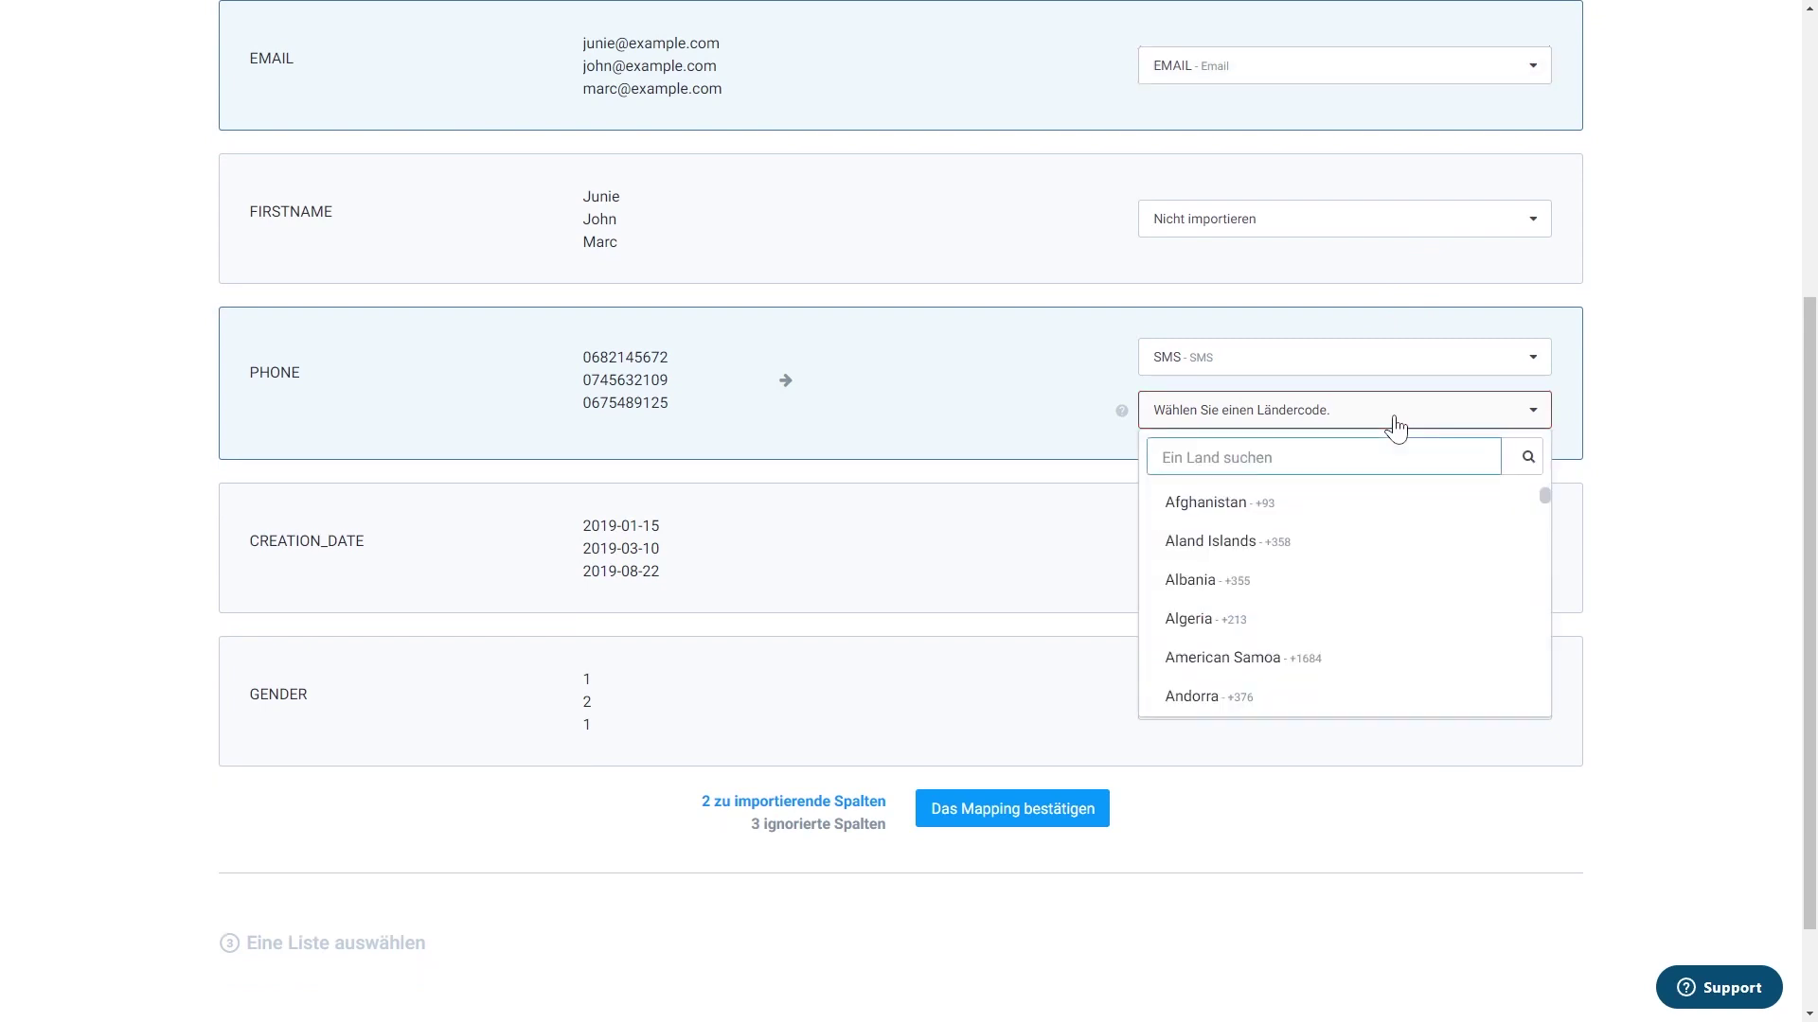
{"action": "type", "text": "ger"}
{"action": "left_click", "coordinate": [1263, 539]}
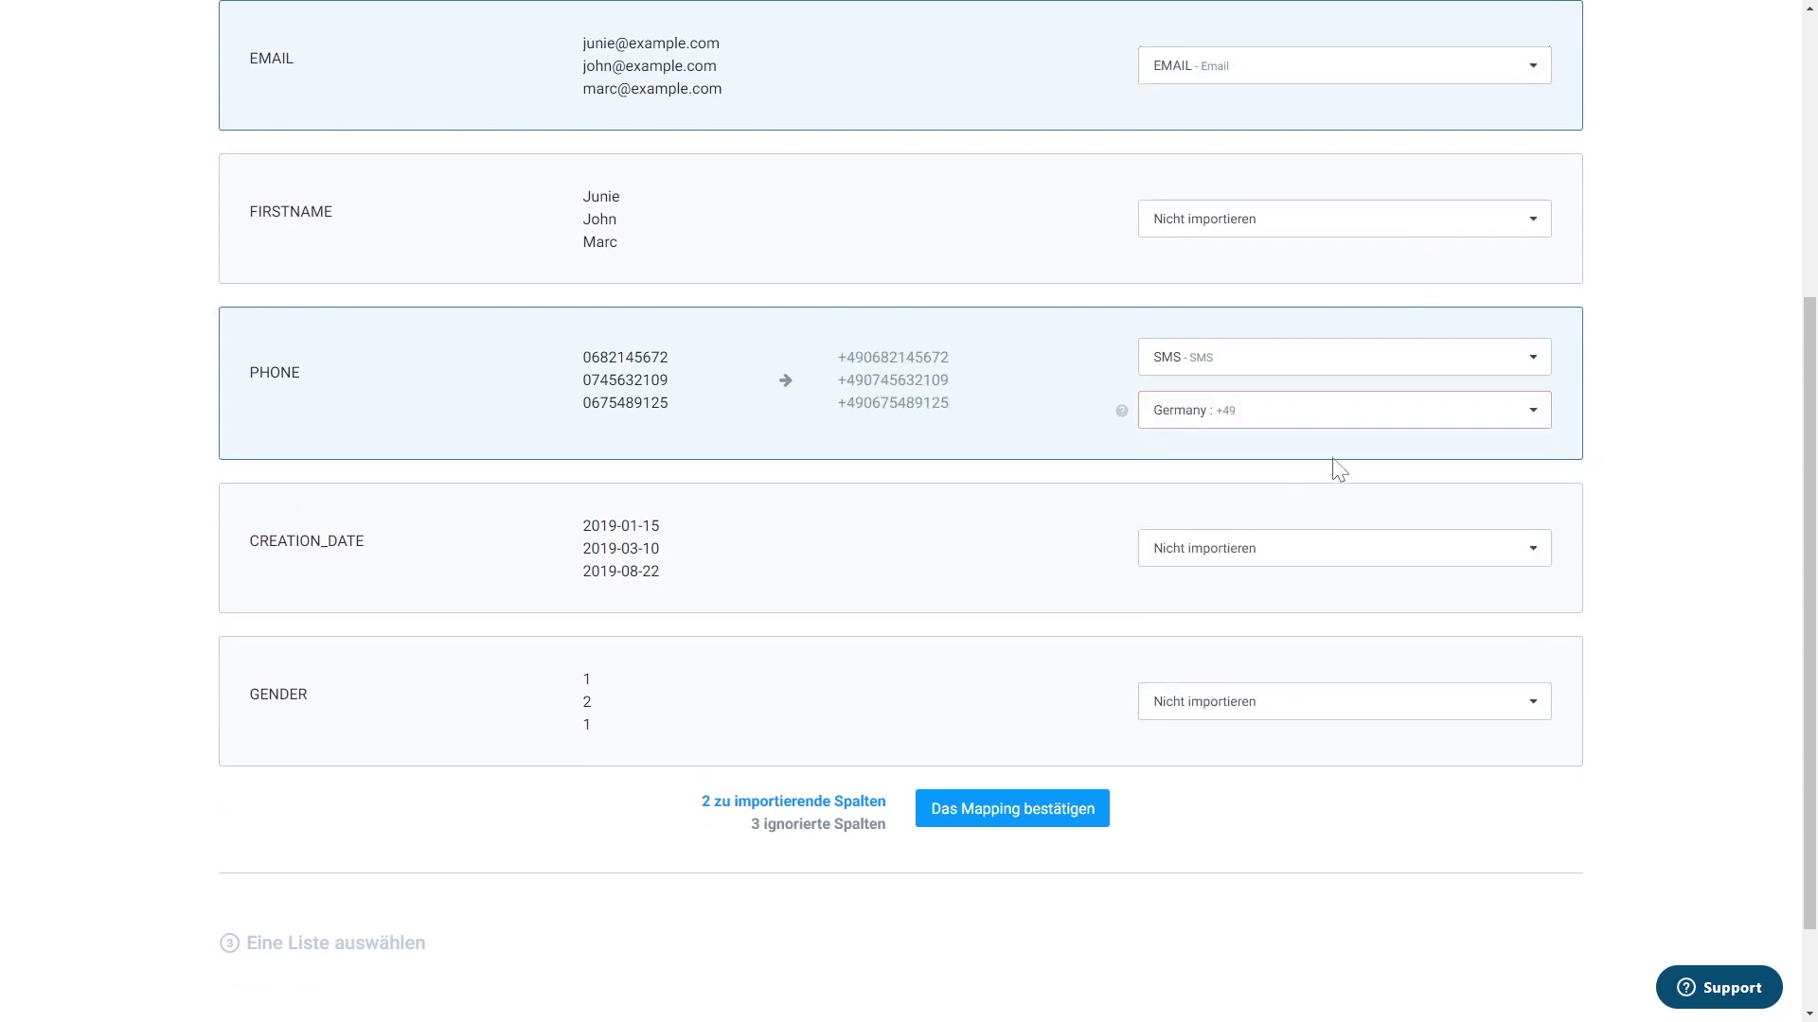
{"action": "left_click", "coordinate": [1241, 710]}
{"action": "left_click", "coordinate": [1250, 744]}
{"action": "left_click", "coordinate": [1036, 821]}
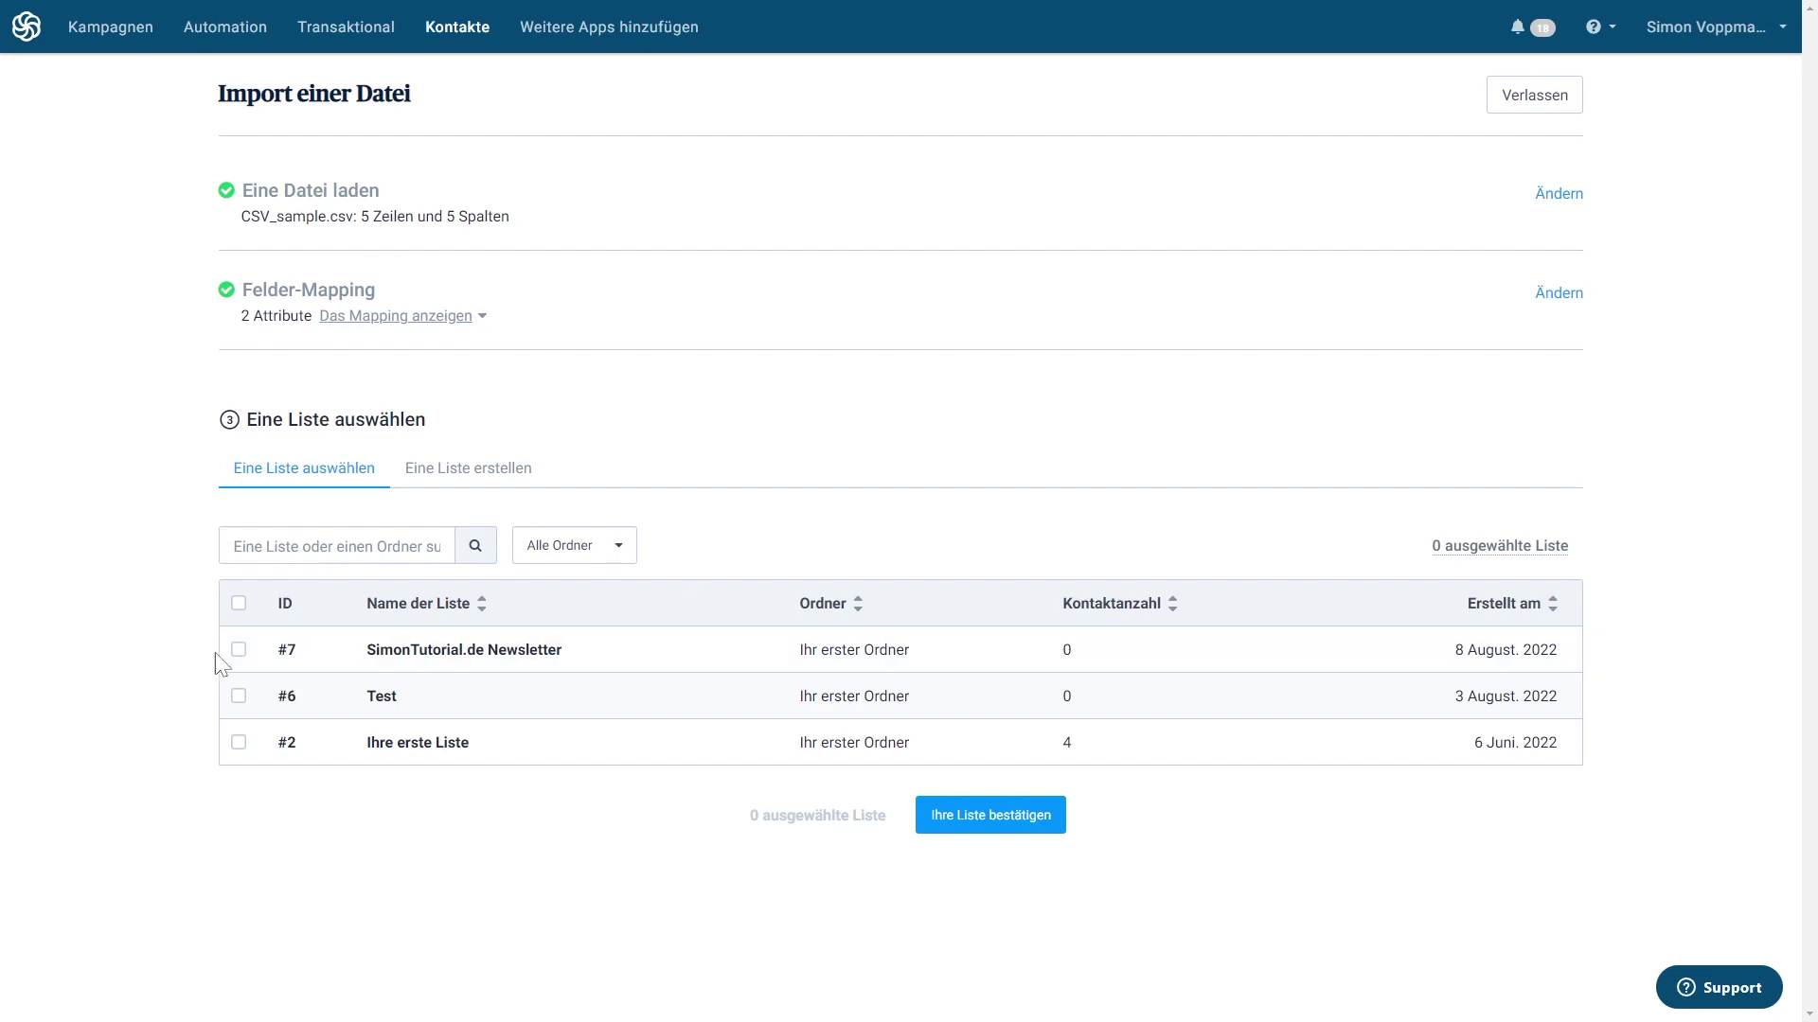
Import the contacts into the SimonTutorial.de Newsletter list with the opt-in declaration accepted.
{"action": "left_click", "coordinate": [239, 649]}
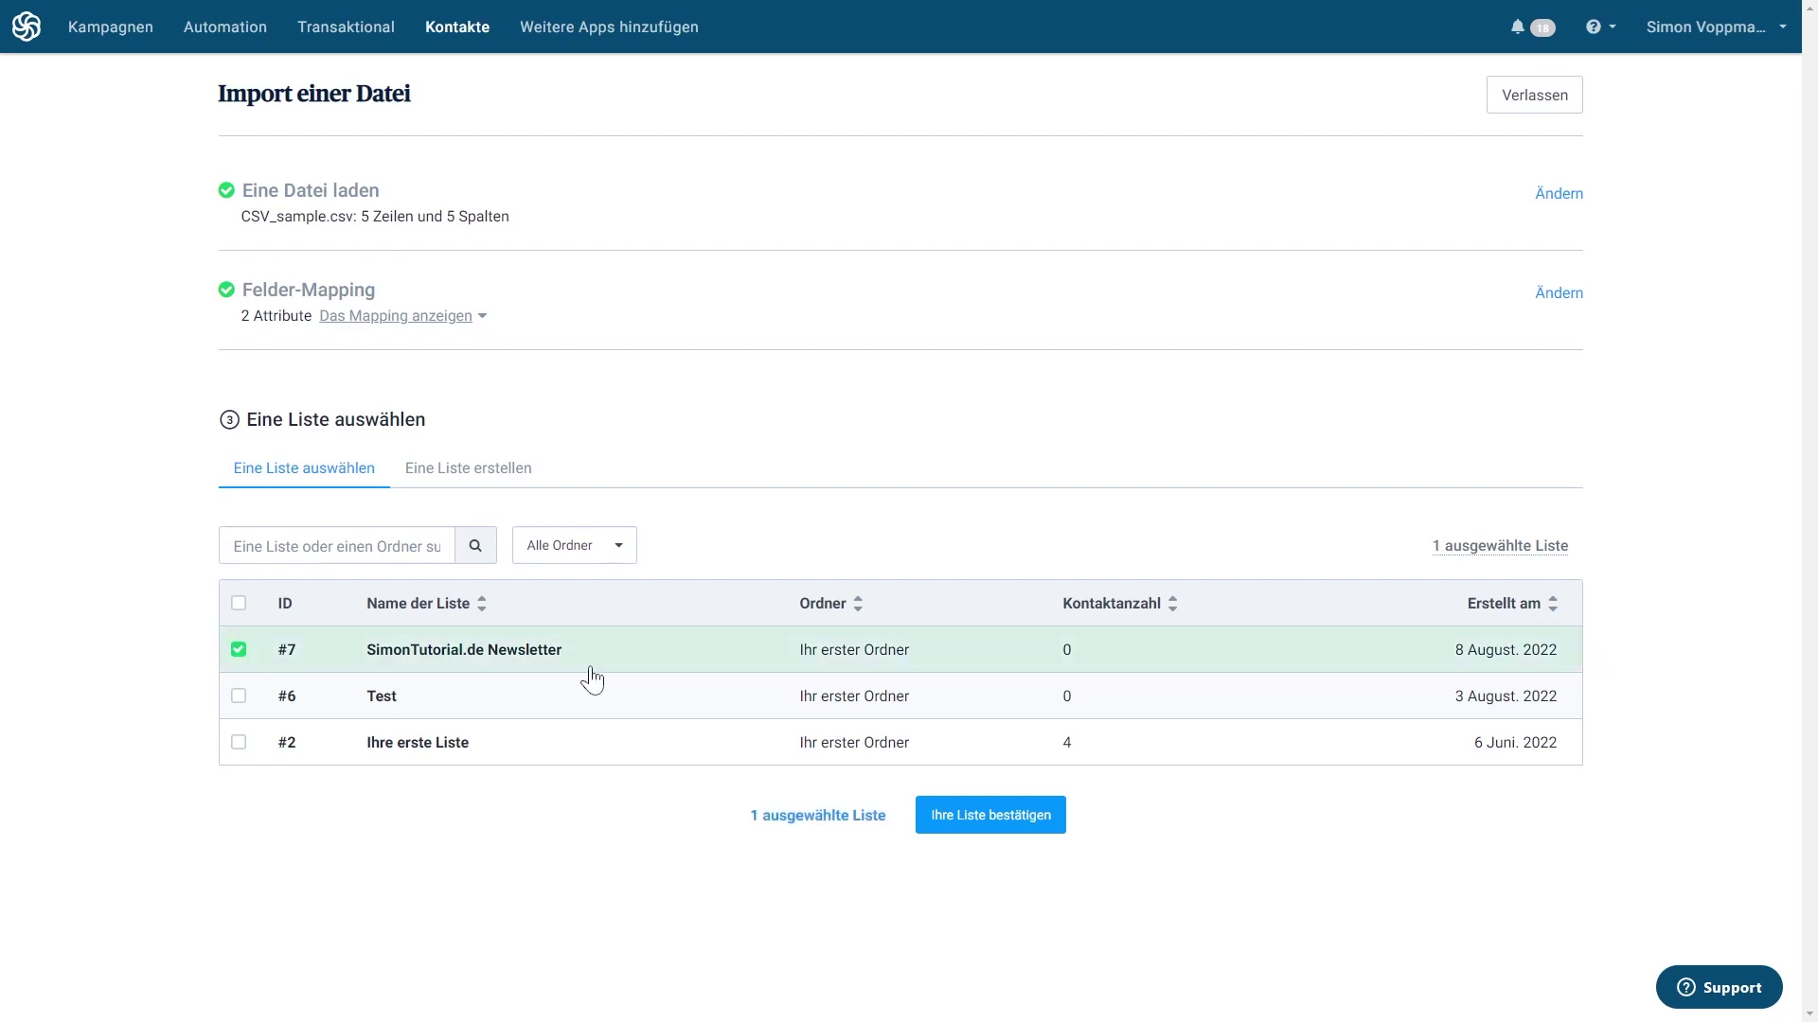
{"action": "left_click", "coordinate": [996, 819]}
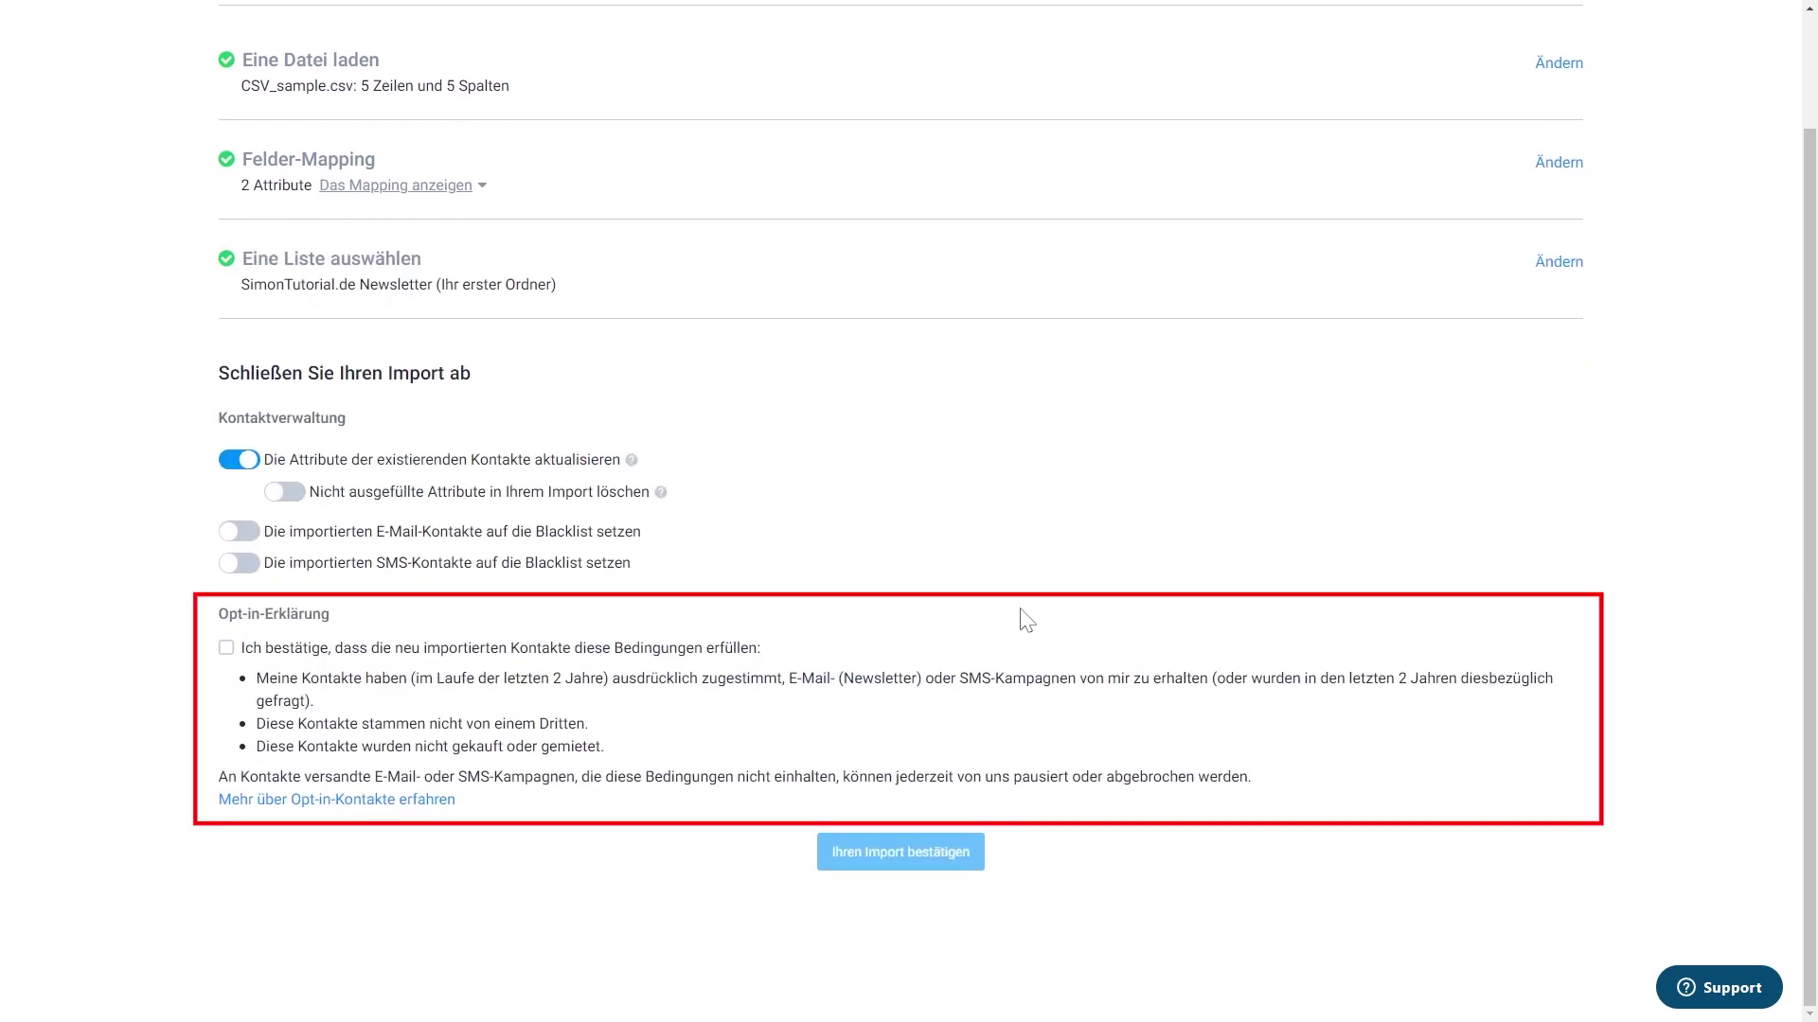
{"action": "left_click", "coordinate": [226, 648]}
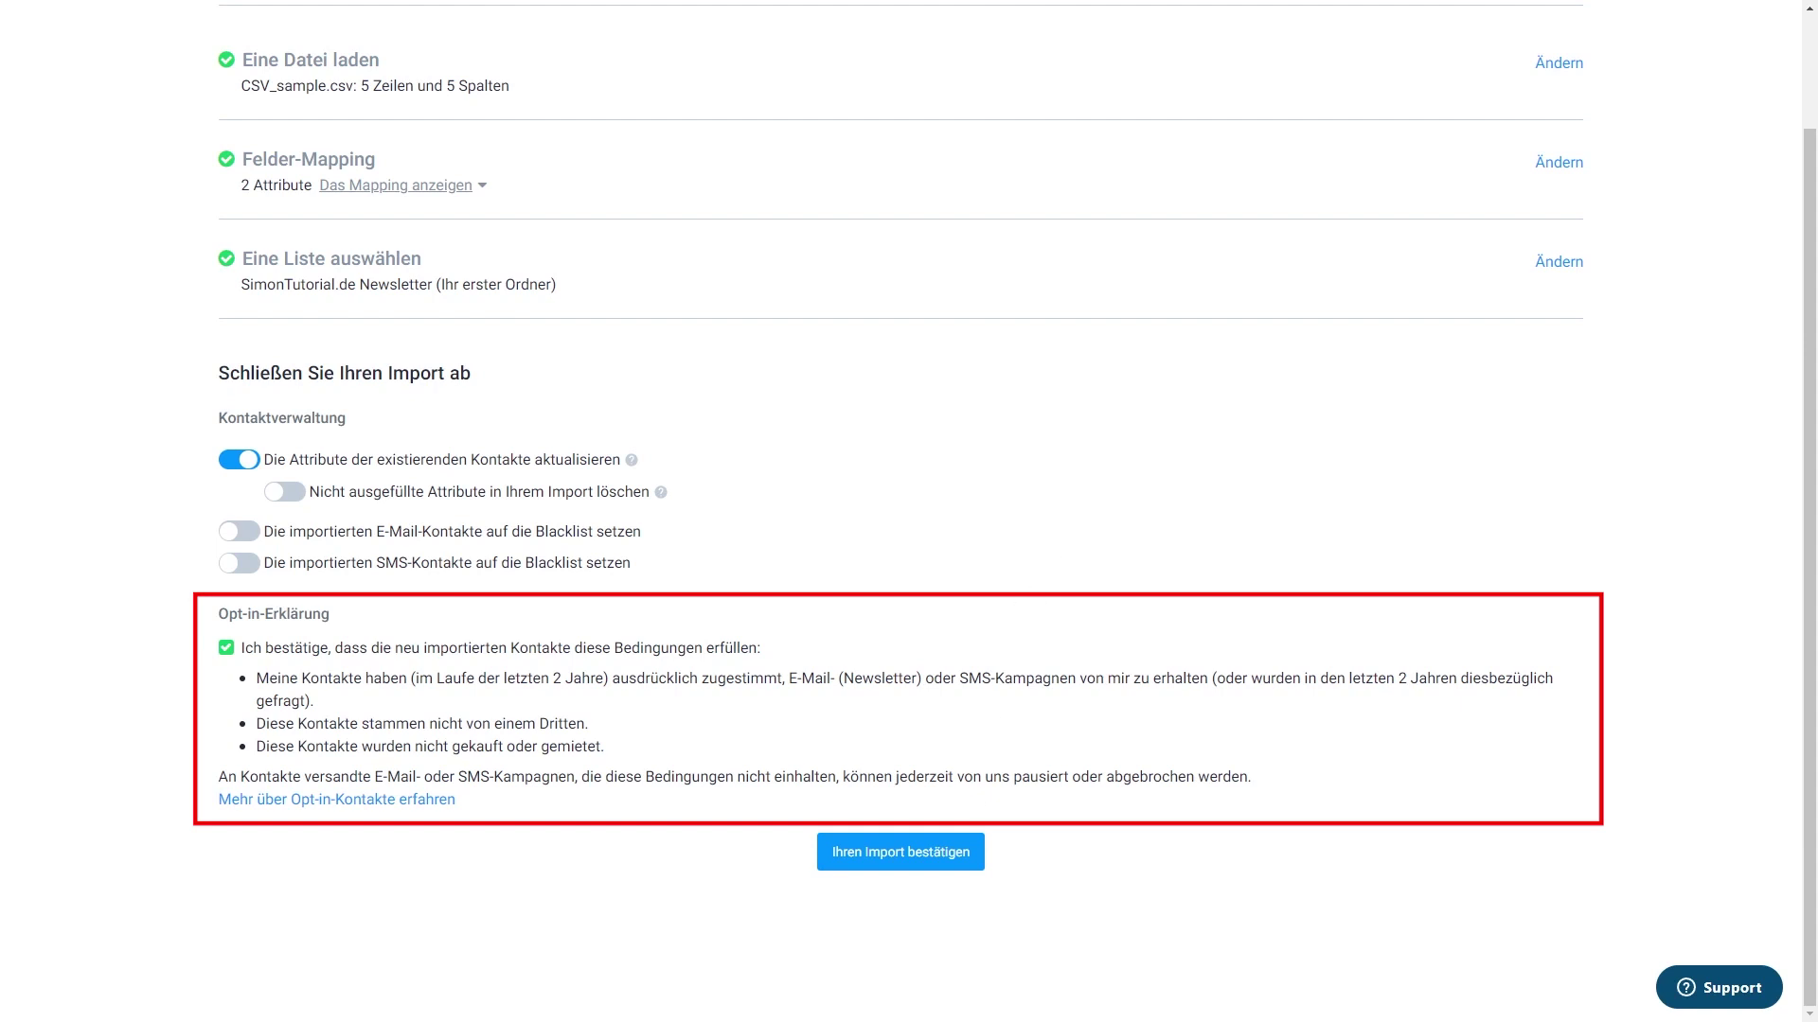
{"action": "left_click", "coordinate": [905, 852]}
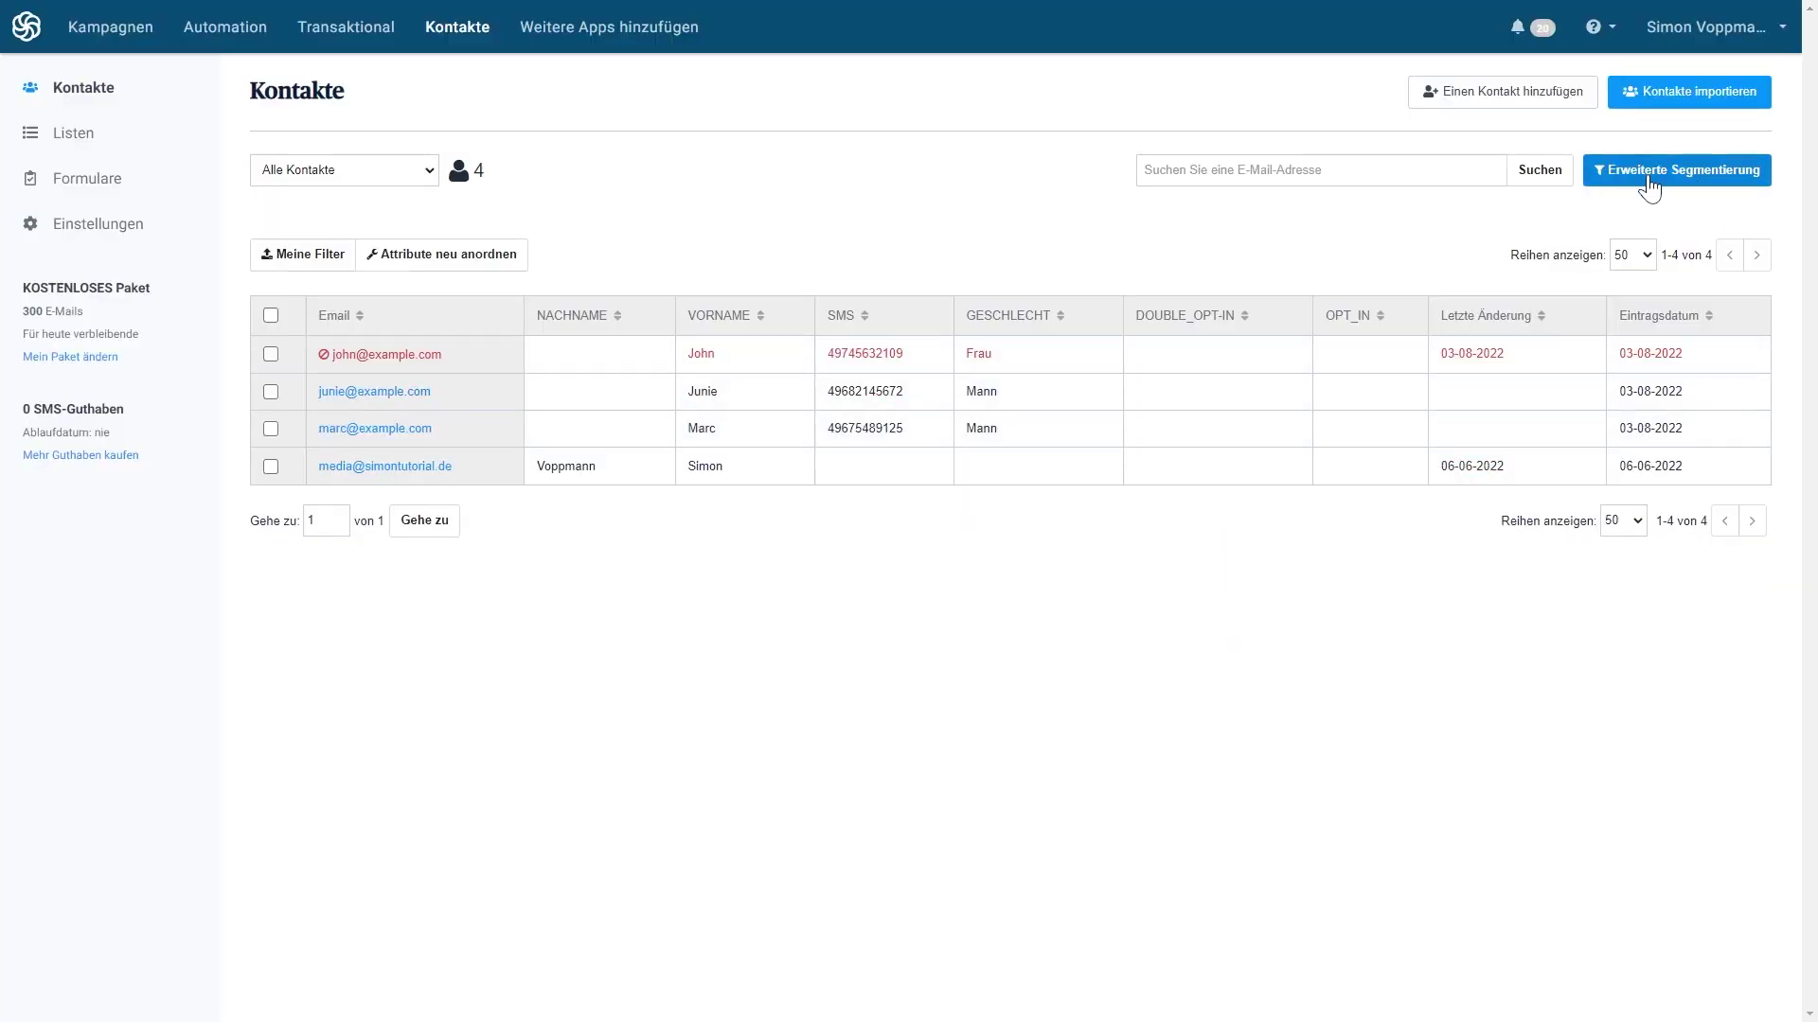
View the advanced segmentation conditions for the contacts and close them.
{"action": "left_click", "coordinate": [1684, 182]}
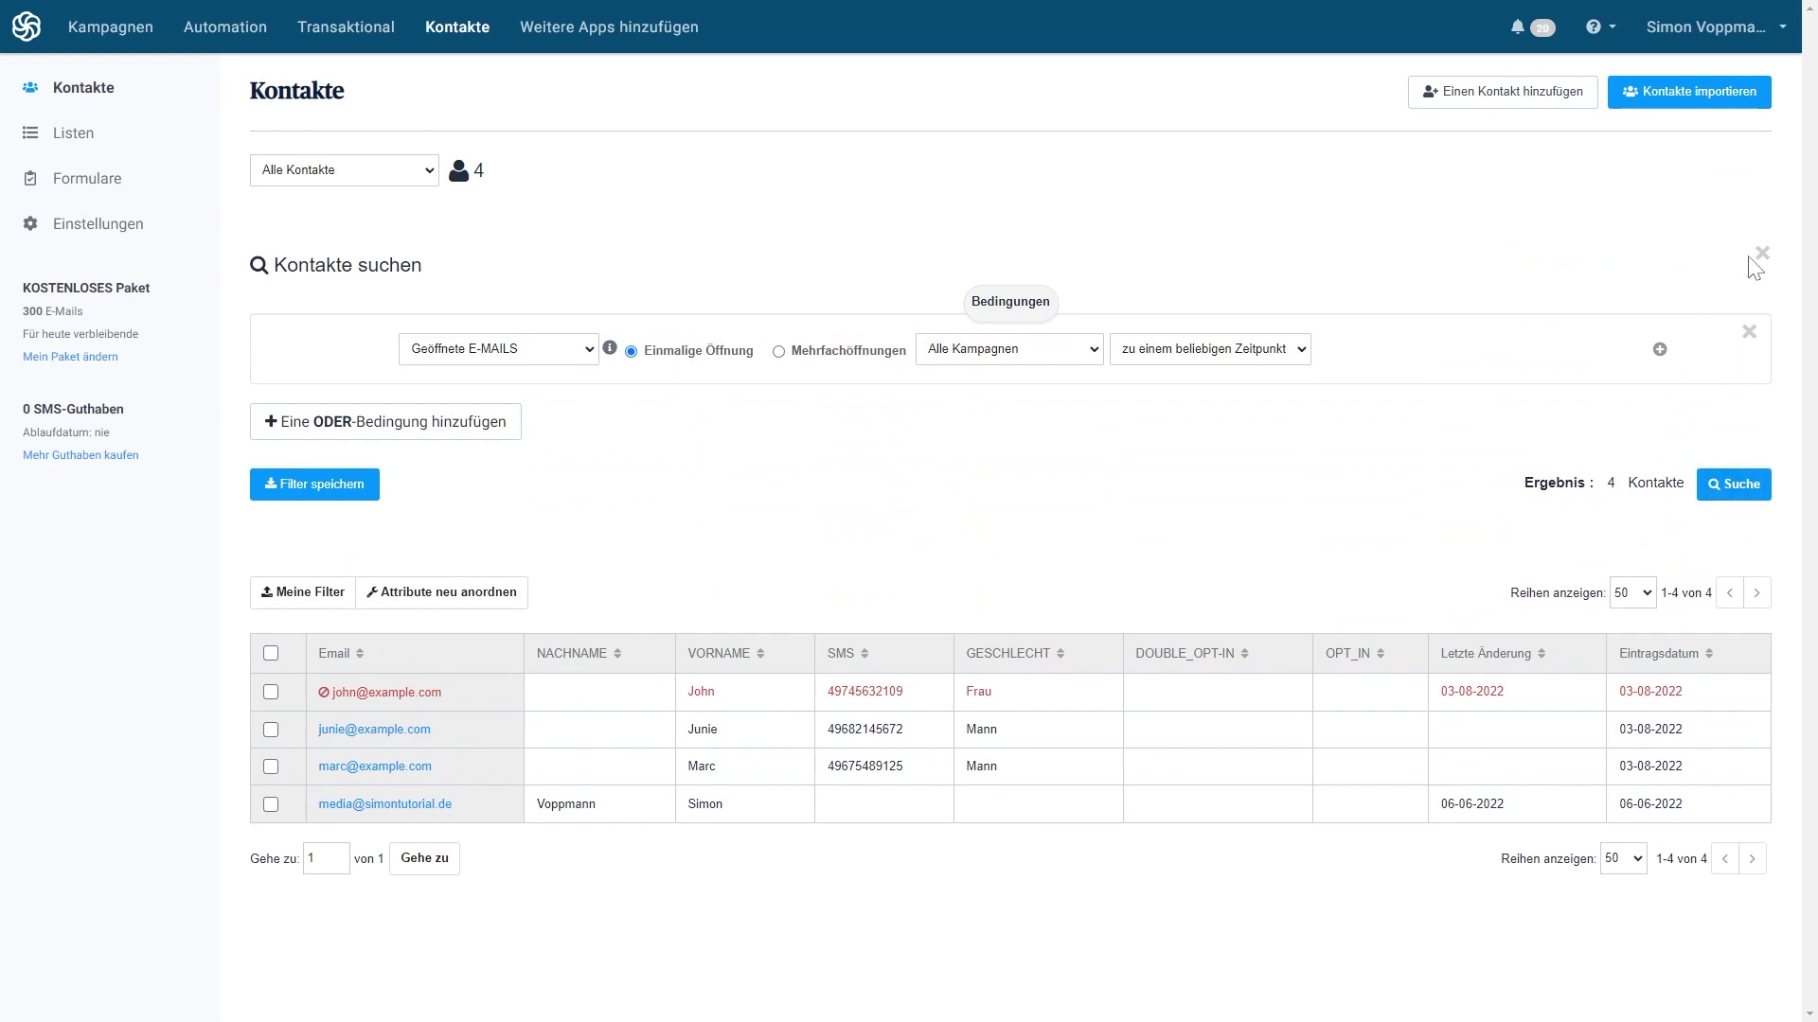
{"action": "left_click", "coordinate": [1762, 254]}
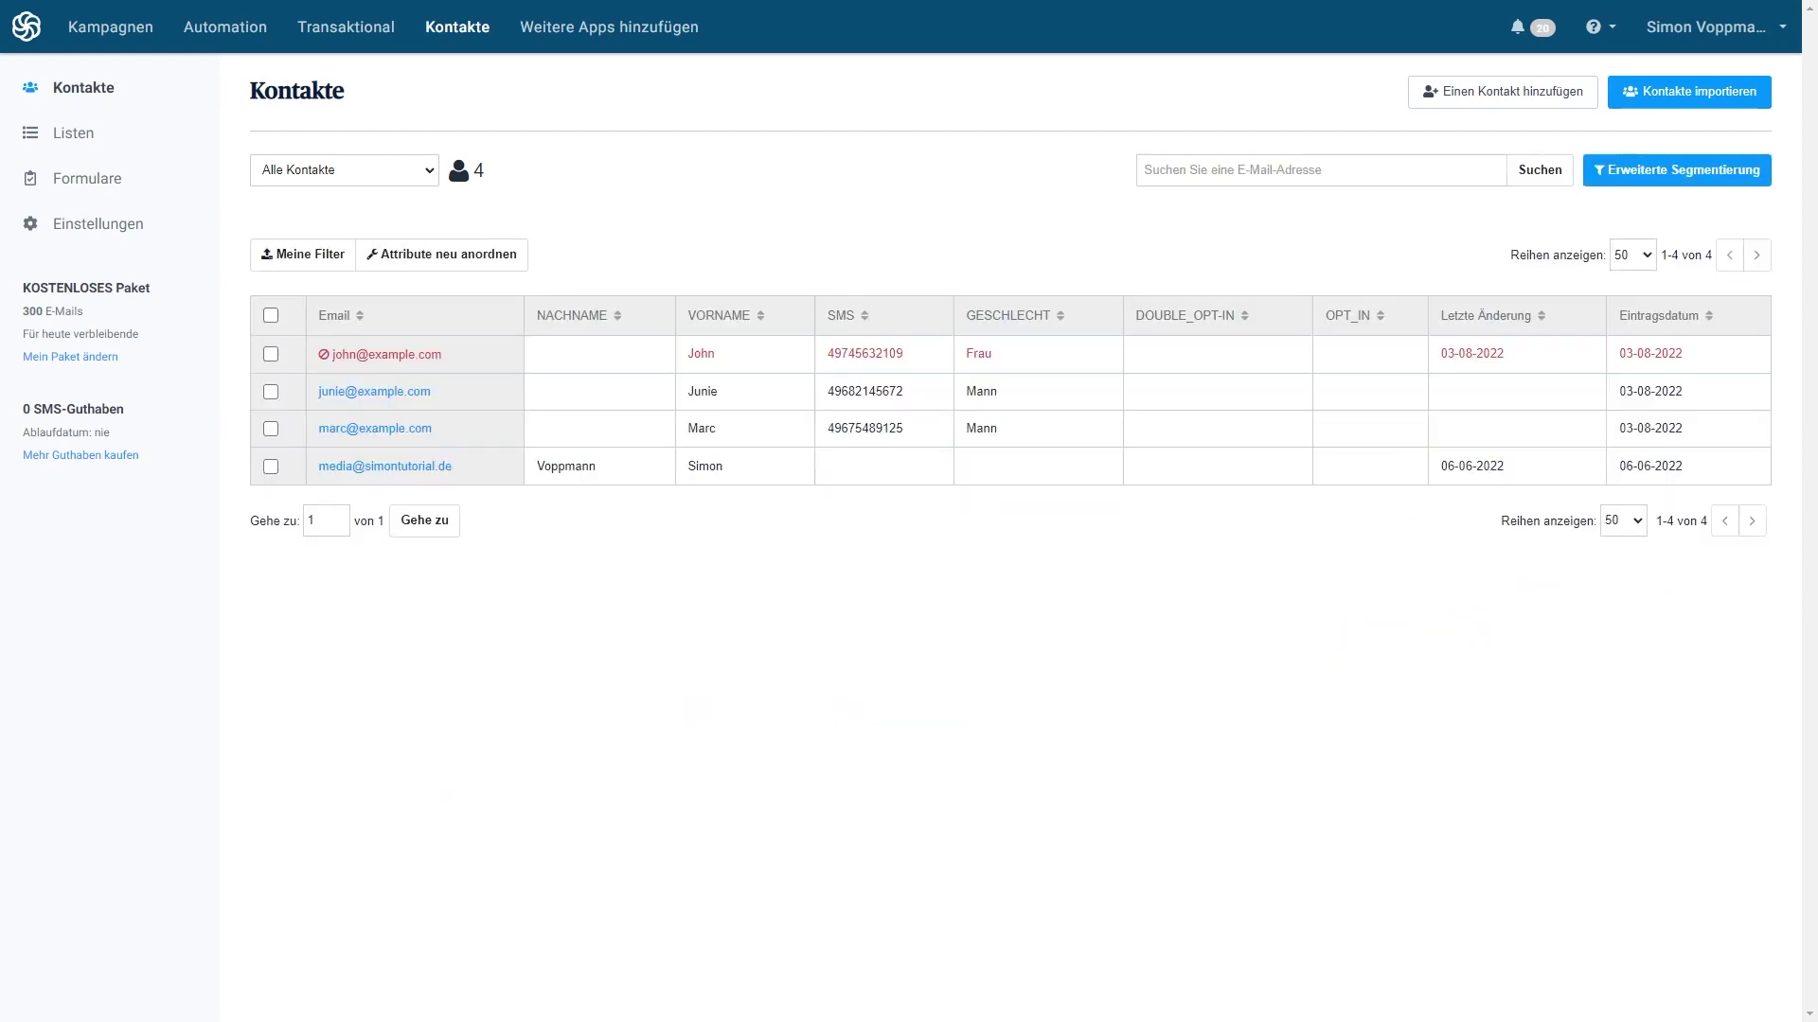
Select the first three contacts and view the actions available for them, including copying to an existing or new list.
{"action": "left_click", "coordinate": [271, 354]}
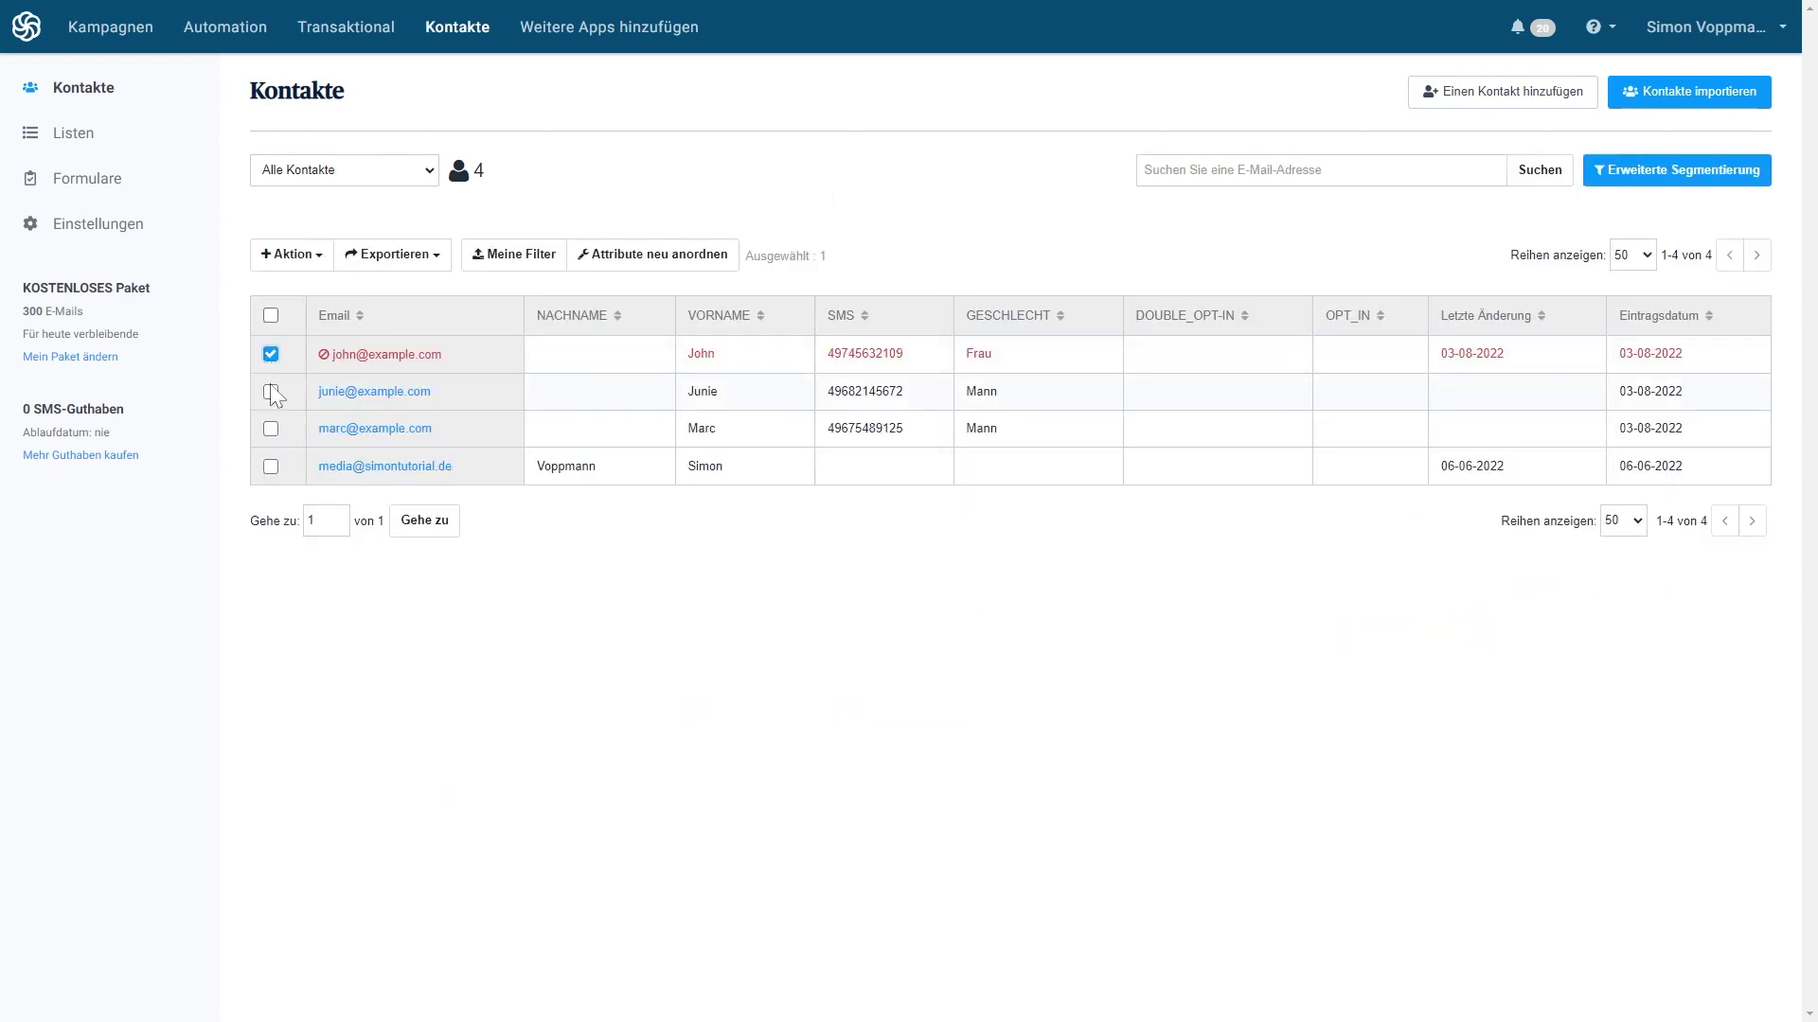
{"action": "left_click", "coordinate": [270, 391]}
{"action": "left_click", "coordinate": [271, 428]}
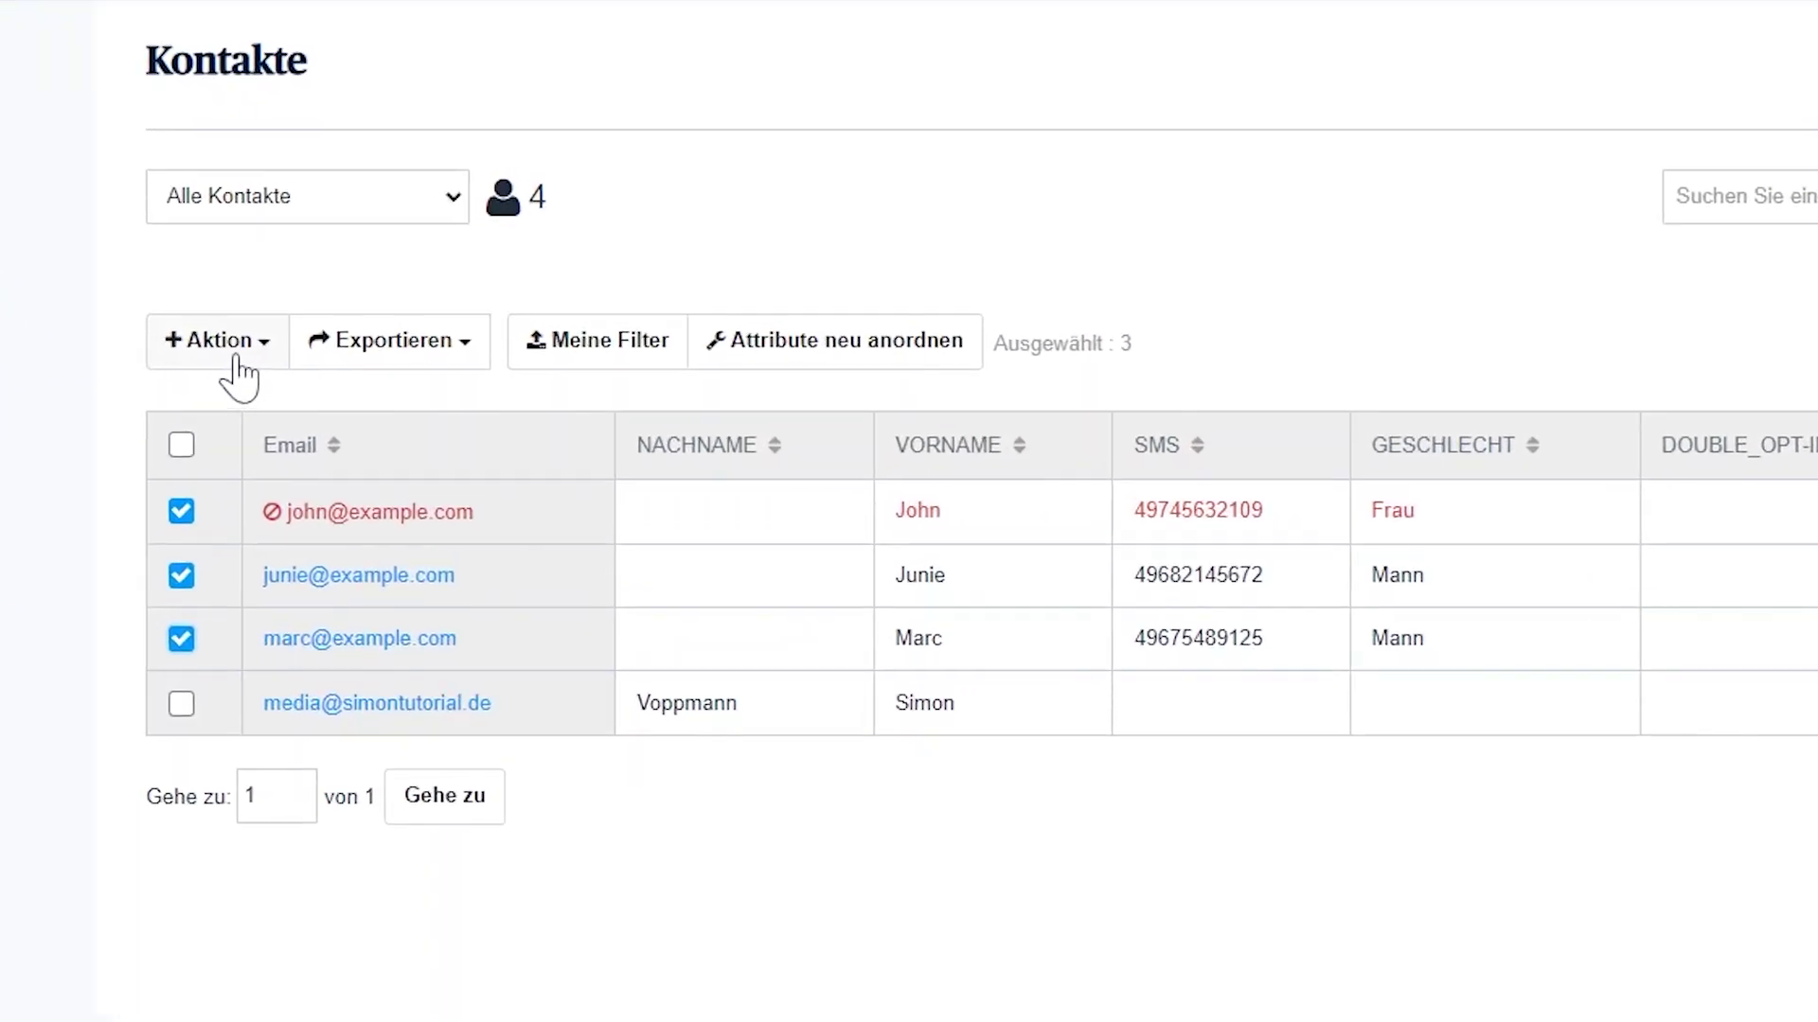
{"action": "left_click", "coordinate": [254, 369]}
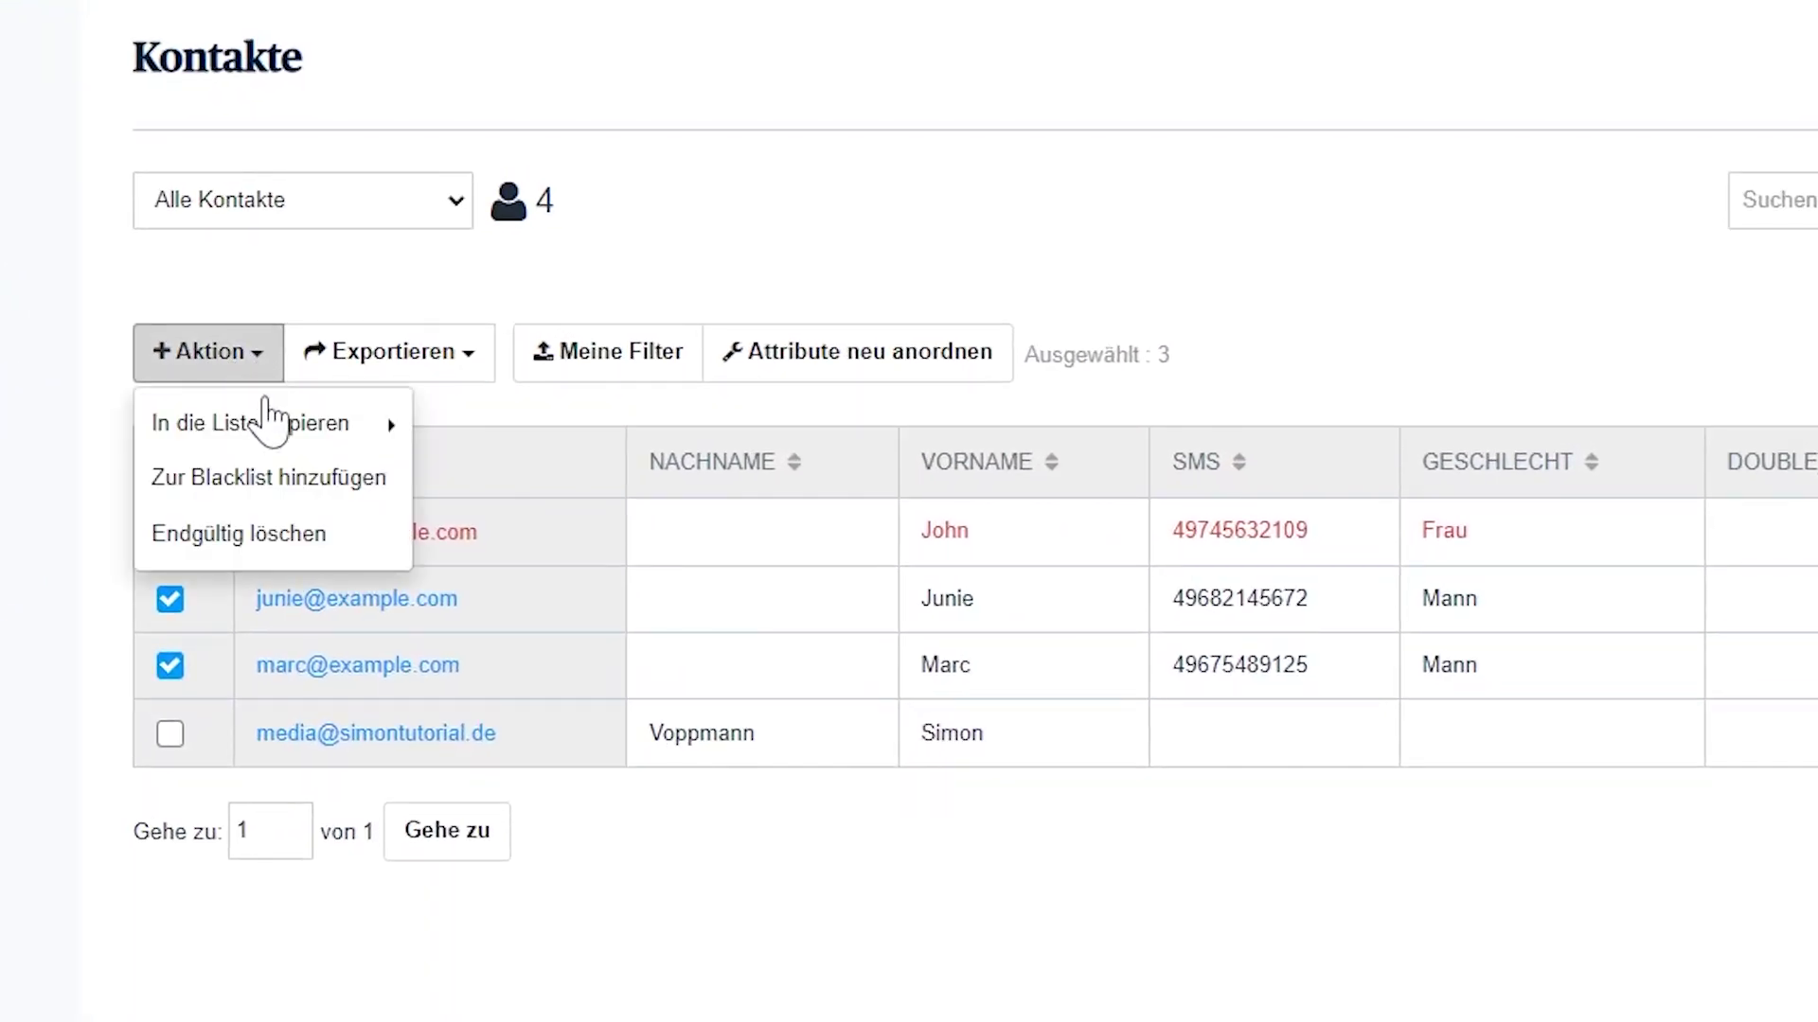
{"action": "mouse_move", "coordinate": [235, 426]}
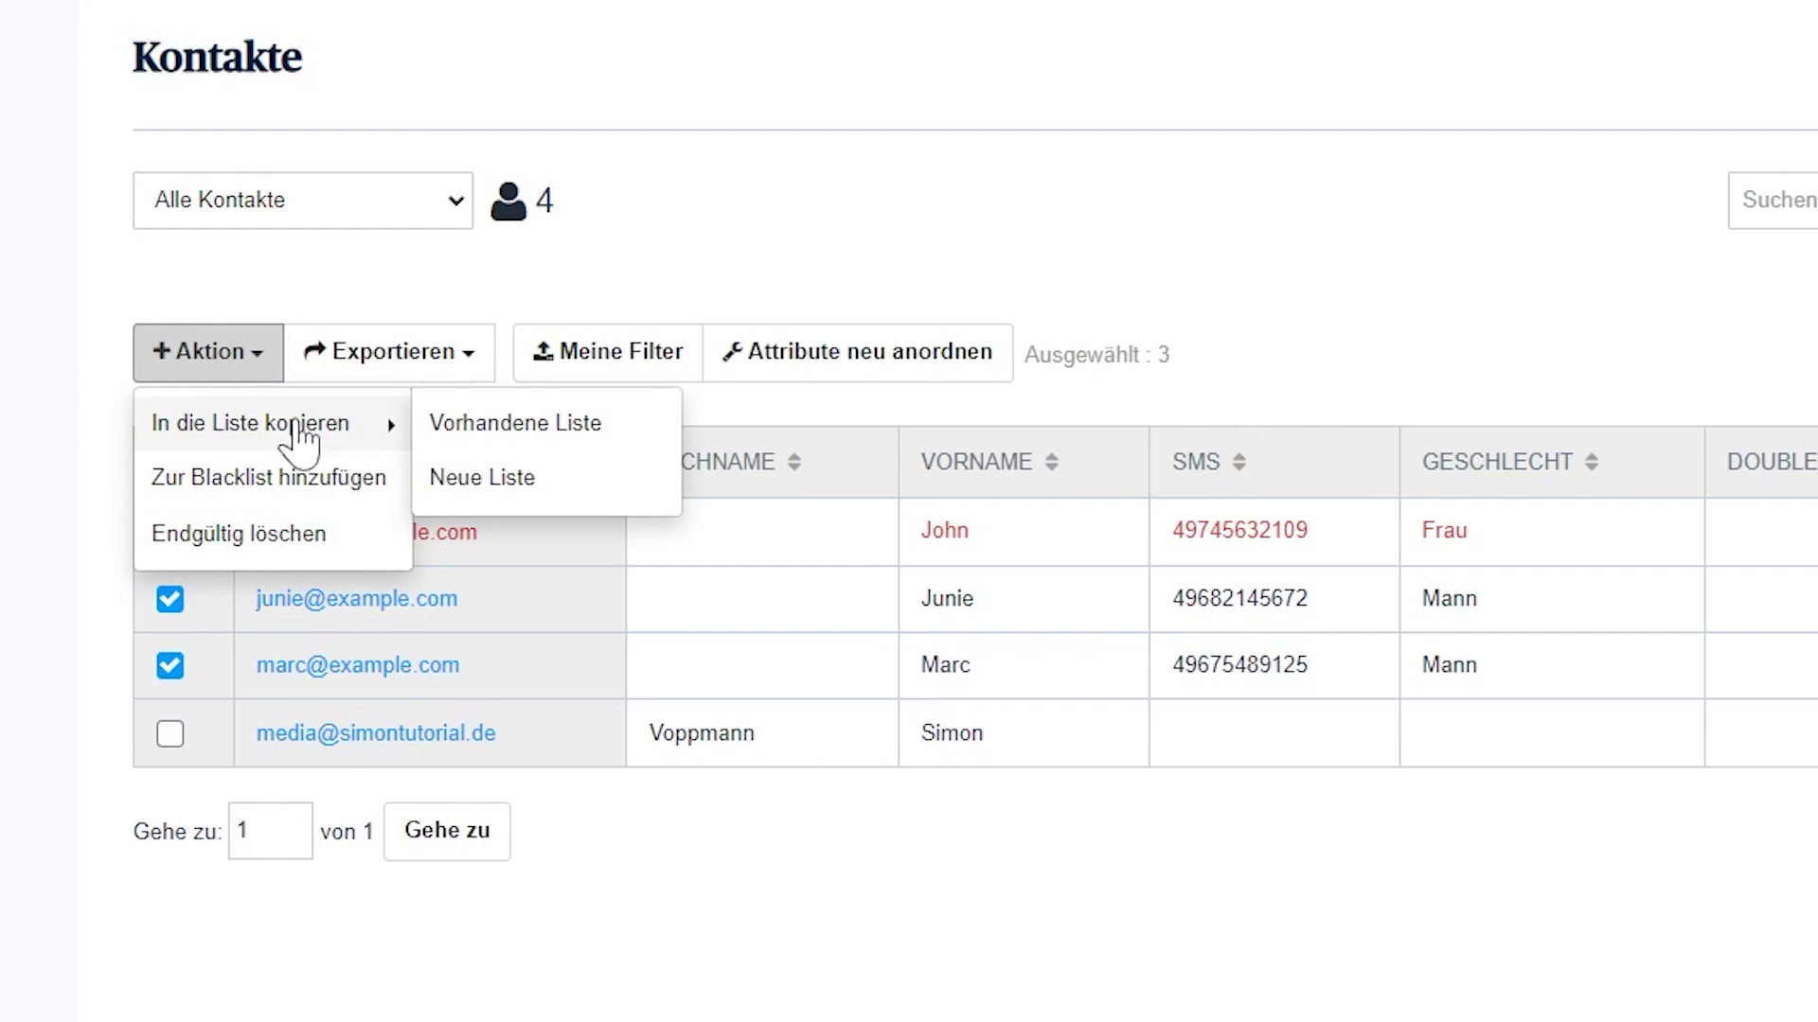
{"action": "left_click", "coordinate": [663, 276]}
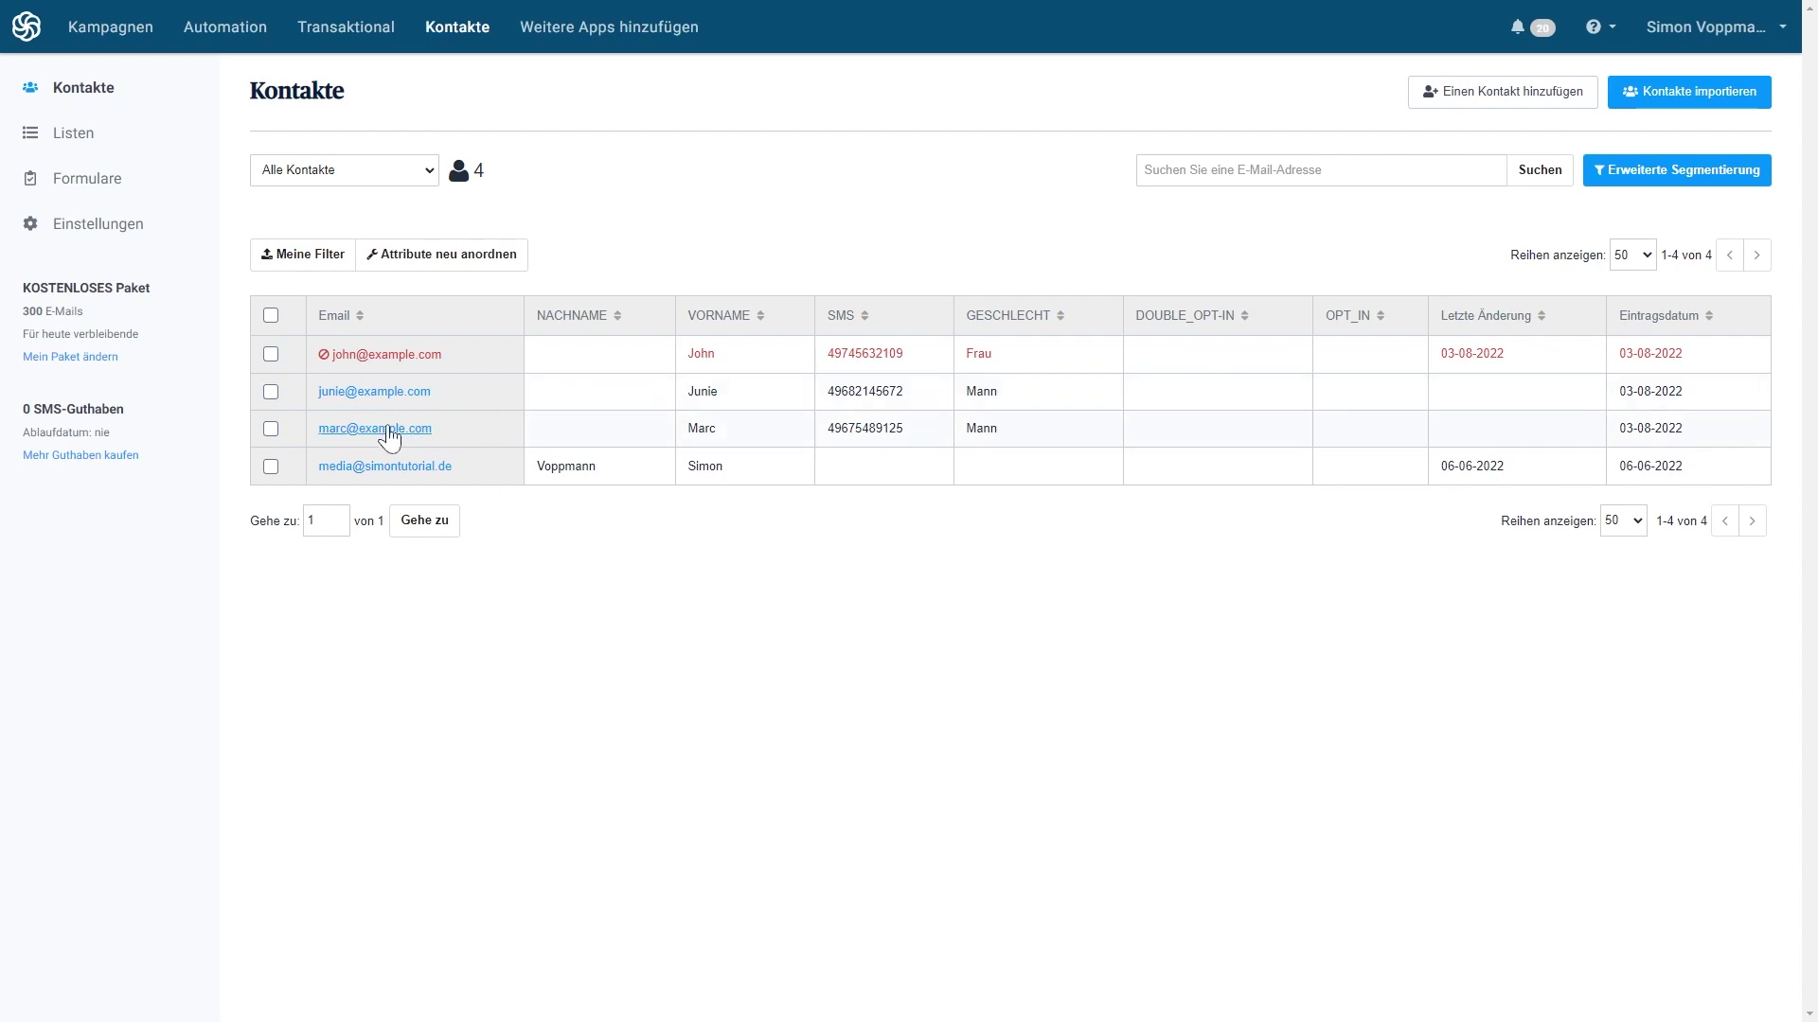
Review the third contact's campaign overview and activity history, and return to the contacts overview.
{"action": "left_click", "coordinate": [388, 430]}
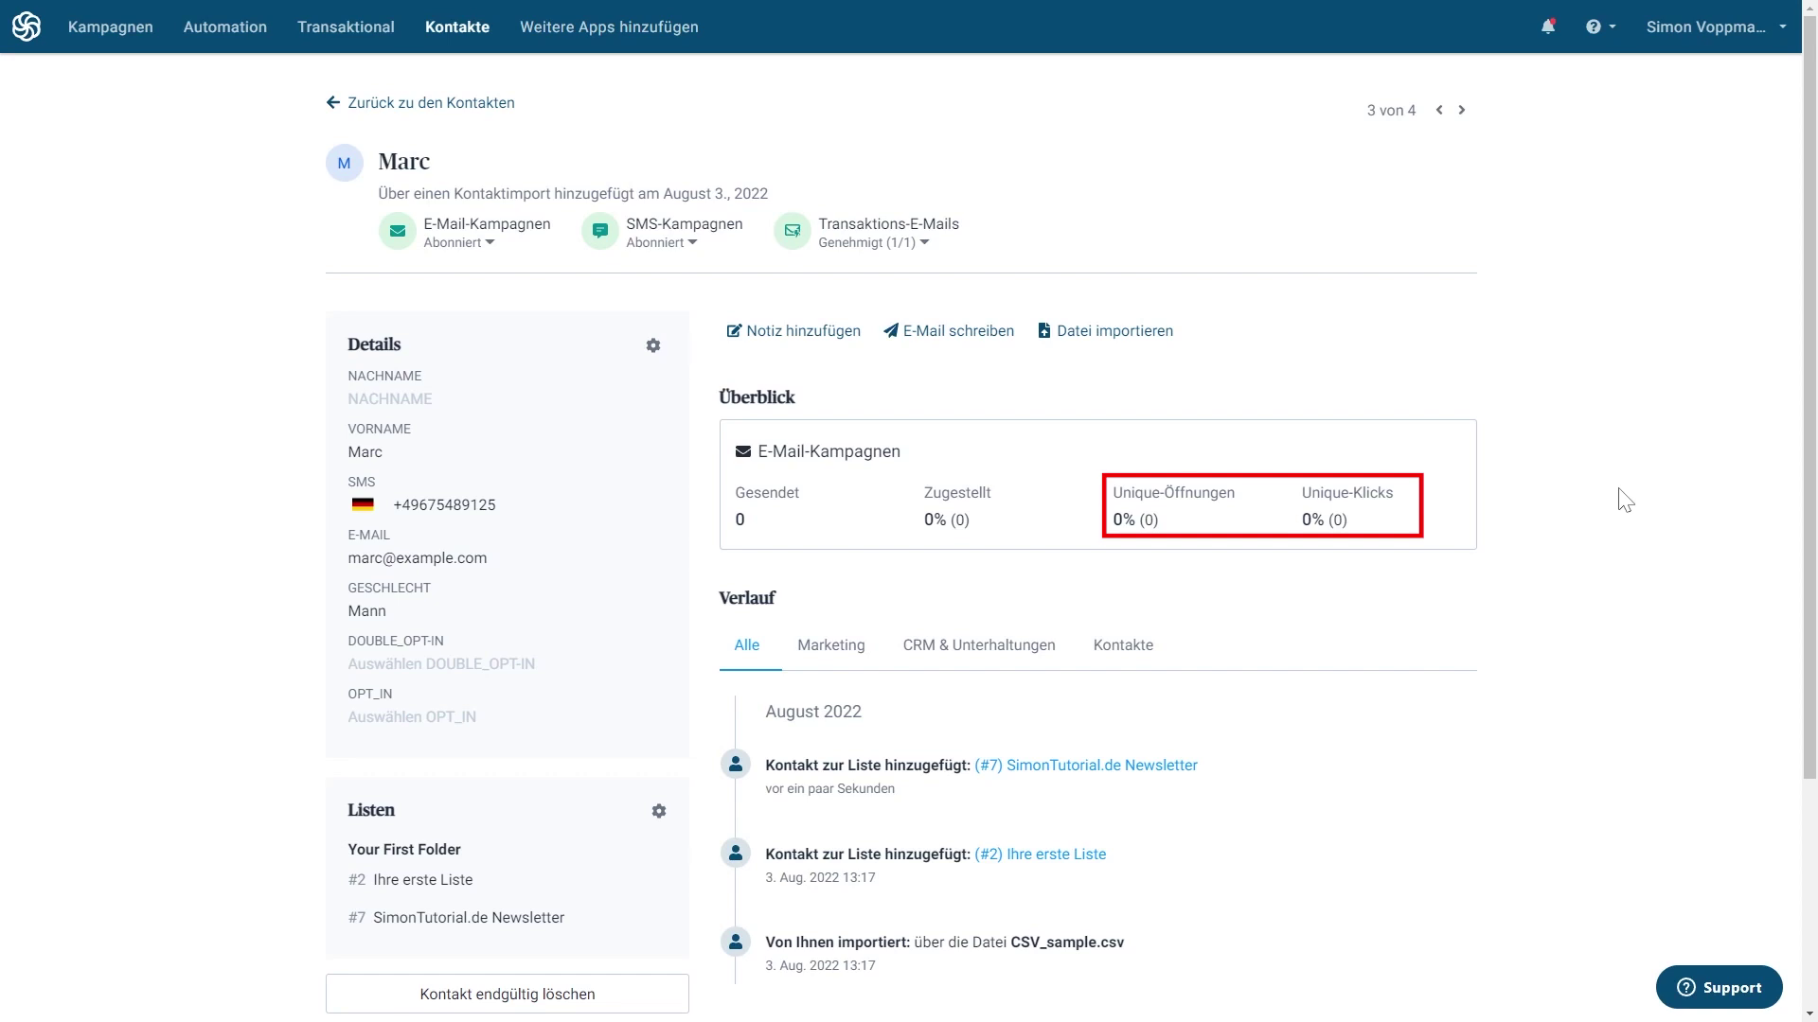
{"action": "scroll", "coordinate": [1205, 701], "scroll_direction": "down", "scroll_amount": 3}
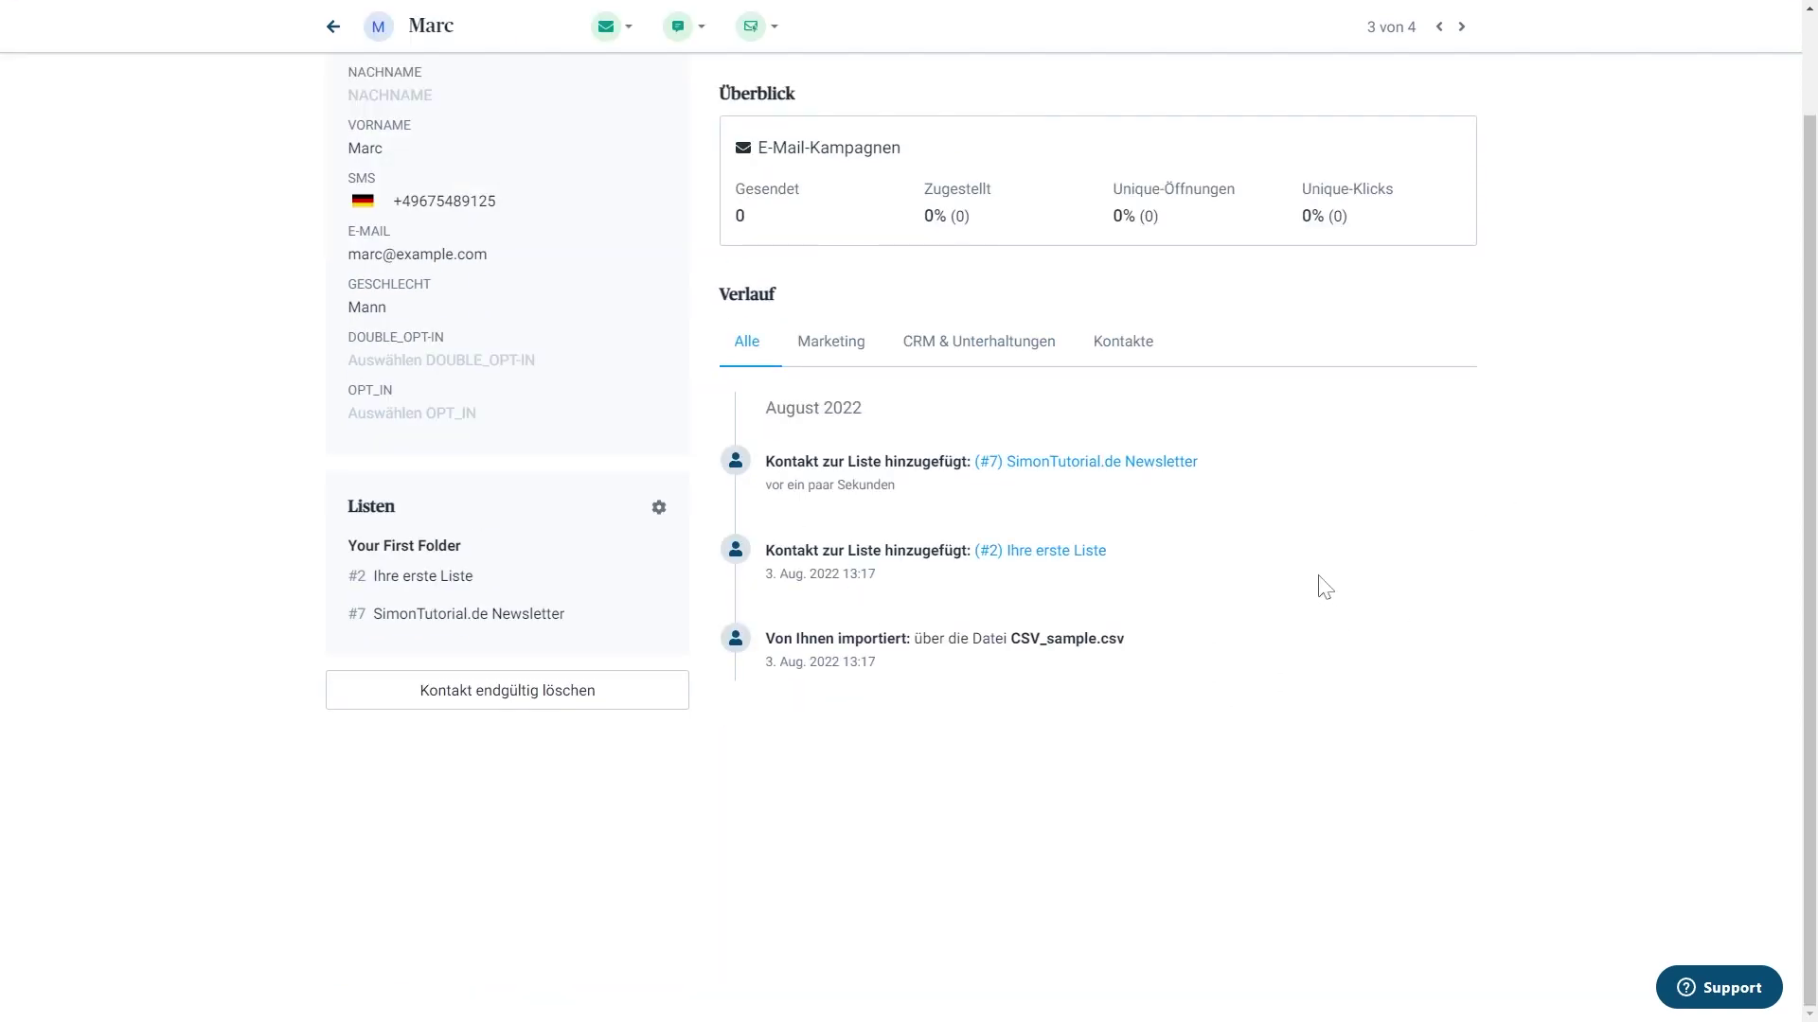
{"action": "scroll", "coordinate": [1324, 587], "scroll_direction": "up", "scroll_amount": 3}
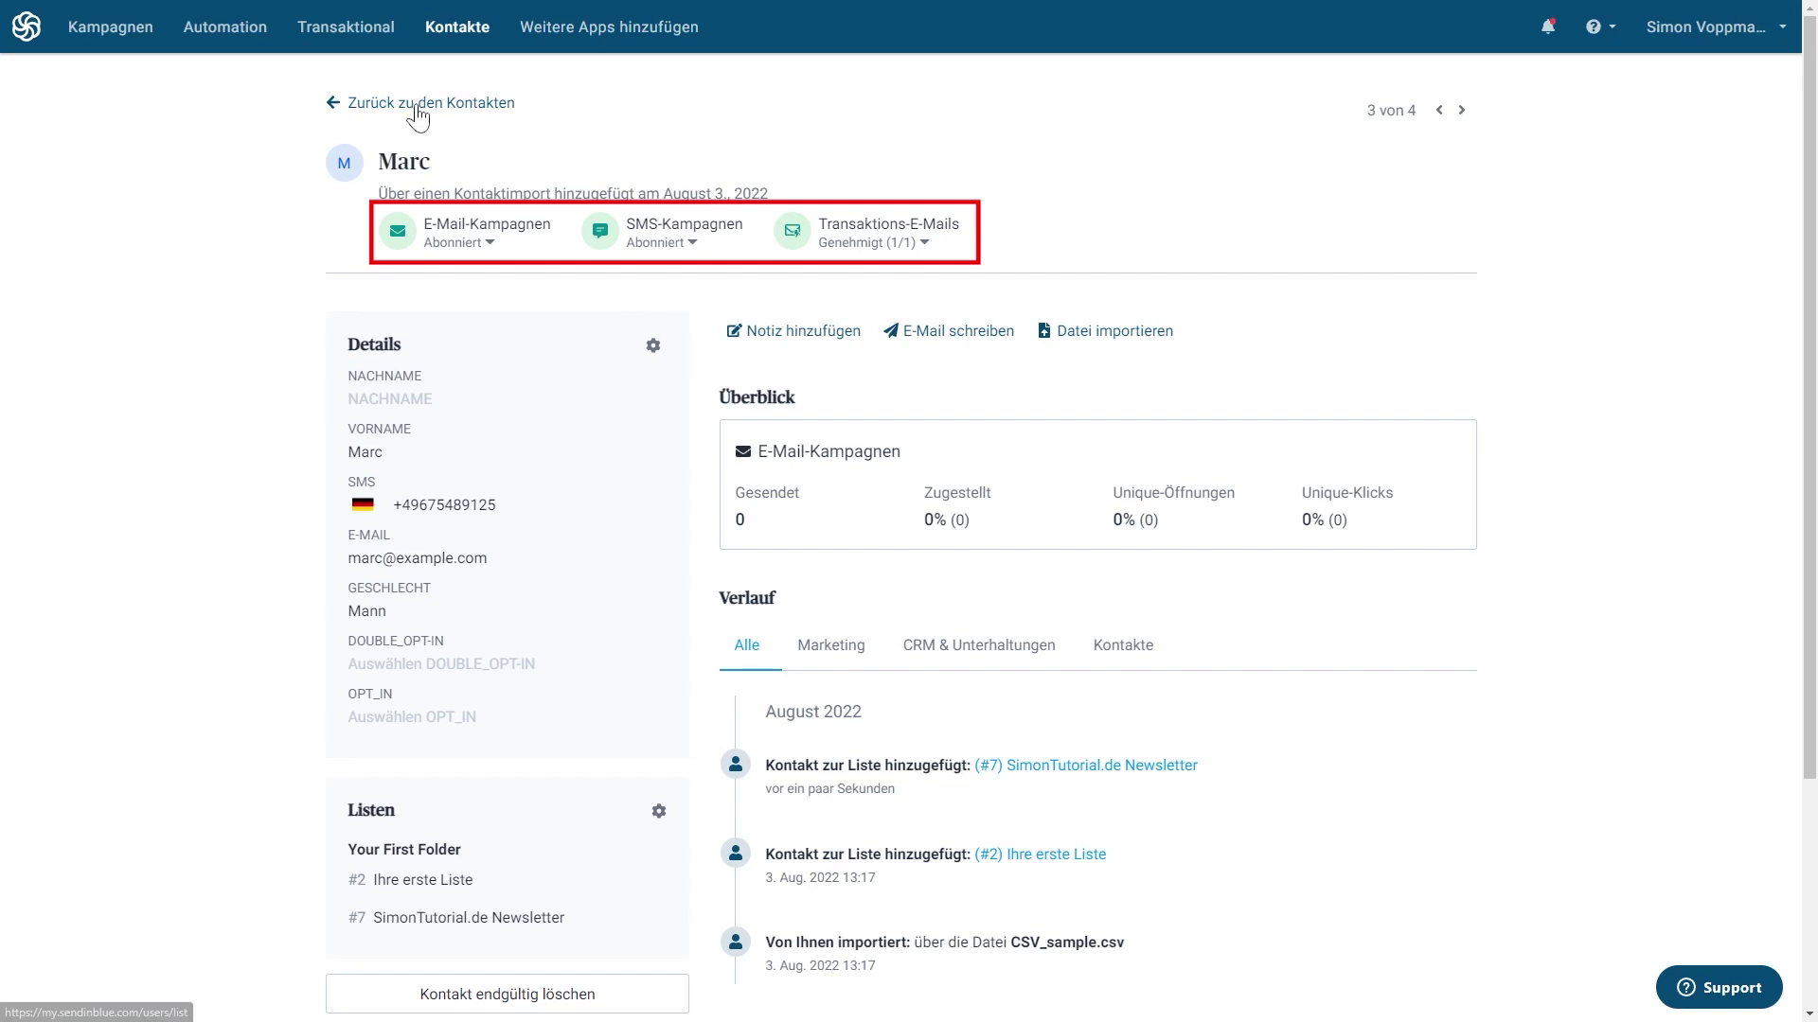
{"action": "left_click", "coordinate": [431, 104]}
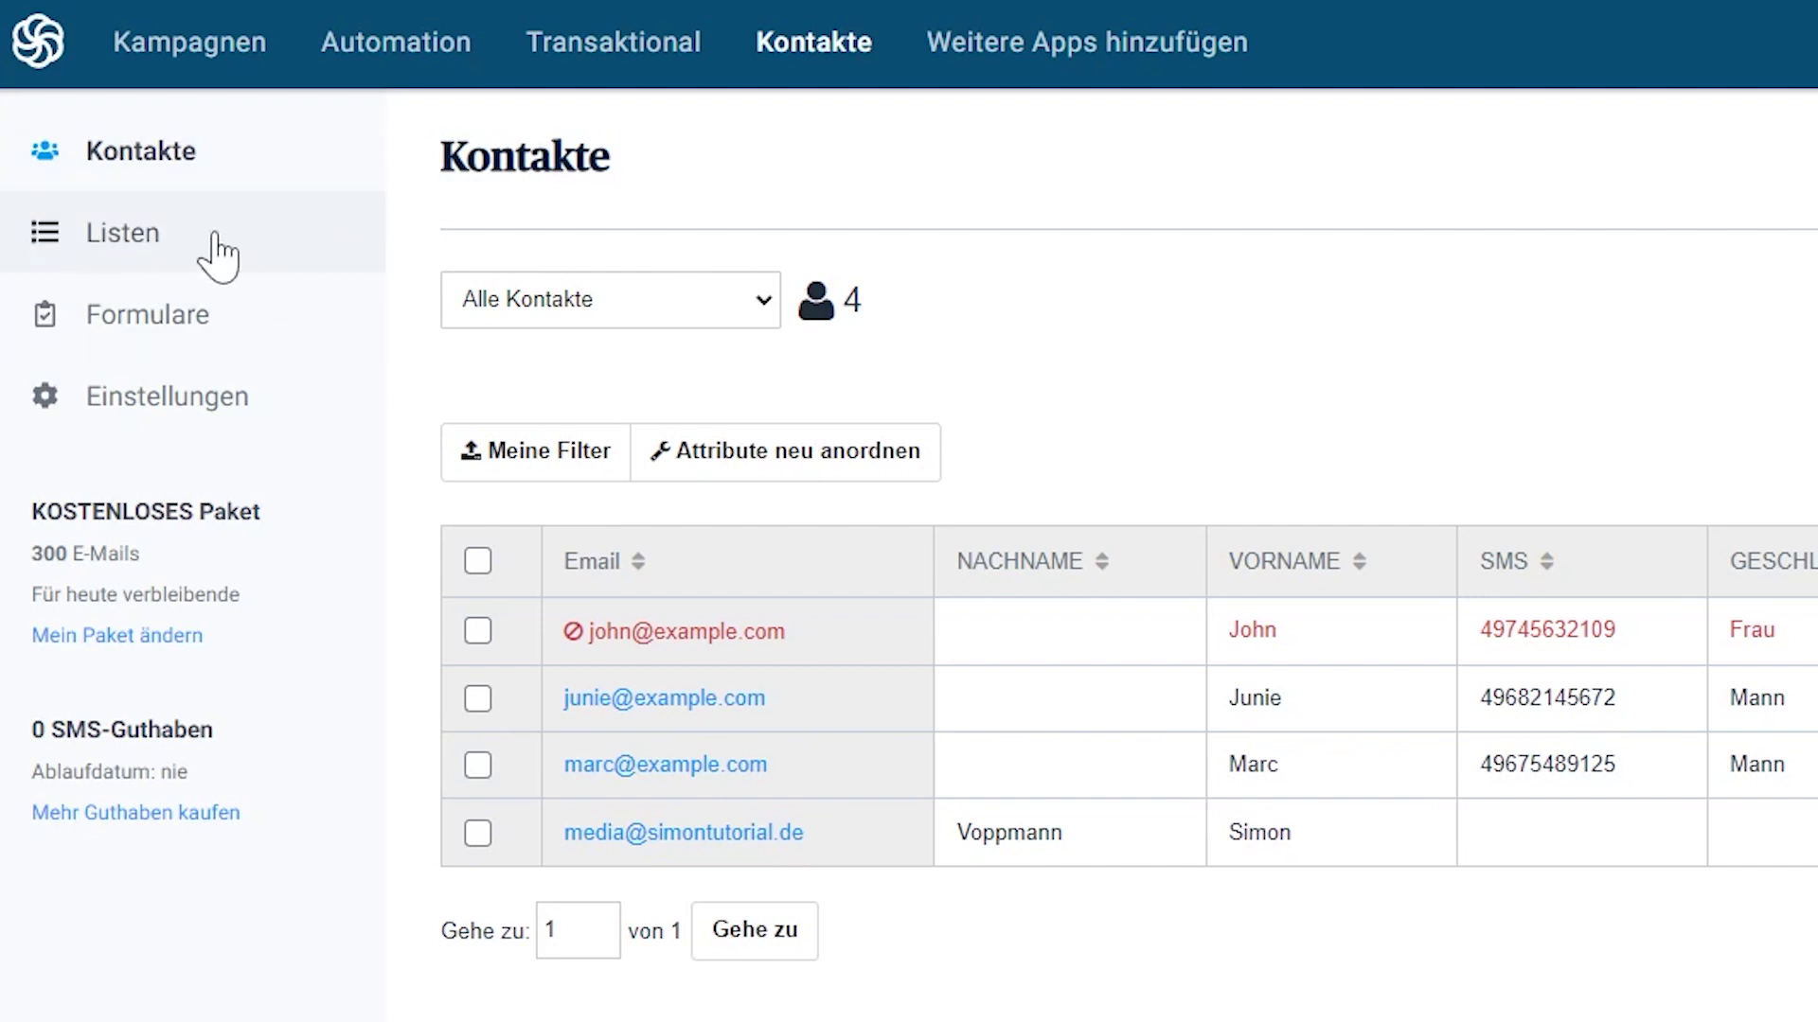
Check the folder choices for the contact lists and create a new list named Newsletter in Ihr erster Ordner.
{"action": "left_click", "coordinate": [217, 256]}
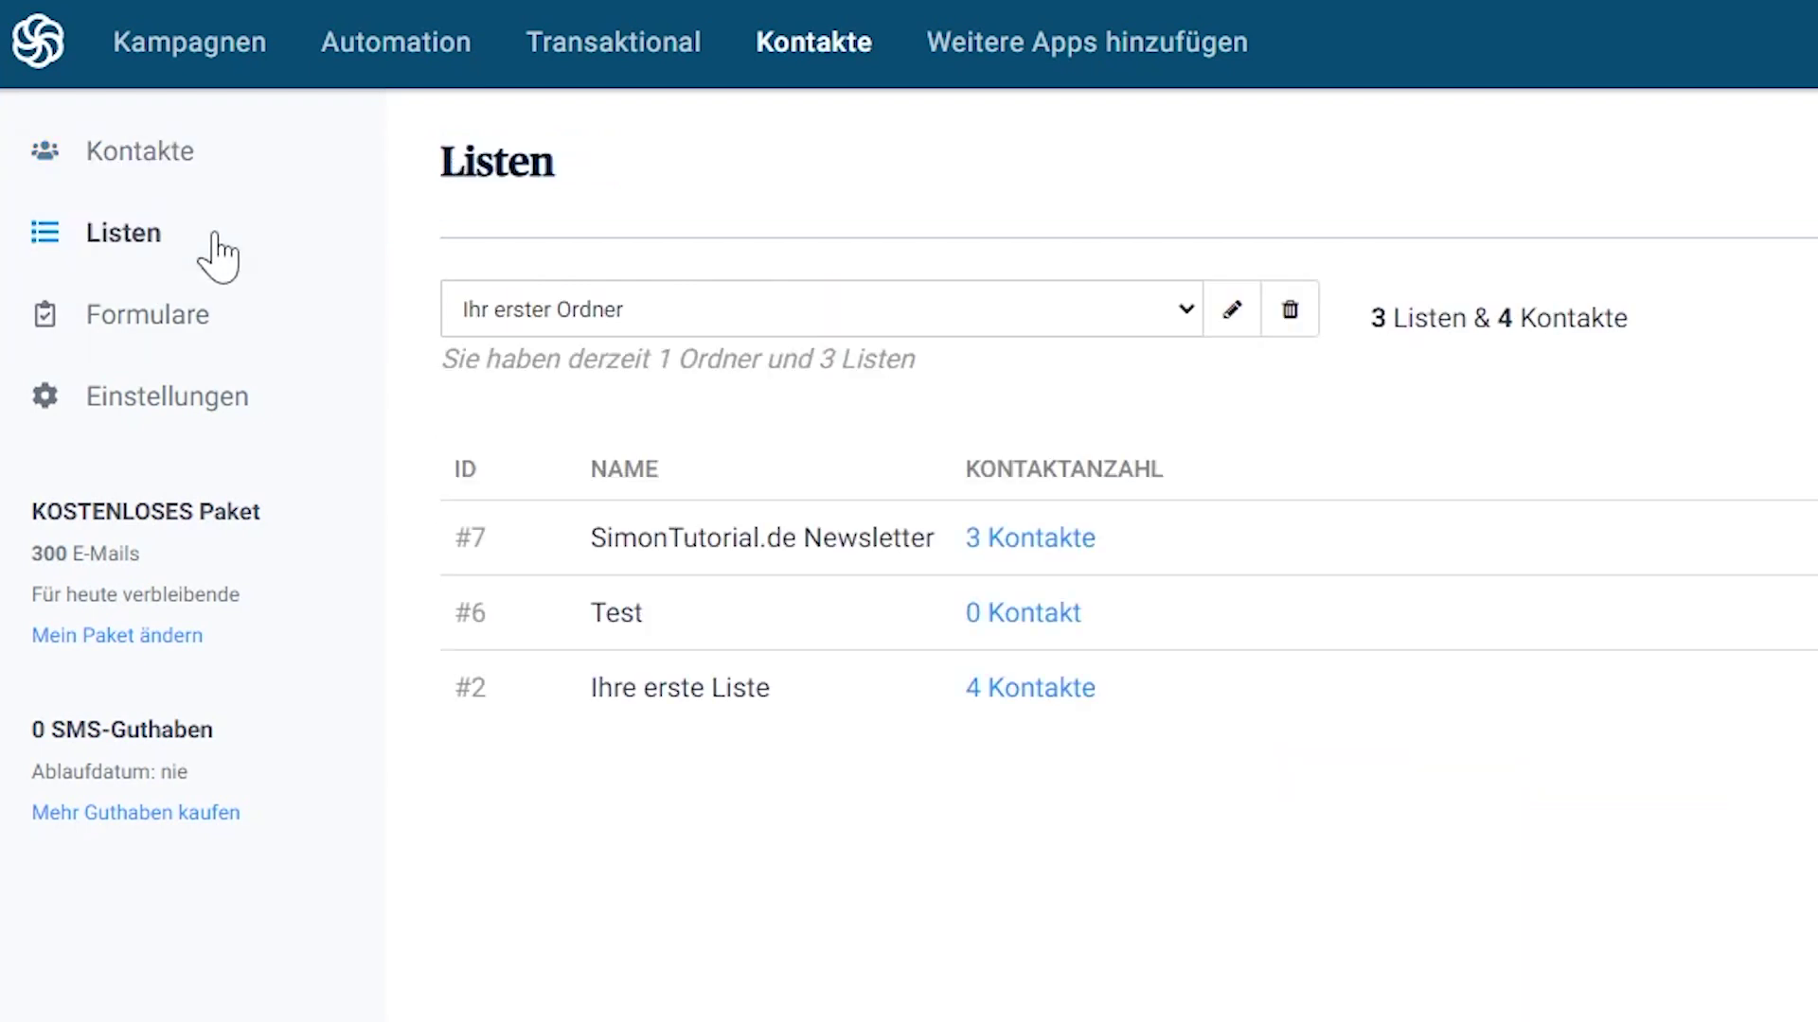
{"action": "left_click", "coordinate": [1120, 323]}
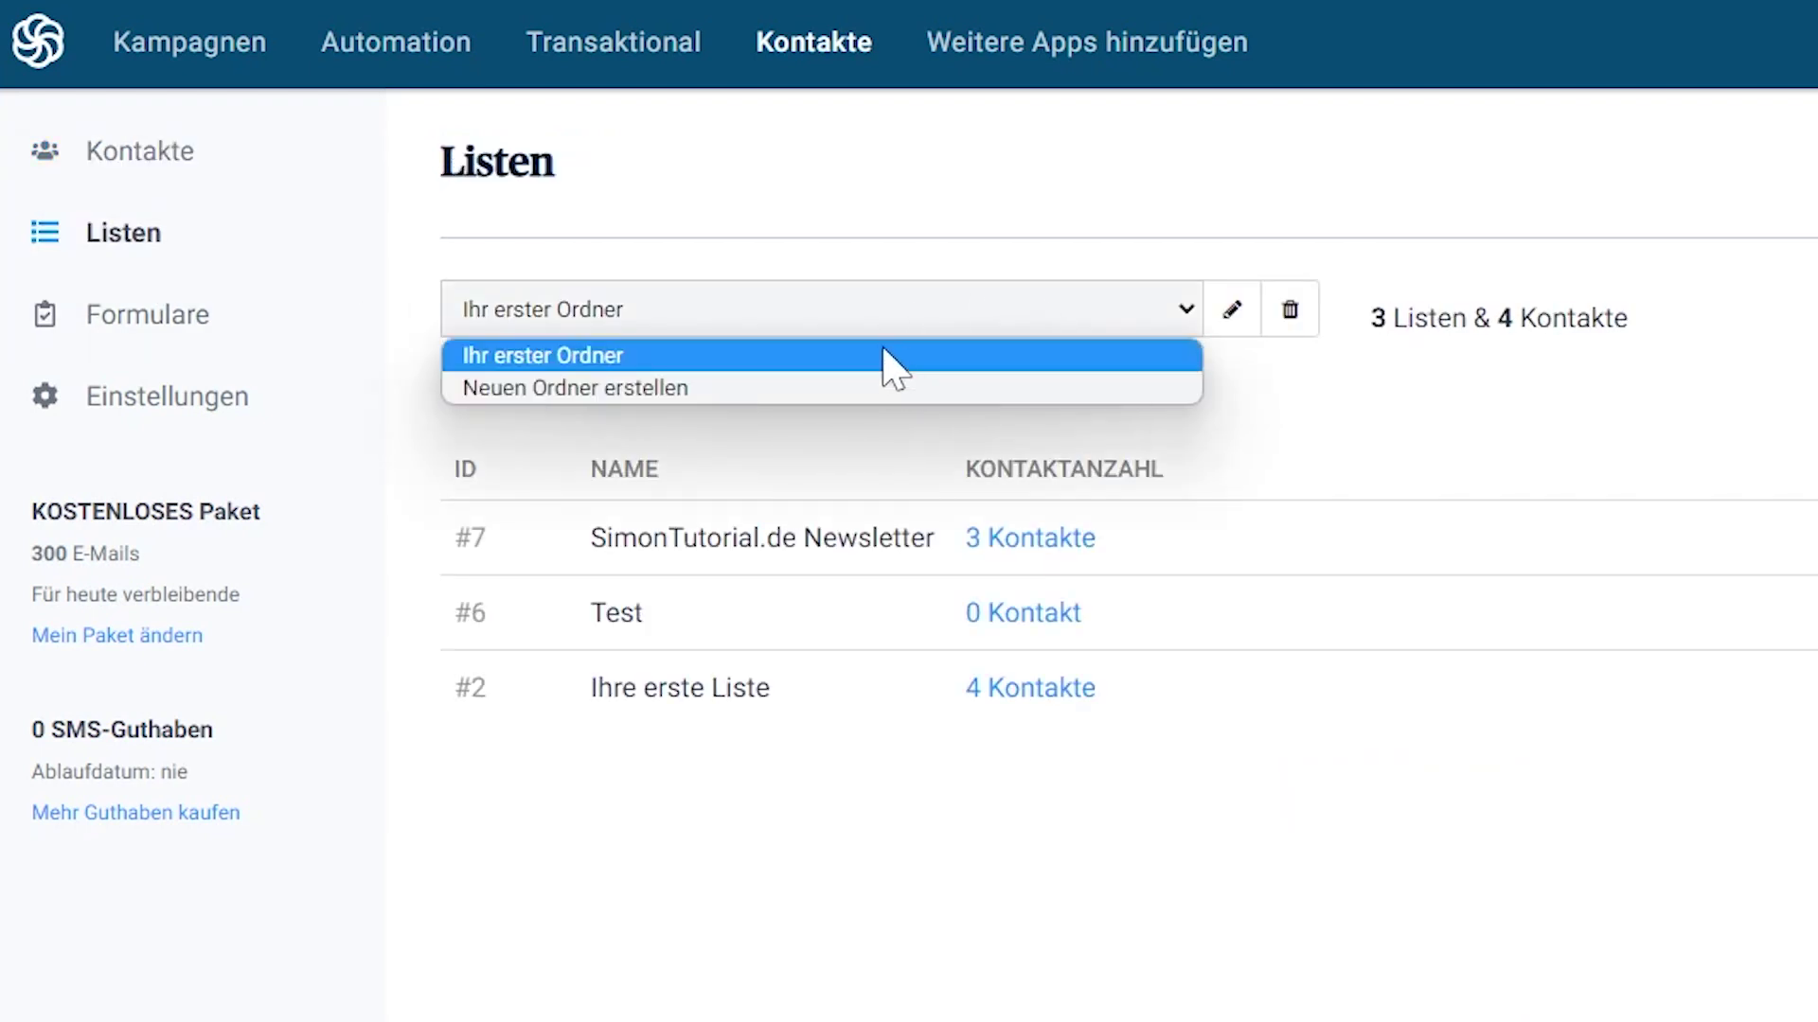
{"action": "left_click", "coordinate": [985, 301]}
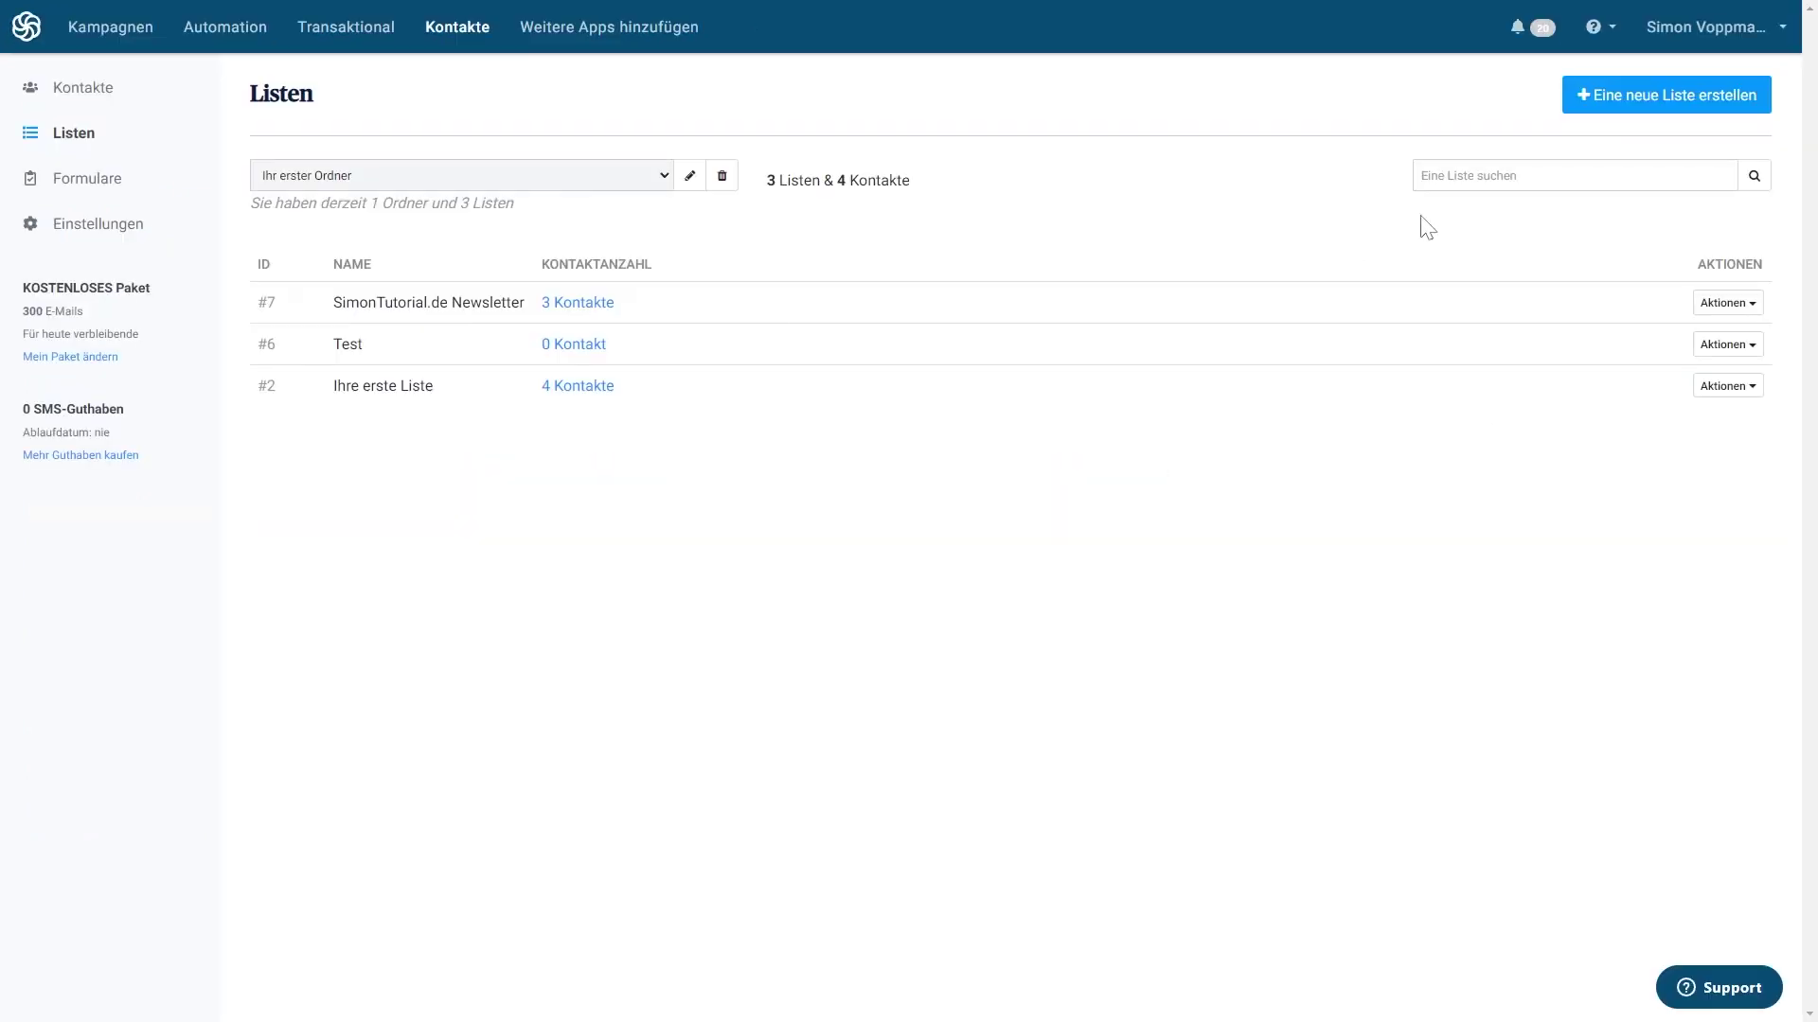
{"action": "left_click", "coordinate": [1707, 104]}
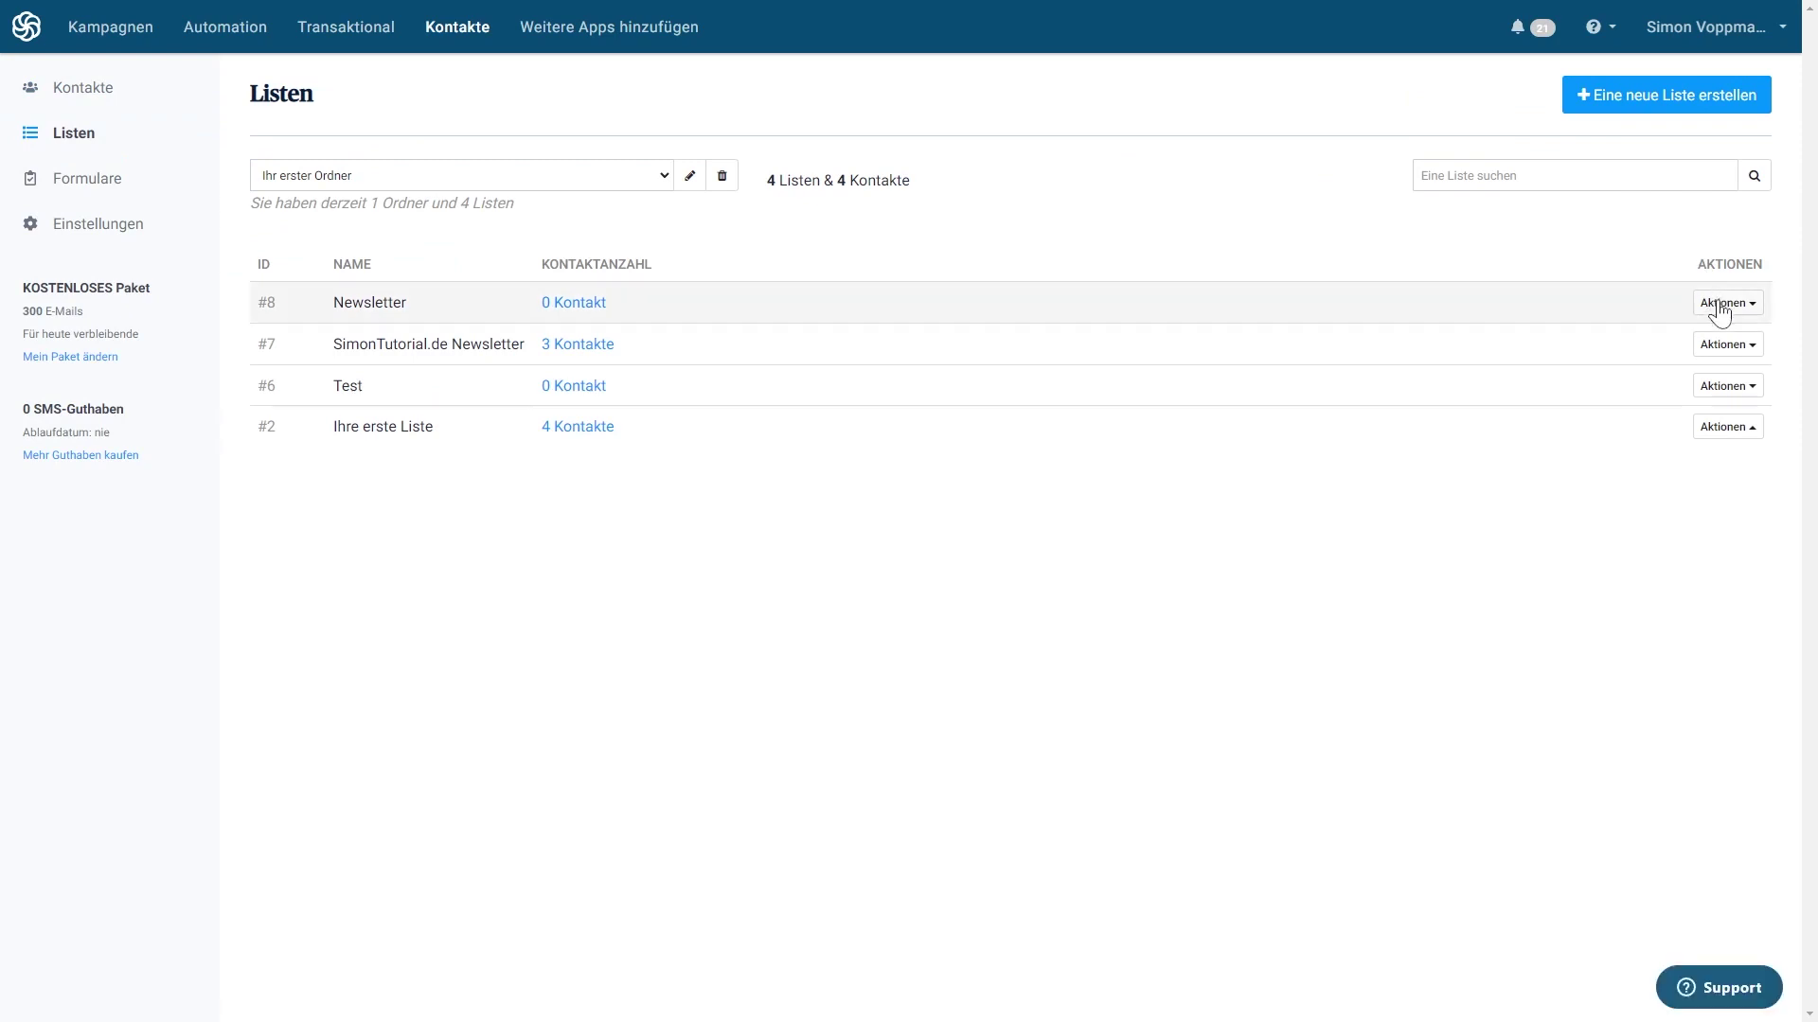
View the available list actions and open the contact management of the SimonTutorial.de Newsletter list.
{"action": "left_click", "coordinate": [1718, 301]}
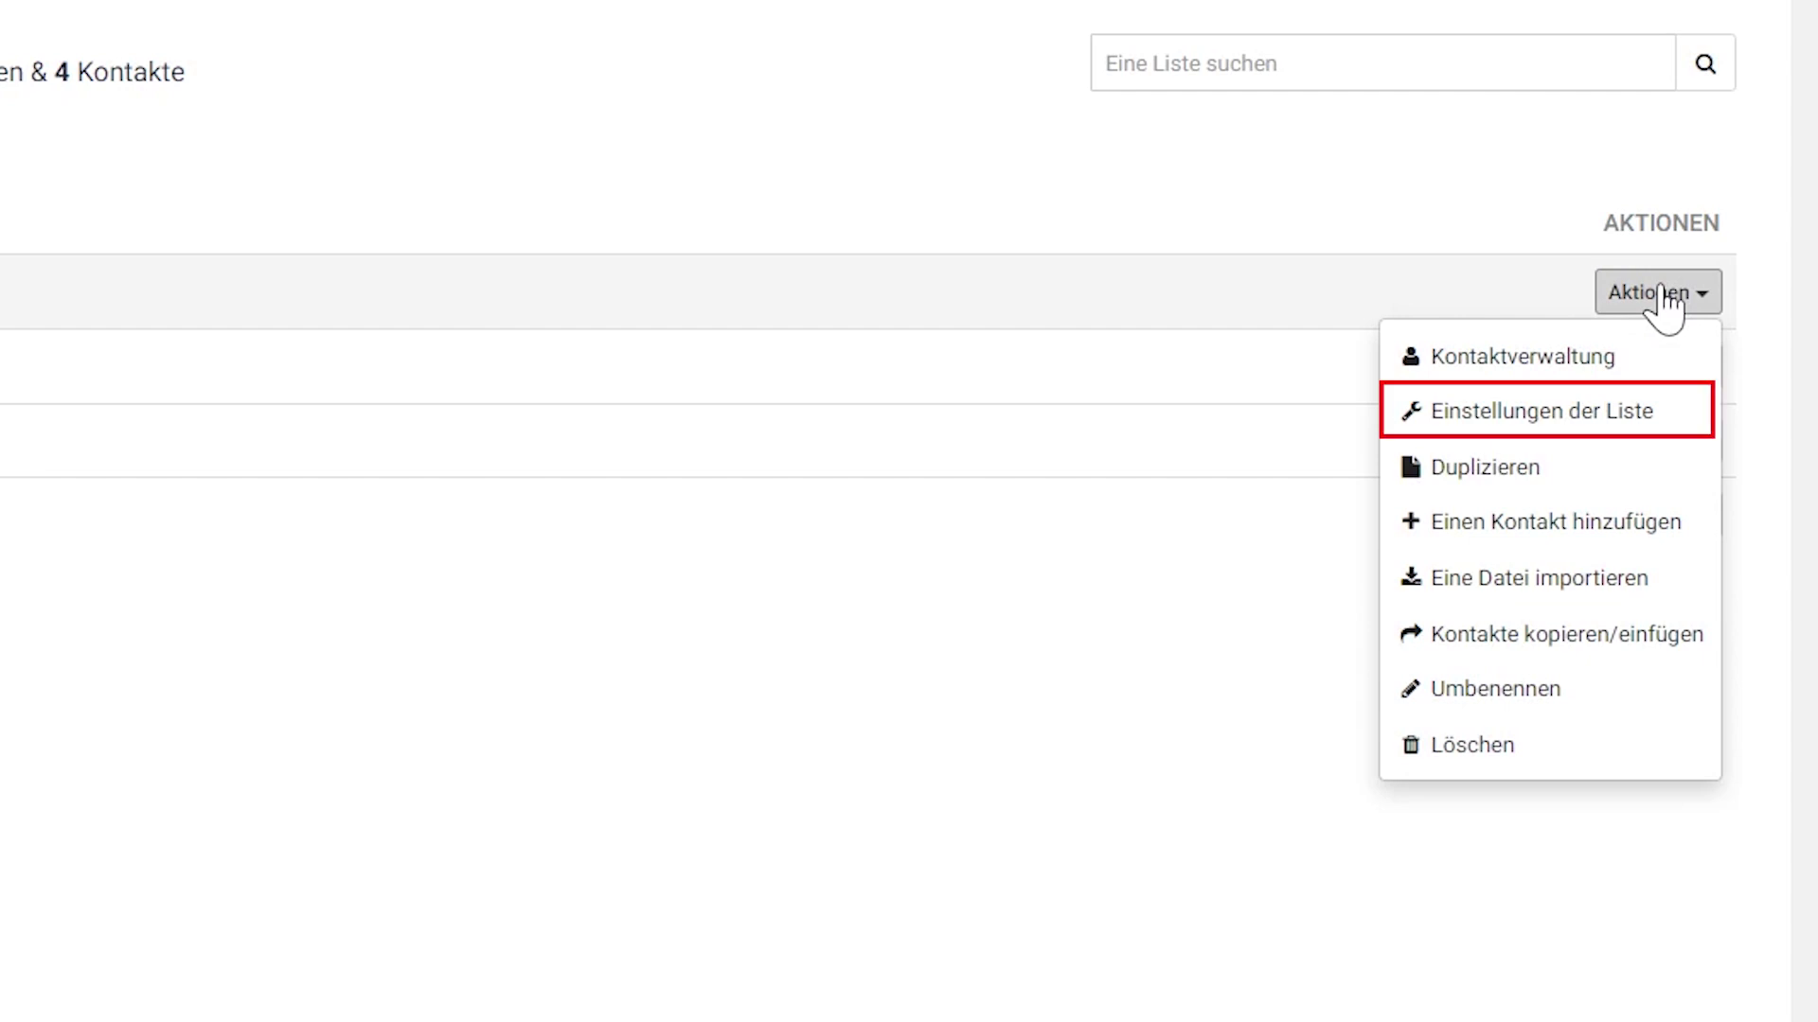
{"action": "left_click", "coordinate": [1541, 411]}
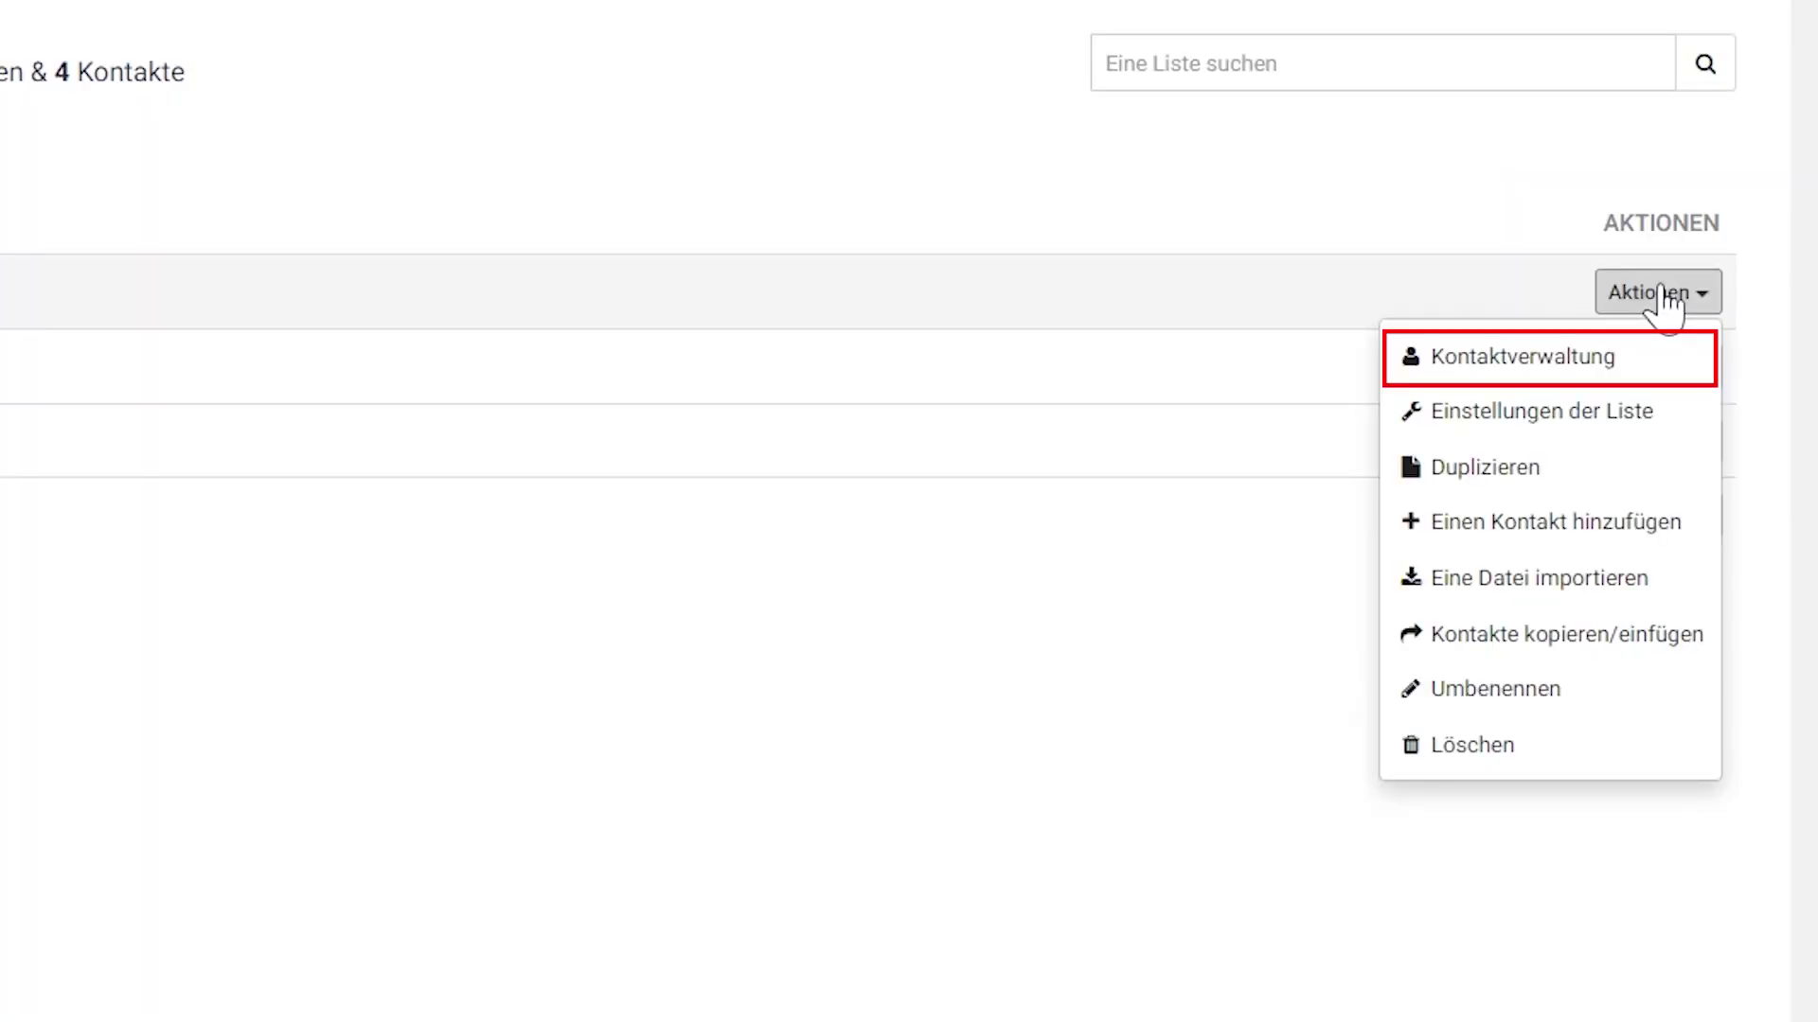
{"action": "left_click", "coordinate": [1609, 353]}
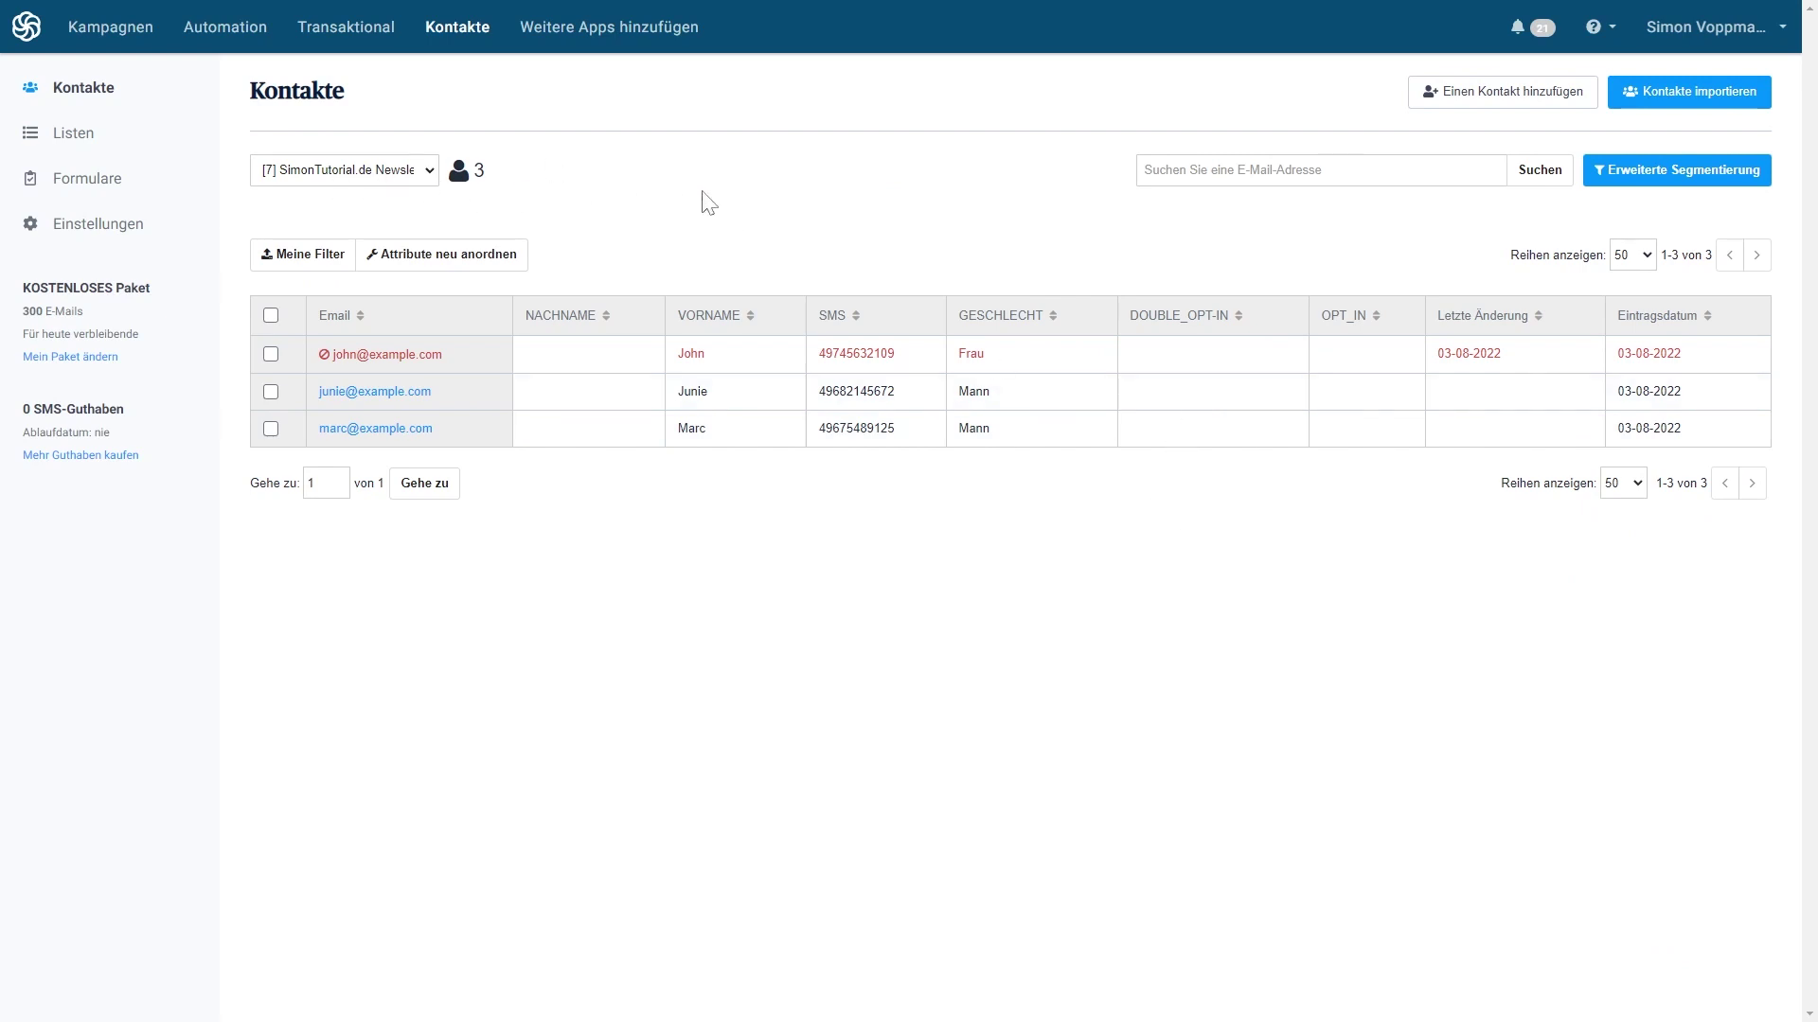
View the form for adding a contact manually, close it without saving, and open the sign-up forms overview.
{"action": "left_click", "coordinate": [1505, 95]}
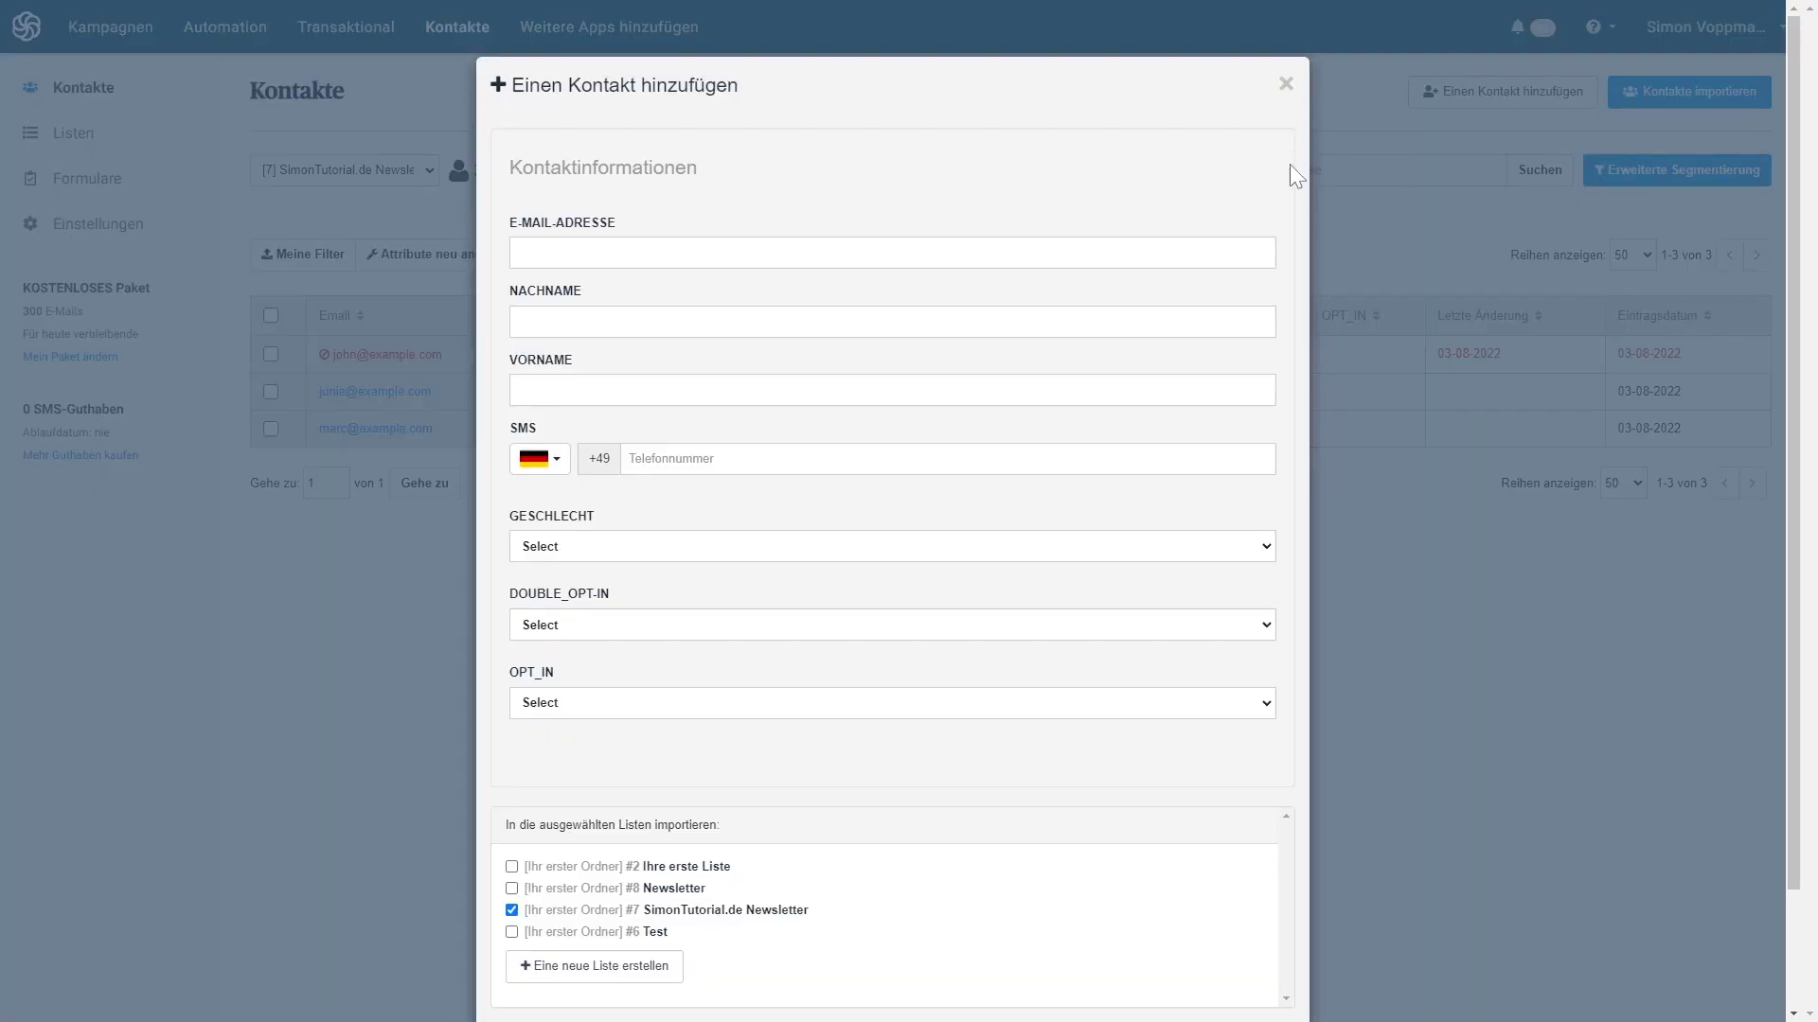
{"action": "left_click", "coordinate": [1285, 85]}
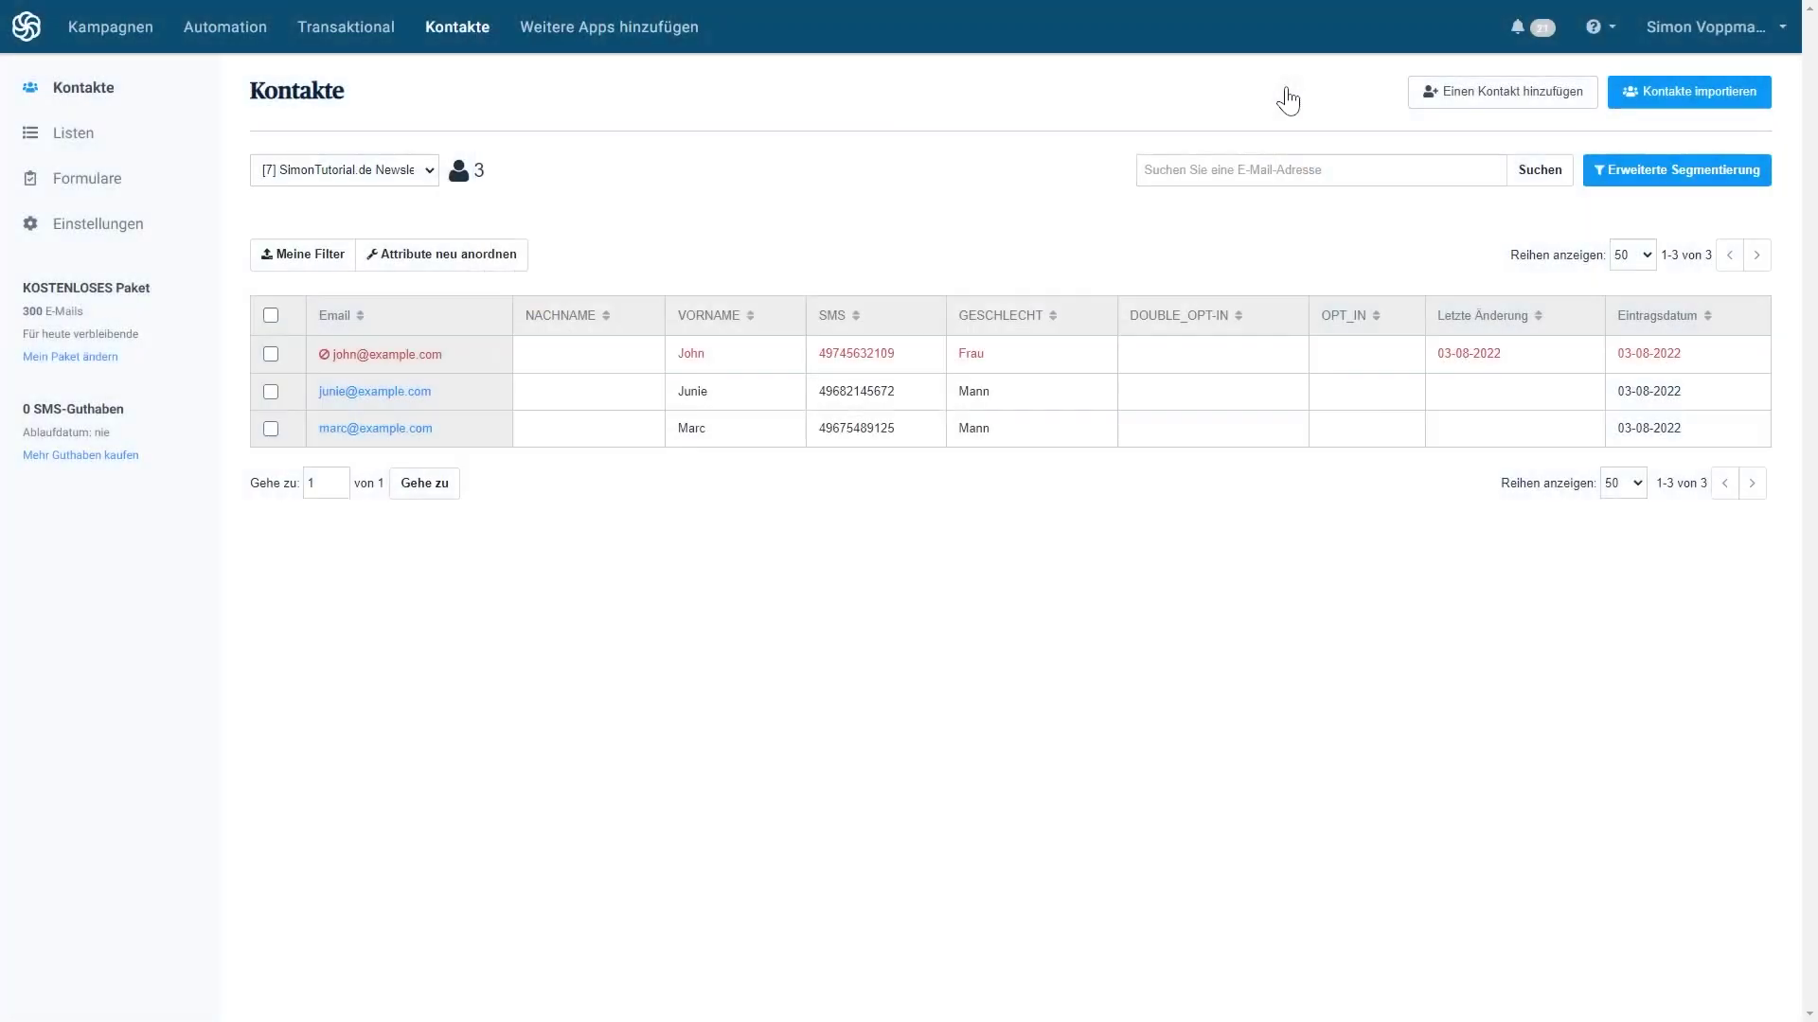
{"action": "left_click", "coordinate": [92, 194]}
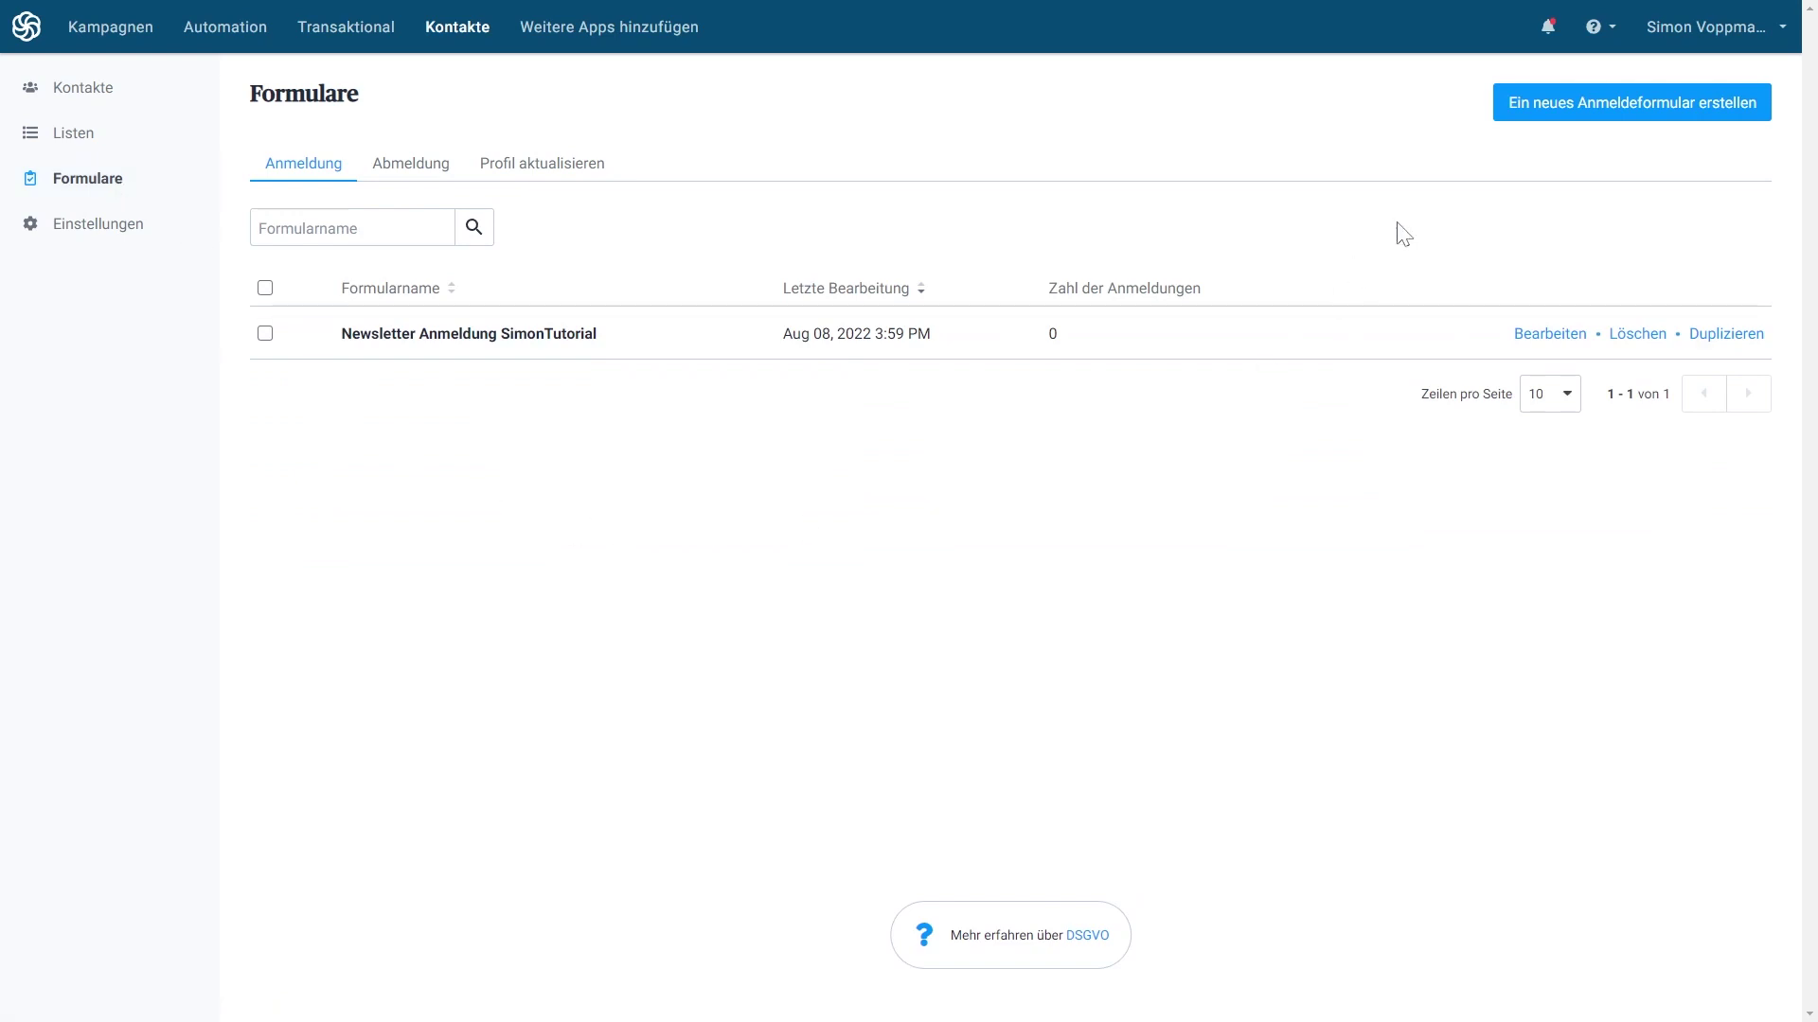
Create a new sign-up form named Newsletter-Anmeldung with the DSGVO fields enabled and continue to its design.
{"action": "left_click", "coordinate": [1622, 120]}
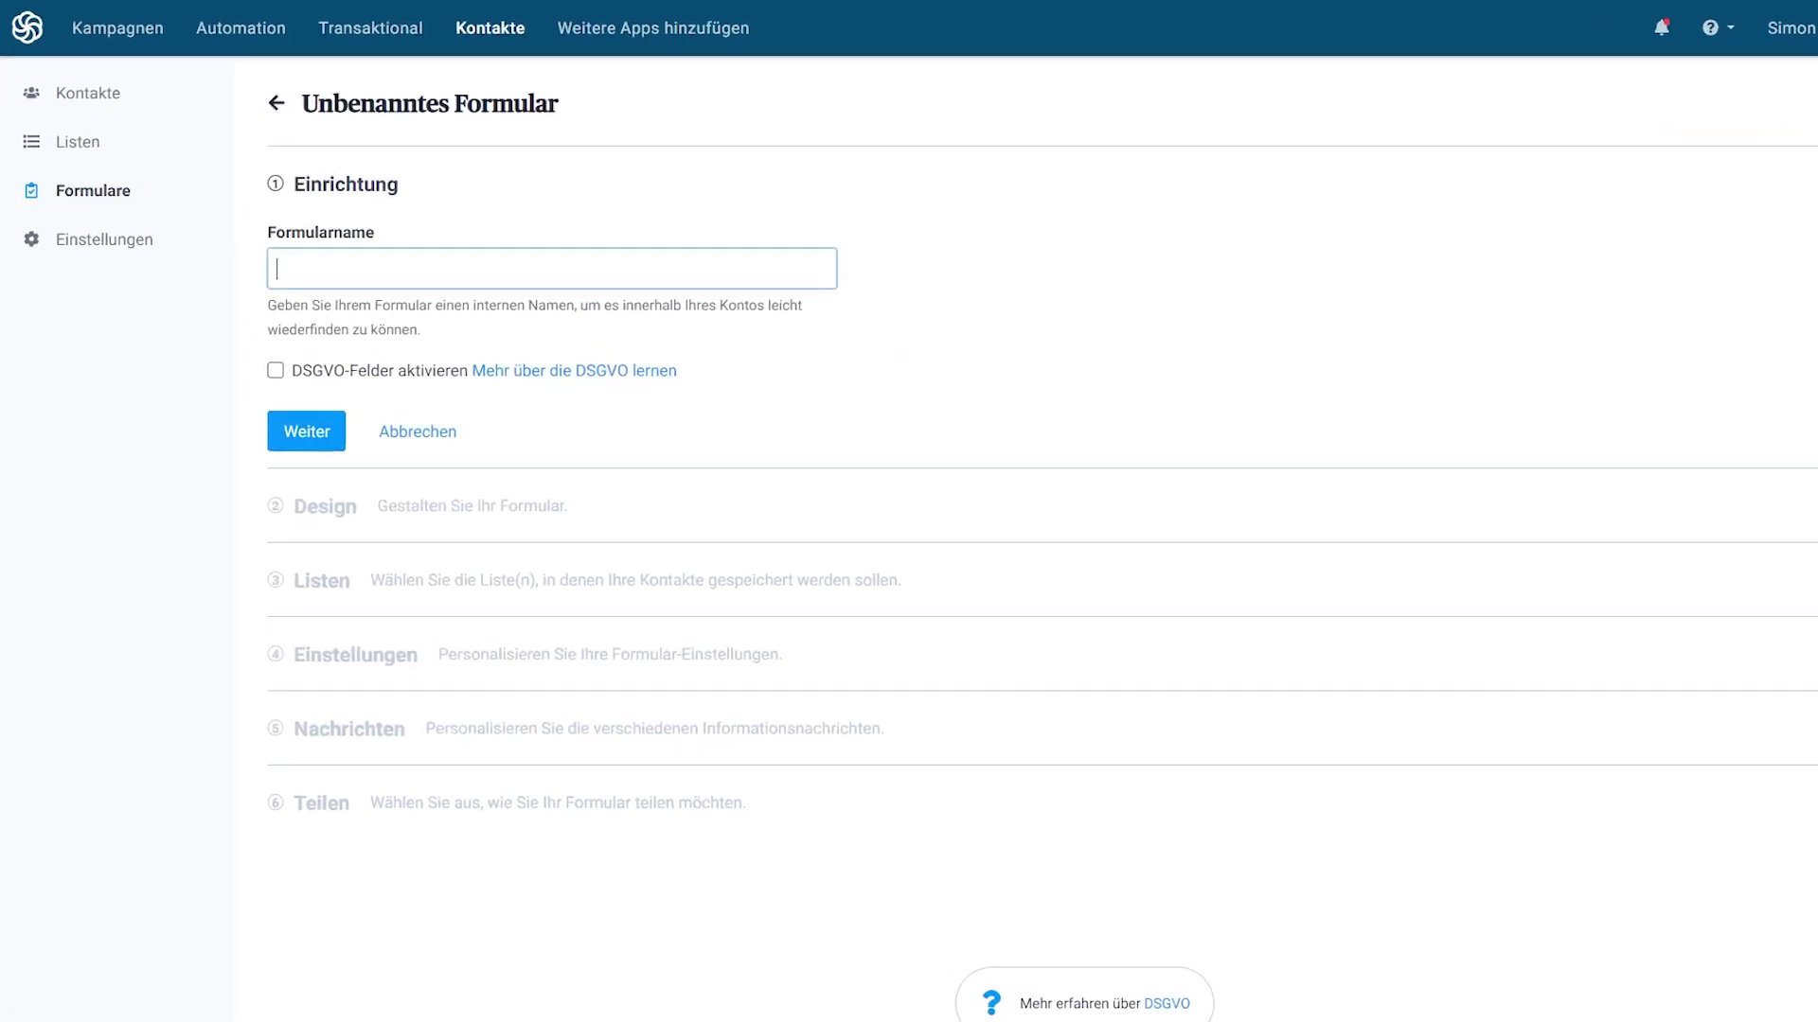
{"action": "type", "text": "Newslet"}
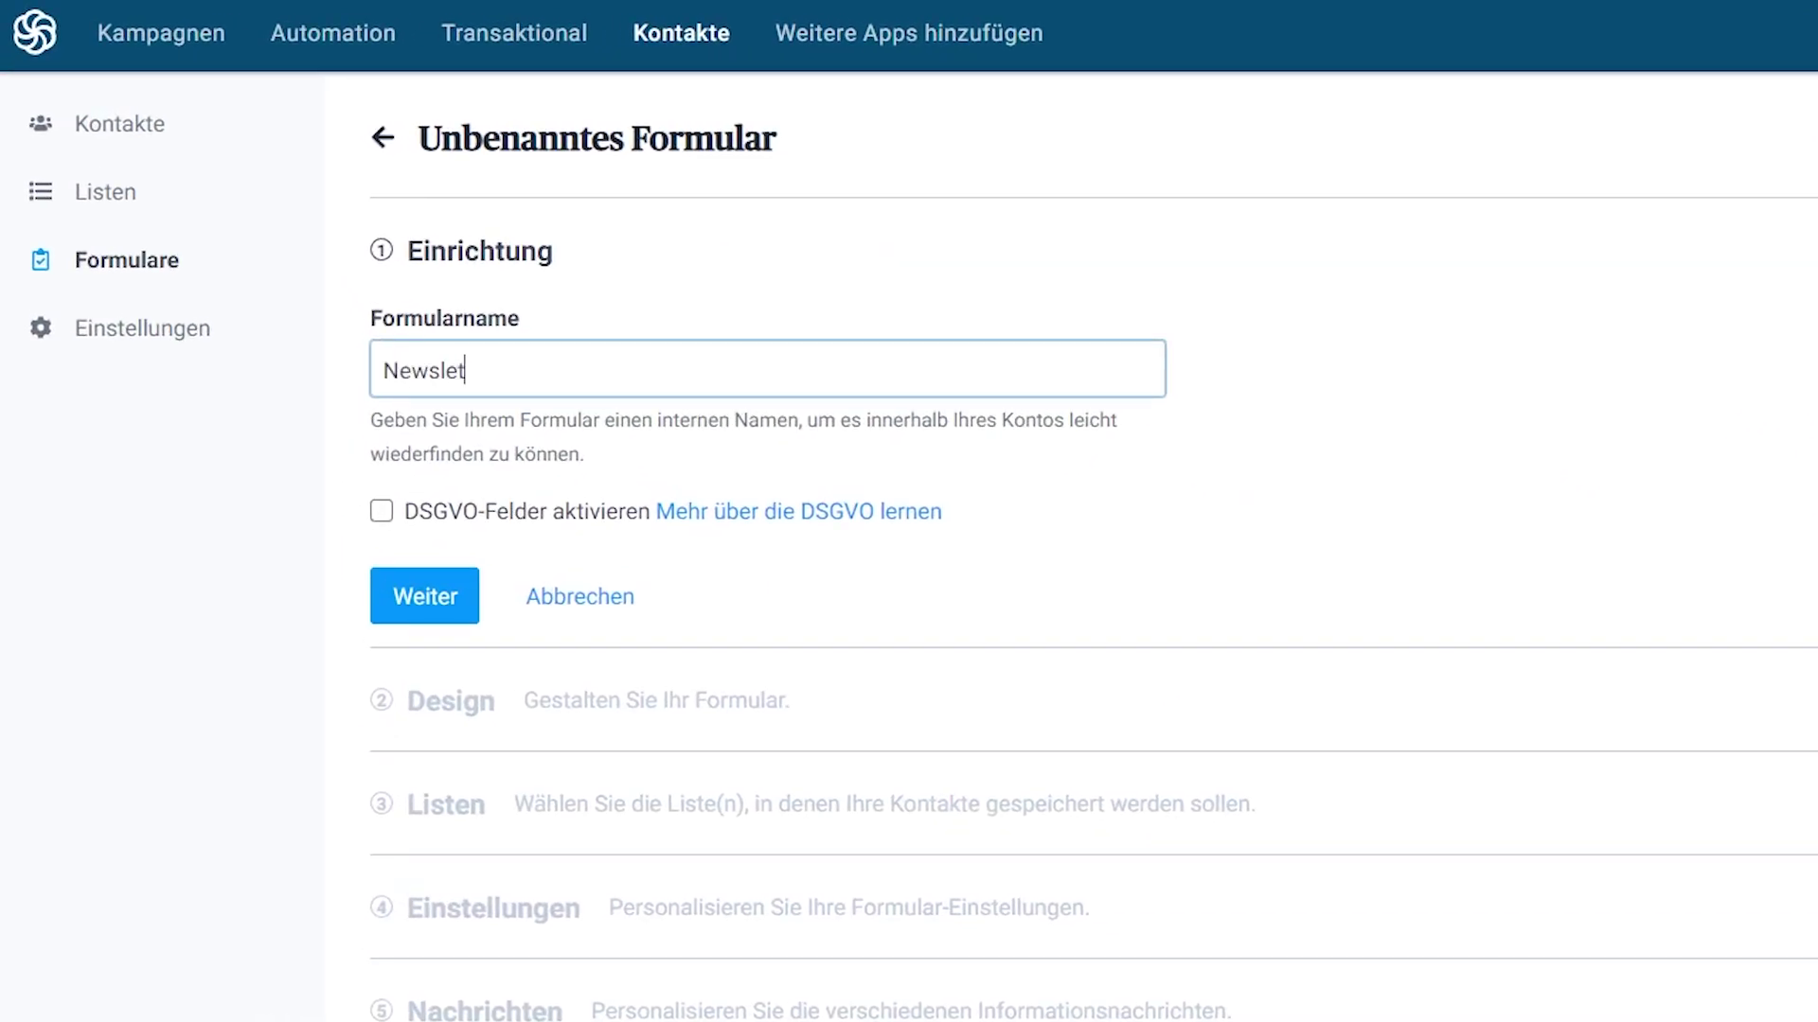
{"action": "type", "text": "ter-Anmeldung"}
{"action": "left_click", "coordinate": [381, 511]}
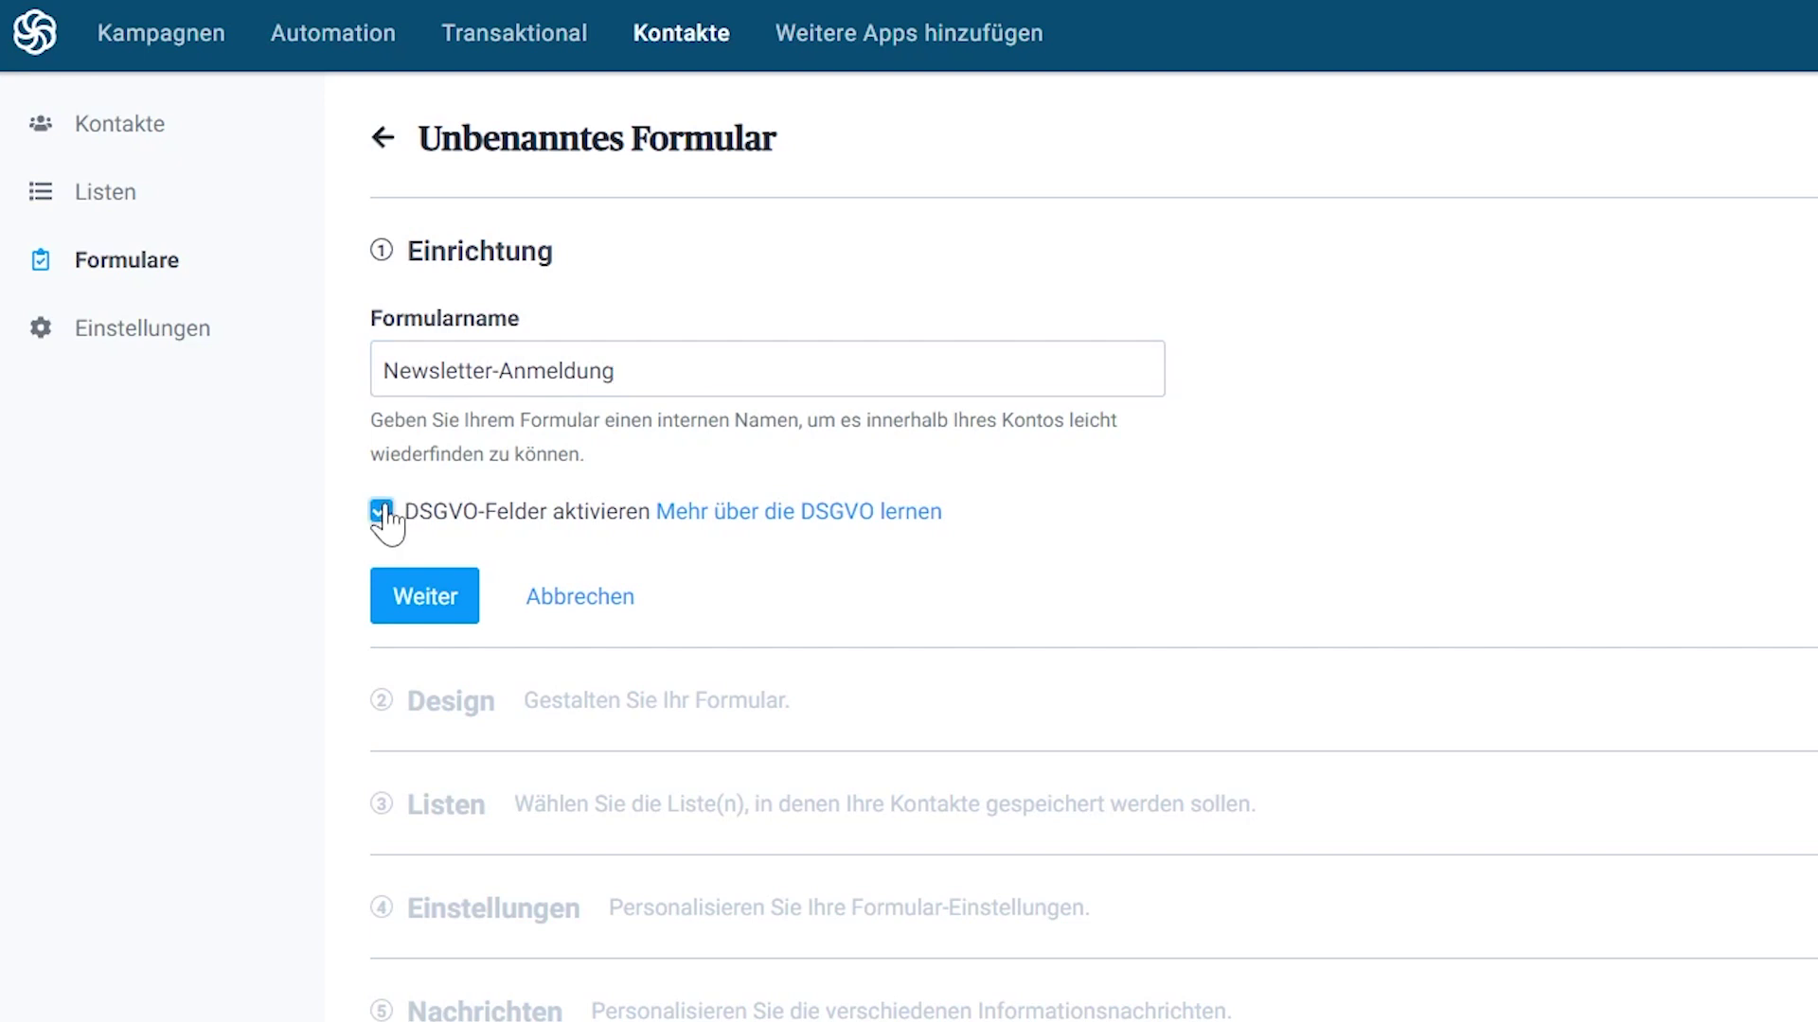
{"action": "left_click", "coordinate": [433, 611]}
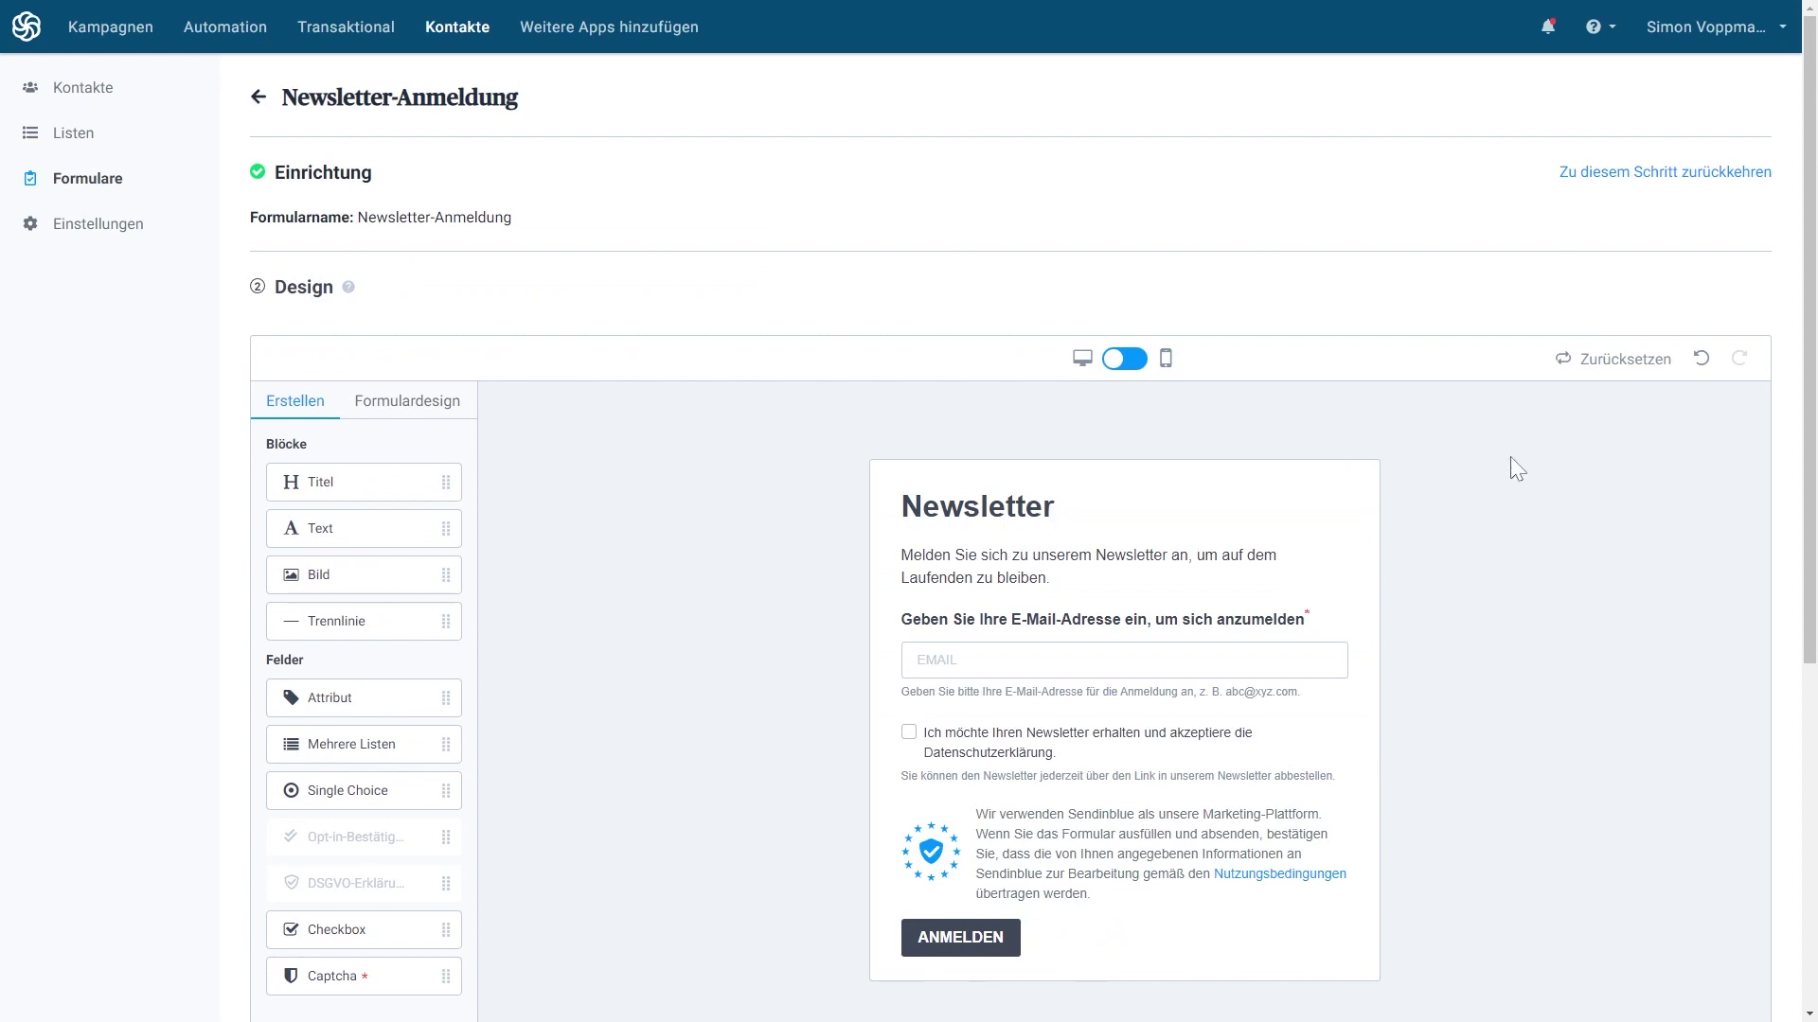
Add a VORNAME attribute field above the form's e-mail field and label it "Gebe deinen Vornamen ein".
{"action": "scroll", "coordinate": [1509, 456], "scroll_direction": "down", "scroll_amount": 2}
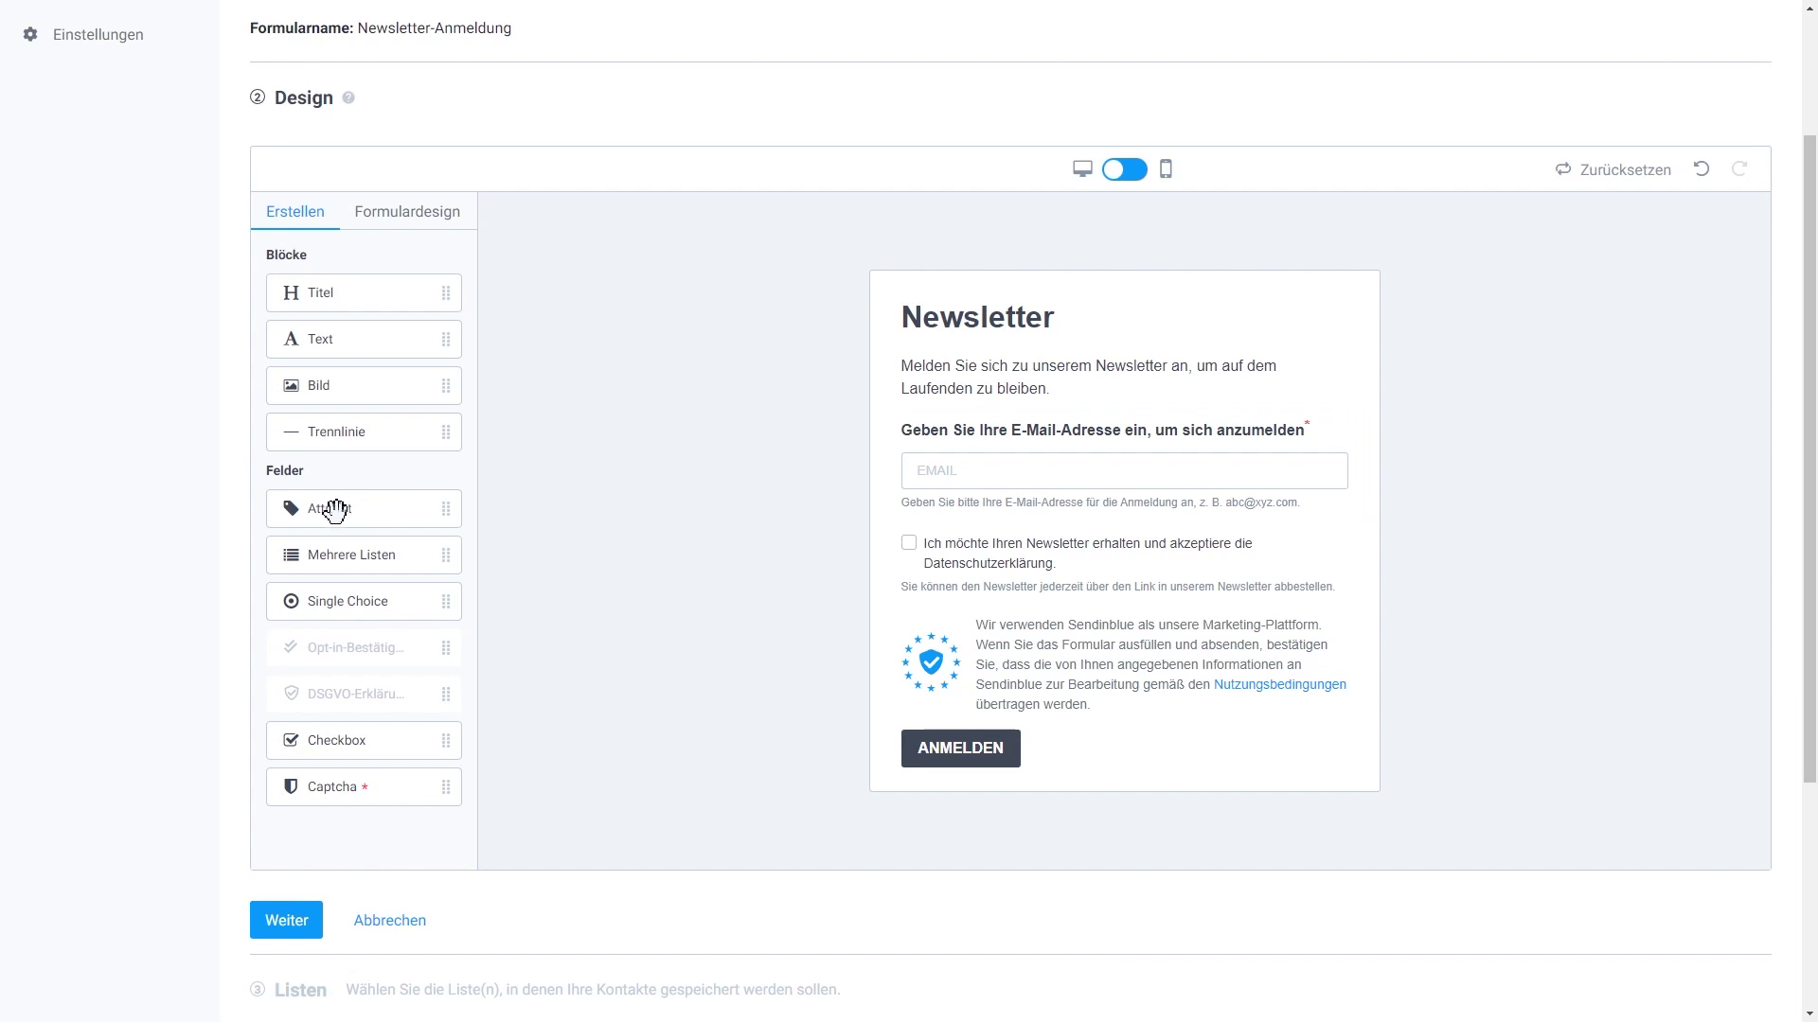
{"action": "left_click_drag", "start_coordinate": [337, 511], "coordinate": [1003, 416]}
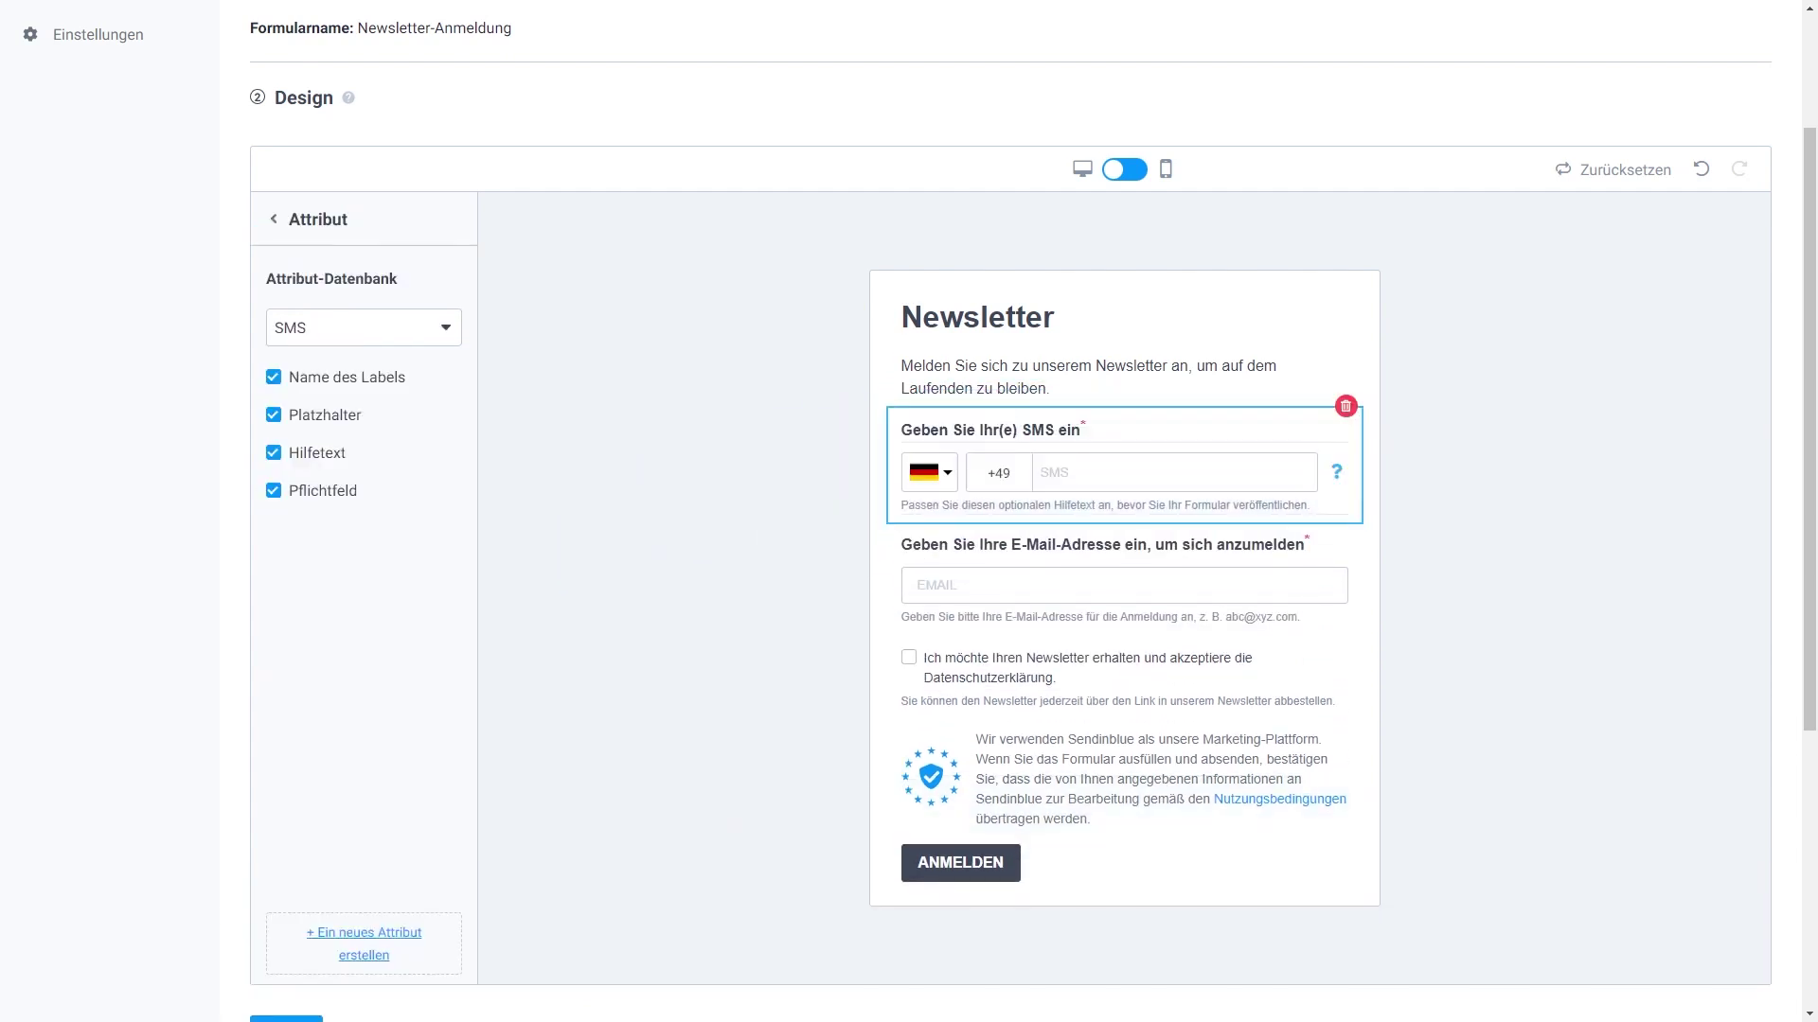
{"action": "left_click", "coordinate": [337, 328]}
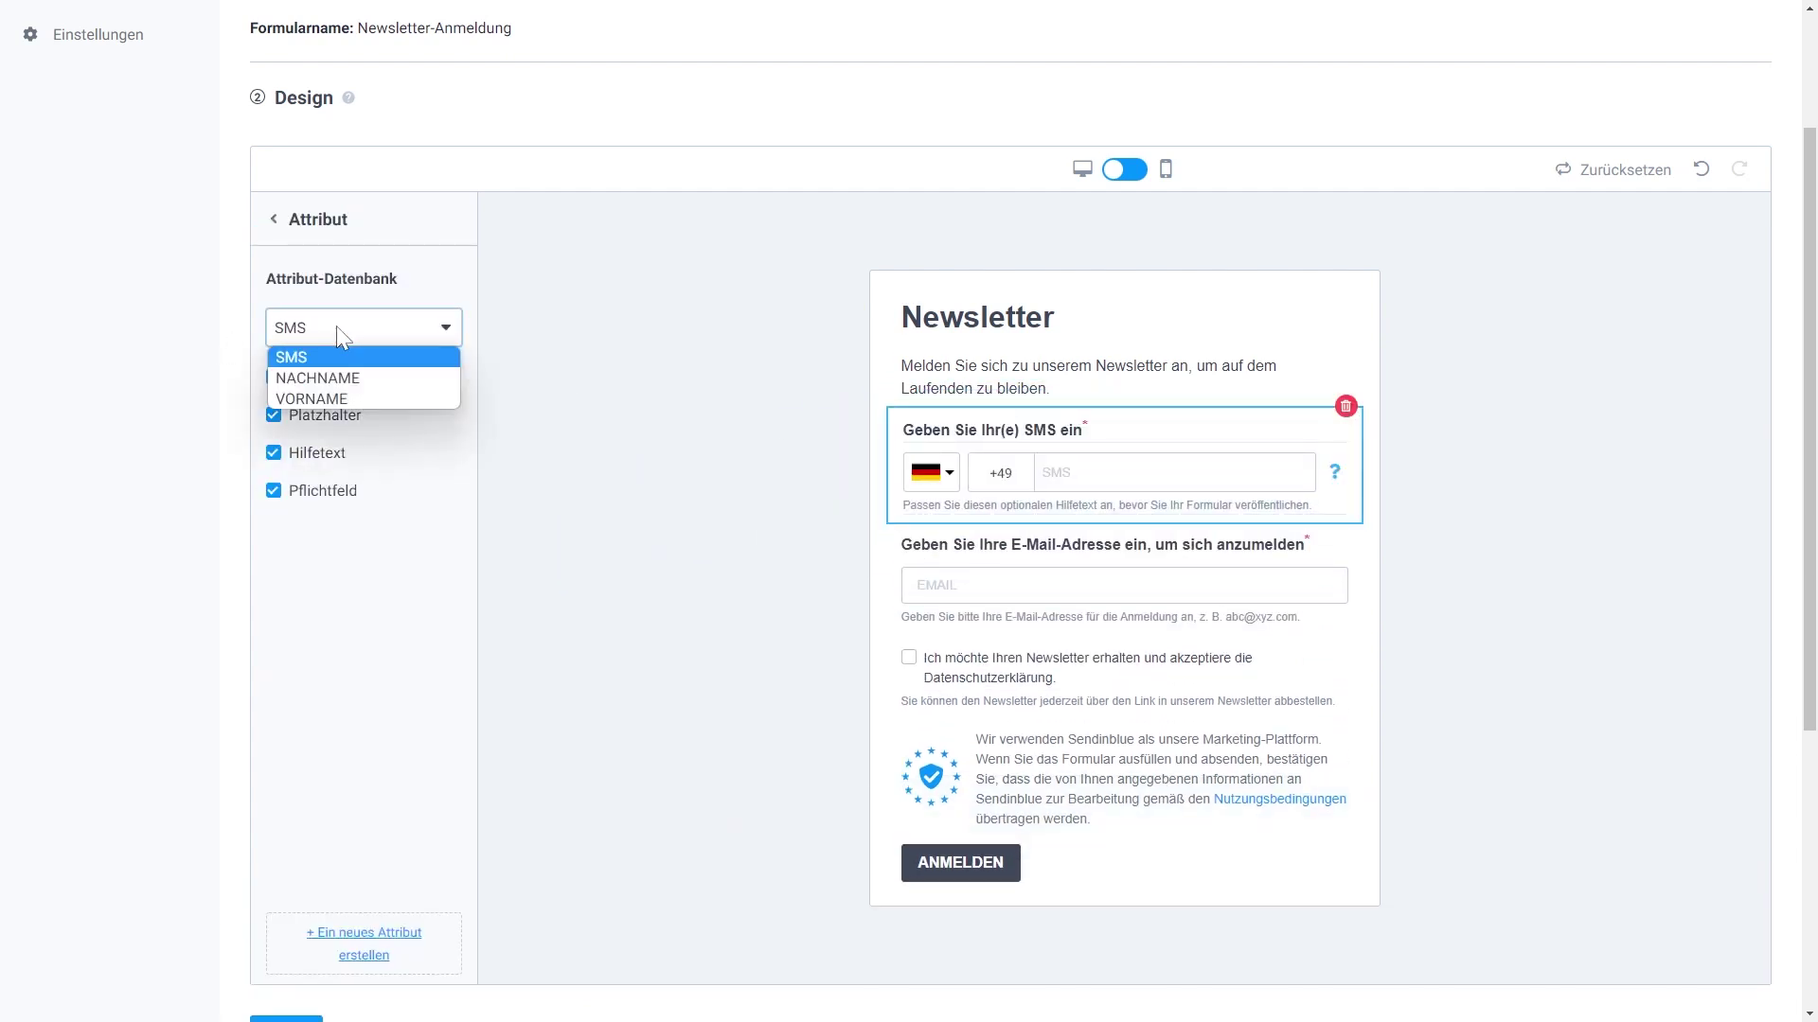
{"action": "left_click", "coordinate": [350, 401]}
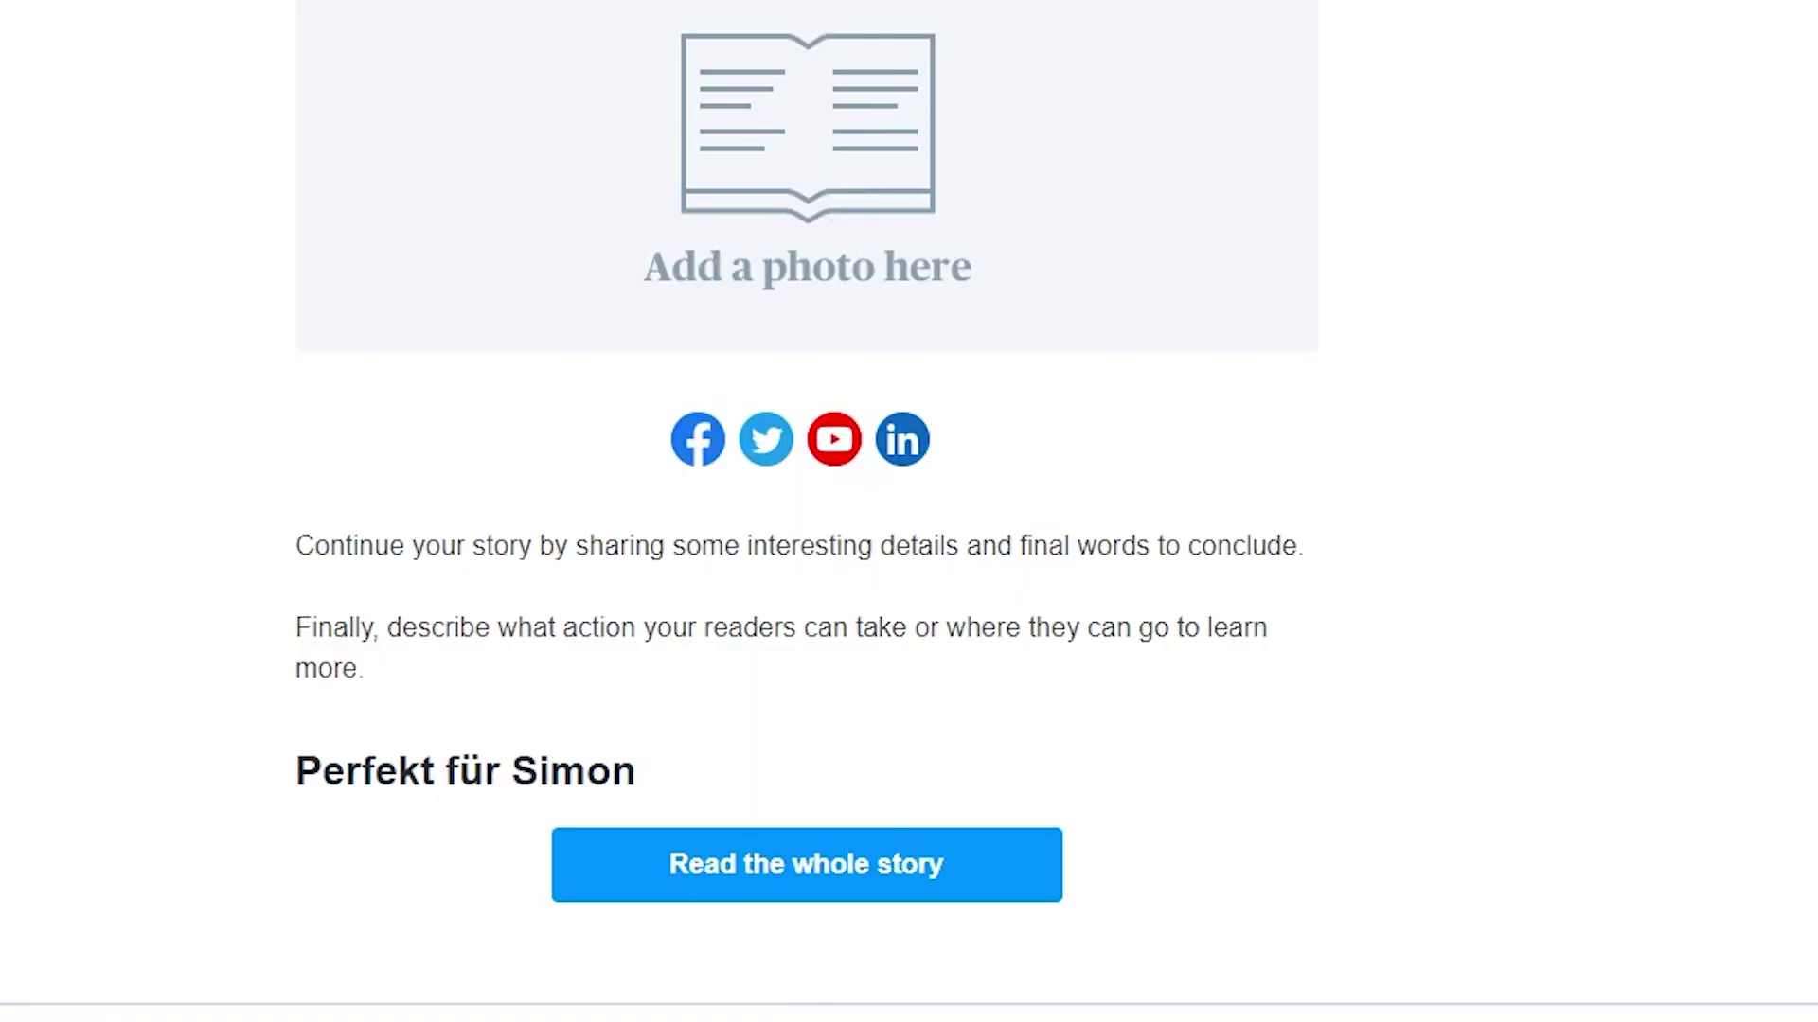
{"action": "left_click_drag", "start_coordinate": [512, 771], "coordinate": [637, 775]}
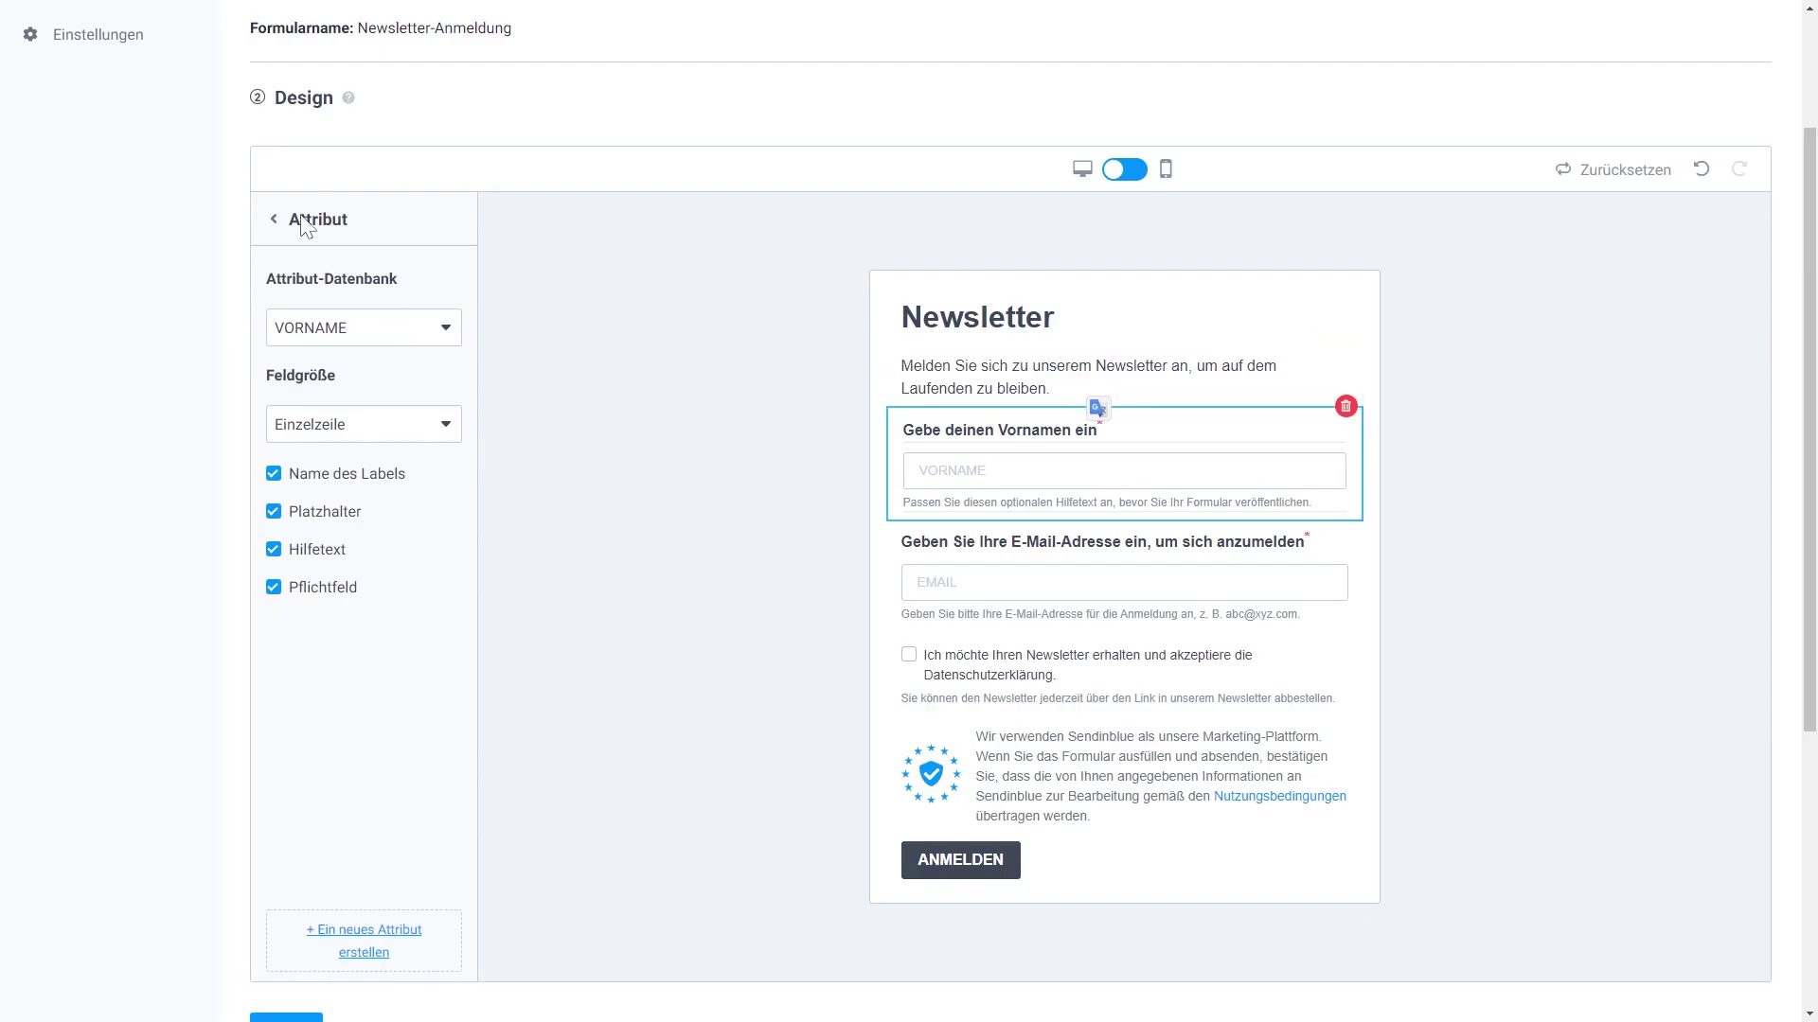
{"action": "left_click", "coordinate": [305, 225]}
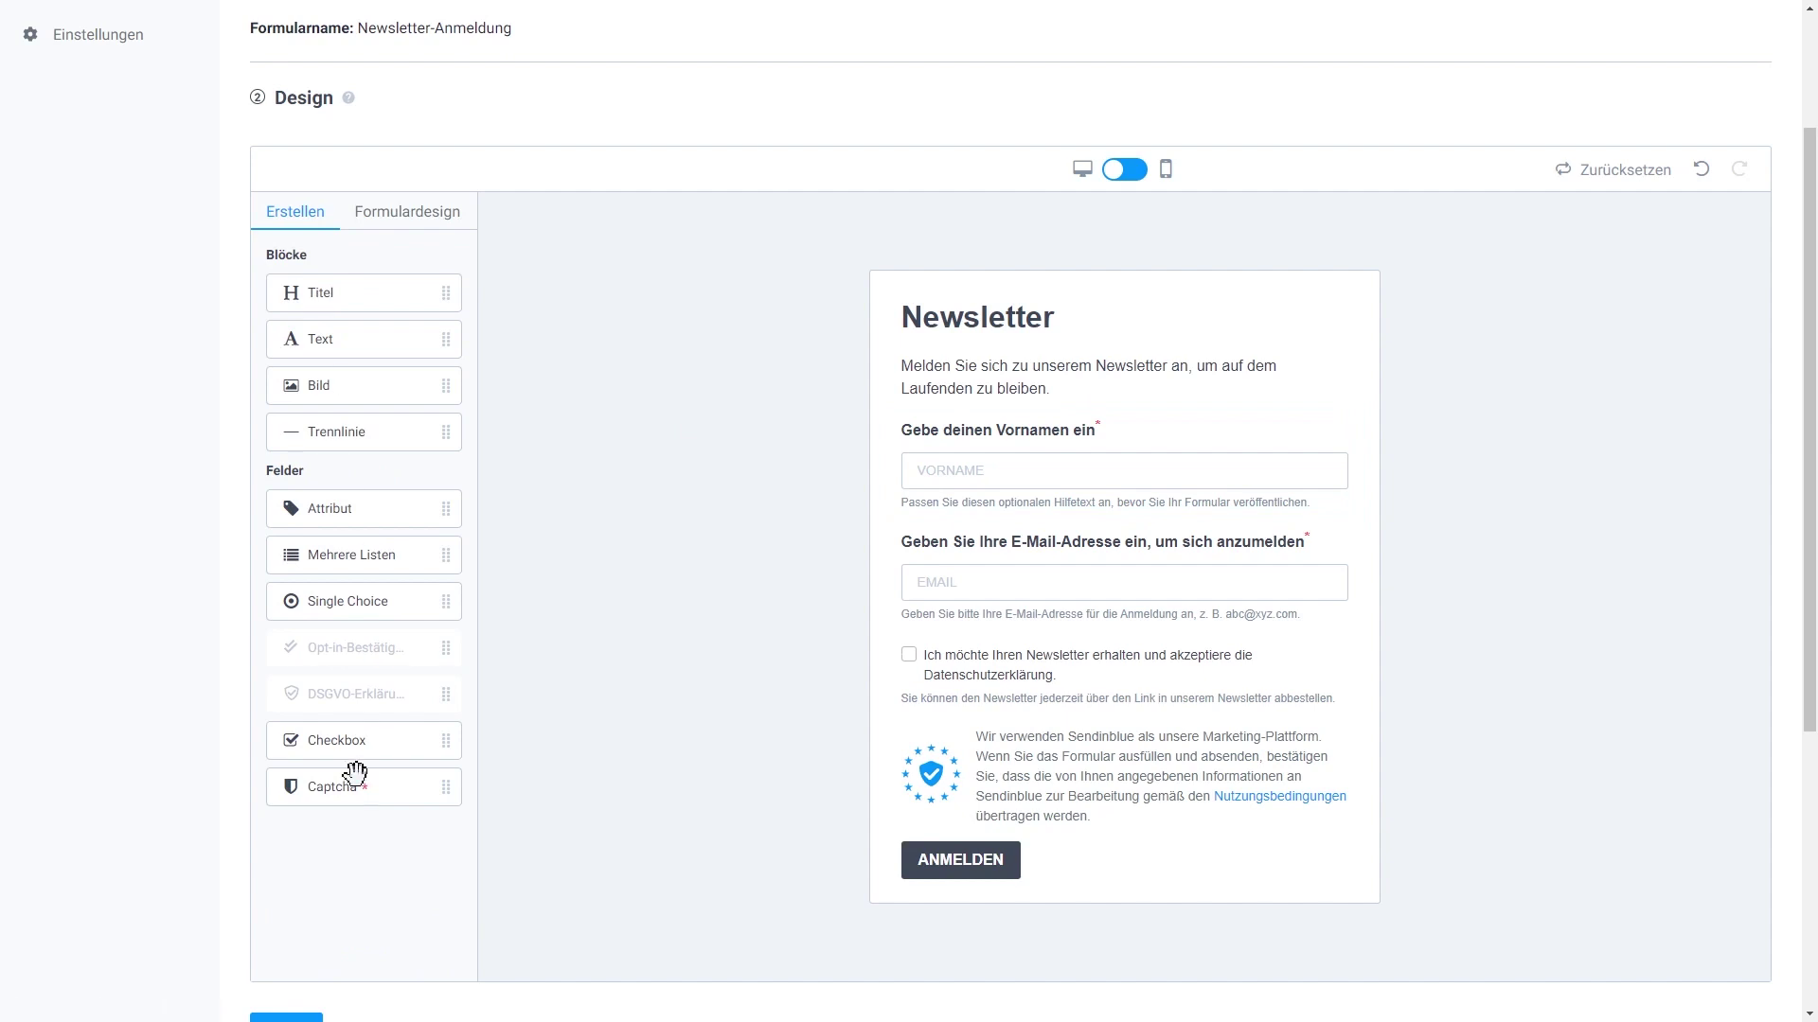
Check the form's design options and confirm the design to continue to the list selection.
{"action": "left_click_drag", "start_coordinate": [353, 776], "coordinate": [1080, 791]}
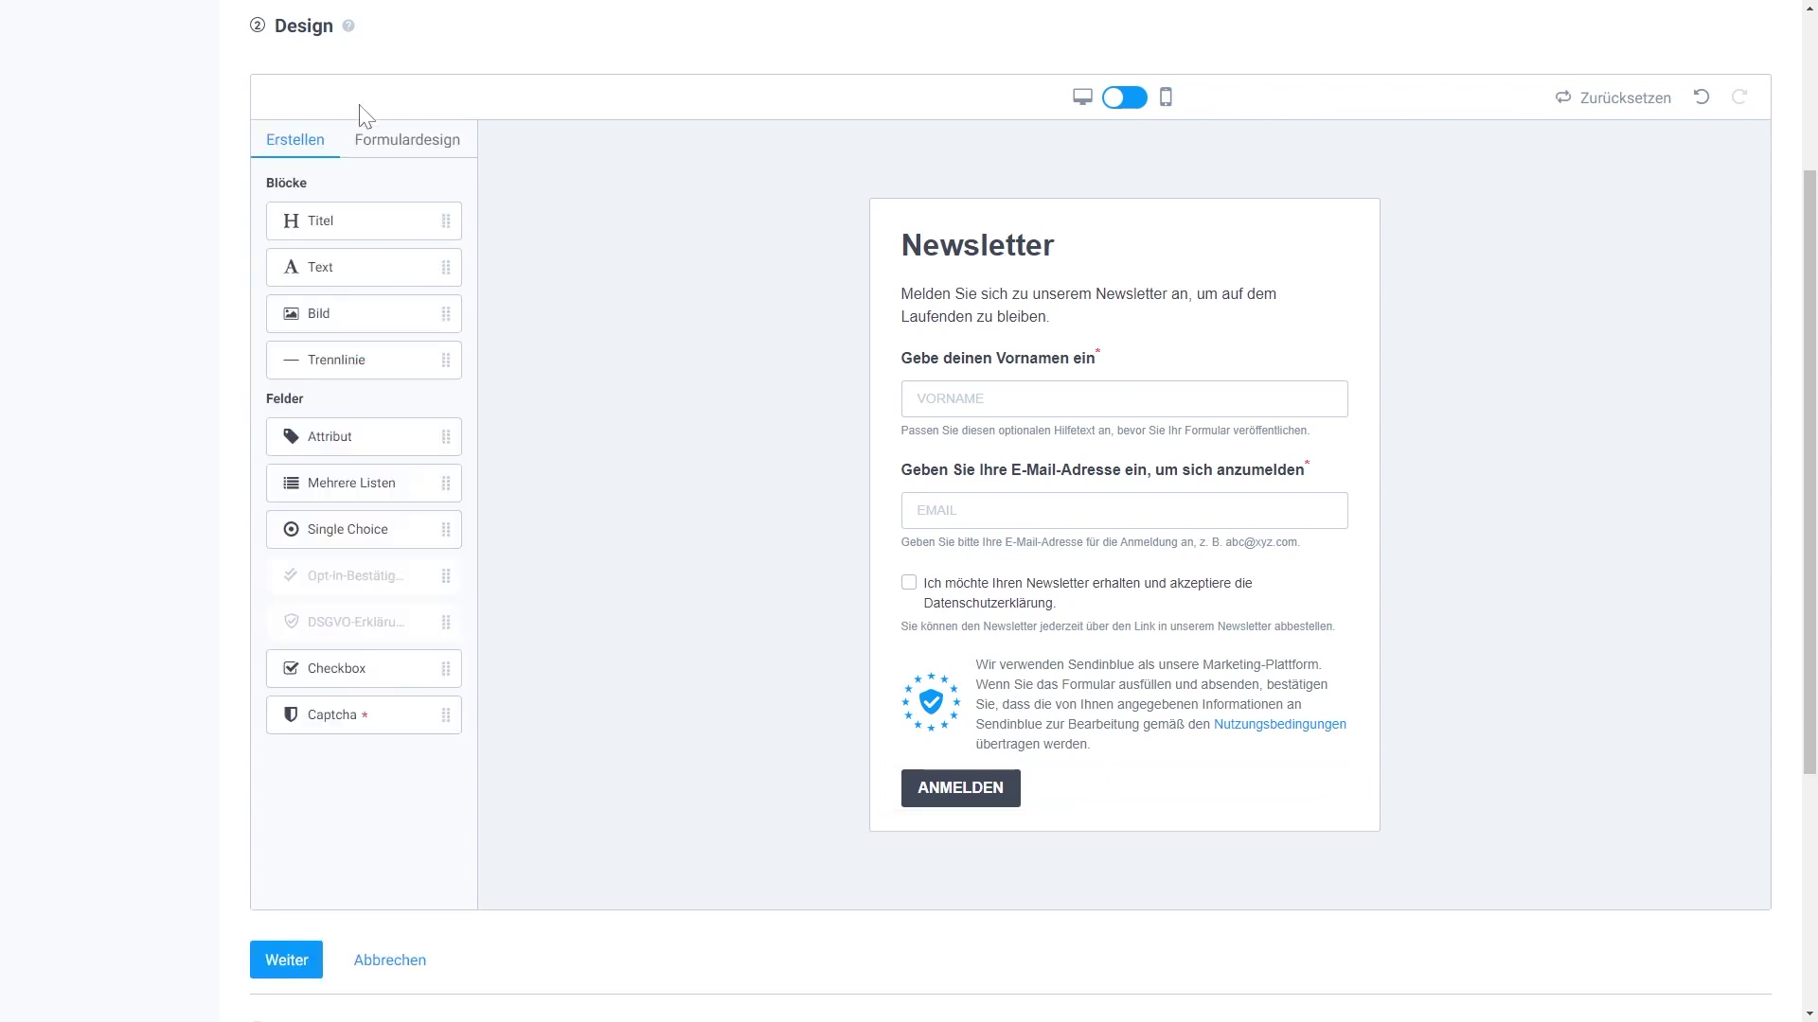
{"action": "left_click", "coordinate": [403, 142]}
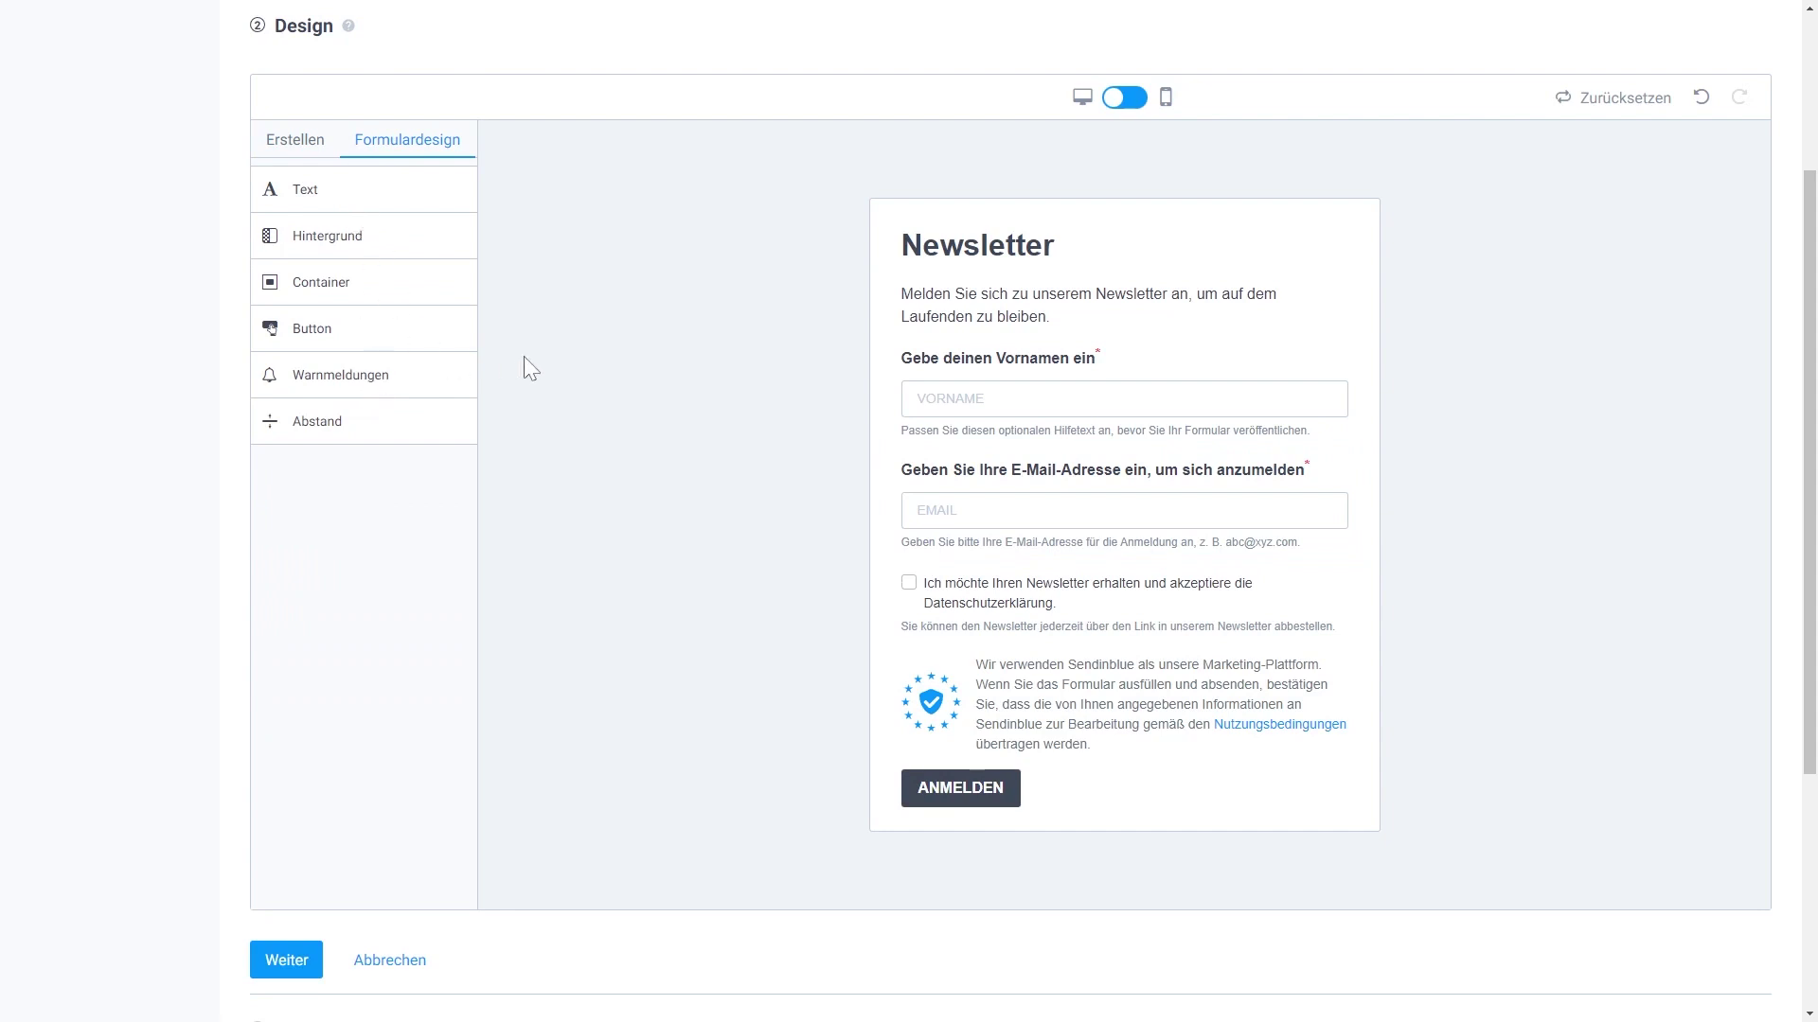
{"action": "scroll", "coordinate": [526, 397], "scroll_direction": "down", "scroll_amount": 1}
{"action": "left_click", "coordinate": [279, 867]}
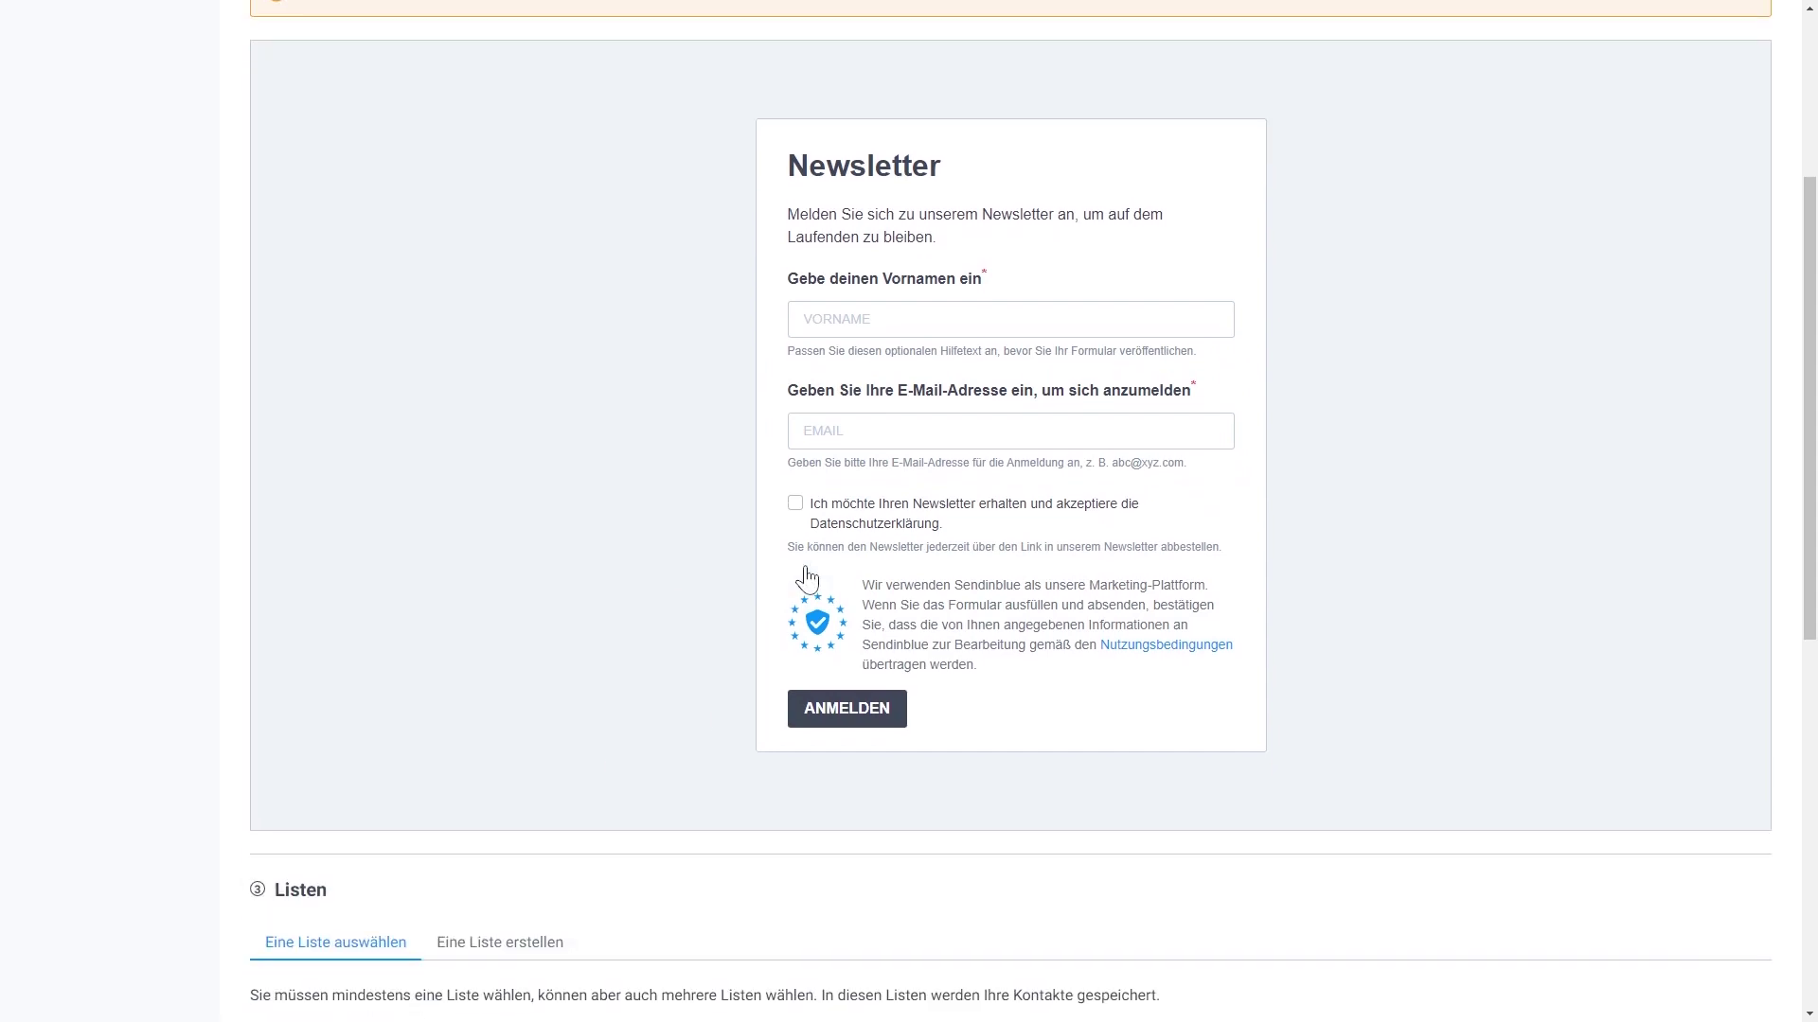
Assign the Newsletter list as the place where the form's contacts are stored and confirm the selection.
{"action": "scroll", "coordinate": [795, 568], "scroll_direction": "down", "scroll_amount": 4}
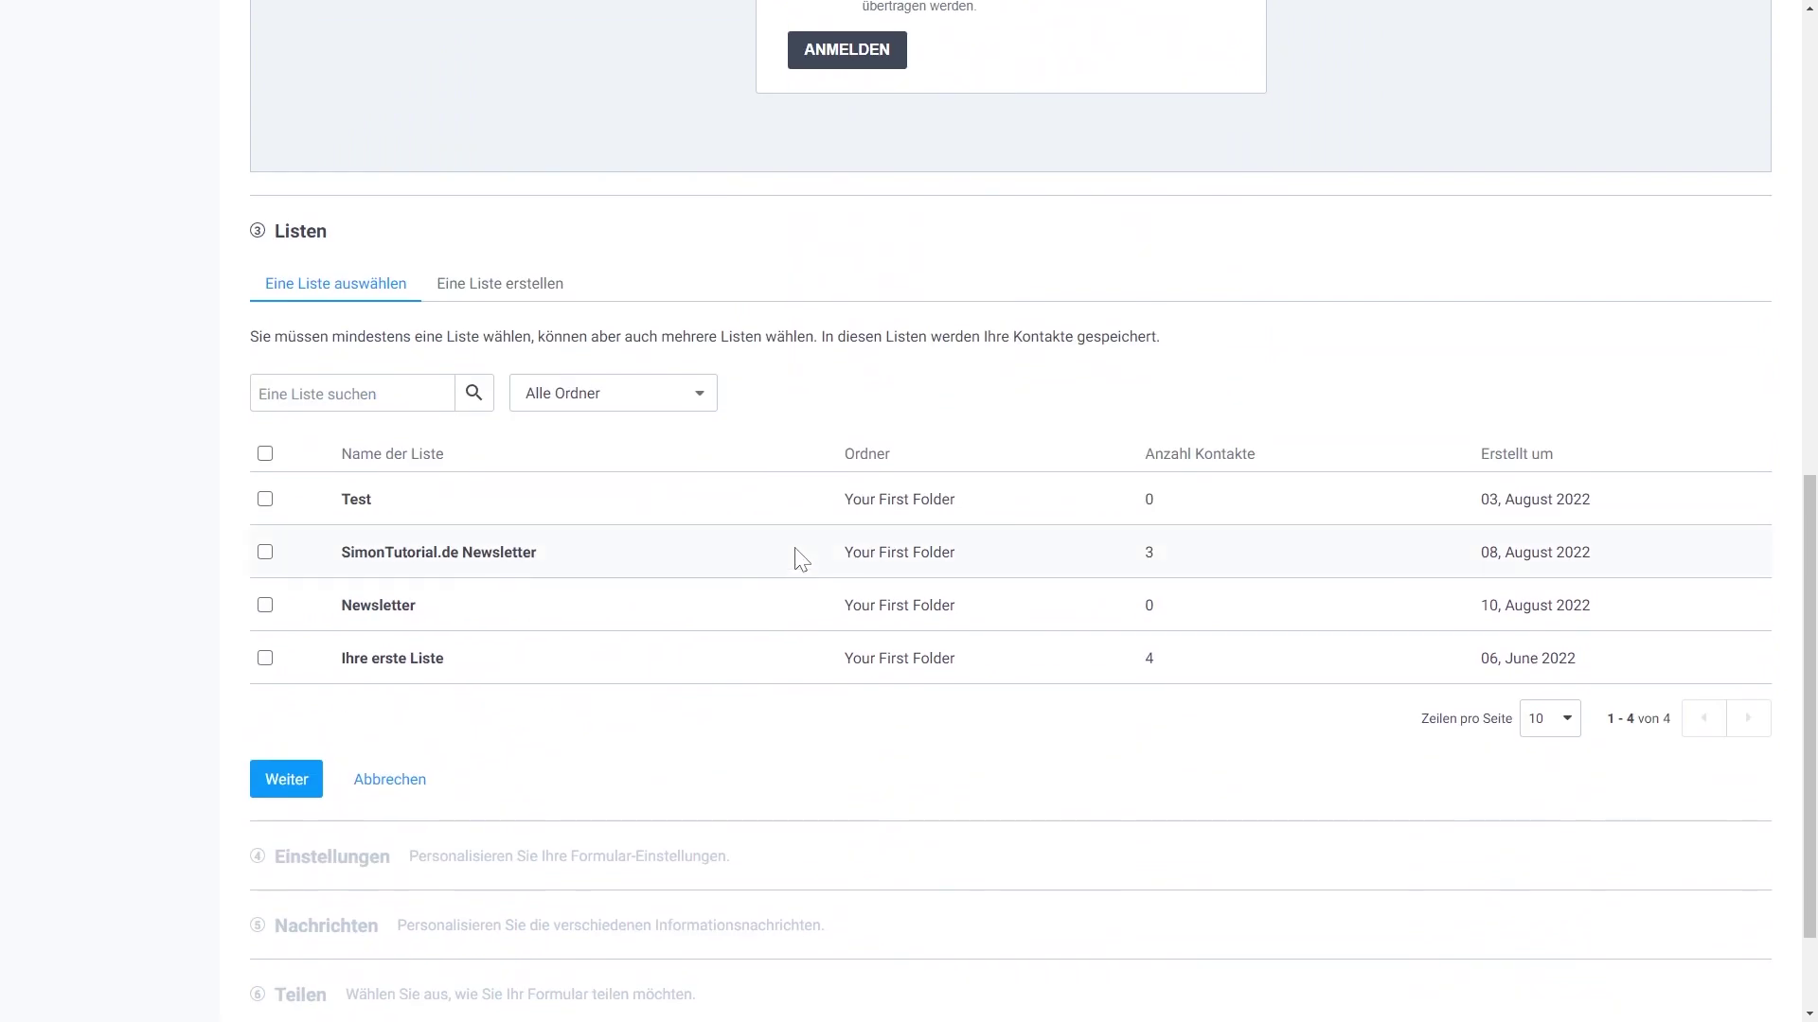
{"action": "left_click", "coordinate": [266, 608]}
{"action": "left_click", "coordinate": [301, 780]}
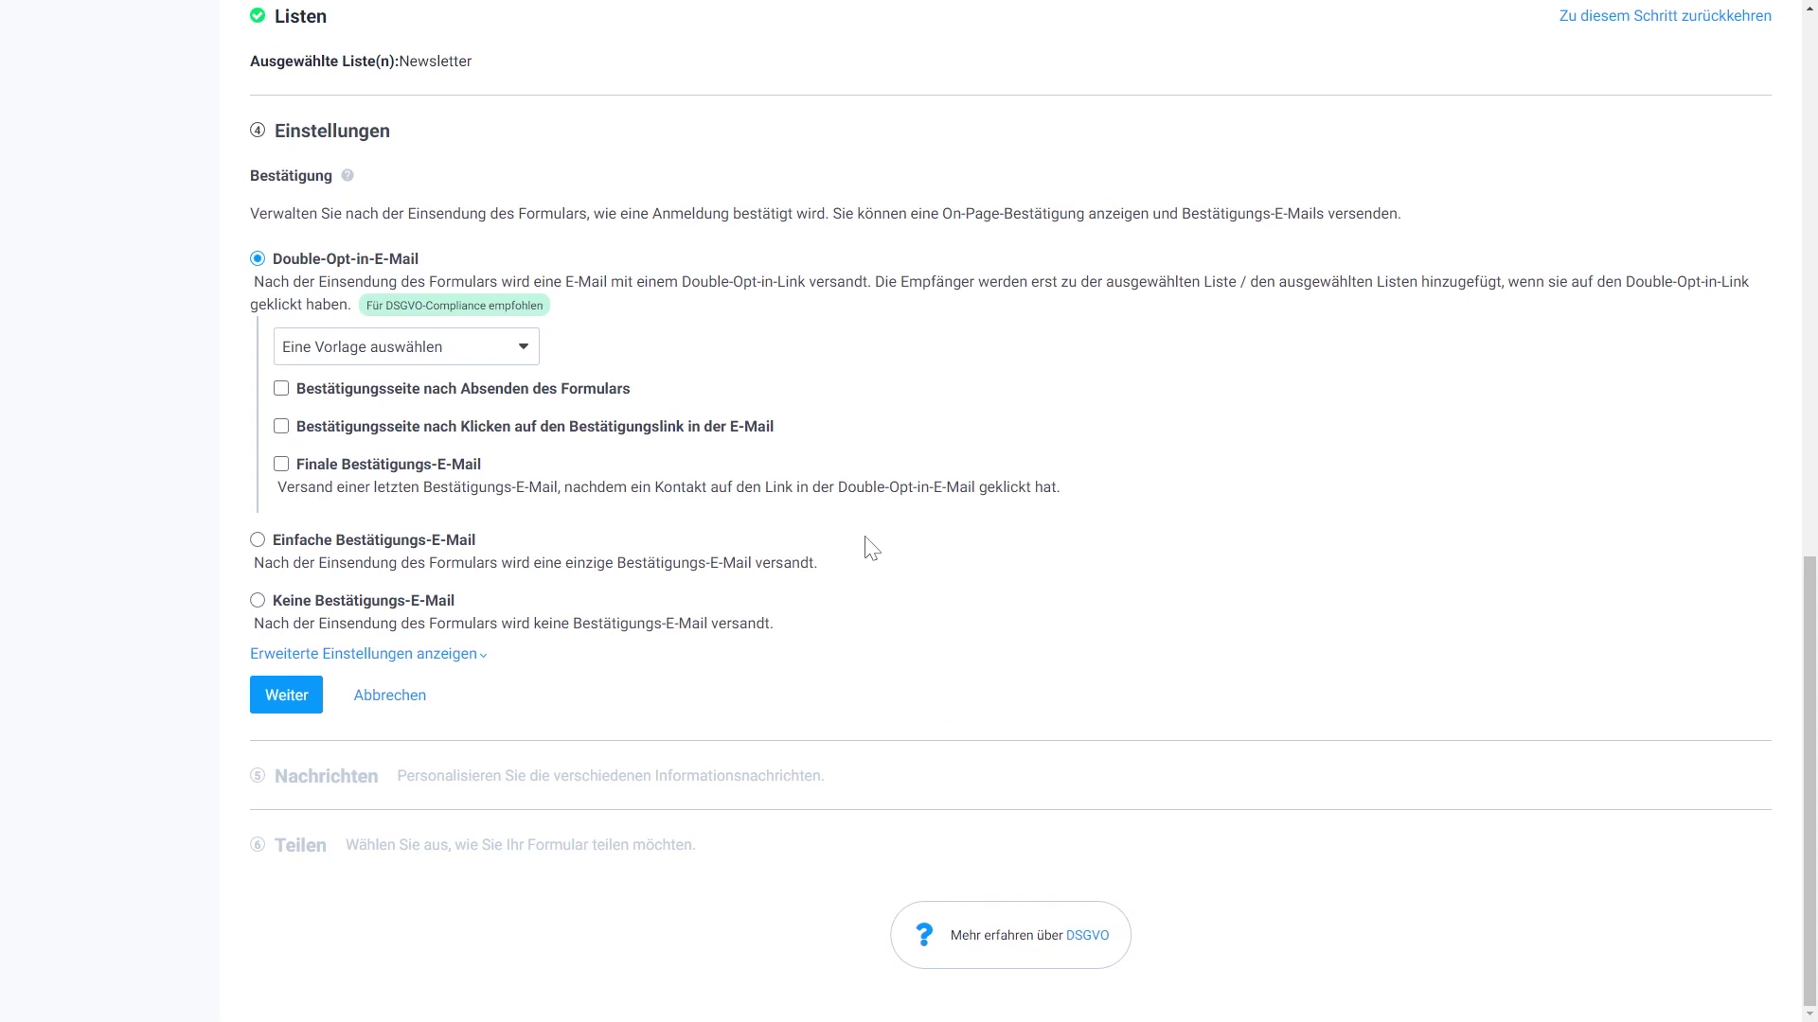
Compare the confirmation options, set the form to Einfache Bestätigungs-E-Mail, and accept the default form messages.
{"action": "left_click", "coordinate": [371, 542]}
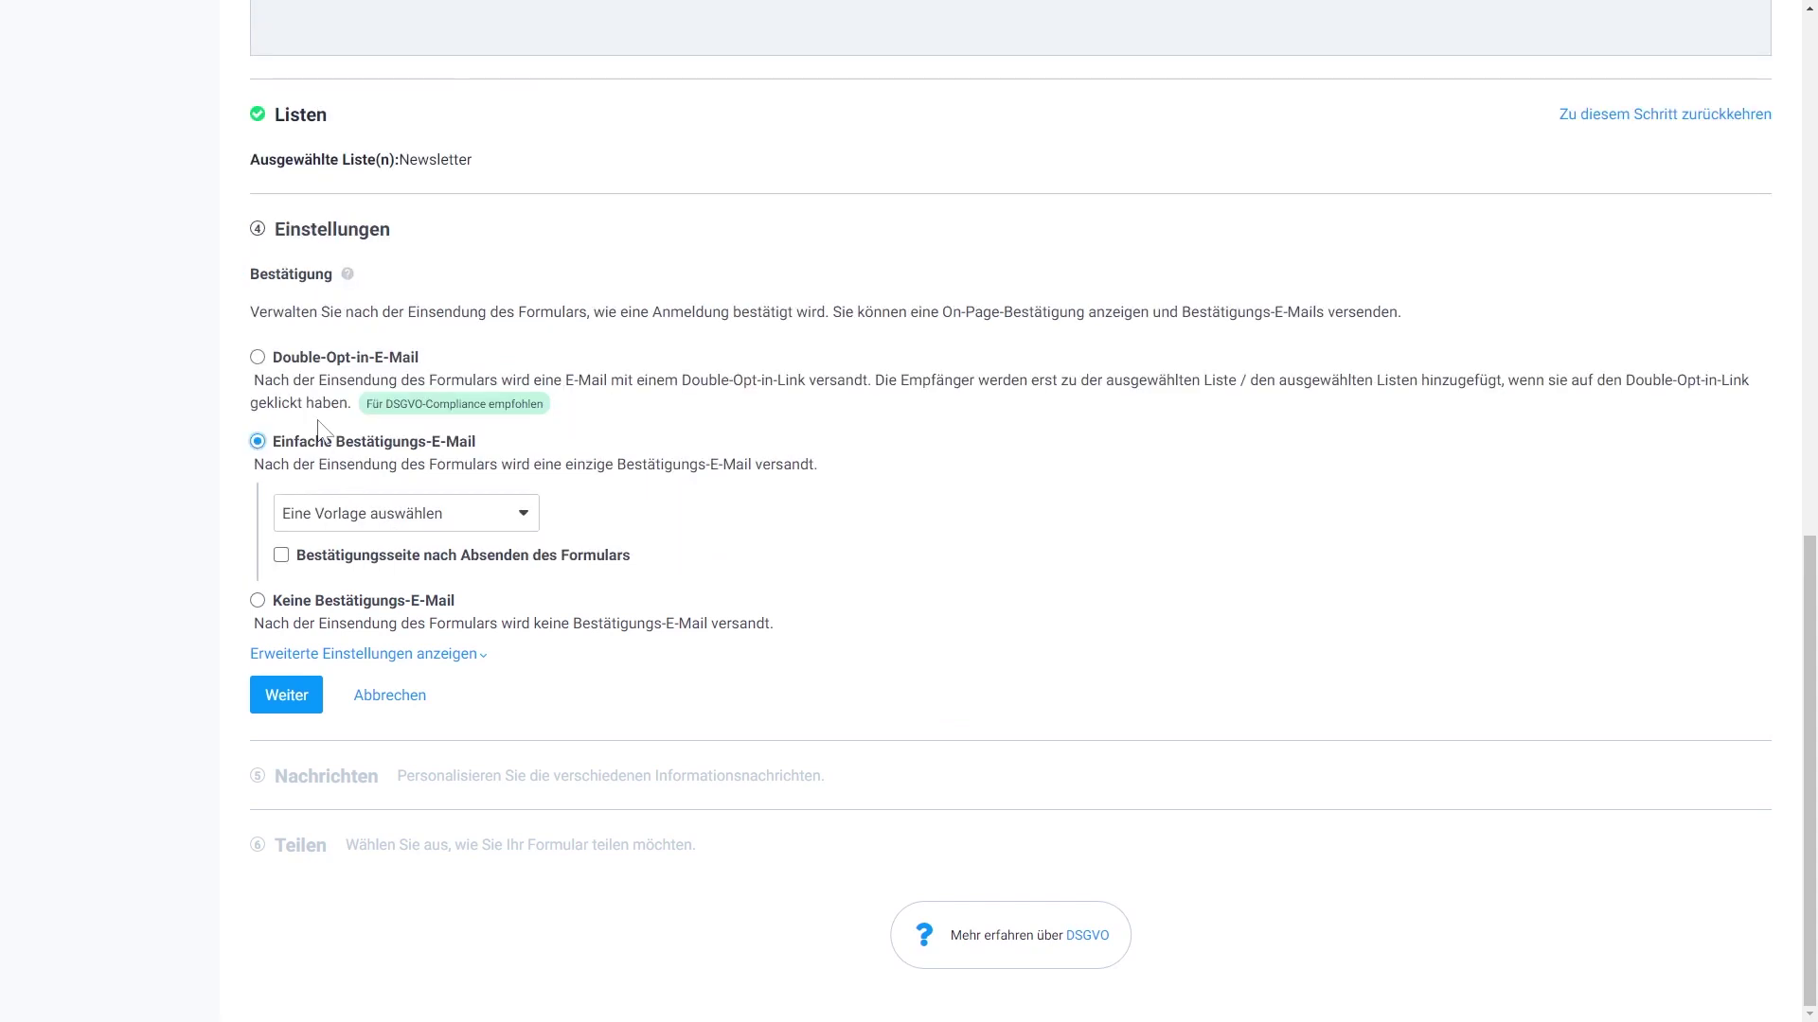
{"action": "left_click", "coordinate": [358, 362]}
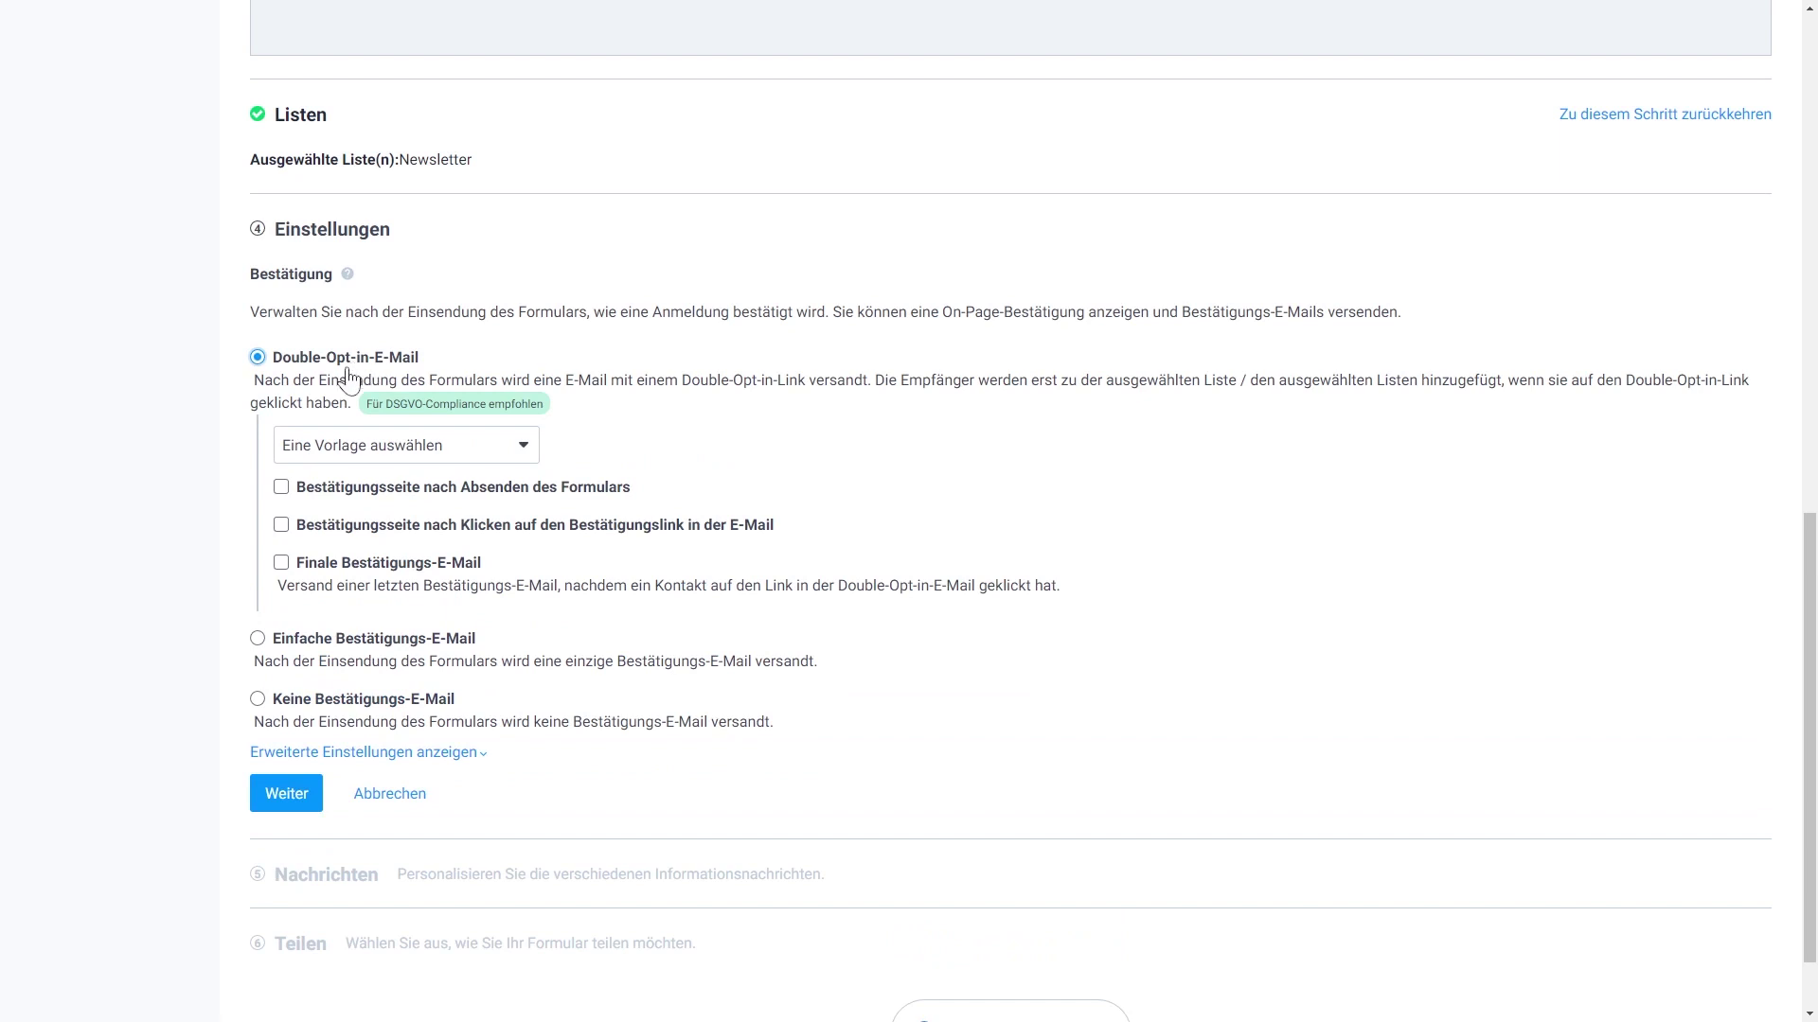
{"action": "left_click", "coordinate": [457, 494]}
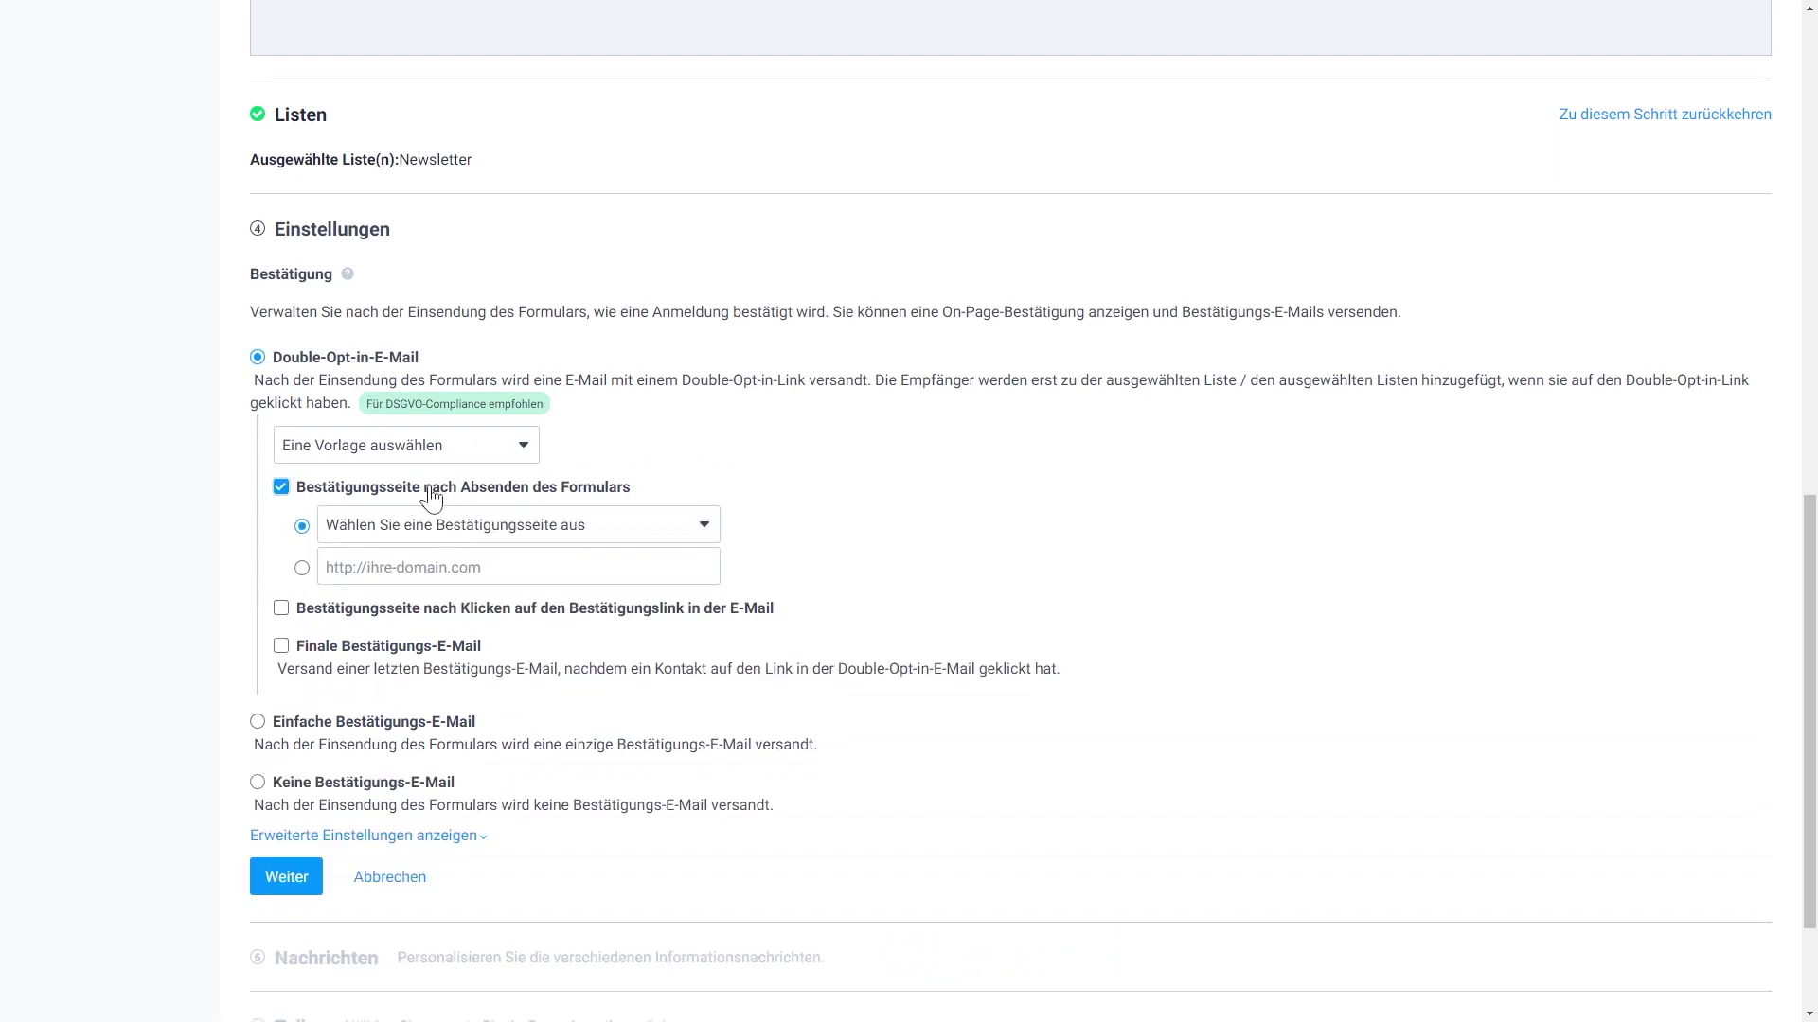
{"action": "left_click", "coordinate": [436, 494]}
{"action": "left_click", "coordinate": [322, 637]}
{"action": "left_click", "coordinate": [303, 700]}
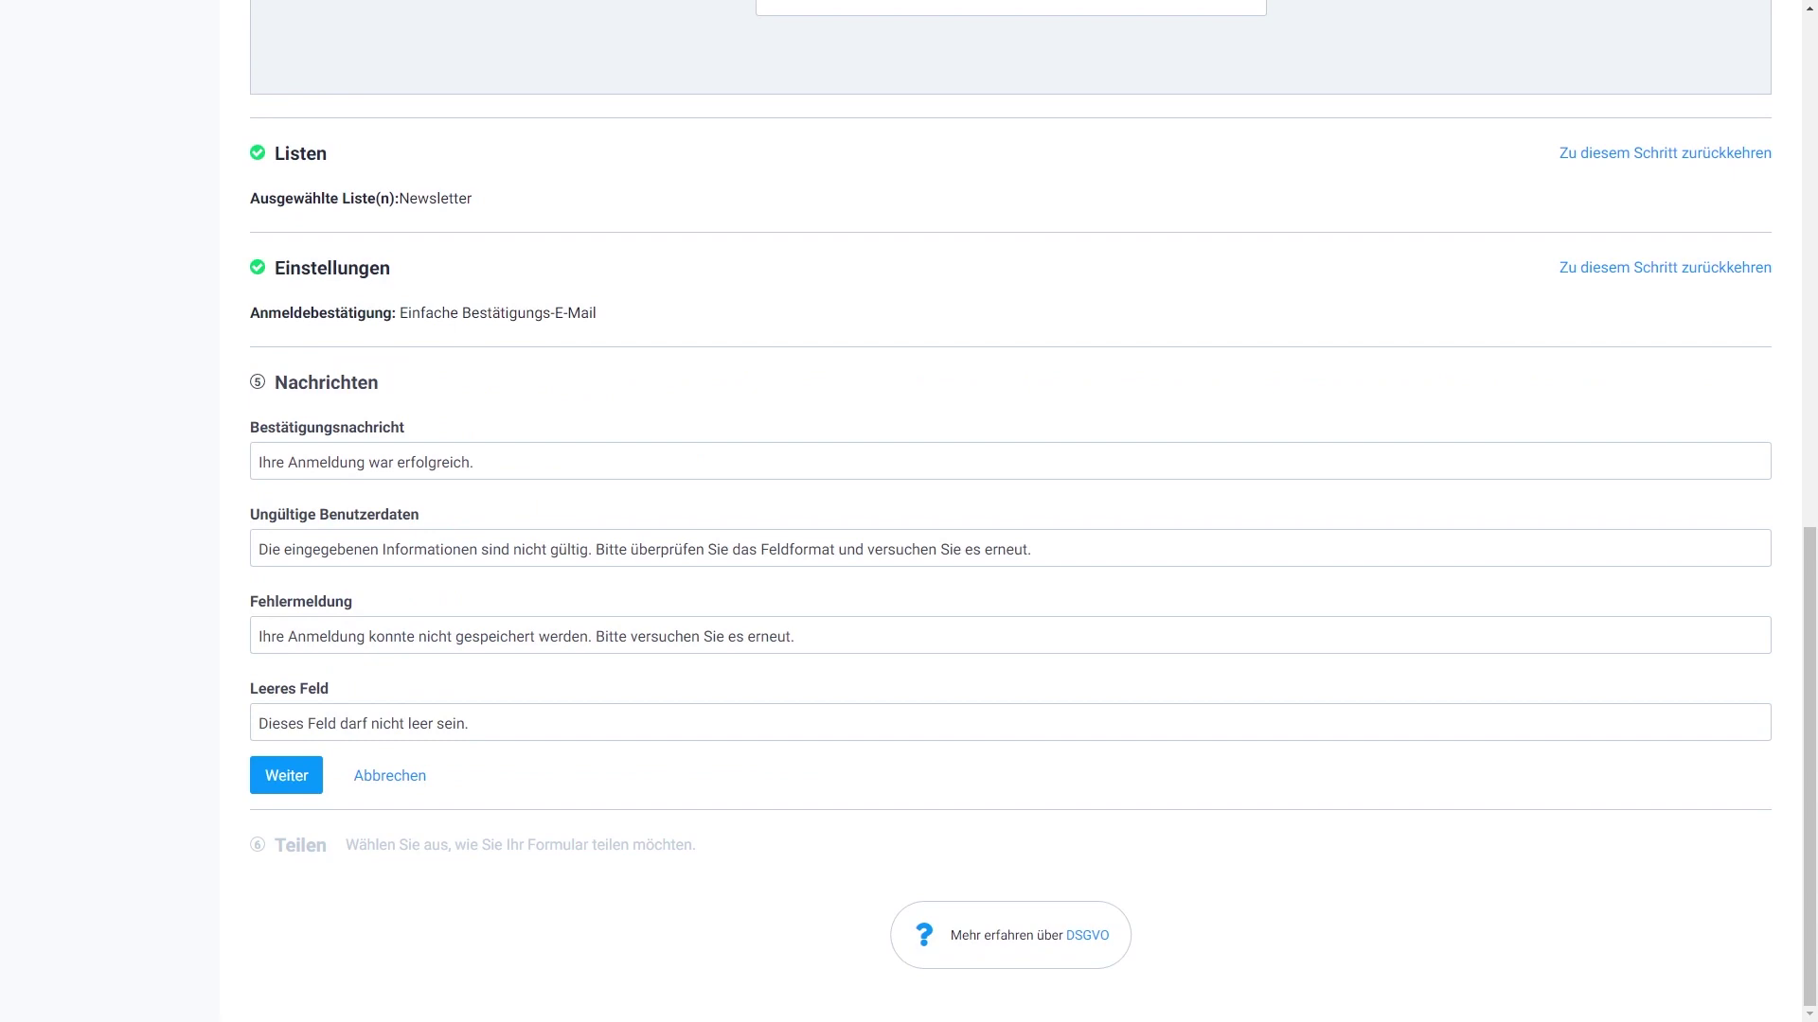
{"action": "left_click", "coordinate": [313, 773]}
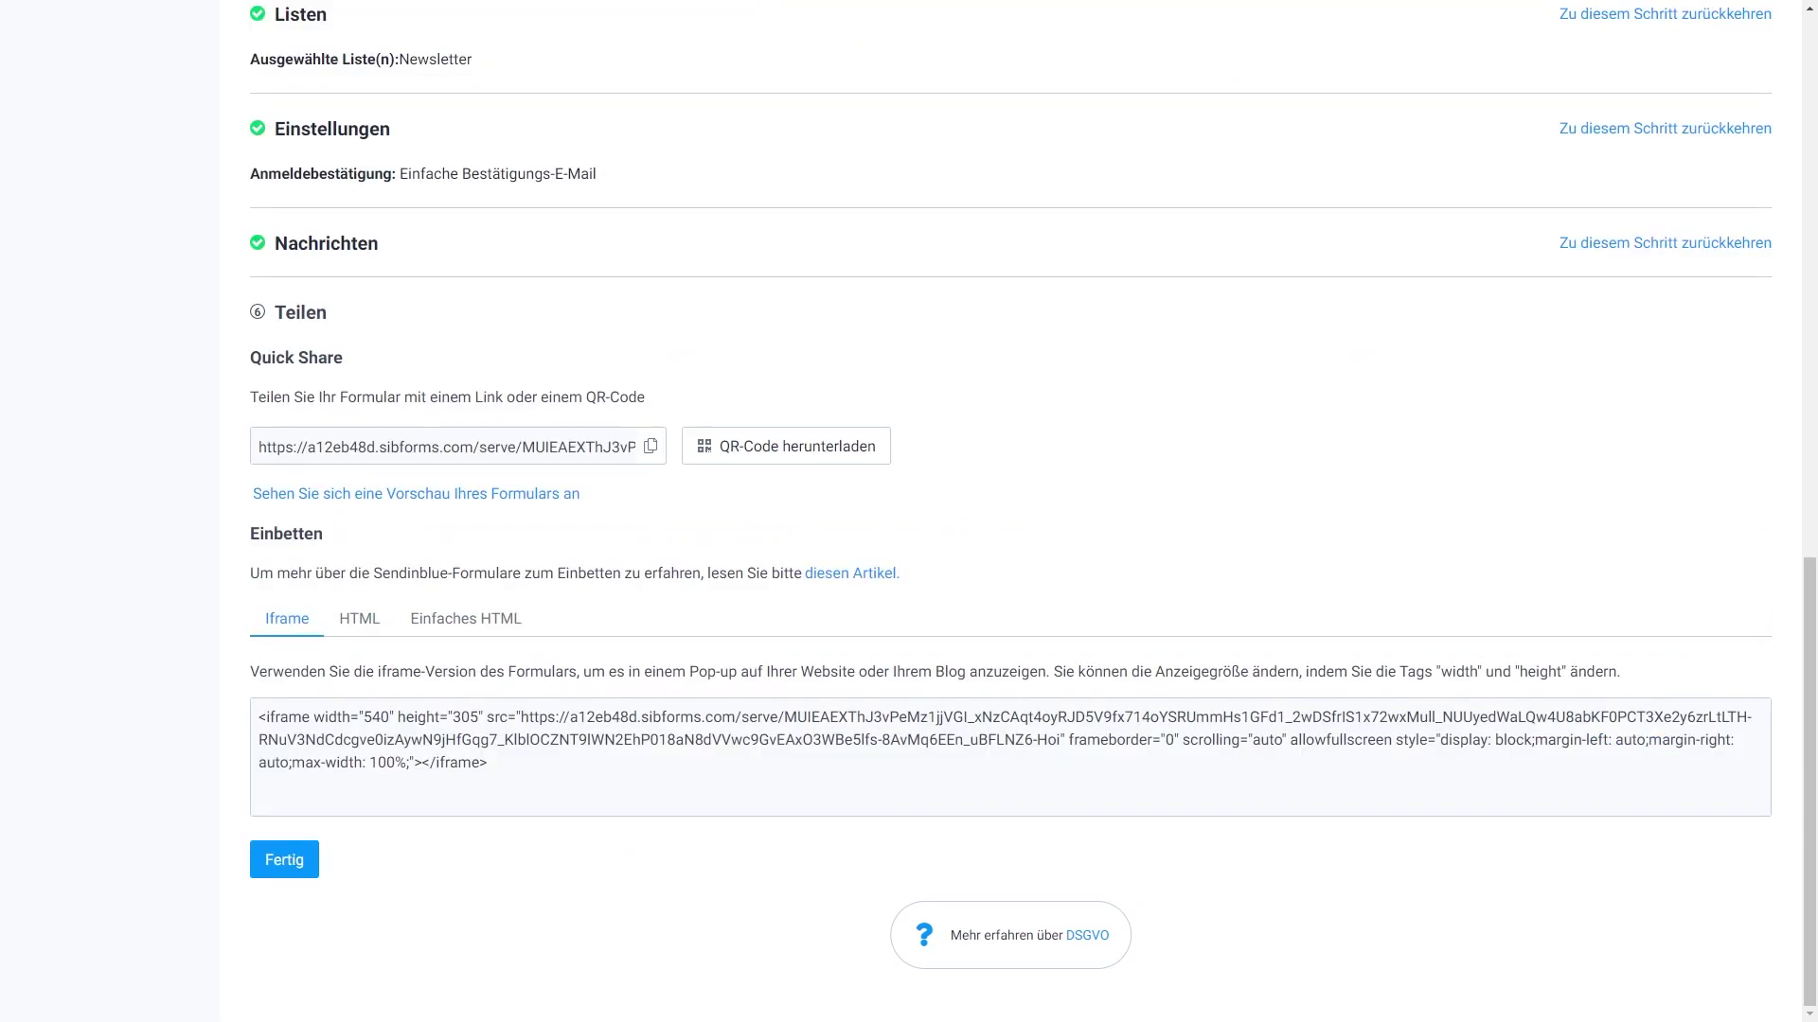
Highlight the form's iframe embed code and Quick Share link, and finish the sign-up form.
{"action": "left_click_drag", "start_coordinate": [488, 763], "coordinate": [256, 715]}
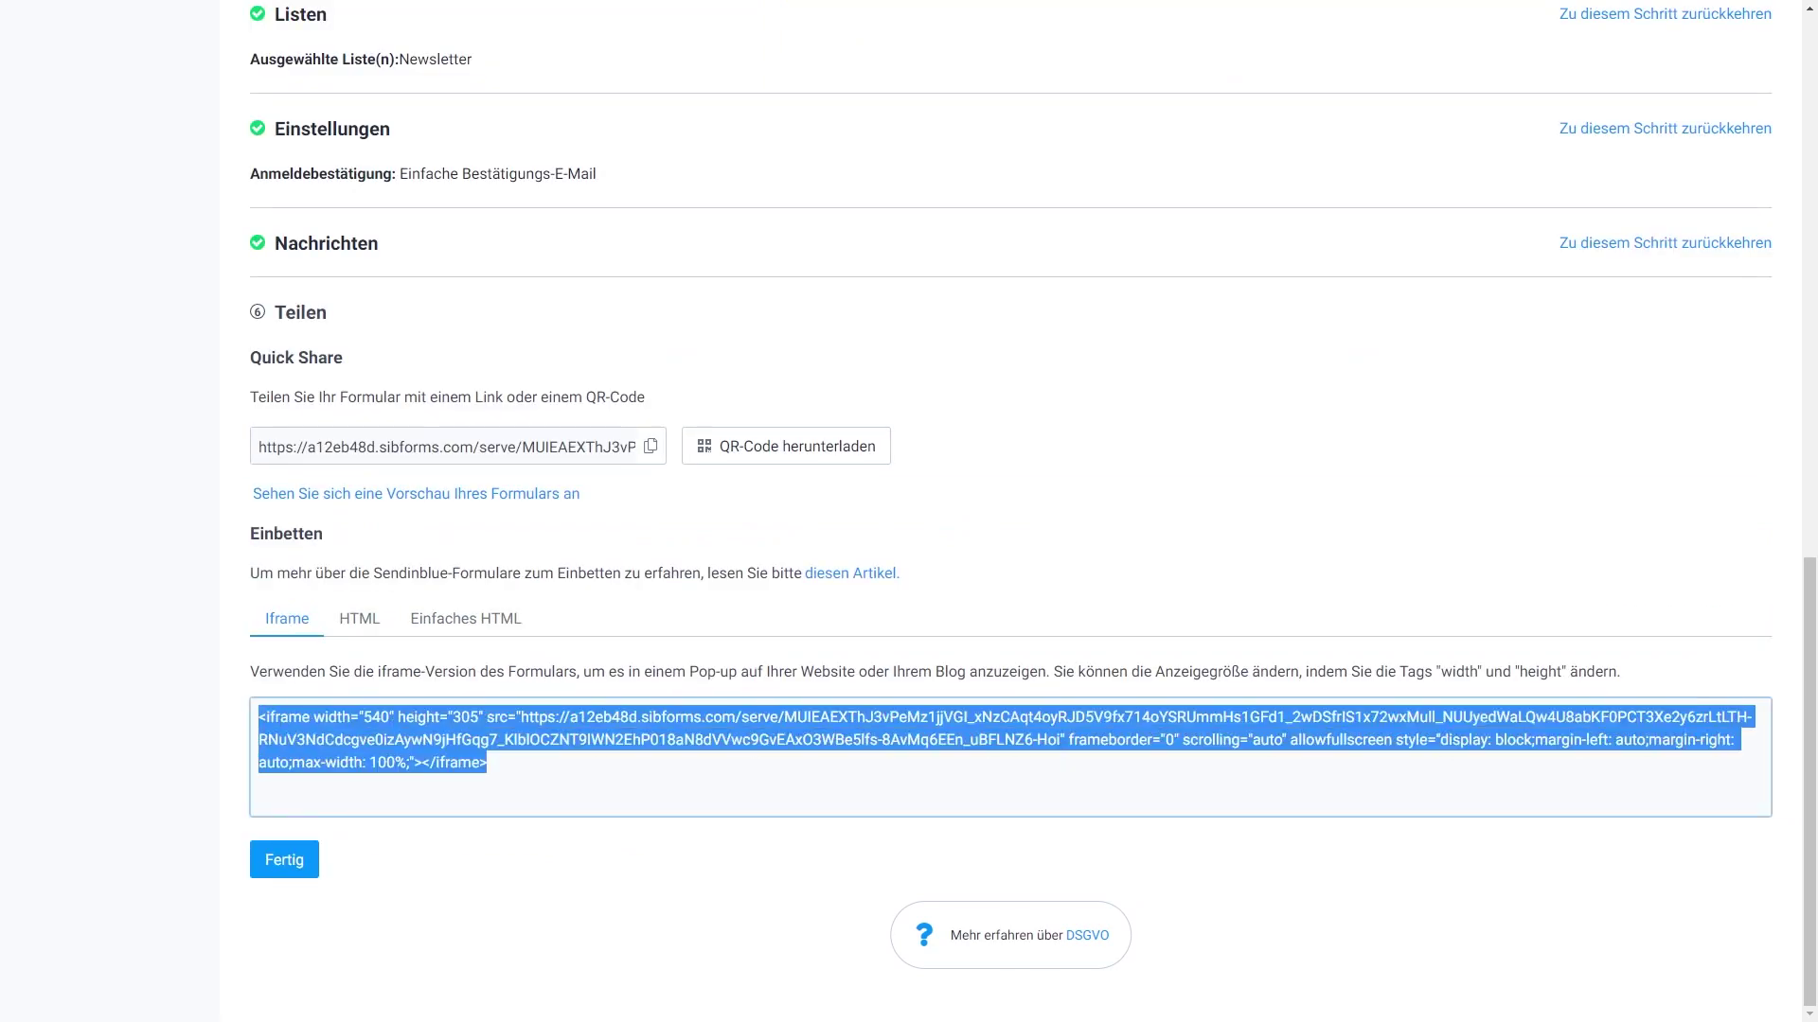
{"action": "left_click", "coordinate": [589, 779]}
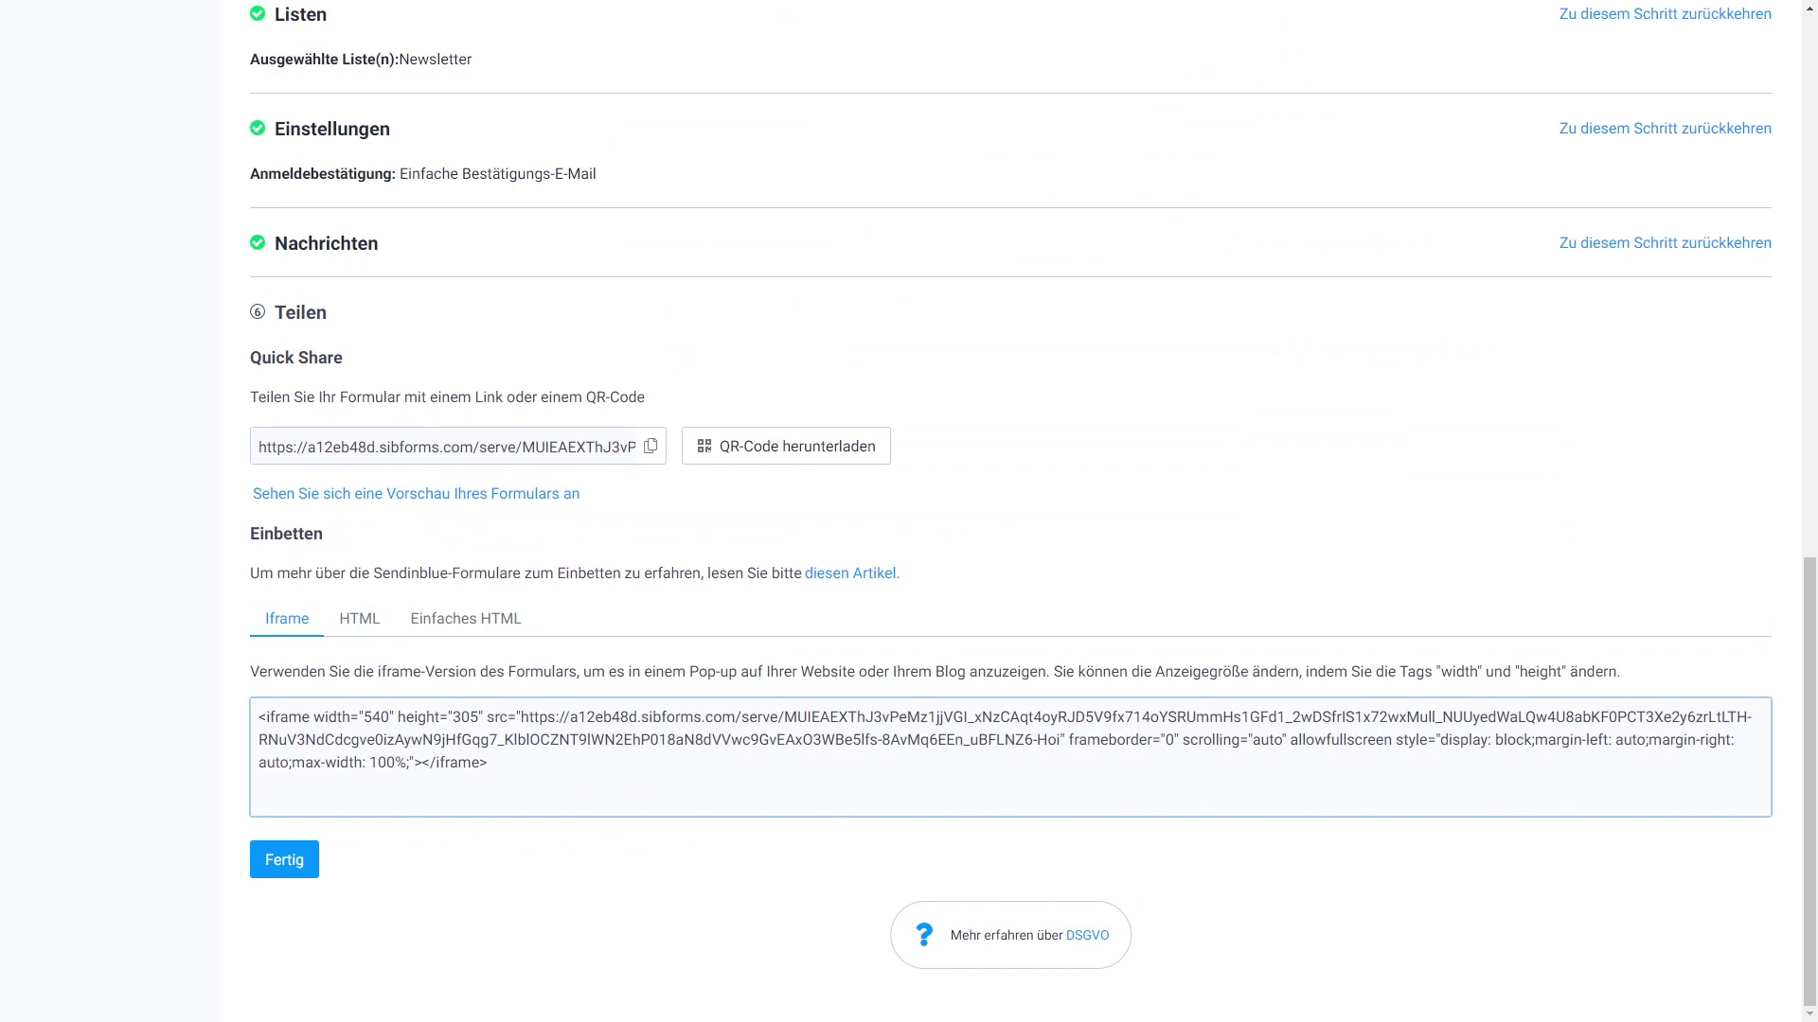
{"action": "triple_click", "coordinate": [445, 447]}
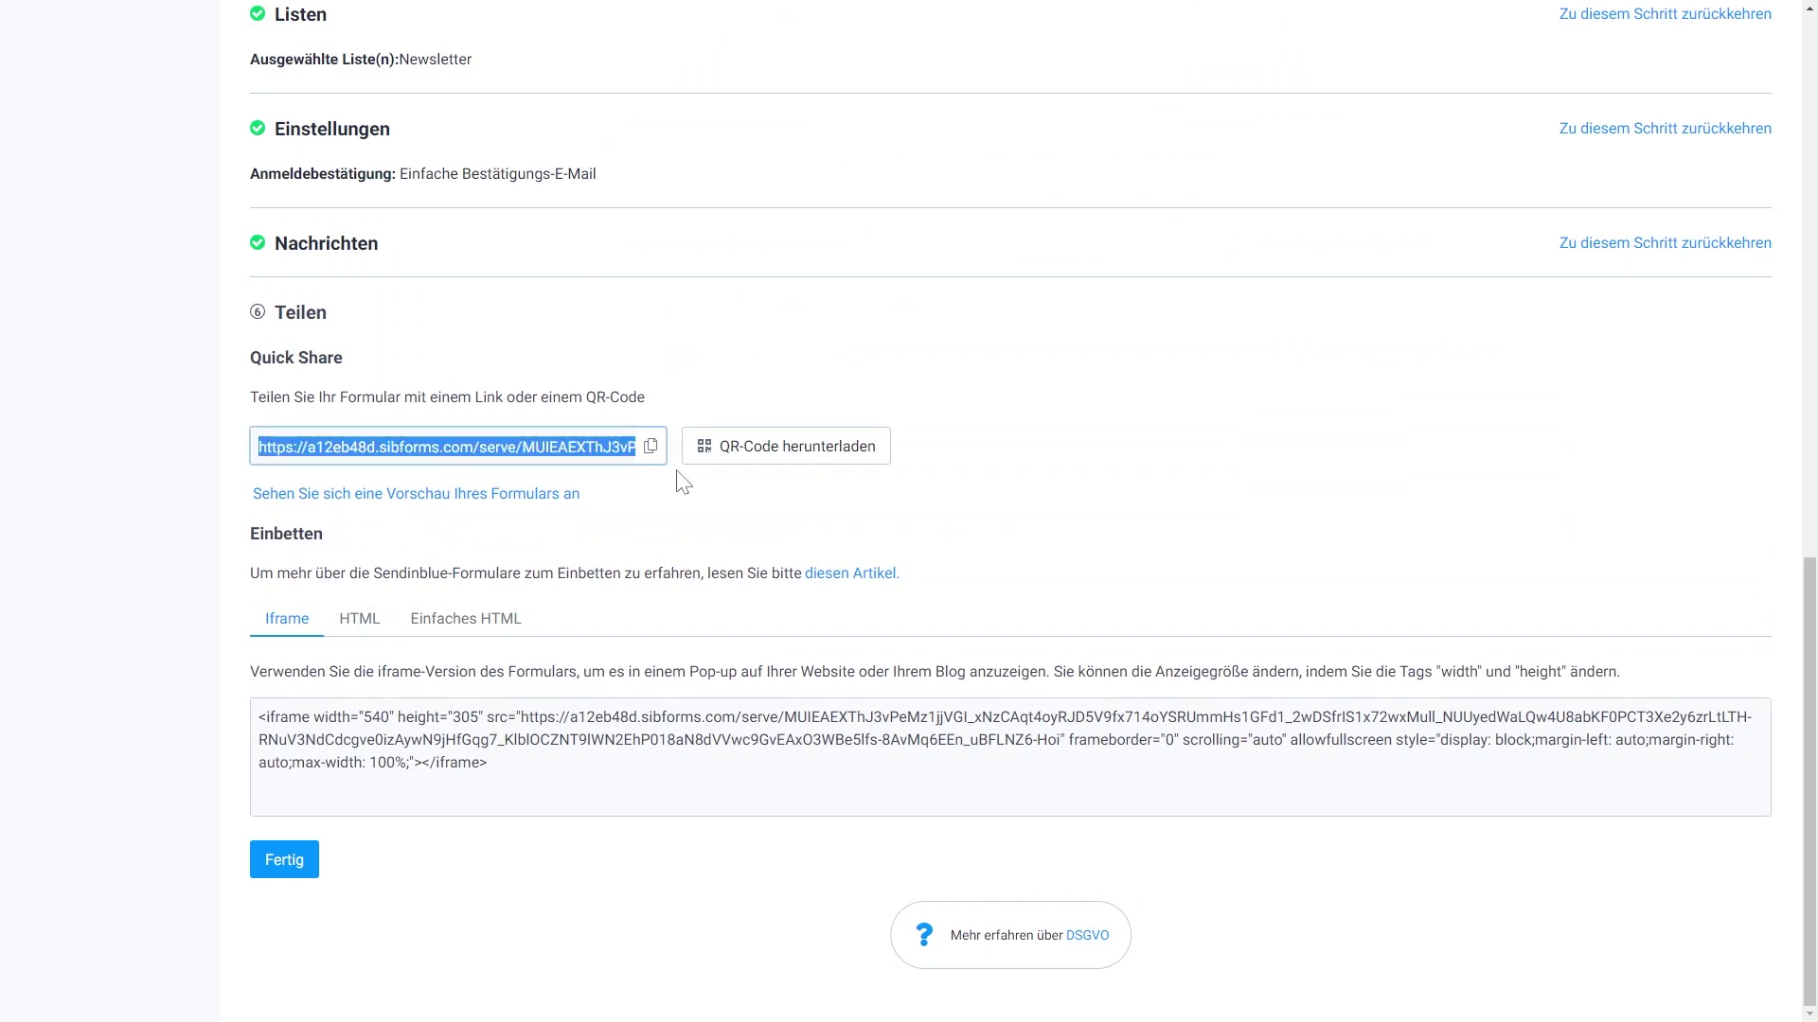
{"action": "left_click", "coordinate": [718, 493]}
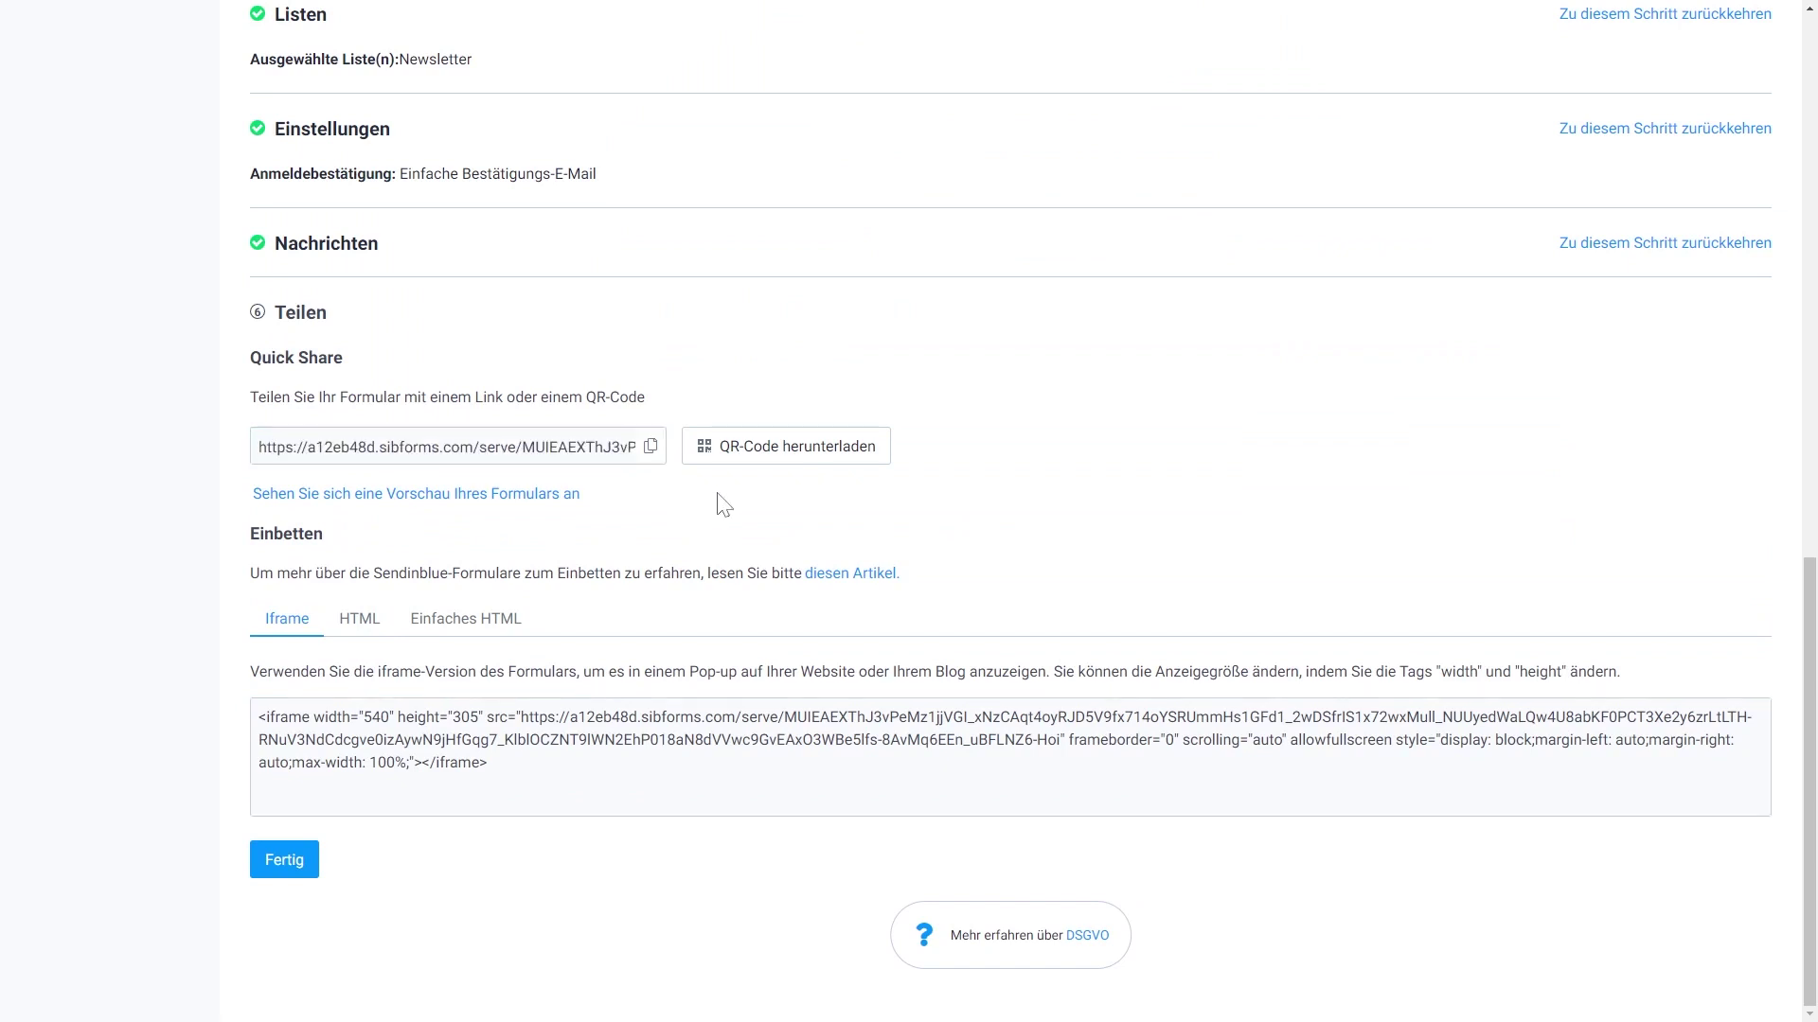
{"action": "left_click", "coordinate": [284, 860]}
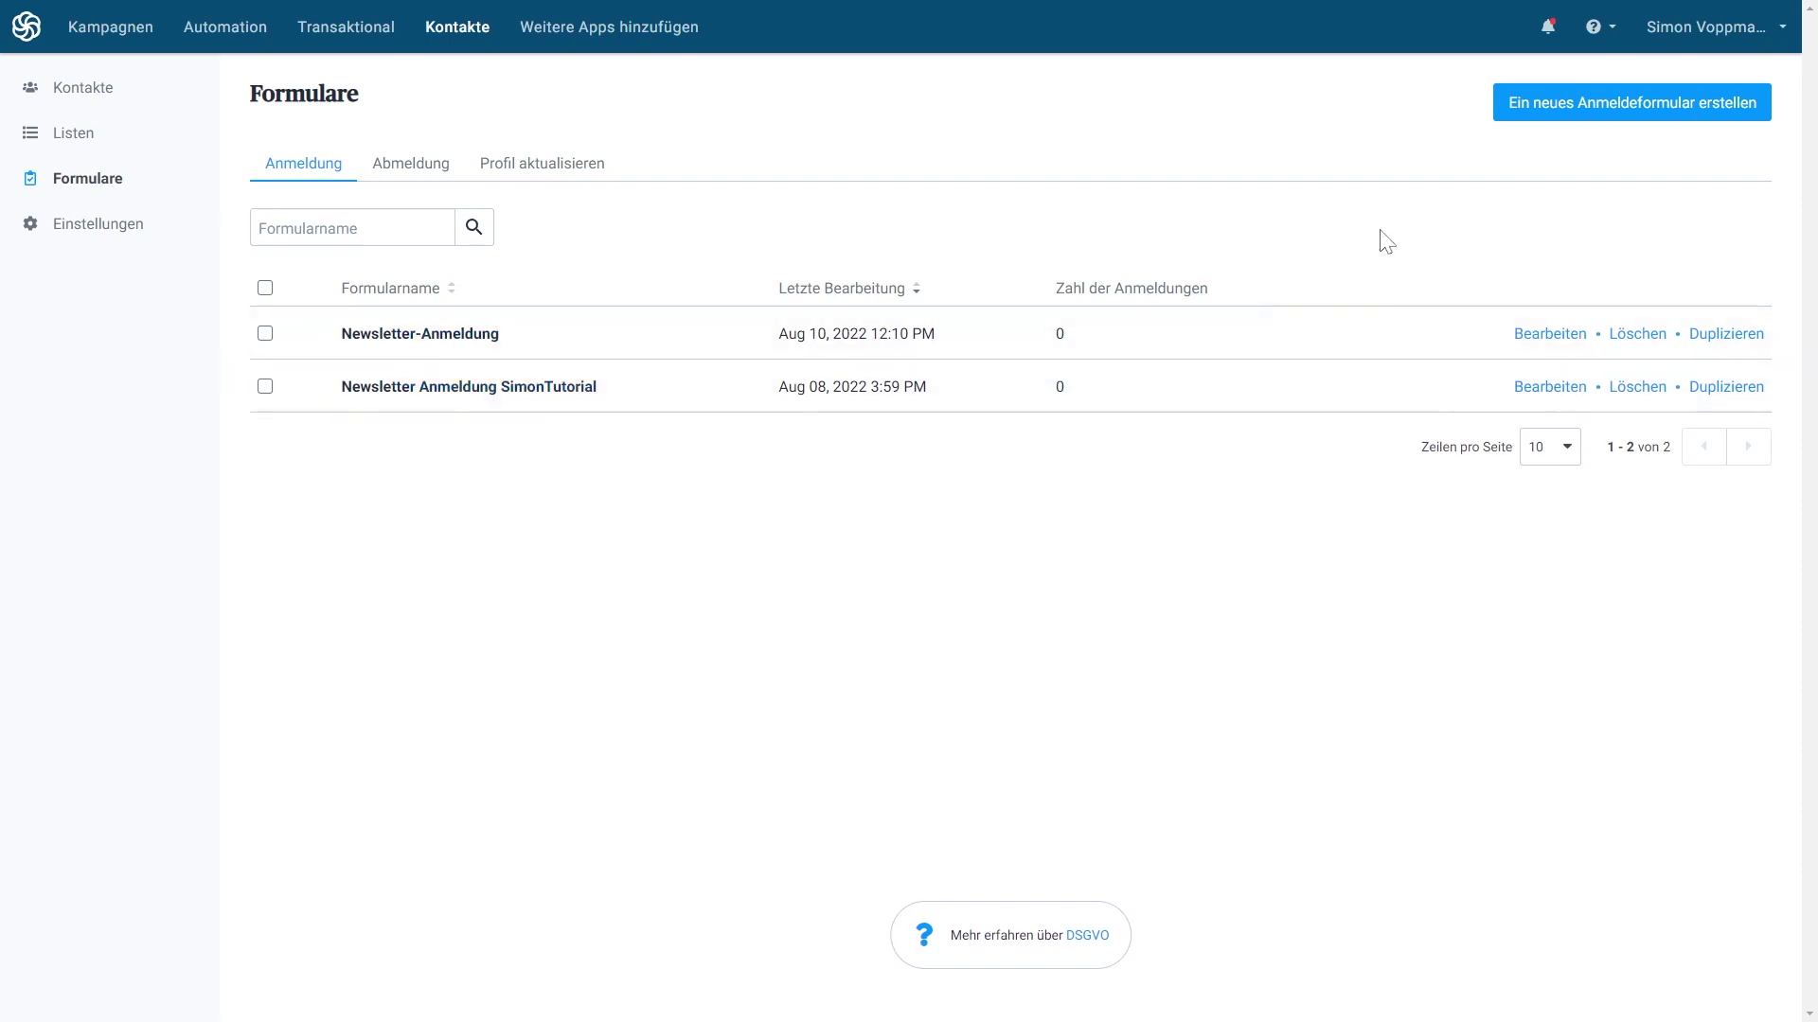
Examine the Abmelden unsubscribe form's design, then open the standard recipient profile form under the profile update forms.
{"action": "left_click", "coordinate": [421, 167]}
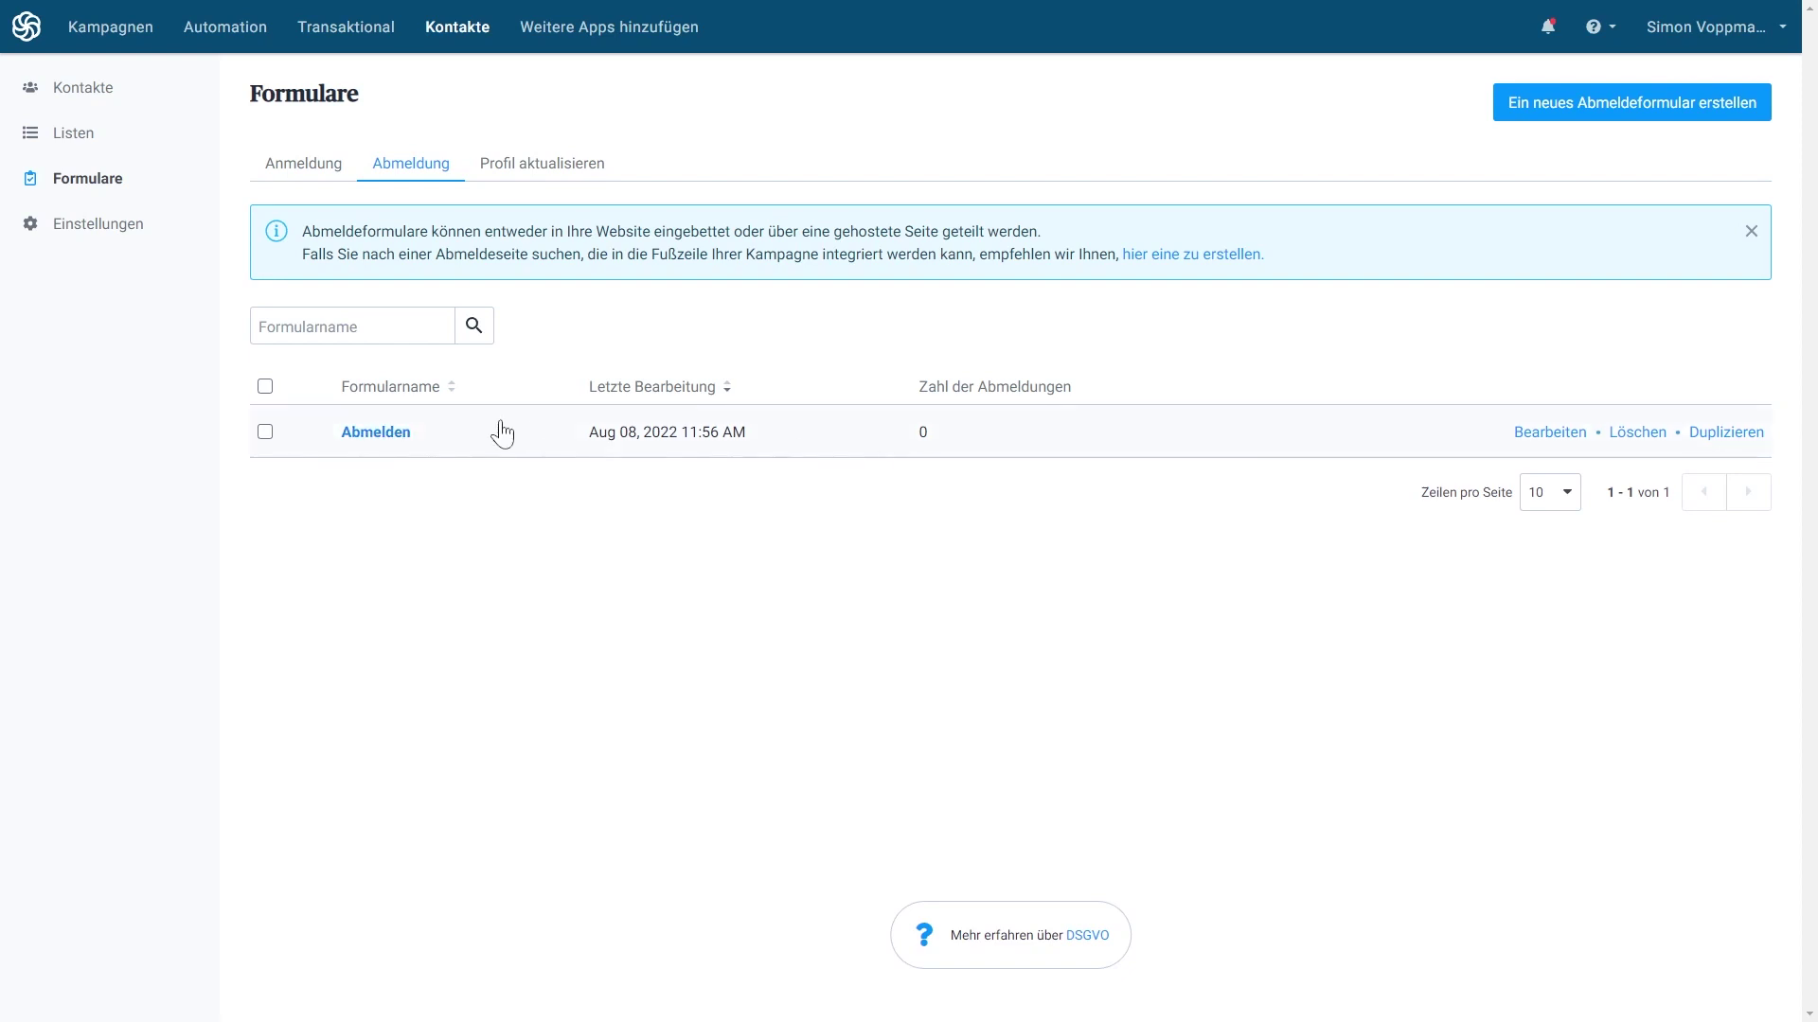
{"action": "left_click", "coordinate": [386, 436]}
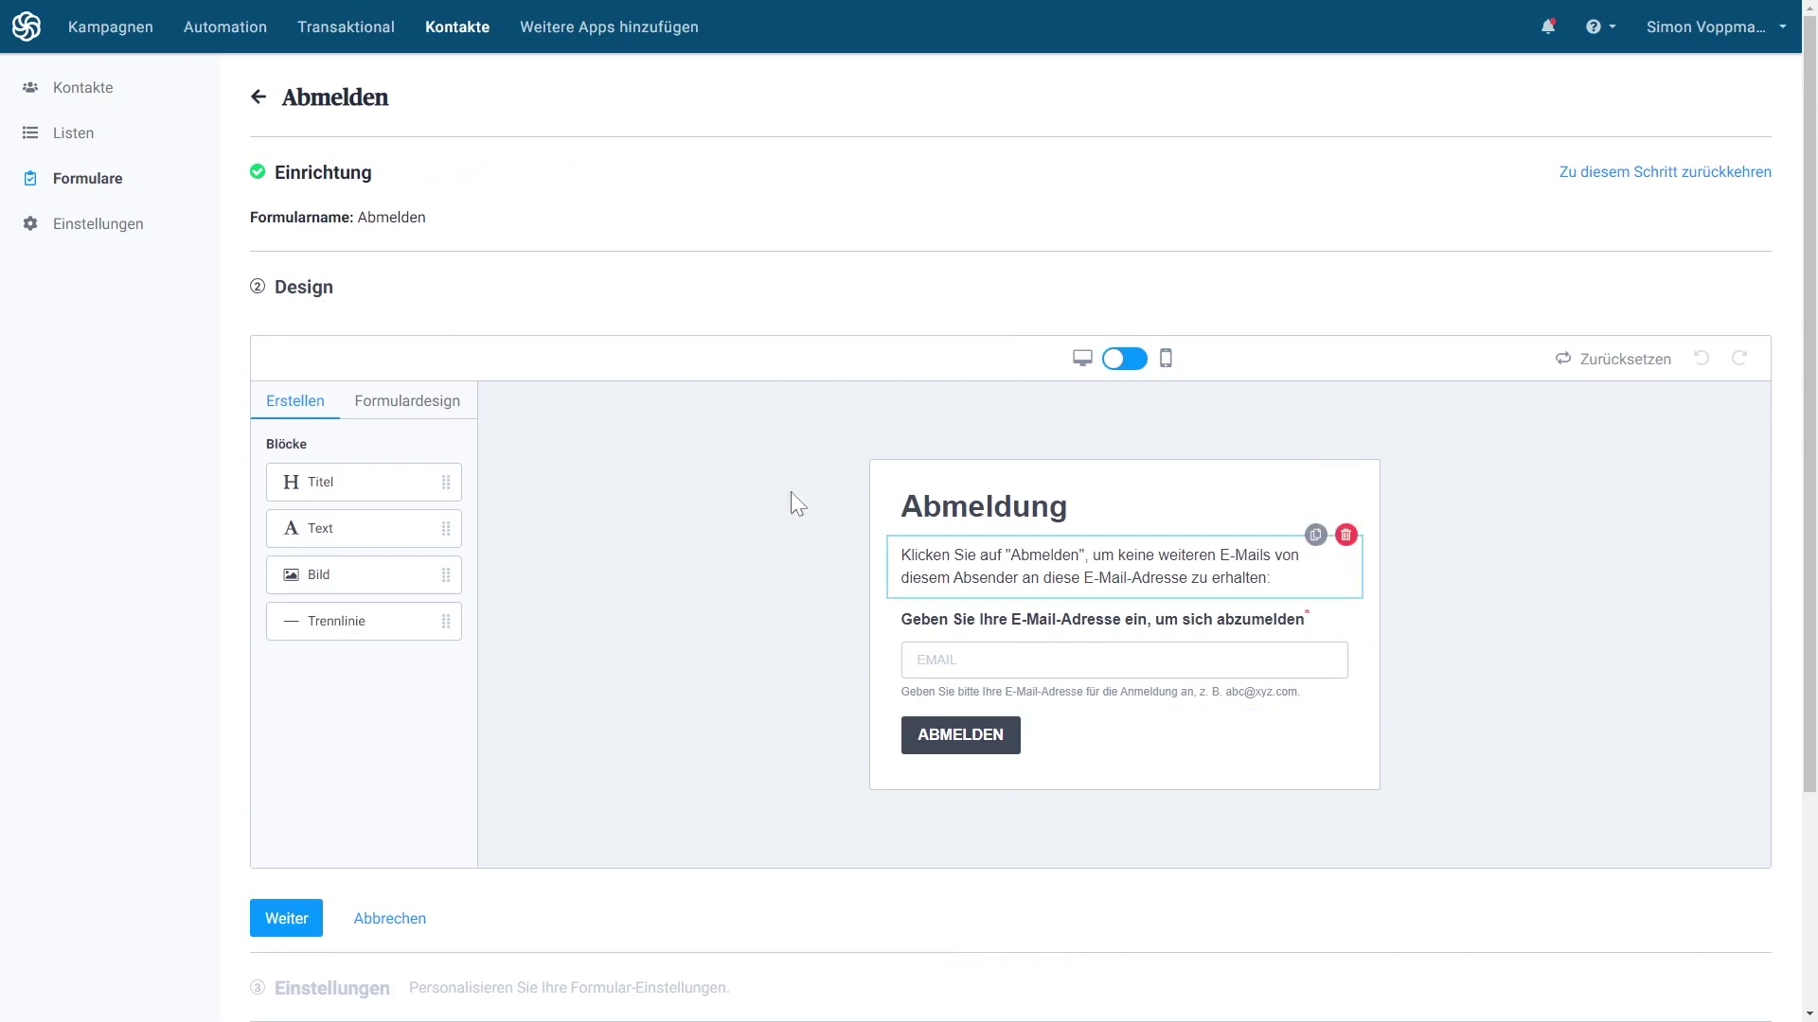
{"action": "left_click", "coordinate": [257, 97]}
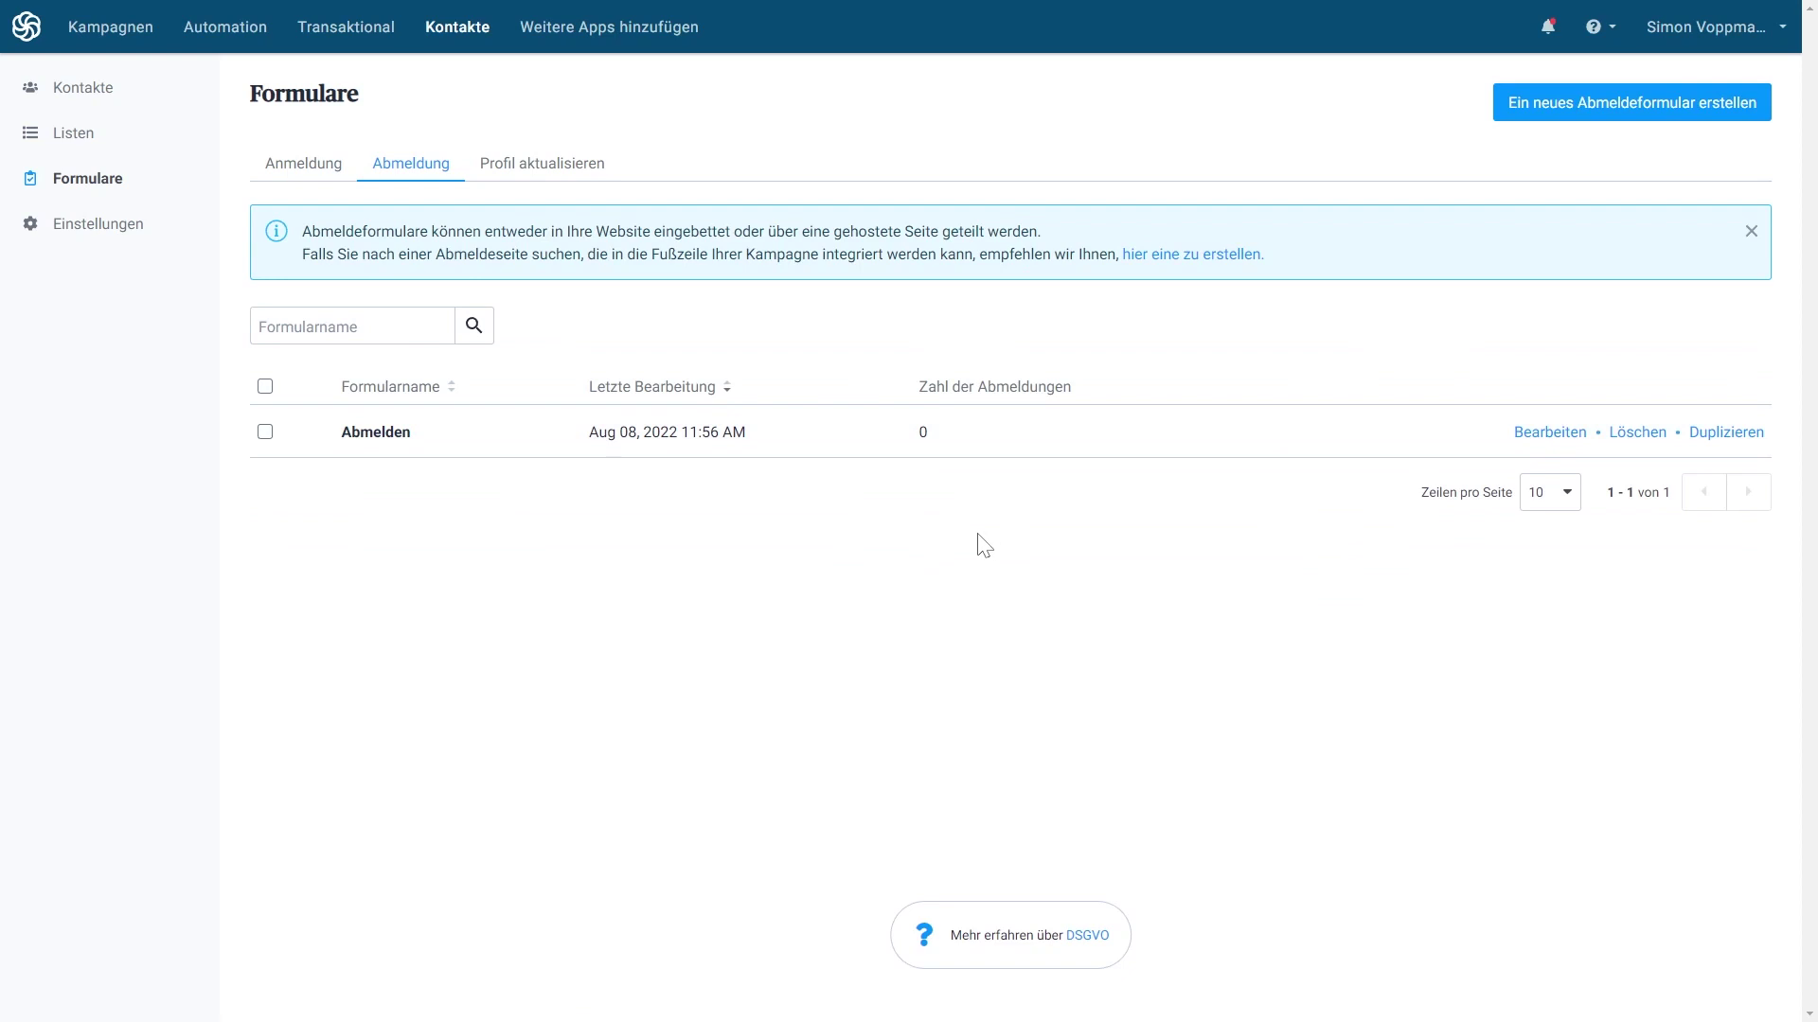
{"action": "left_click", "coordinate": [528, 171]}
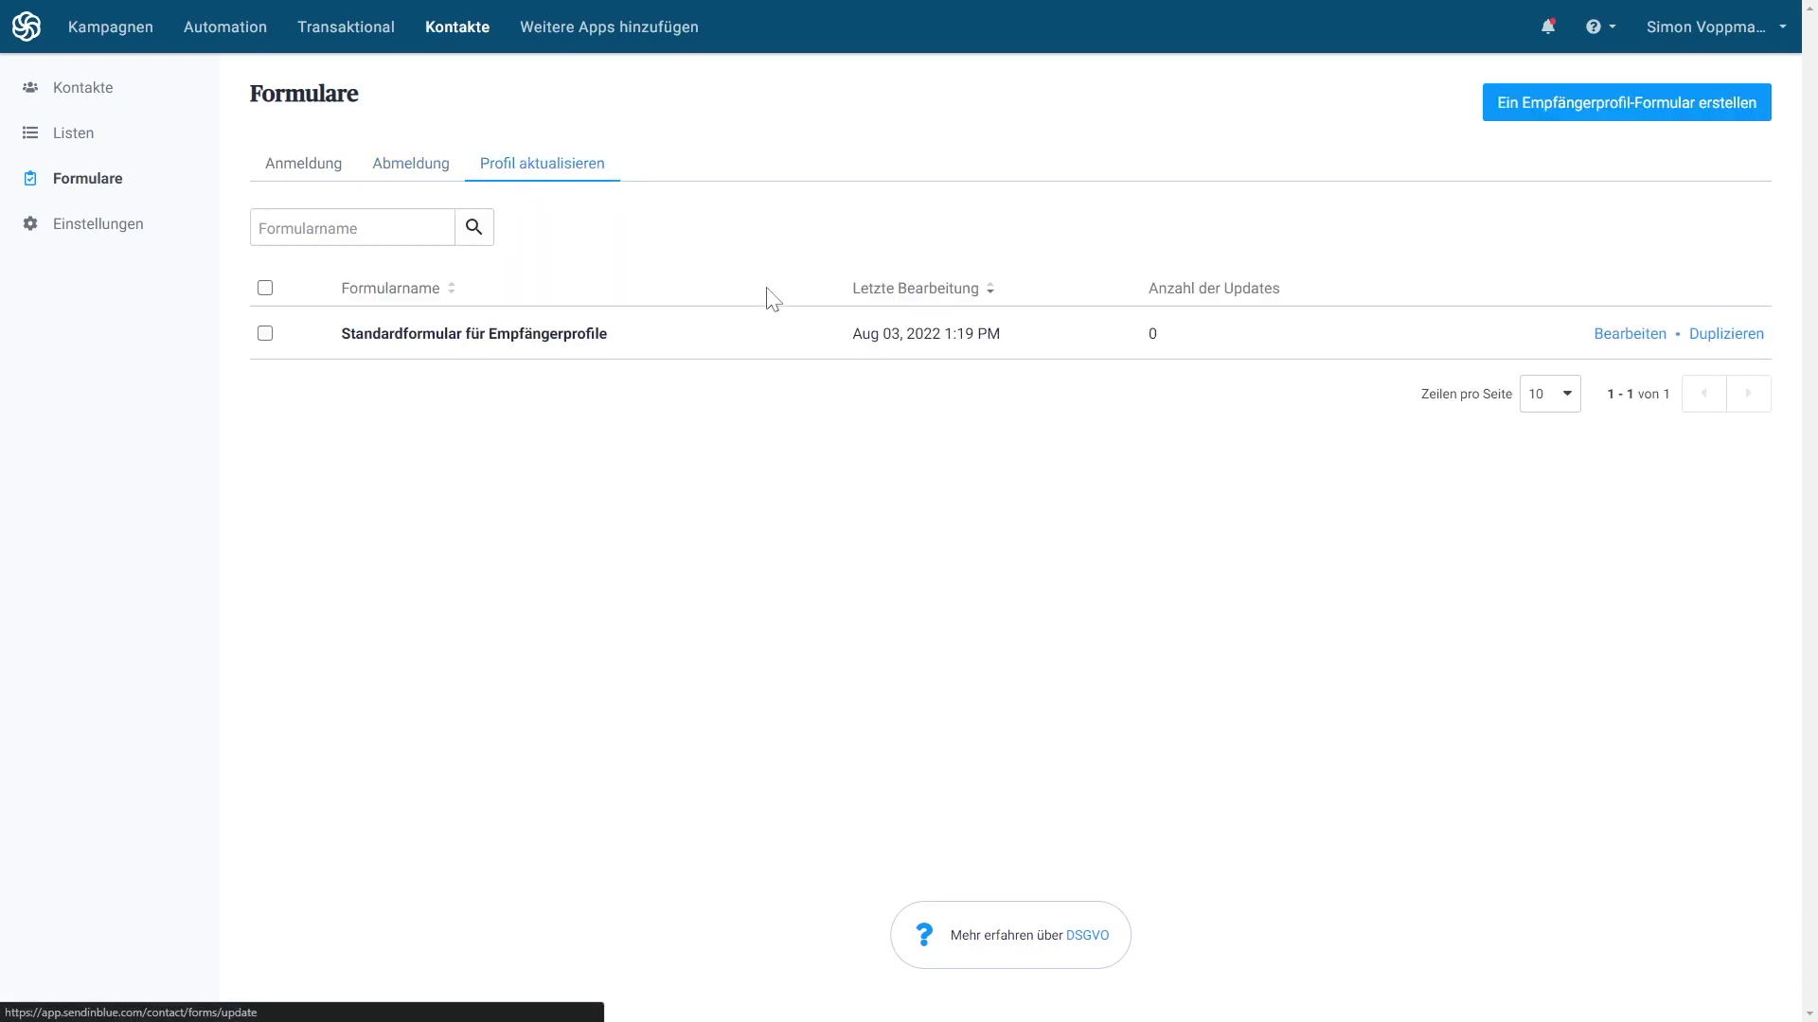
{"action": "left_click", "coordinate": [566, 335]}
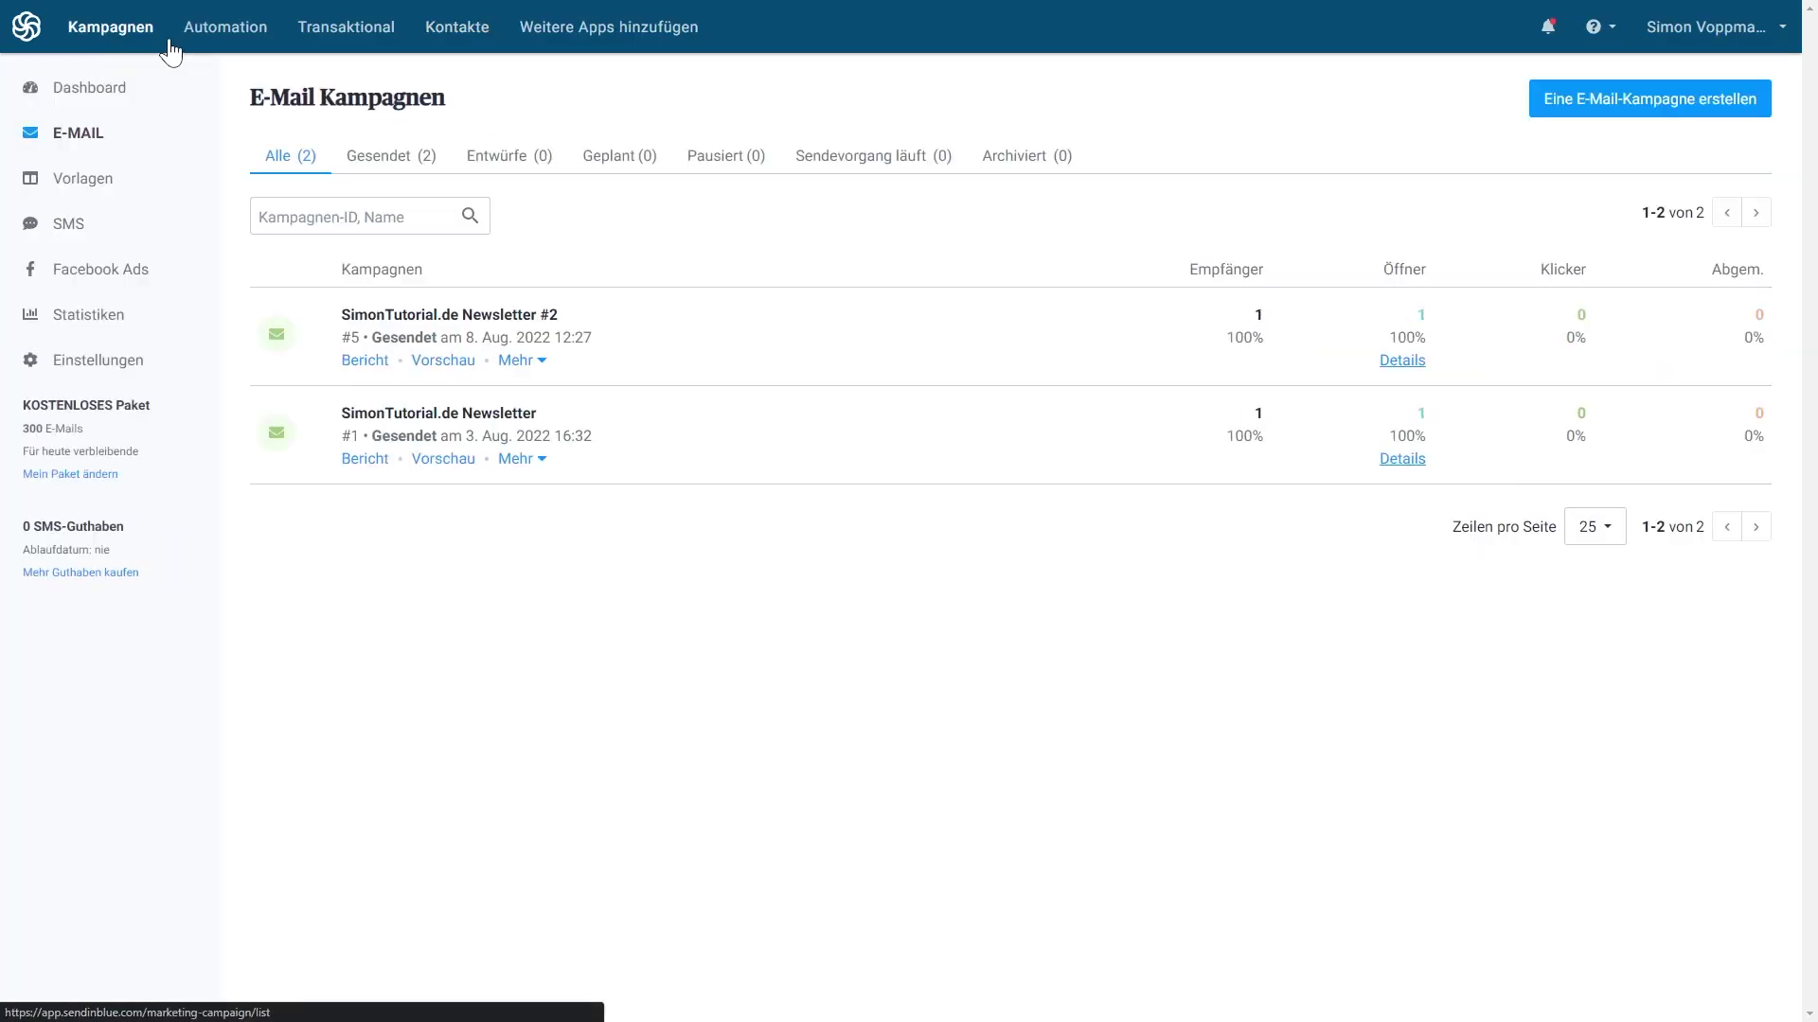
Start a new e-mail campaign and view the A/B-Test option before returning to the Regular campaign type.
{"action": "left_click", "coordinate": [1606, 107]}
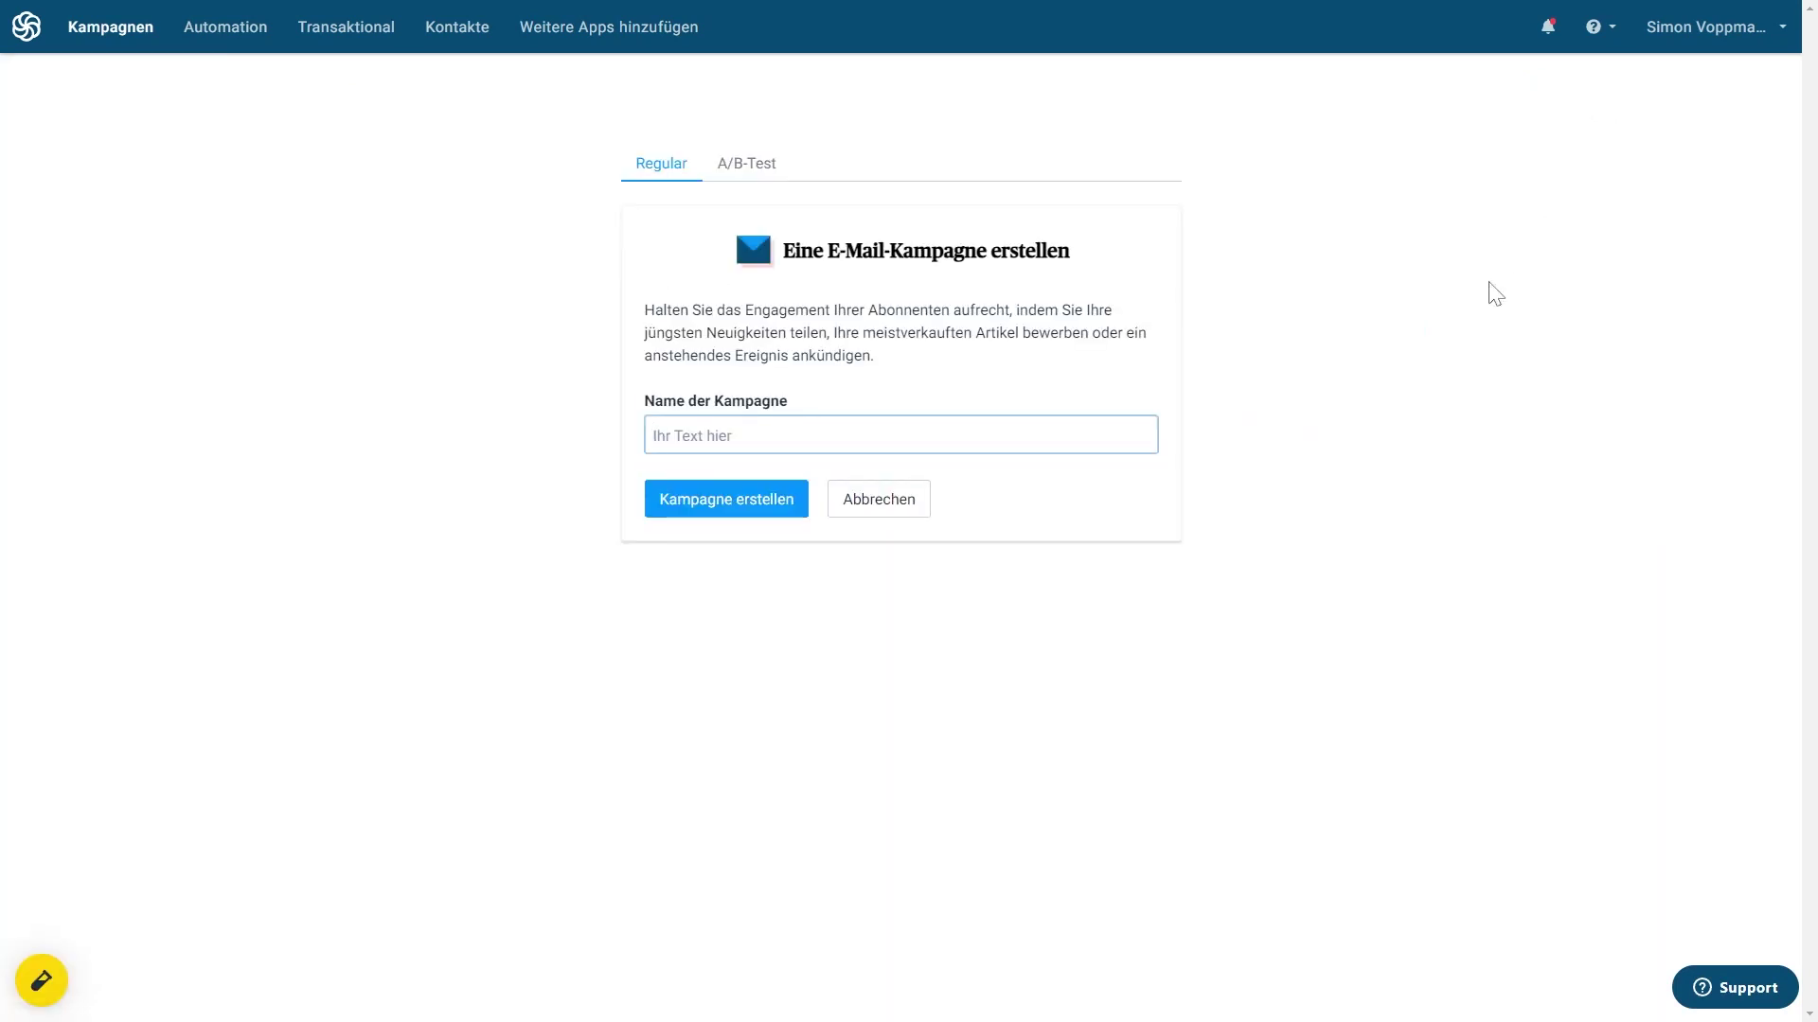
{"action": "type", "text": "SimonTut"}
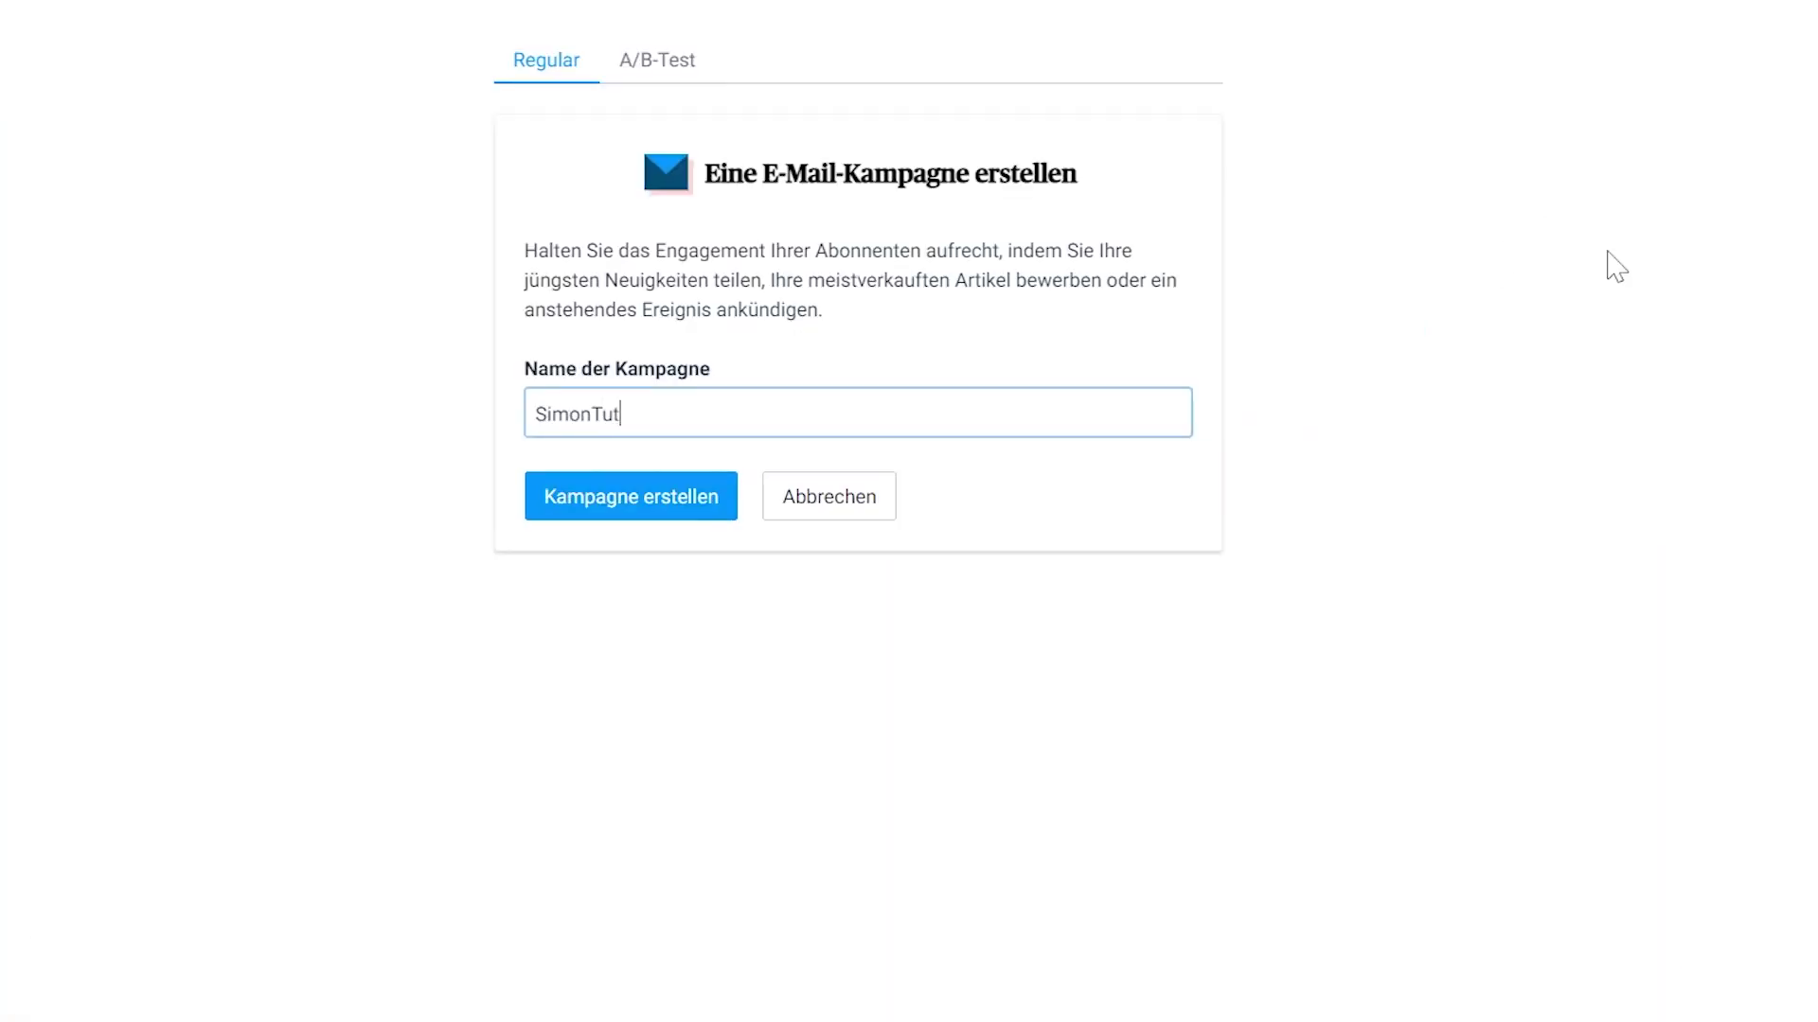
{"action": "type", "text": "orial.de Newsletter #3"}
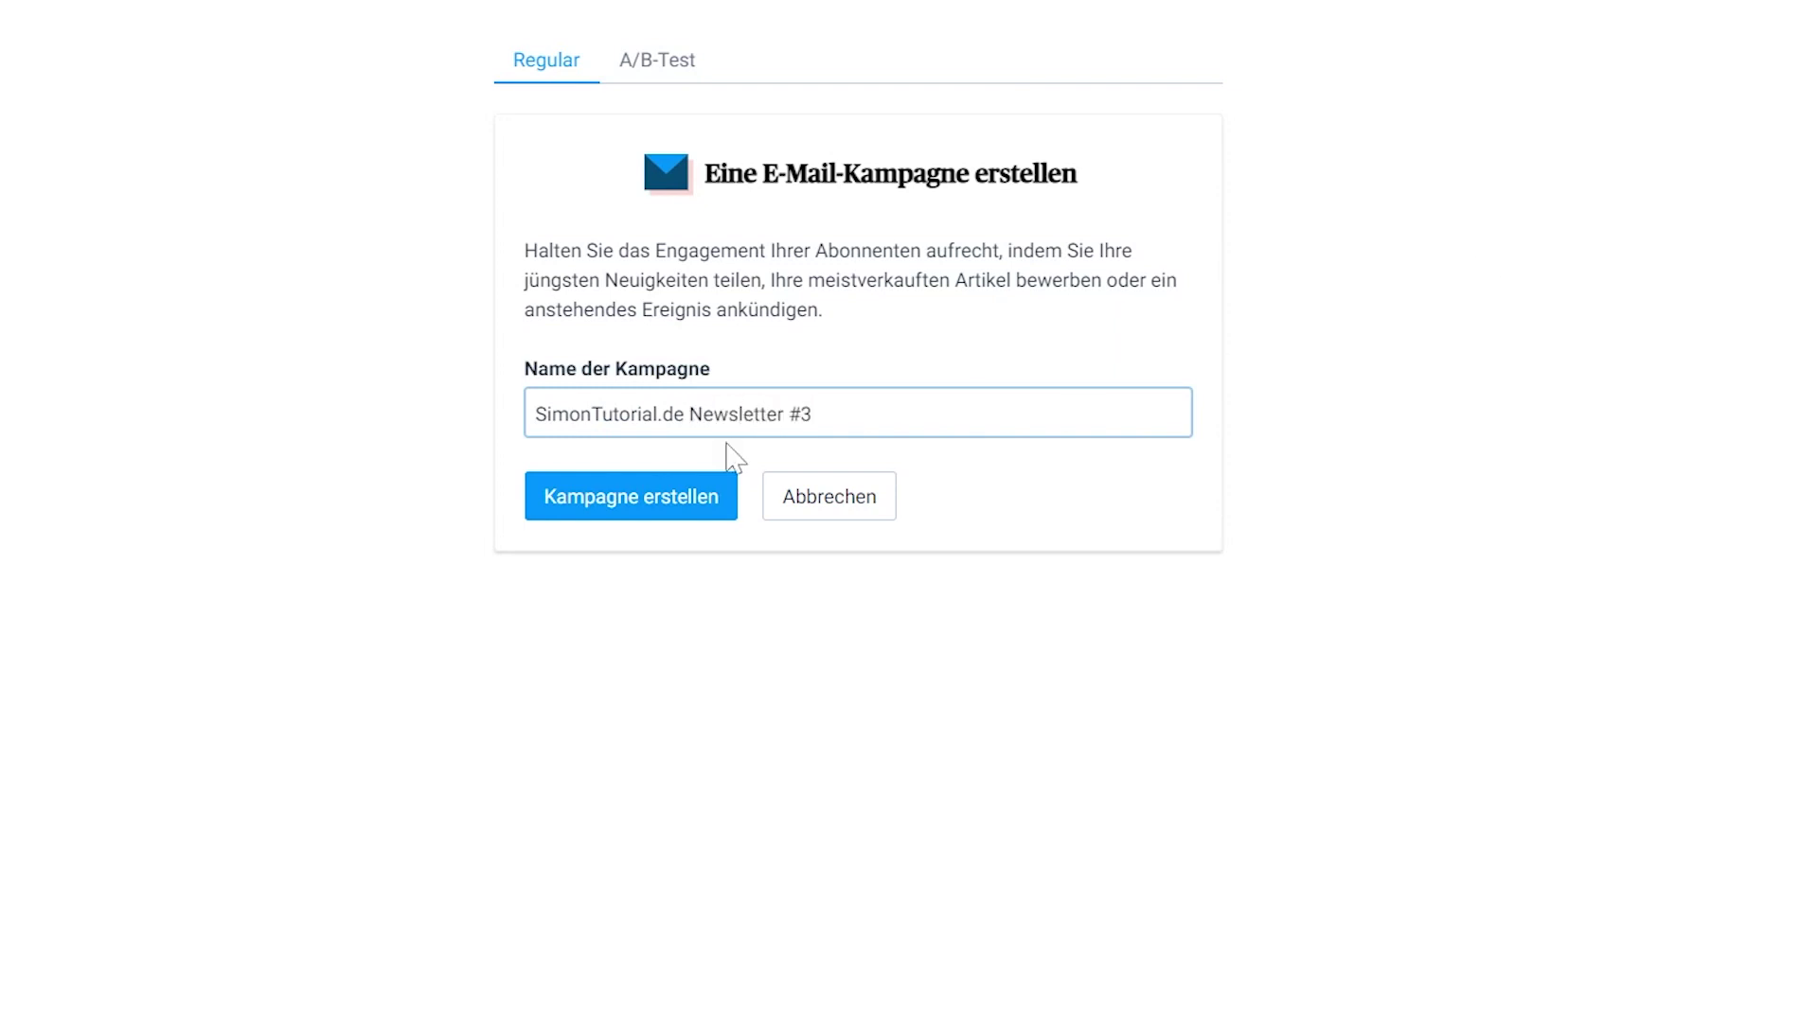
{"action": "left_click", "coordinate": [673, 62]}
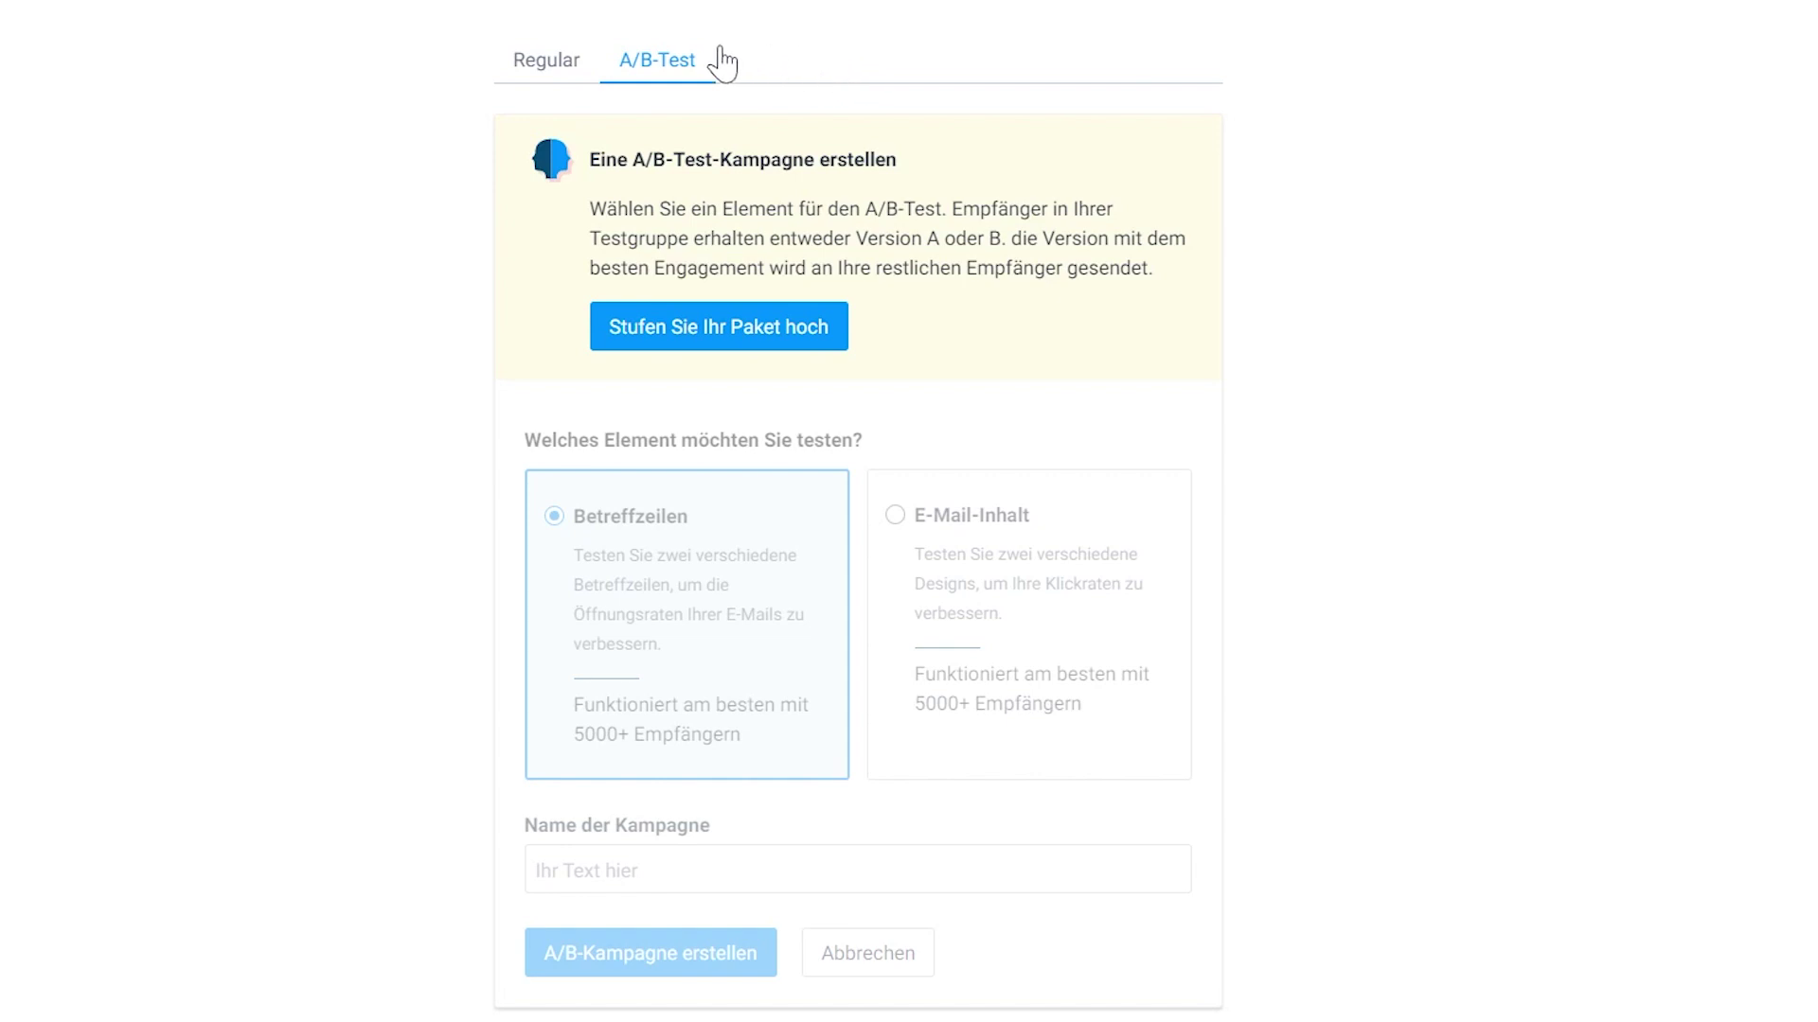
{"action": "left_click", "coordinate": [531, 65]}
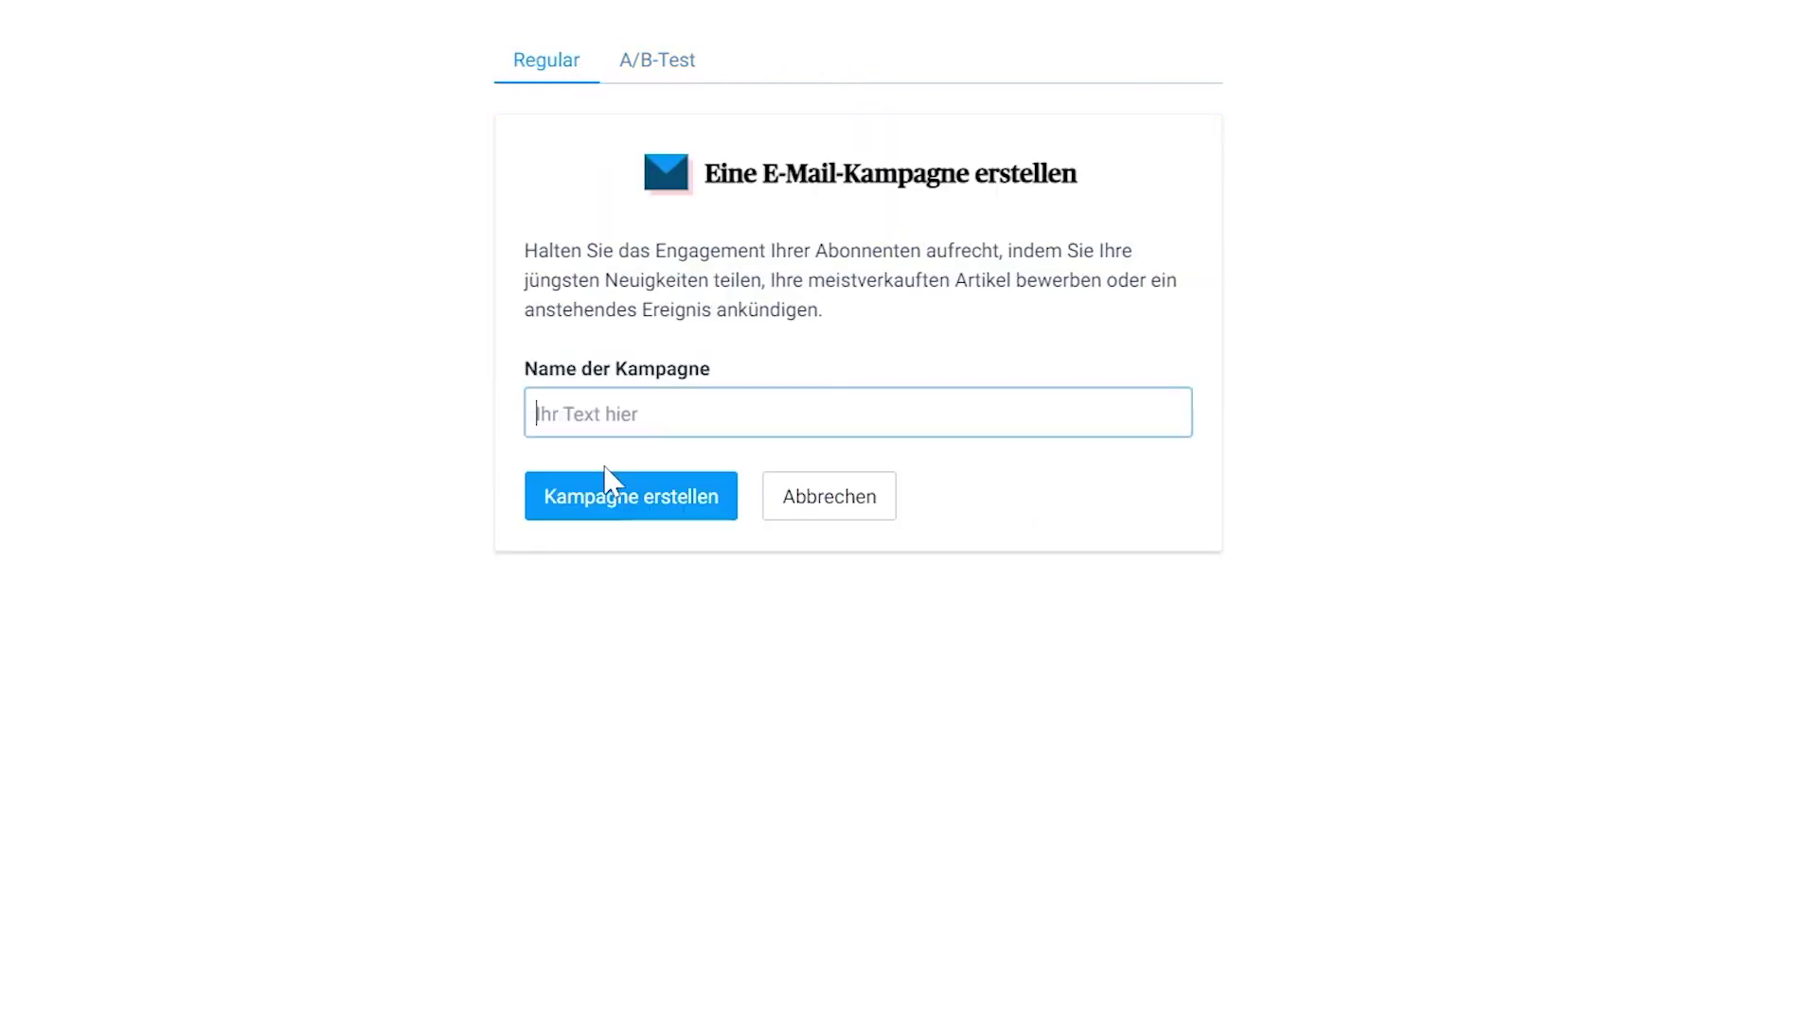
Name the regular campaign "SimonTutorial.de Newsletter #3" and create it.
{"action": "type", "text": "SimonTutorial.de NEws"}
{"action": "key", "text": "BackSpace"}
{"action": "key", "text": "BackSpace"}
{"action": "key", "text": "BackSpace"}
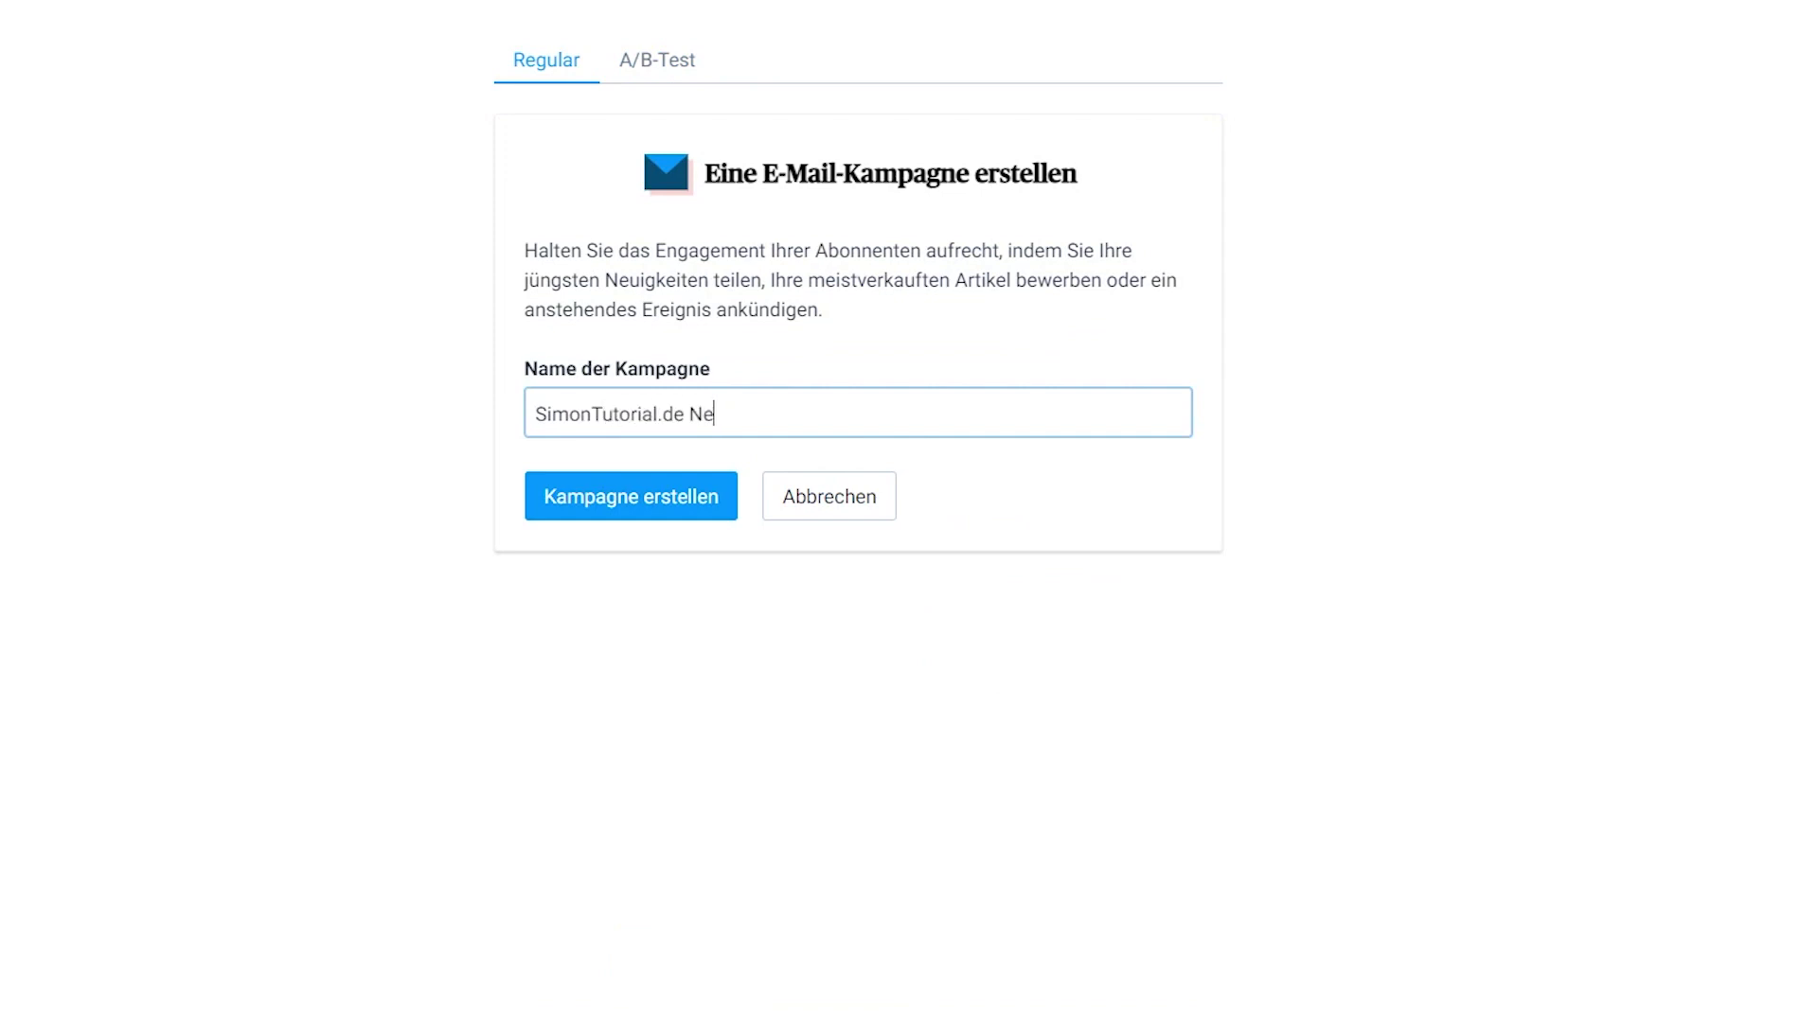
{"action": "type", "text": "wsletter #3"}
{"action": "left_click", "coordinate": [657, 506]}
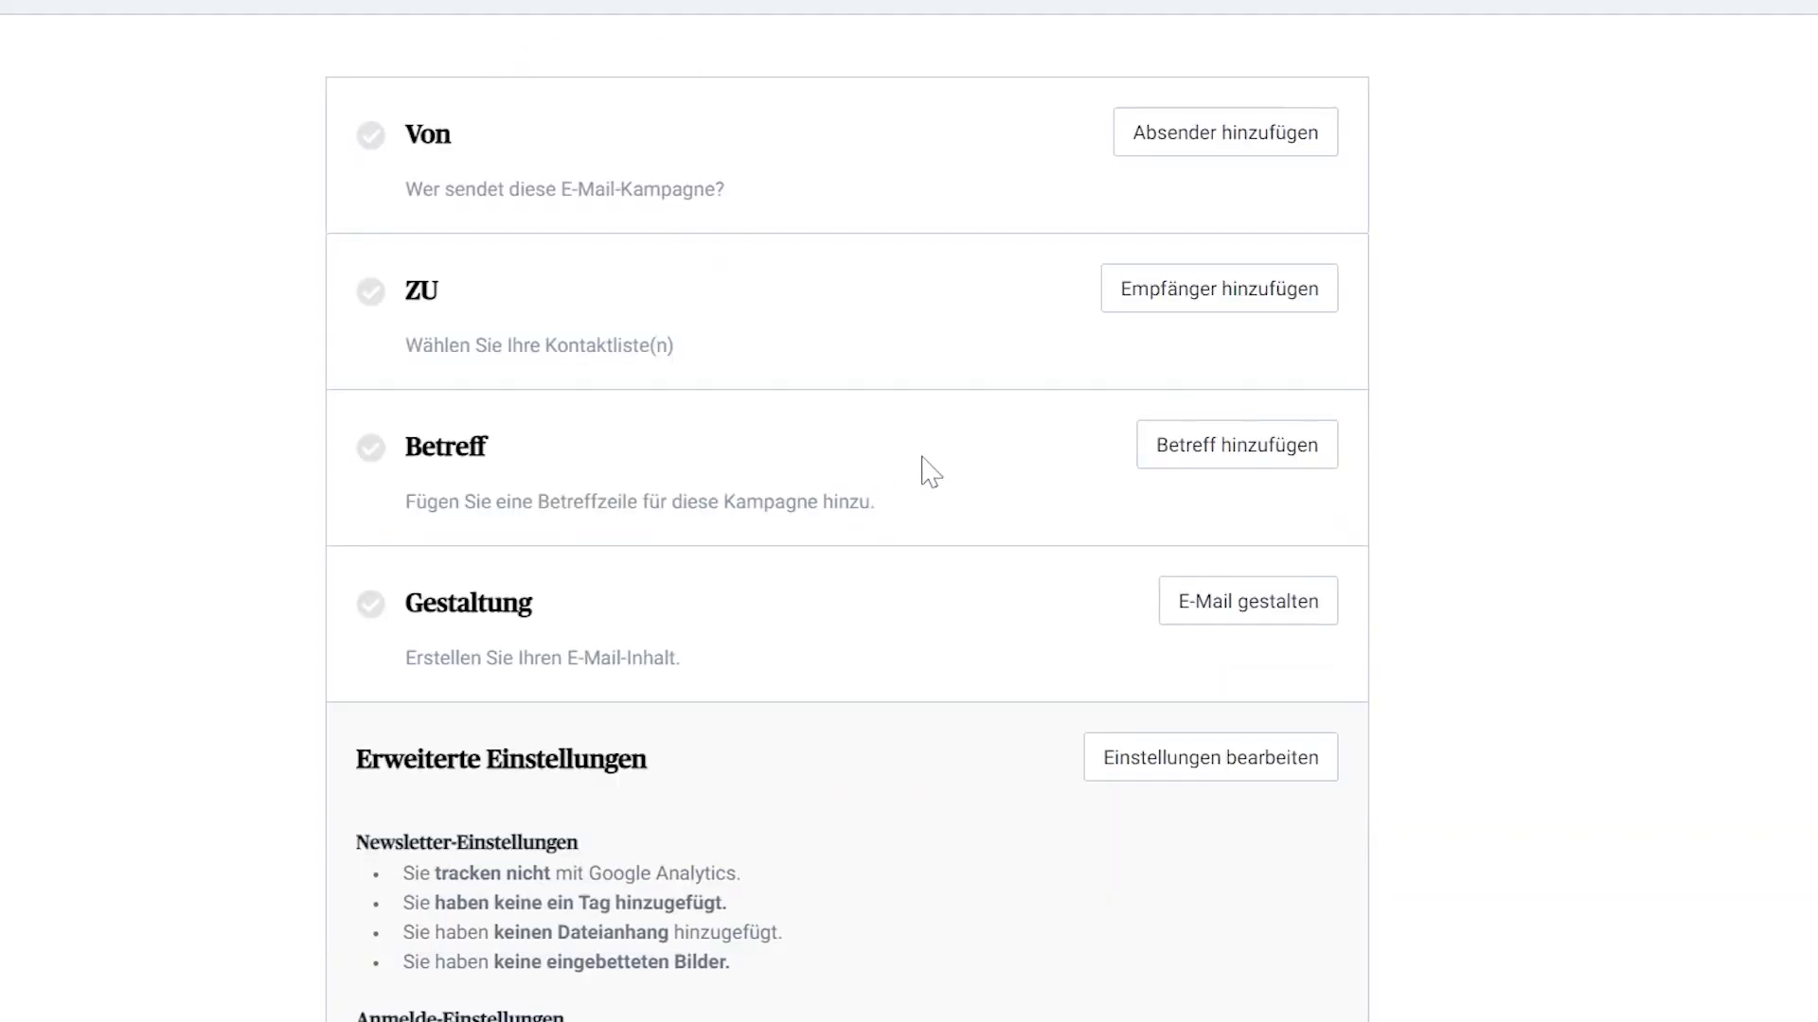
Set the campaign's sender name to SimonTutorial.de, keep the default reply and recipient fields in the advanced options, and save the sender.
{"action": "left_click", "coordinate": [1204, 144]}
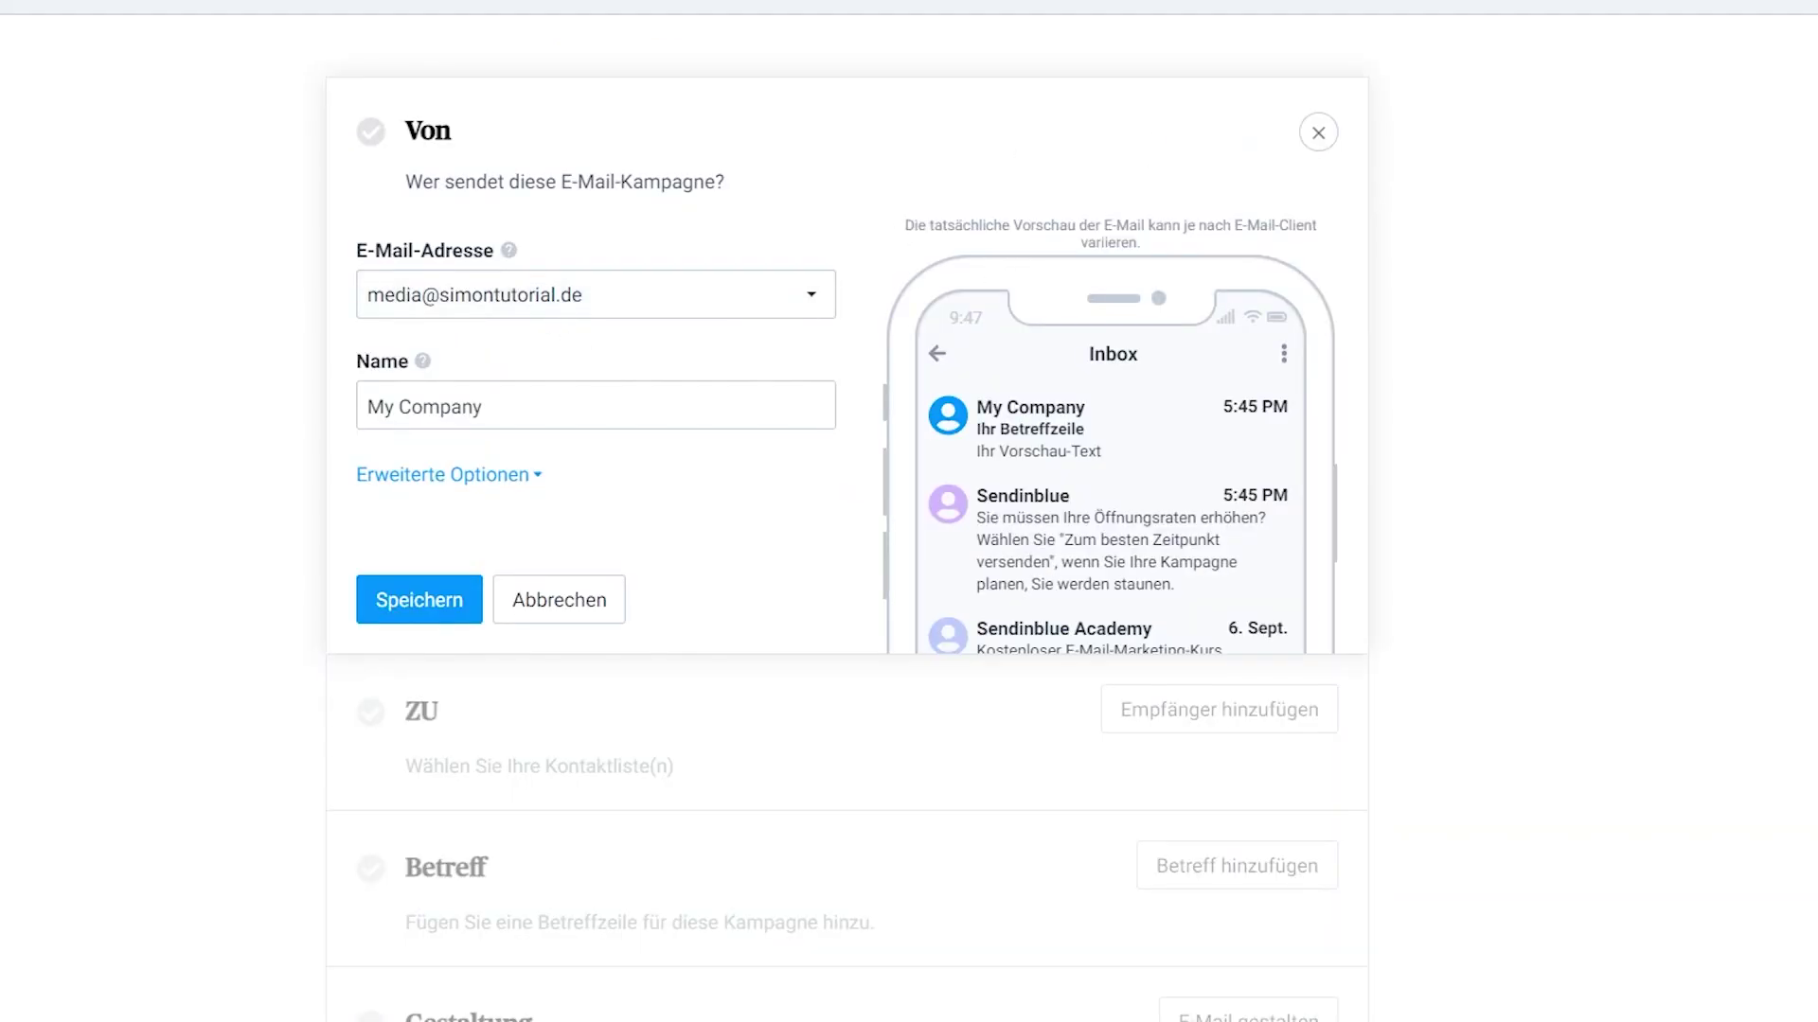
{"action": "left_click_drag", "start_coordinate": [485, 408], "coordinate": [316, 418]}
{"action": "type", "text": "Si"}
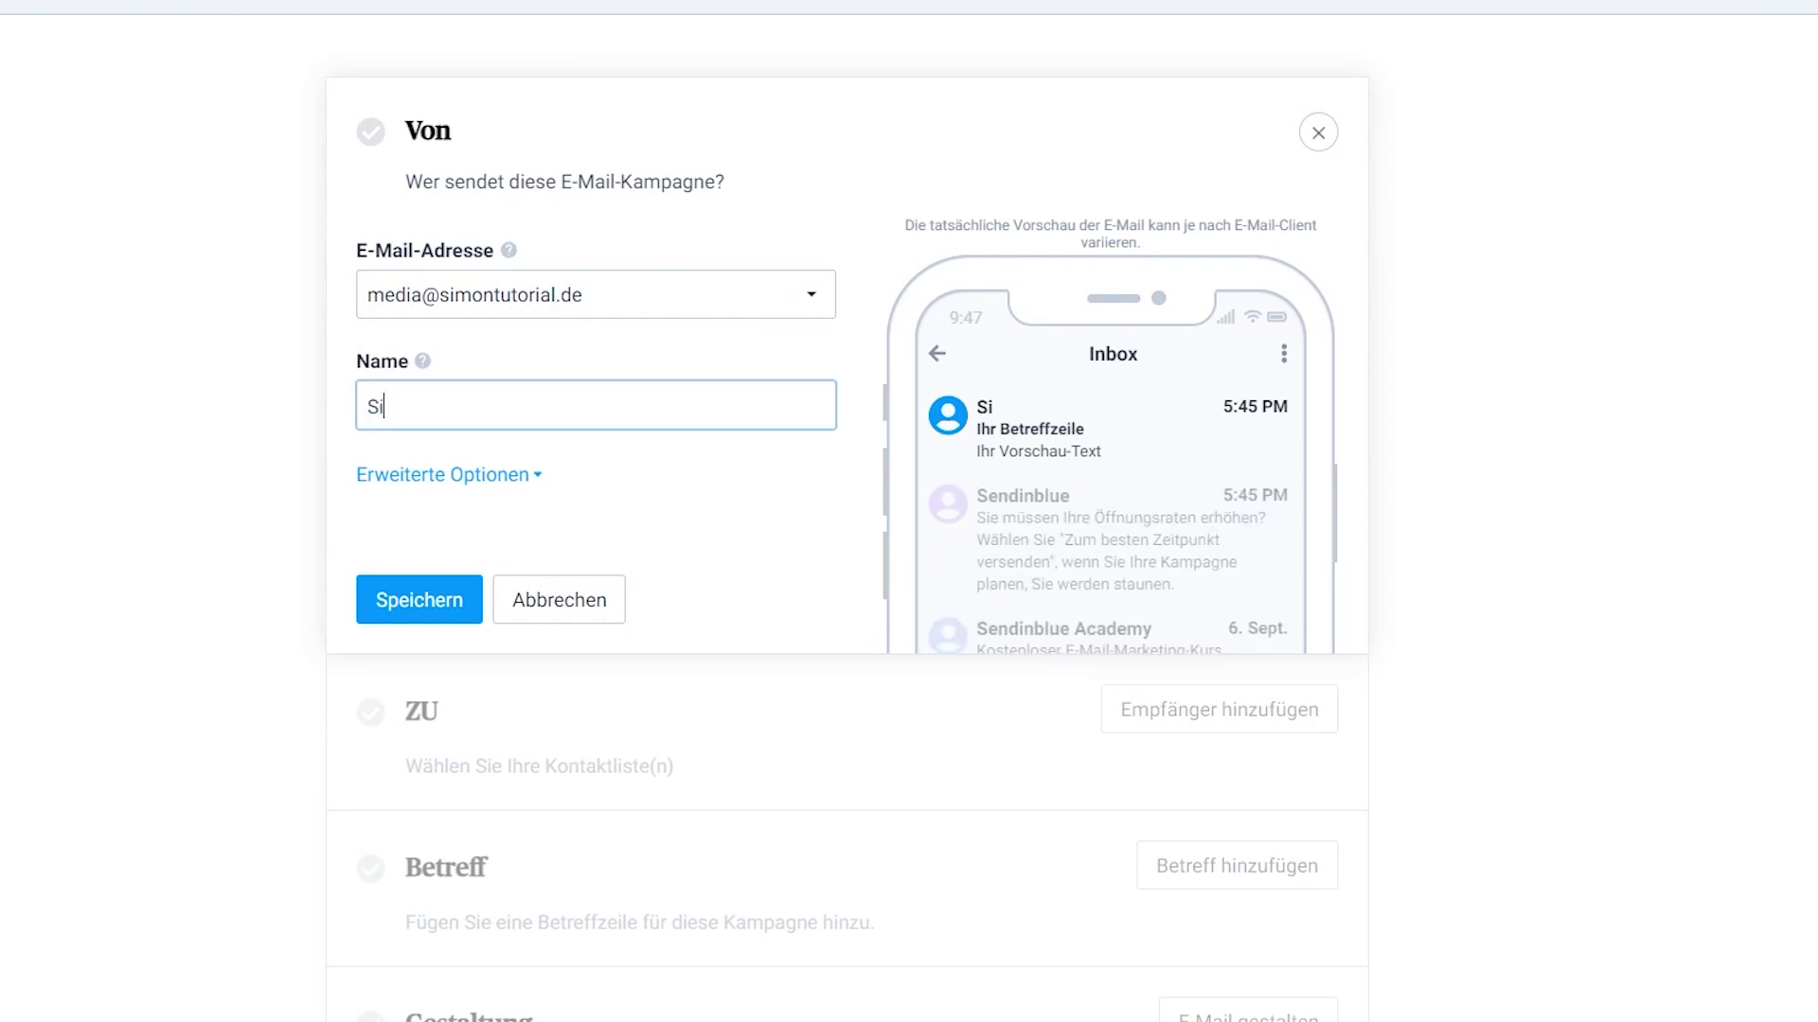
{"action": "type", "text": "monTutorial.de"}
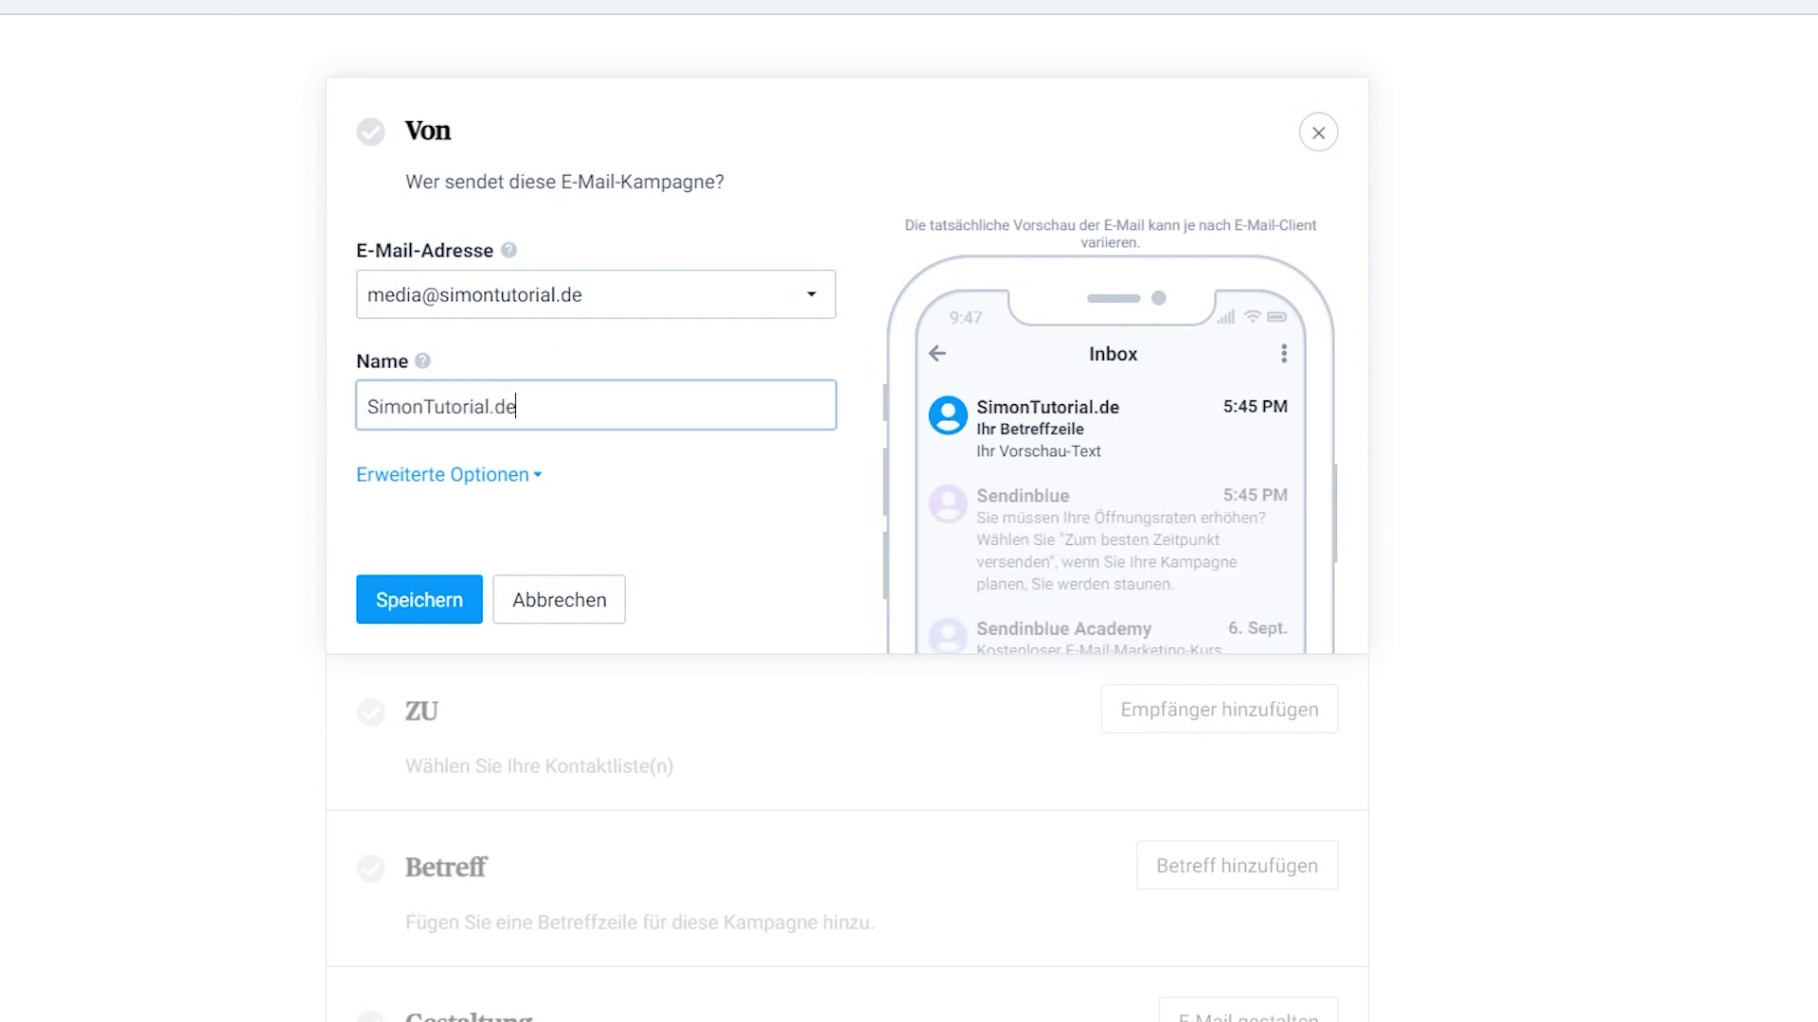
{"action": "left_click", "coordinate": [516, 480]}
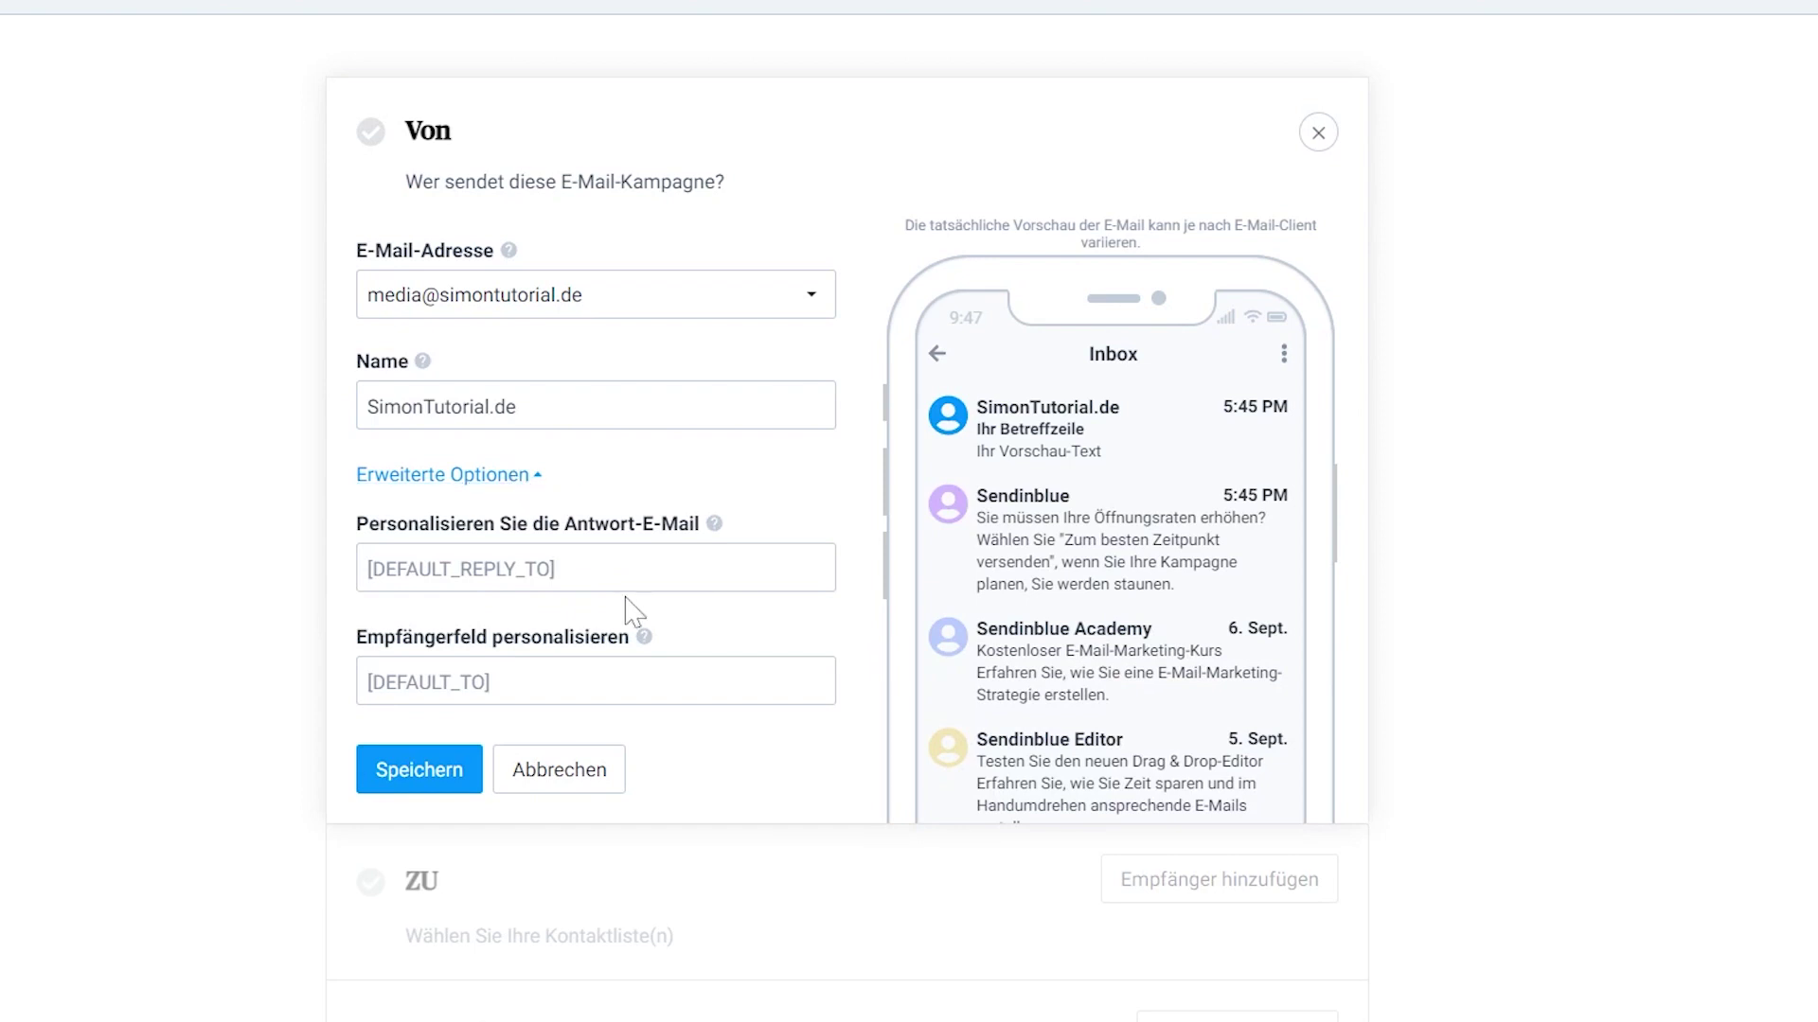
{"action": "left_click", "coordinate": [559, 568]}
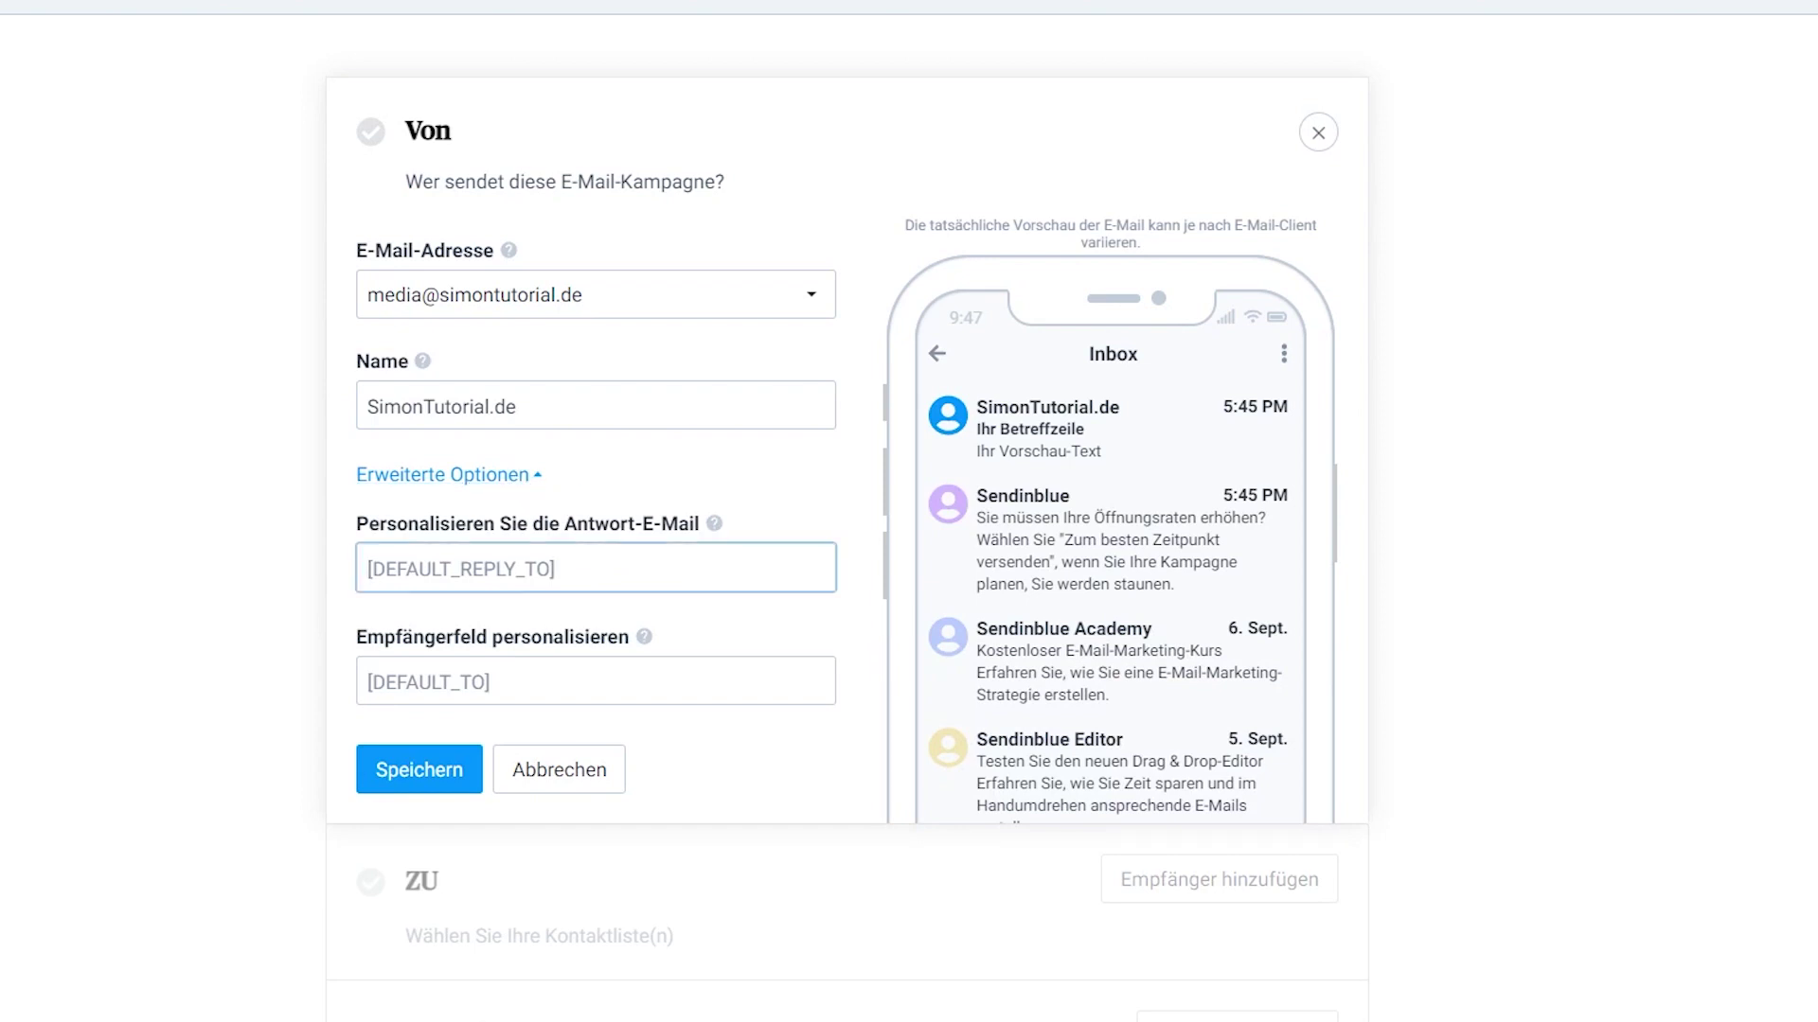
{"action": "left_click", "coordinate": [531, 682]}
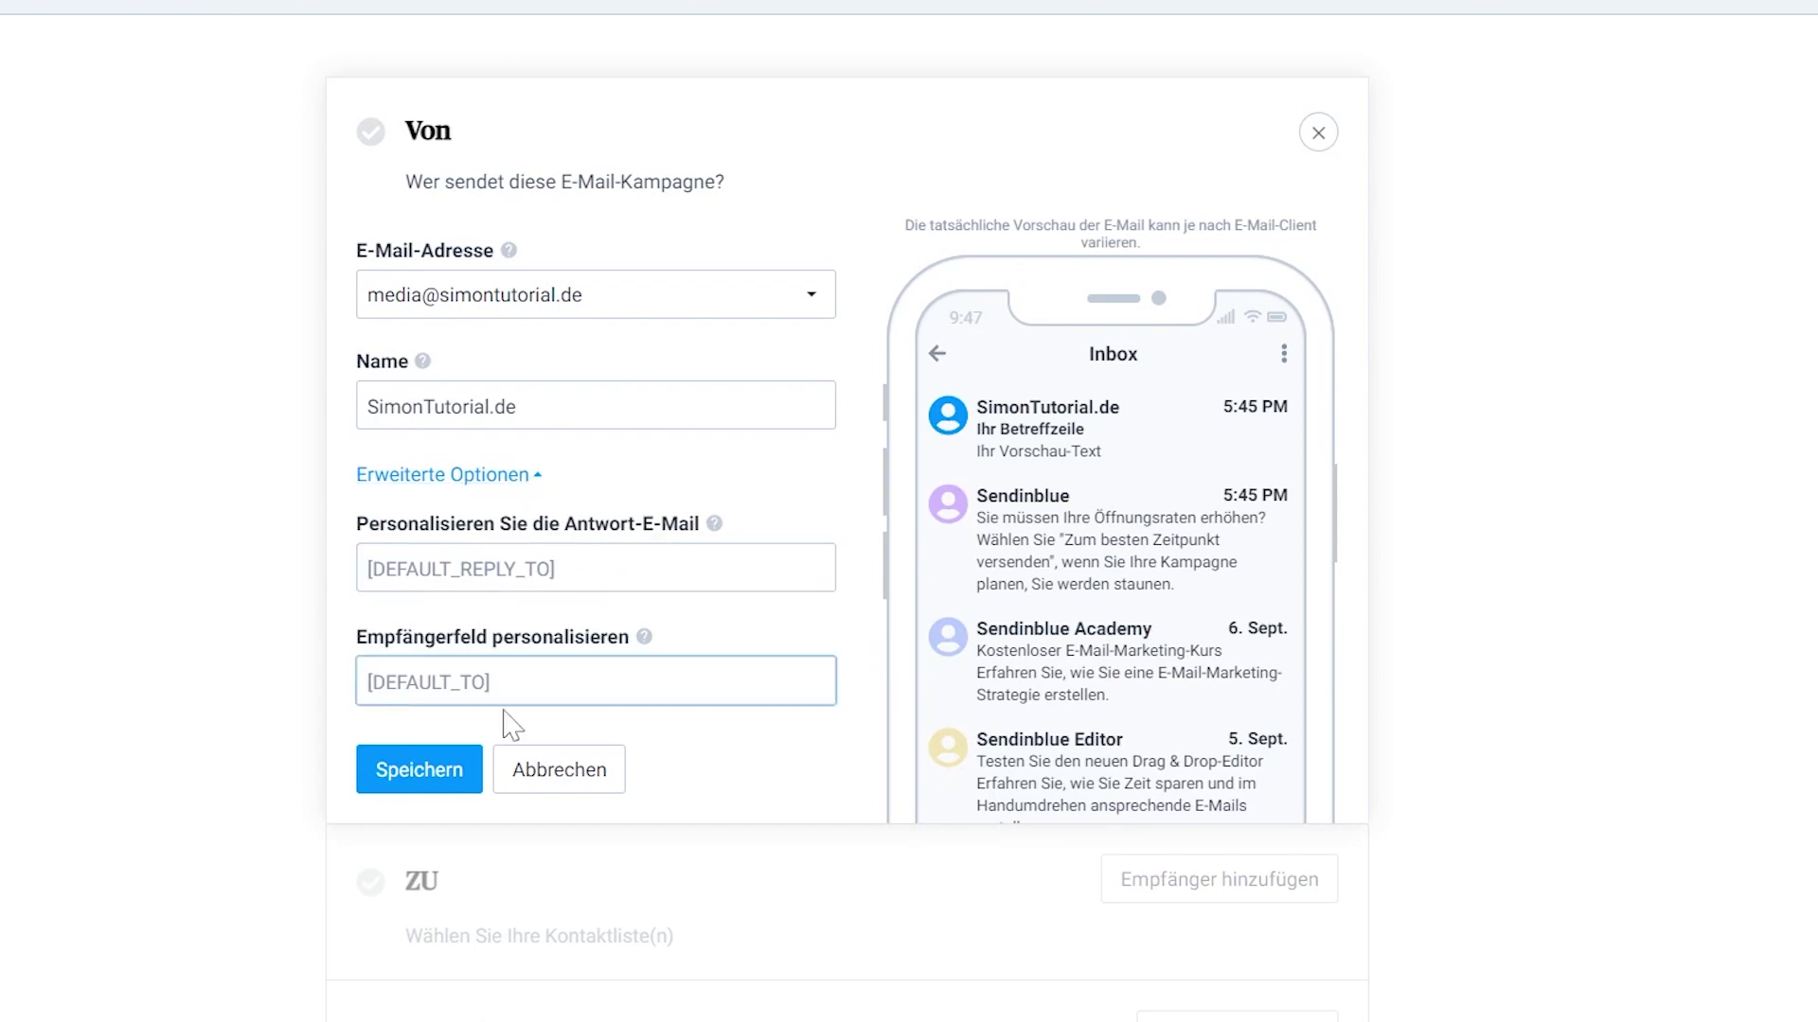
{"action": "left_click", "coordinate": [415, 762]}
Add the lists SimonTutorial.de Newsletter and Newsletter as the campaign's recipients and show the advanced recipient options.
{"action": "left_click", "coordinate": [1210, 302]}
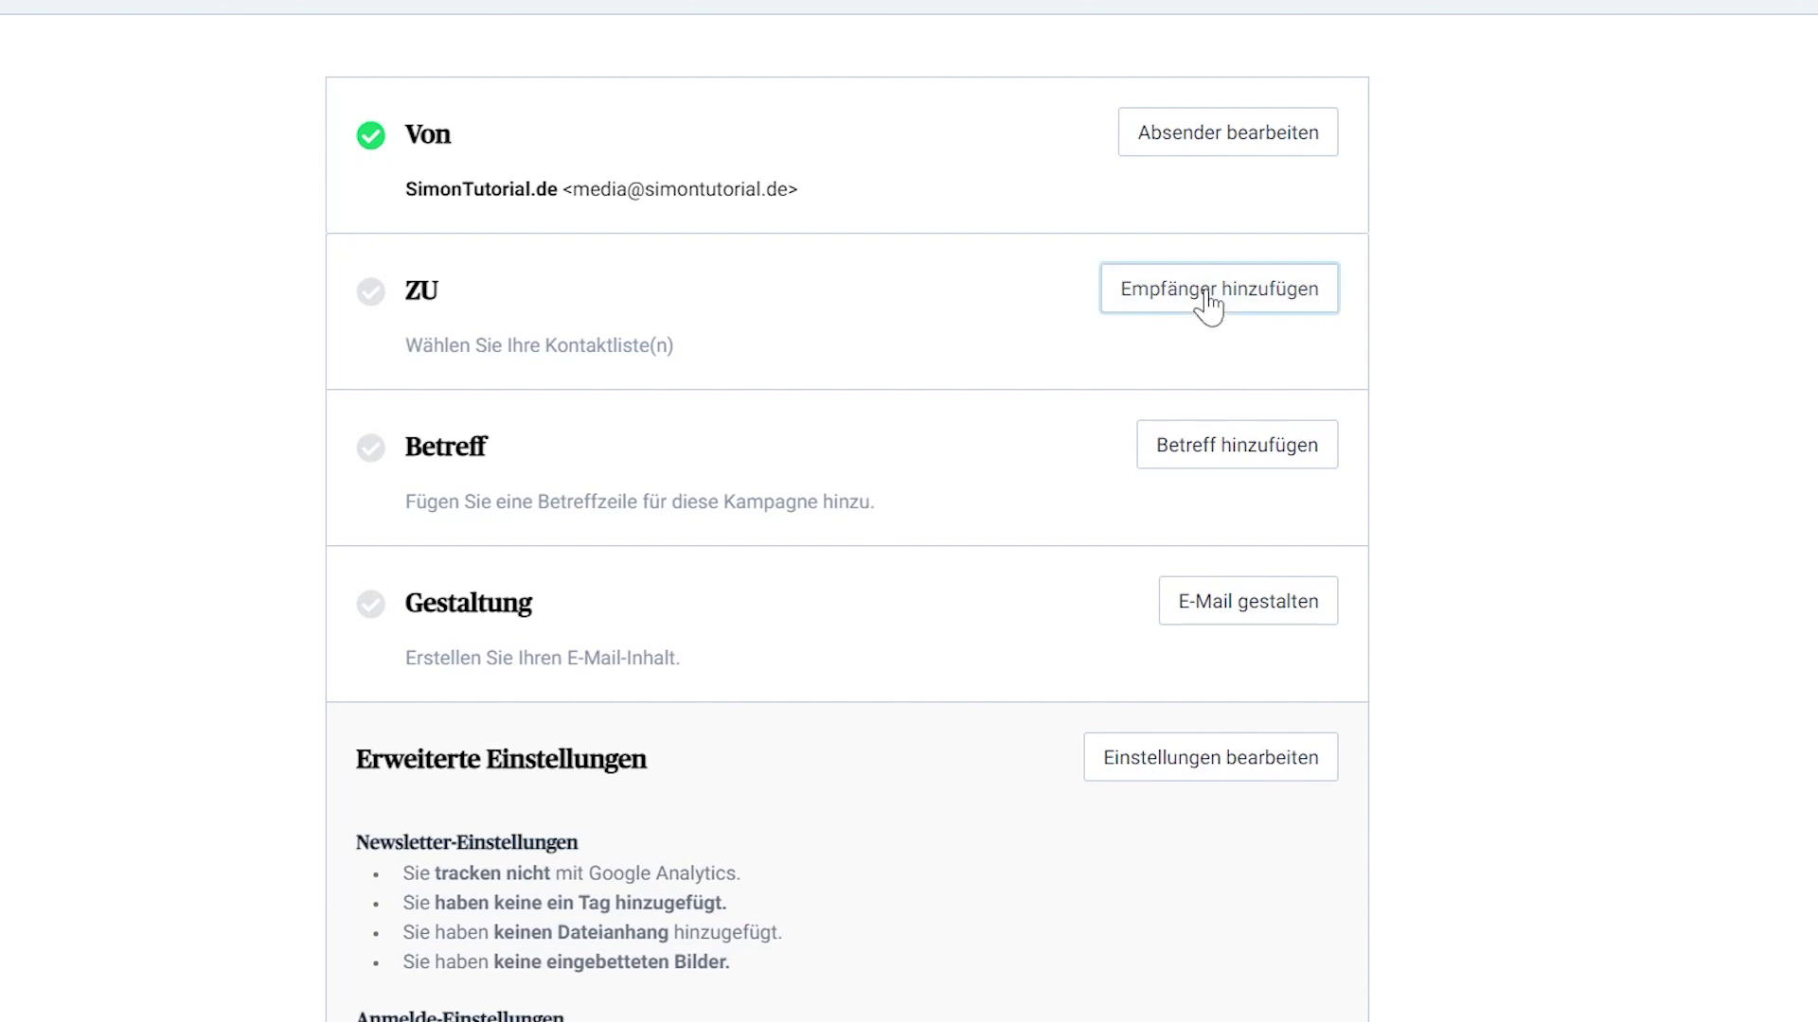
{"action": "left_click", "coordinate": [565, 495]}
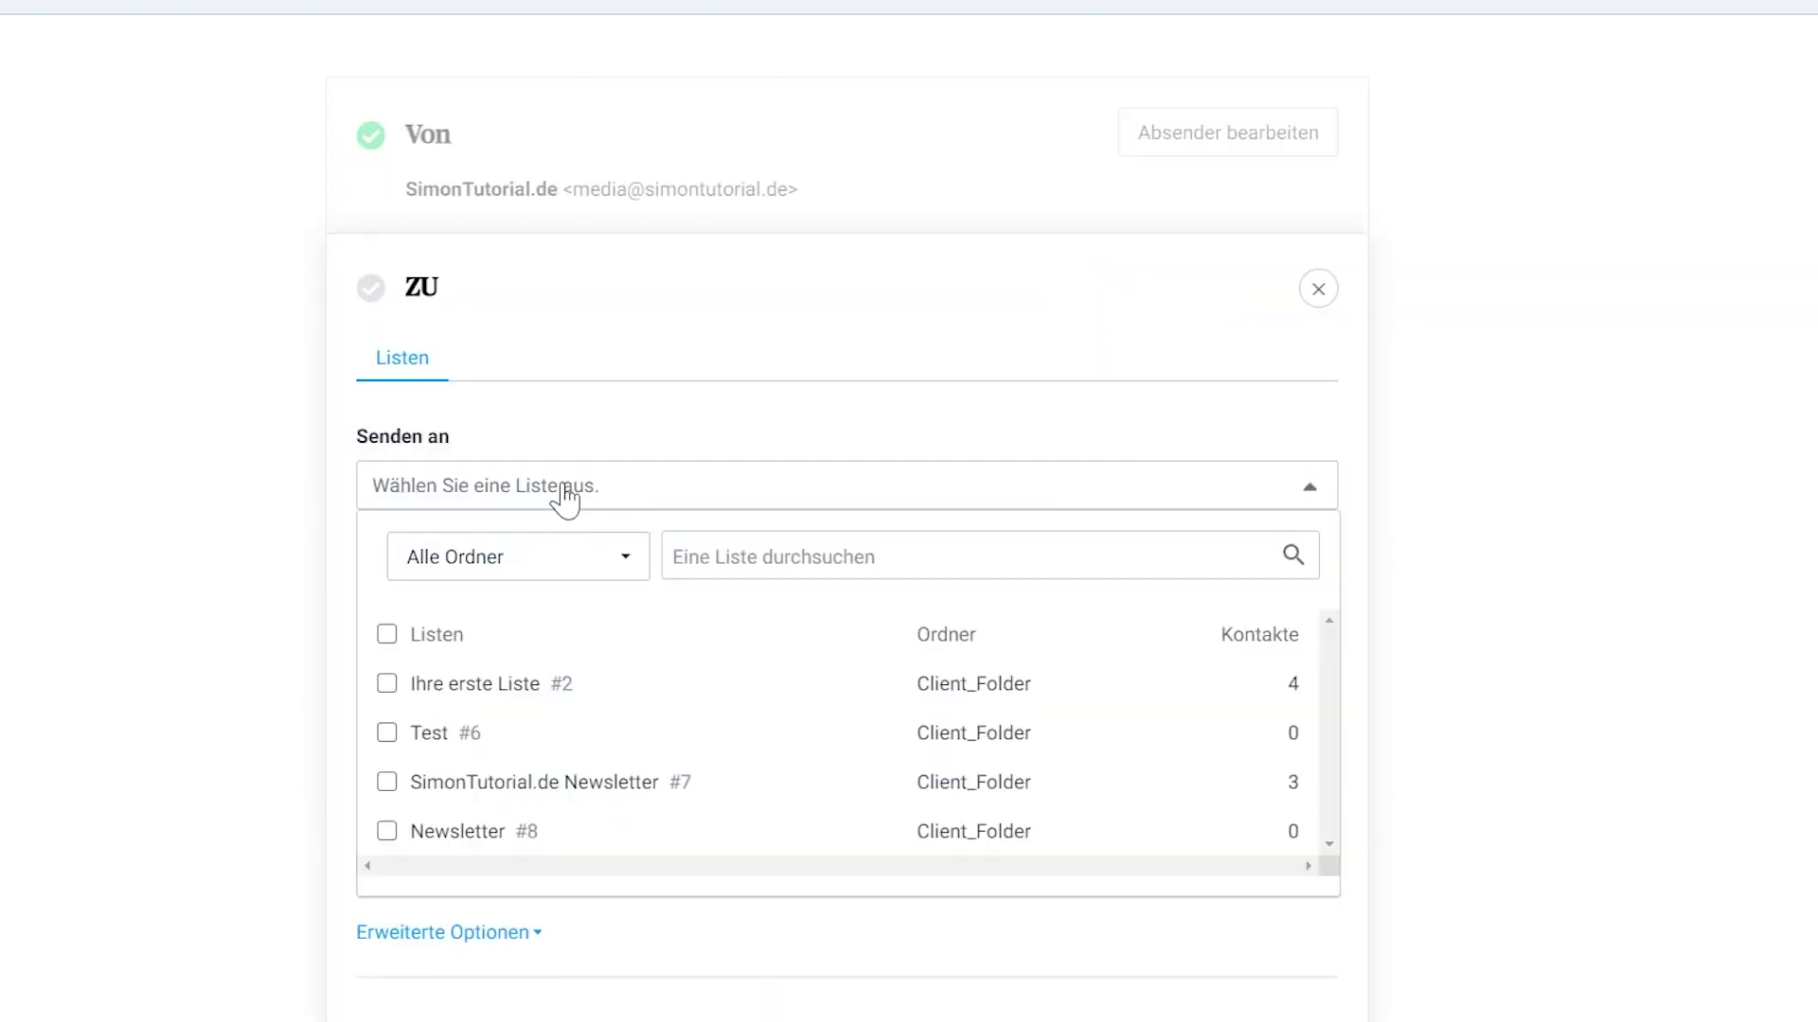
{"action": "left_click", "coordinate": [386, 784]}
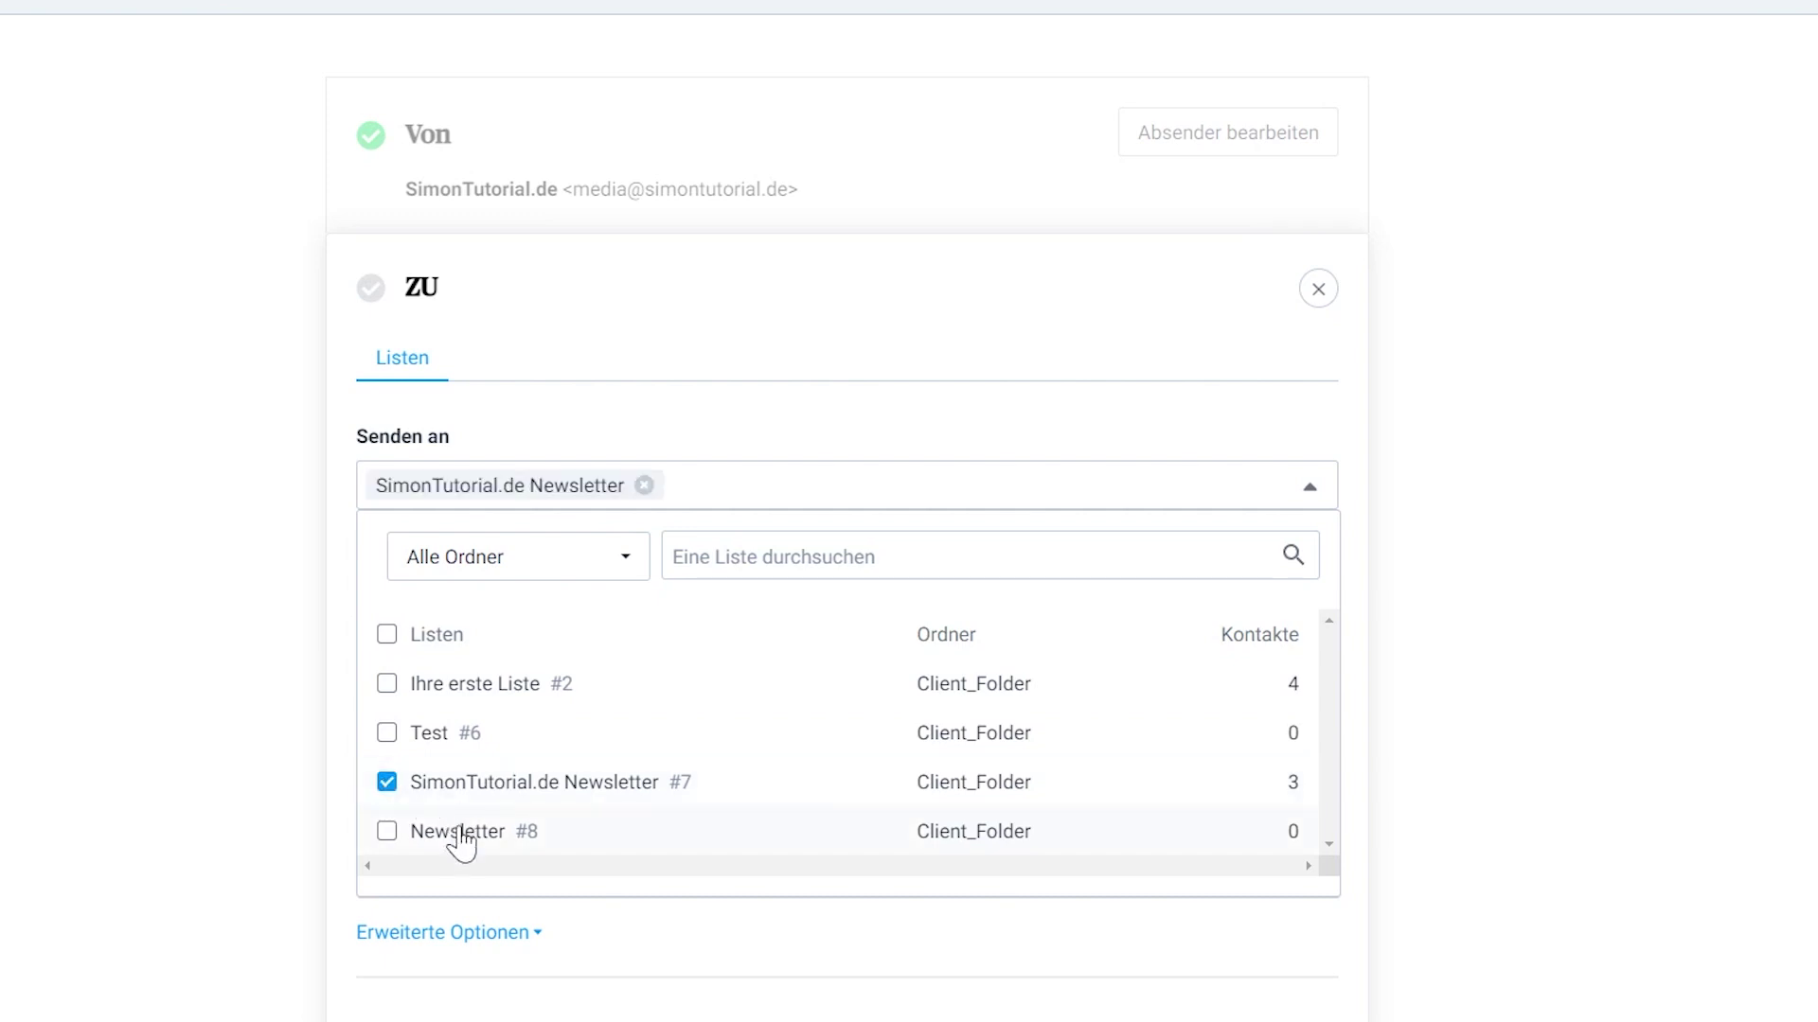
{"action": "left_click", "coordinate": [783, 952]}
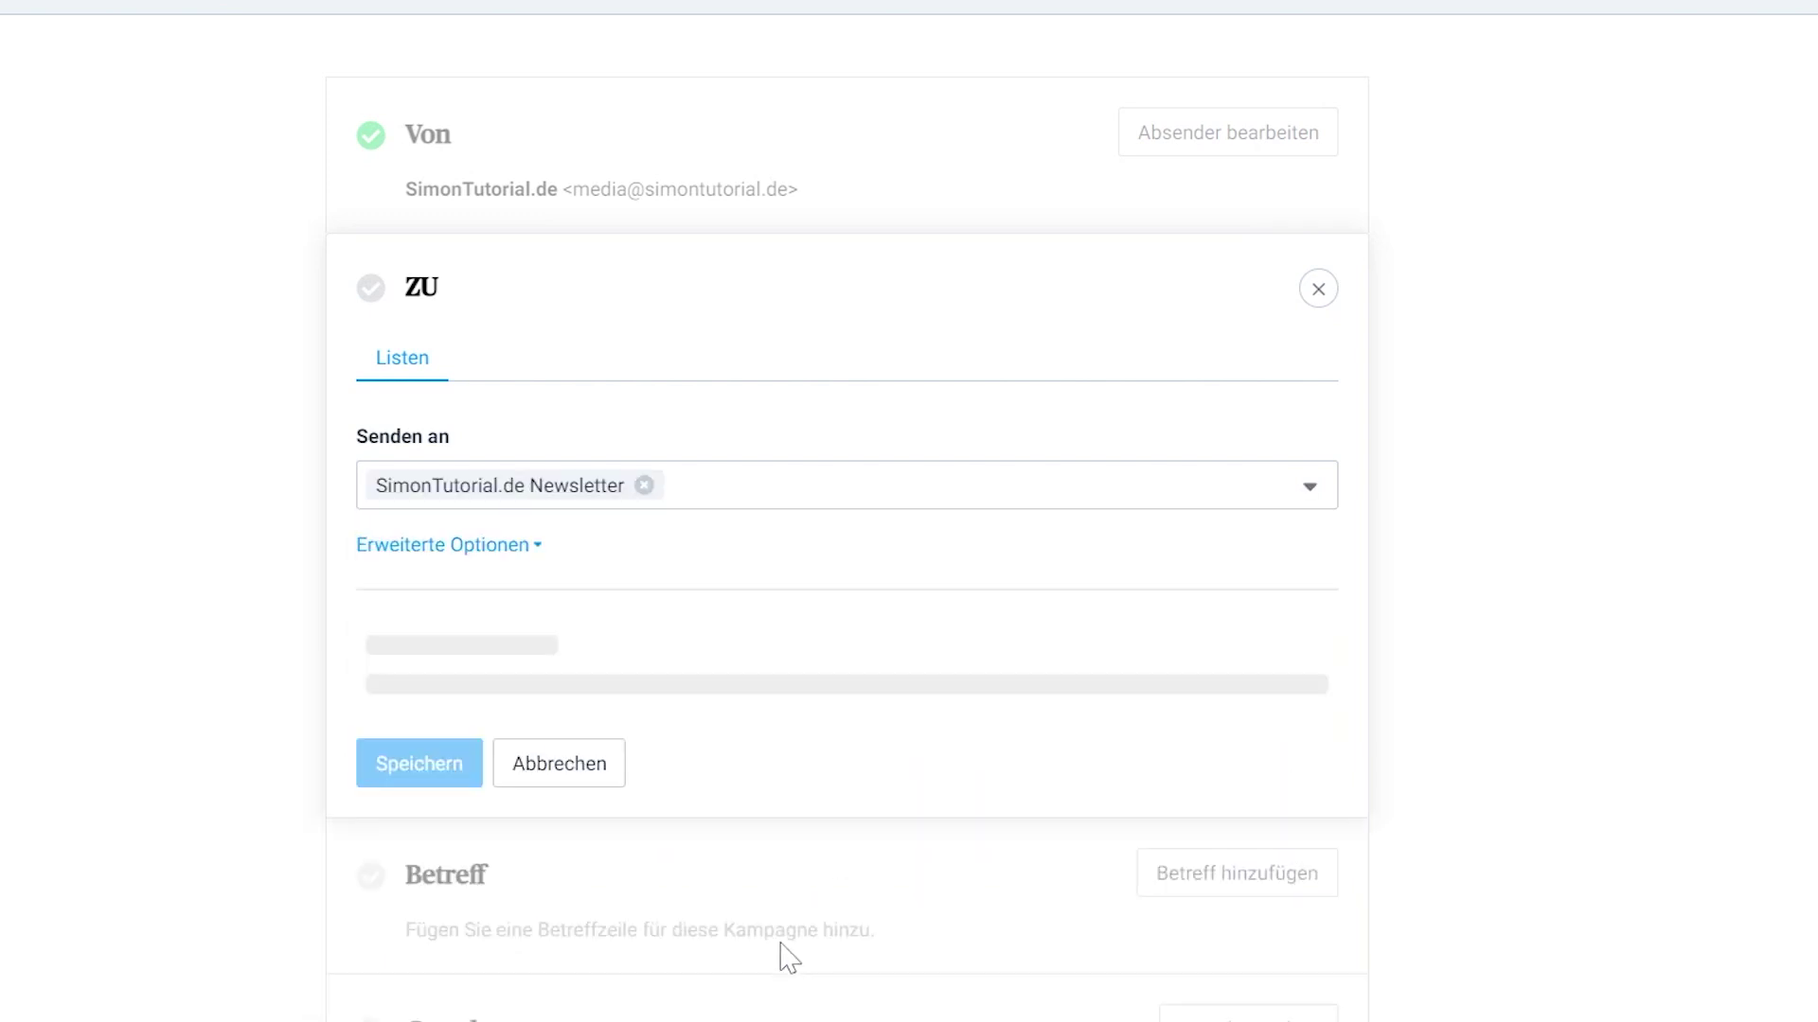
{"action": "scroll", "coordinate": [809, 926], "scroll_direction": "down", "scroll_amount": 1}
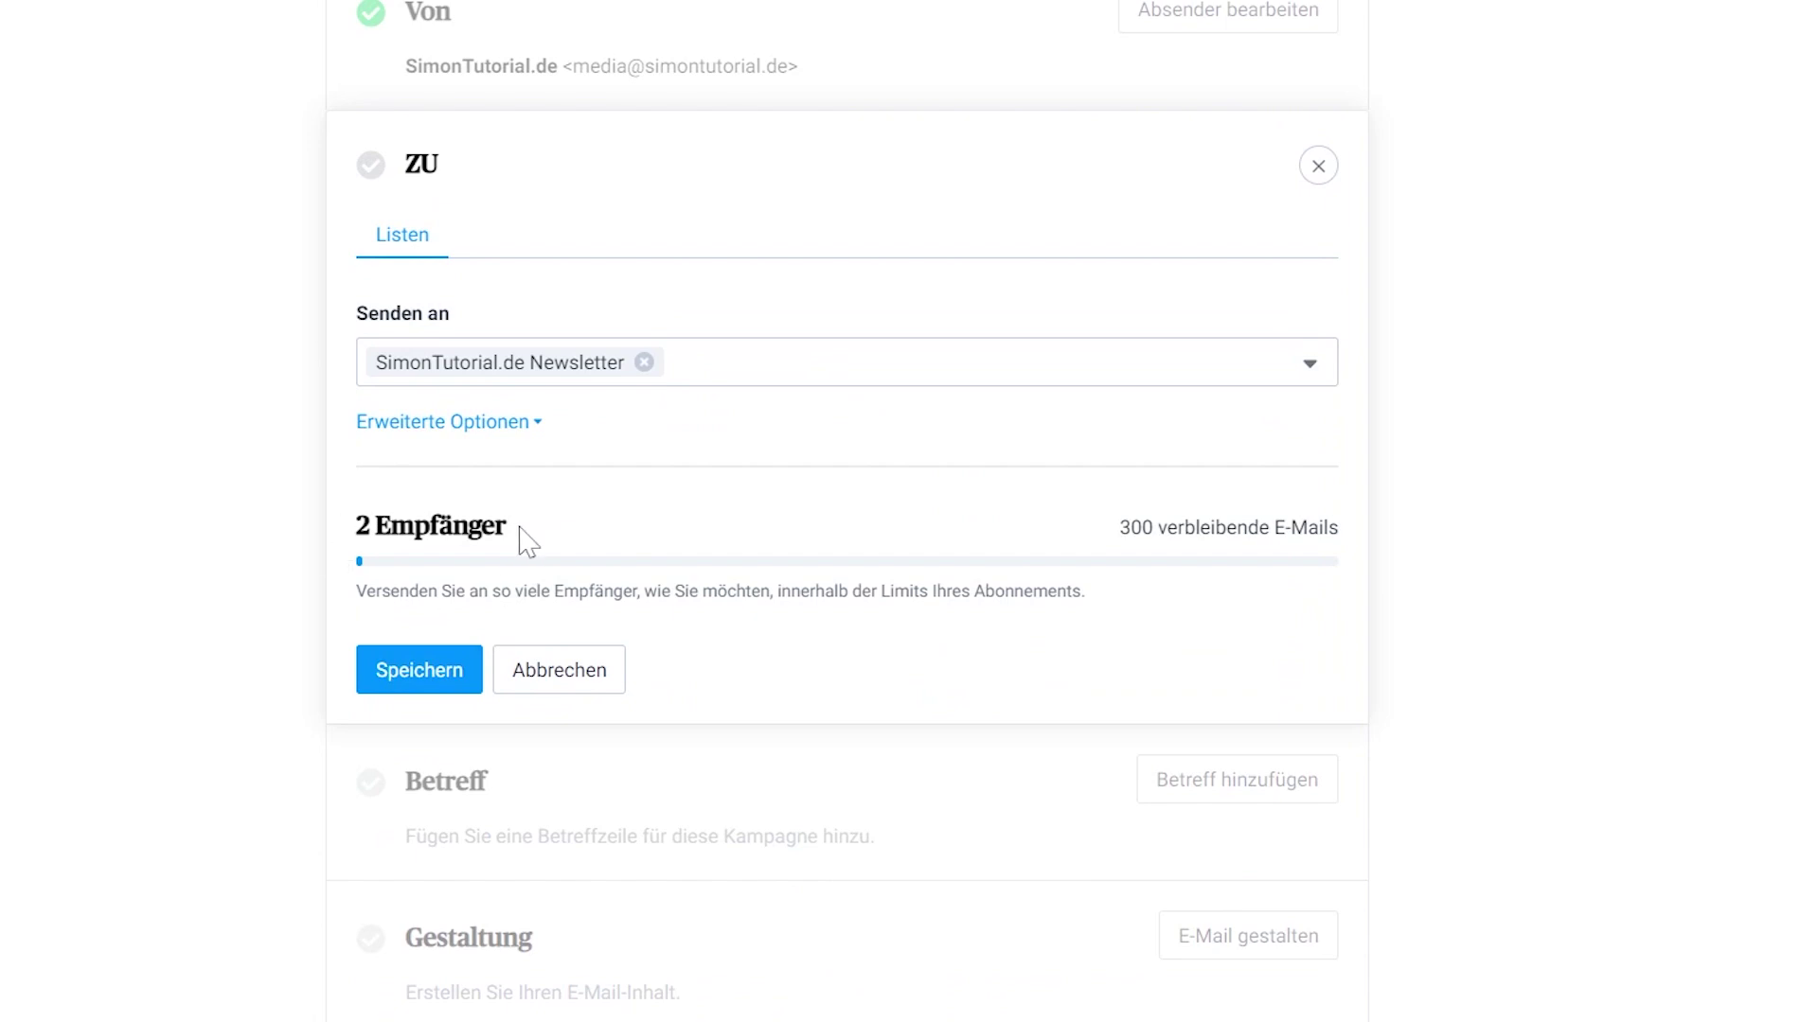
{"action": "left_click", "coordinate": [701, 367]}
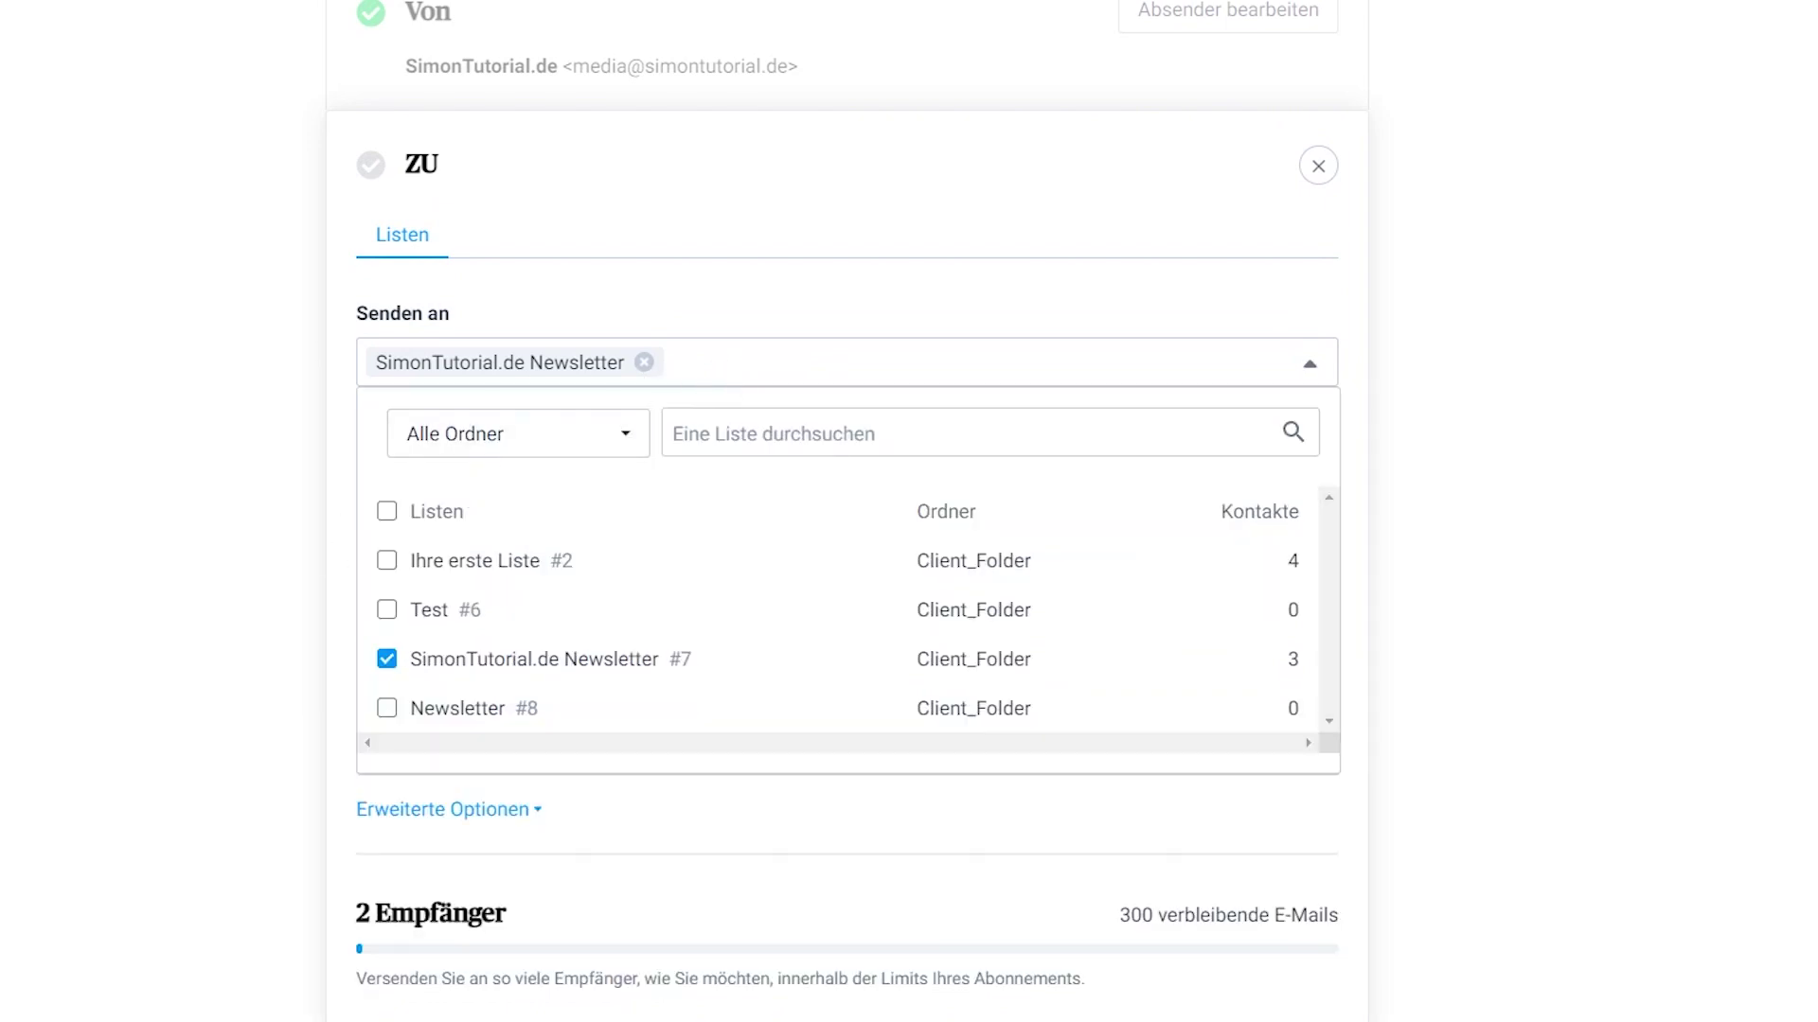
{"action": "left_click", "coordinate": [441, 710]}
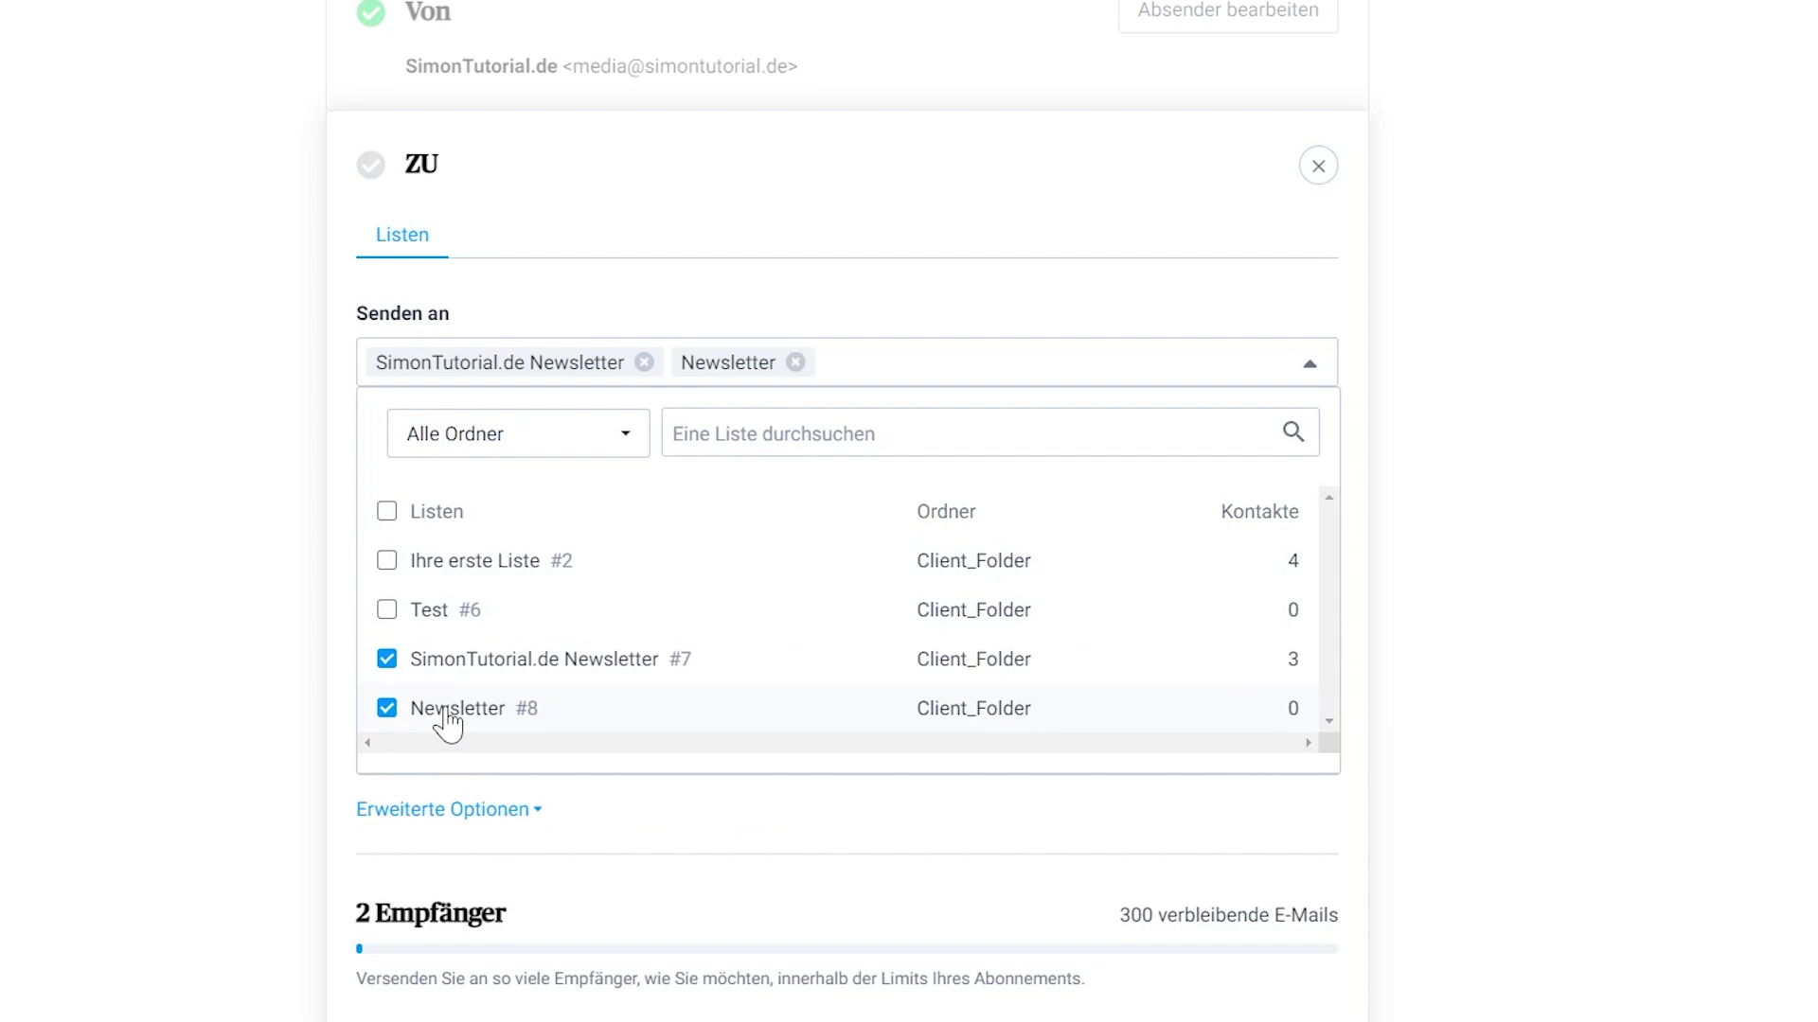
{"action": "left_click", "coordinate": [848, 831]}
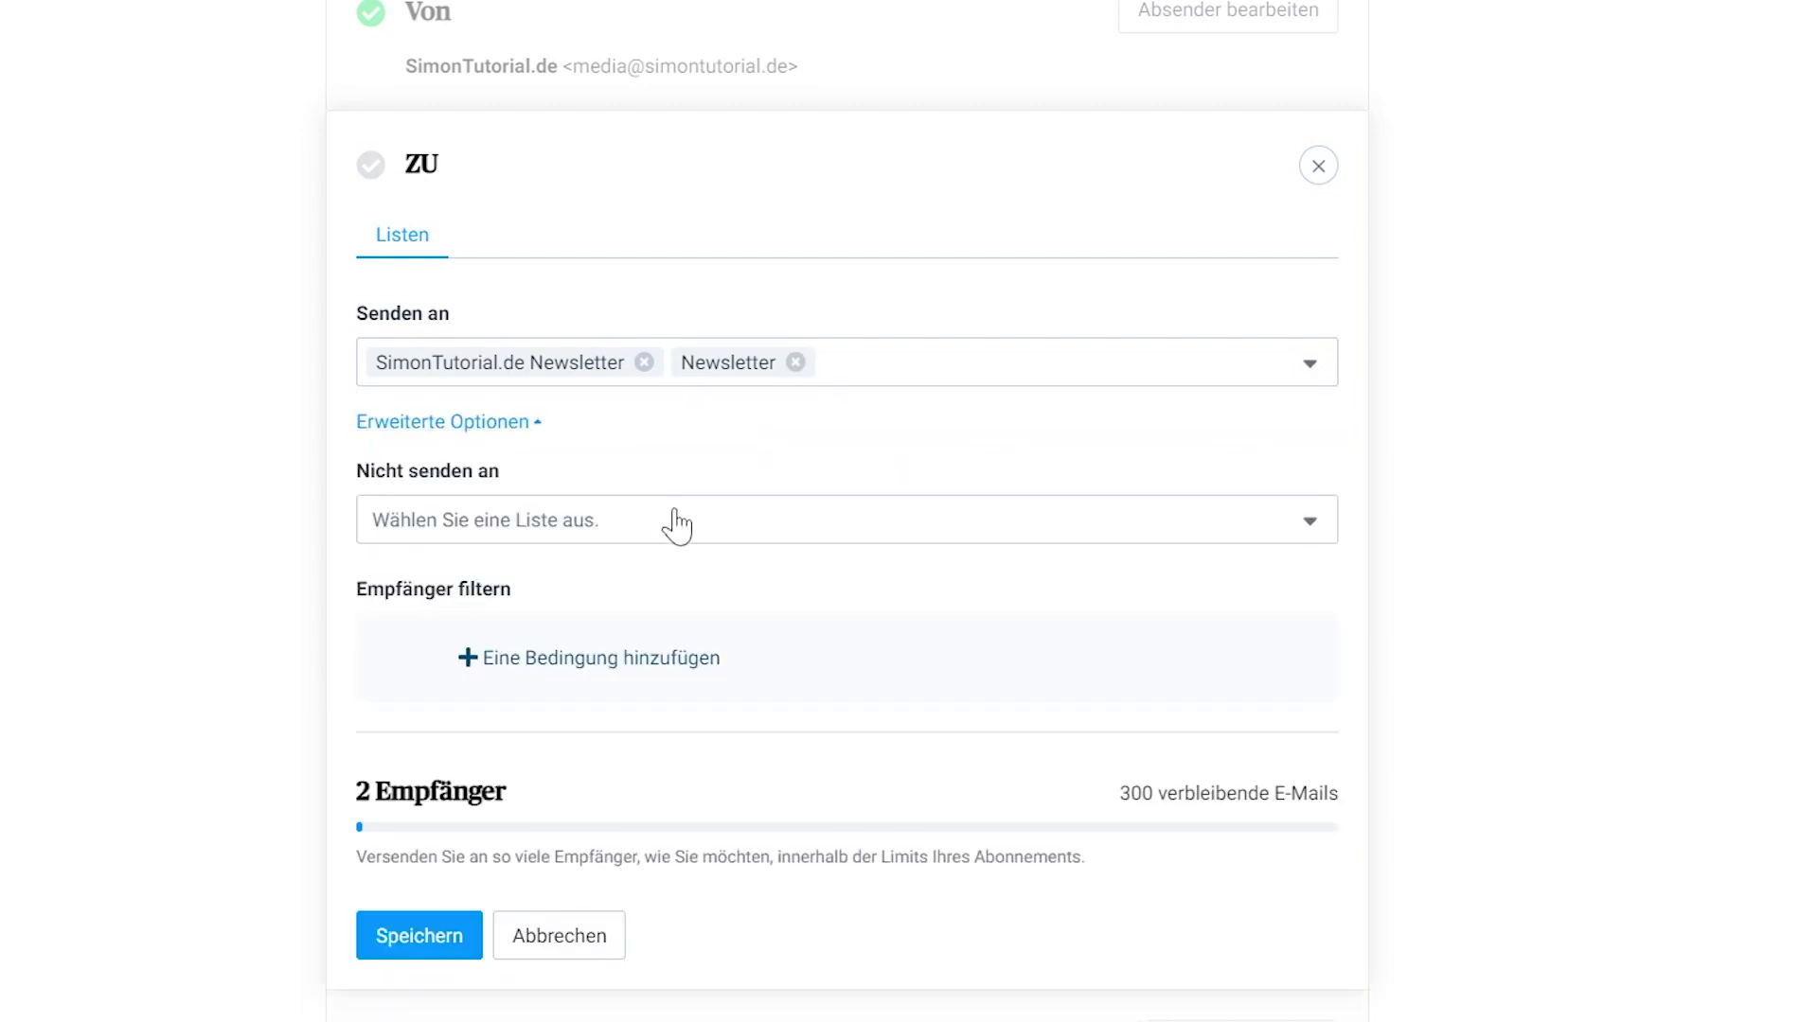
Try excluding the lists Ihre erste Liste and Test from the campaign's recipients, and remove both exclusions.
{"action": "left_click", "coordinate": [607, 535]}
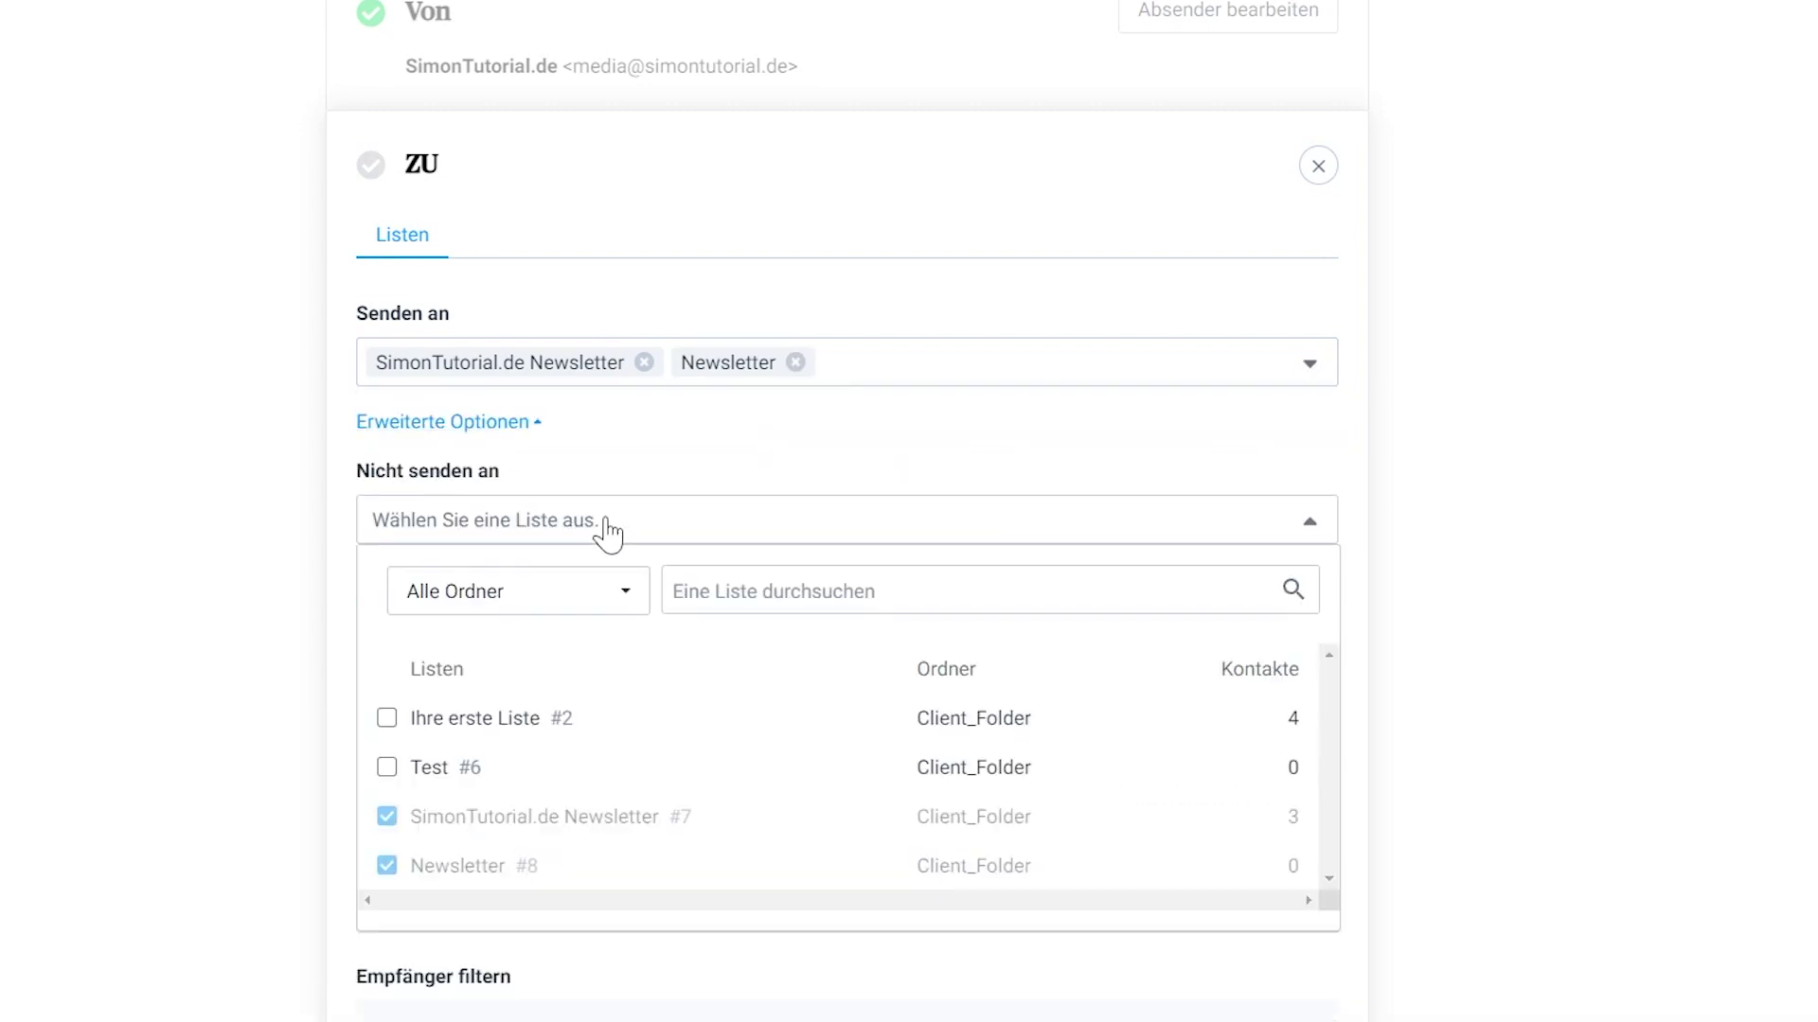
{"action": "left_click", "coordinate": [466, 769]}
{"action": "left_click", "coordinate": [430, 729]}
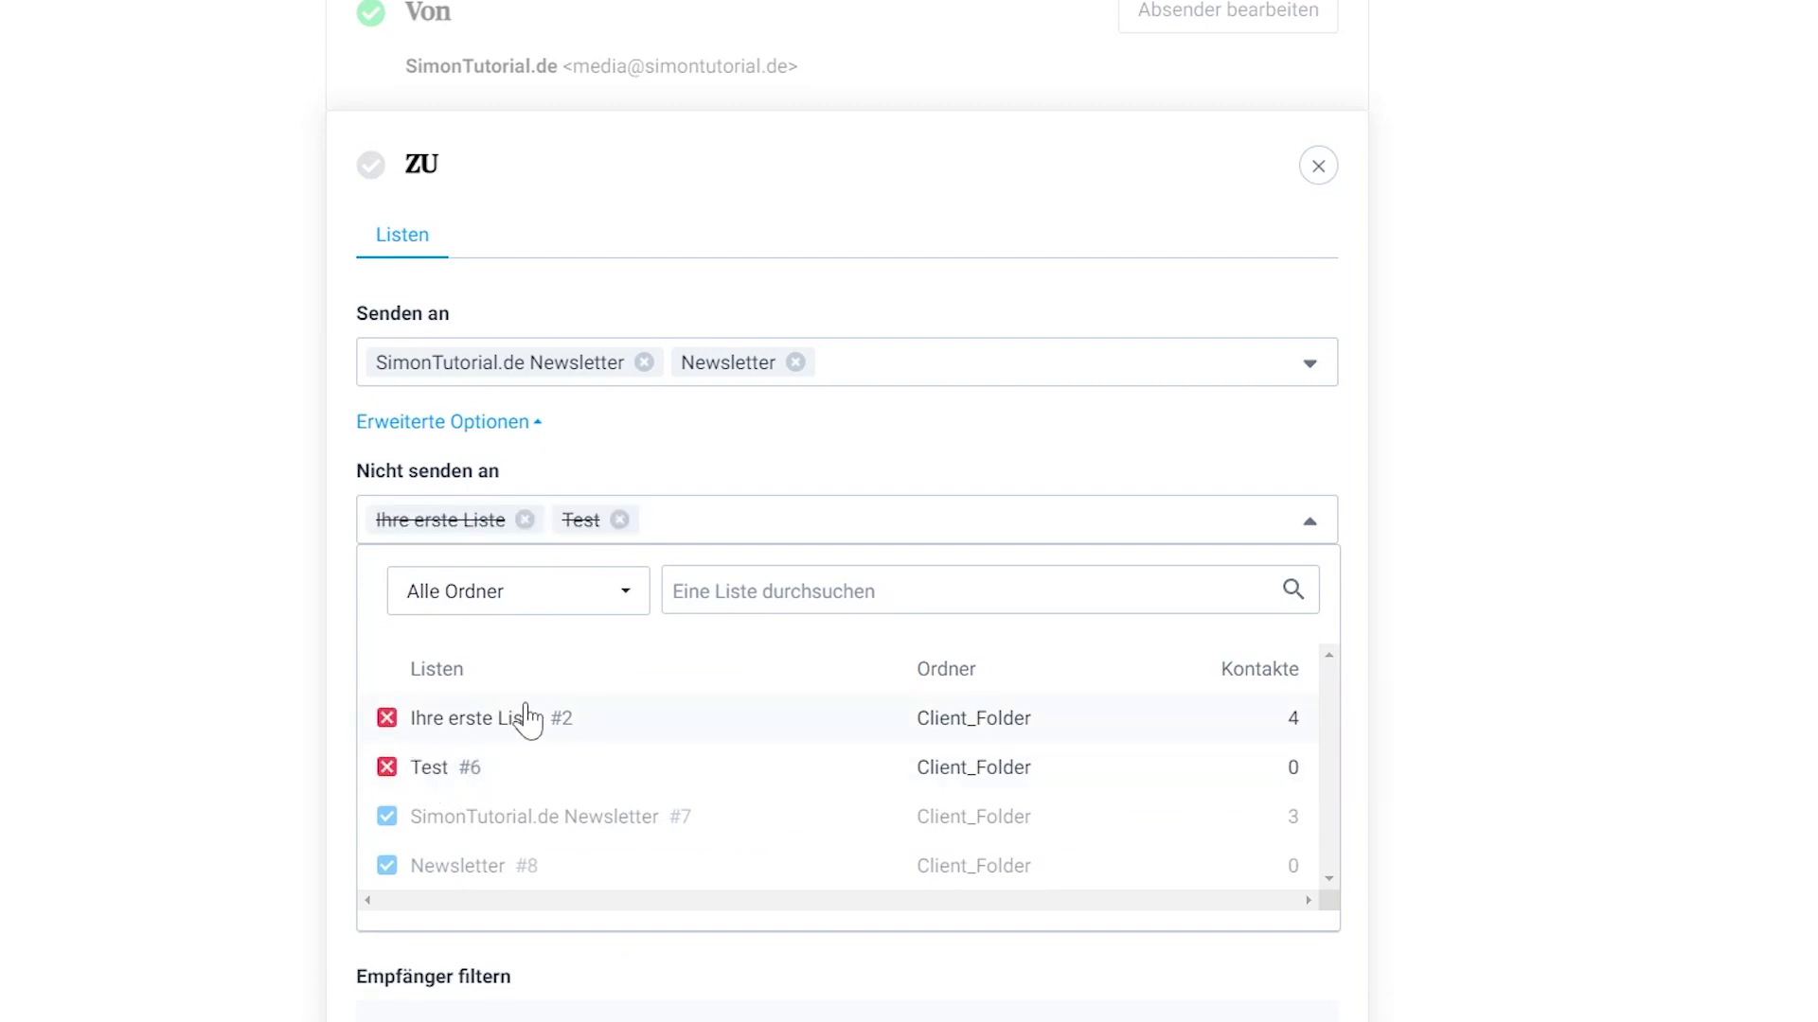
{"action": "left_click", "coordinate": [826, 475]}
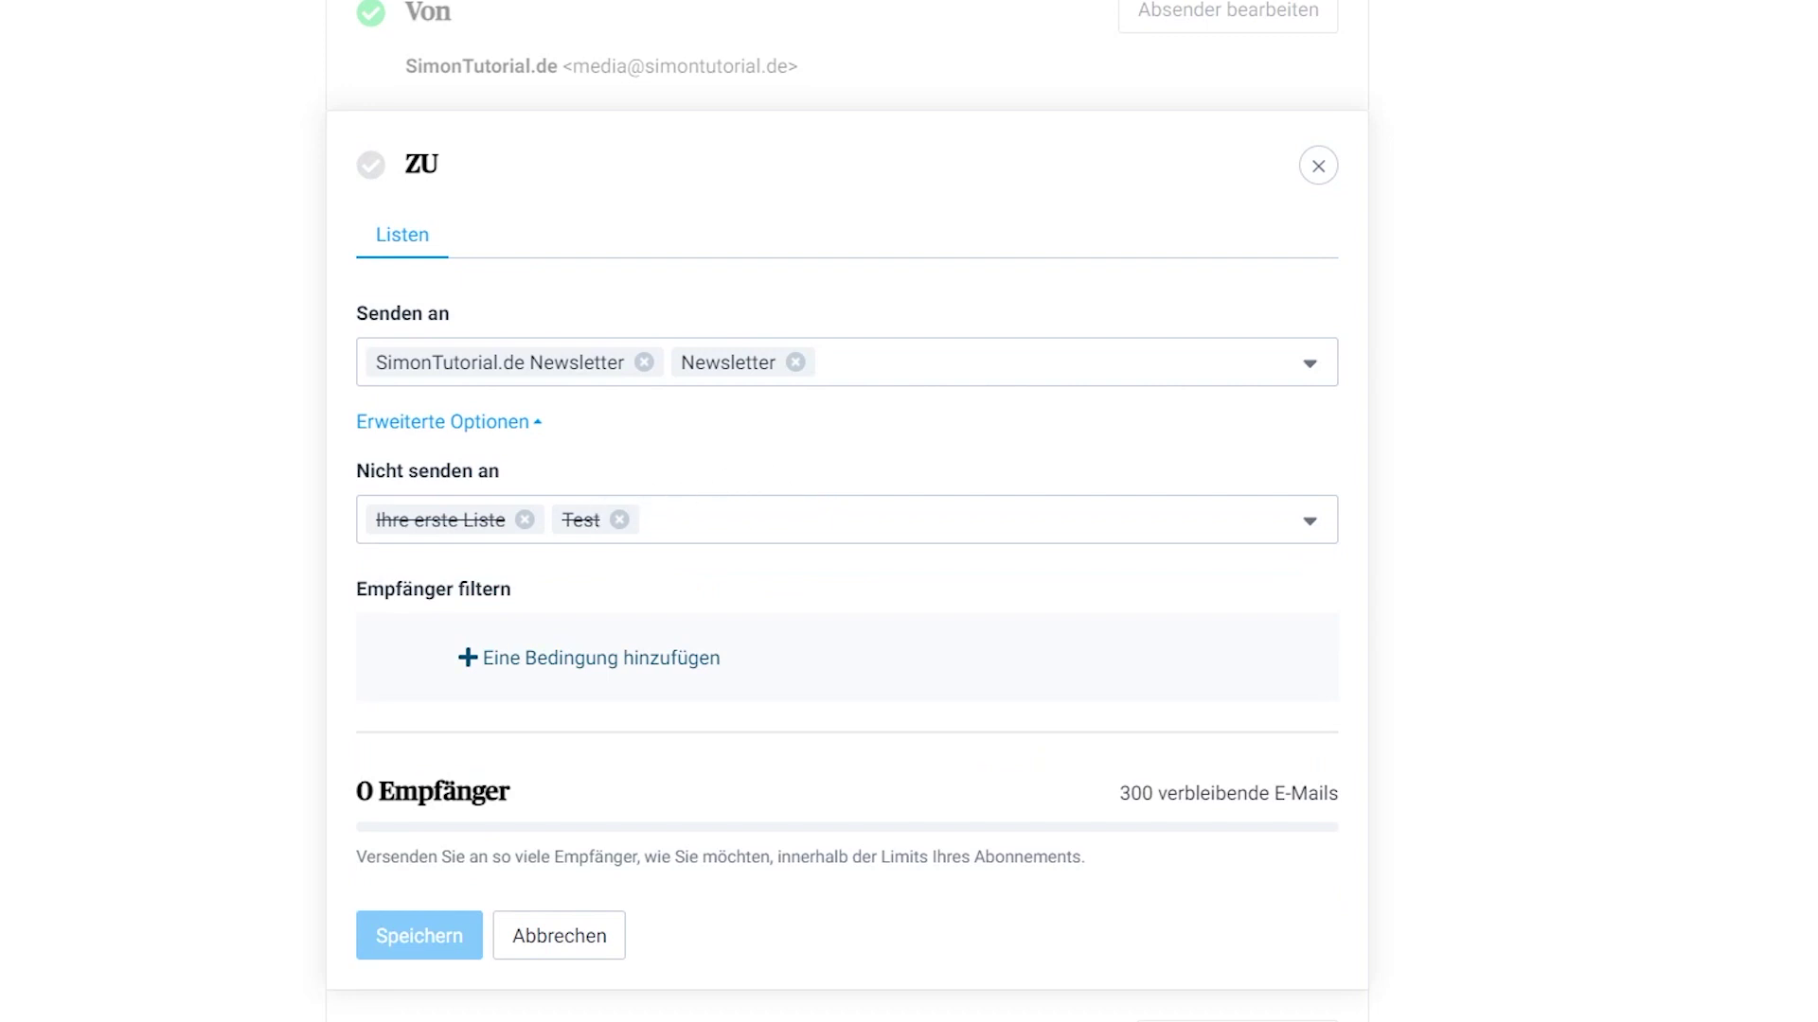
{"action": "left_click", "coordinate": [525, 520]}
{"action": "left_click", "coordinate": [434, 519]}
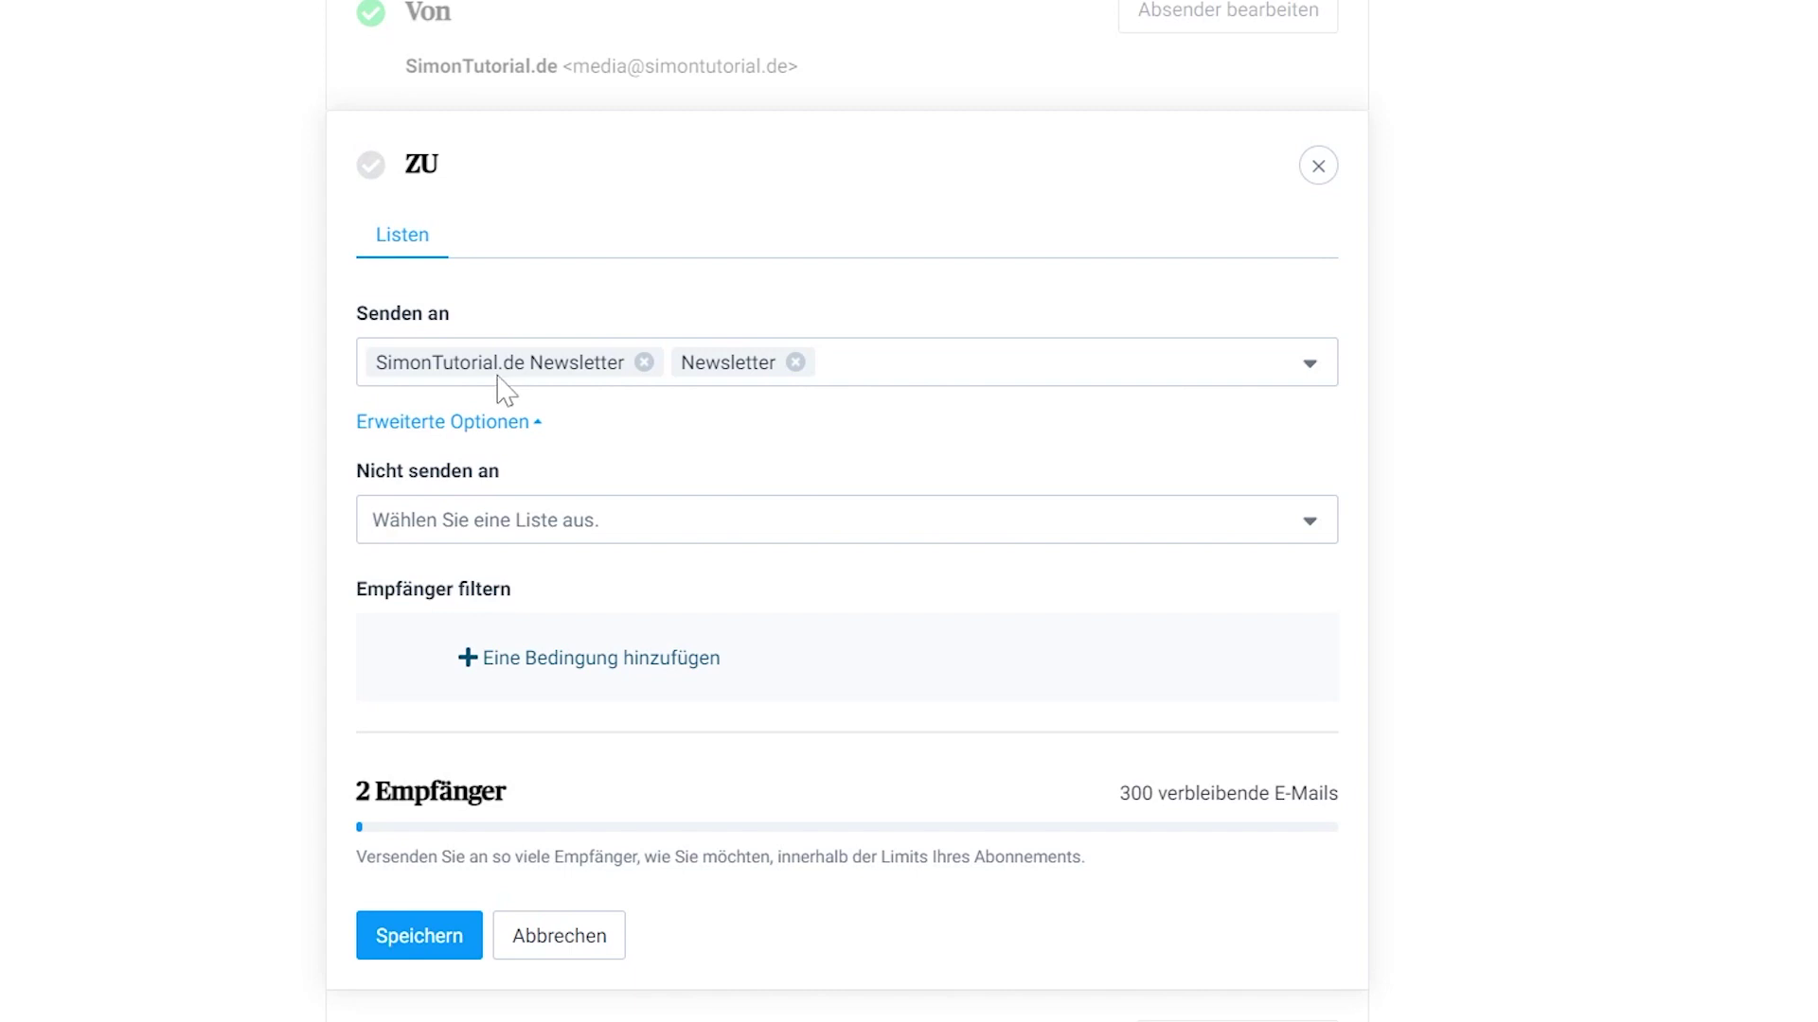
Save the campaign's recipient selection.
{"action": "left_click", "coordinate": [419, 935]}
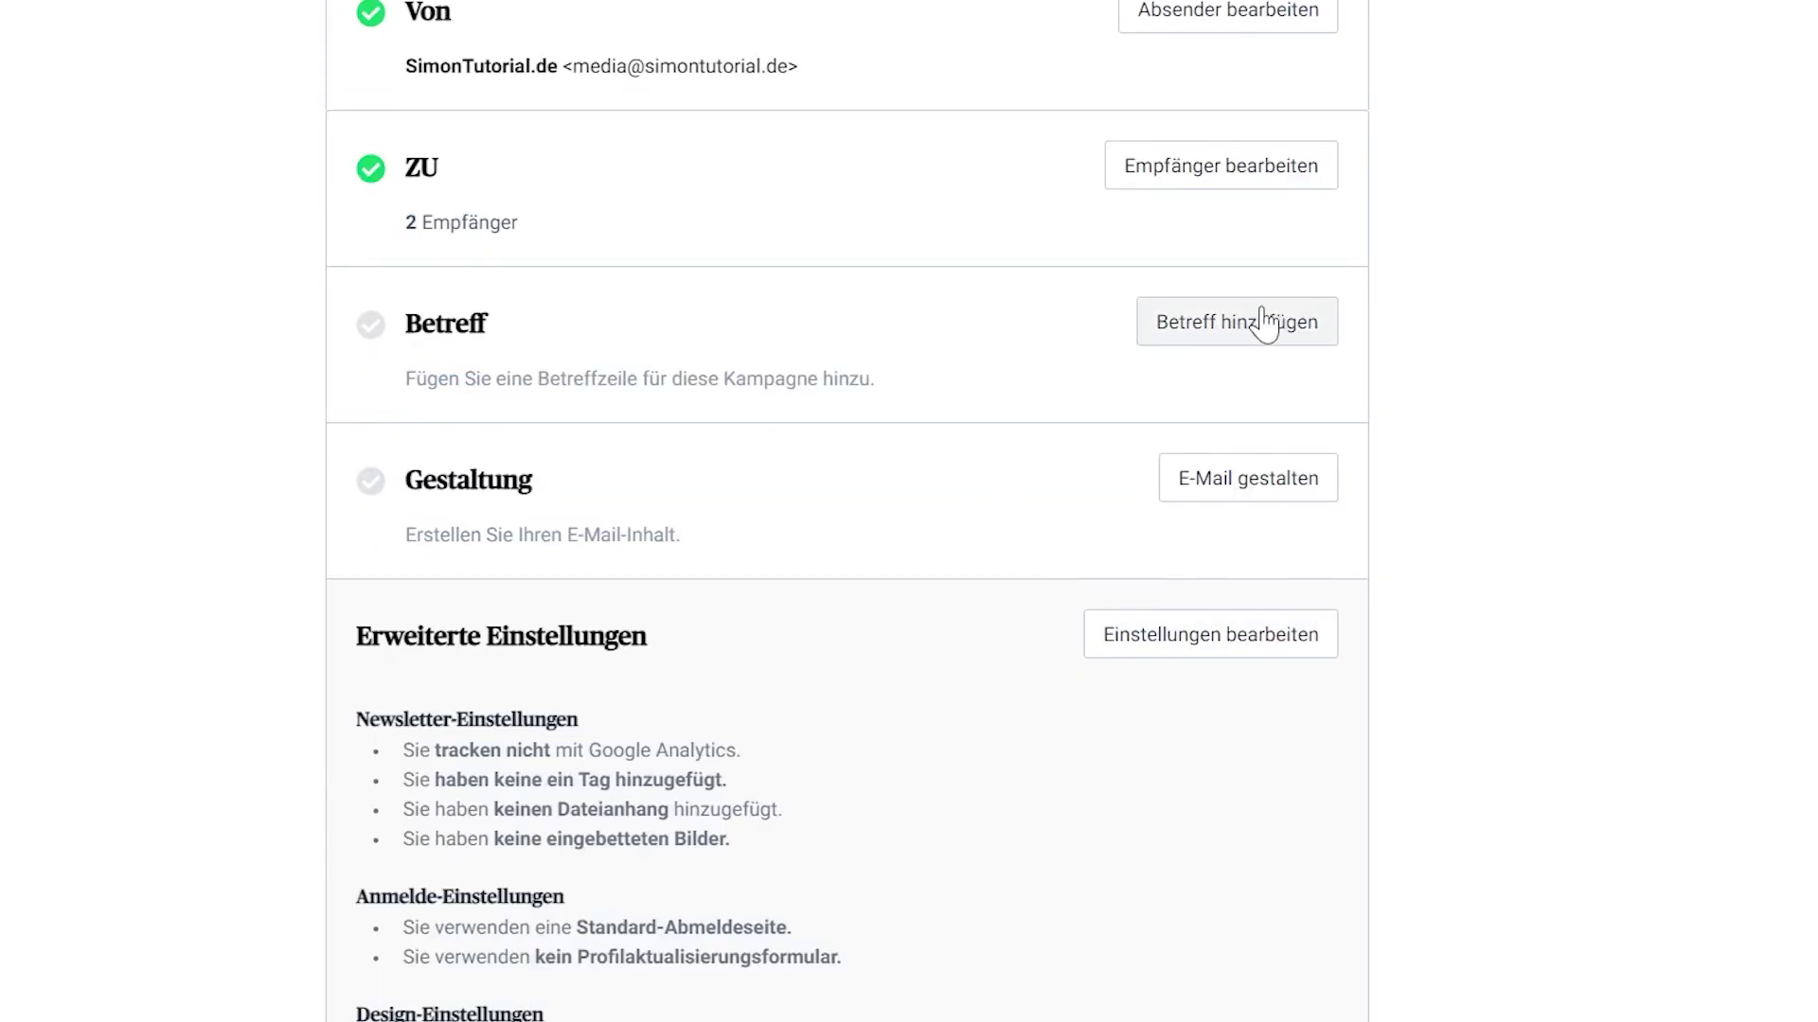
Save the subject line "Neue Tutorials zur Adobe Creative Cloud" with the preview text "Schau dir die neuen Grundkurse der Kreativprogramme an.".
{"action": "left_click", "coordinate": [1227, 334]}
{"action": "left_click", "coordinate": [599, 469]}
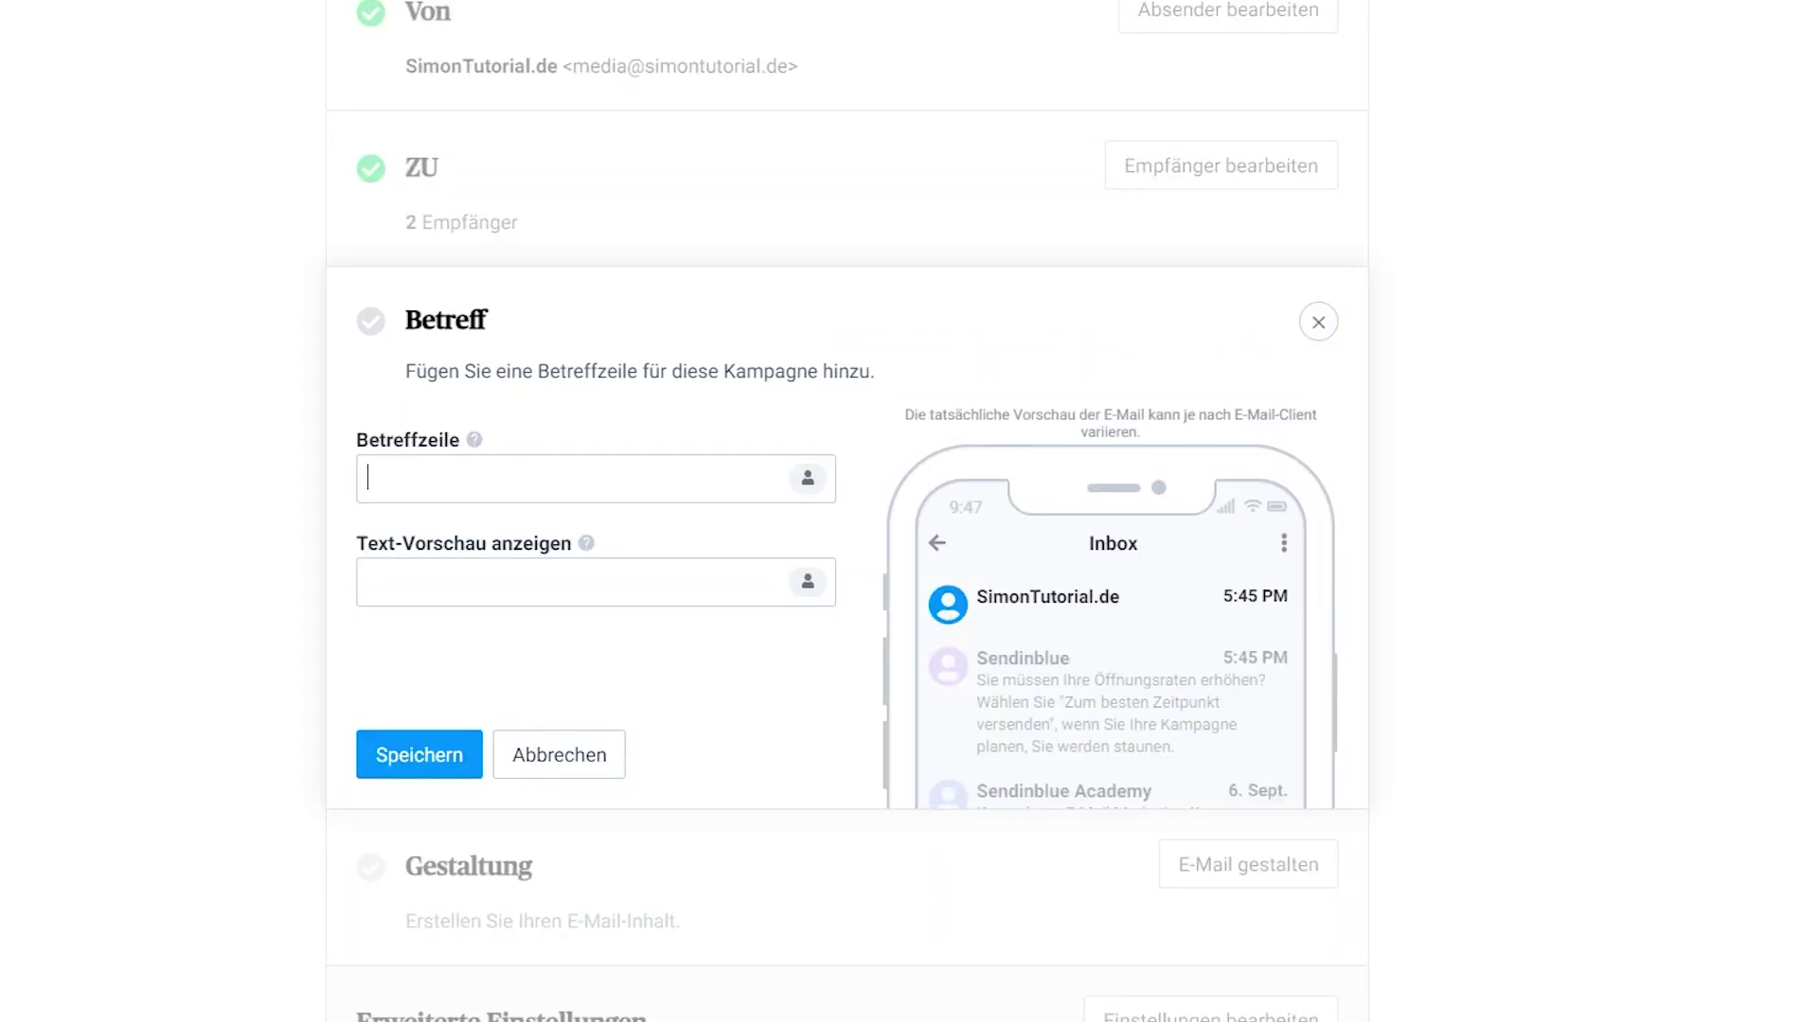
{"action": "type", "text": "Neue "}
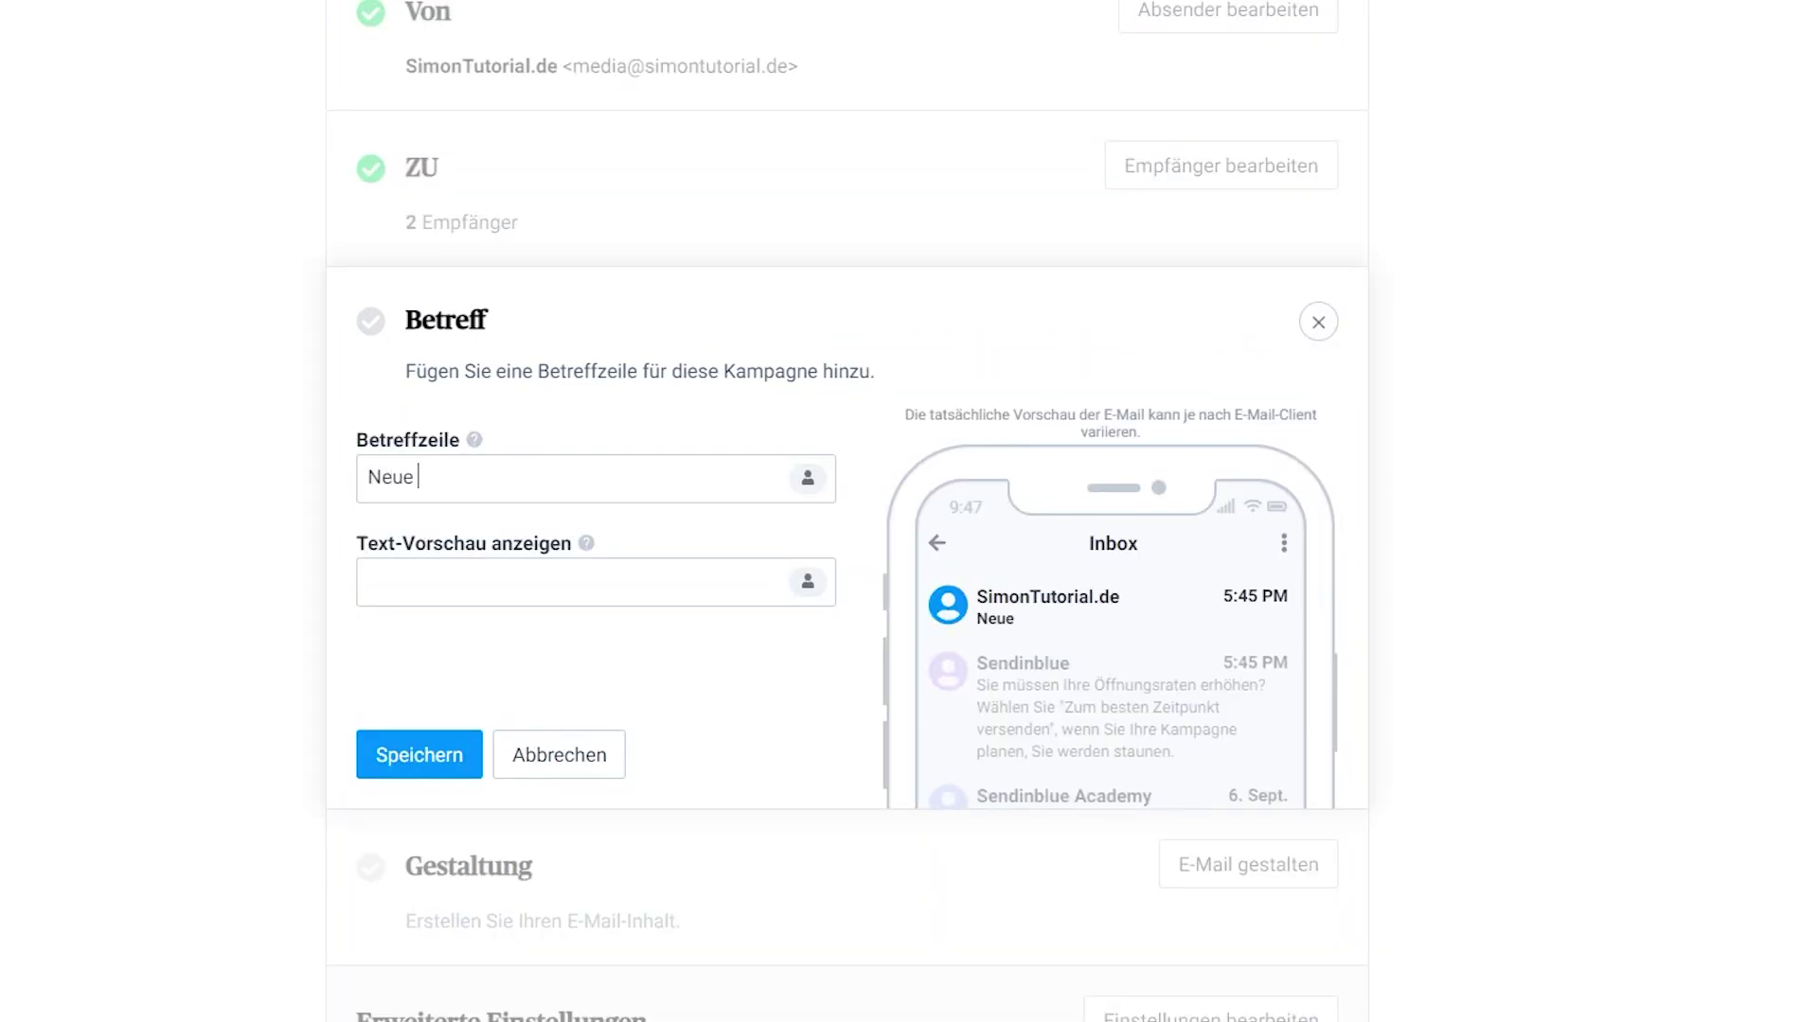
{"action": "type", "text": "Tutorials zu "}
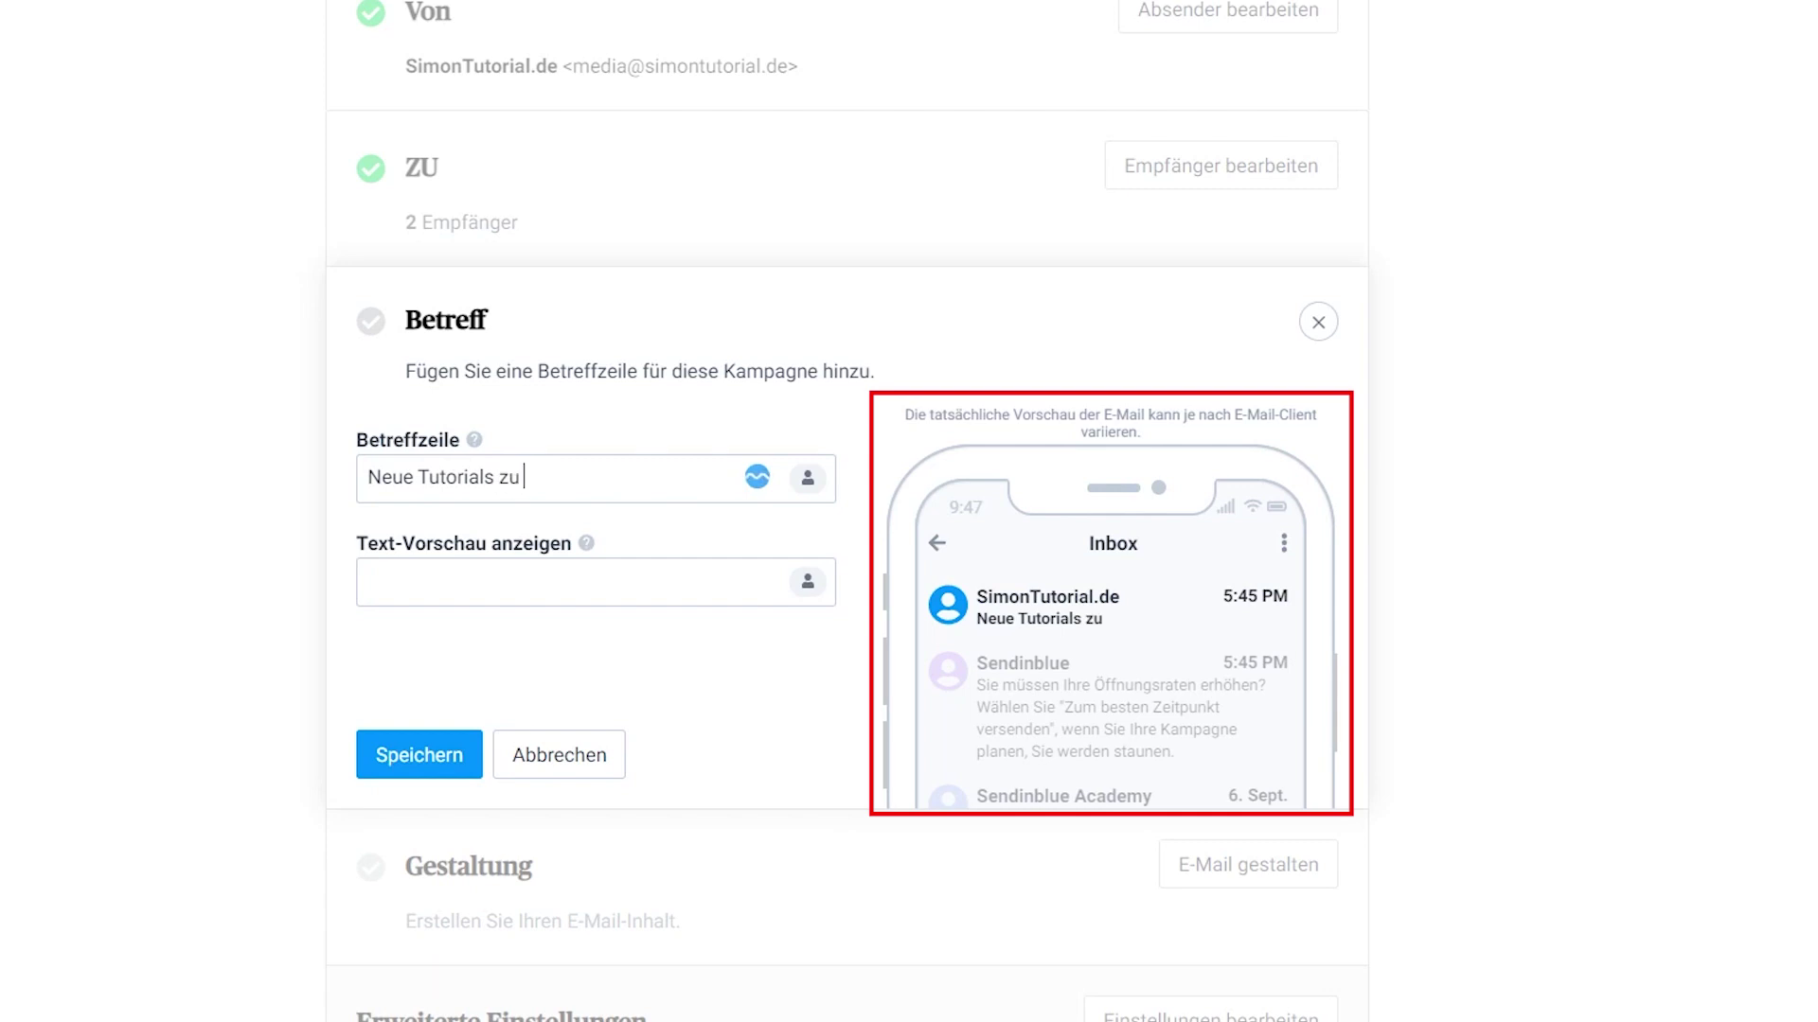
{"action": "type", "text": "Adobe"}
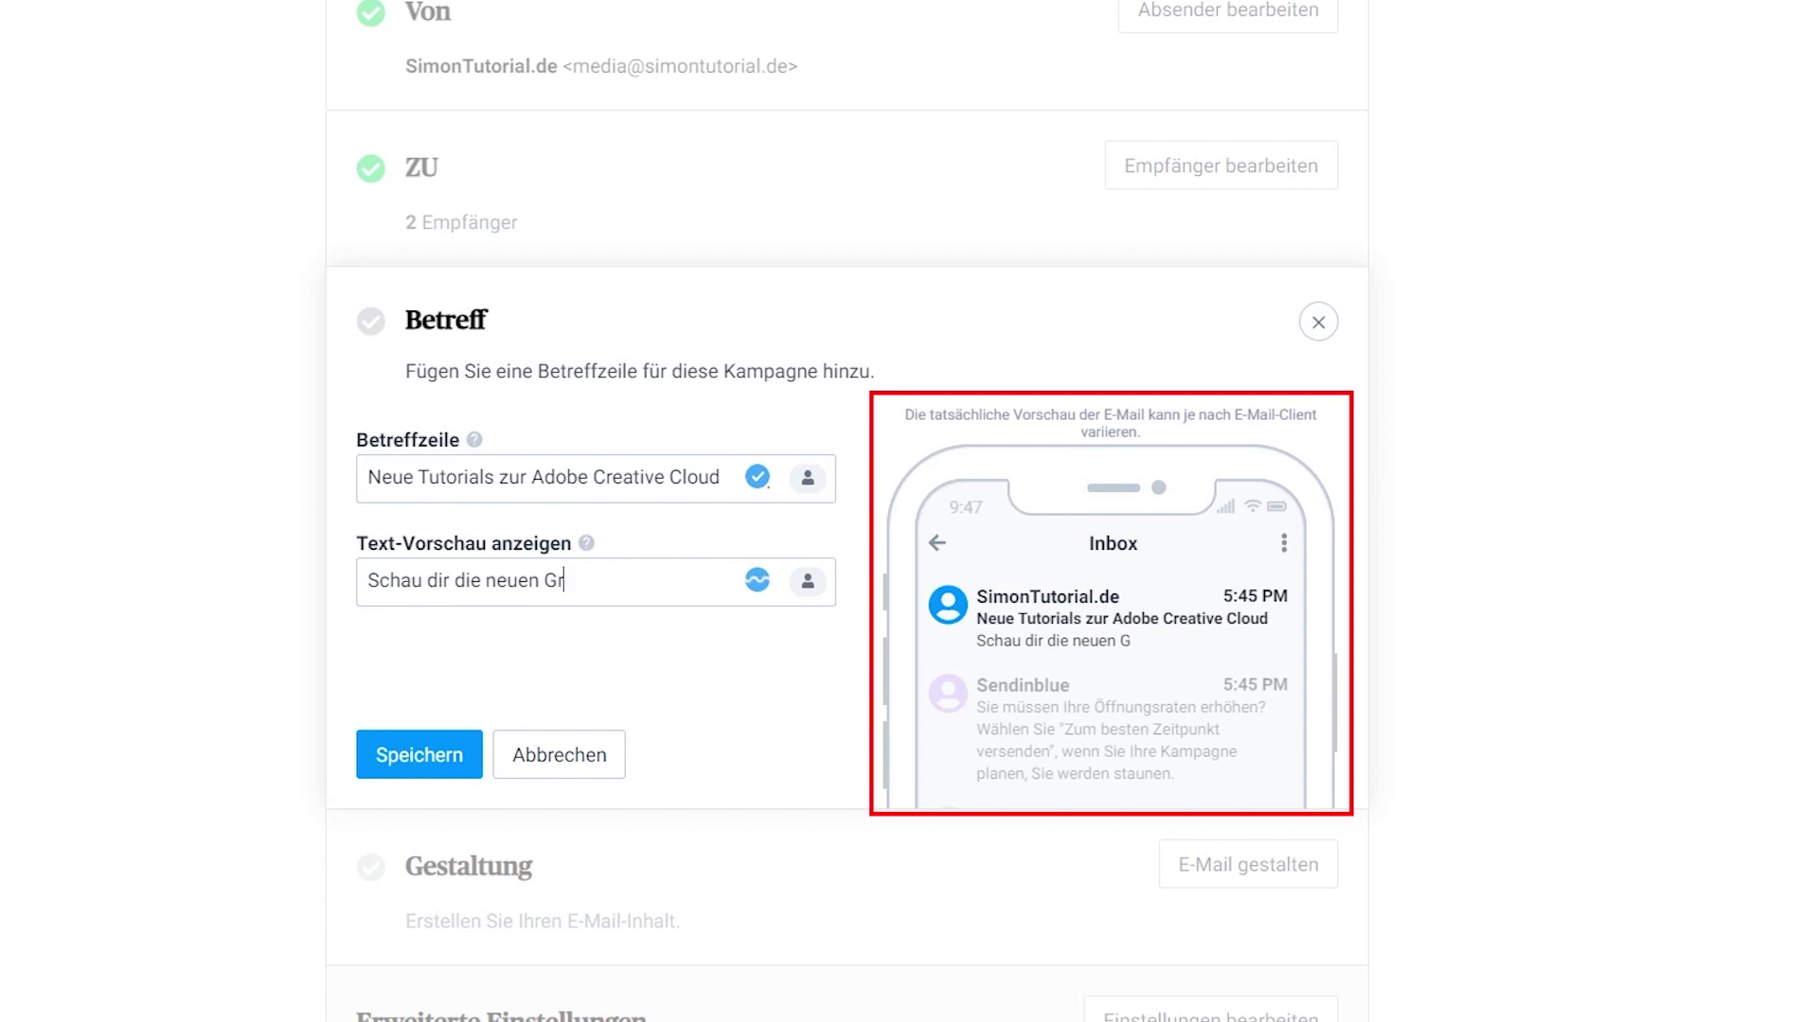
{"action": "type", "text": "ndkurs"}
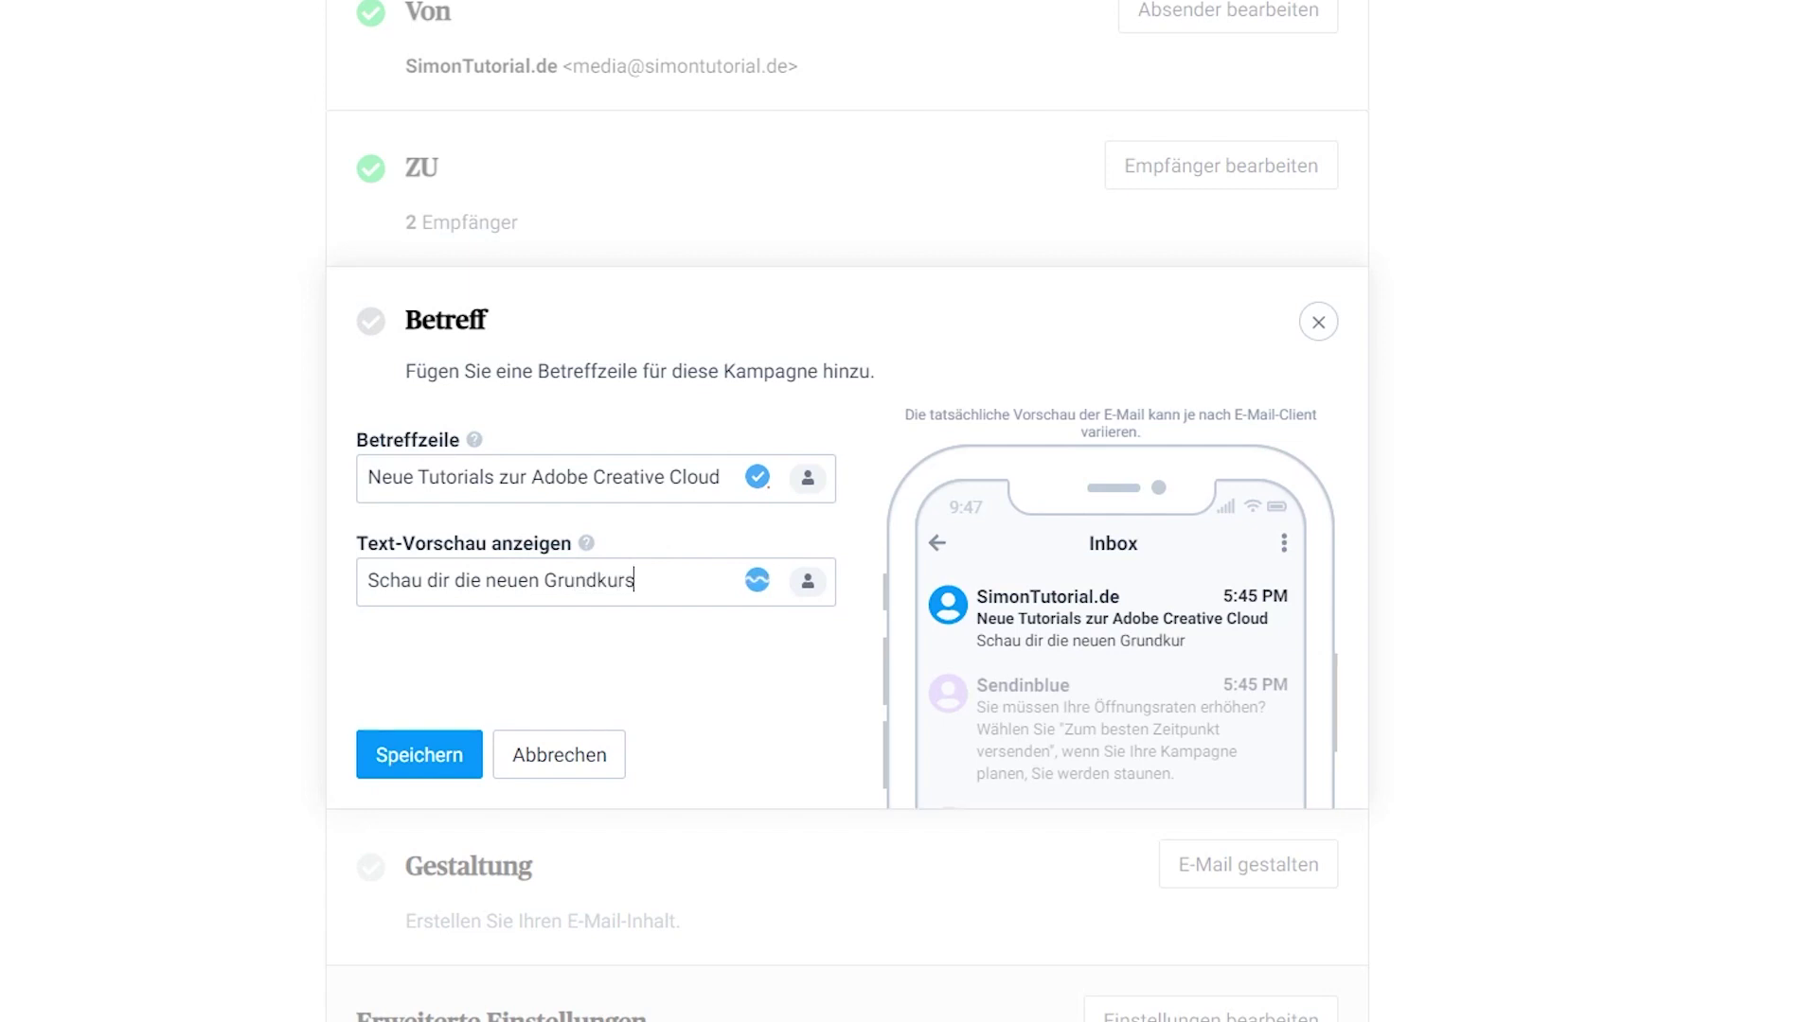
{"action": "type", "text": "e der Kreati"}
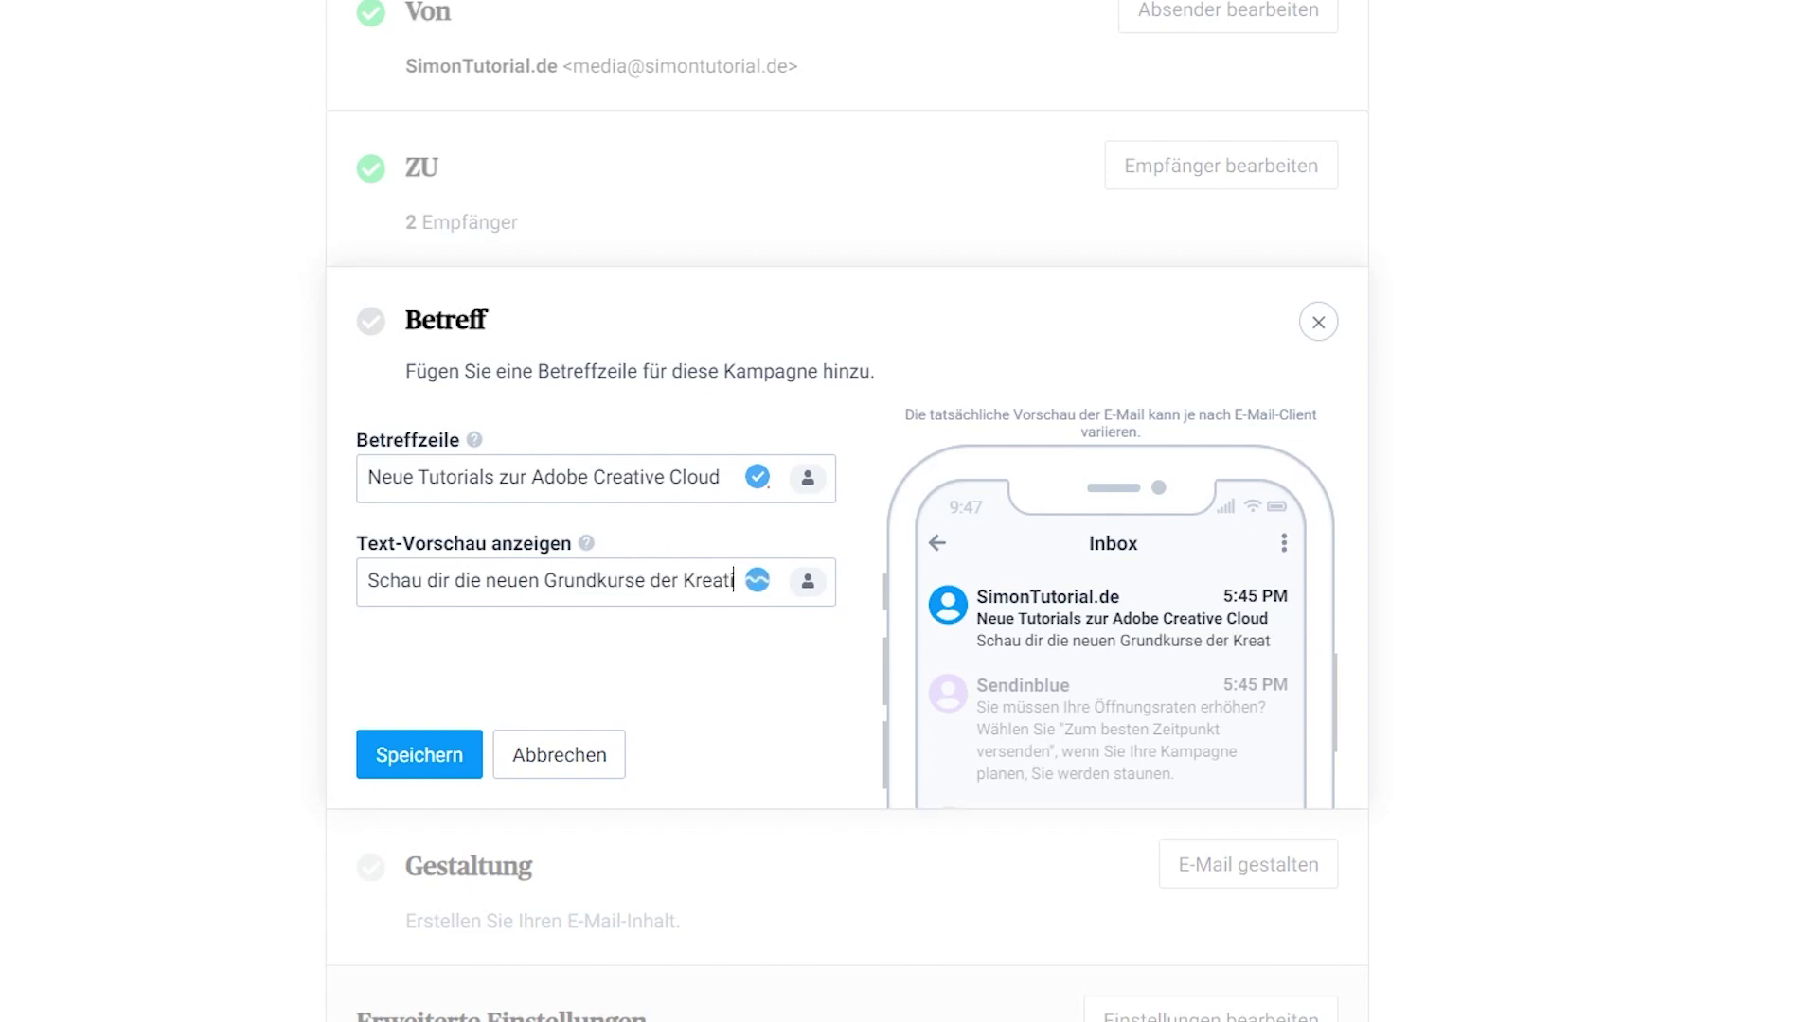
{"action": "type", "text": "vprogramme an"}
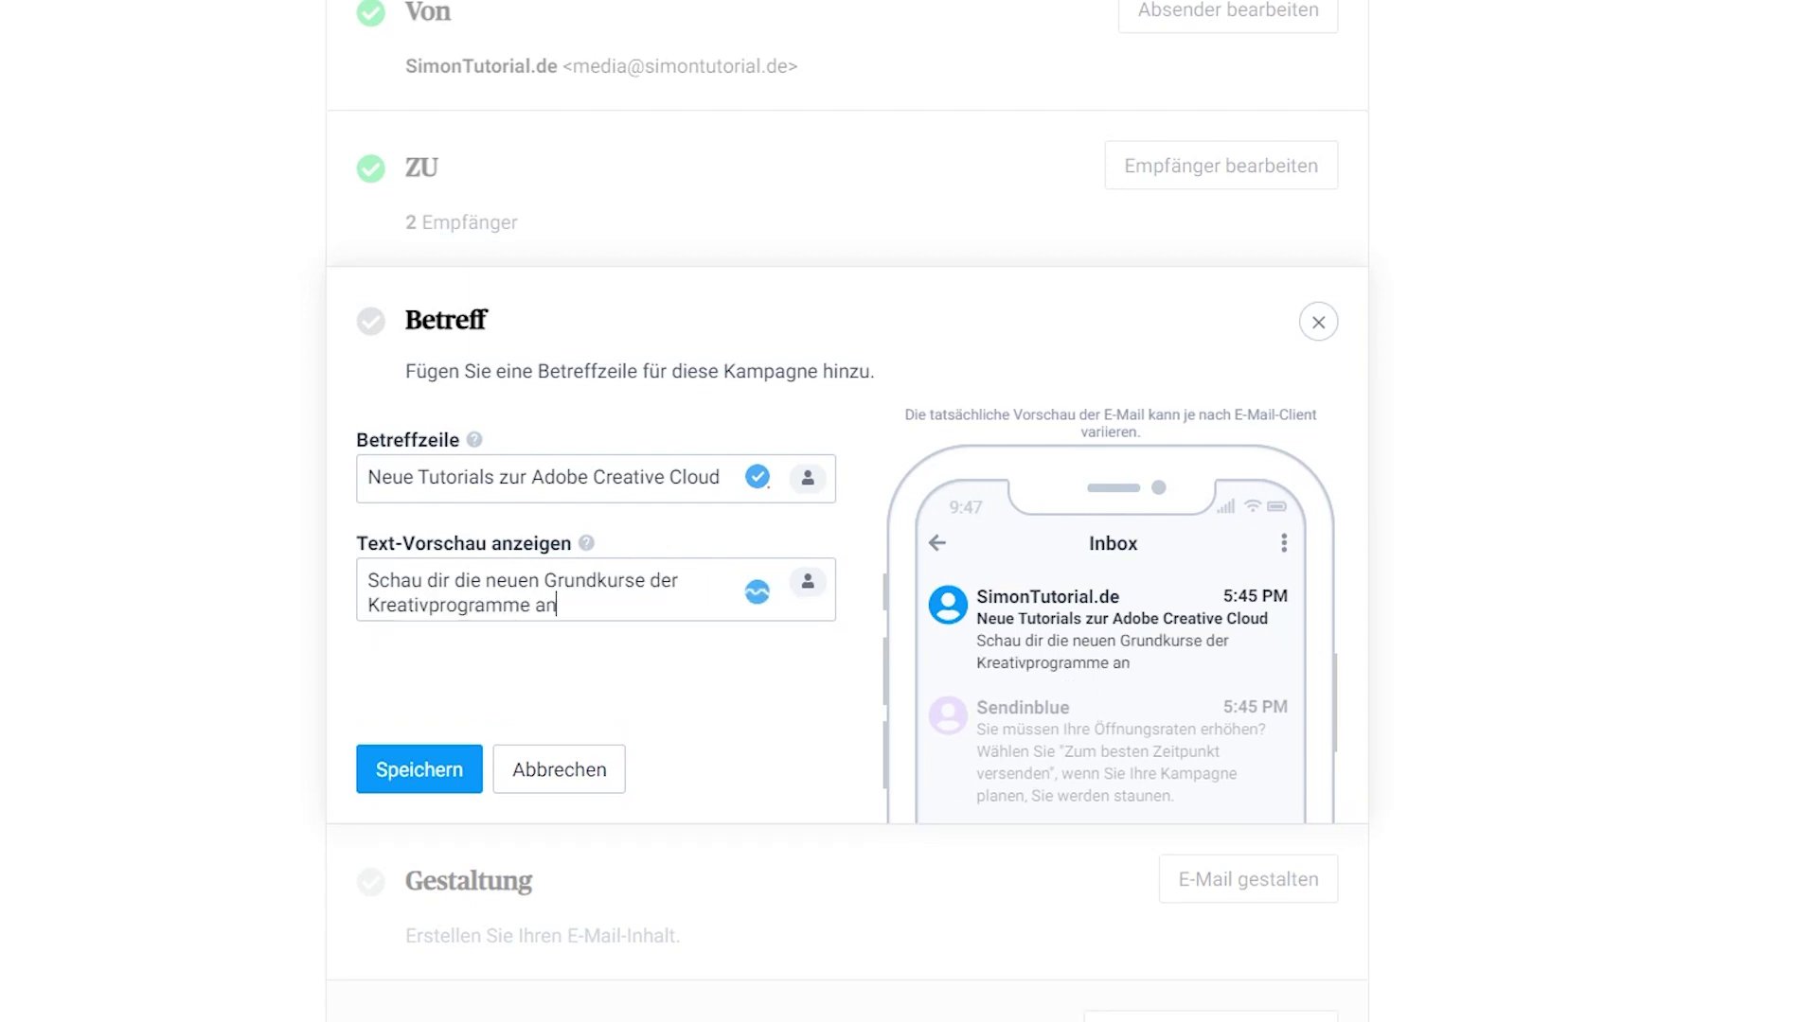
{"action": "type", "text": "."}
{"action": "left_click", "coordinate": [409, 769]}
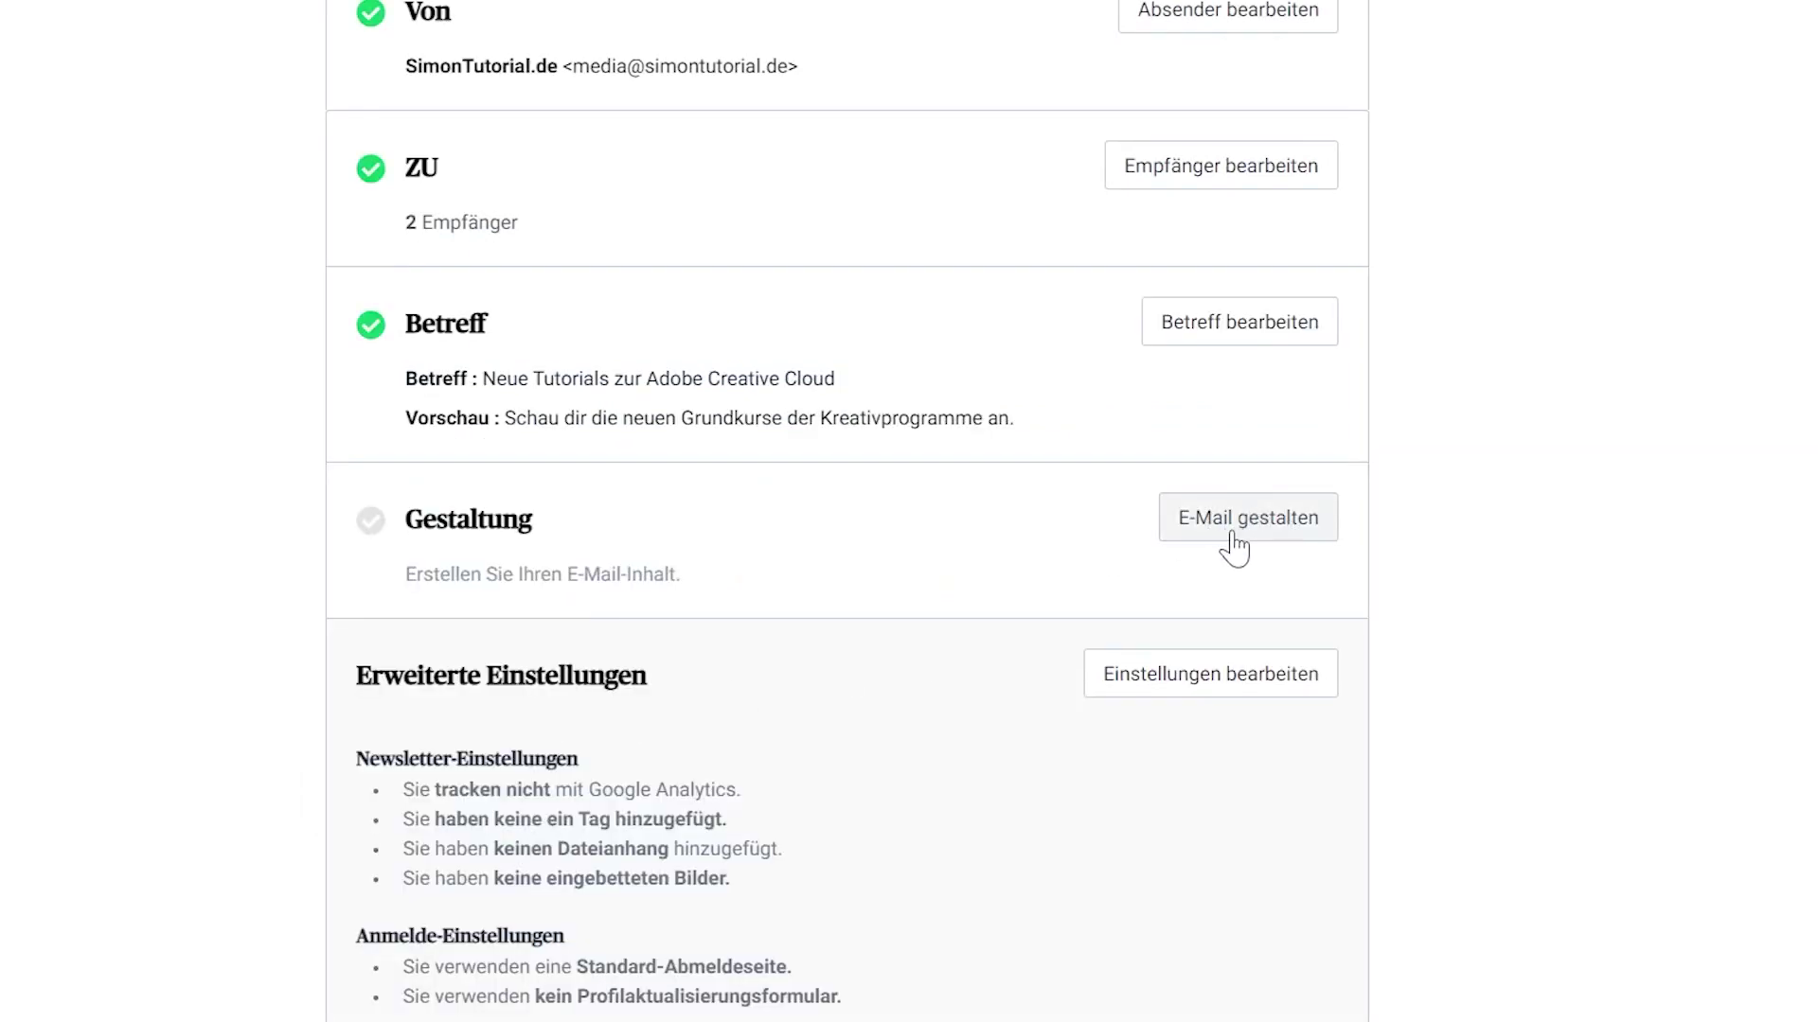
Open the e-mail design and look through the template gallery, own templates, past campaigns and template coding options.
{"action": "left_click", "coordinate": [1260, 536]}
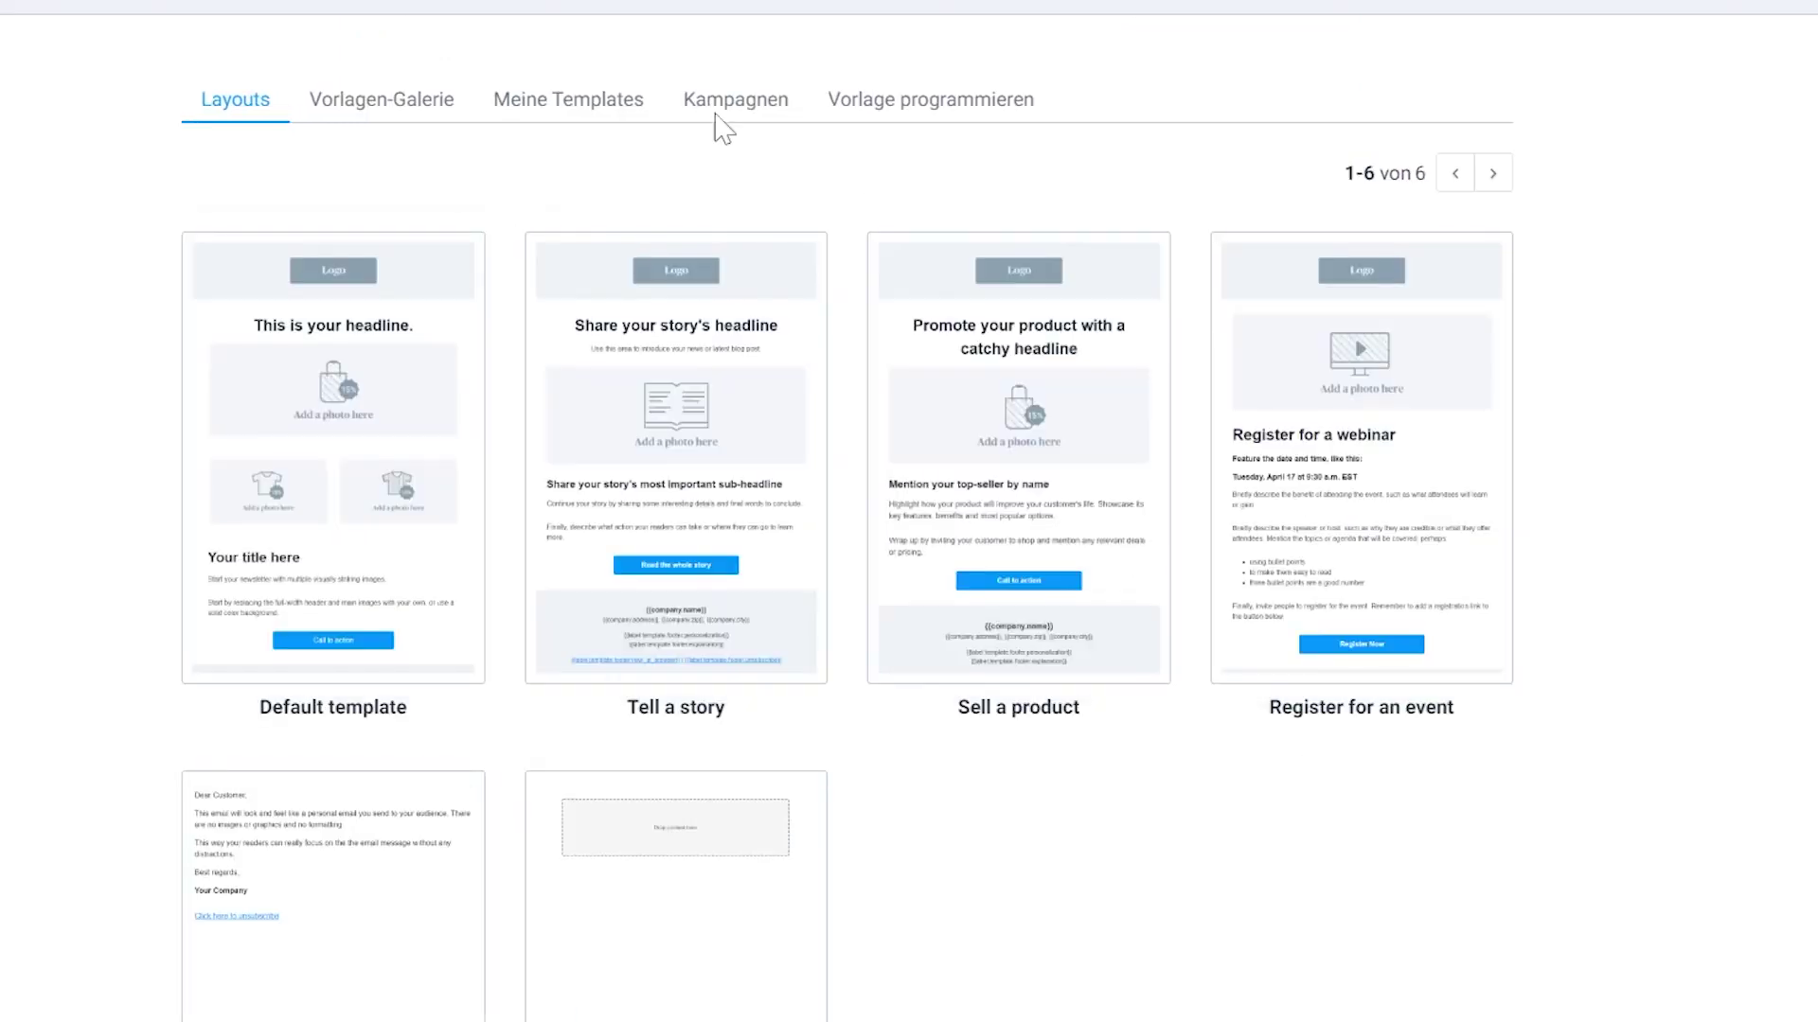
{"action": "left_click", "coordinate": [384, 109]}
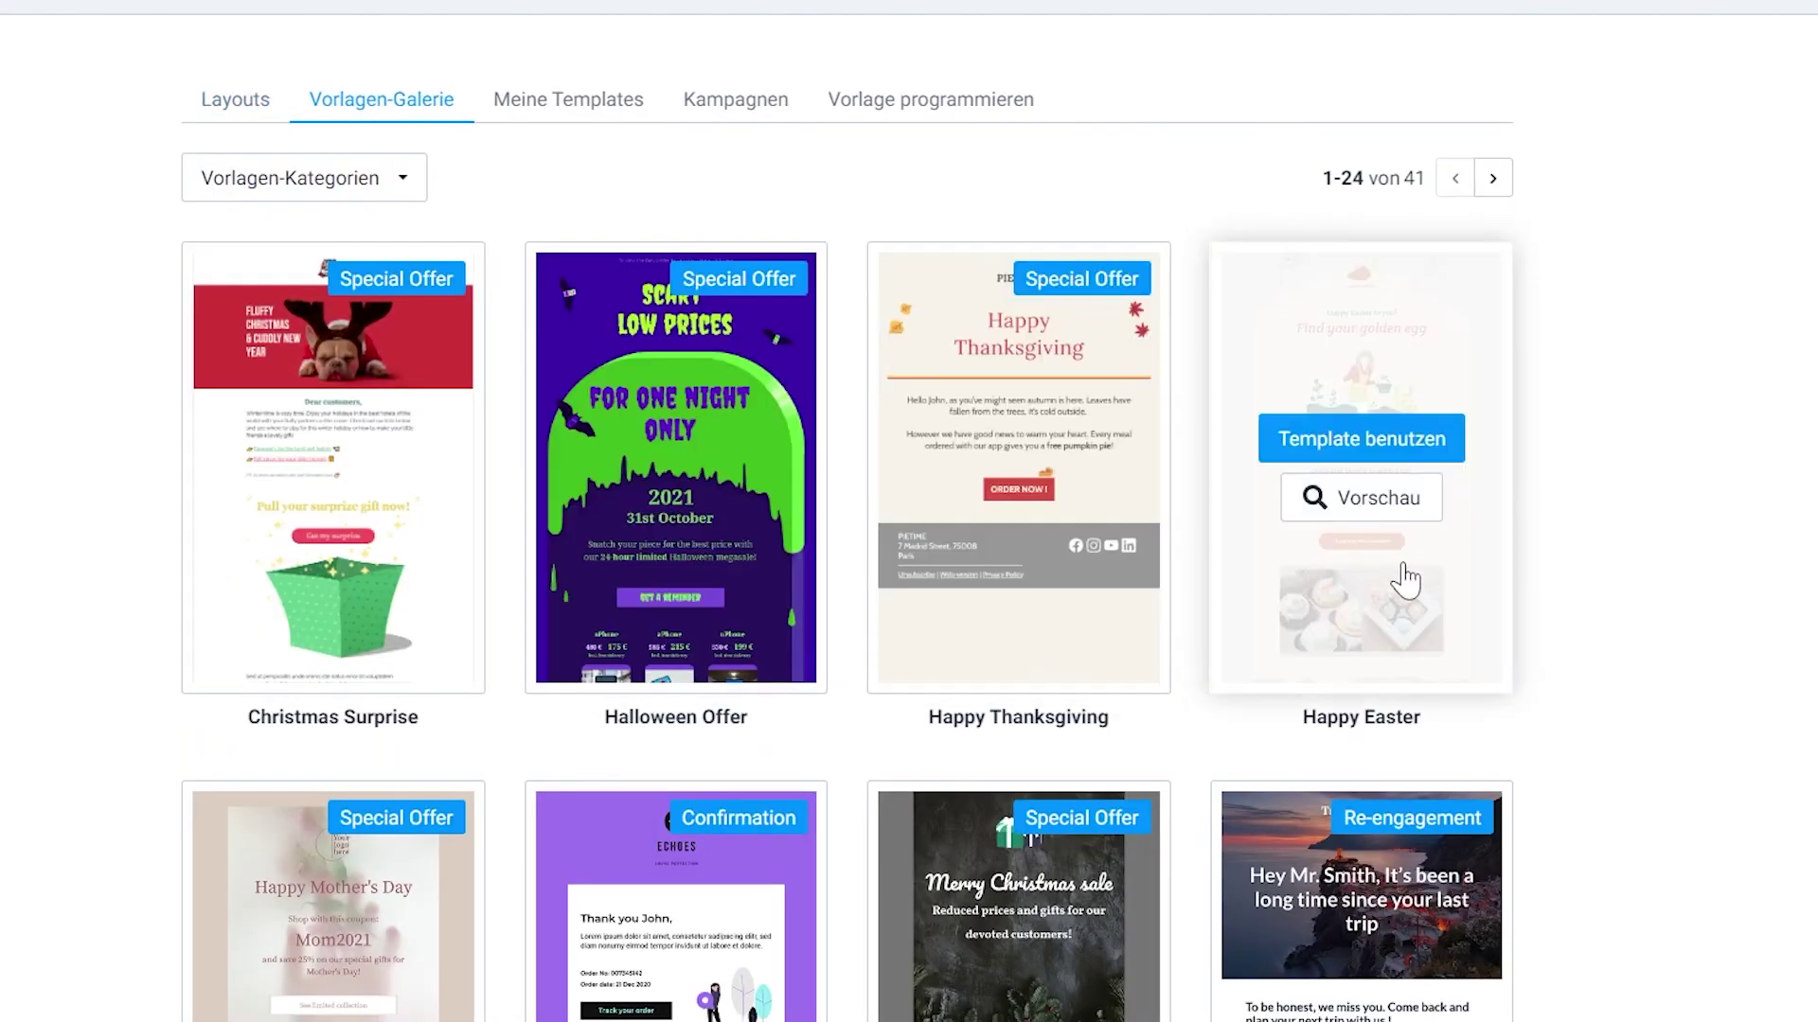
{"action": "left_click", "coordinate": [236, 112]}
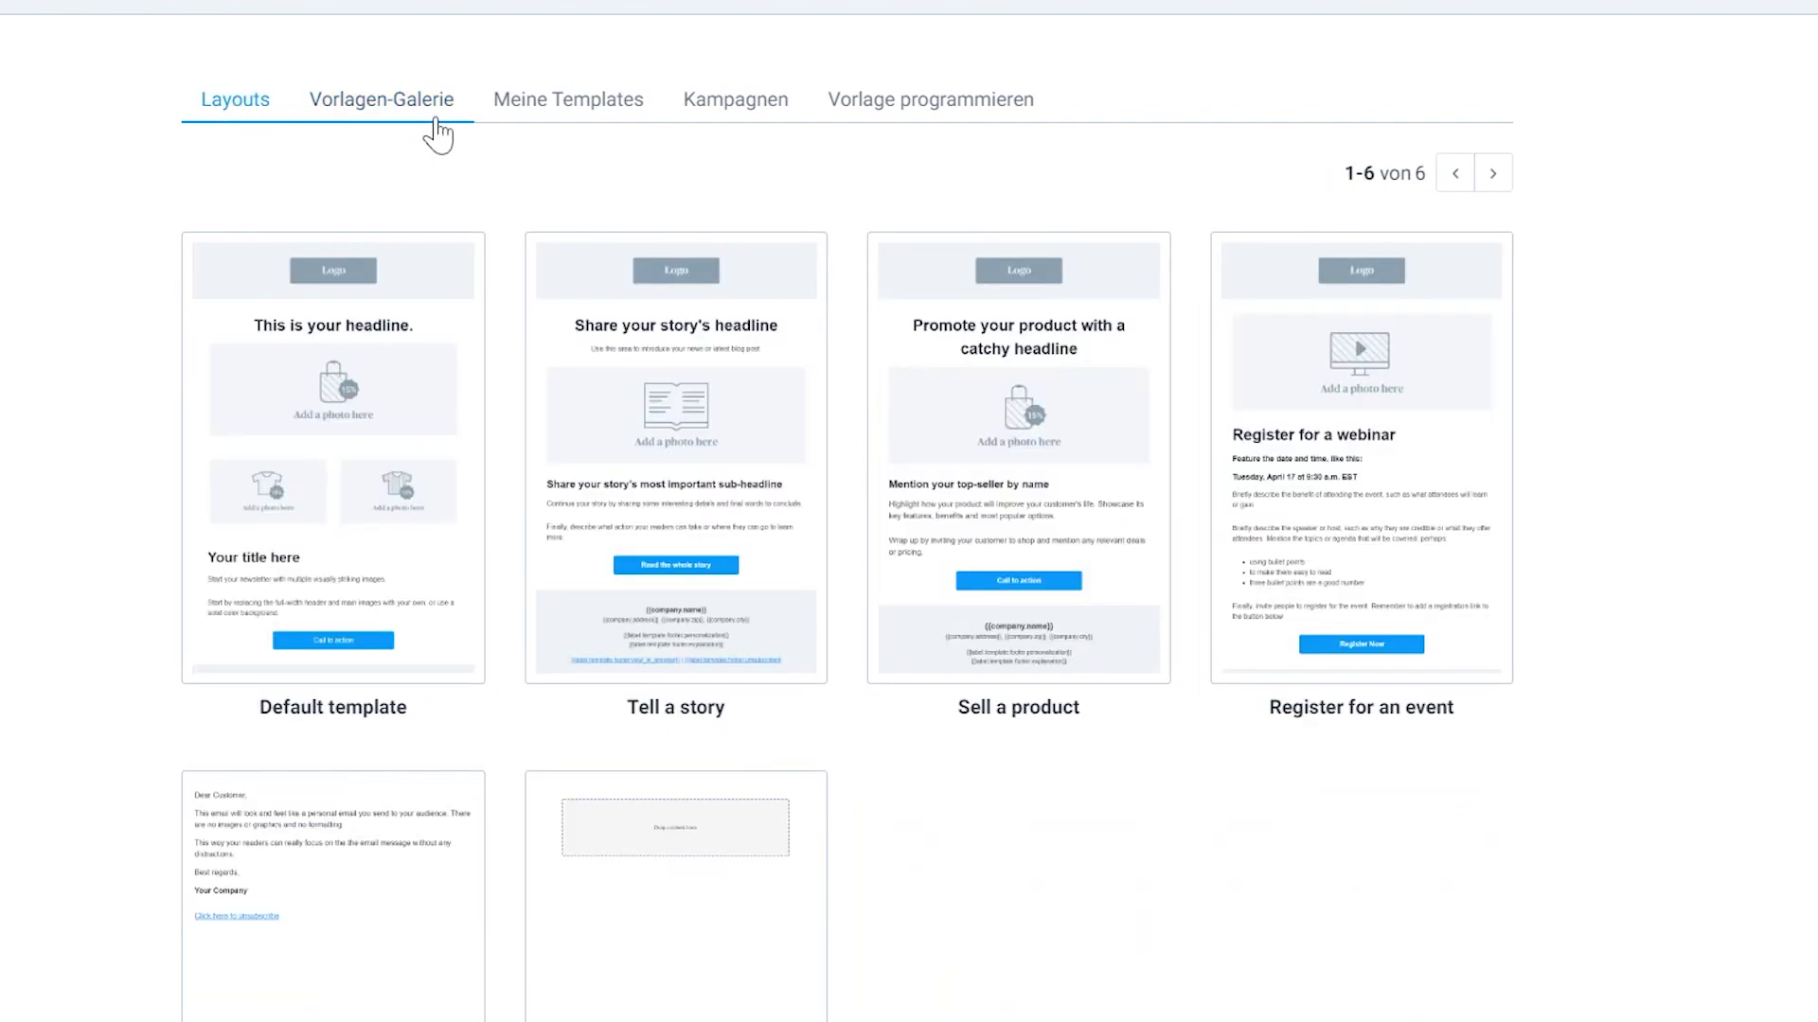
{"action": "left_click", "coordinate": [595, 113]}
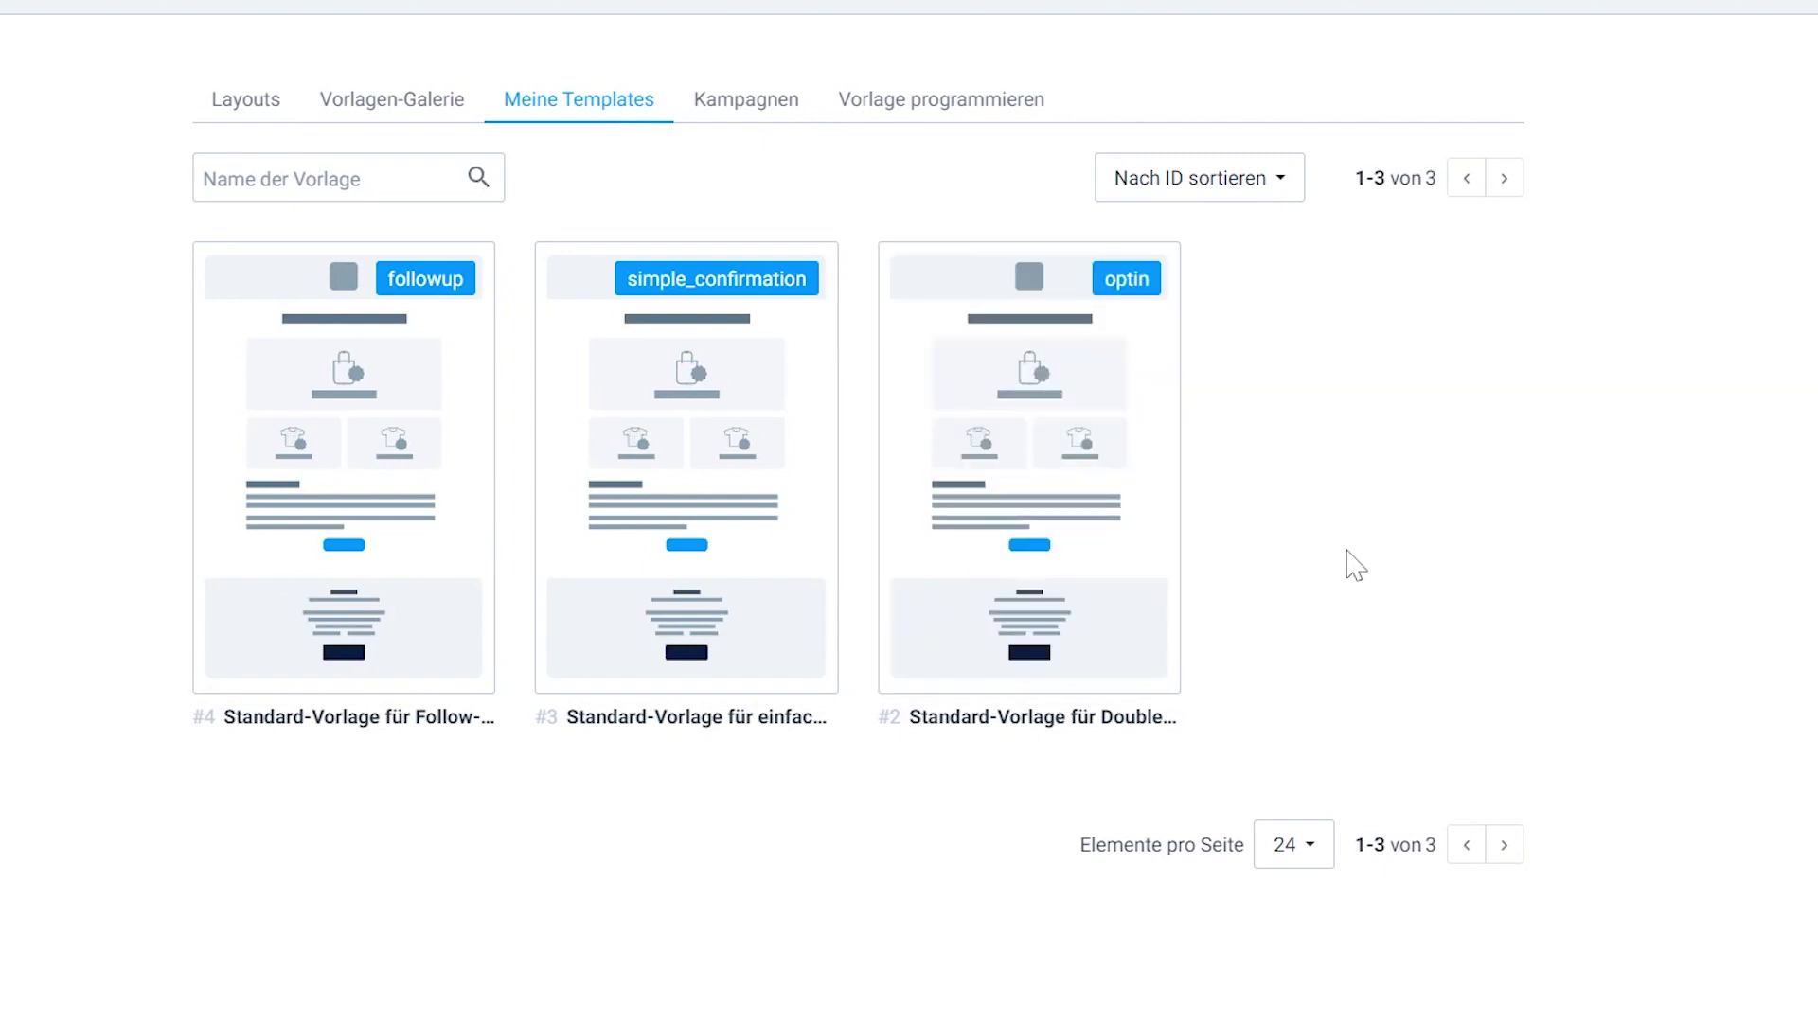
{"action": "left_click", "coordinate": [781, 106]}
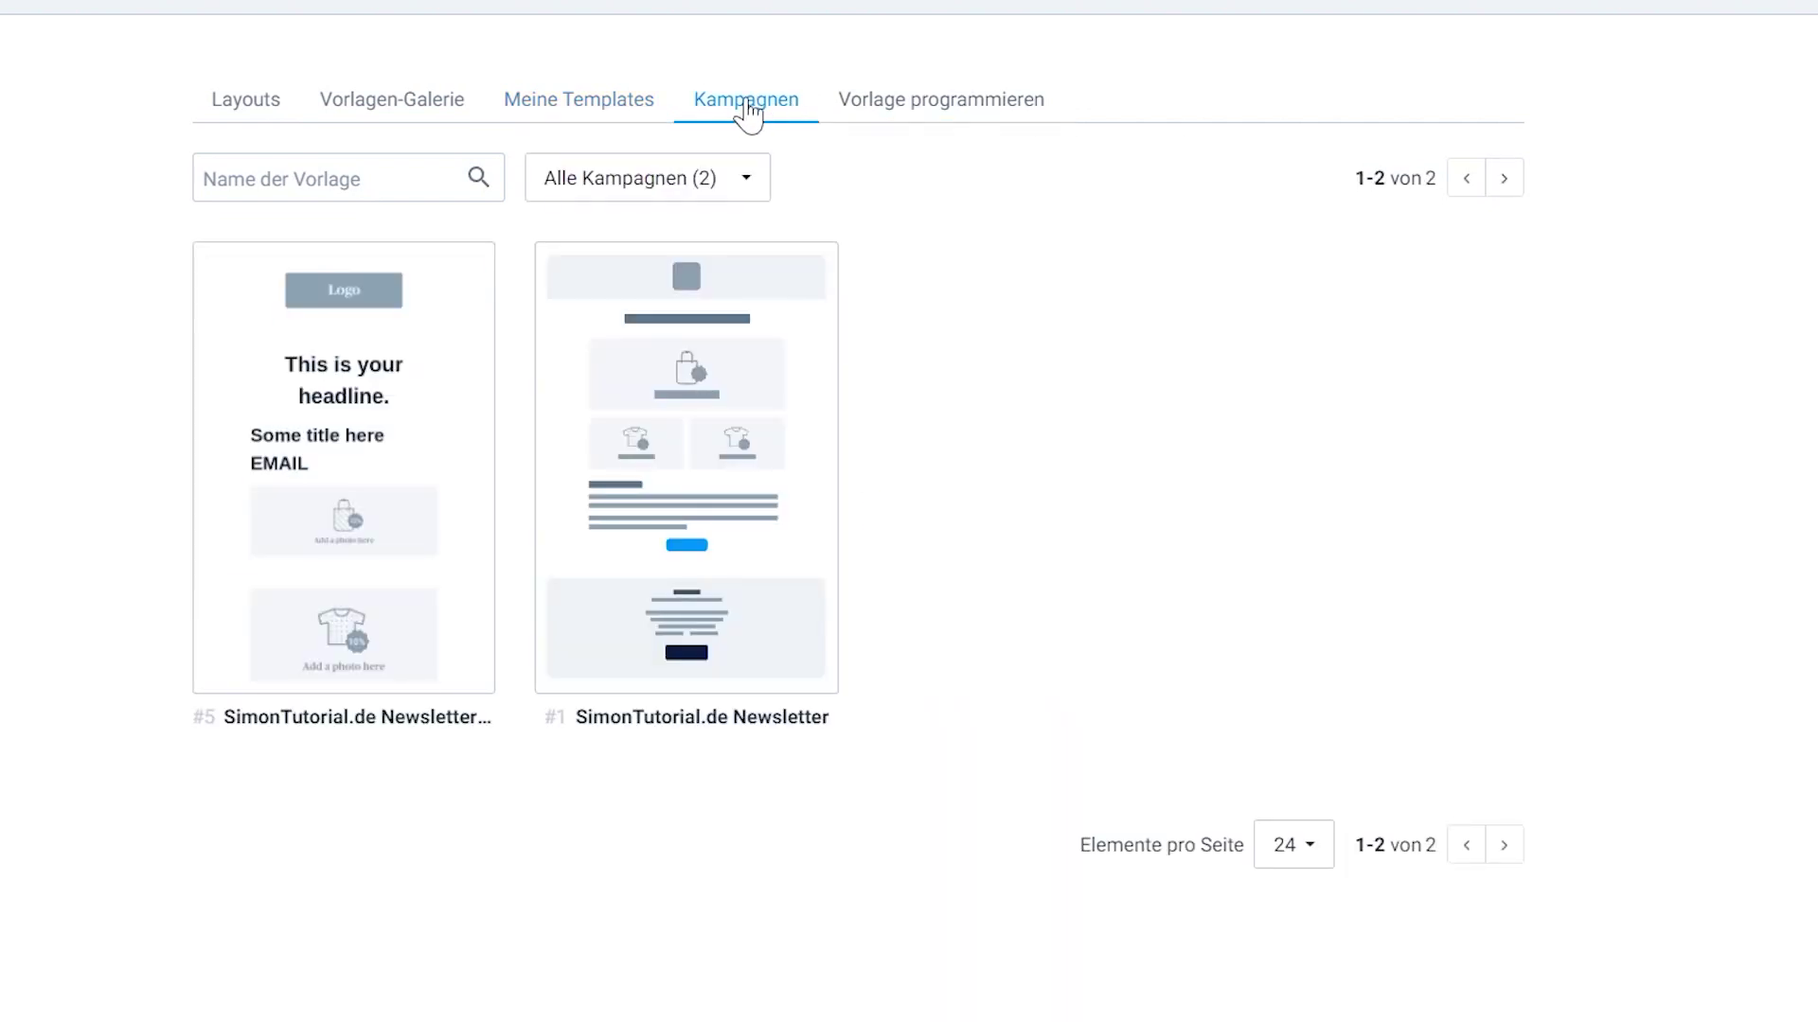
{"action": "left_click", "coordinate": [941, 102]}
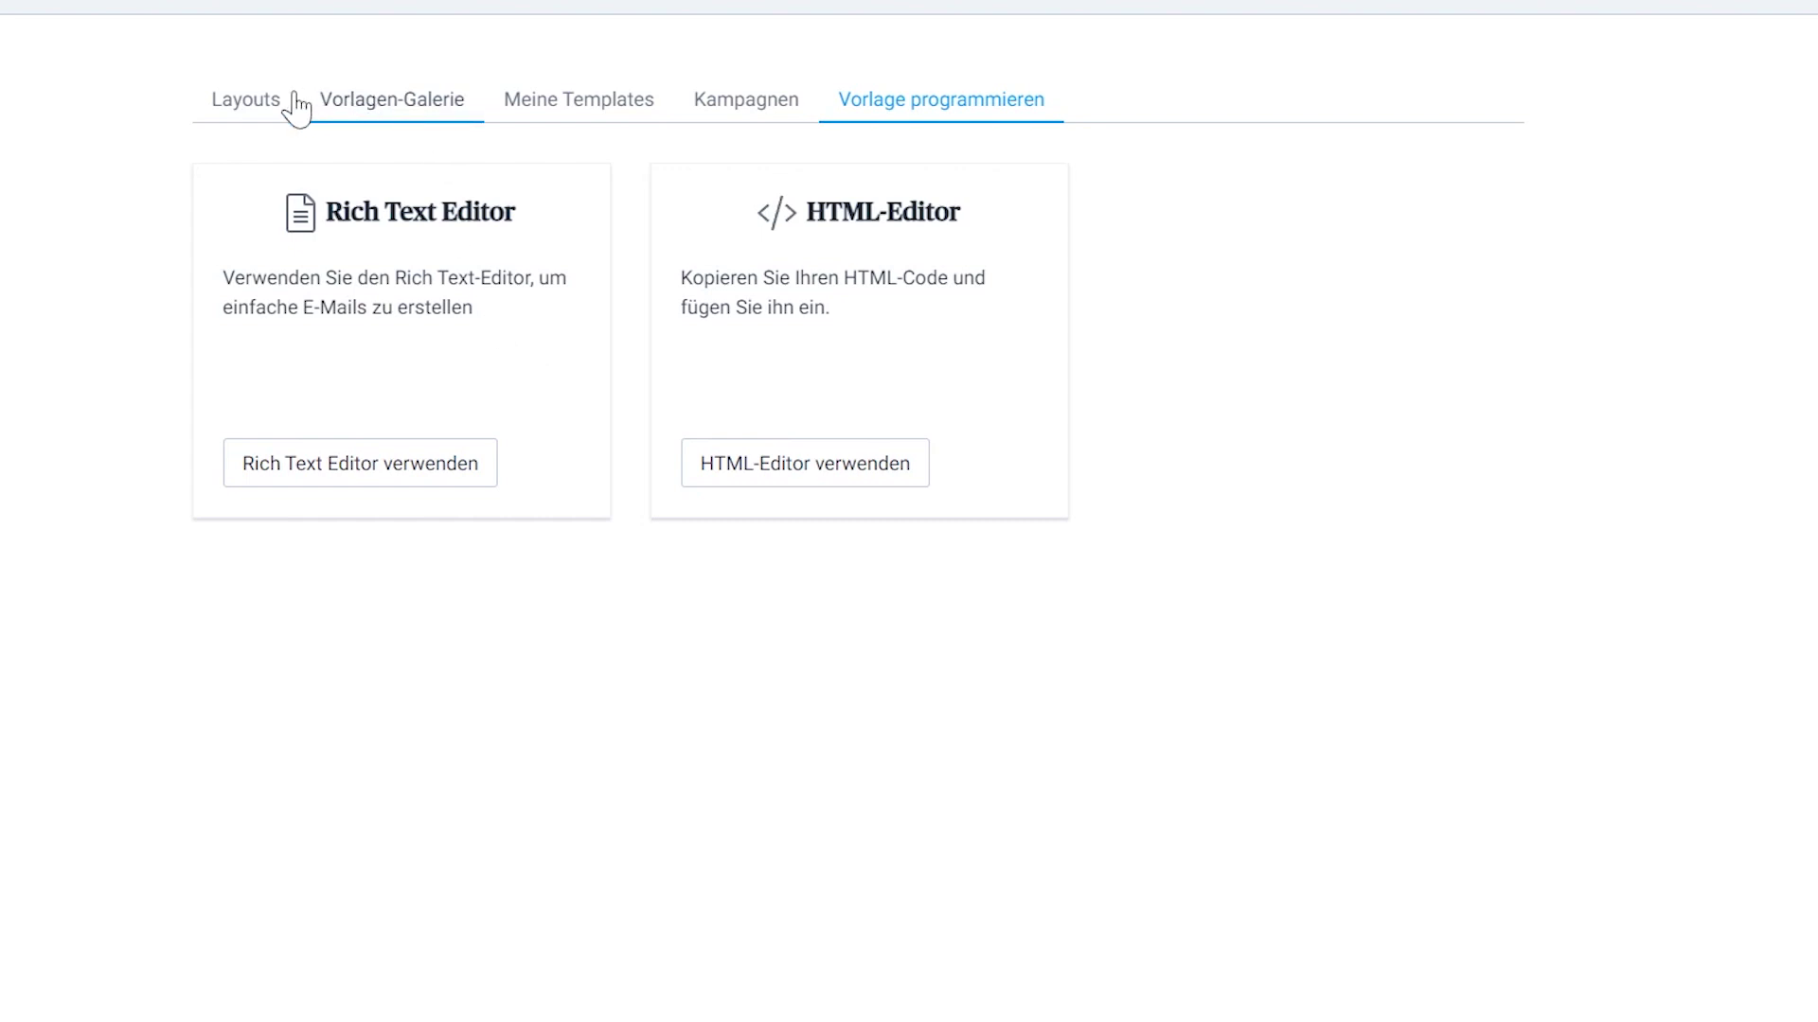
Use the Tell a story layout as the template for the campaign e-mail.
{"action": "left_click", "coordinate": [244, 104]}
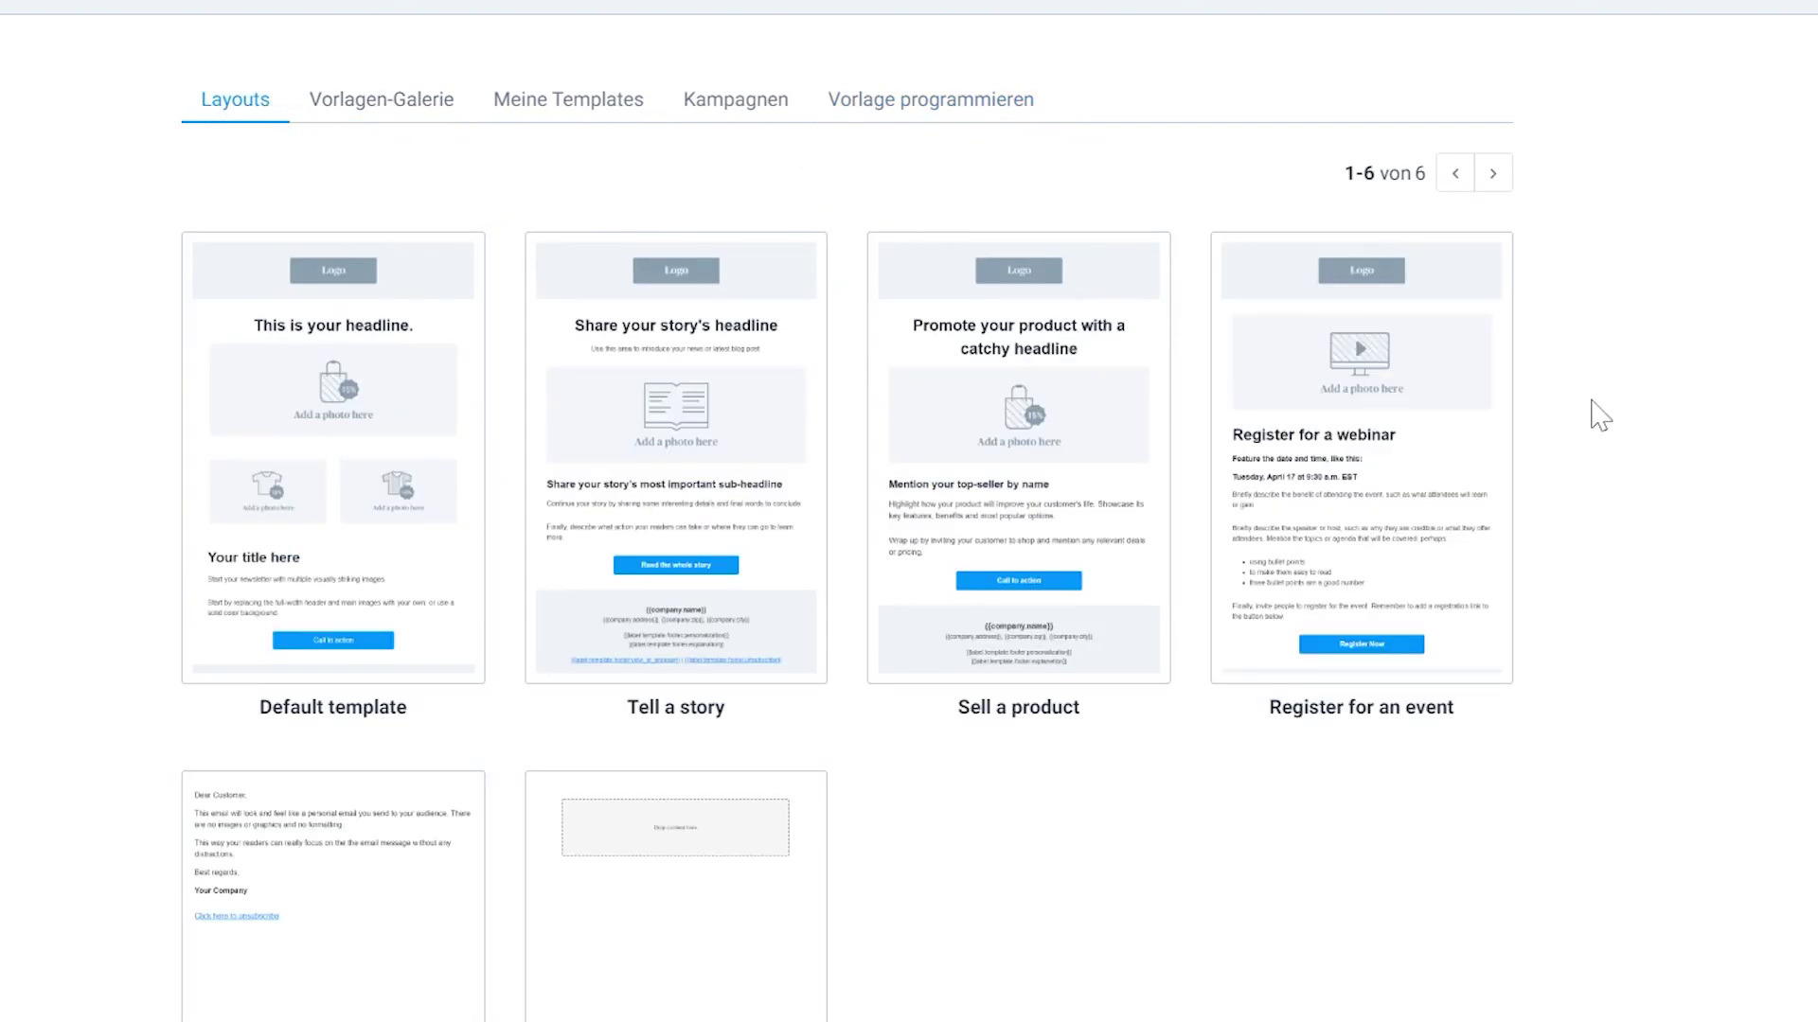
{"action": "mouse_move", "coordinate": [1330, 417]}
{"action": "mouse_move", "coordinate": [722, 519]}
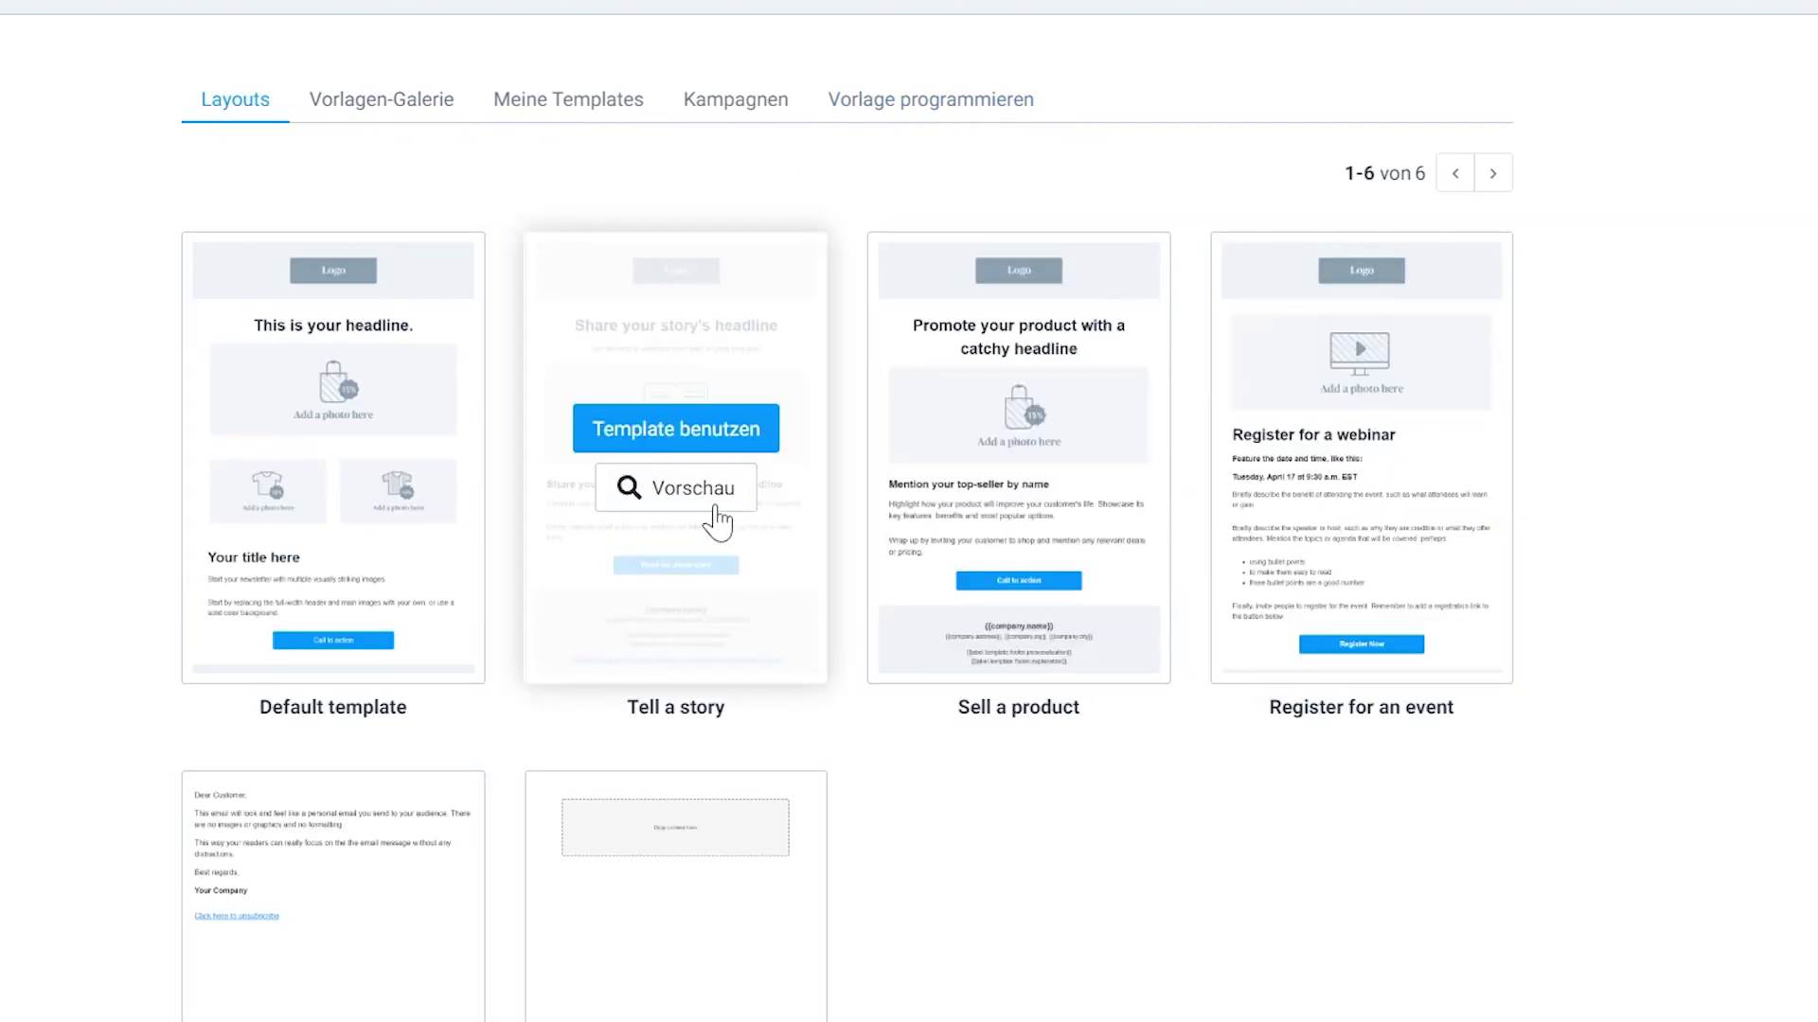
{"action": "left_click", "coordinate": [690, 434]}
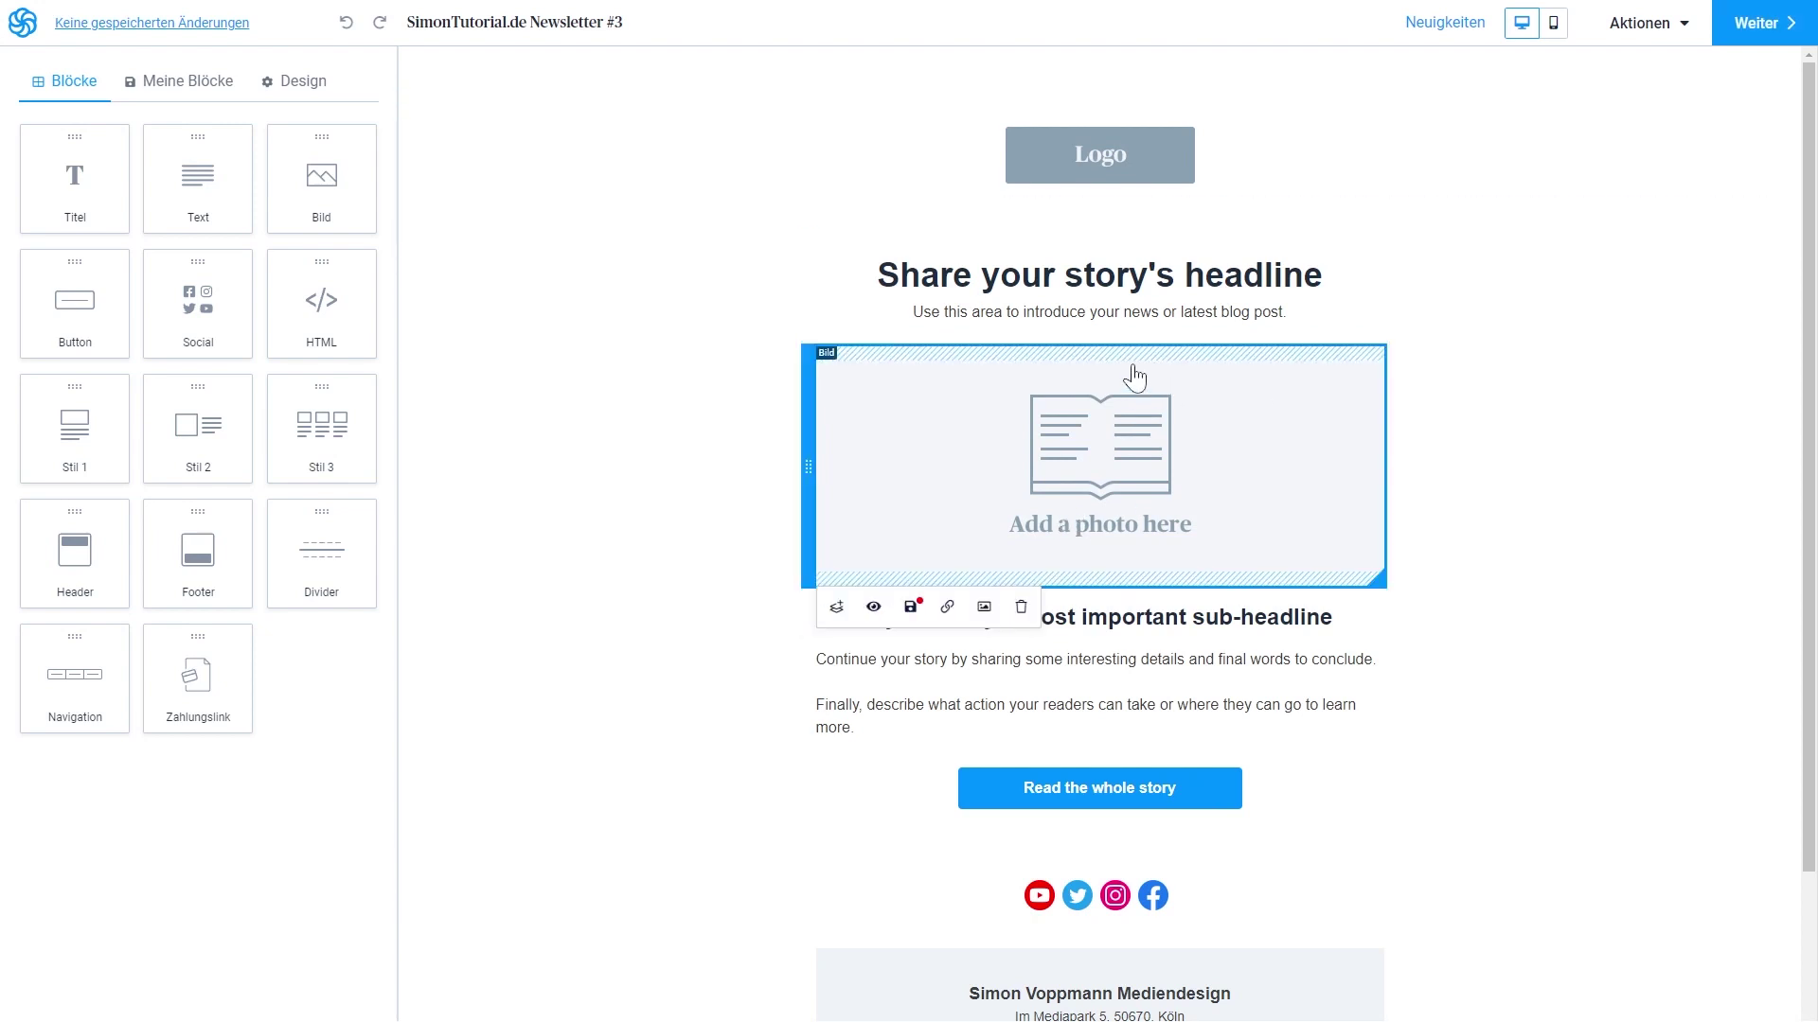
Replace the newsletter's main headline with "Neue Tutorials".
{"action": "left_click", "coordinate": [1084, 274]}
{"action": "triple_click", "coordinate": [1084, 275]}
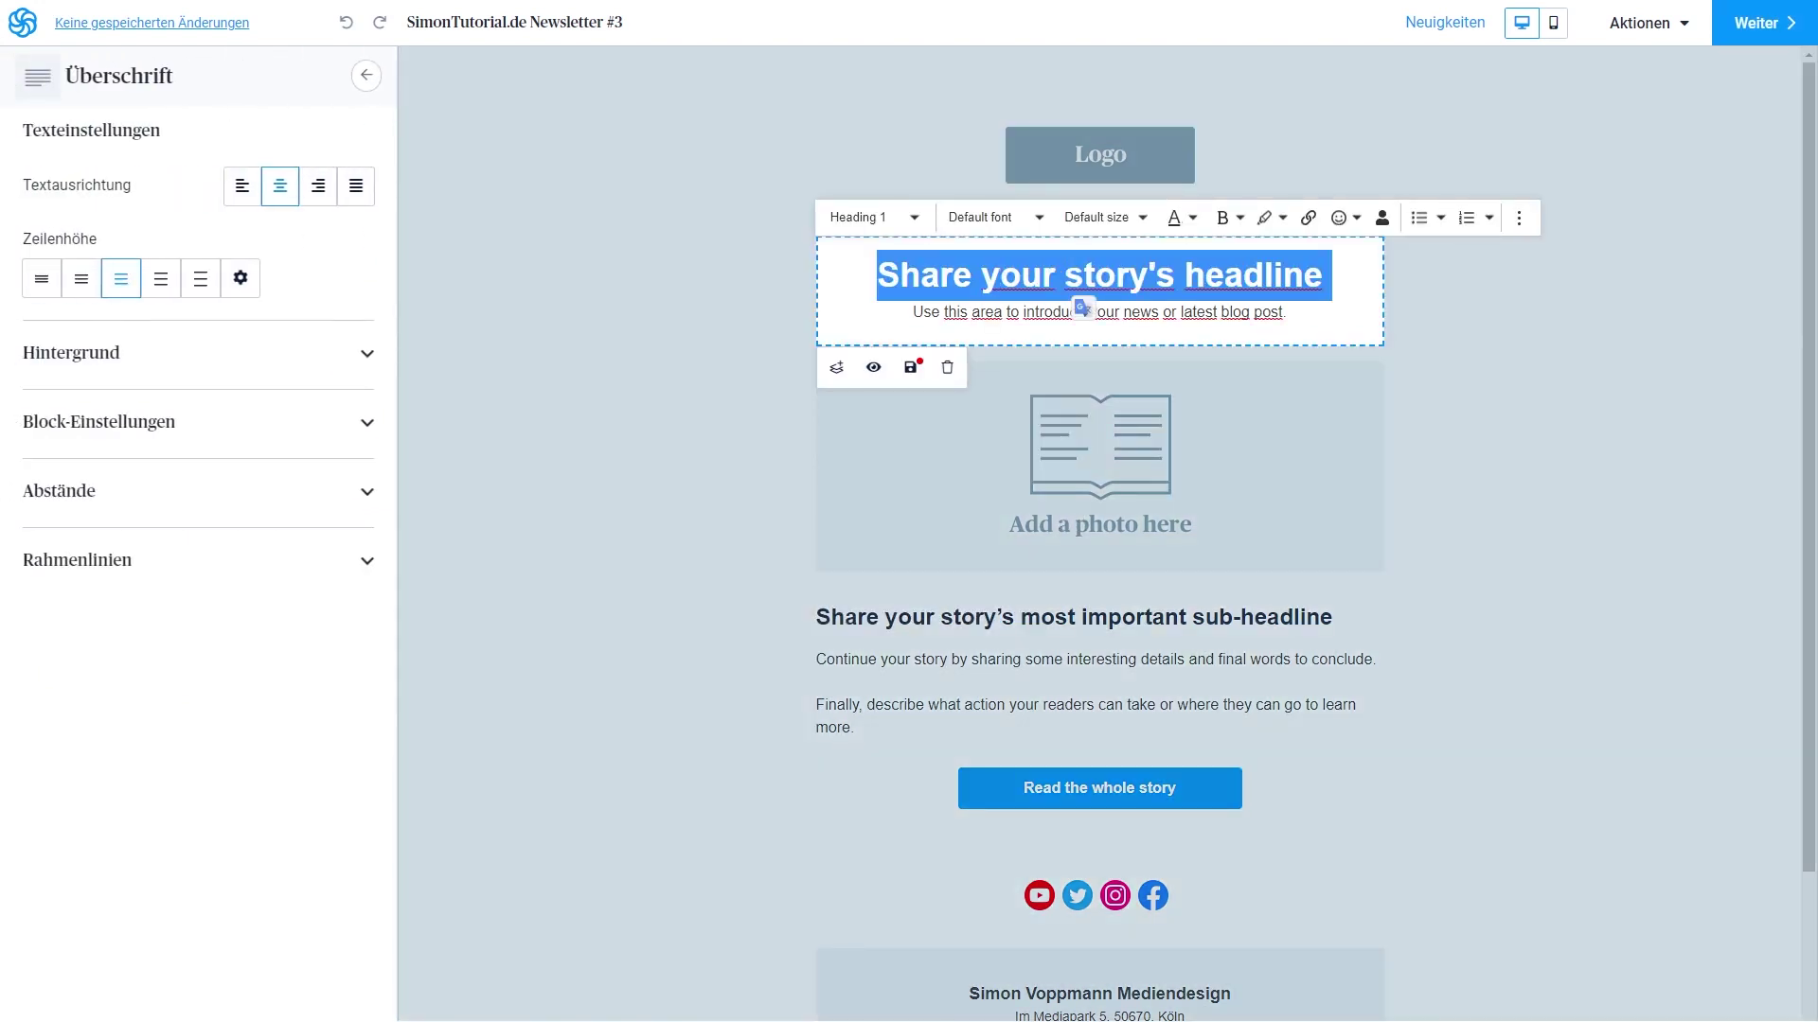
{"action": "type", "text": "Neue Tutorials"}
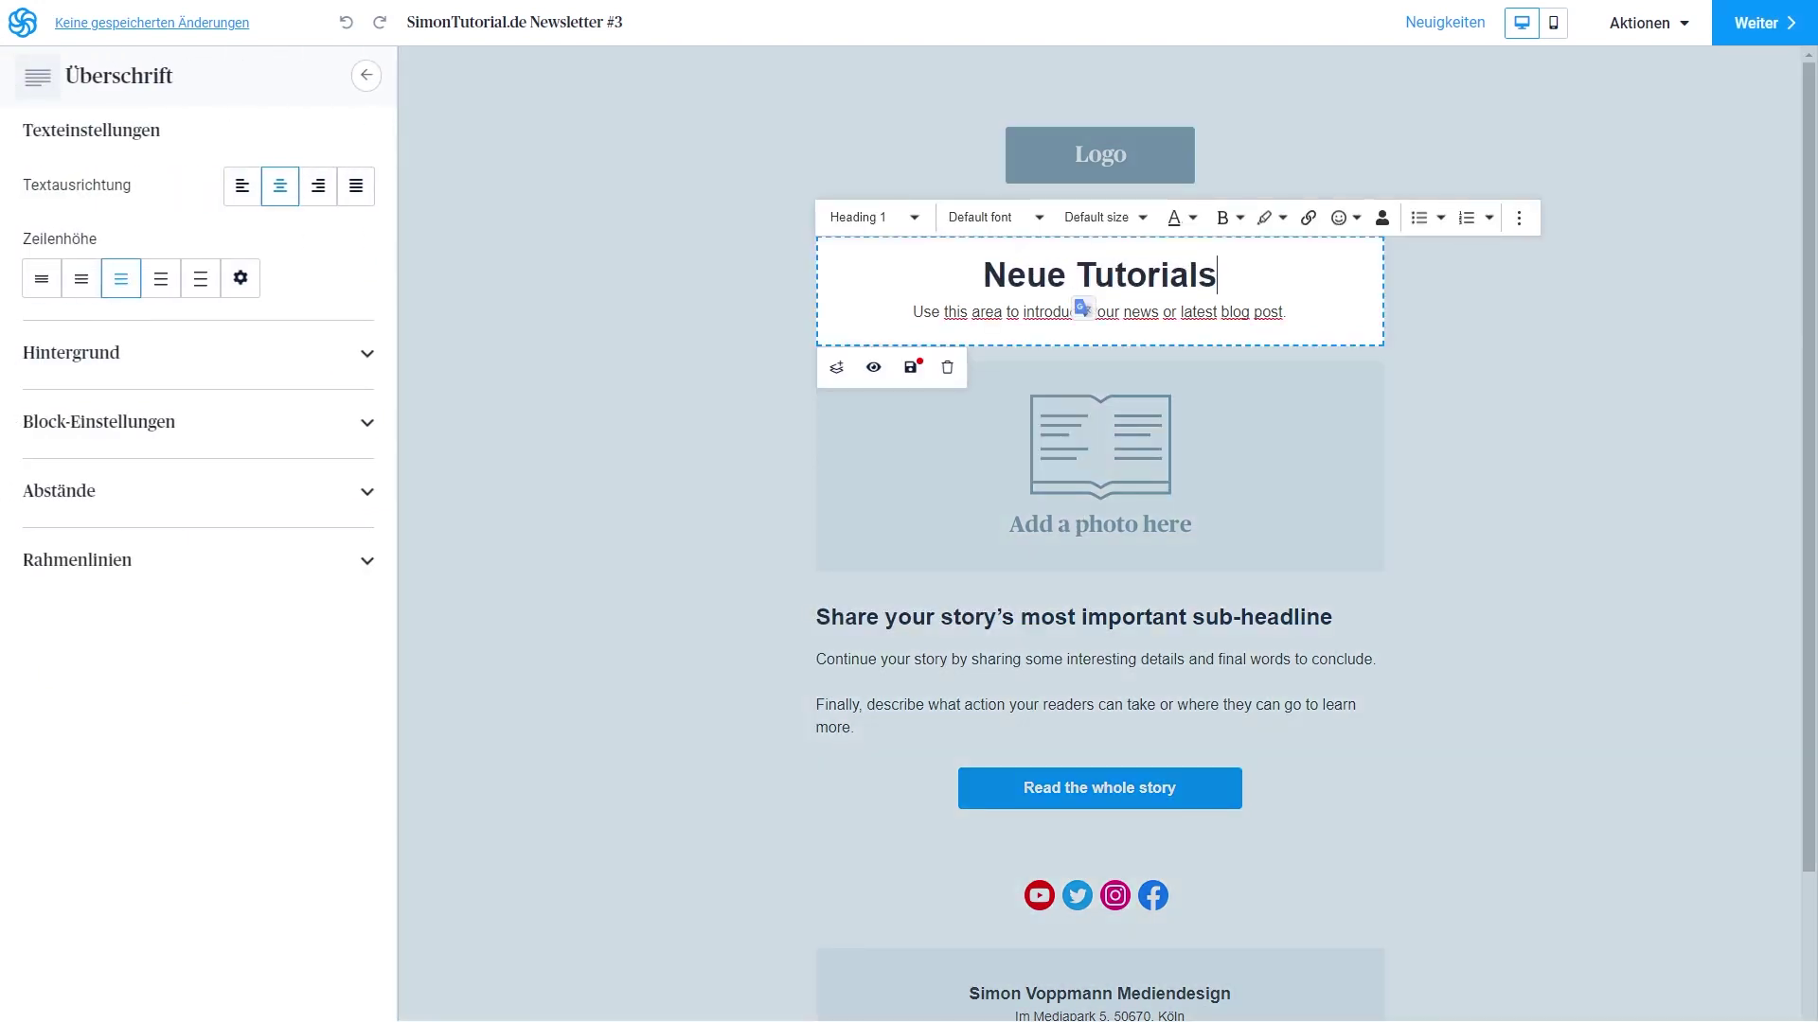
{"action": "left_click", "coordinate": [1527, 346]}
Examine the newsletter's global design settings for the template background, text styles and buttons.
{"action": "left_click", "coordinate": [291, 86]}
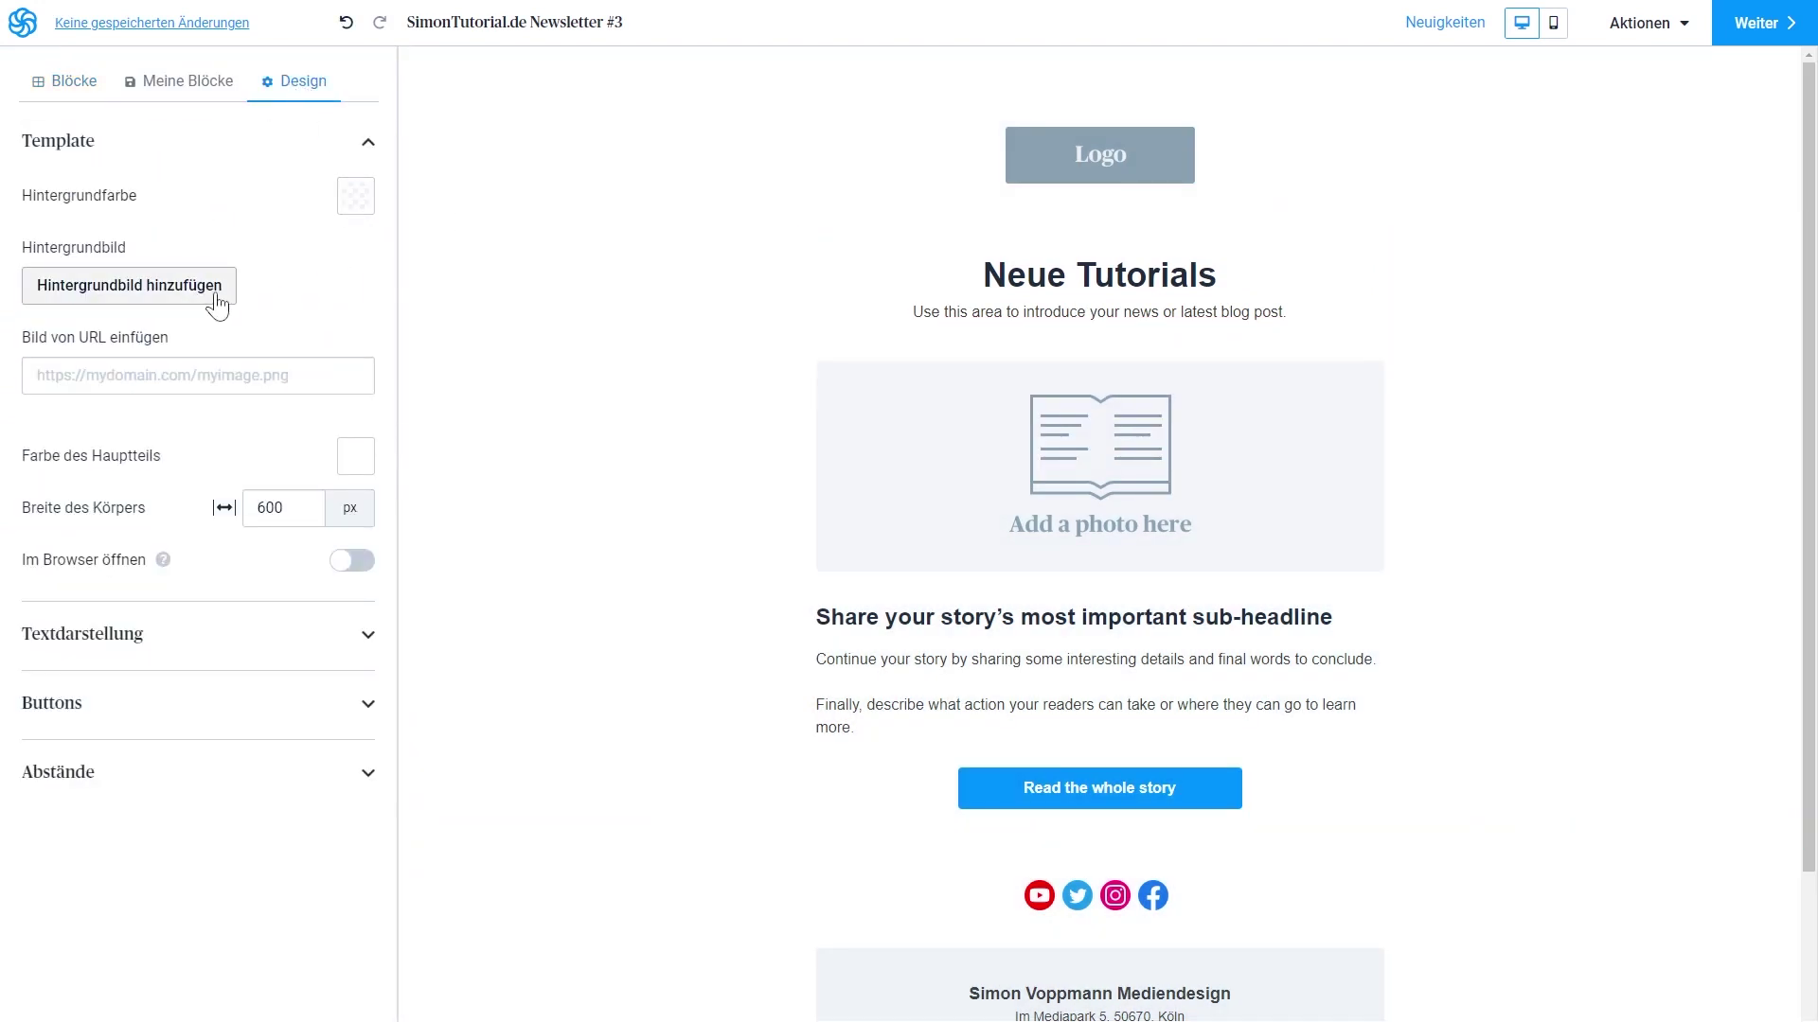
{"action": "left_click", "coordinate": [198, 376]}
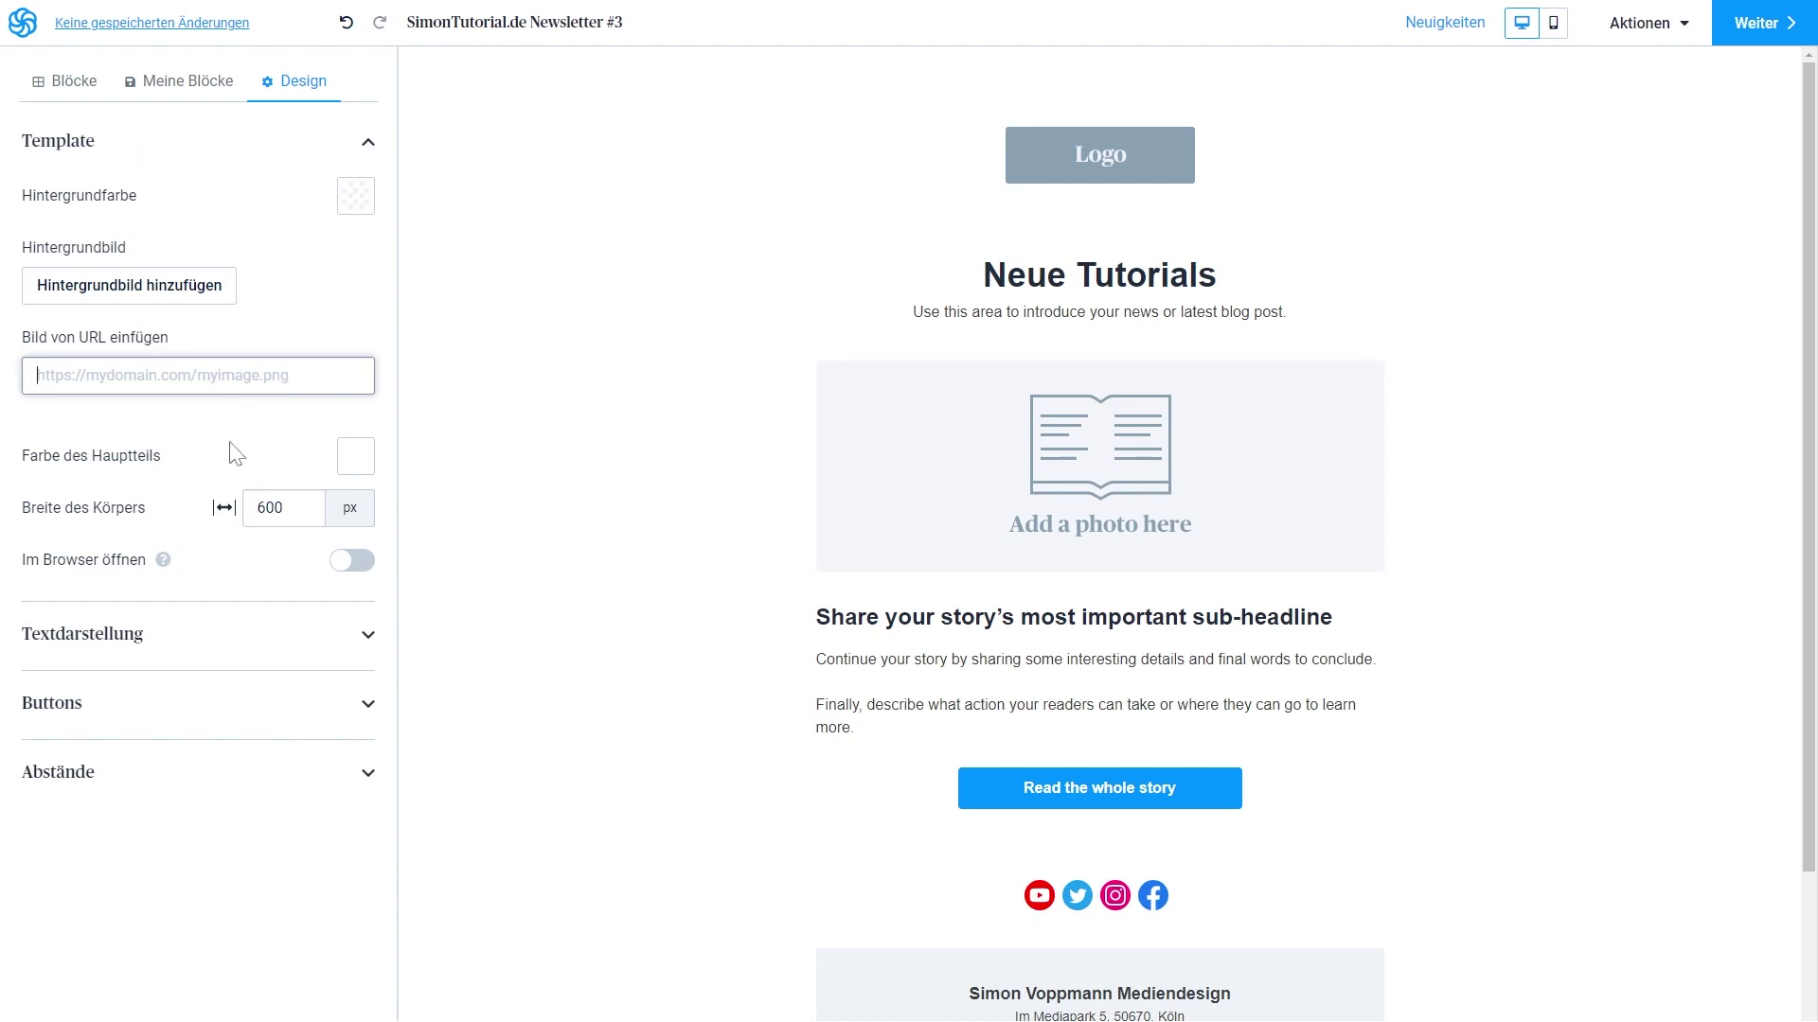
{"action": "left_click", "coordinate": [190, 630]}
{"action": "scroll", "coordinate": [202, 612], "scroll_direction": "down", "scroll_amount": 8}
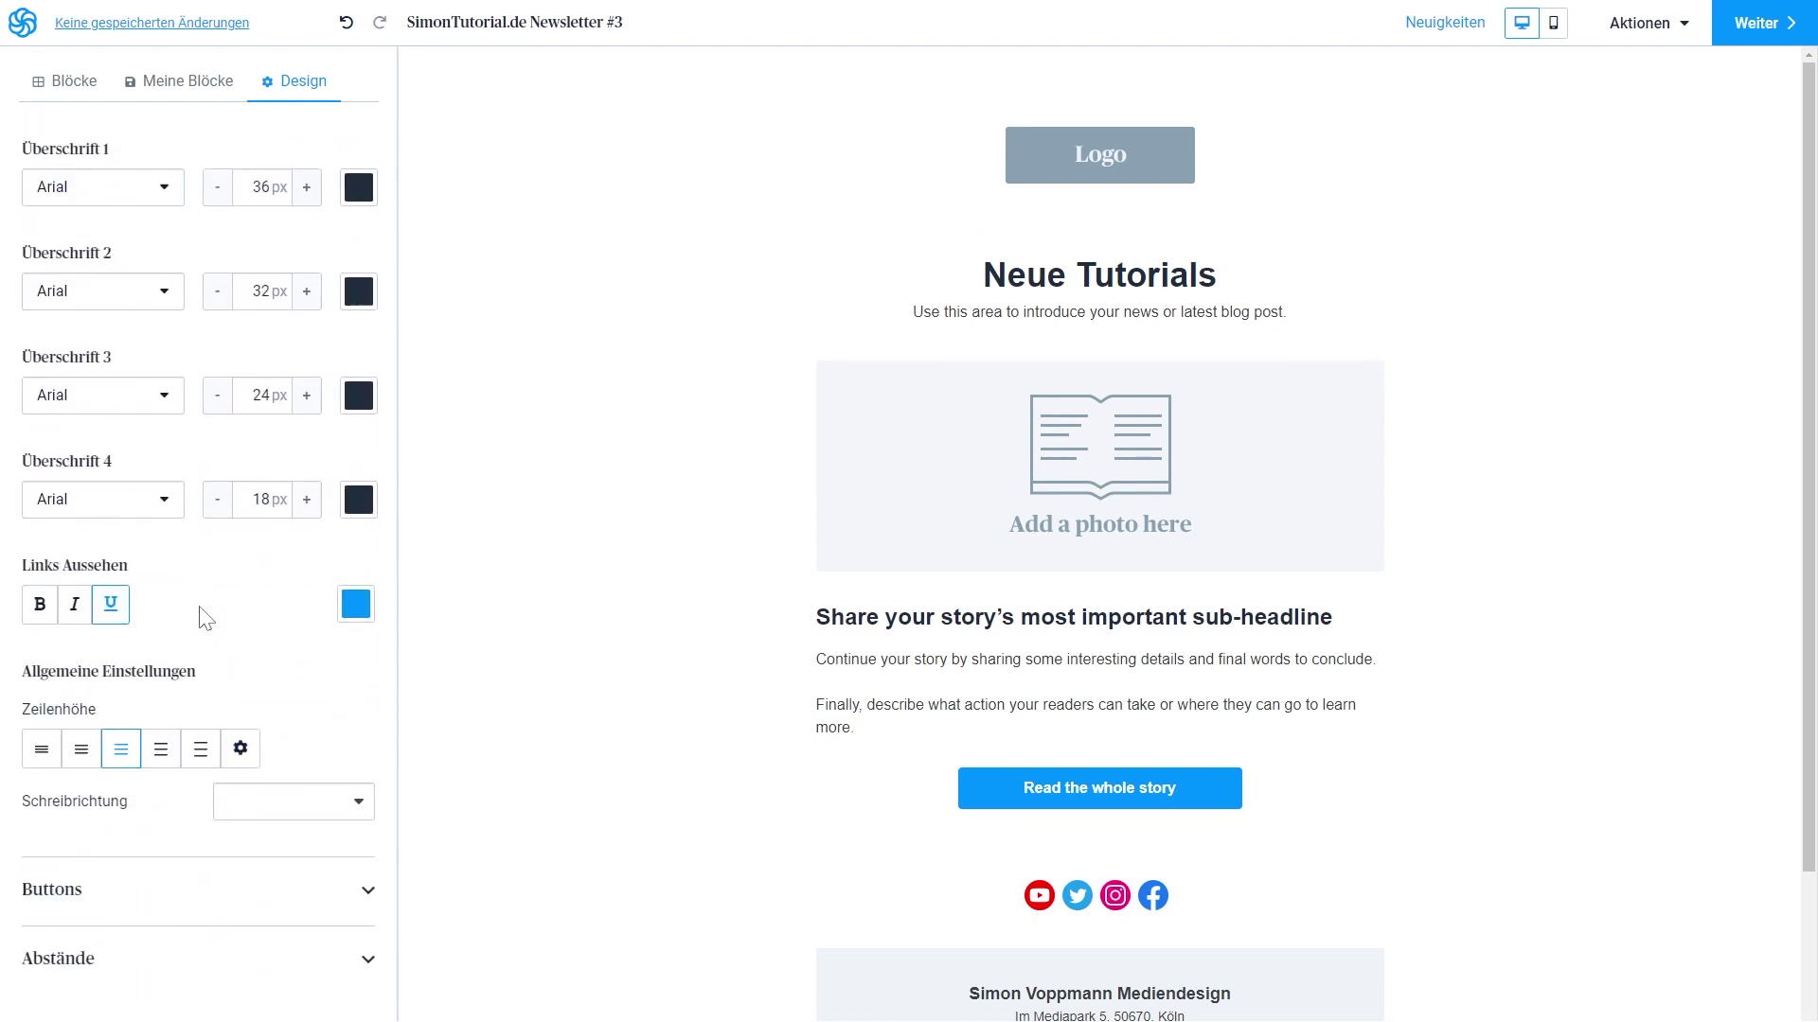
{"action": "left_click", "coordinate": [142, 824]}
{"action": "scroll", "coordinate": [142, 824], "scroll_direction": "down", "scroll_amount": 5}
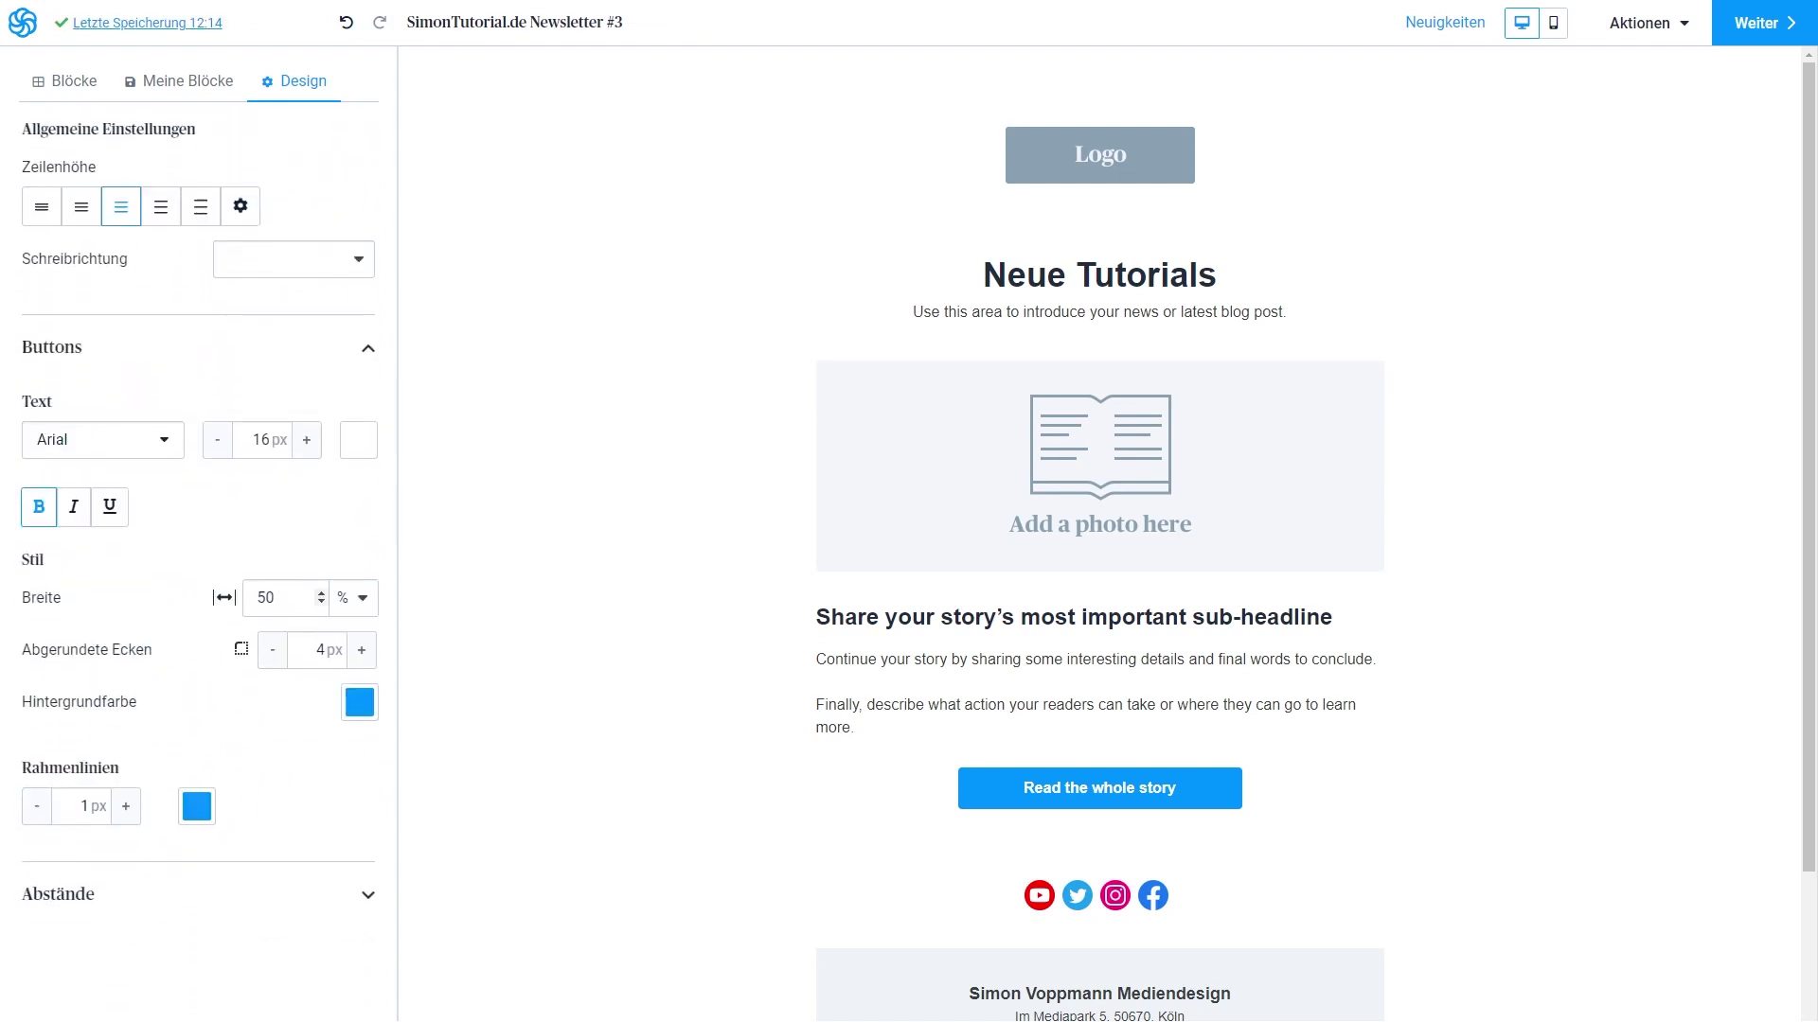
{"action": "scroll", "coordinate": [254, 662], "scroll_direction": "up", "scroll_amount": 12}
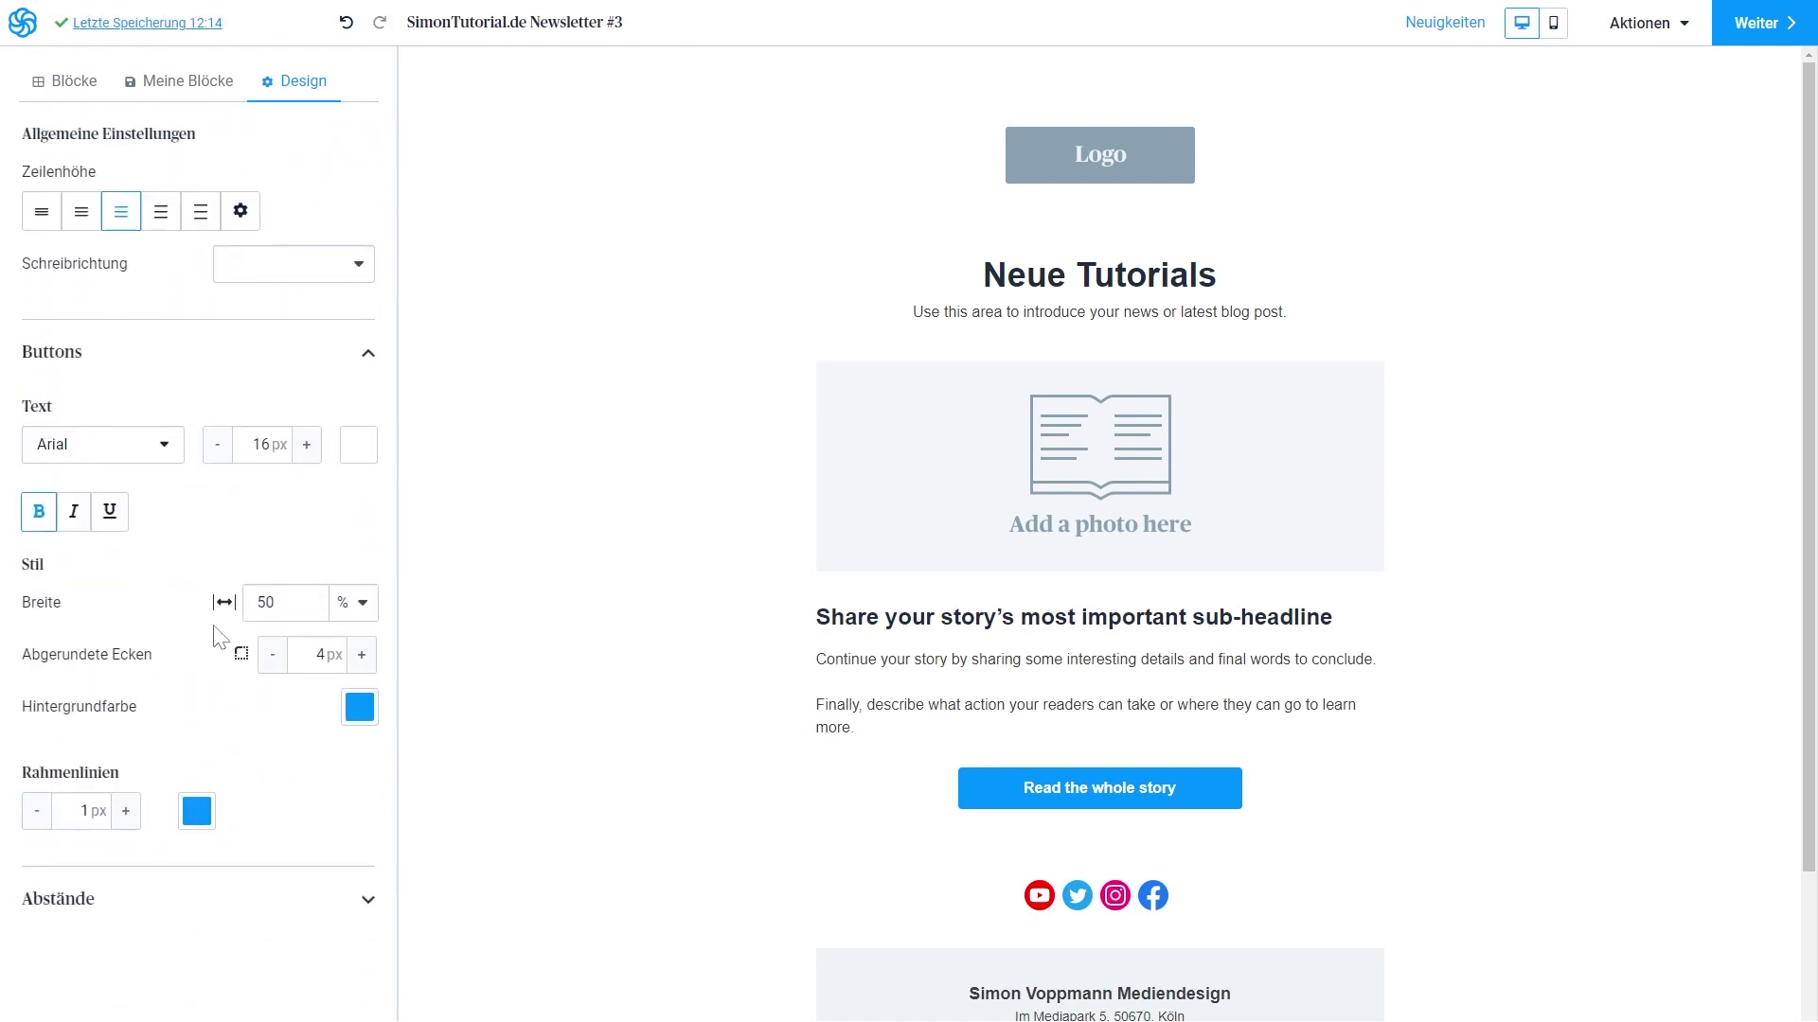
Insert a Social block between the photo placeholder and the sub-headline.
{"action": "left_click", "coordinate": [61, 91]}
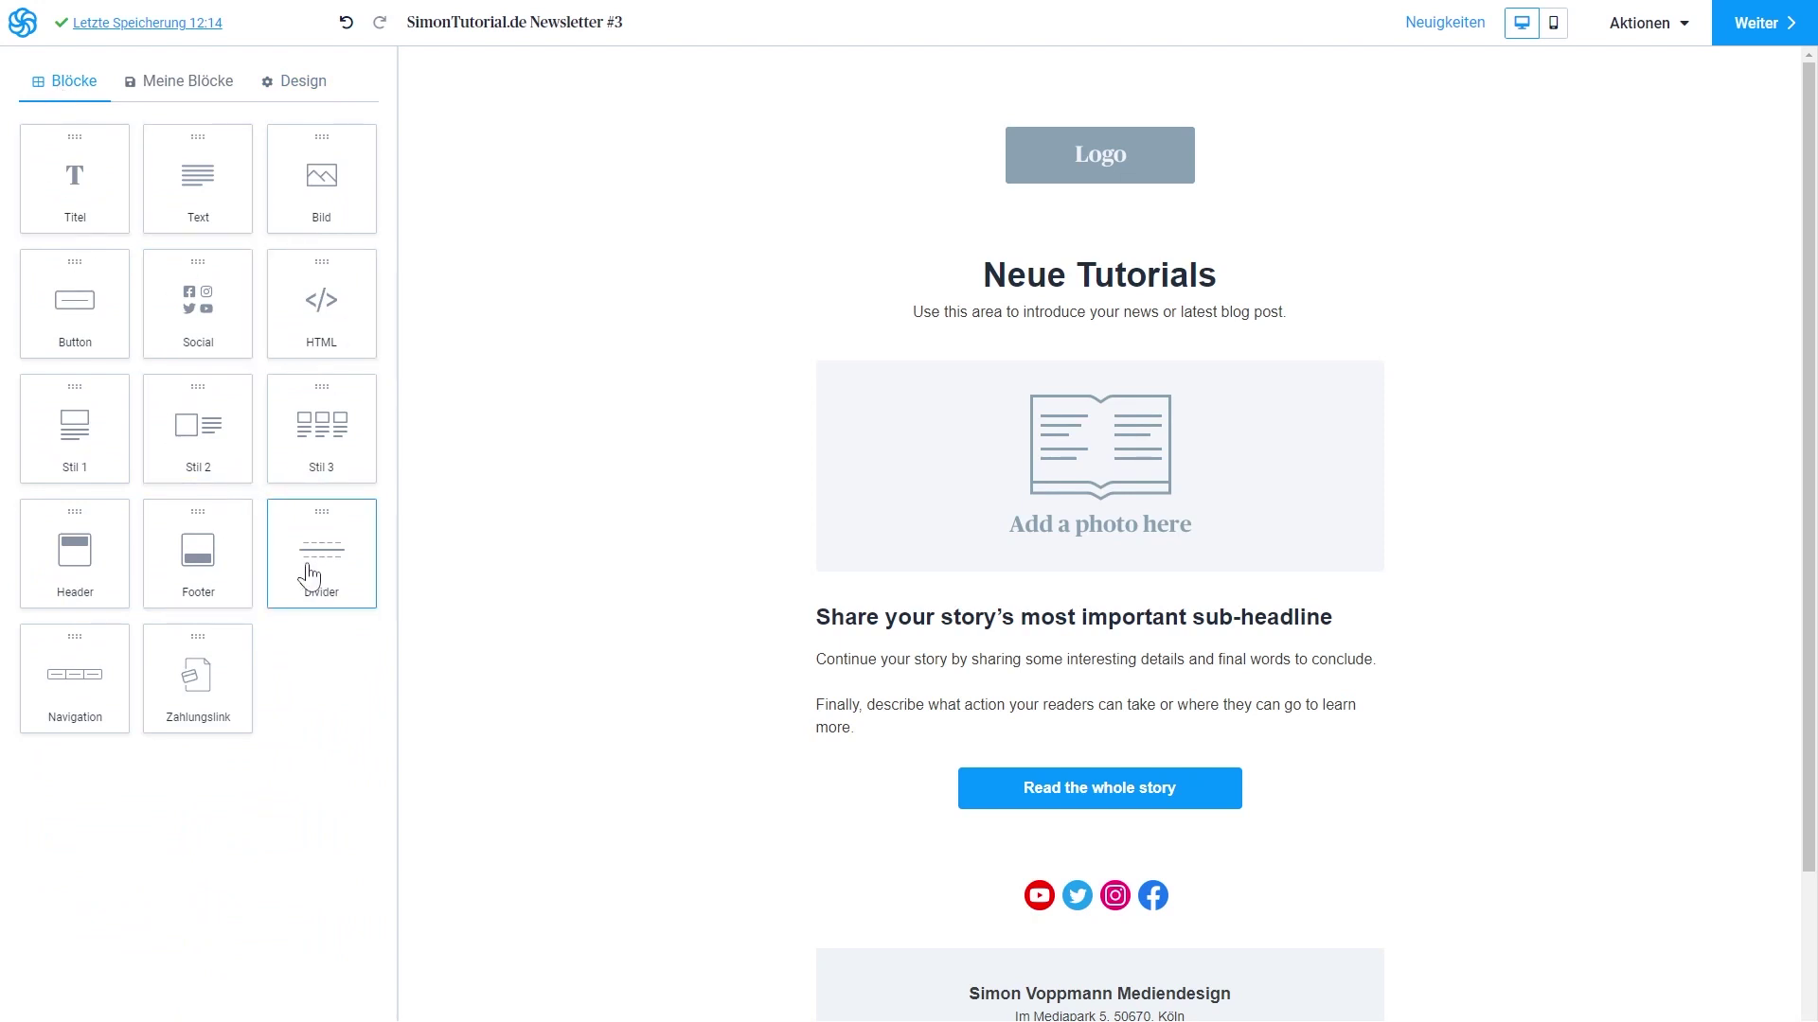
{"action": "left_click_drag", "start_coordinate": [194, 312], "coordinate": [1082, 378]}
{"action": "left_click", "coordinate": [1206, 398]}
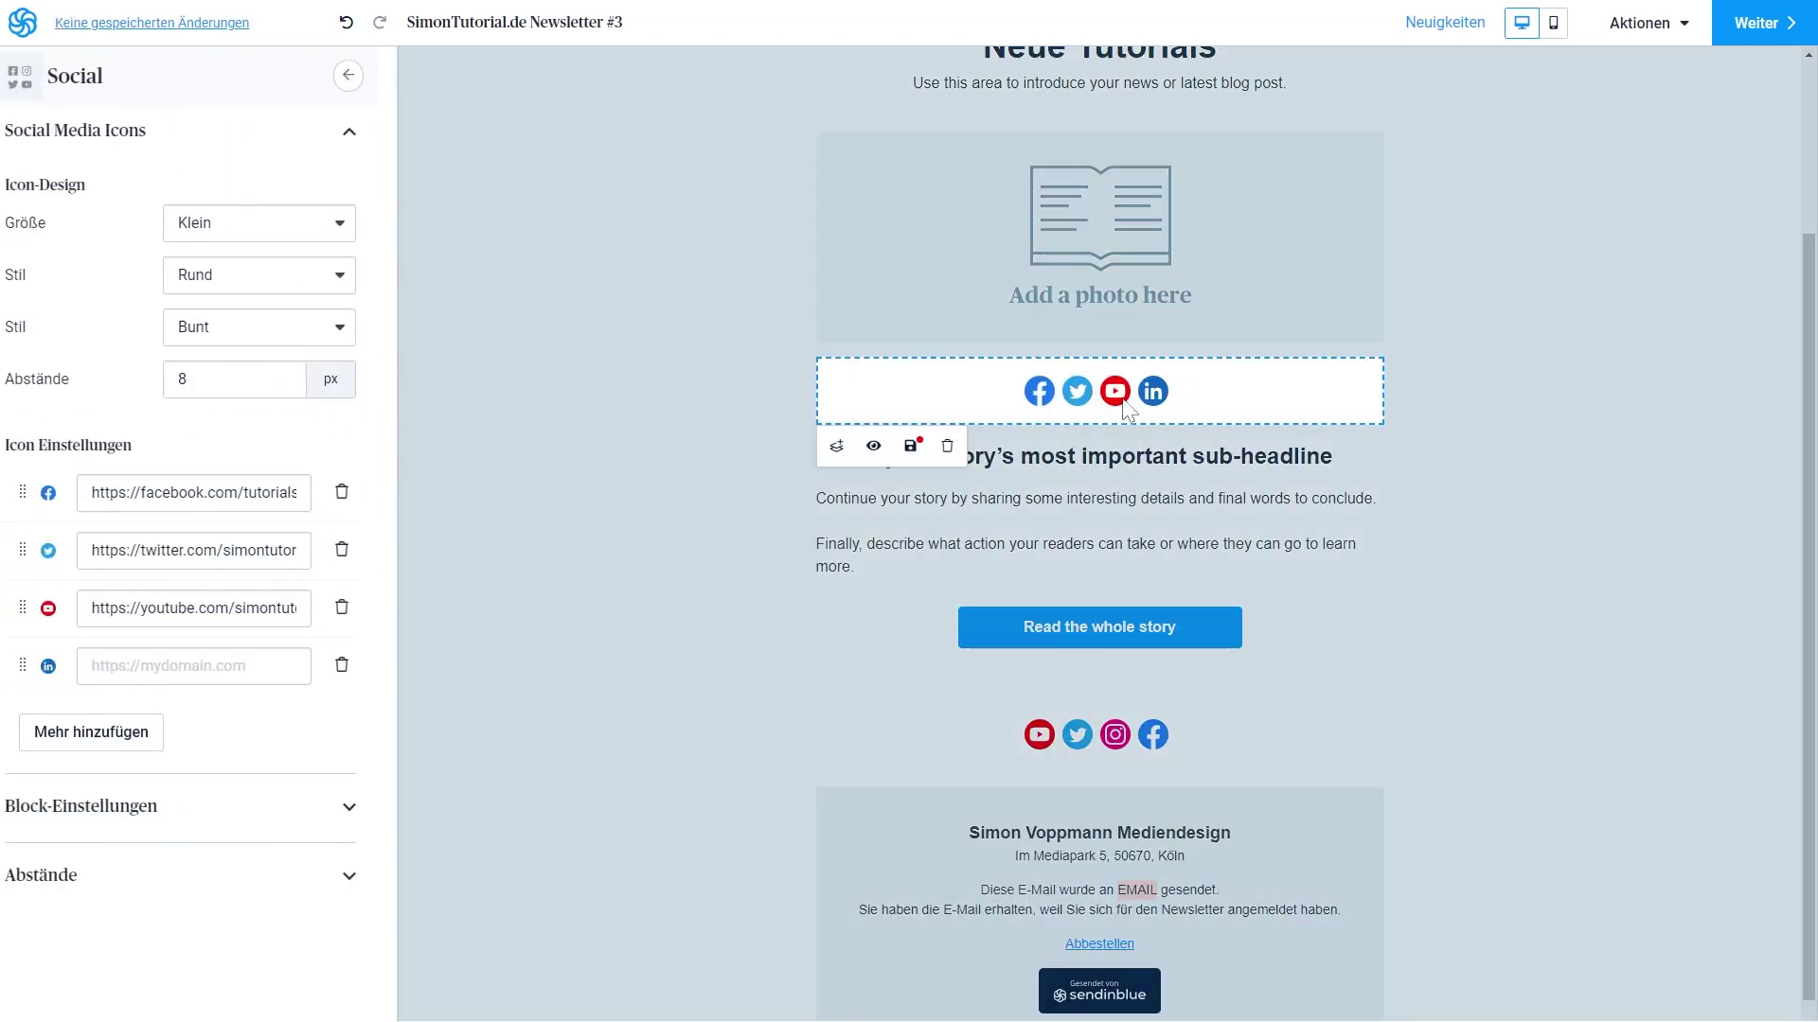
Replace the sub-headline beneath the new social icons with "Perfekt für Name".
{"action": "left_click", "coordinate": [1122, 459]}
{"action": "left_click", "coordinate": [1115, 458]}
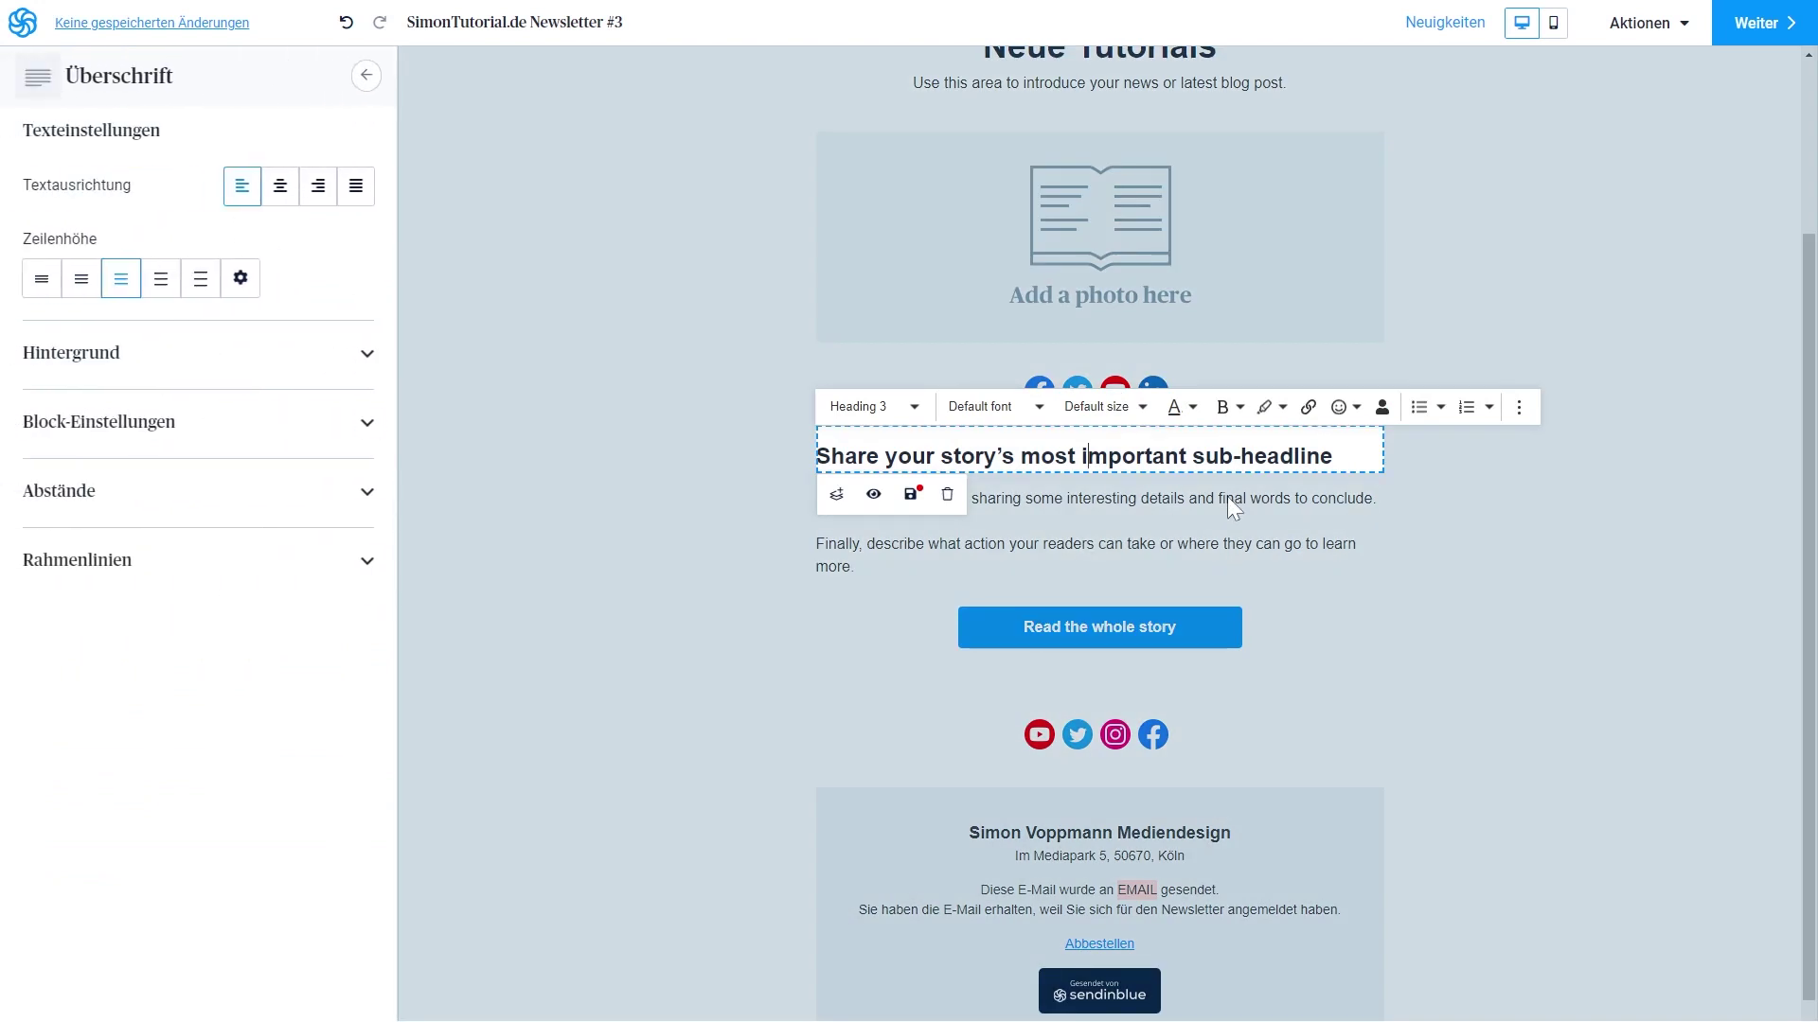
{"action": "triple_click", "coordinate": [1117, 458]}
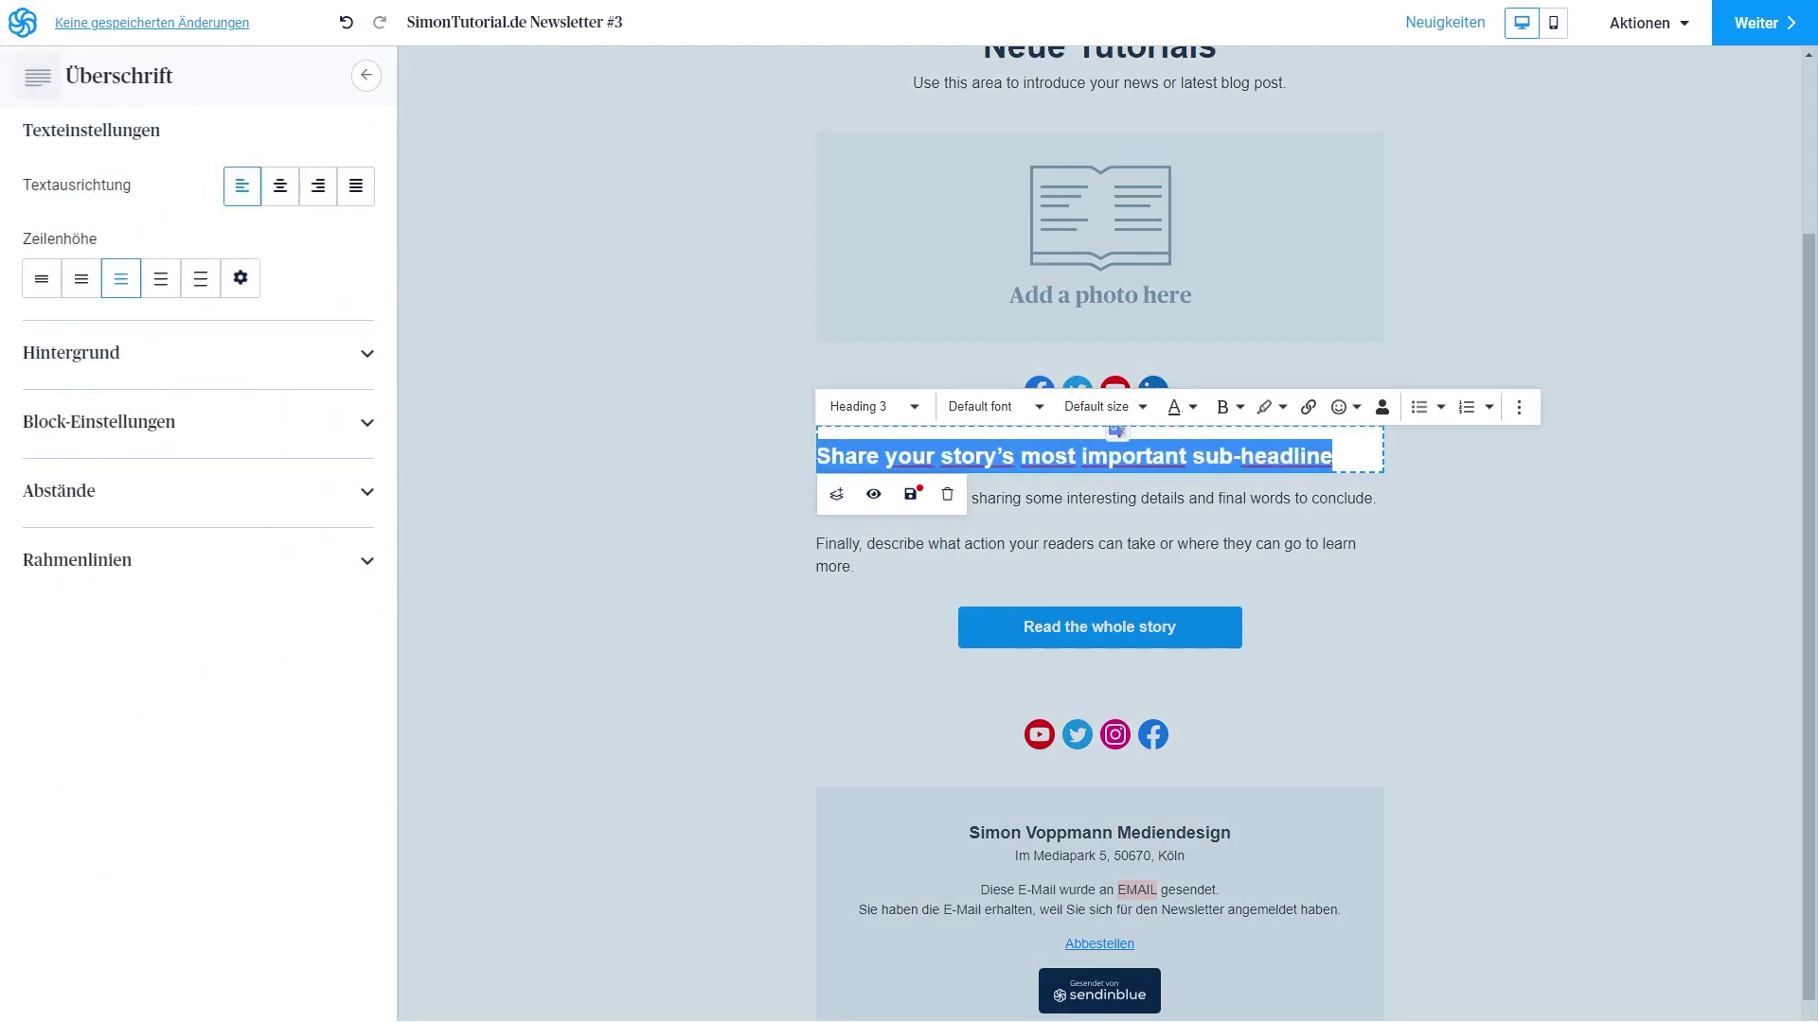
{"action": "type", "text": "Perfekt für Name"}
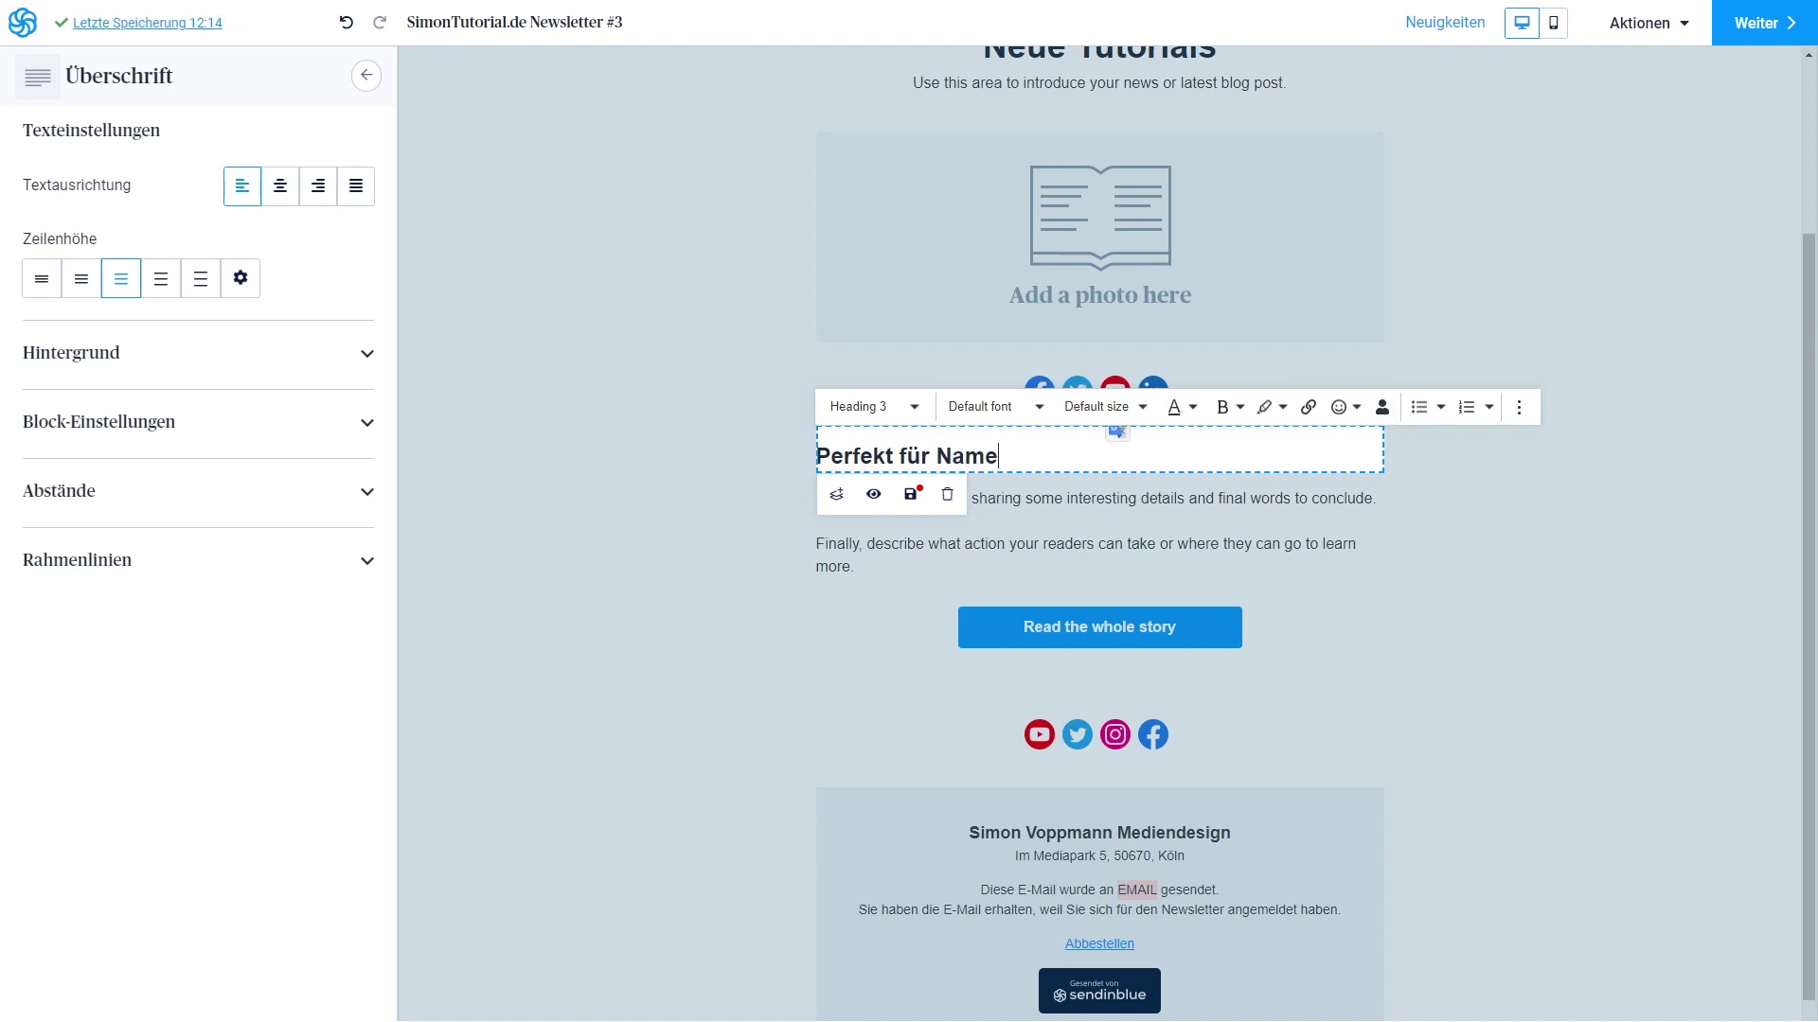
Replace the word "Name" in the sub-headline with the VORNAME personalisation attribute, without a fallback value.
{"action": "key", "text": "ctrl+shift+Left"}
{"action": "left_click", "coordinate": [1382, 407]}
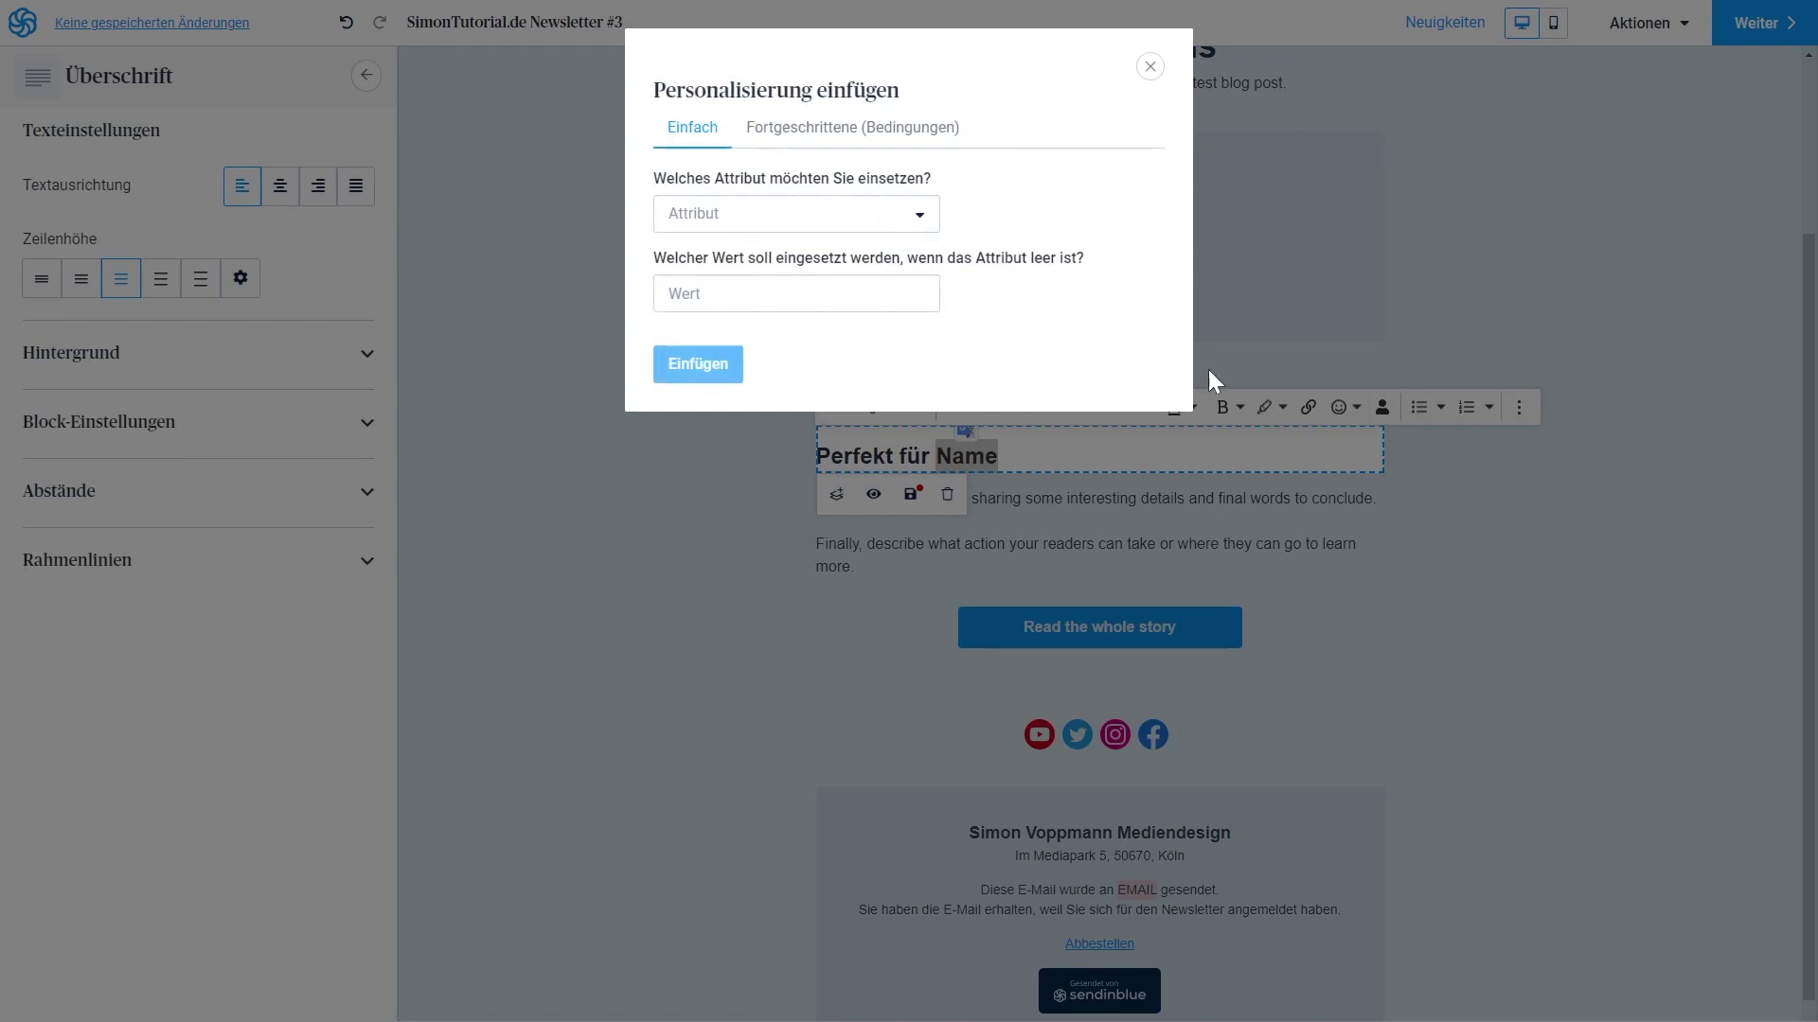
{"action": "left_click", "coordinate": [736, 214]}
{"action": "left_click", "coordinate": [753, 460]}
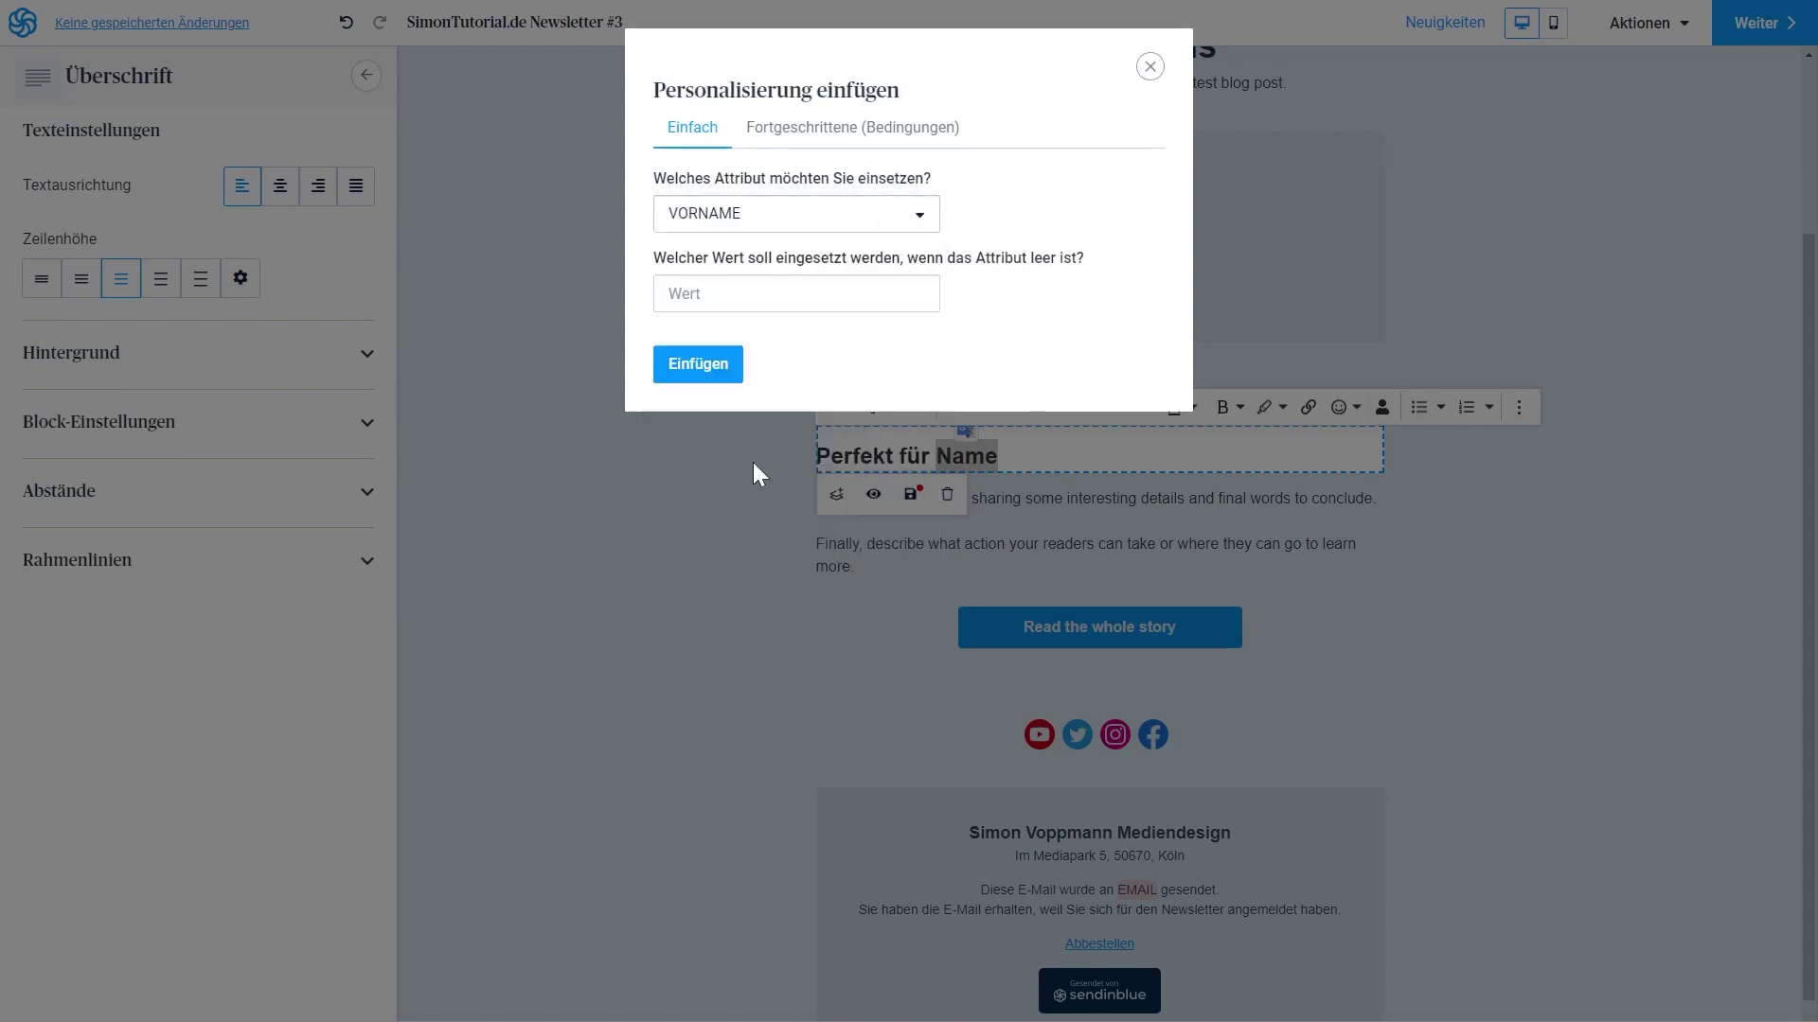
{"action": "left_click", "coordinate": [698, 364]}
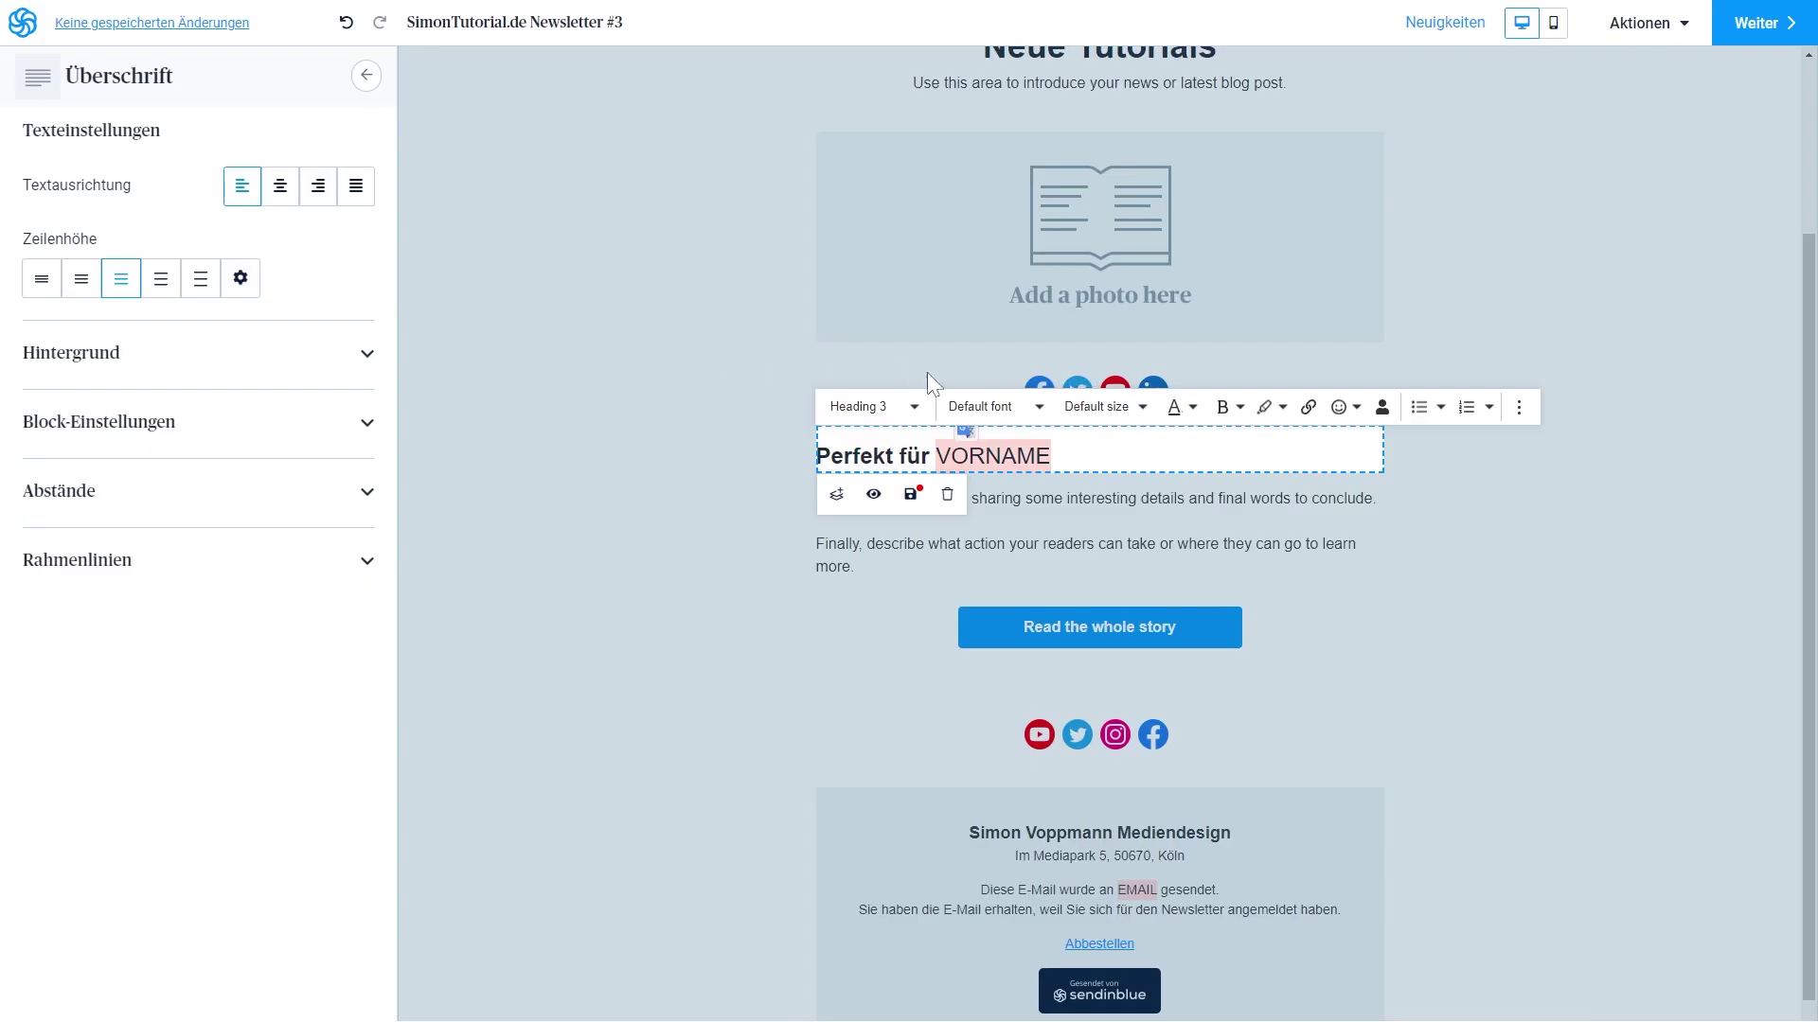
{"action": "left_click", "coordinate": [1454, 551]}
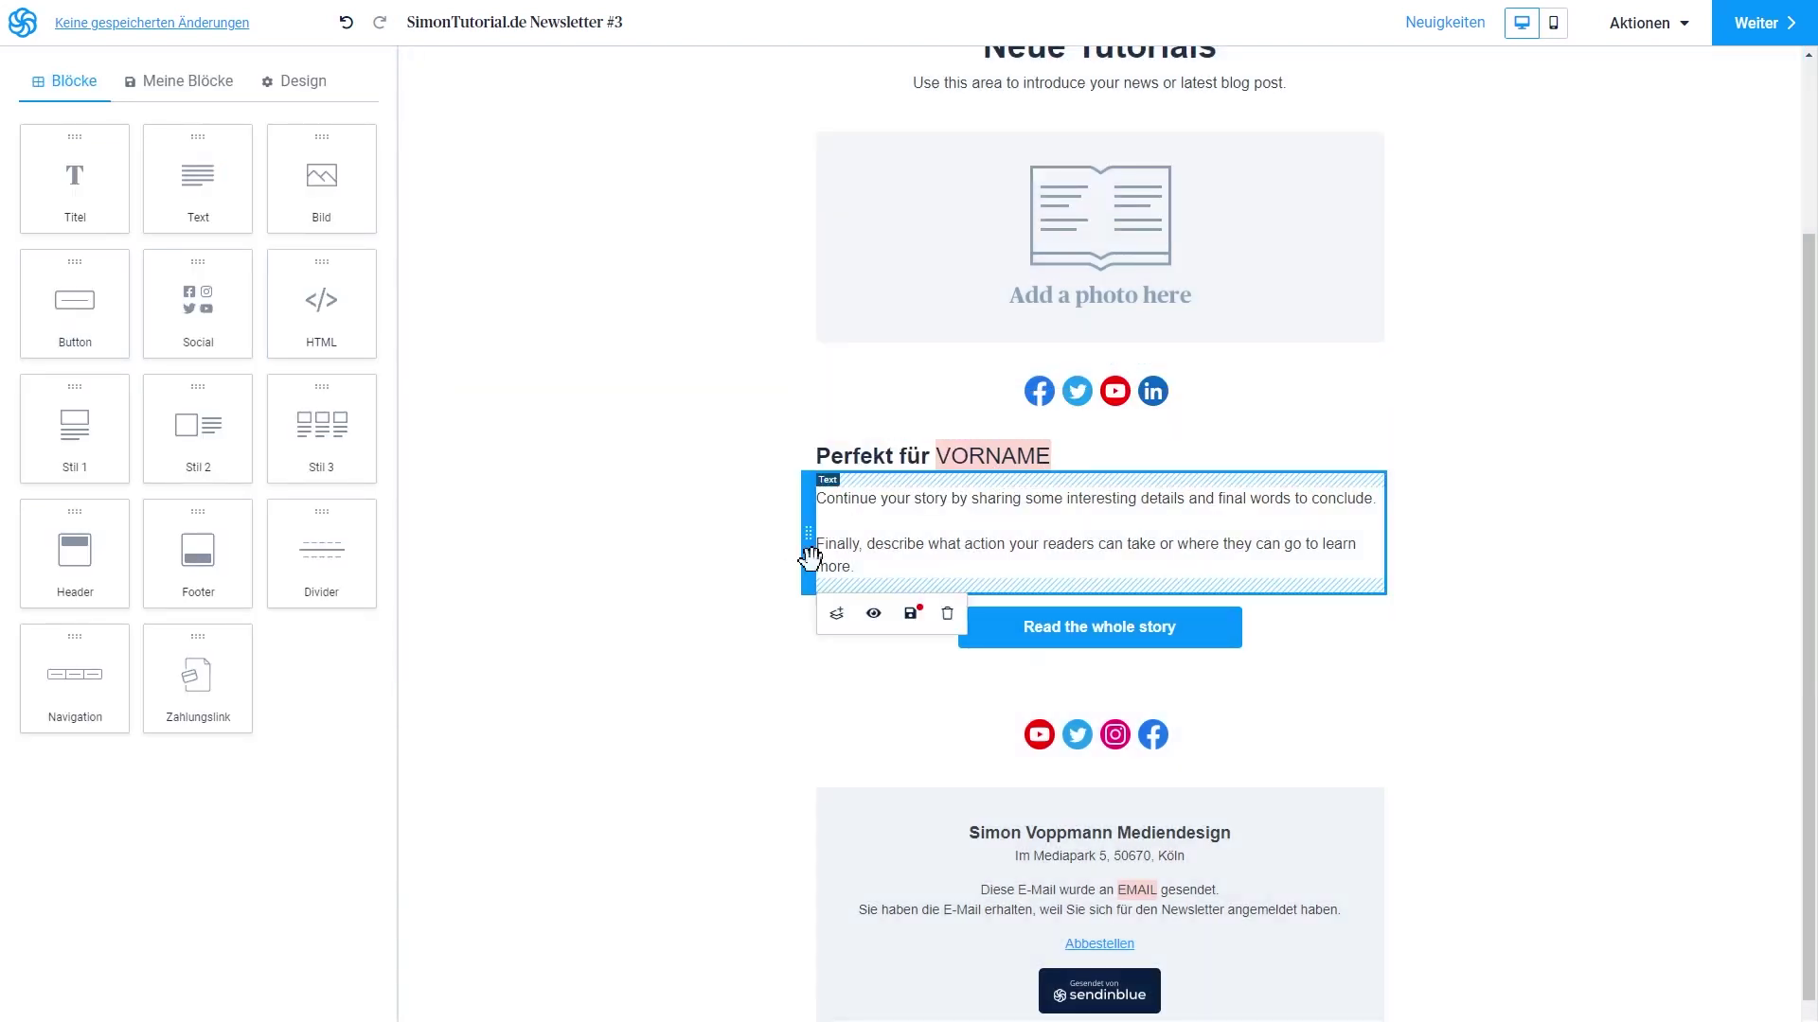
Move the personalised sub-headline below the body text, directly above the "Read the whole story" button.
{"action": "scroll", "coordinate": [816, 566], "scroll_direction": "down", "scroll_amount": 1}
{"action": "left_click_drag", "start_coordinate": [820, 400], "coordinate": [818, 510]}
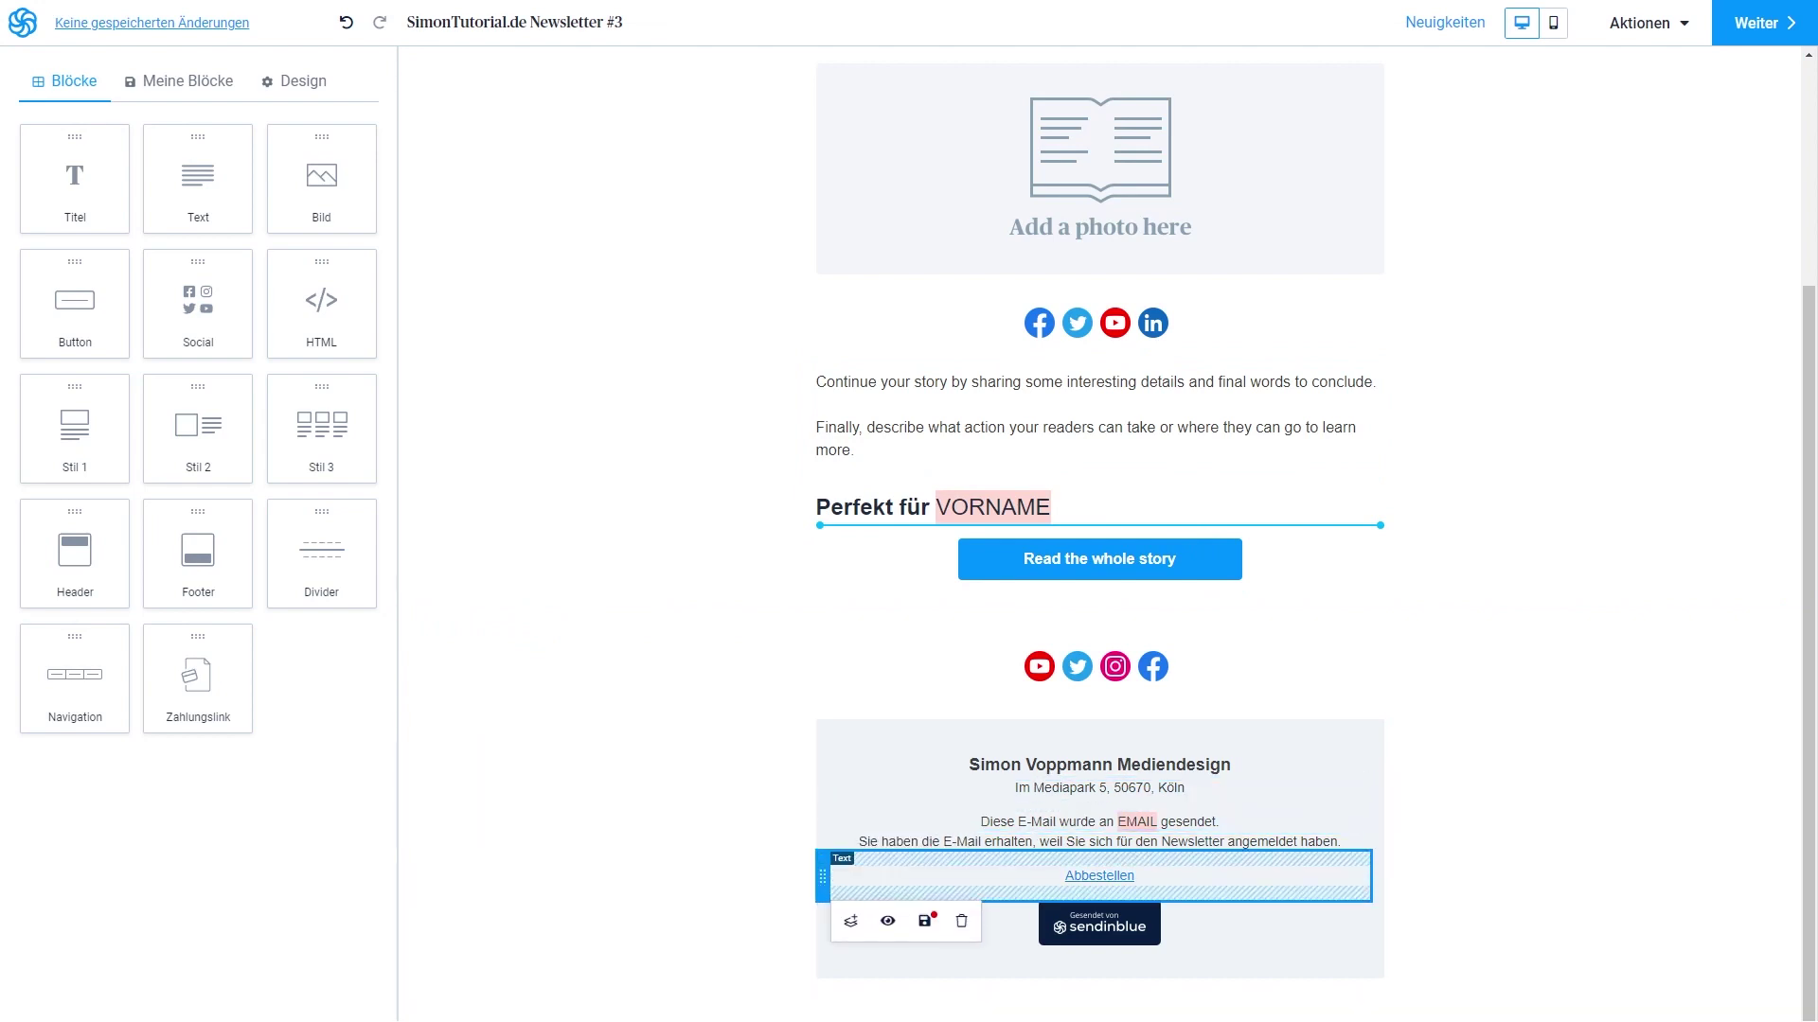
{"action": "scroll", "coordinate": [1259, 844], "scroll_direction": "up", "scroll_amount": 3}
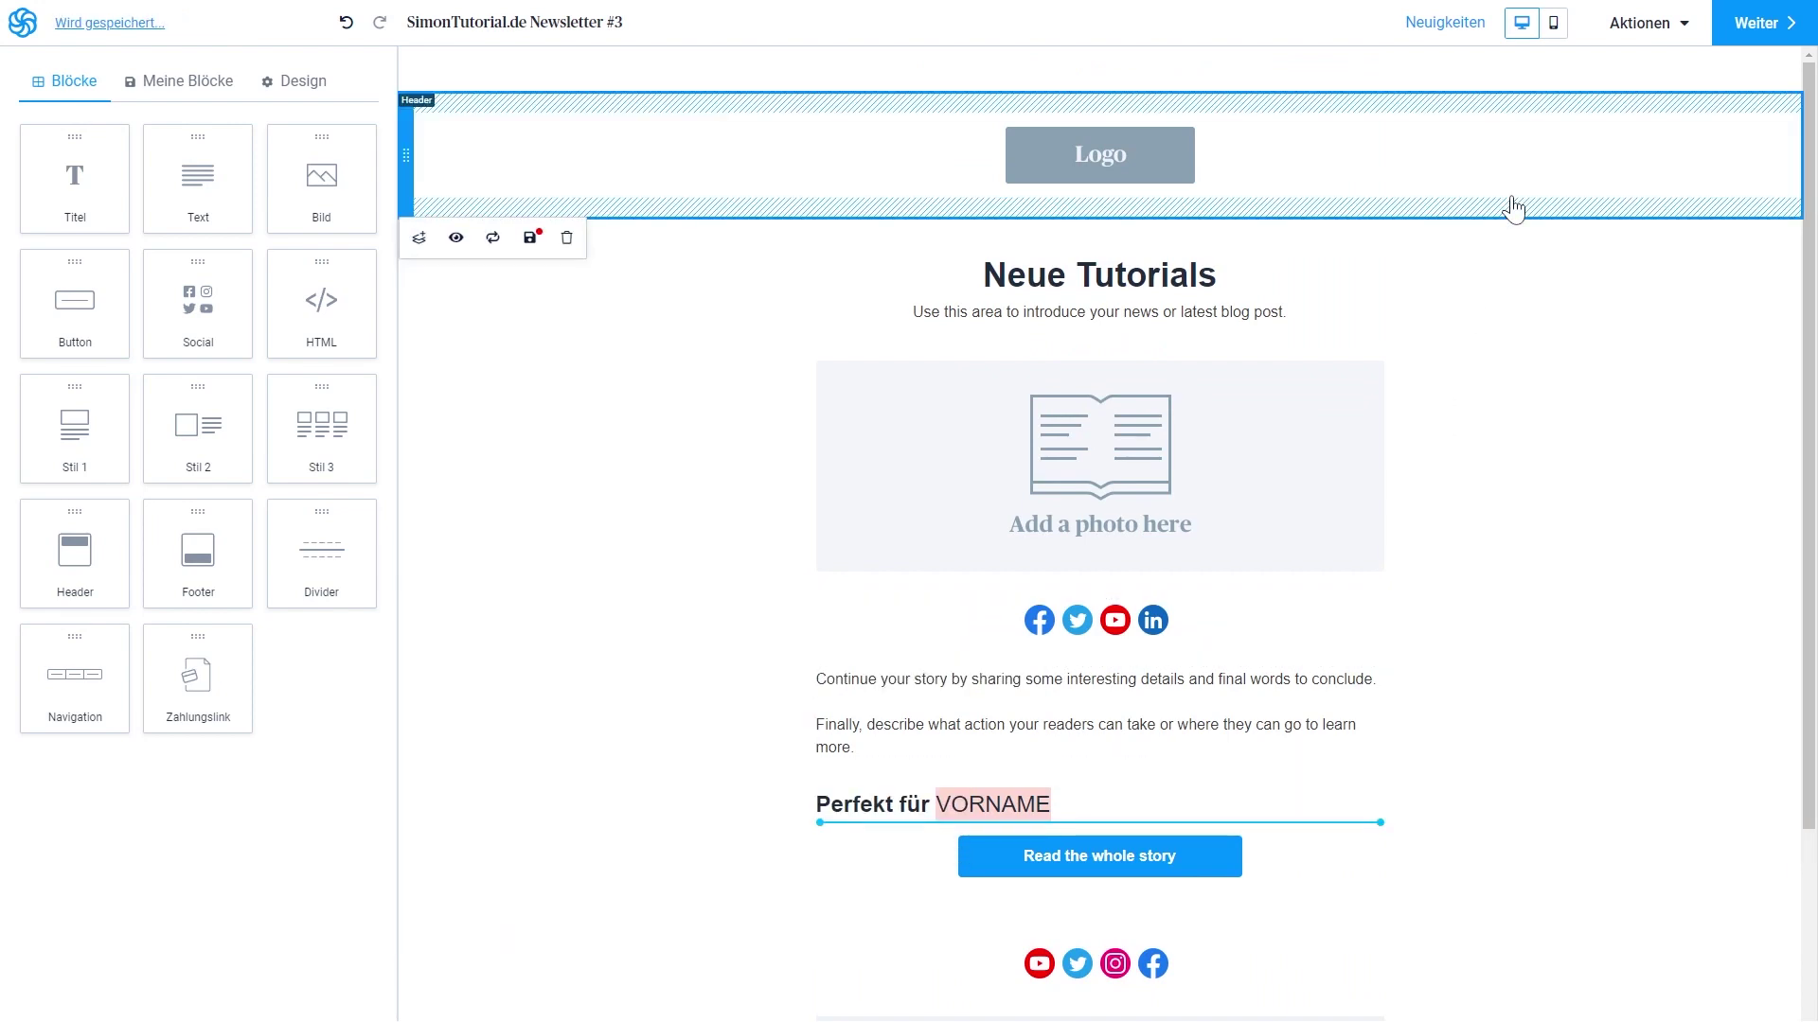
Show the newsletter in the mobile view and inspect its full content in the customer preview.
{"action": "left_click", "coordinate": [1654, 31]}
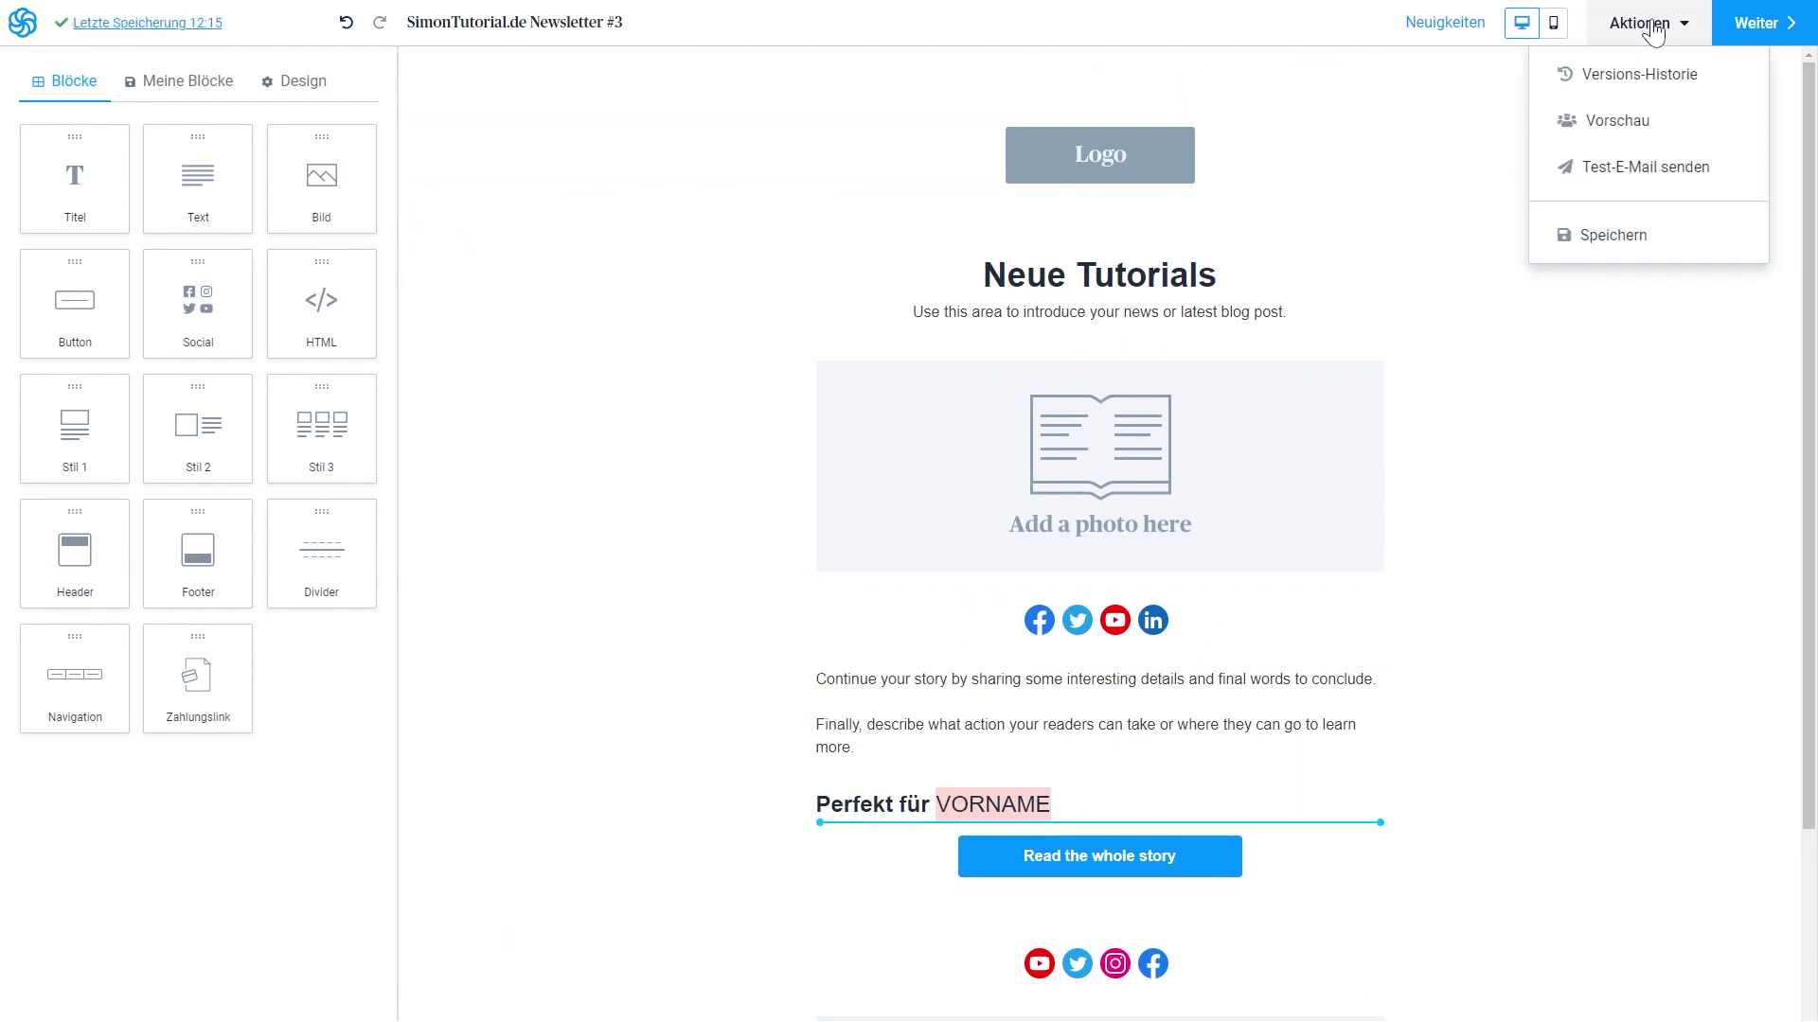
{"action": "left_click", "coordinate": [1552, 24]}
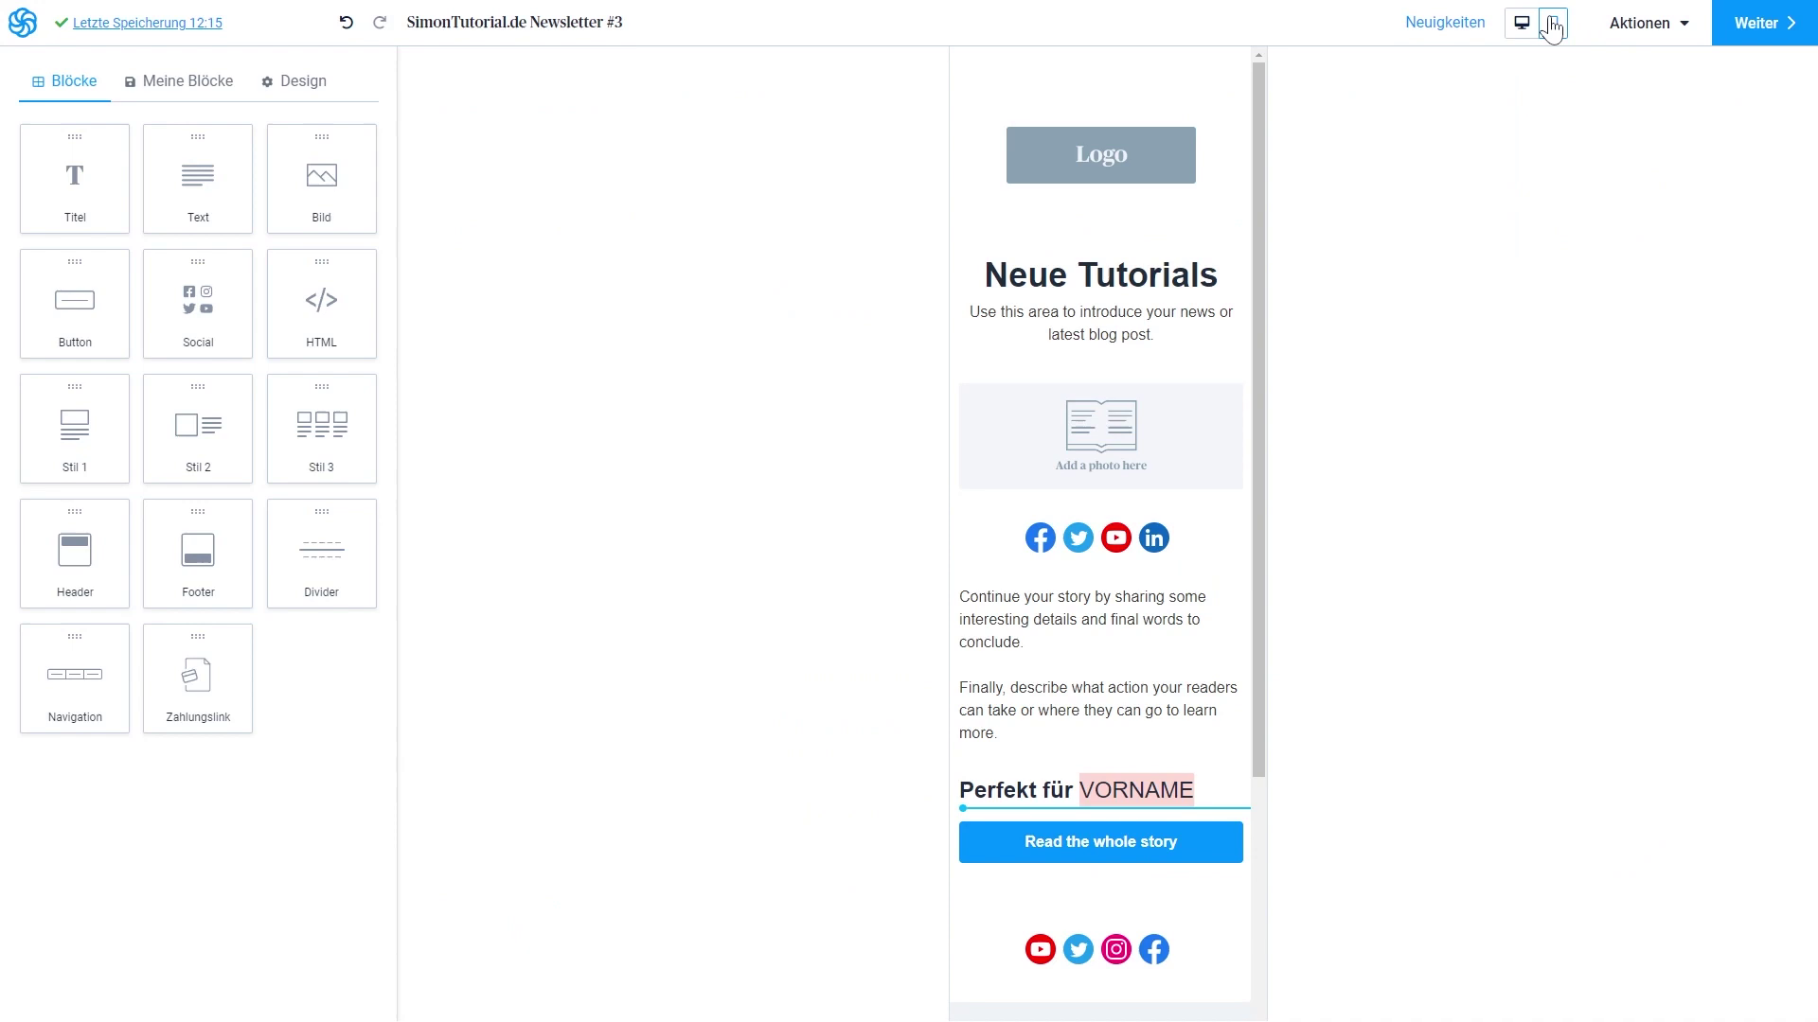
{"action": "left_click", "coordinate": [1647, 33]}
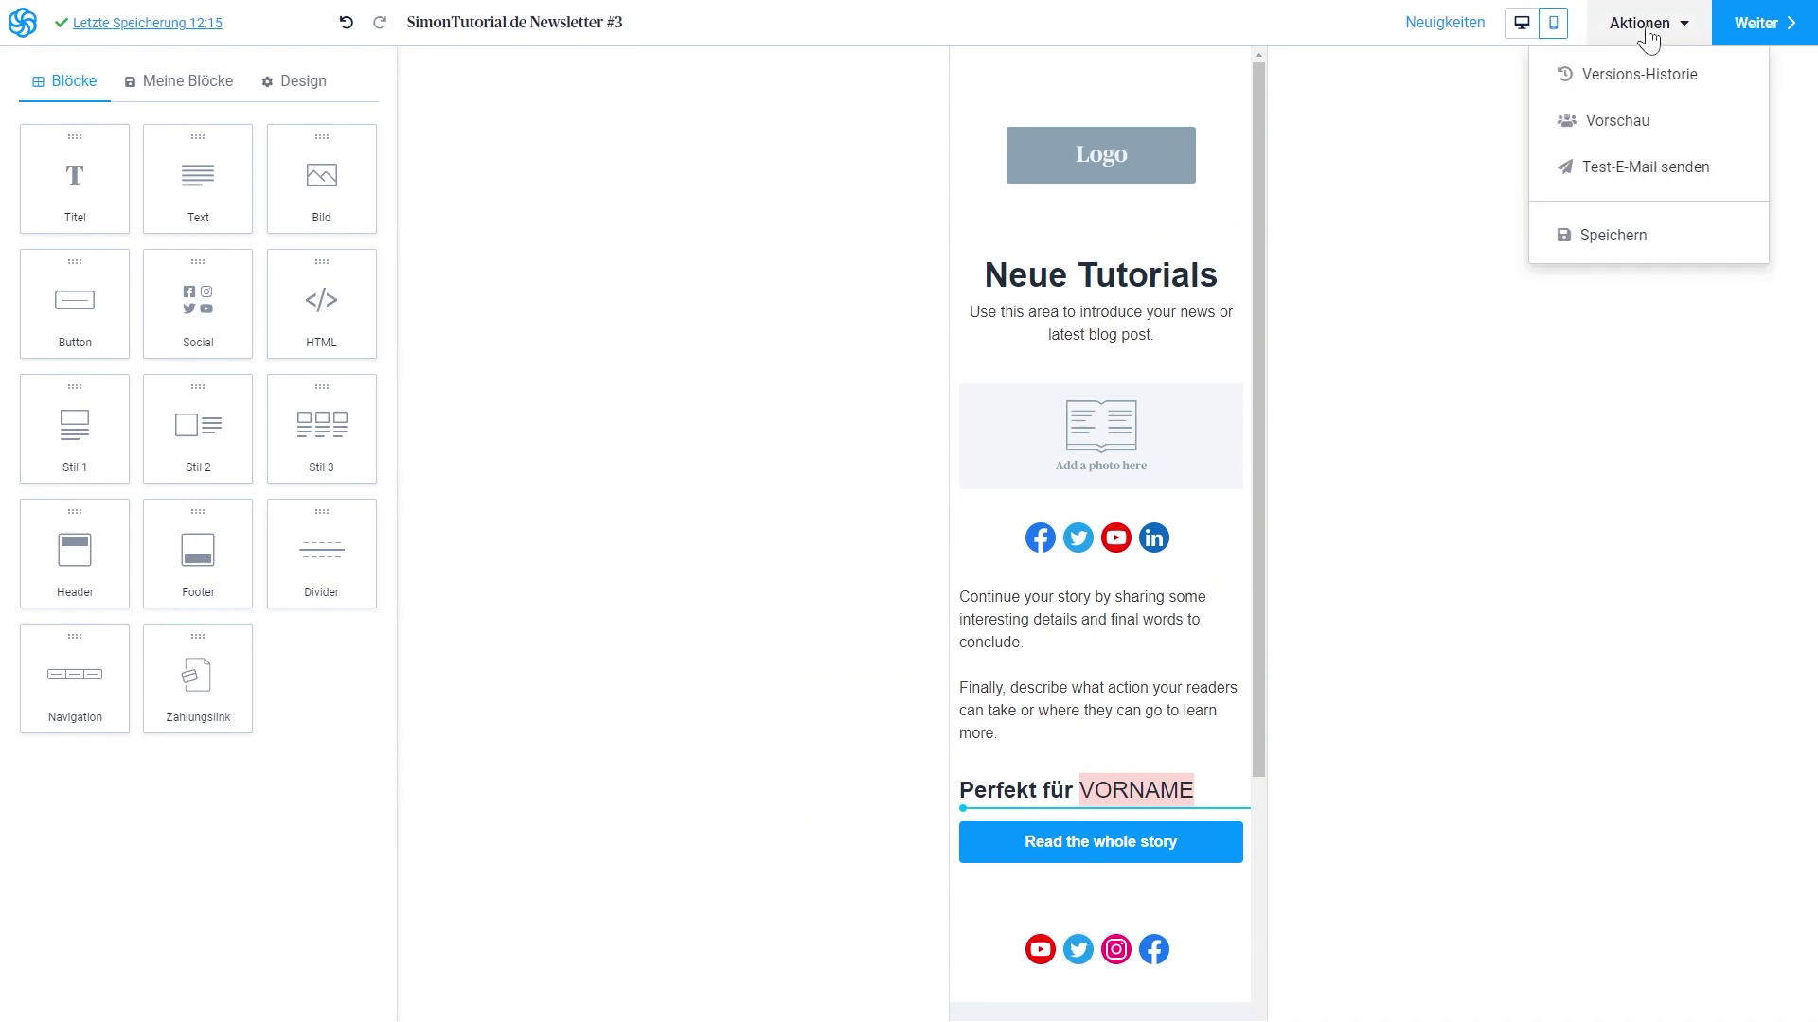
{"action": "left_click", "coordinate": [1664, 177]}
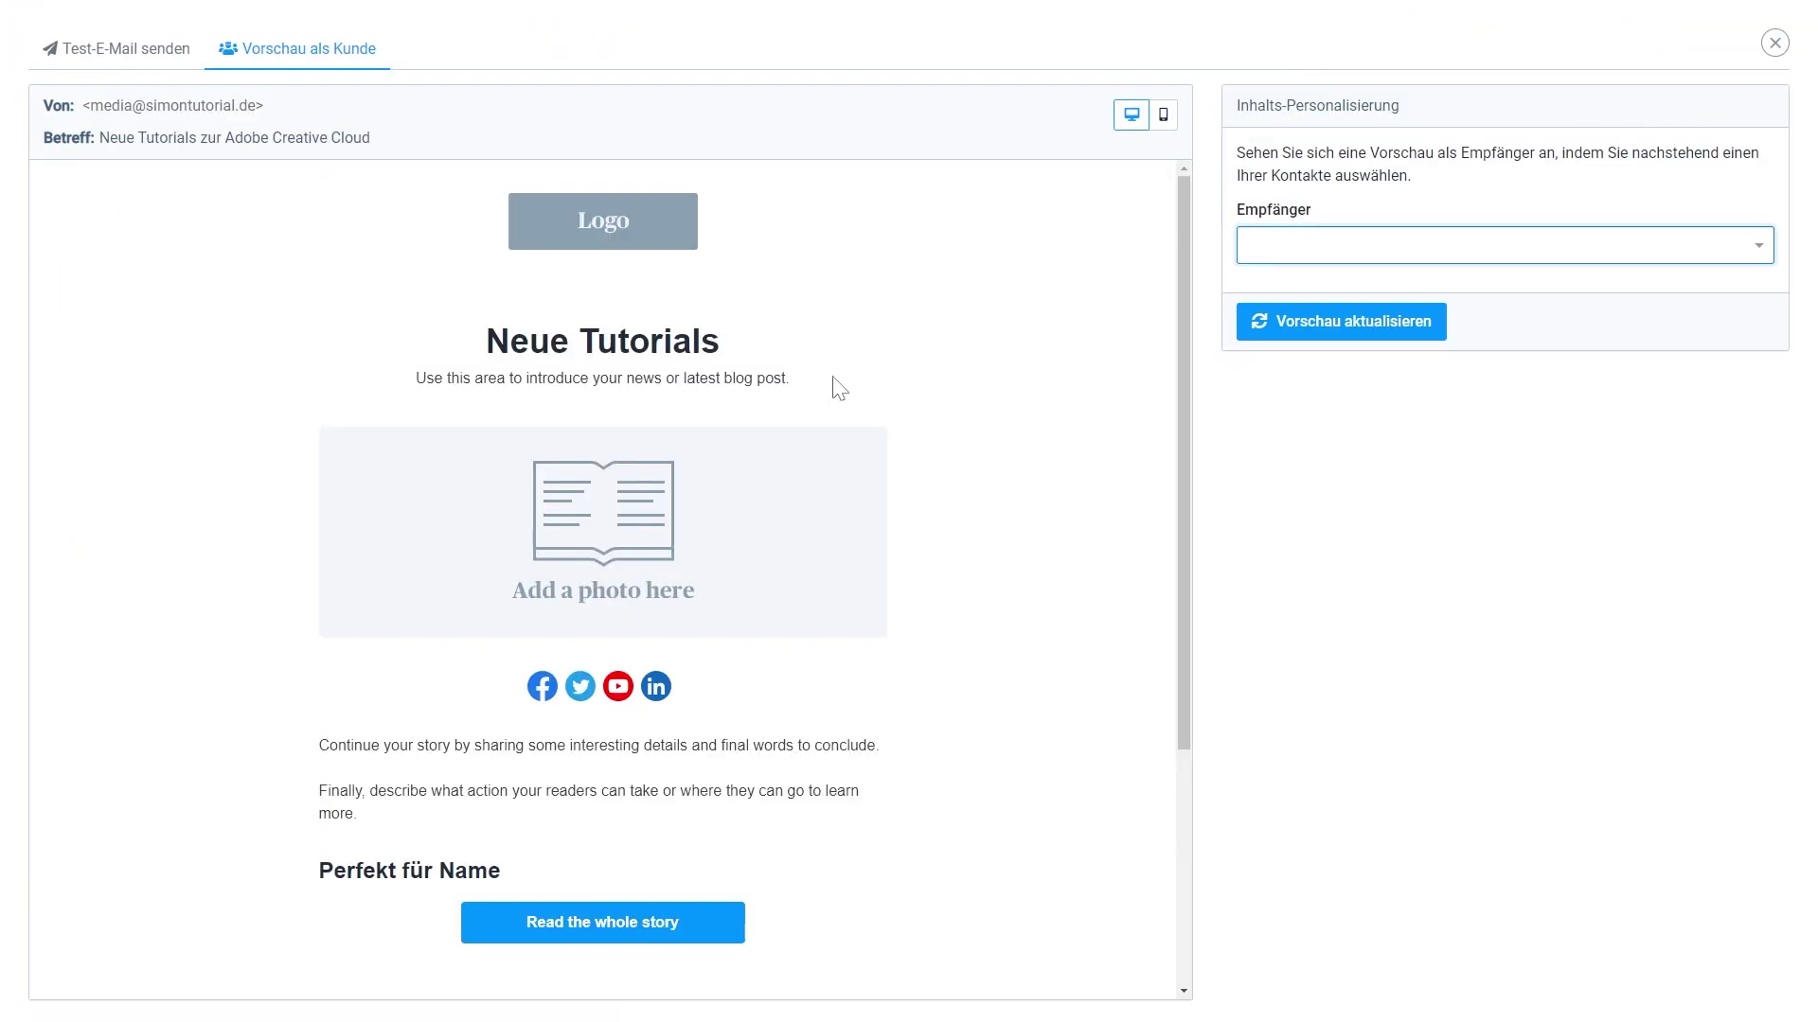
{"action": "scroll", "coordinate": [807, 471], "scroll_direction": "down", "scroll_amount": 1}
{"action": "scroll", "coordinate": [807, 470], "scroll_direction": "down", "scroll_amount": 1}
Search for a recipient by first name and preview the personalised sub-headline for that contact.
{"action": "left_click", "coordinate": [1378, 253]}
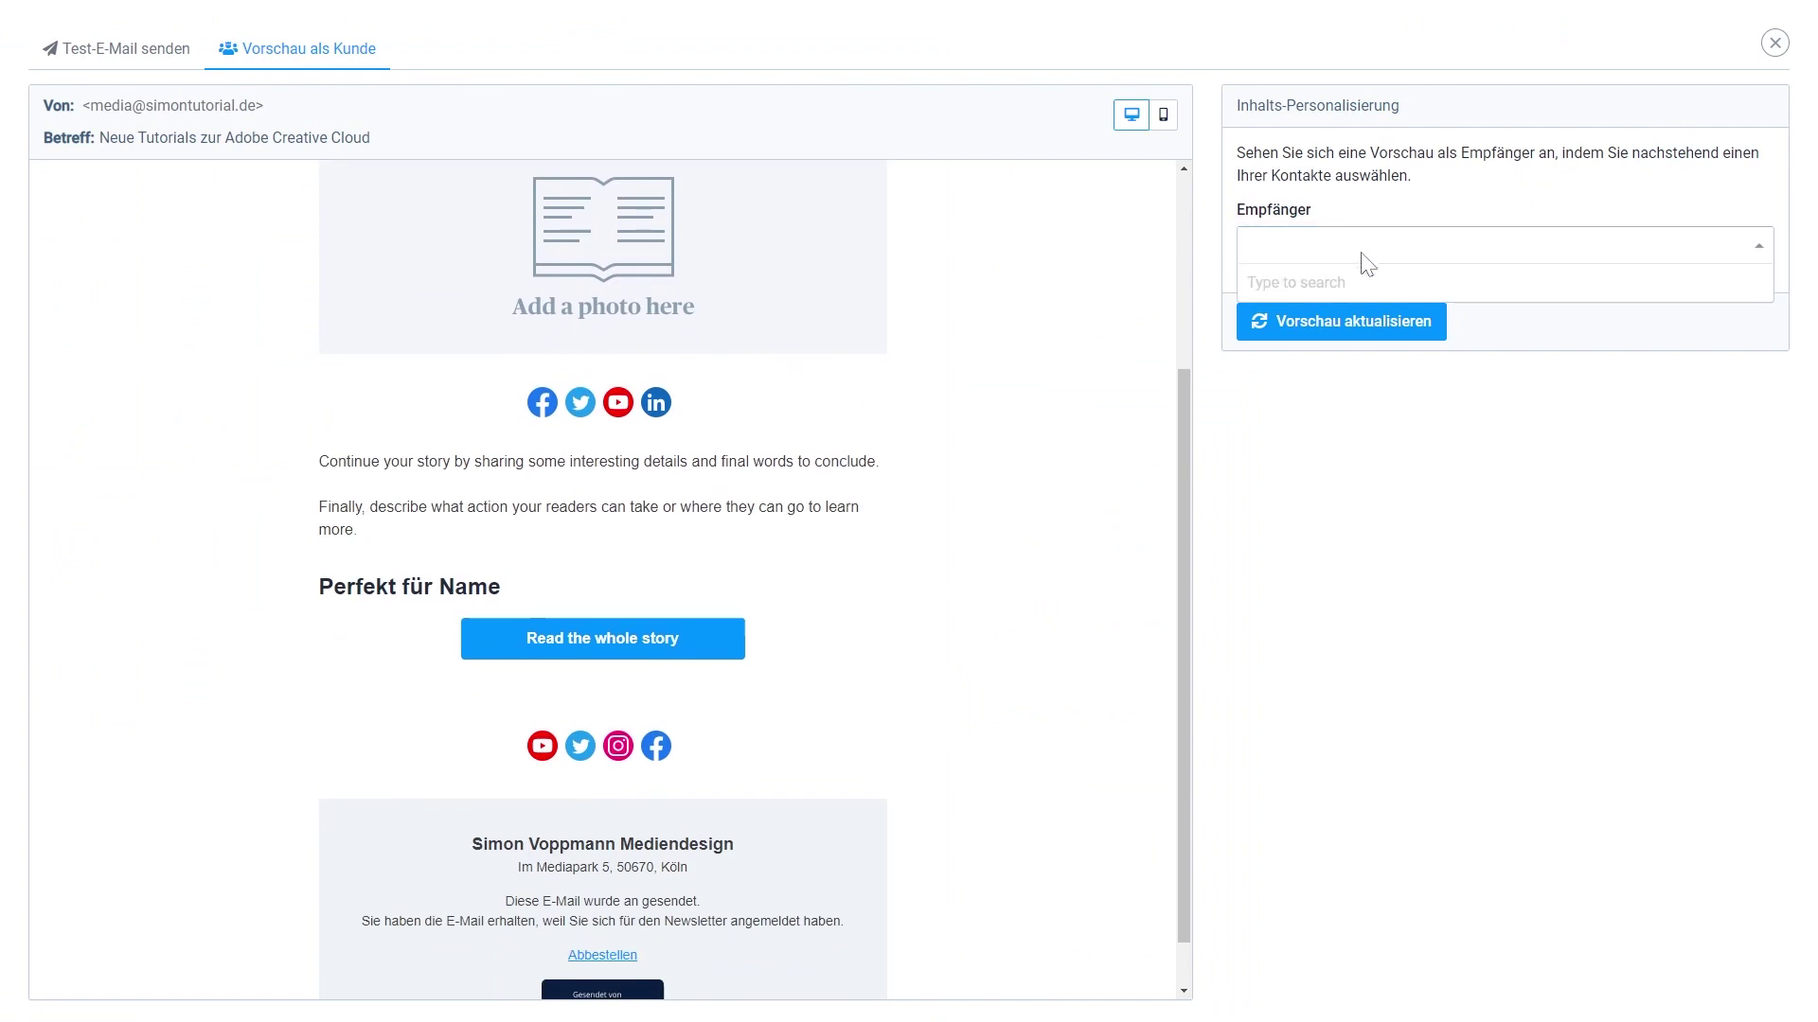
{"action": "type", "text": "Simon"}
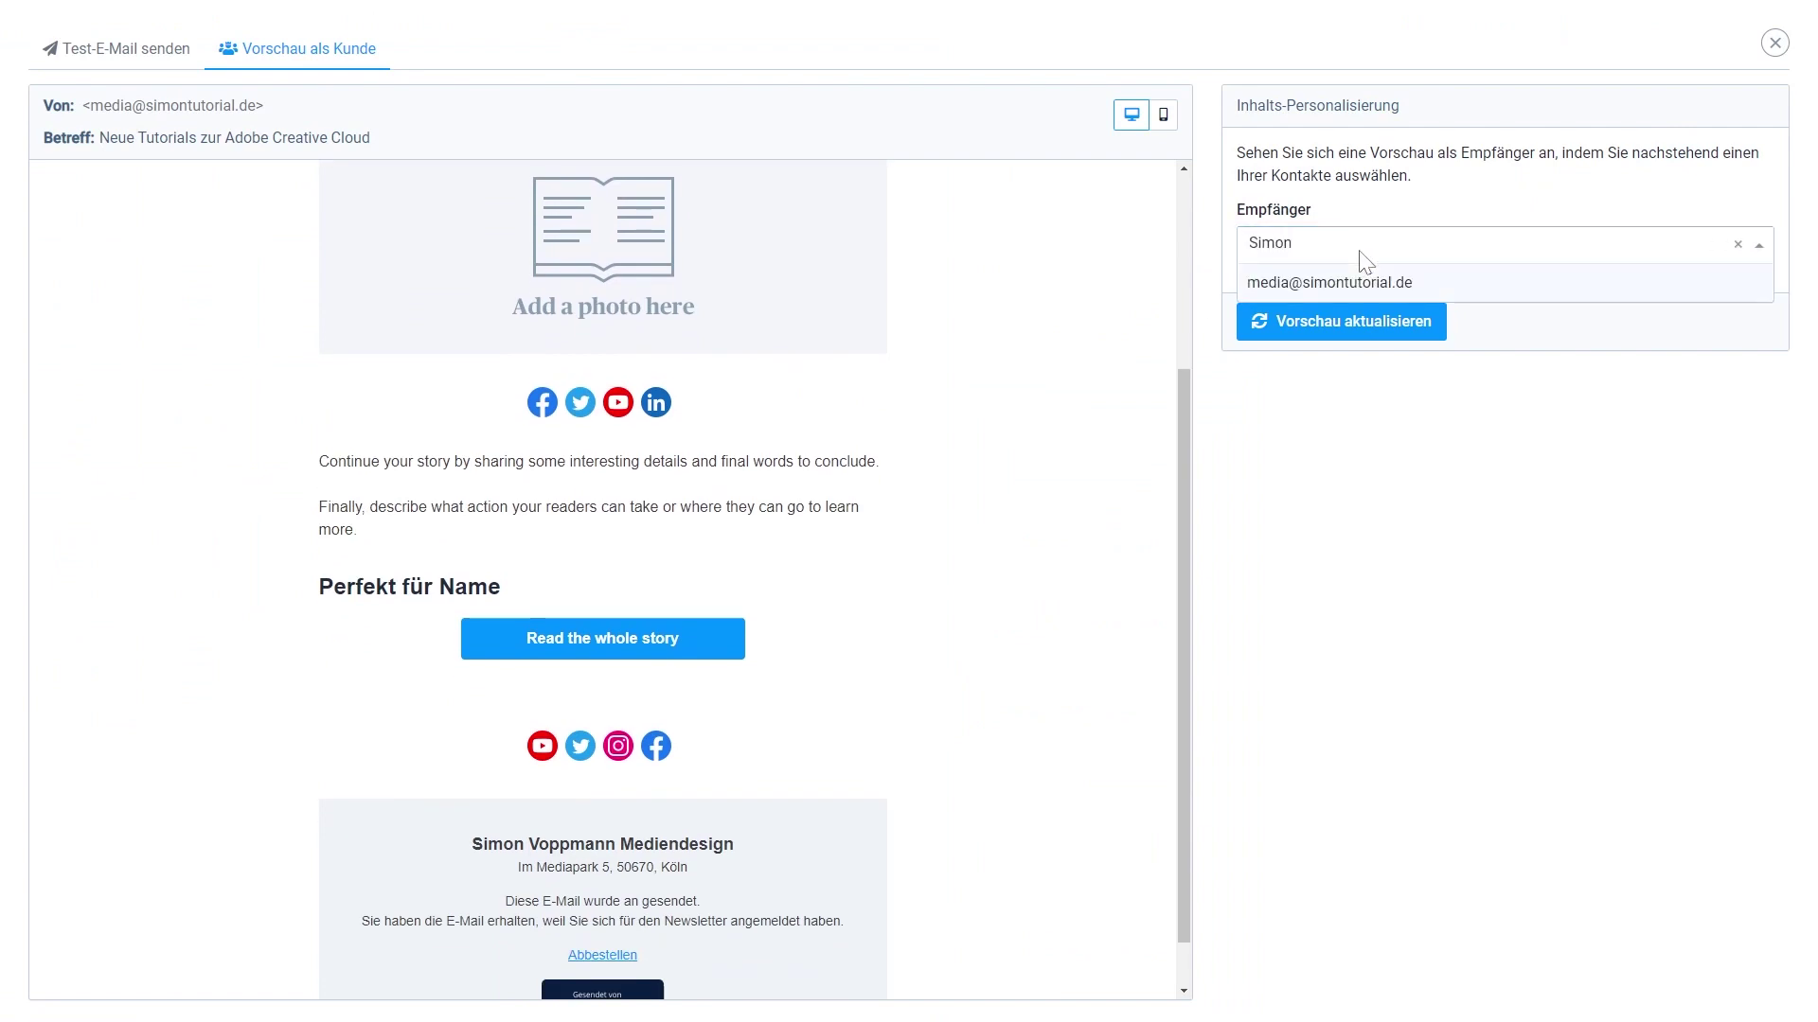
{"action": "left_click", "coordinate": [1364, 281]}
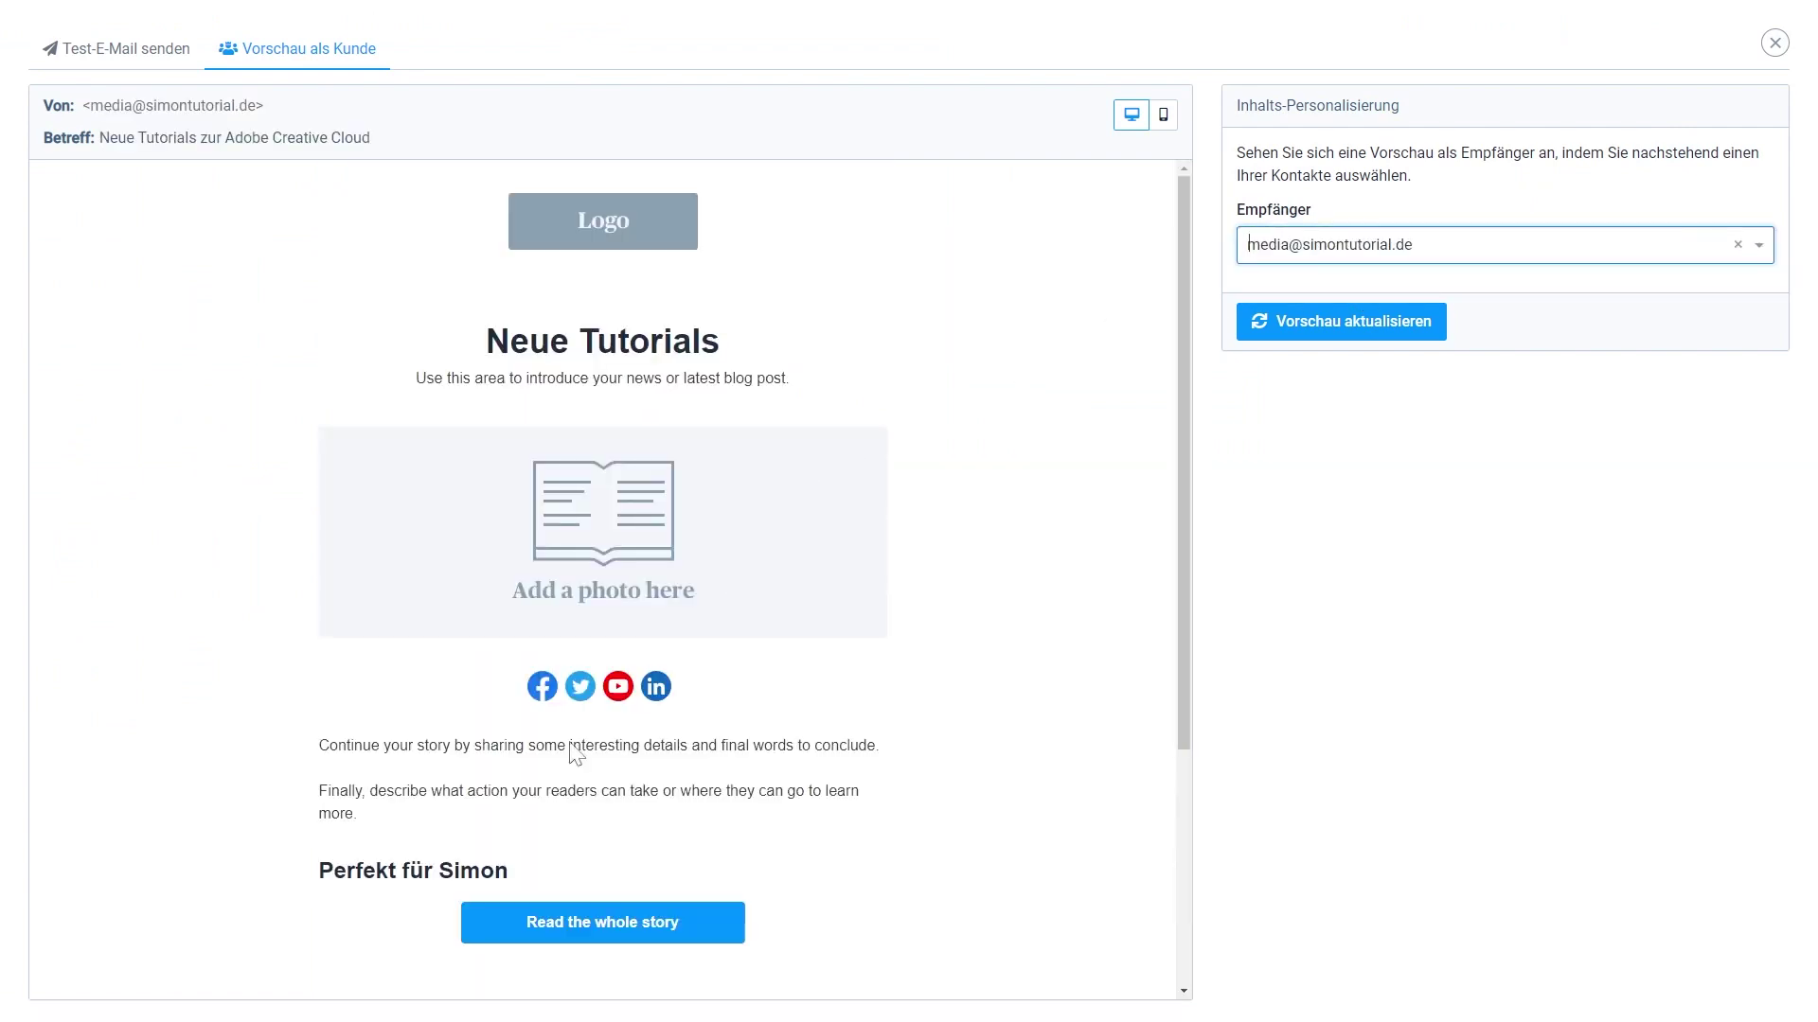
{"action": "left_click_drag", "start_coordinate": [438, 871], "coordinate": [516, 869]}
{"action": "left_click", "coordinate": [509, 869]}
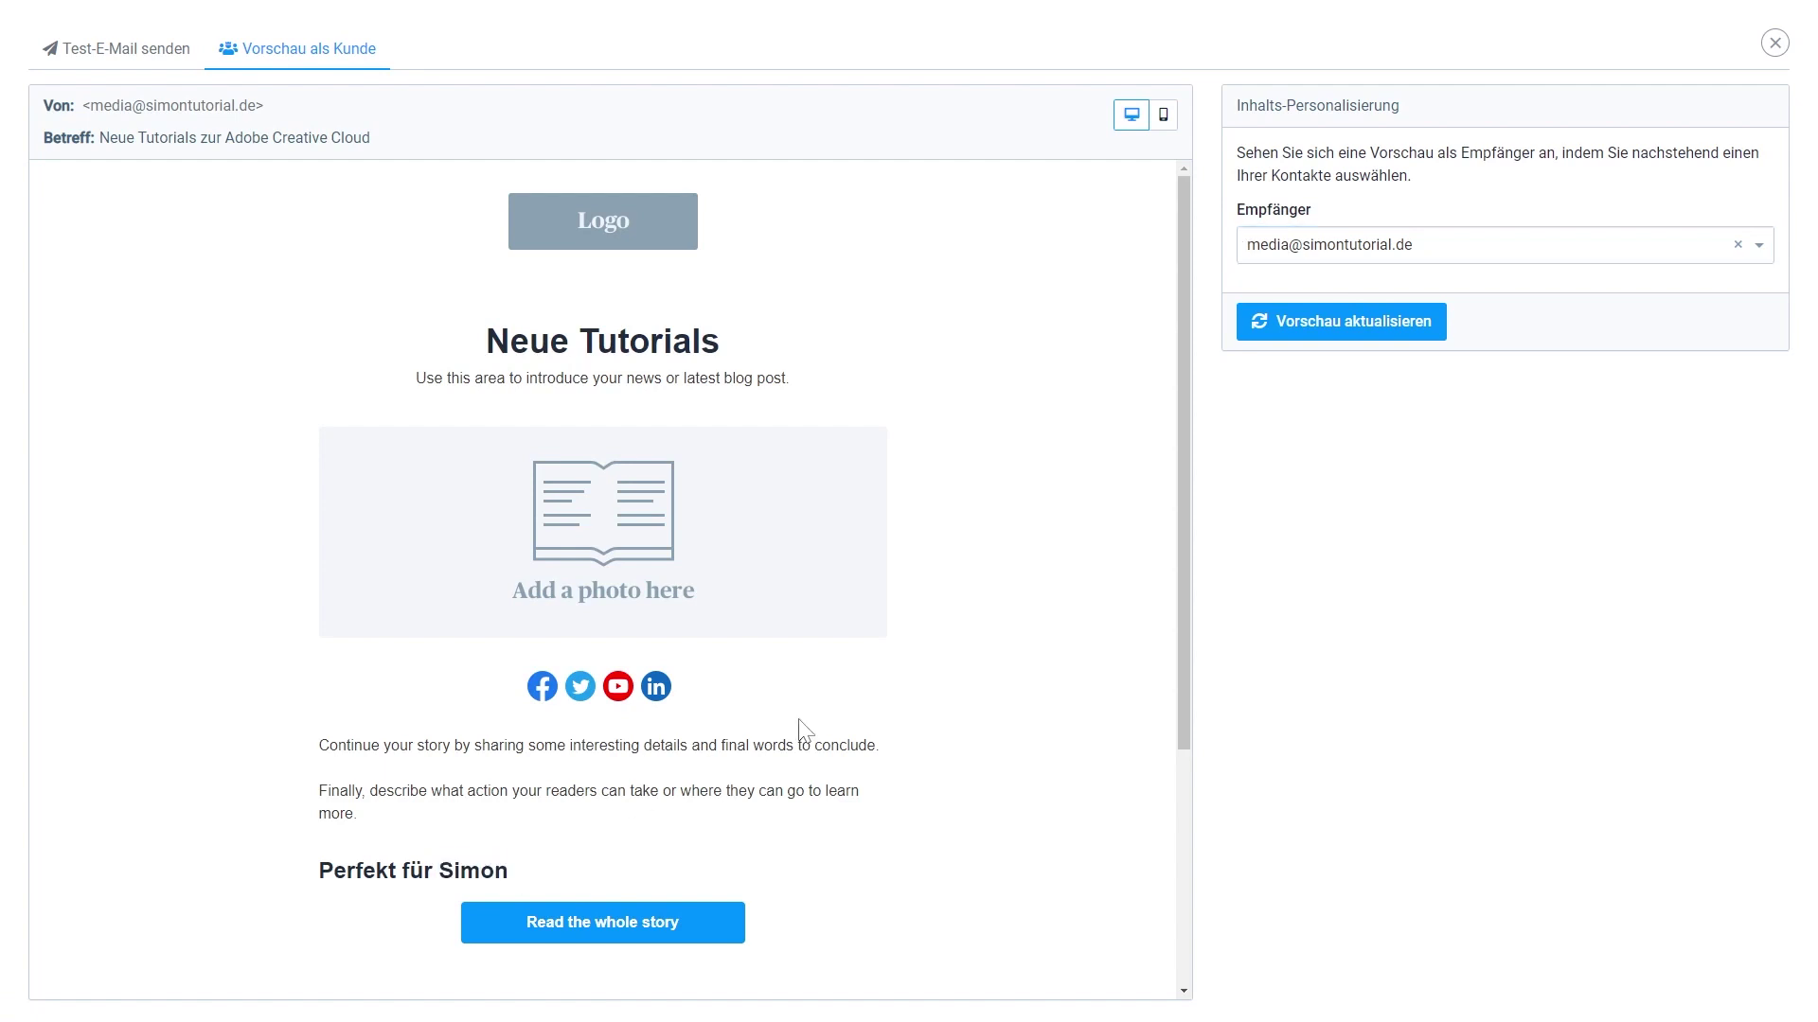
Close the customer preview, finish editing the newsletter design, and save and leave the campaign.
{"action": "left_click", "coordinate": [1775, 43]}
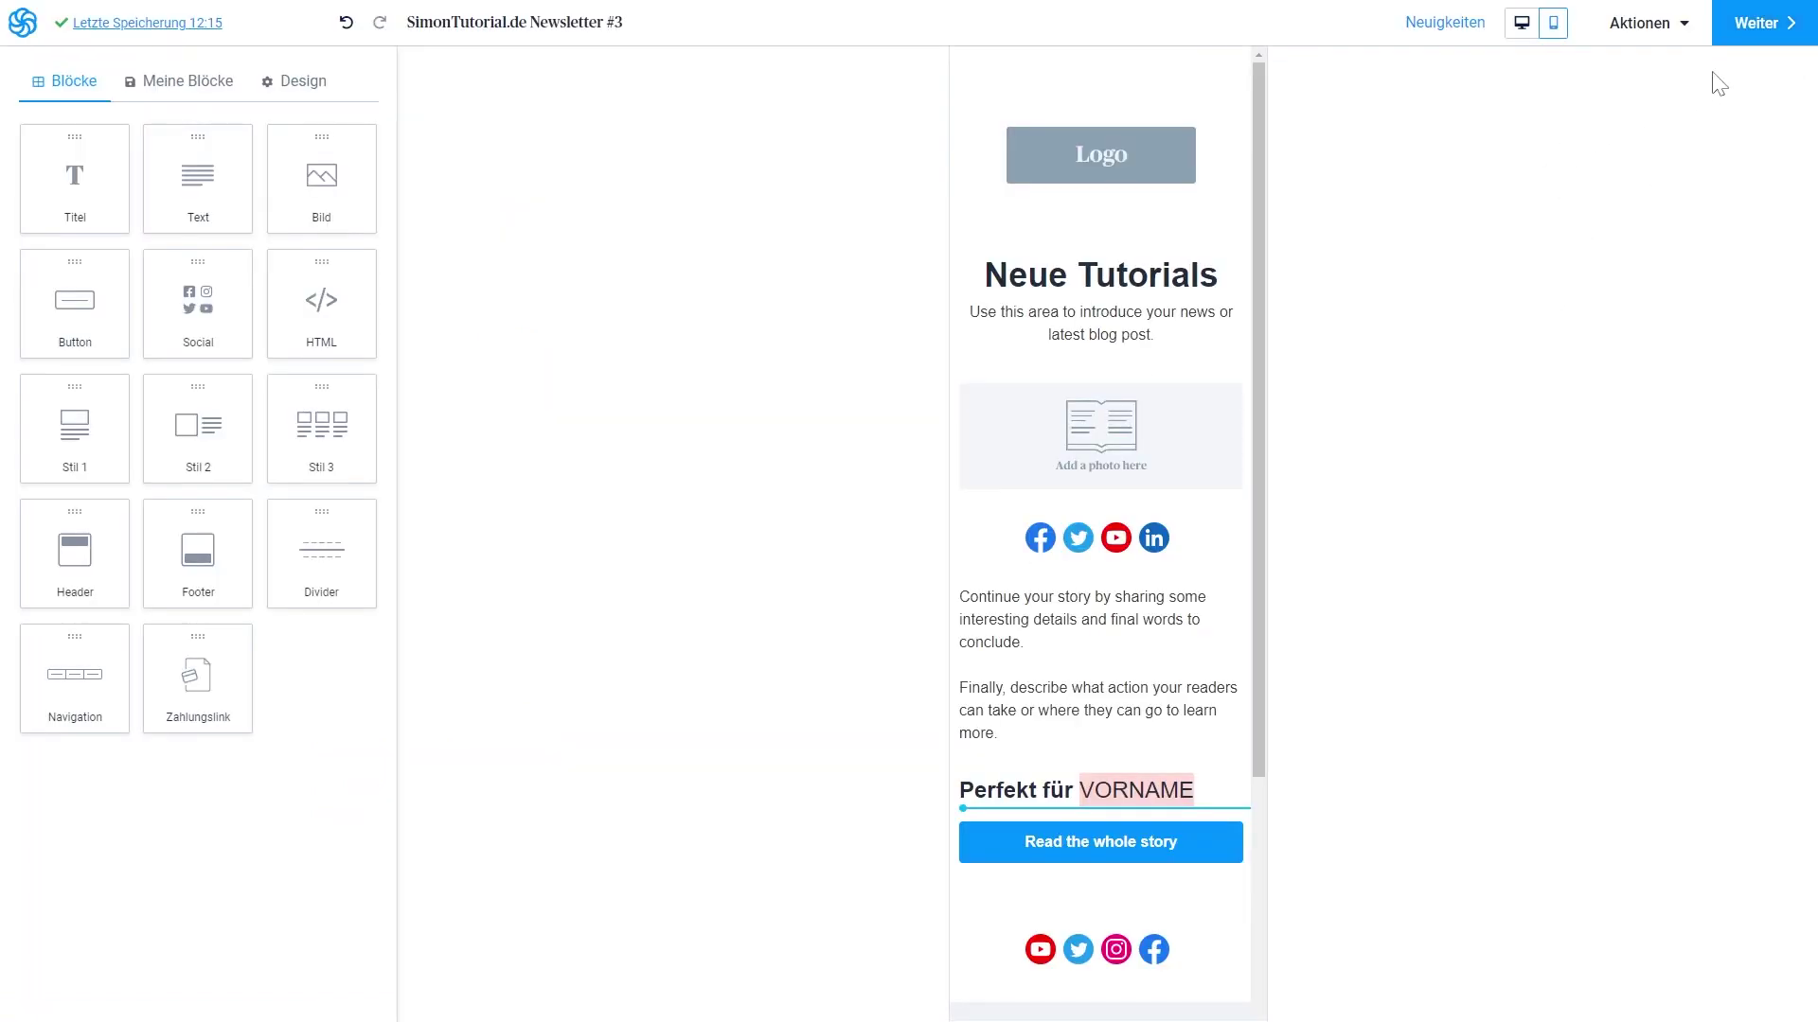
{"action": "left_click", "coordinate": [1766, 24]}
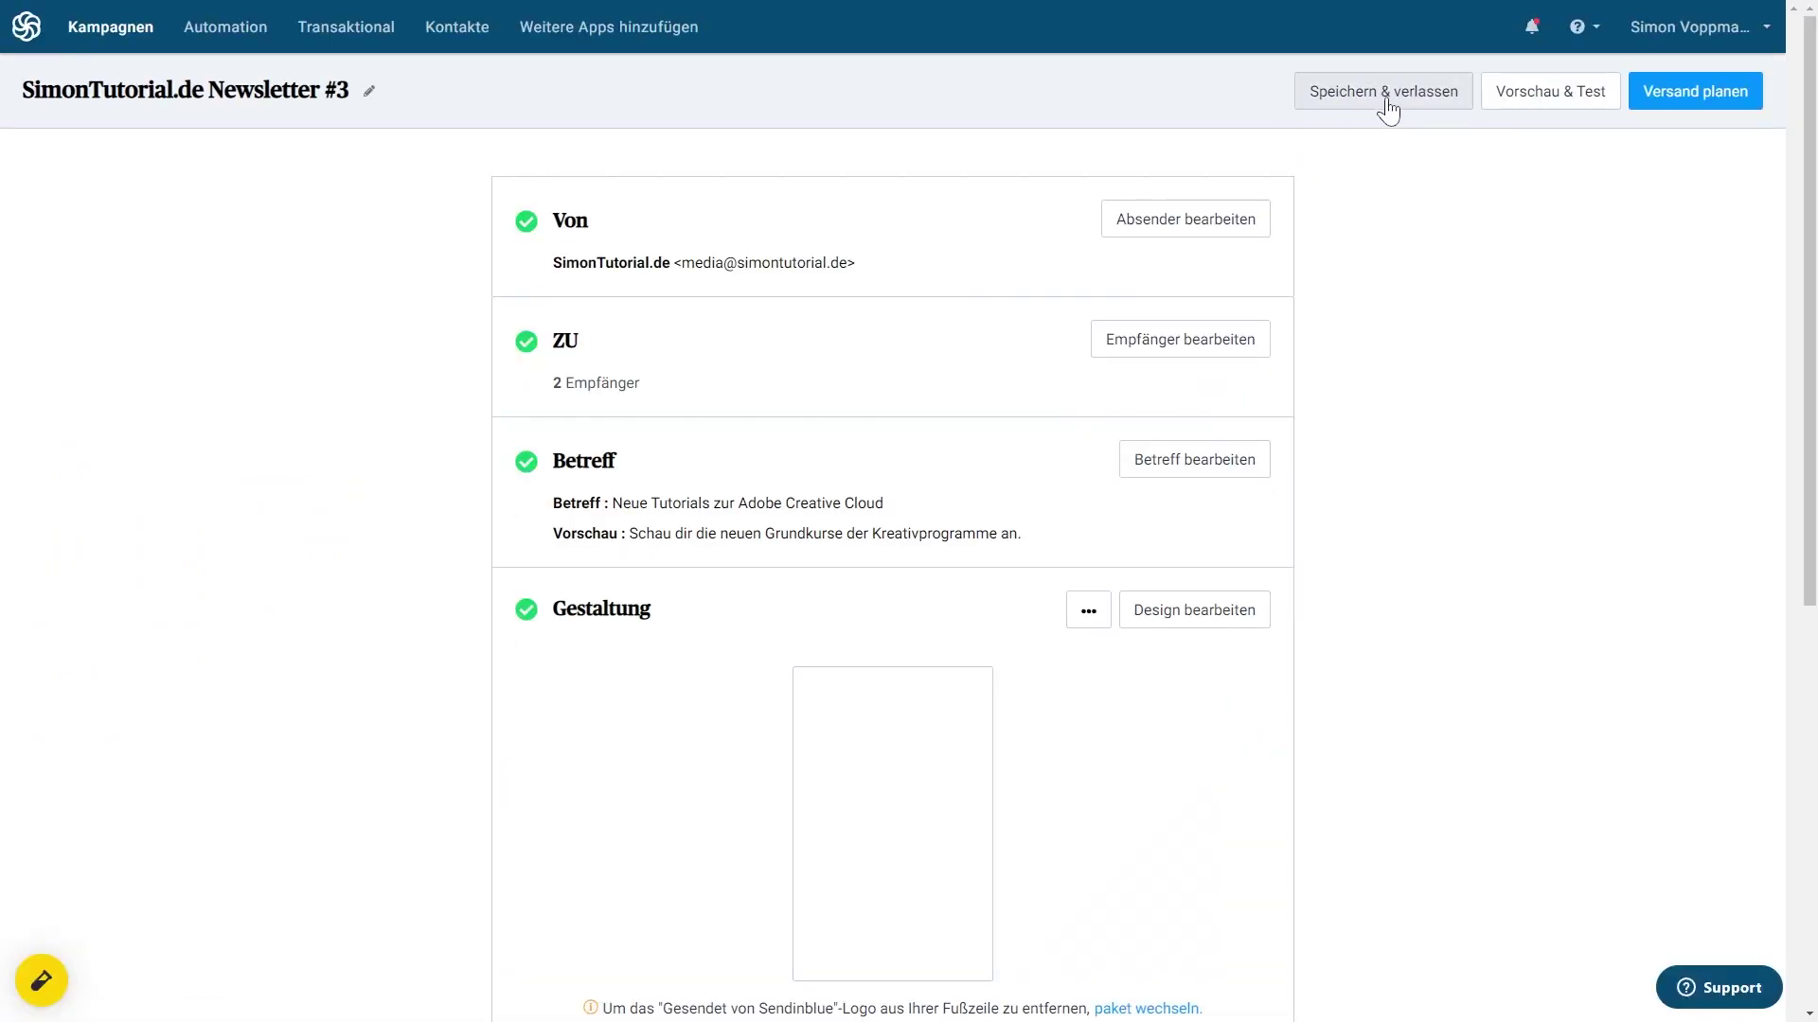
{"action": "left_click", "coordinate": [1387, 109]}
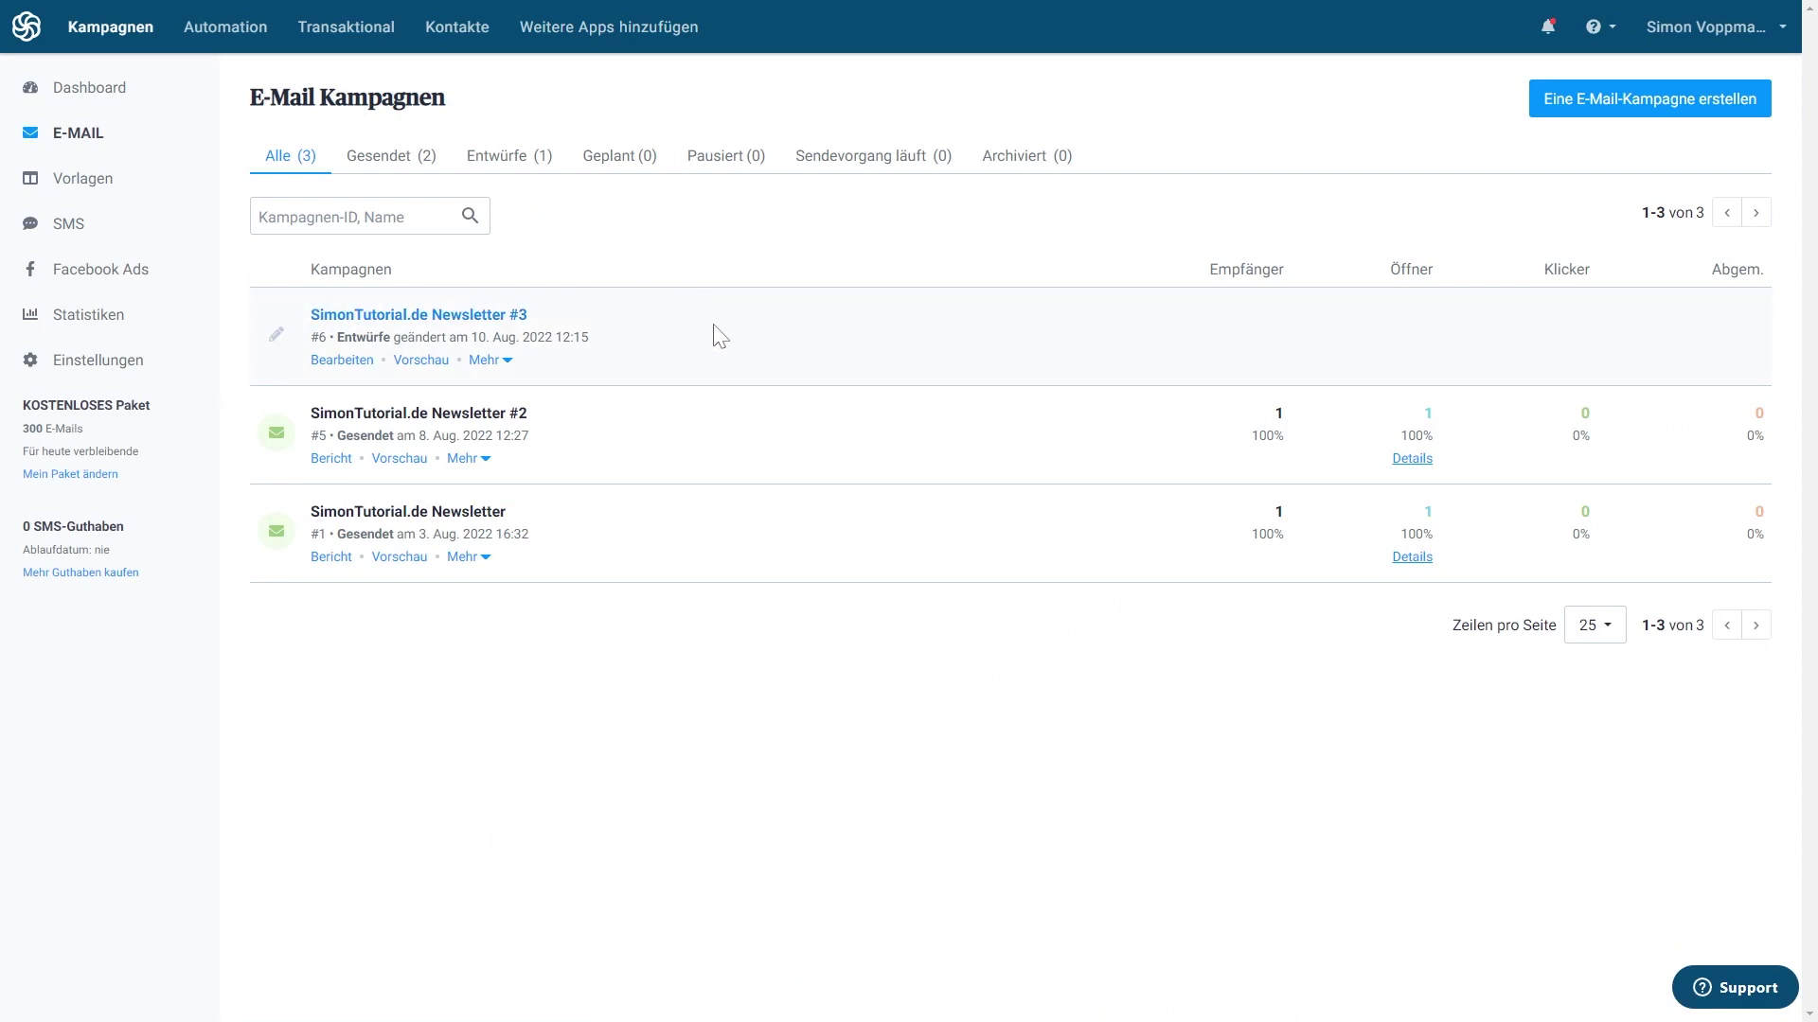
Save the advanced settings of the SimonTutorial.de Newsletter #3 draft with the web version option switched off.
{"action": "left_click", "coordinate": [359, 364]}
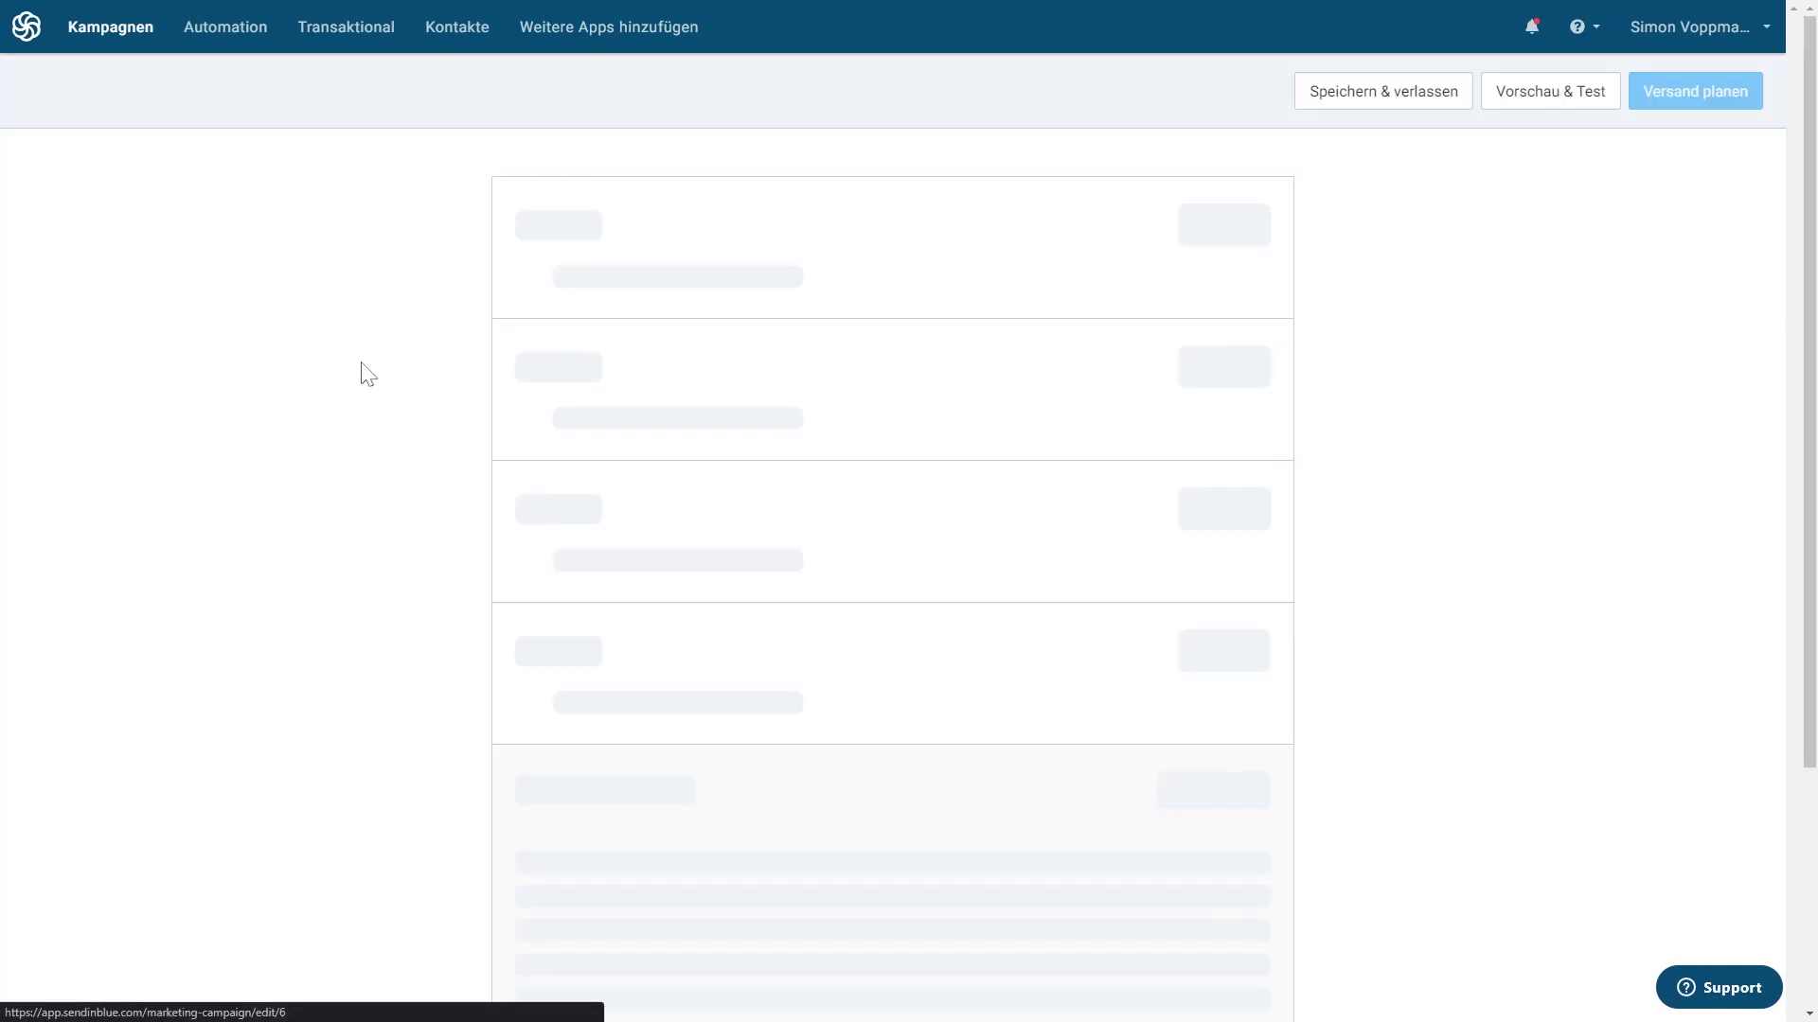
{"action": "scroll", "coordinate": [963, 381], "scroll_direction": "down", "scroll_amount": 1}
{"action": "scroll", "coordinate": [964, 382], "scroll_direction": "down", "scroll_amount": 5}
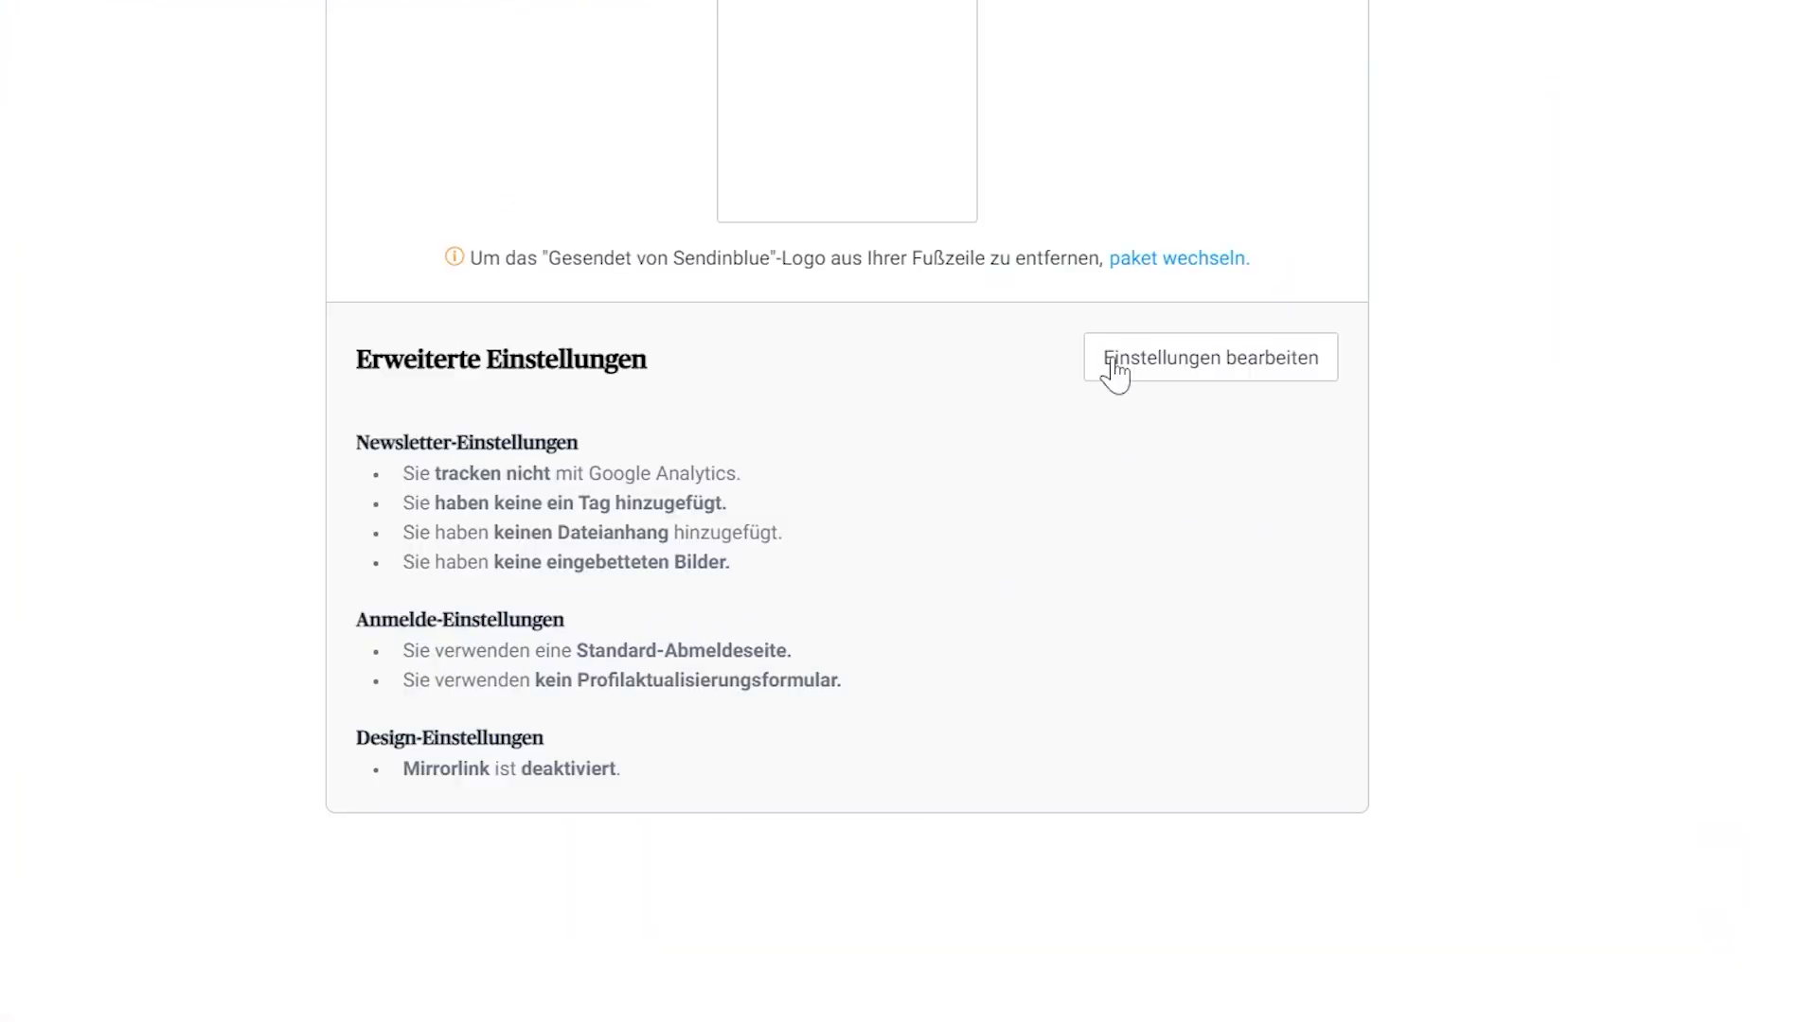
{"action": "left_click", "coordinate": [1157, 380]}
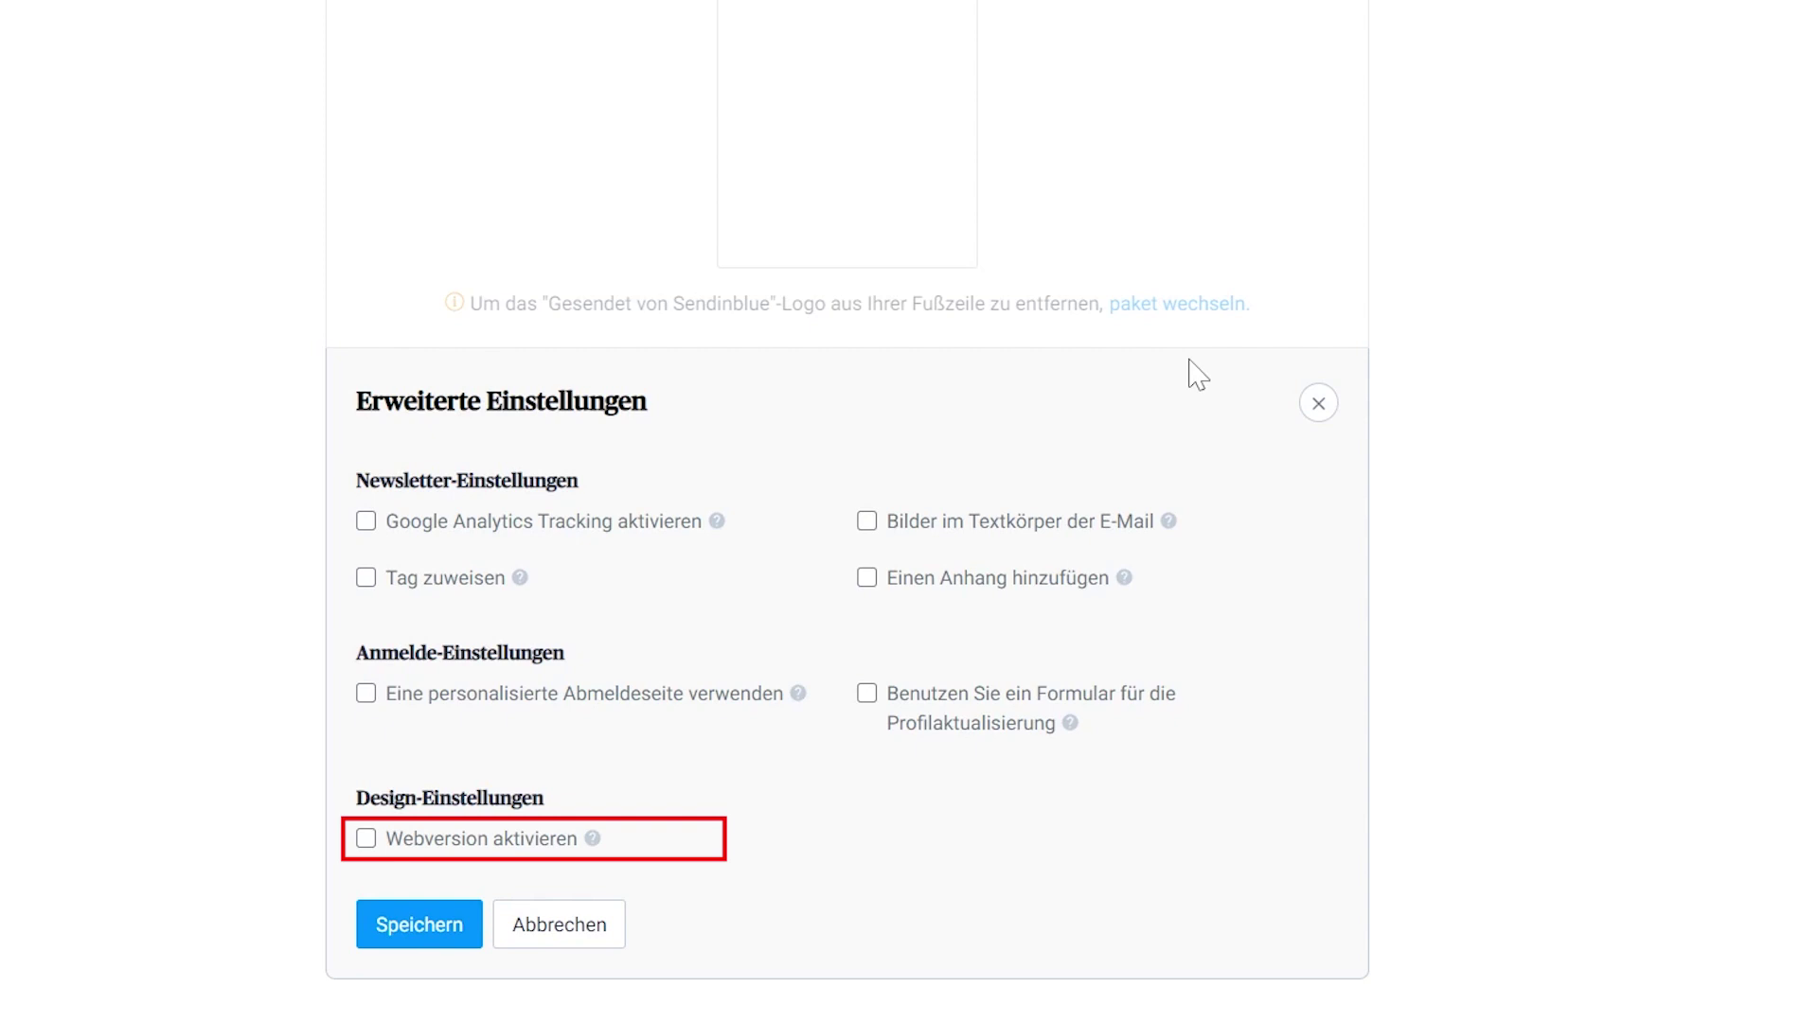
{"action": "left_click", "coordinate": [367, 839]}
{"action": "left_click", "coordinate": [367, 839]}
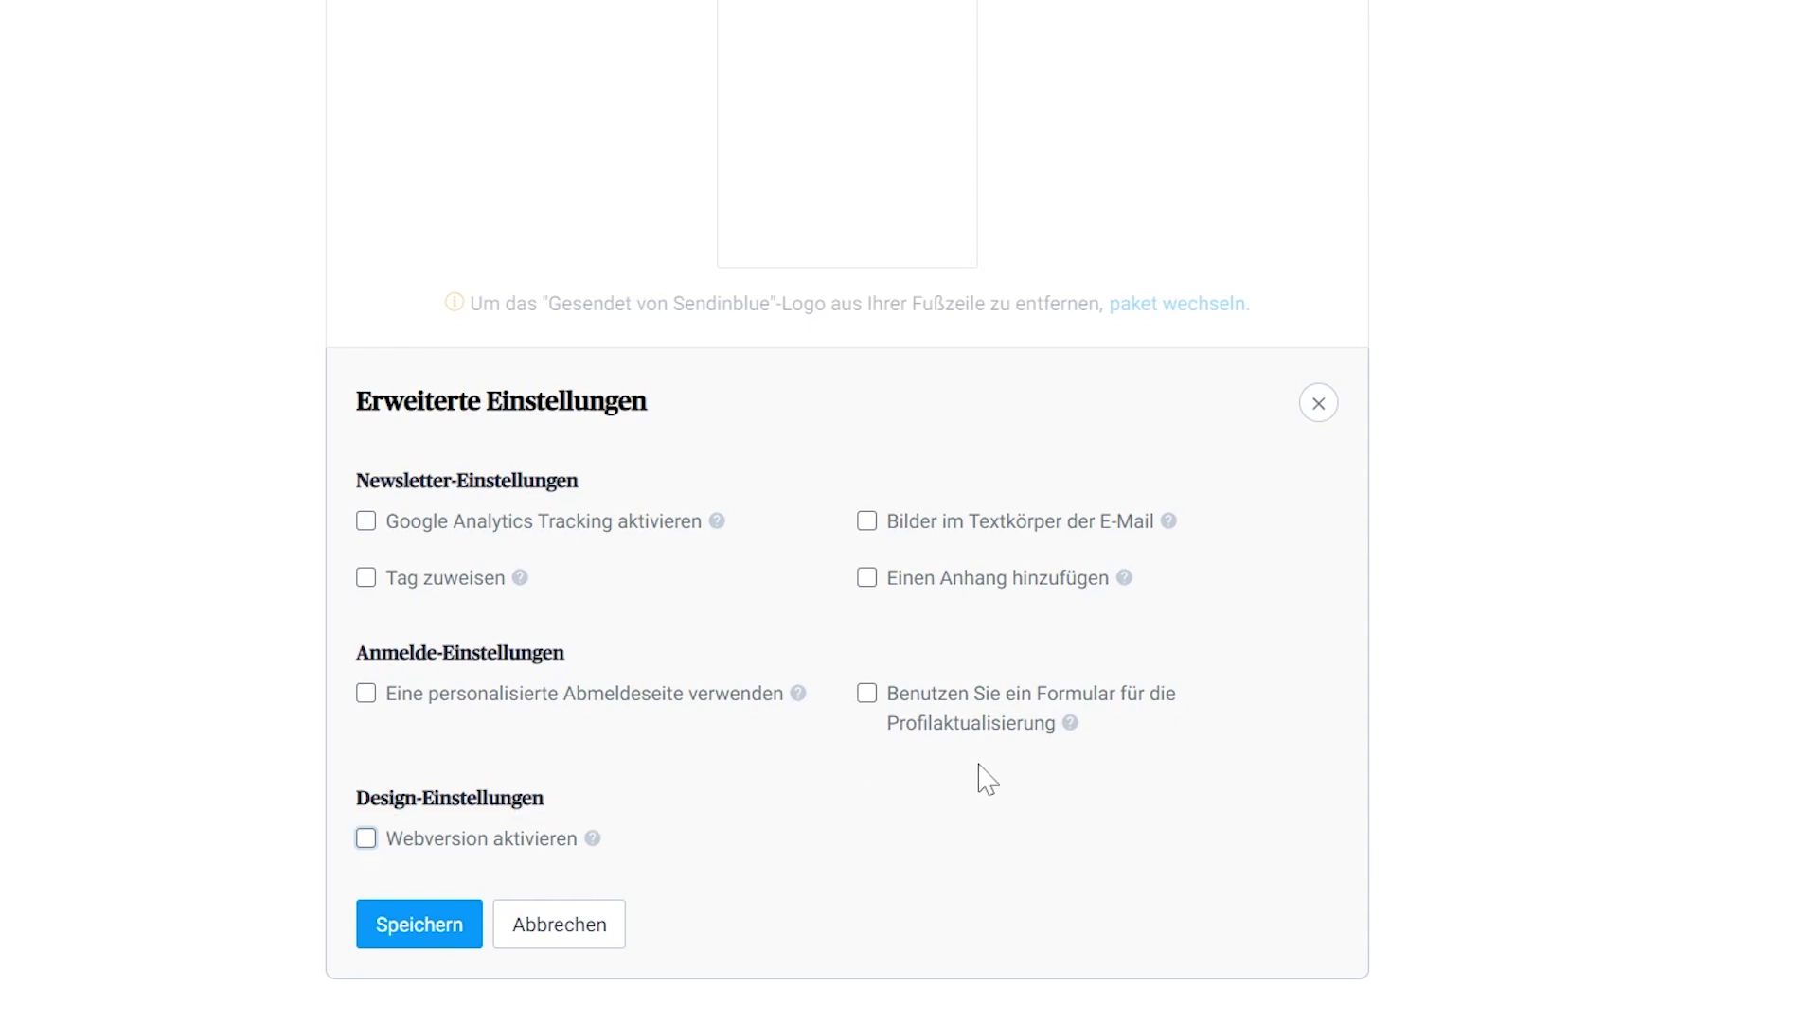
{"action": "left_click", "coordinate": [459, 937]}
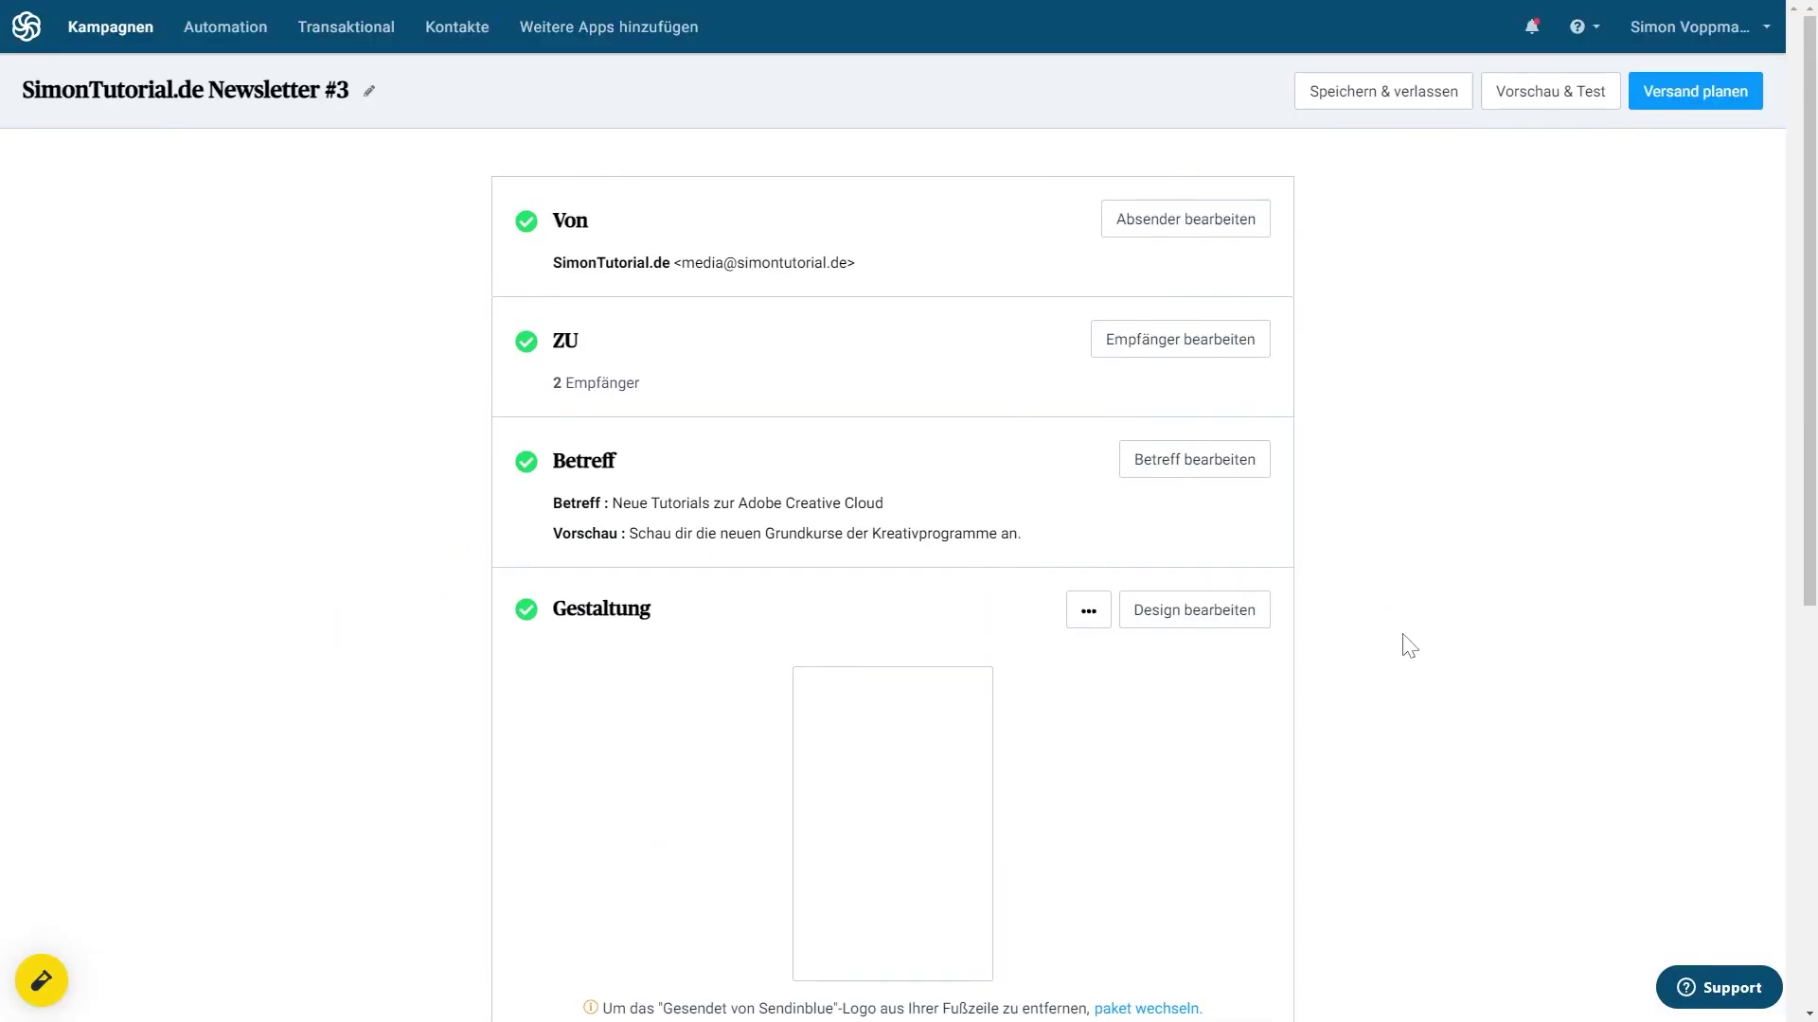
Compare the scheduled and best-time delivery options for SimonTutorial.de Newsletter #3, and send the campaign immediately.
{"action": "left_click", "coordinate": [1552, 95]}
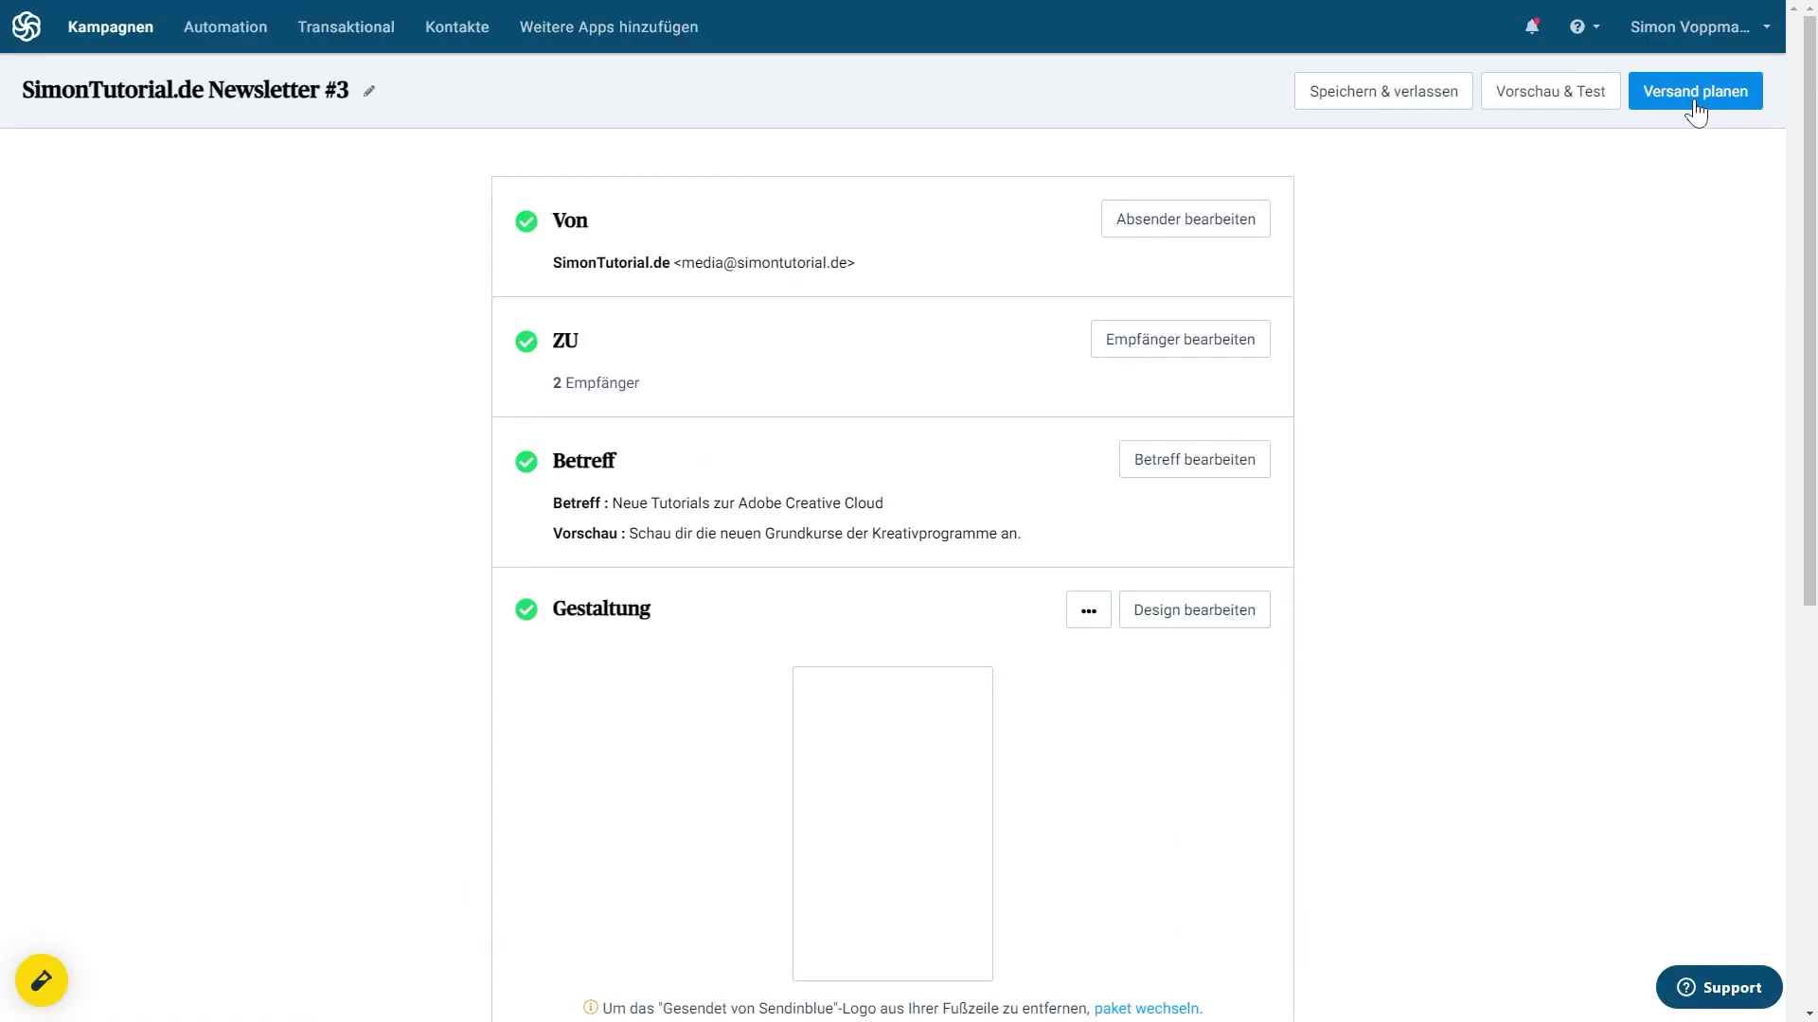
{"action": "left_click", "coordinate": [1695, 94]}
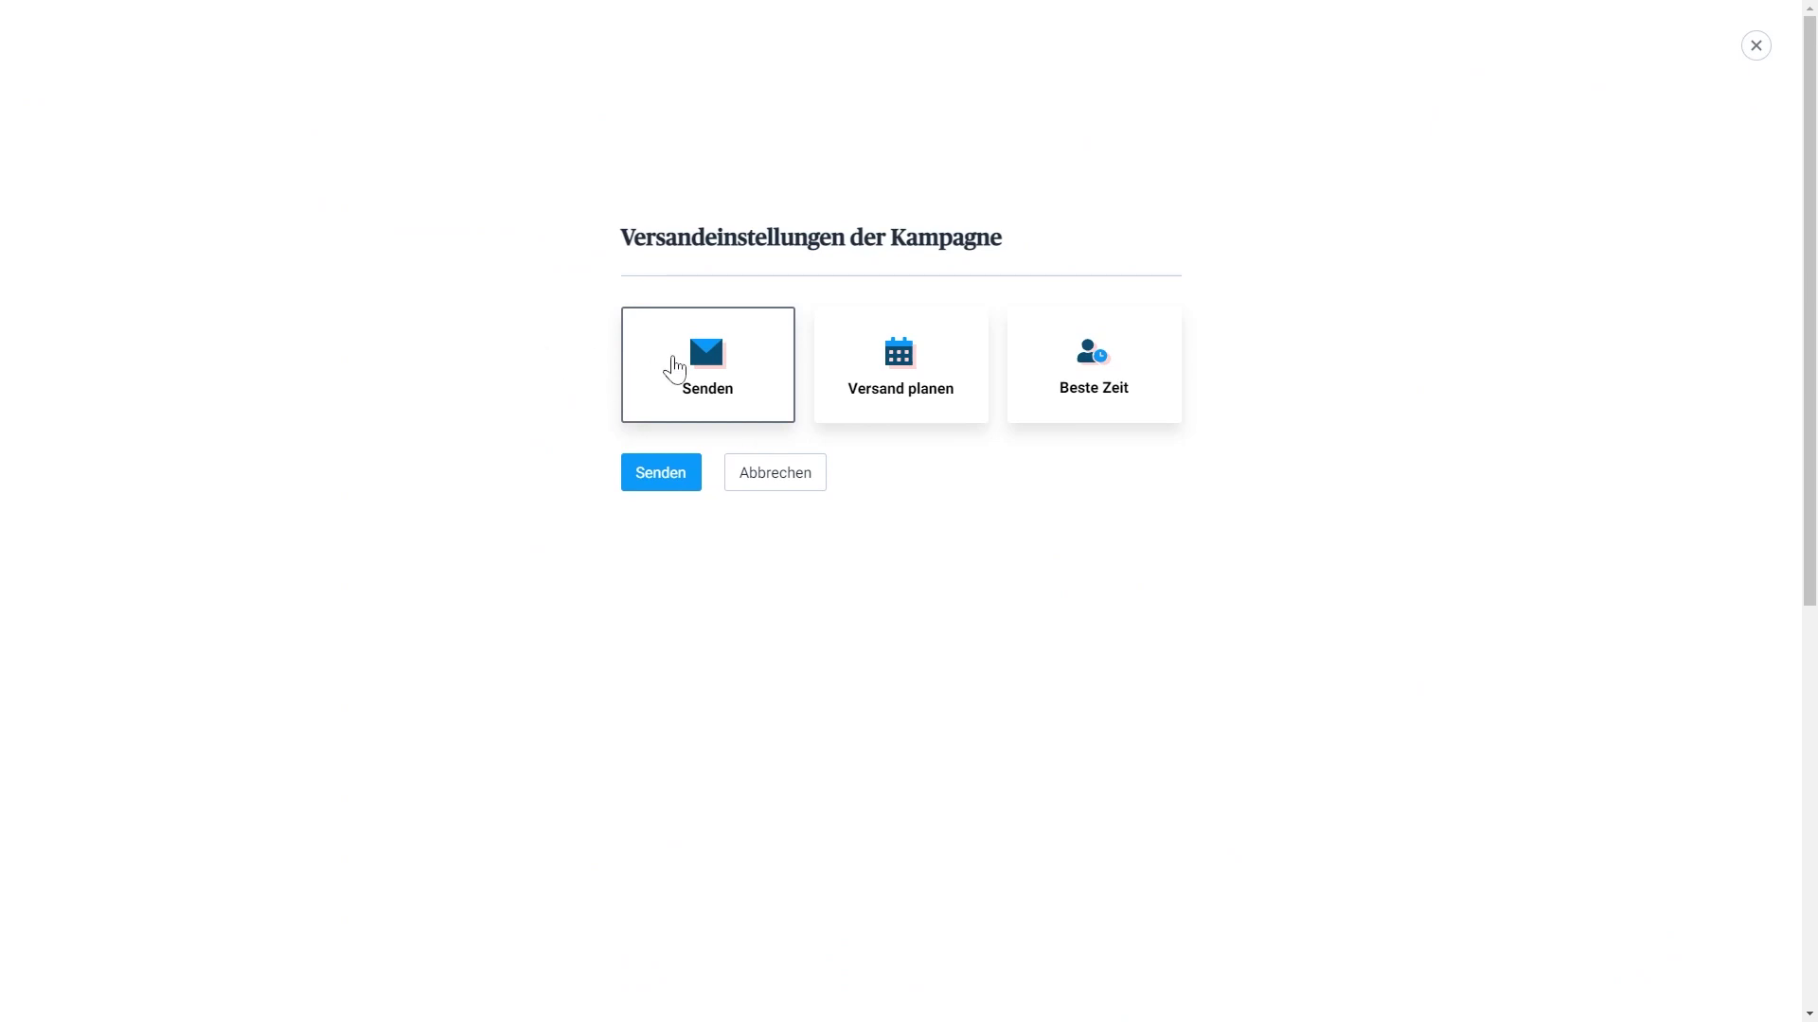
{"action": "left_click", "coordinate": [941, 377]}
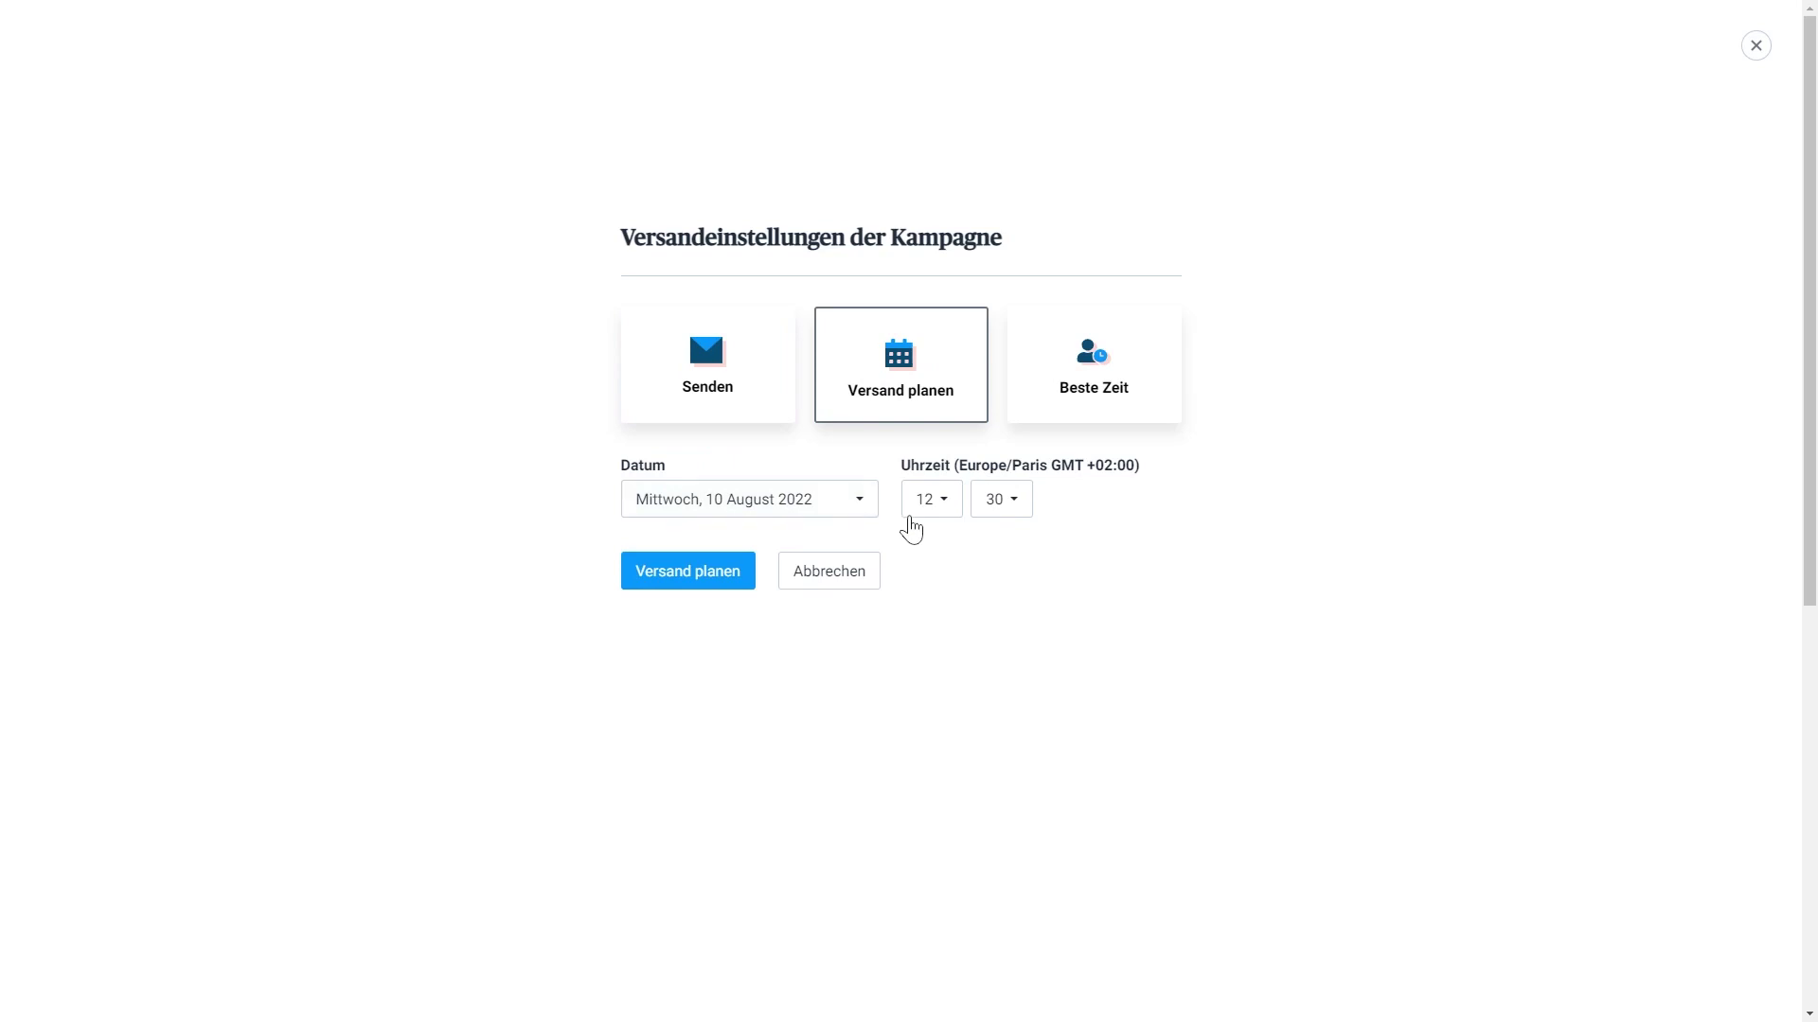
{"action": "left_click", "coordinate": [1083, 372]}
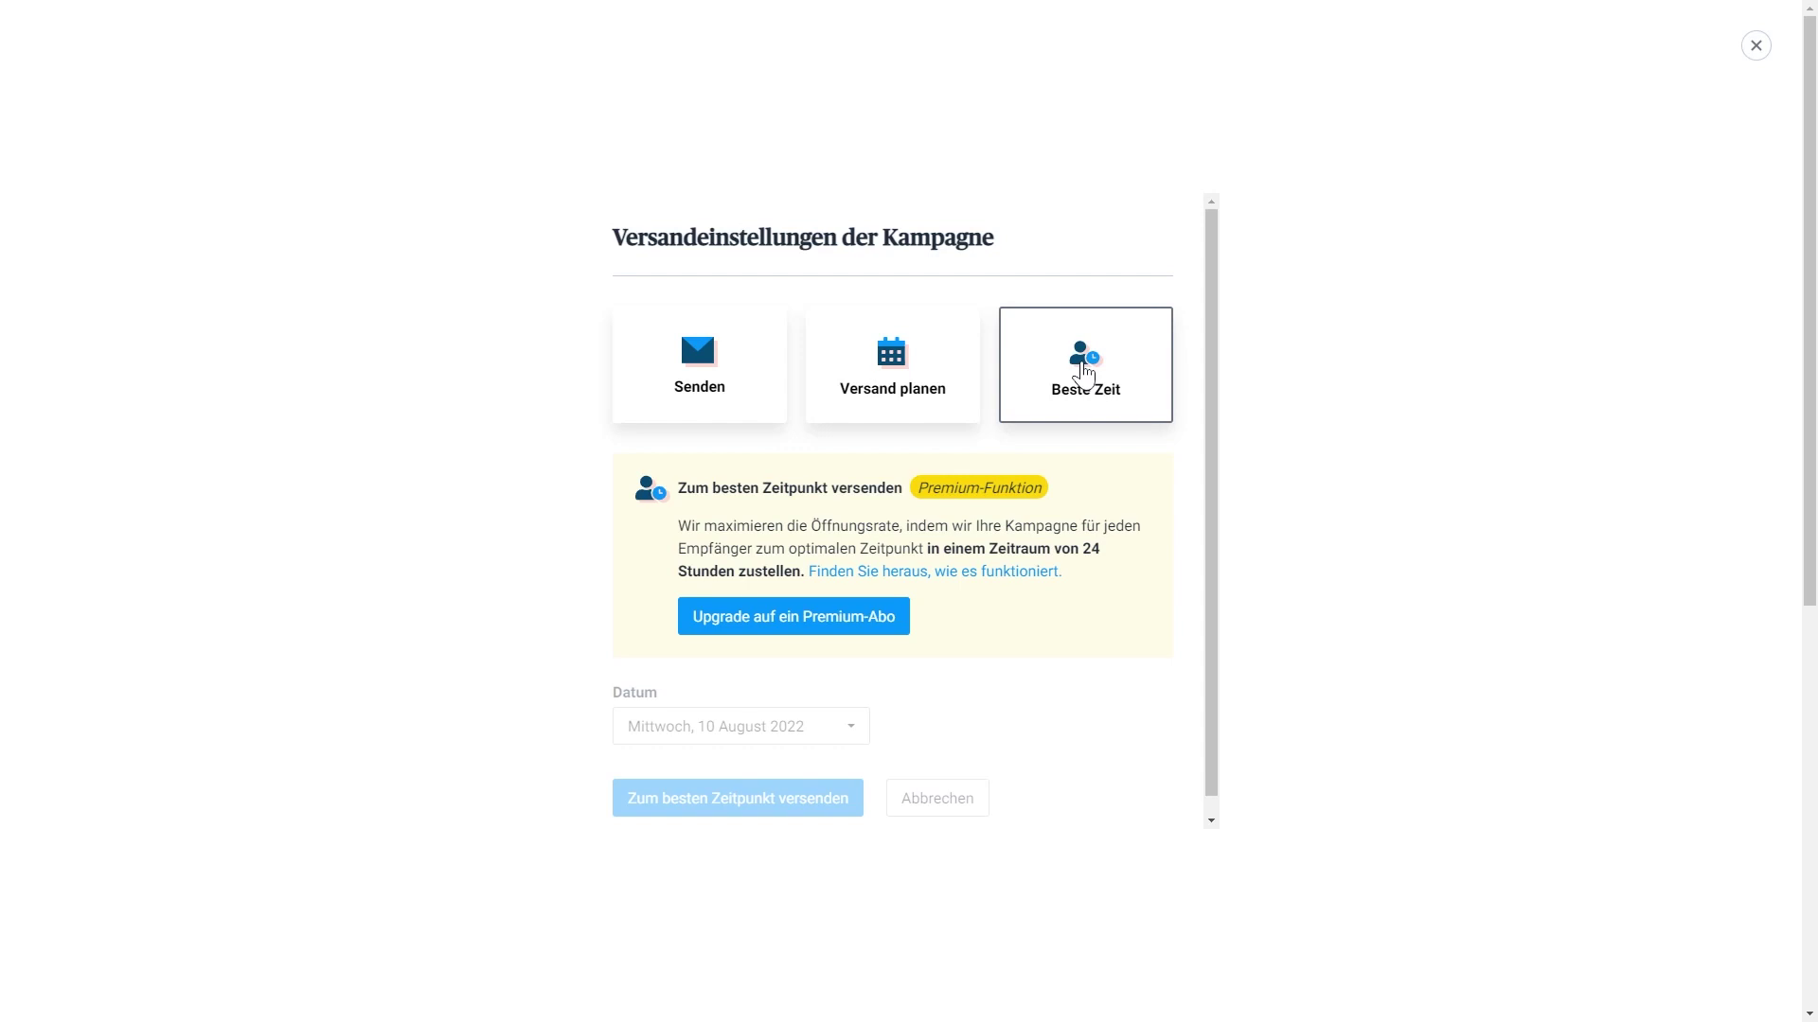
{"action": "left_click", "coordinate": [698, 367]}
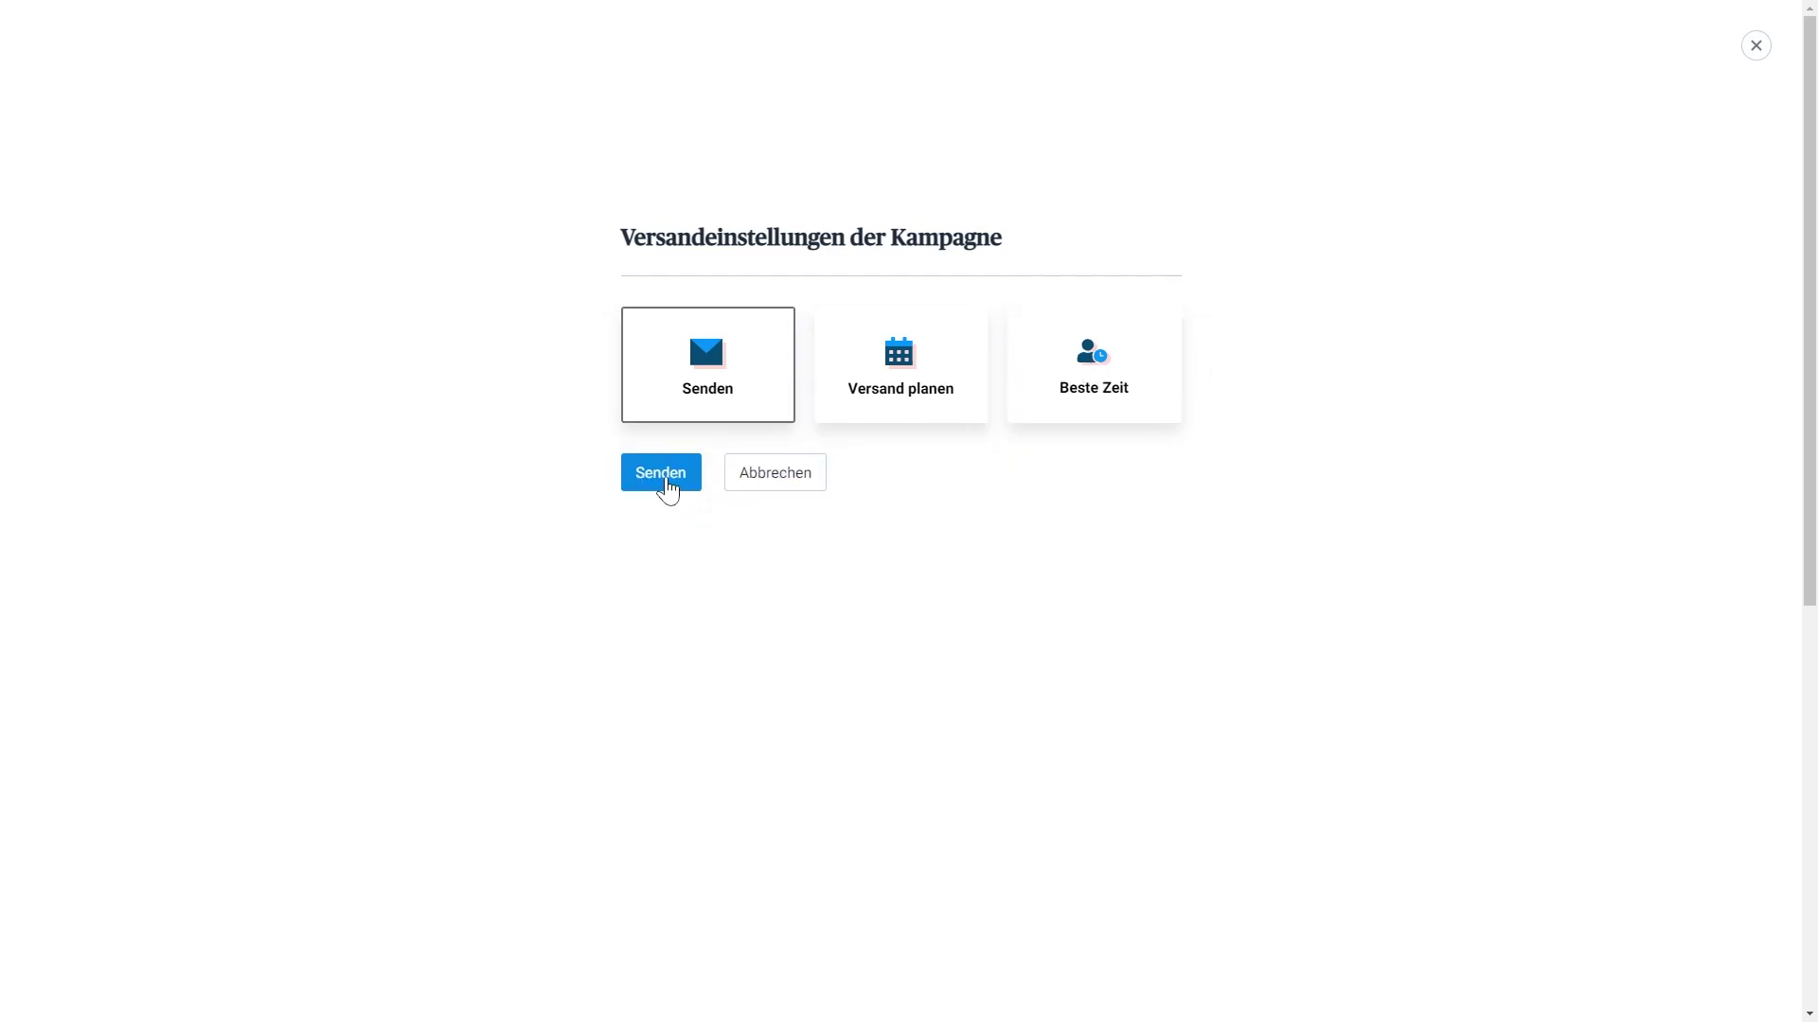
{"action": "left_click", "coordinate": [667, 473]}
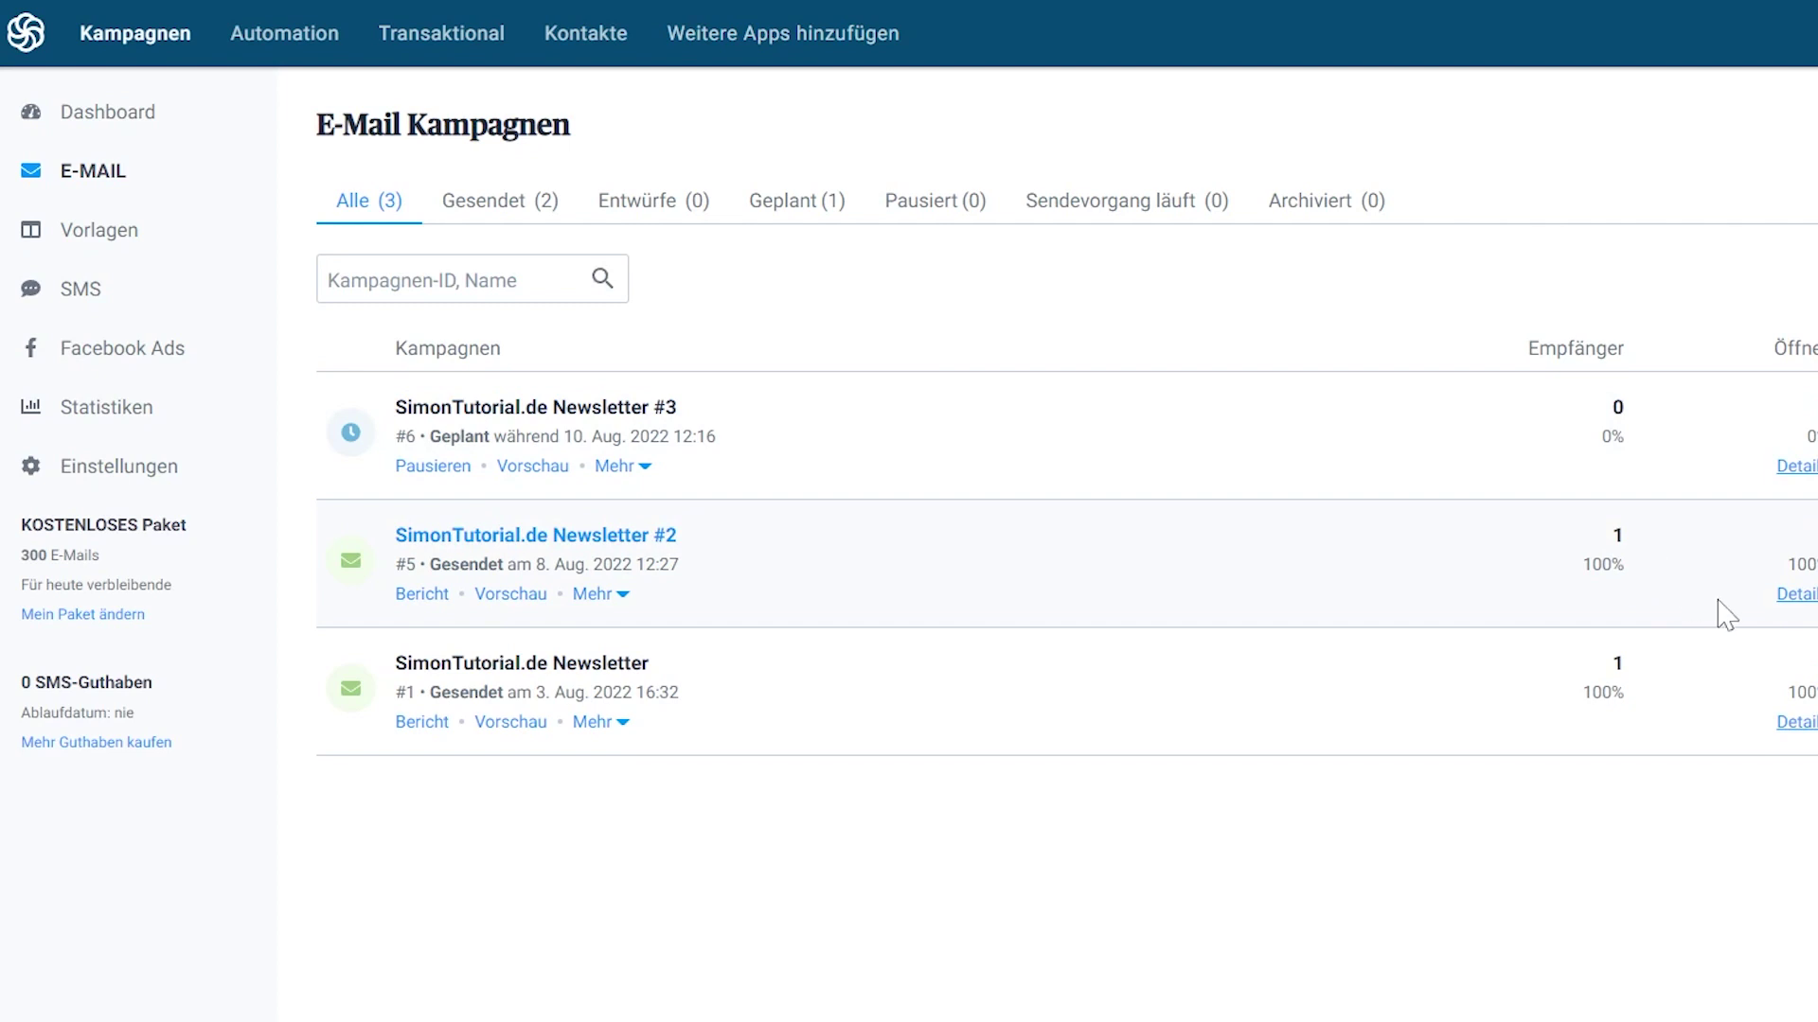
Pause the SimonTutorial.de Newsletter #3 campaign and open the report of SimonTutorial.de Newsletter #2.
{"action": "left_click", "coordinate": [446, 487]}
{"action": "left_click", "coordinate": [596, 557]}
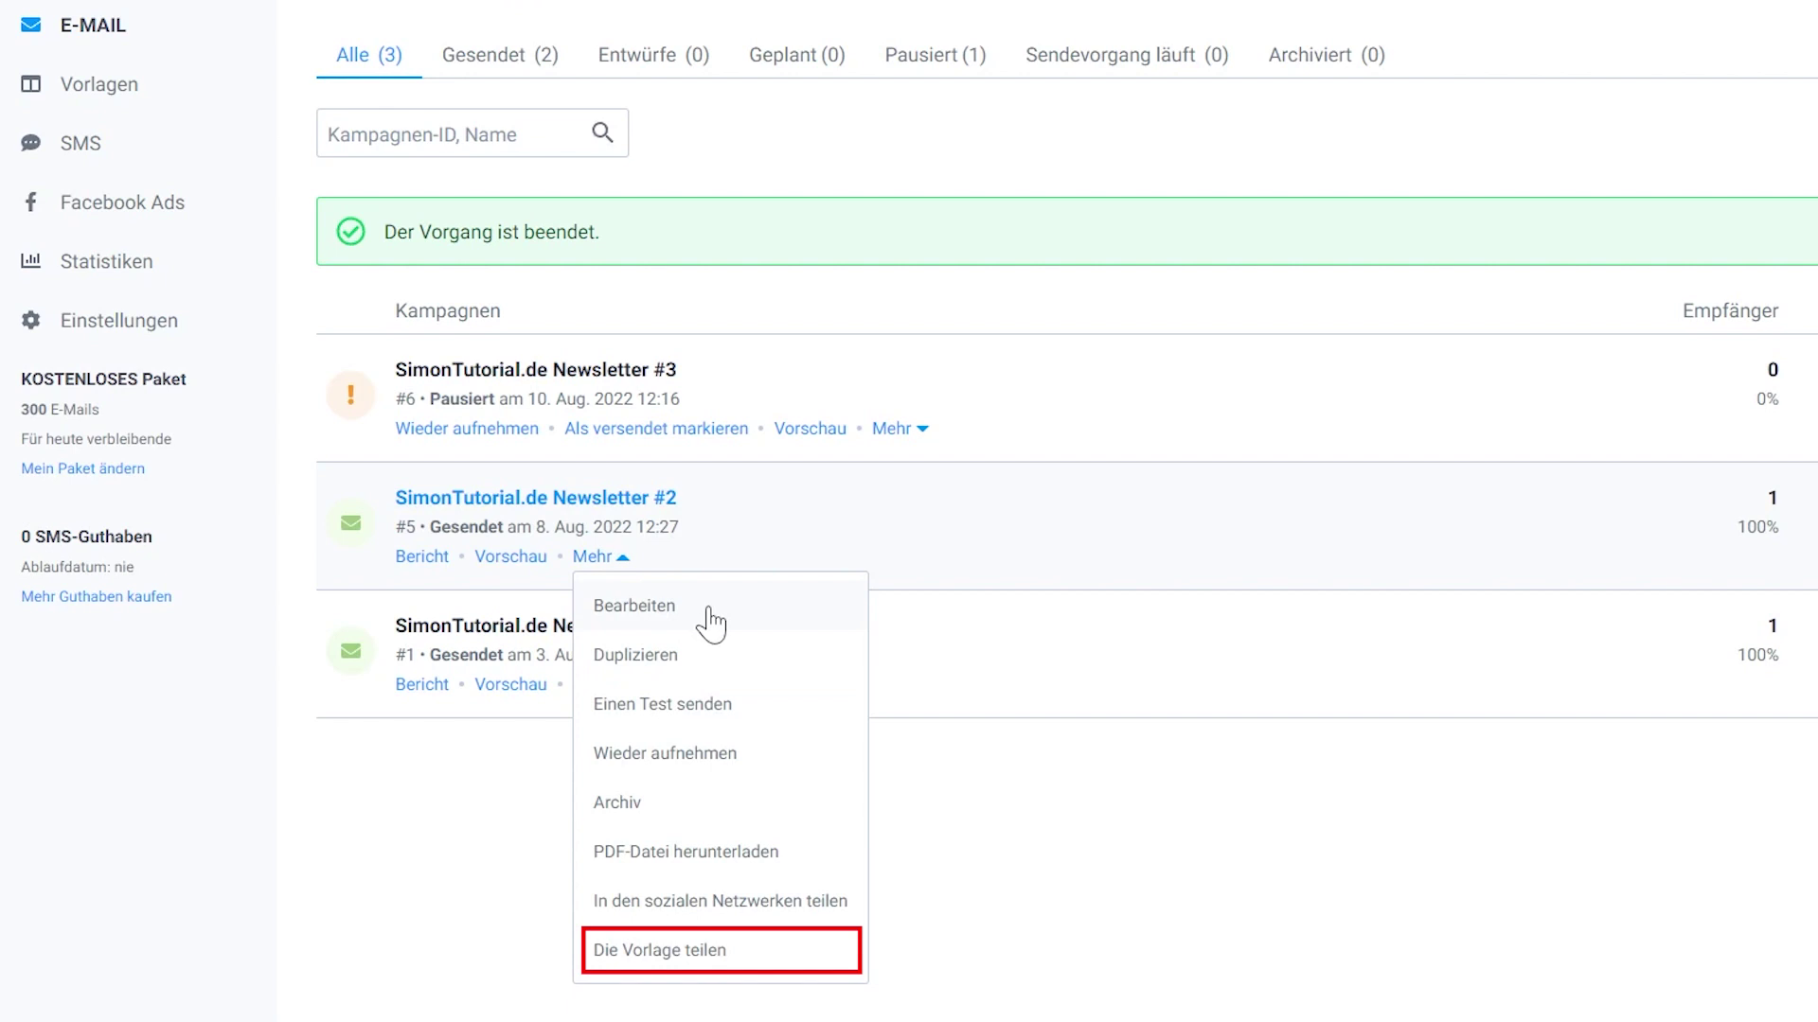
{"action": "left_click", "coordinate": [533, 511]}
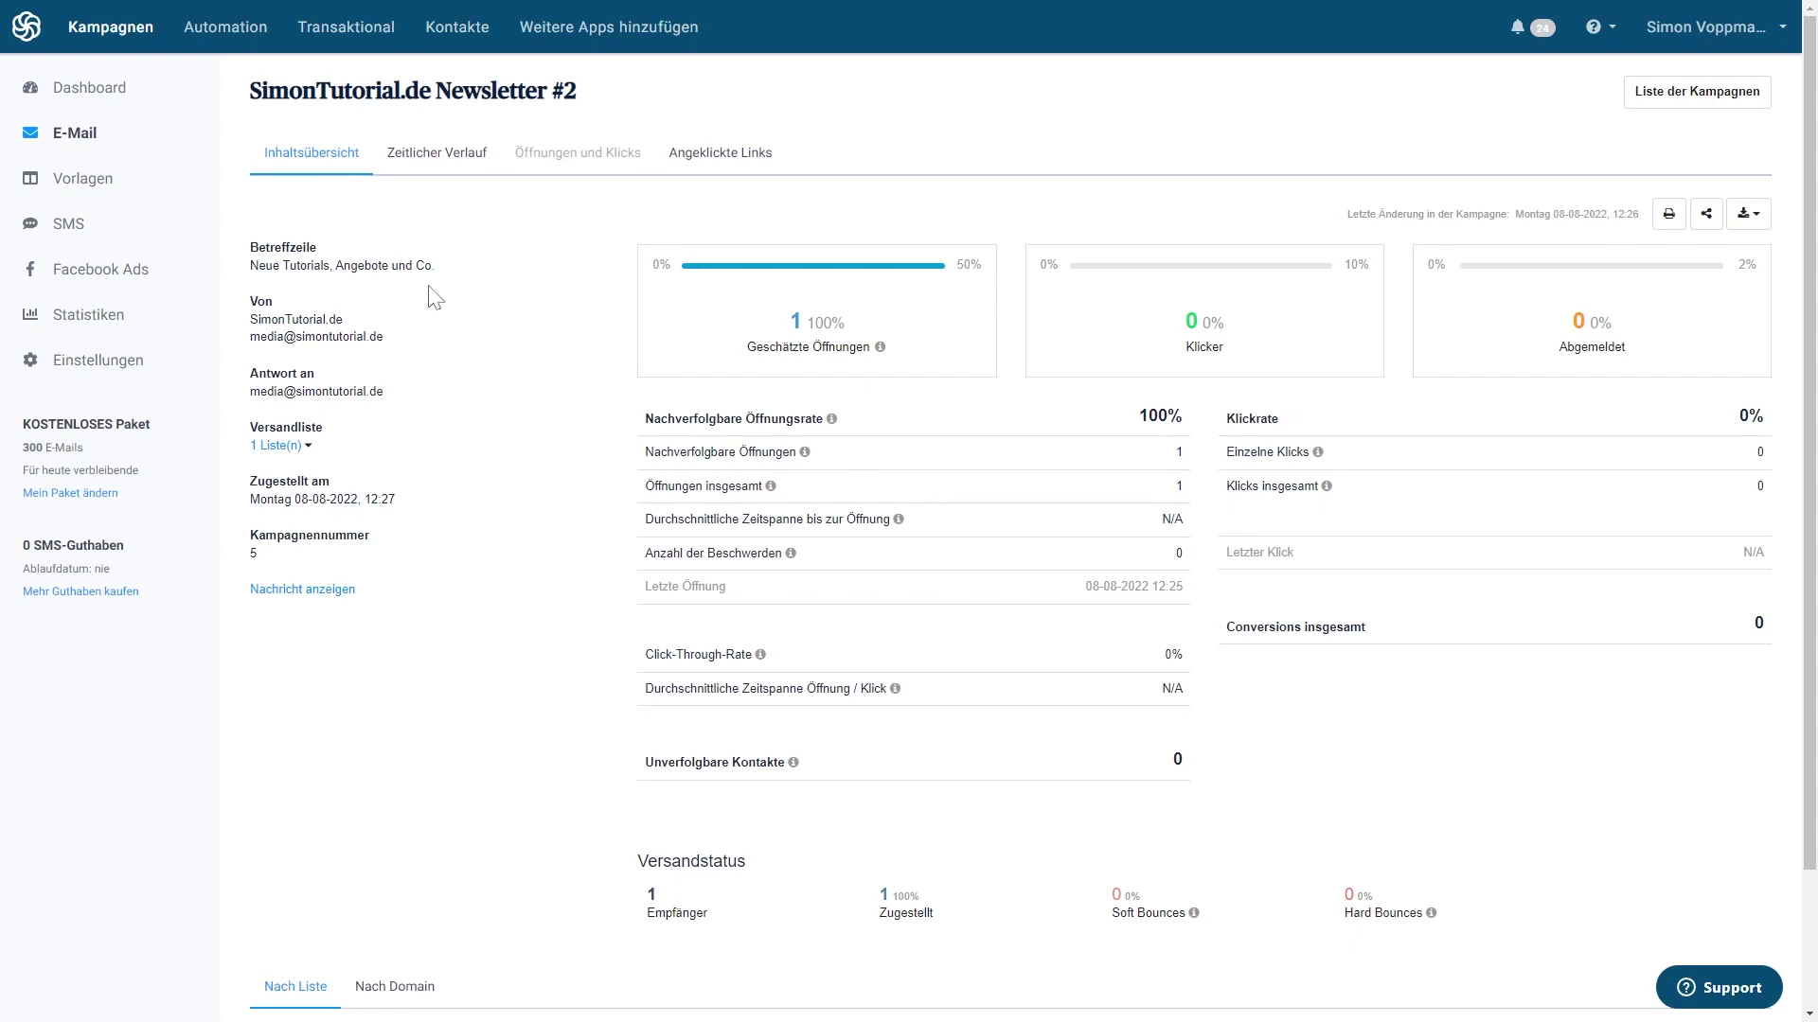
Look through the campaign settings, including the default settings and the senders and domains.
{"action": "left_click", "coordinate": [95, 369]}
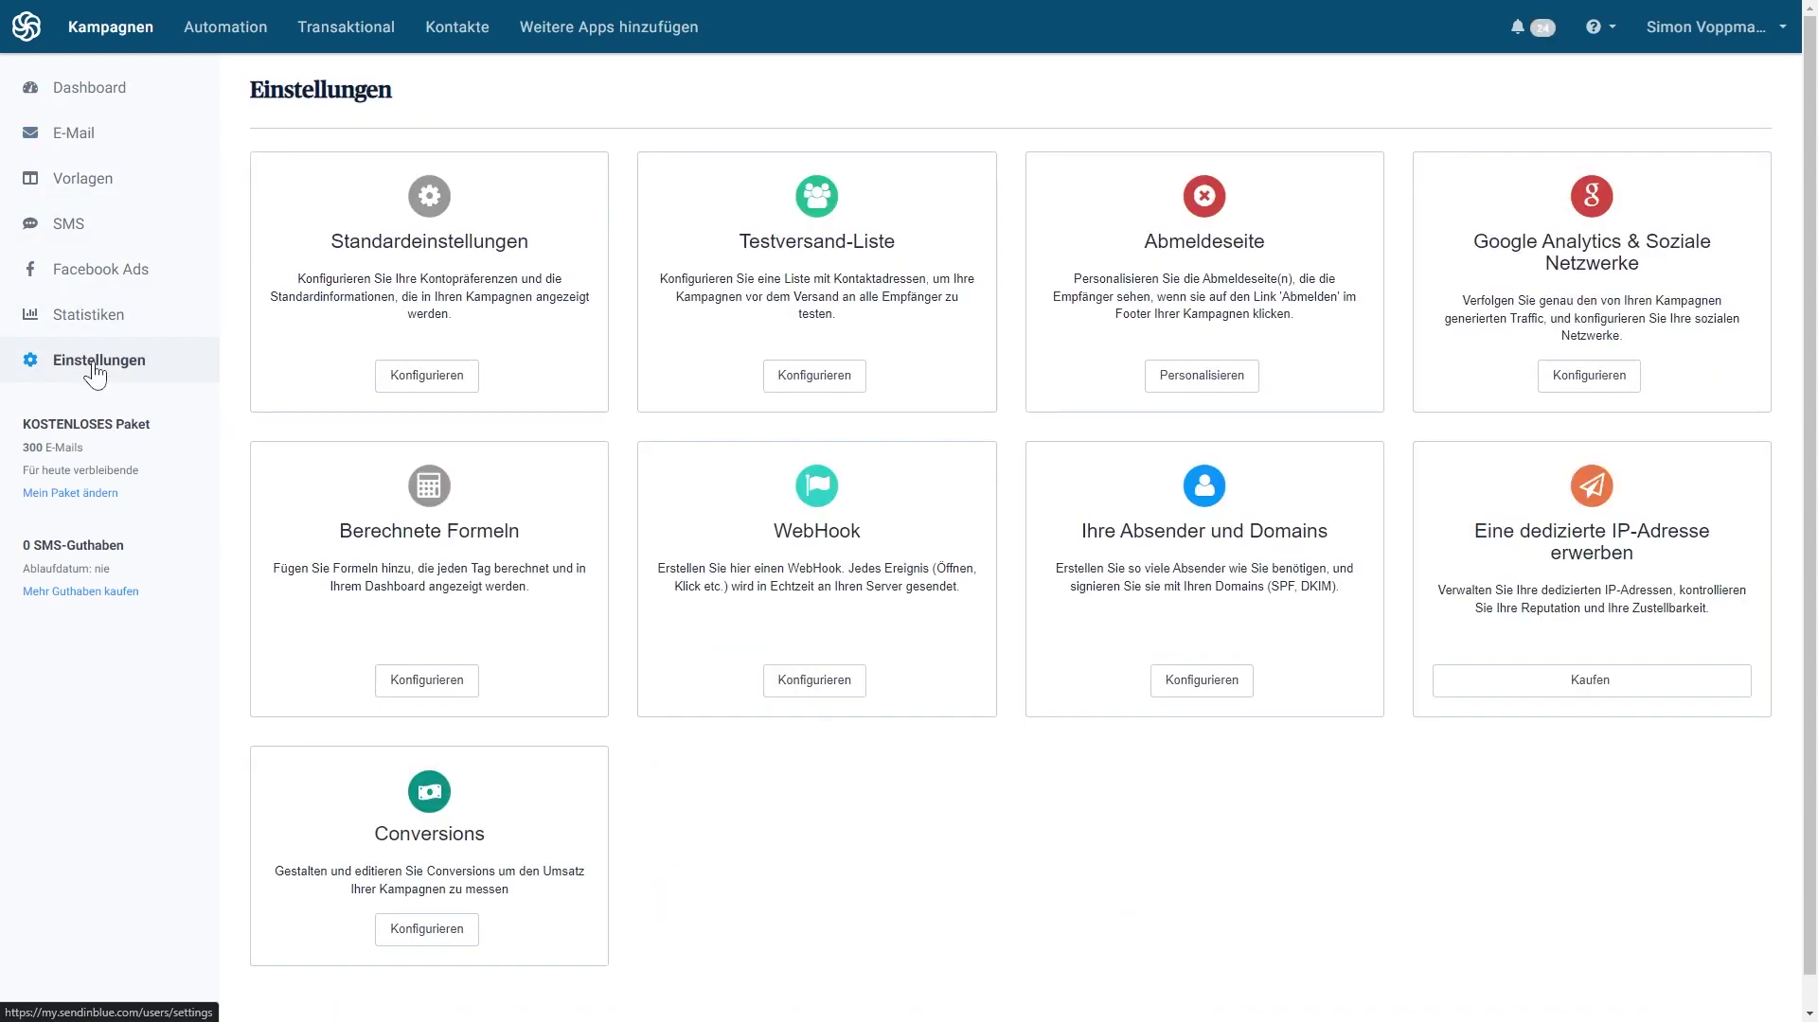
{"action": "left_click", "coordinate": [407, 379]}
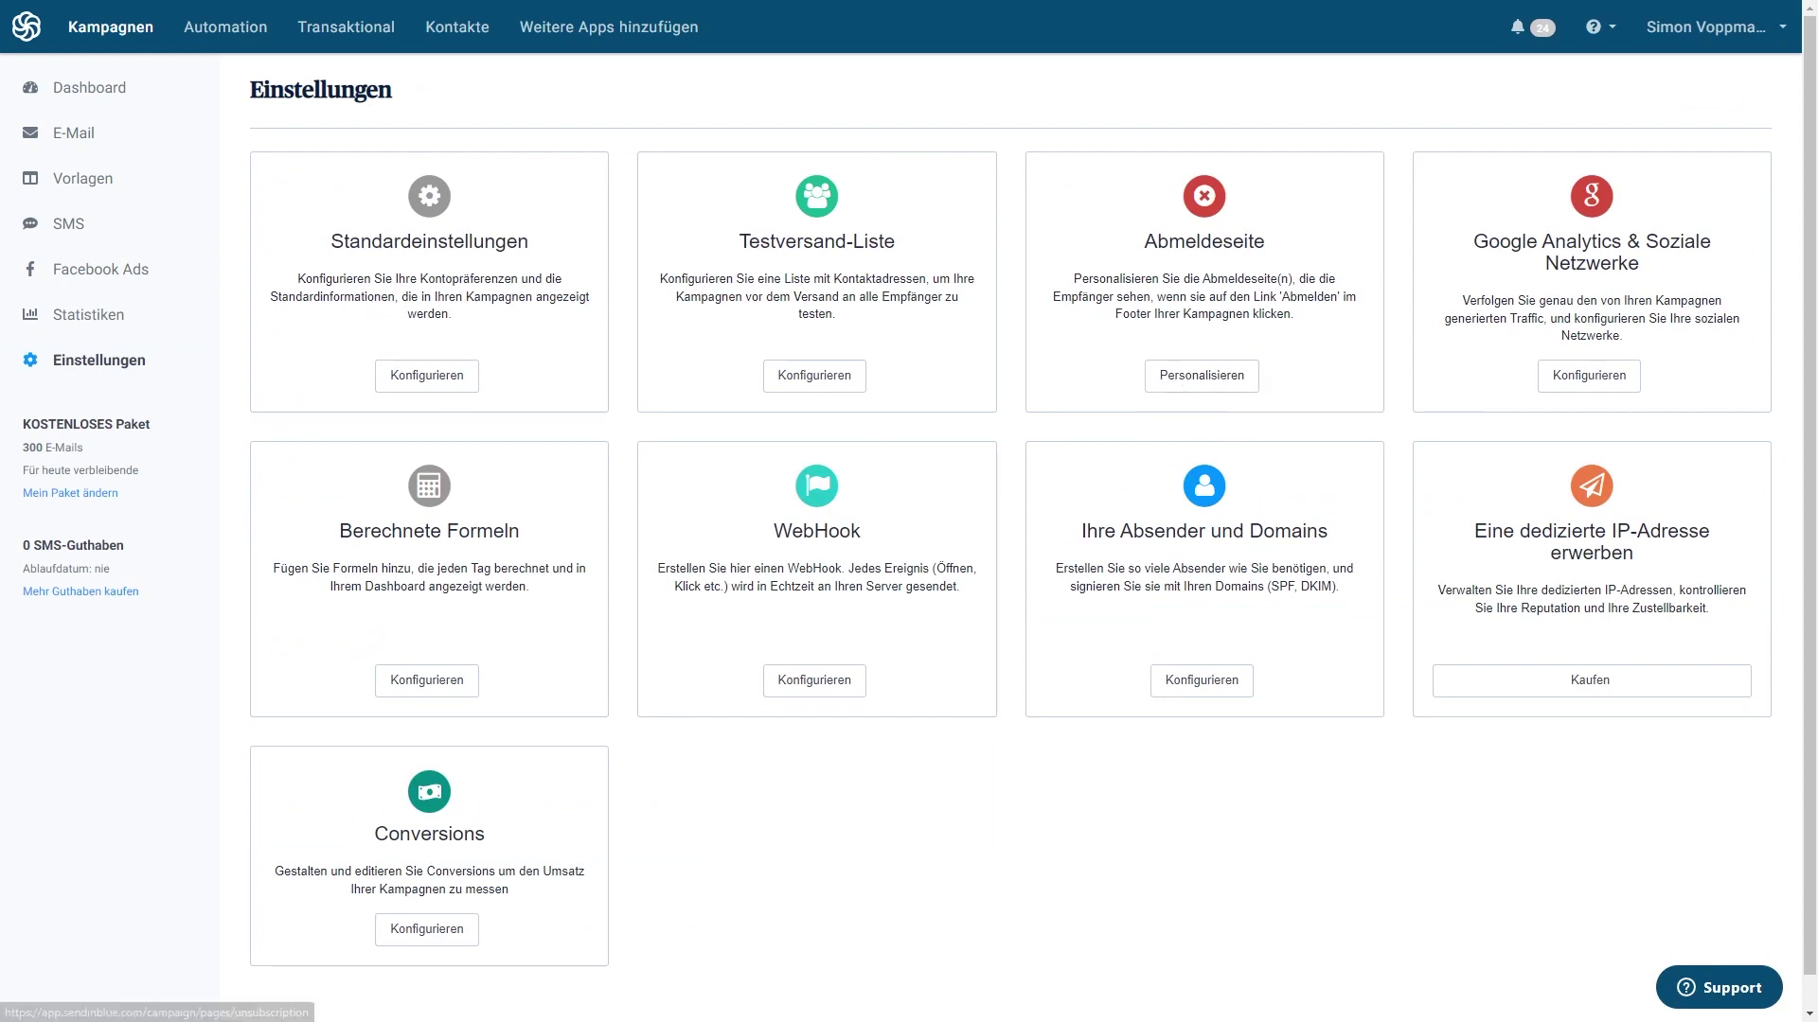
{"action": "left_click", "coordinate": [1209, 692]}
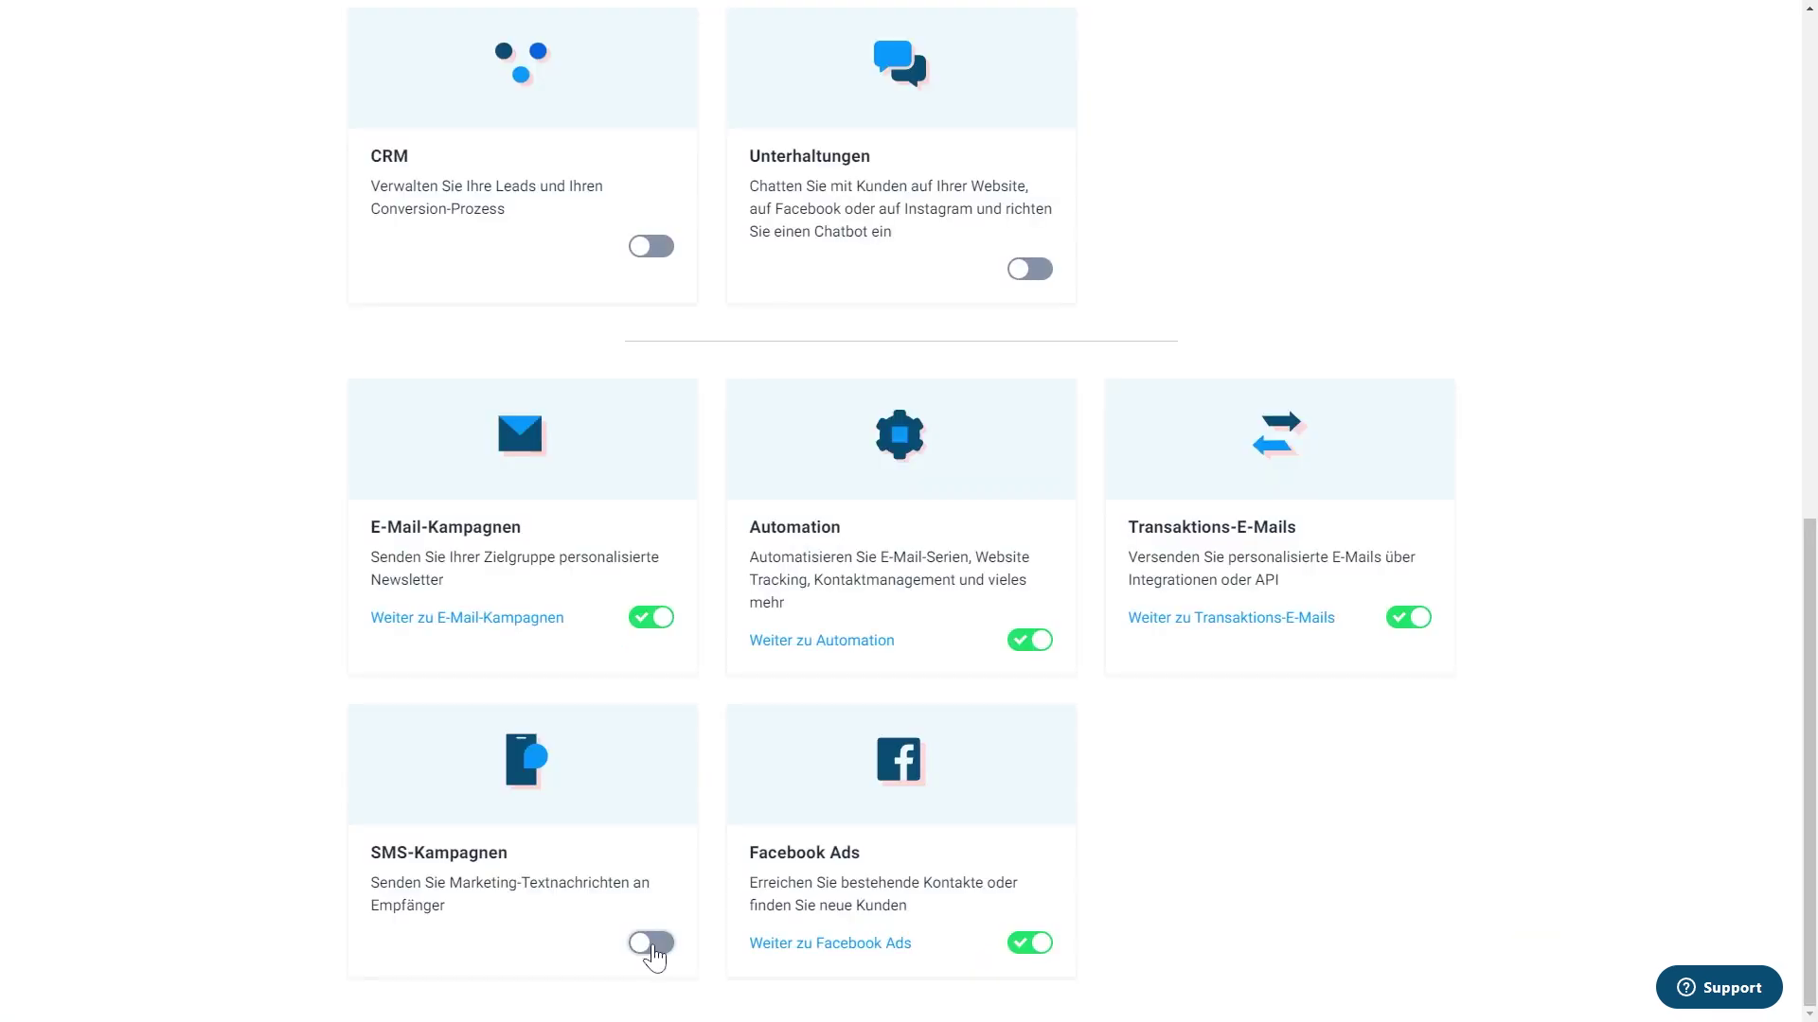
Switch on the SMS-Kampagnen app in the list of additional apps.
{"action": "left_click", "coordinate": [651, 943]}
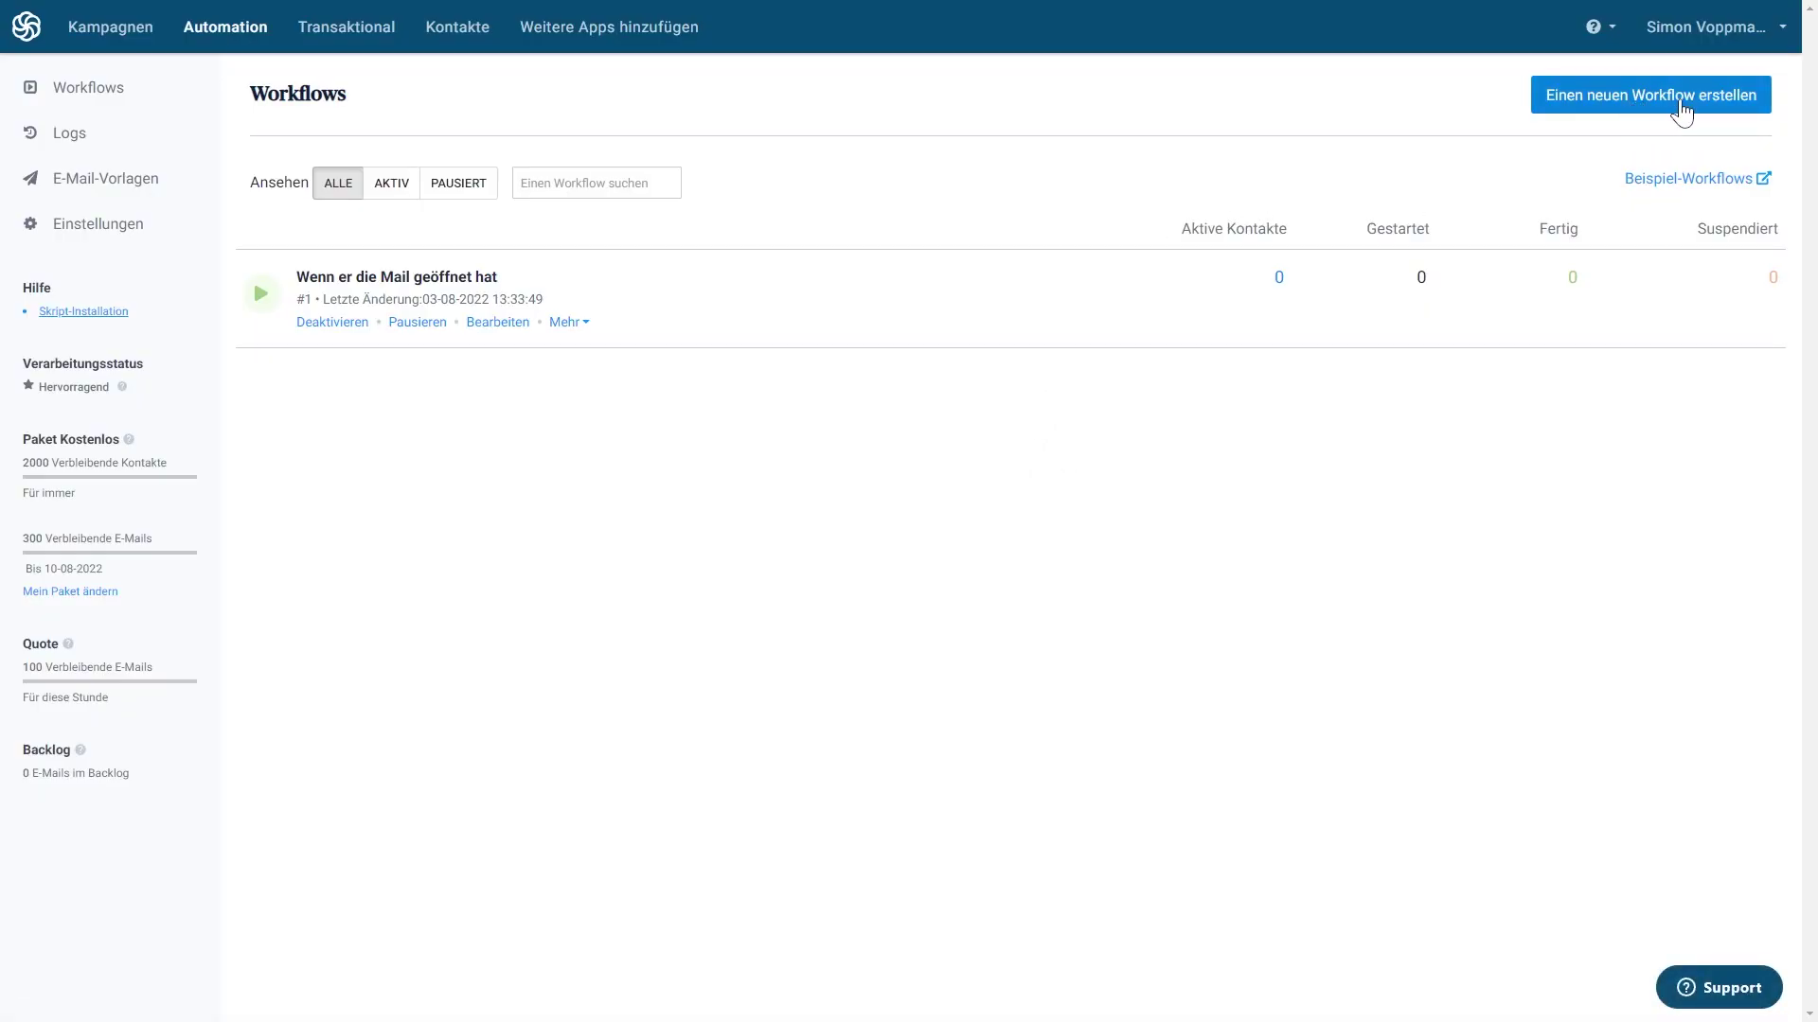
Start a new automation workflow and browse the ready-made templates for engagement, traffic, revenue and the most popular category.
{"action": "left_click", "coordinate": [1564, 99]}
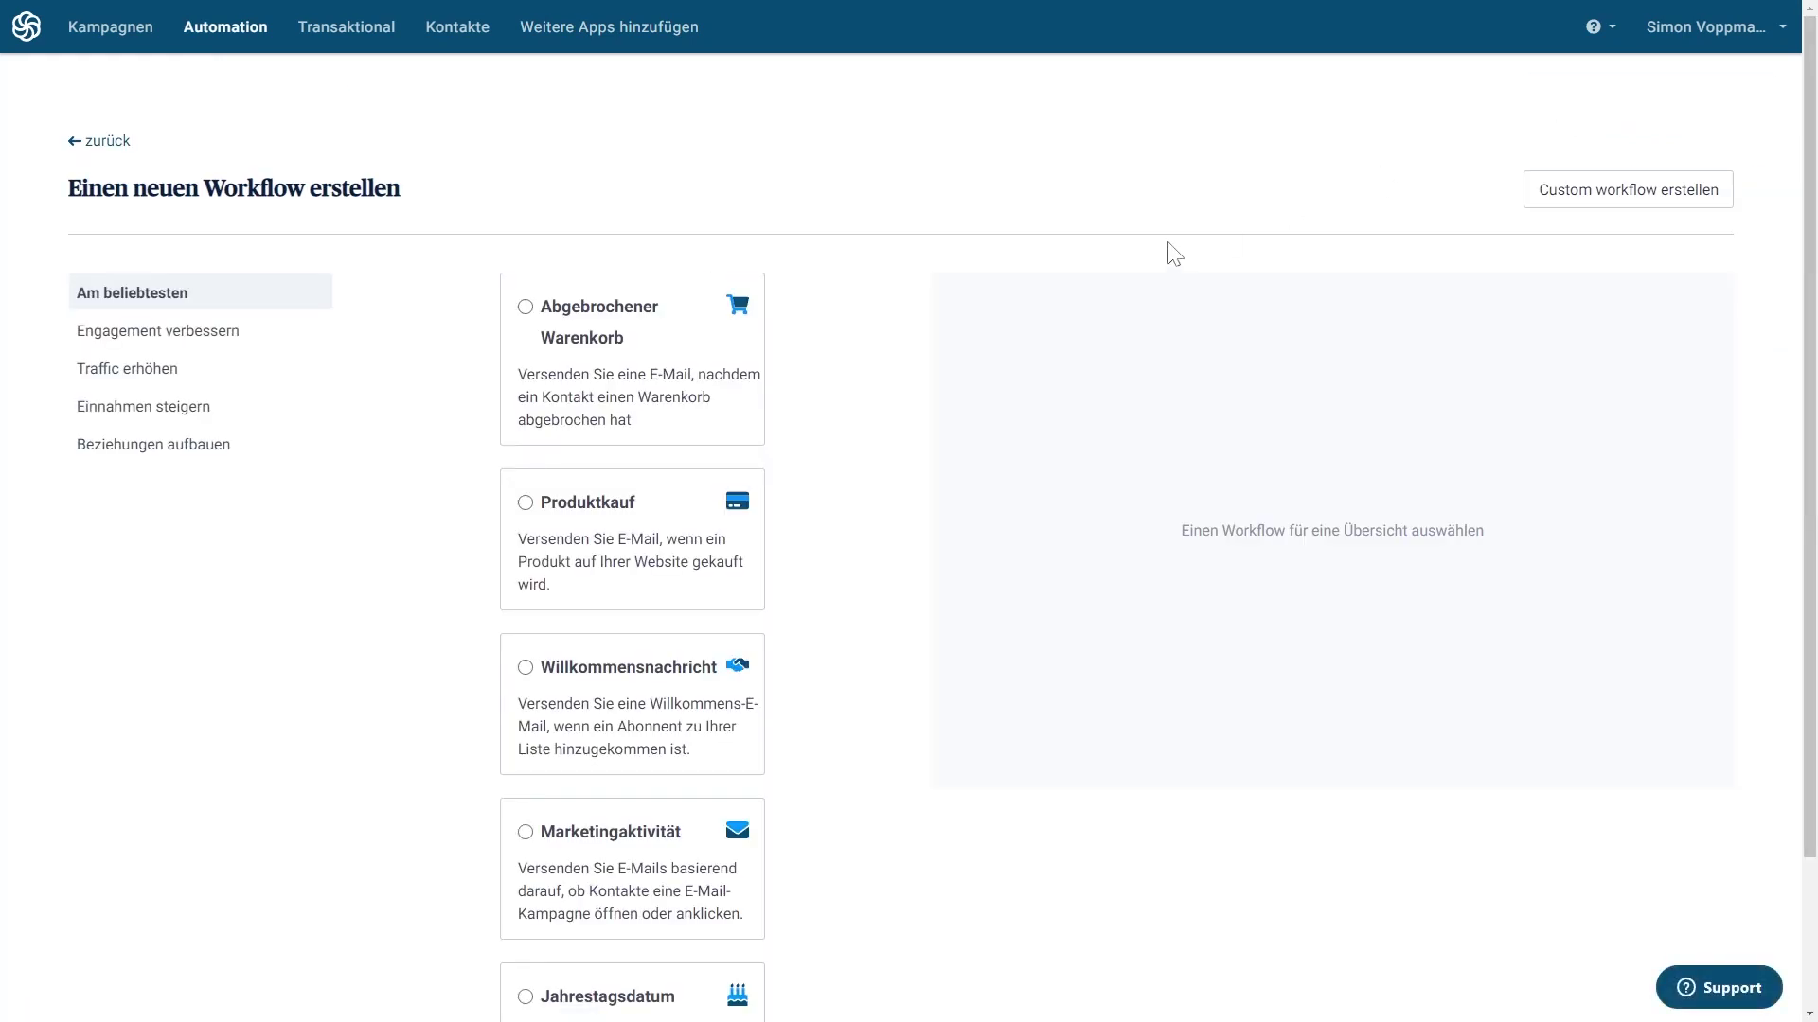
{"action": "scroll", "coordinate": [1026, 329], "scroll_direction": "down", "scroll_amount": 1}
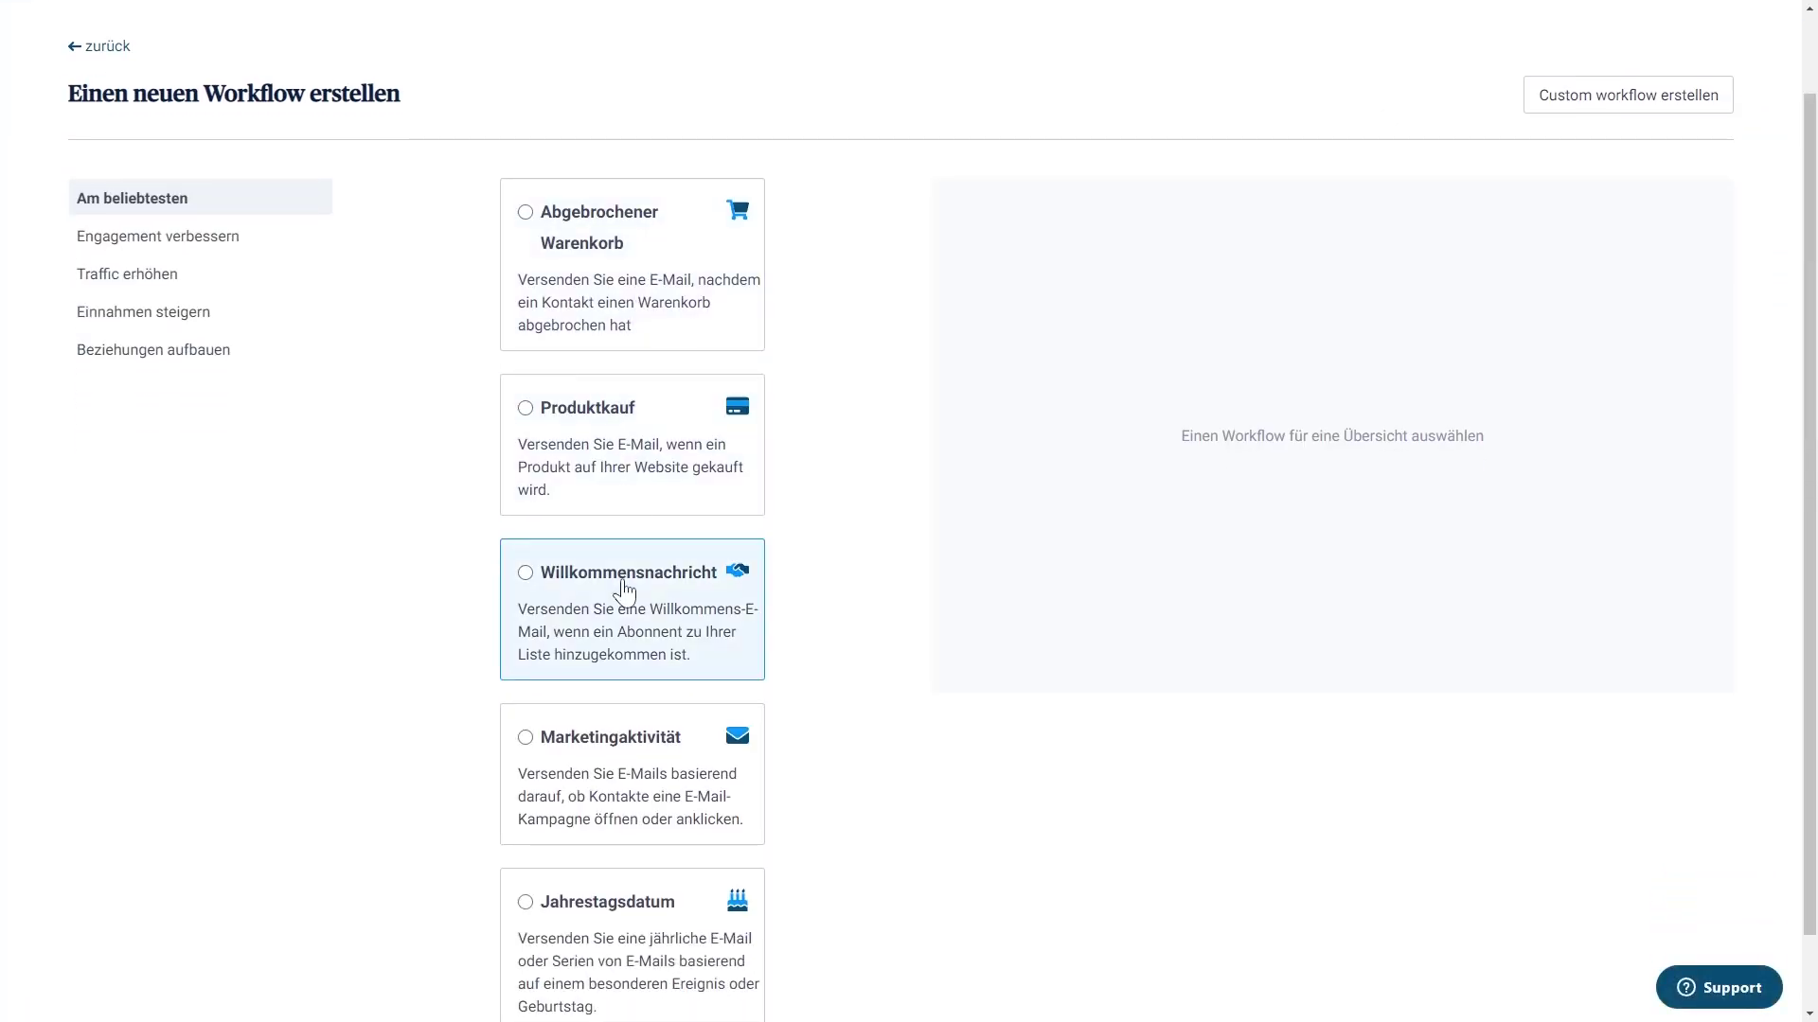
{"action": "scroll", "coordinate": [611, 734], "scroll_direction": "down", "scroll_amount": 1}
{"action": "scroll", "coordinate": [754, 616], "scroll_direction": "up", "scroll_amount": 2}
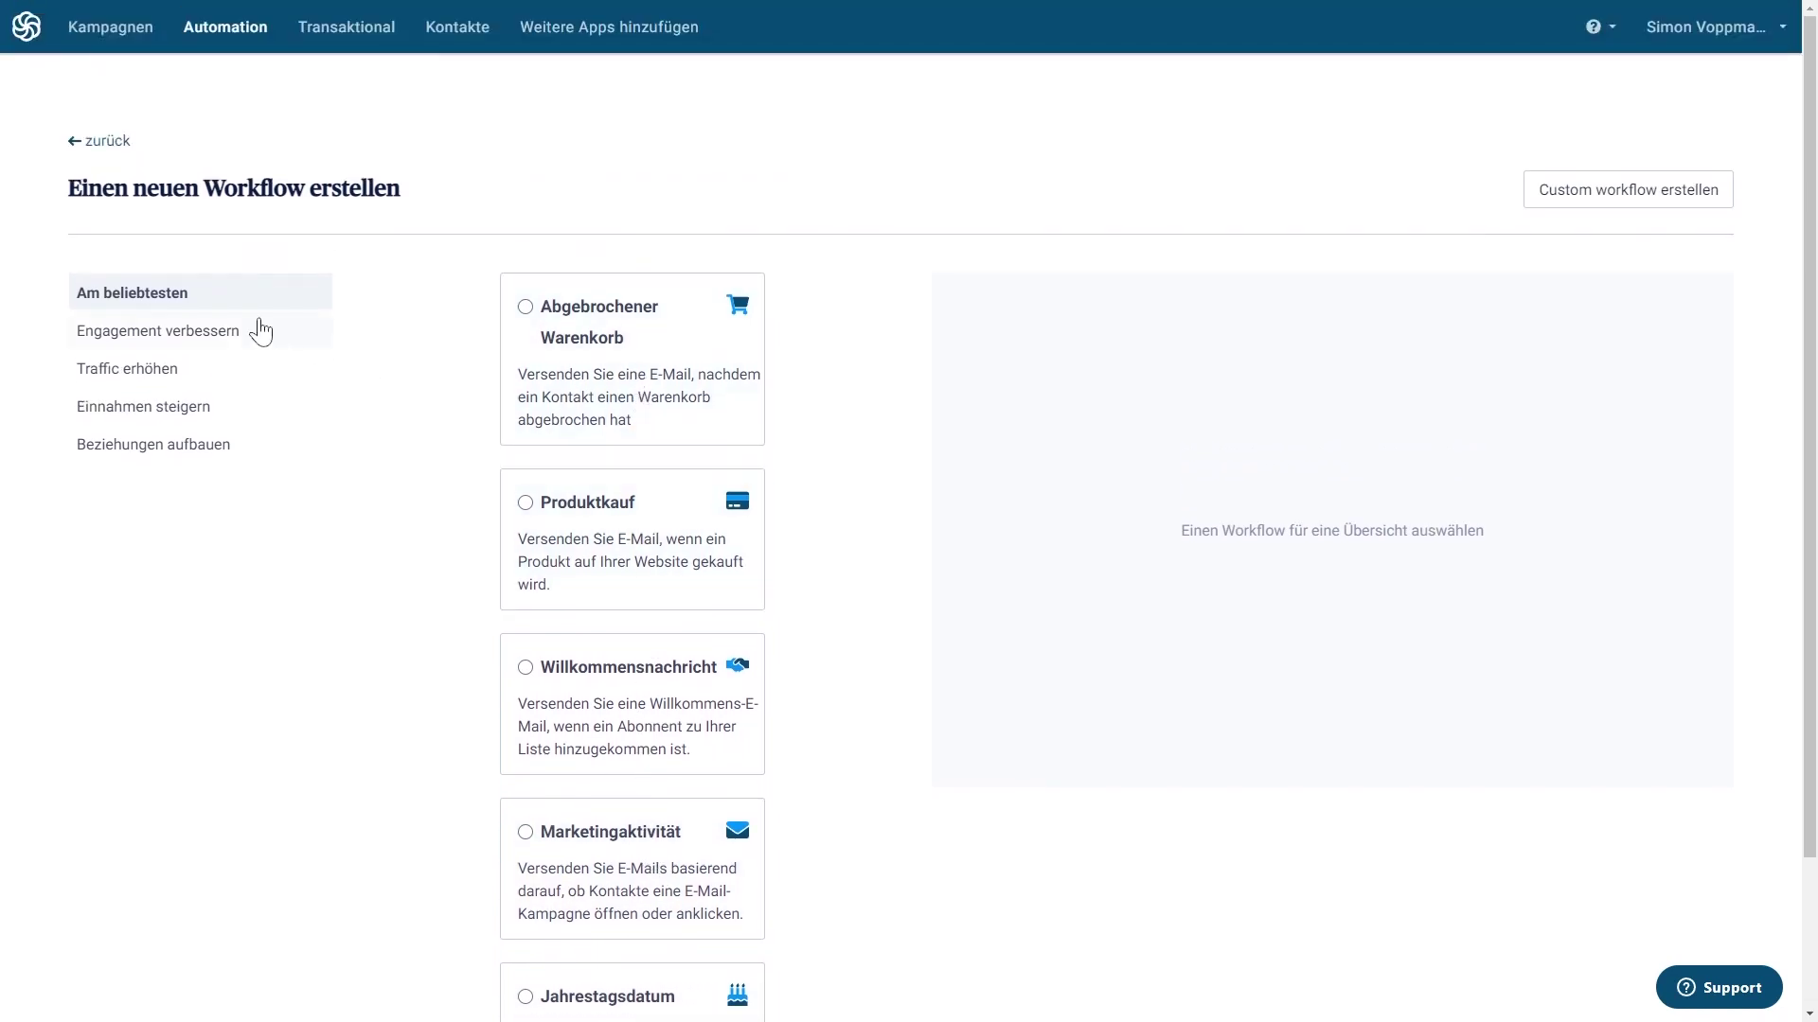
{"action": "left_click", "coordinate": [225, 339]}
{"action": "left_click", "coordinate": [265, 366]}
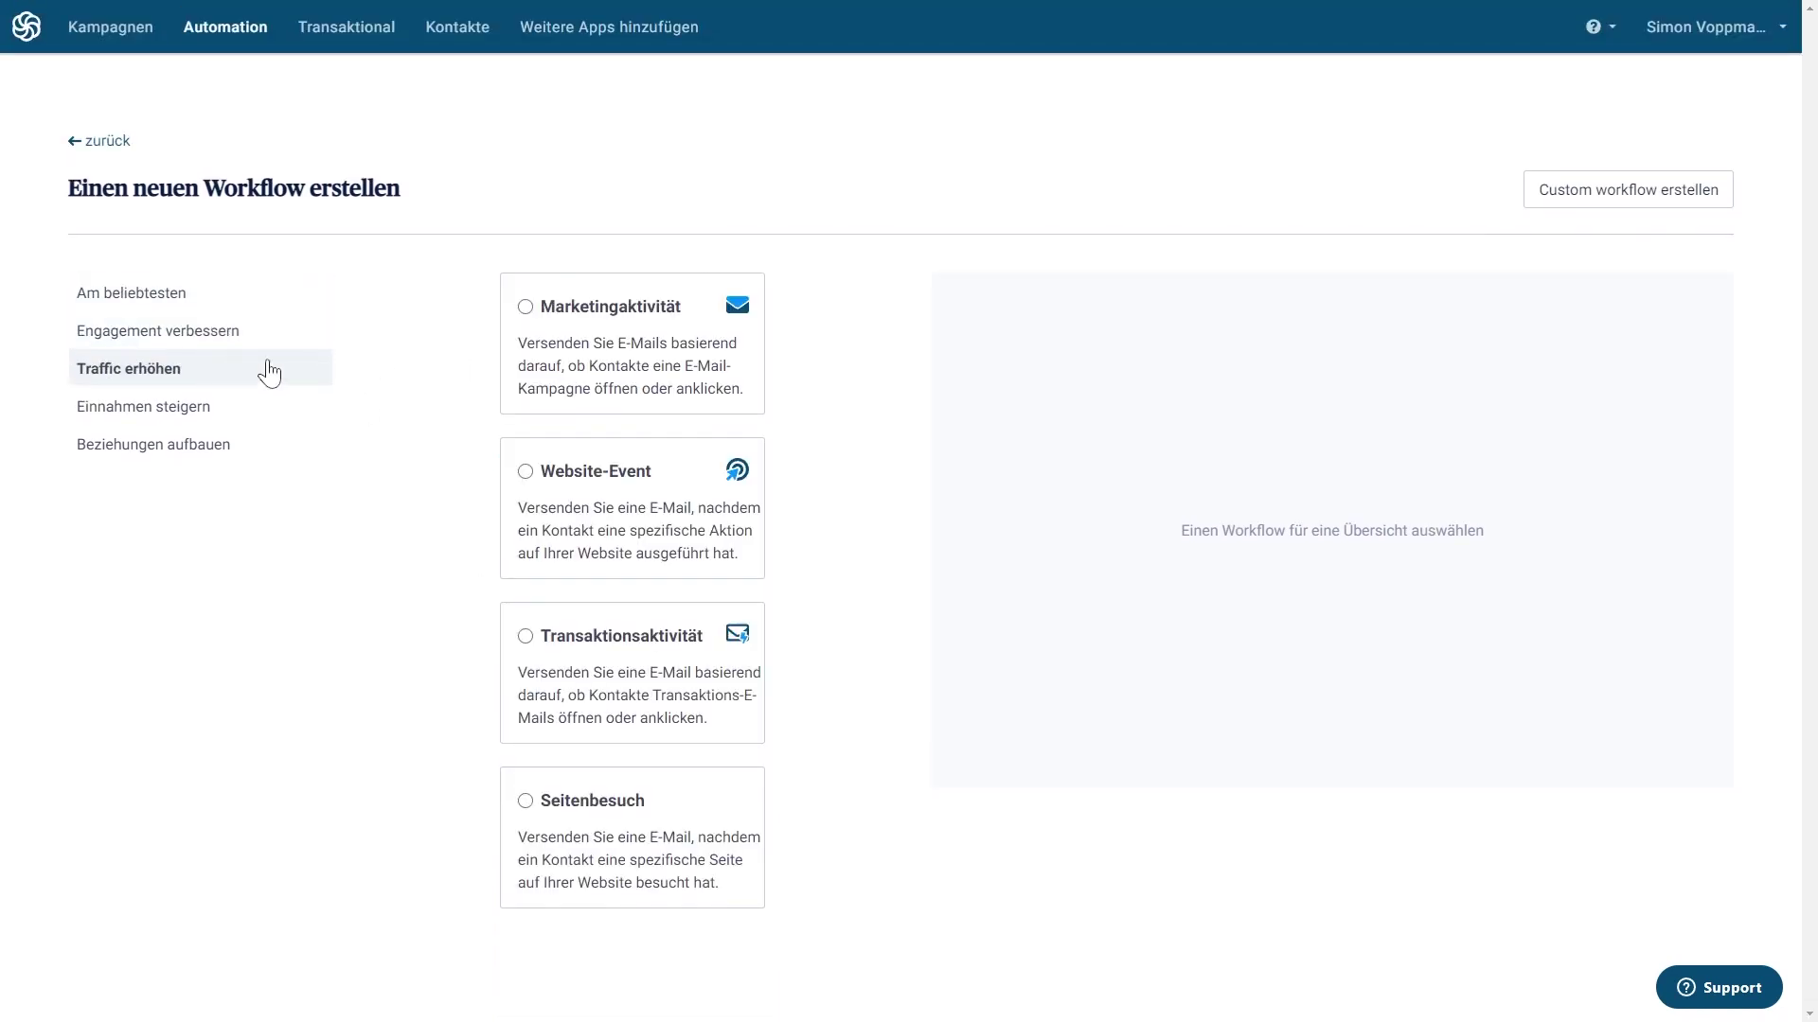
{"action": "left_click", "coordinate": [146, 424]}
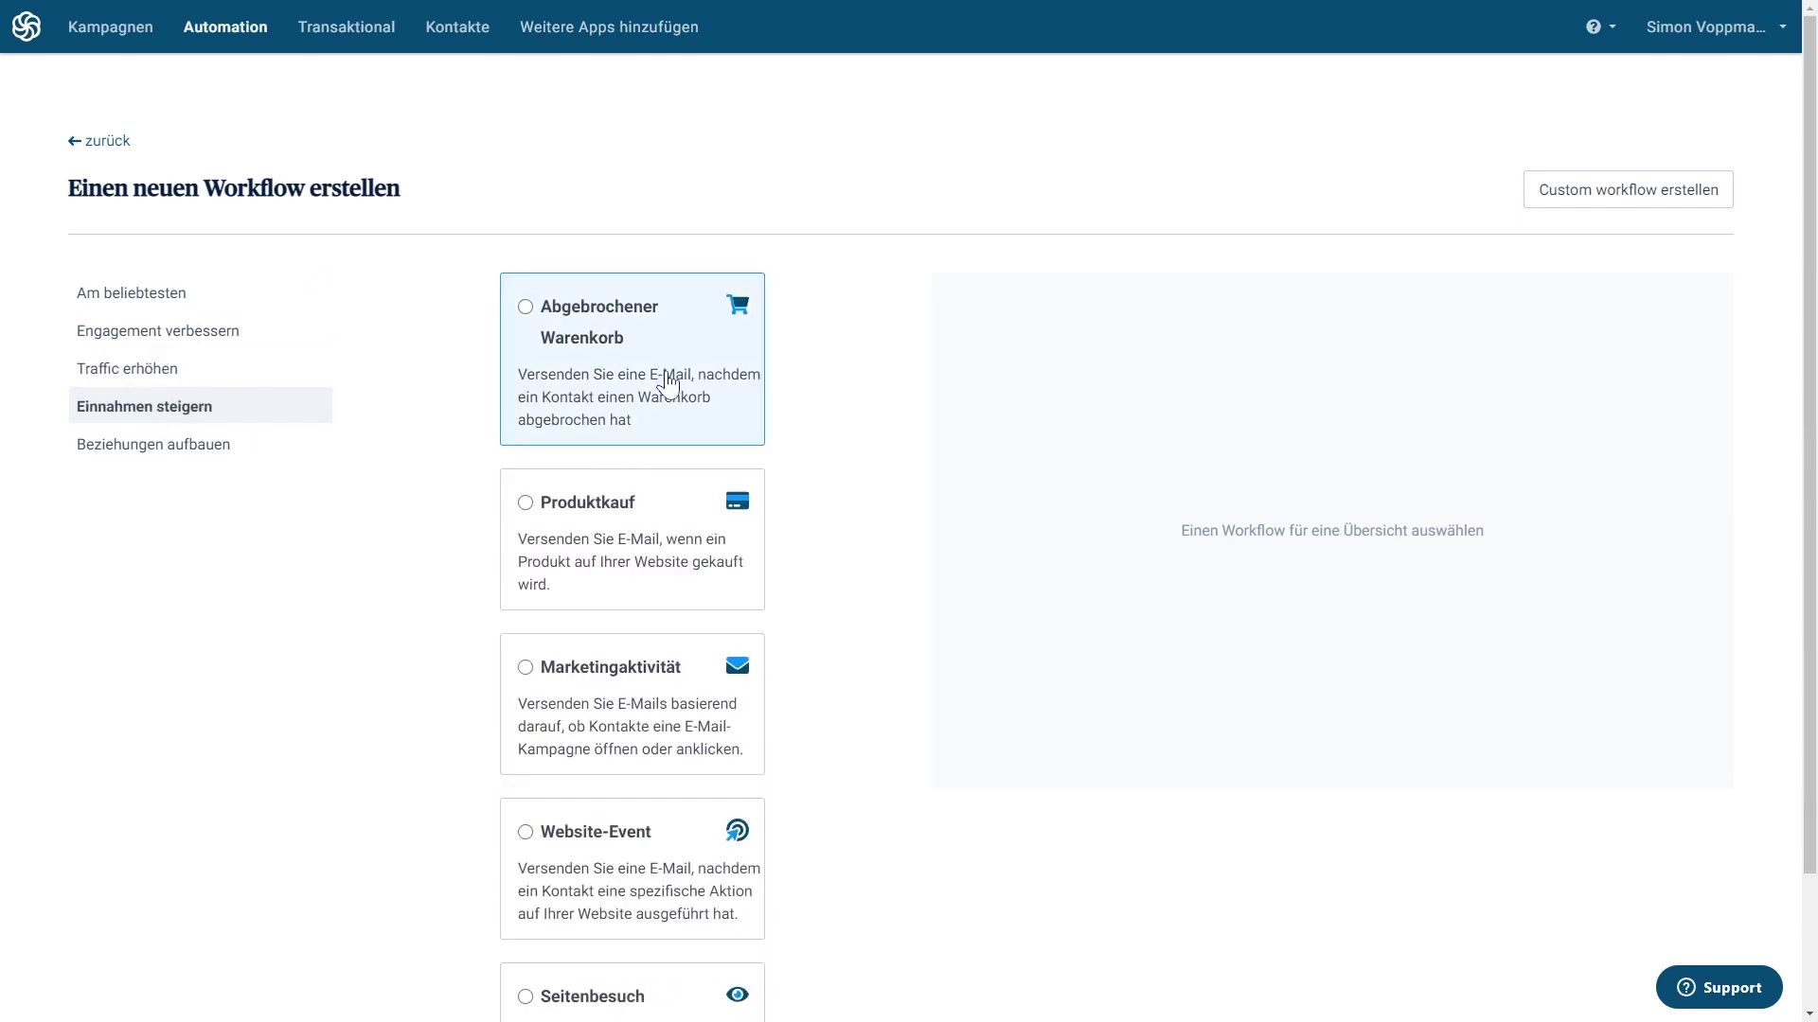
{"action": "left_click", "coordinate": [176, 295]}
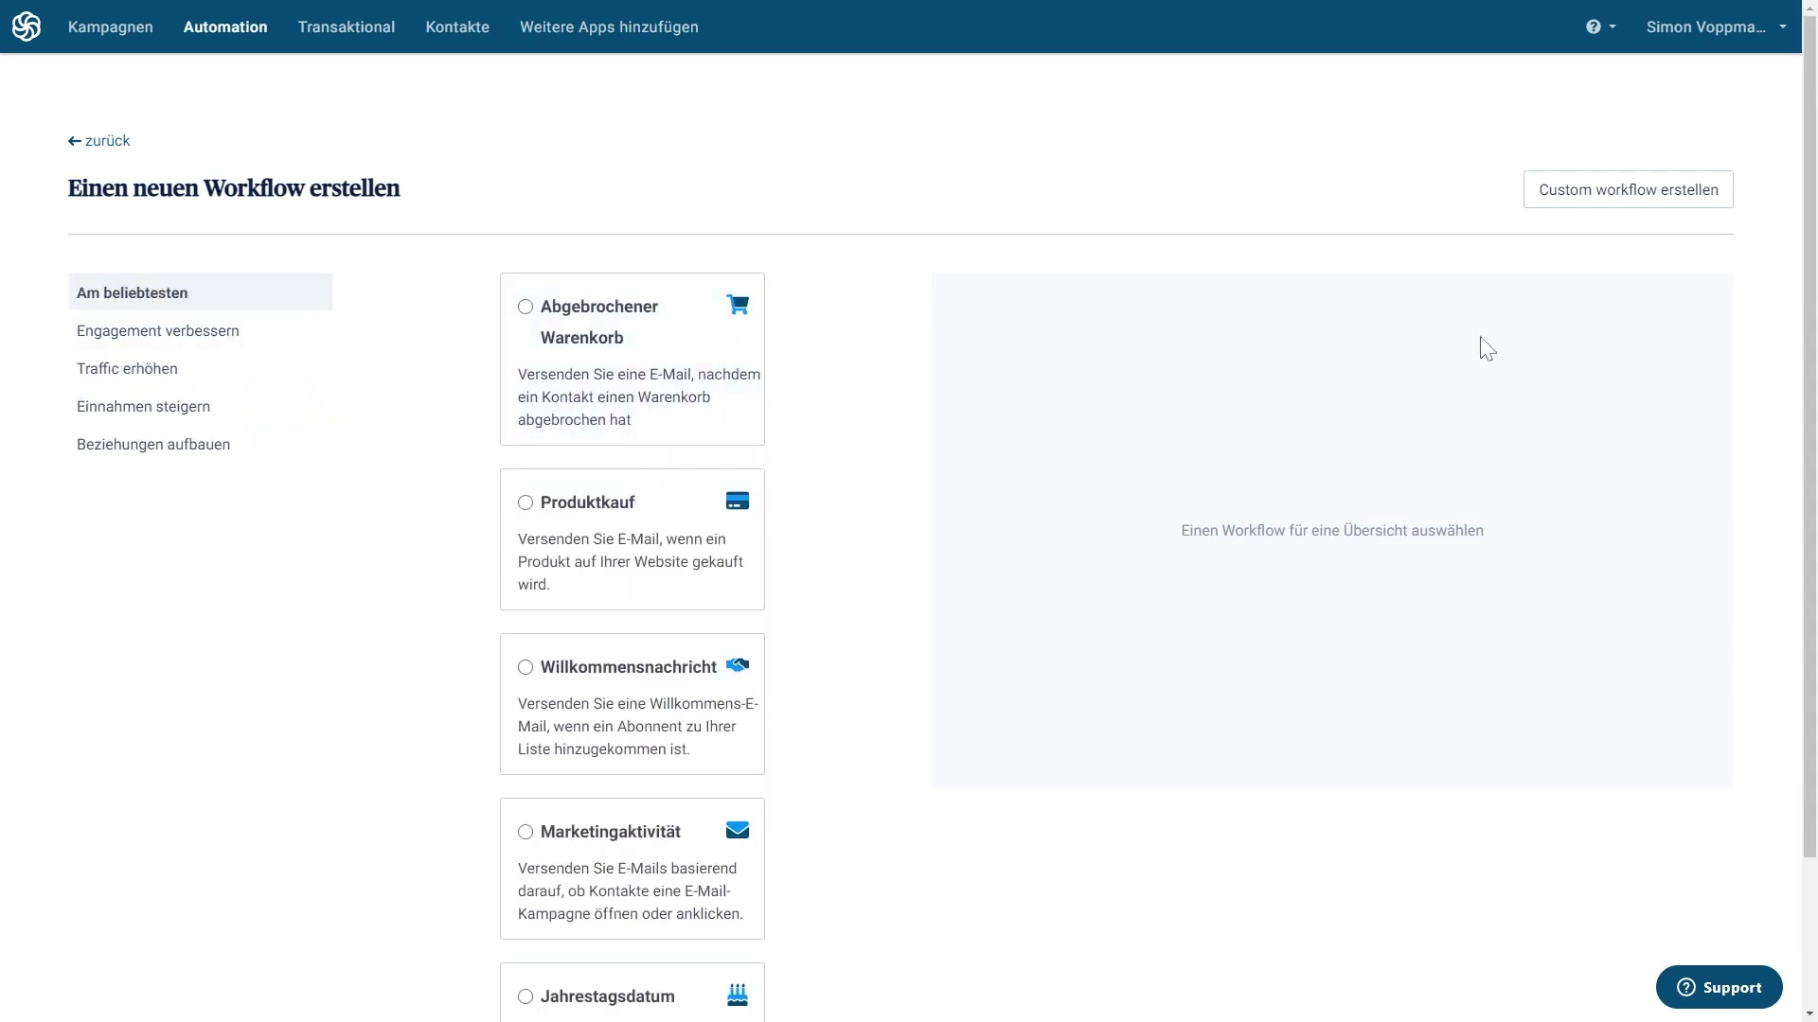
Create a custom workflow named "Öffnen" that does not allow contacts to enter more than once.
{"action": "left_click", "coordinate": [1628, 194]}
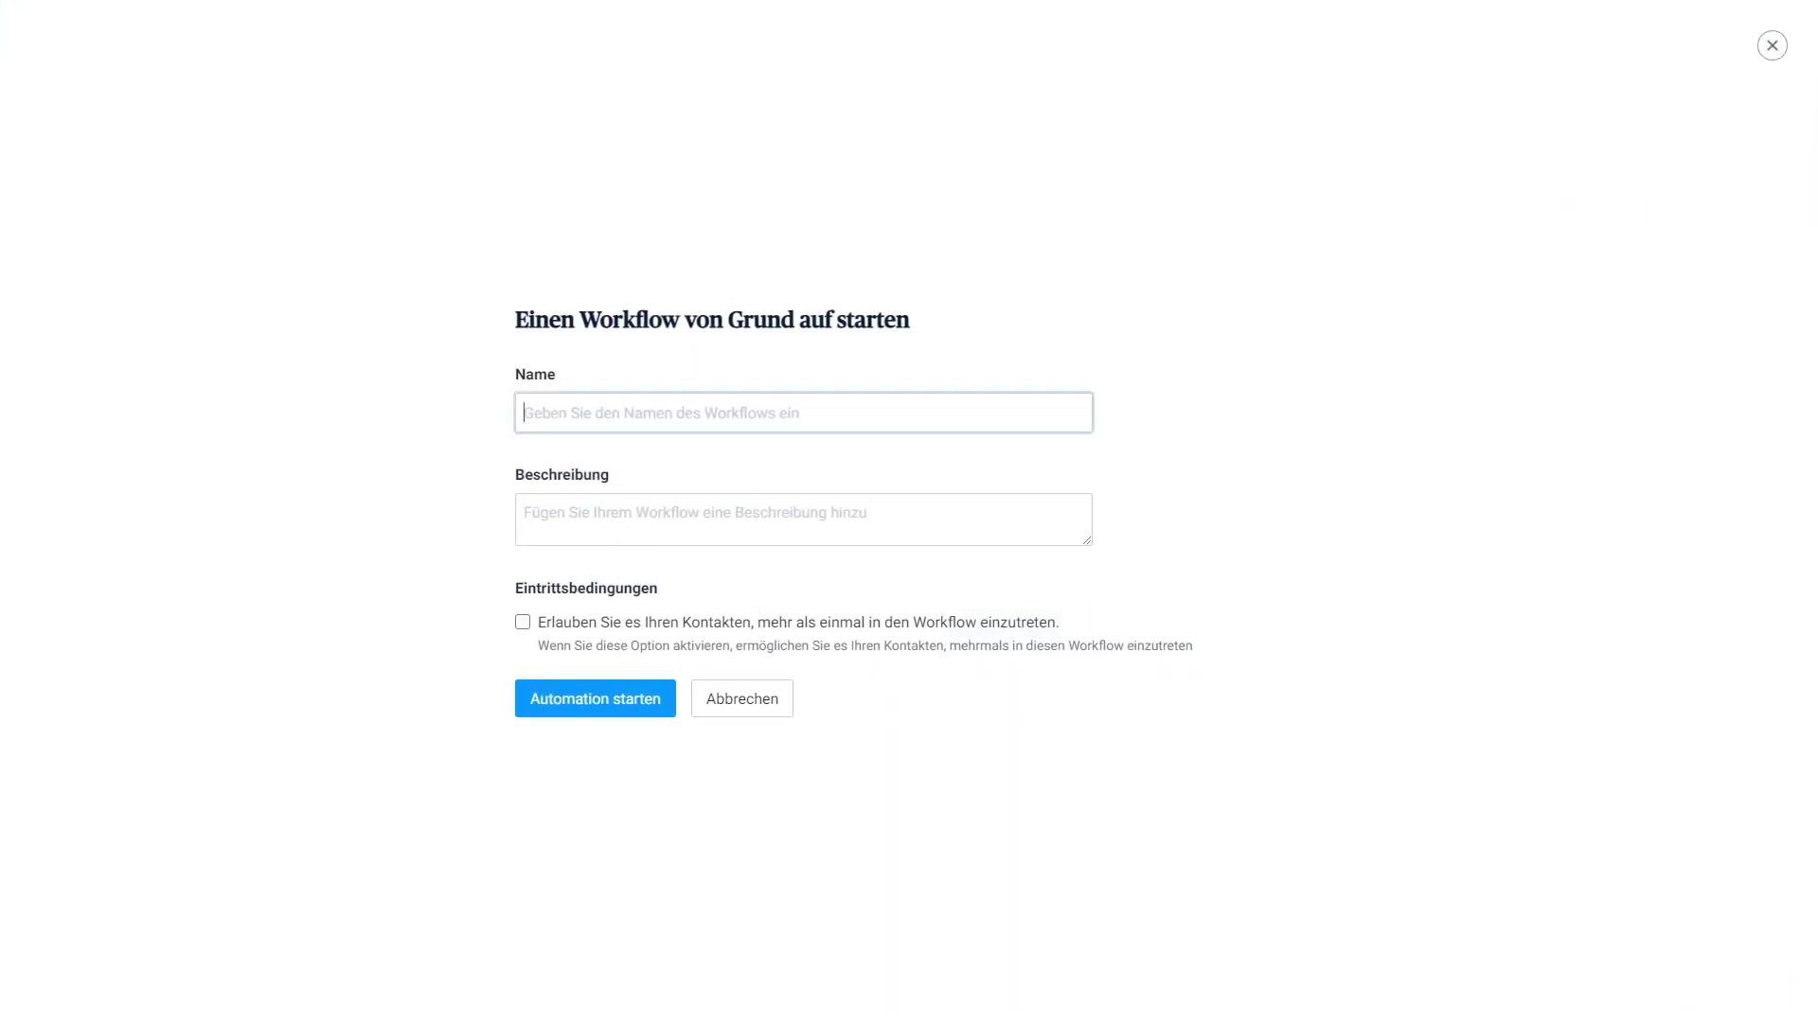
{"action": "type", "text": "Öffnen"}
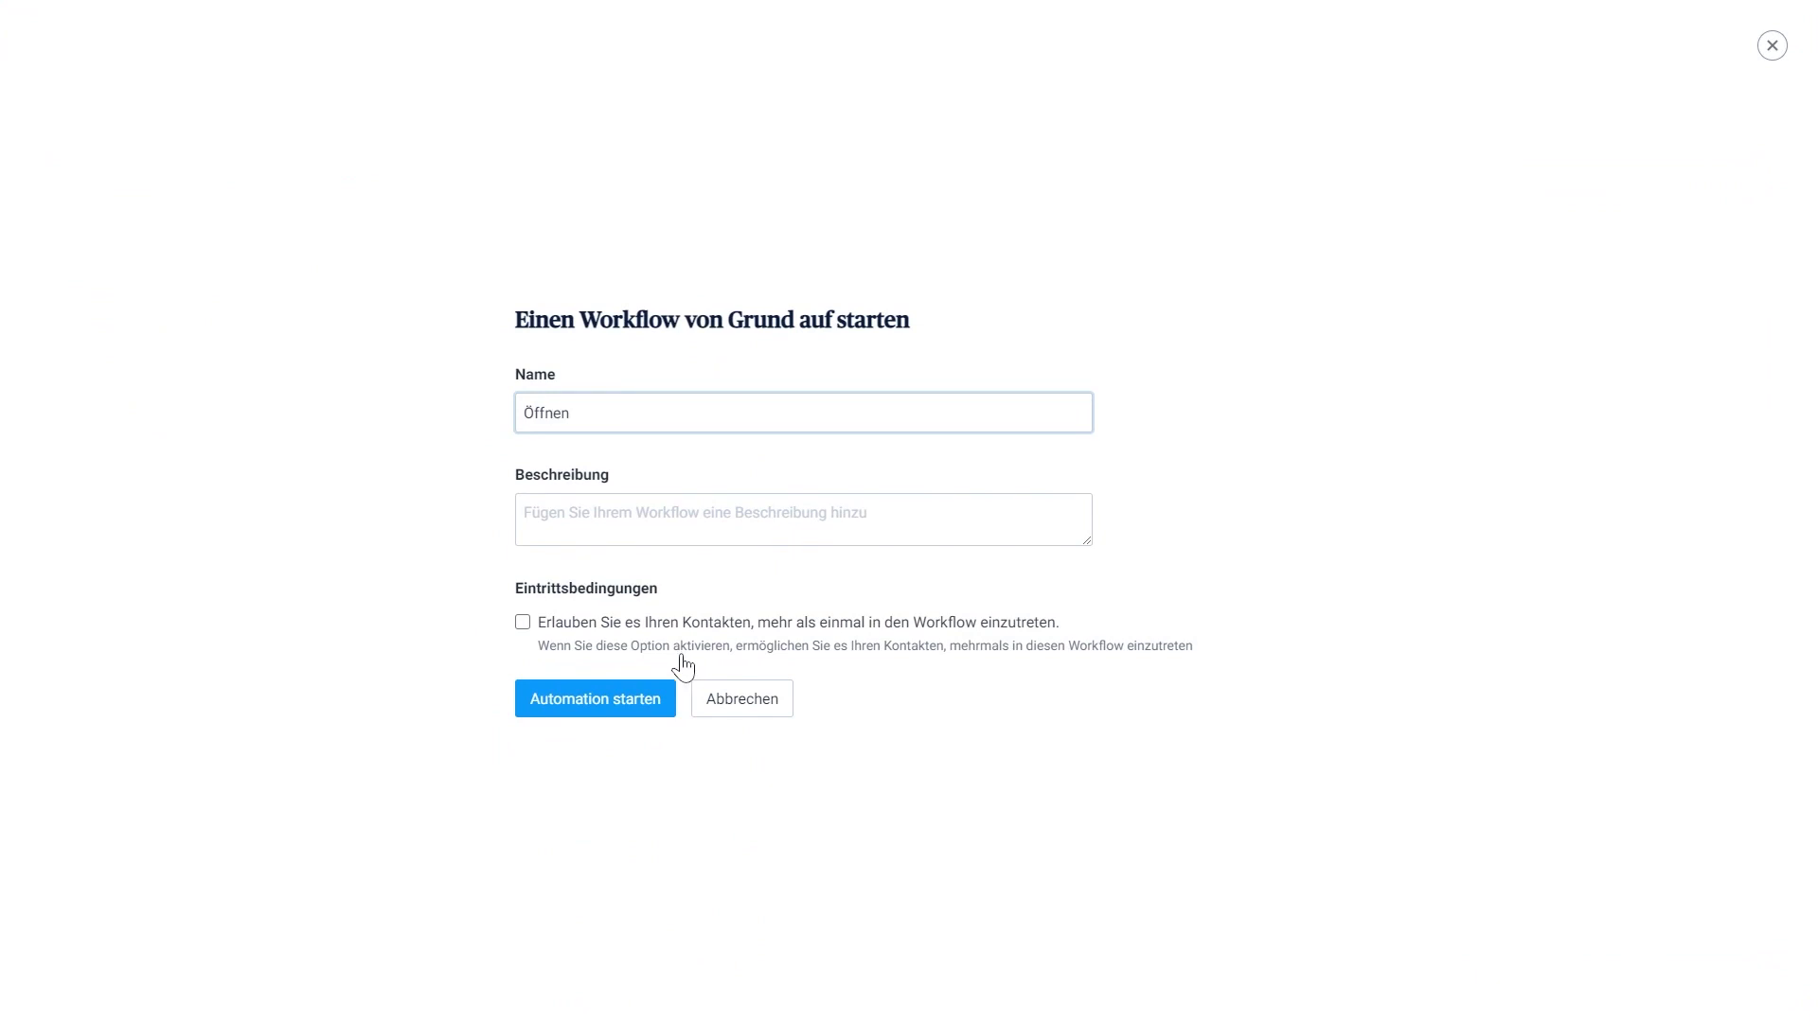
{"action": "left_click", "coordinate": [523, 624]}
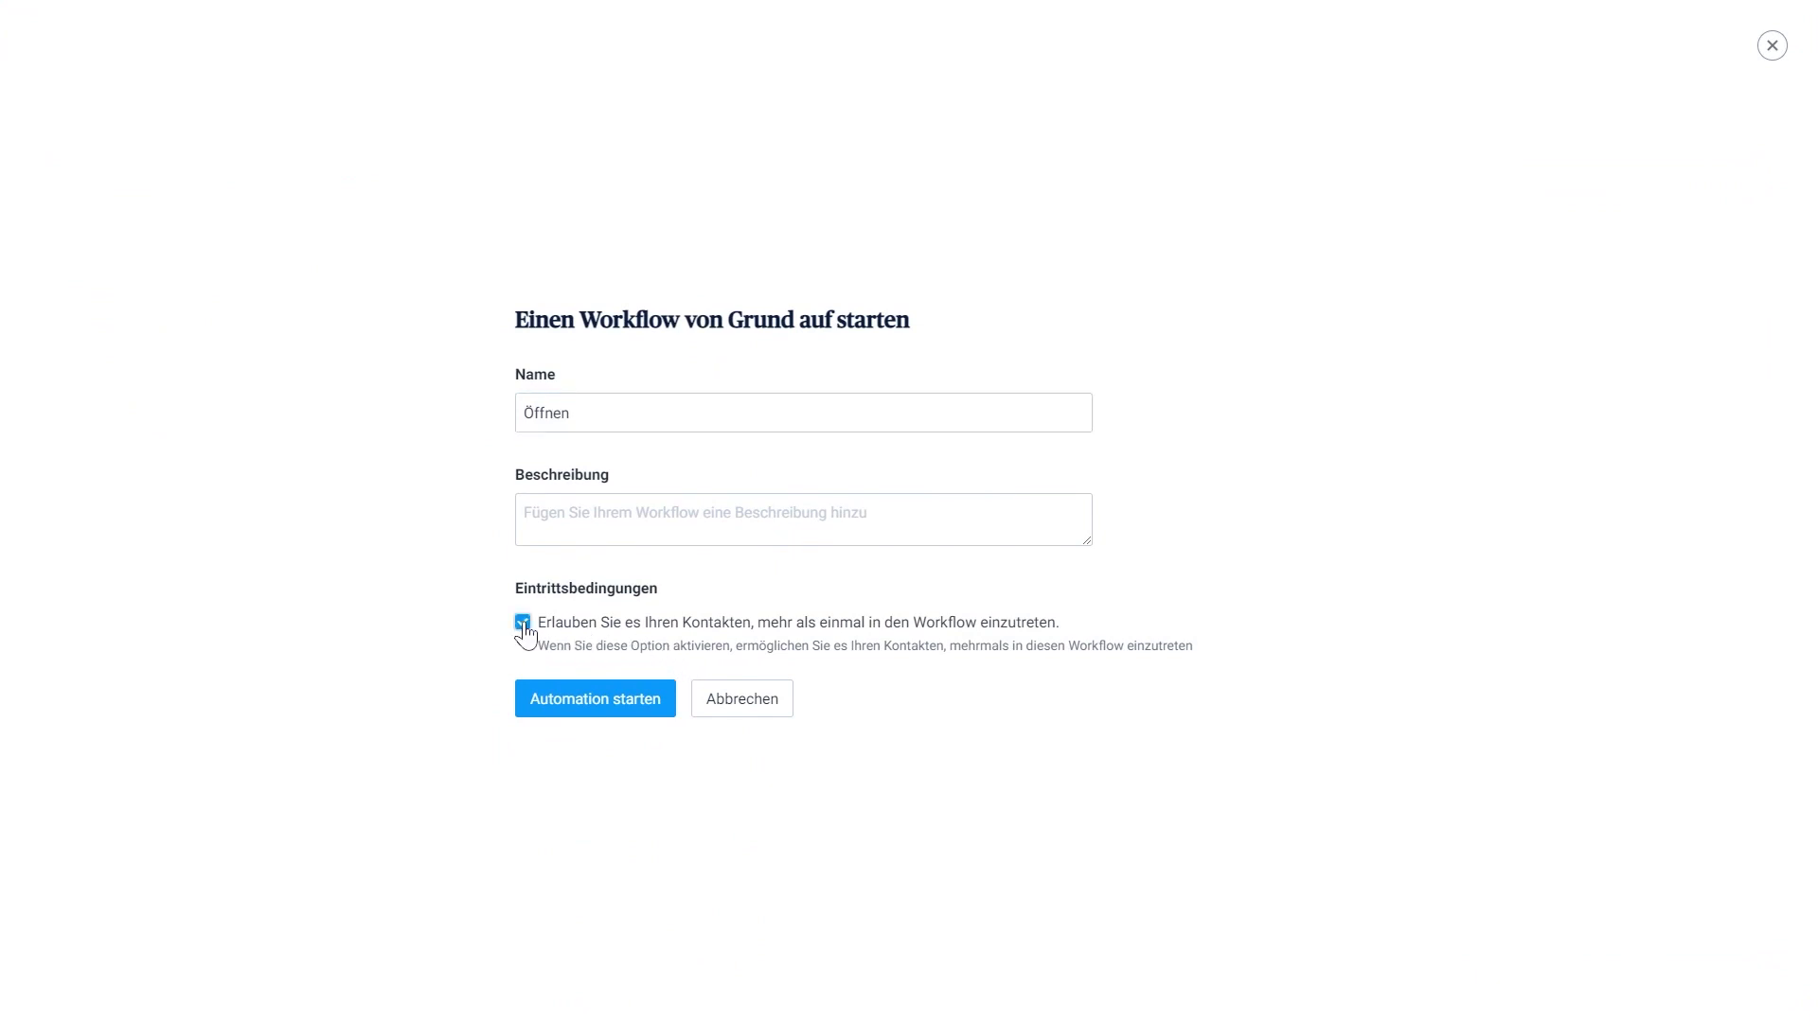
{"action": "left_click", "coordinate": [522, 623]}
{"action": "left_click", "coordinate": [608, 696]}
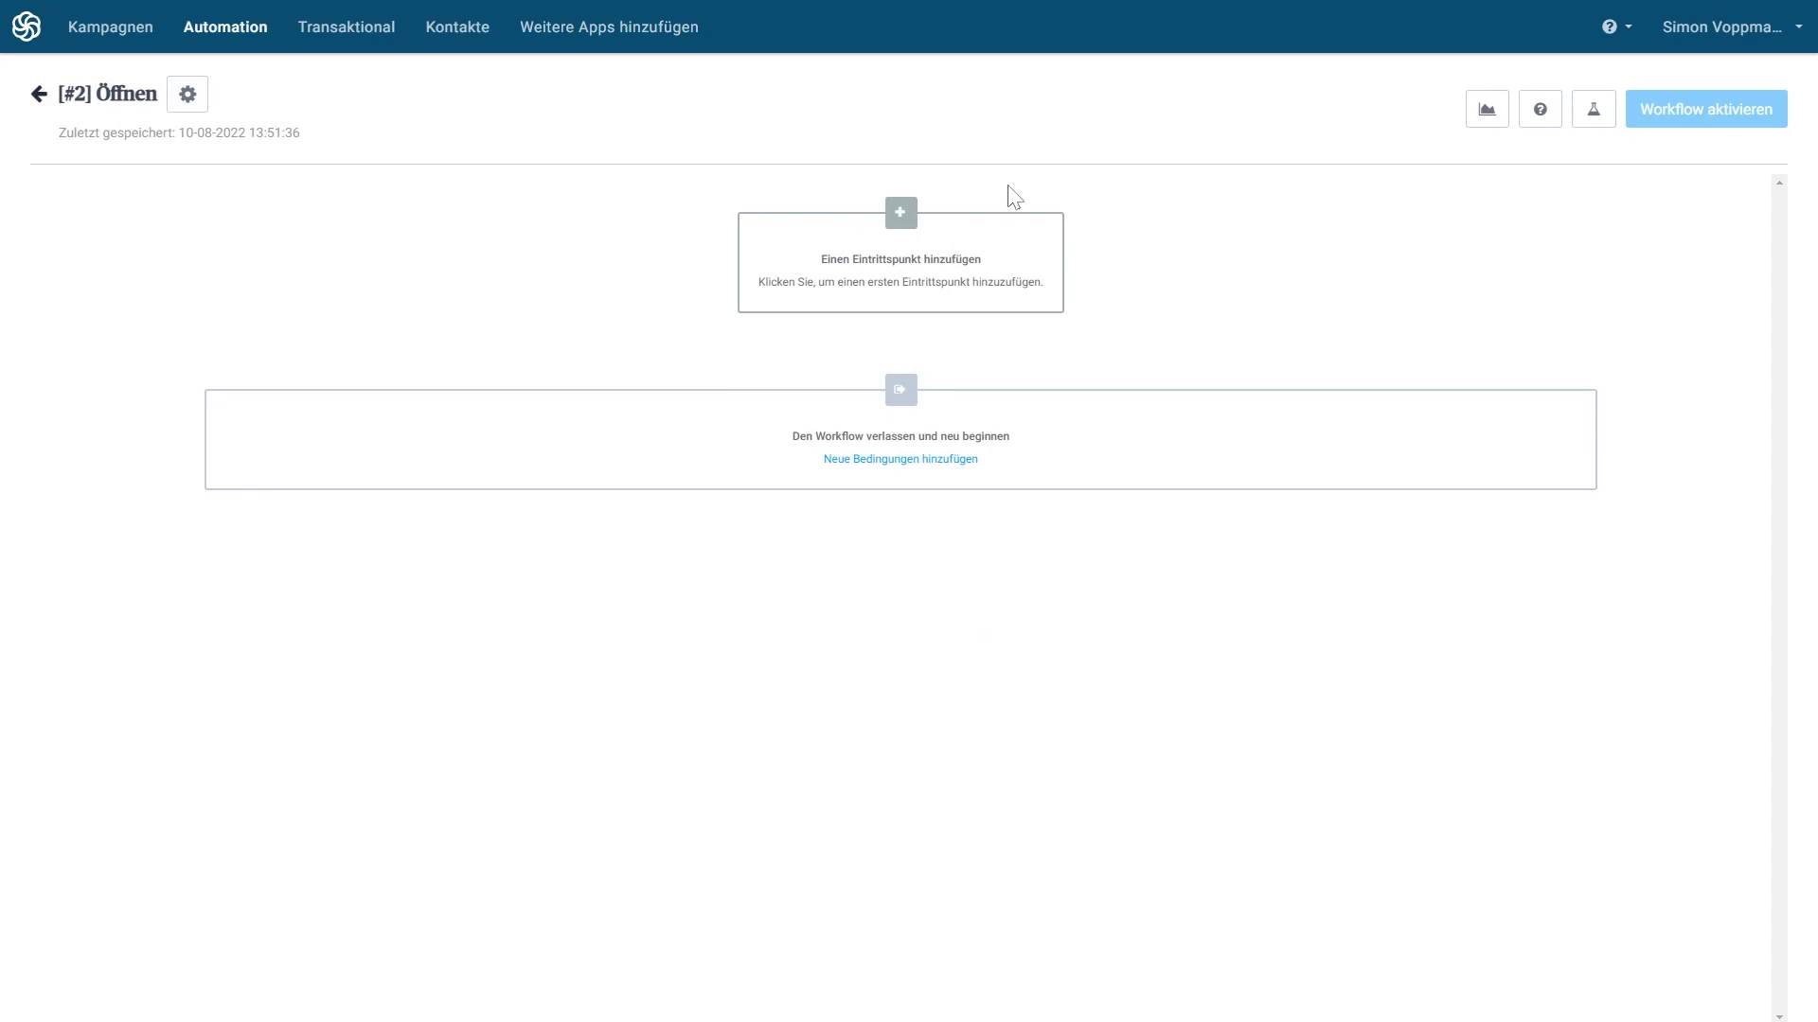
Add a newsletter activity entry point that starts the workflow when a contact clicks any link in any campaign.
{"action": "left_click", "coordinate": [895, 253]}
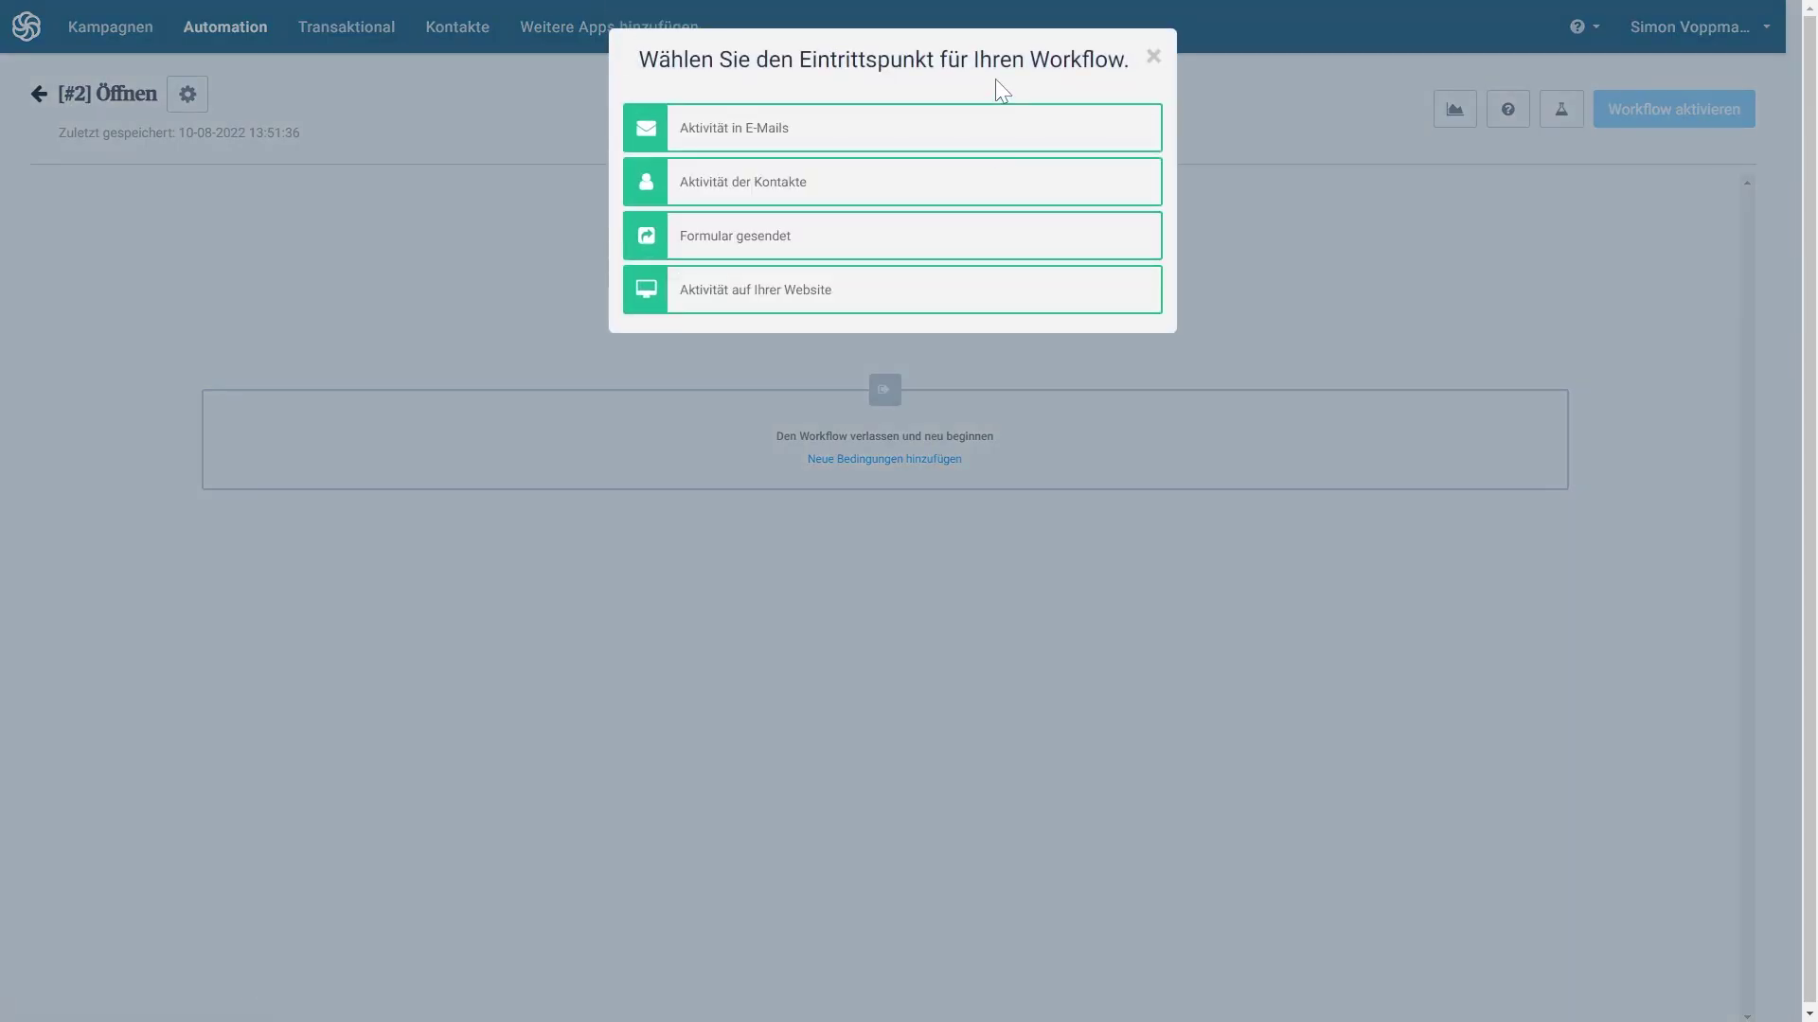
{"action": "left_click", "coordinate": [831, 135]}
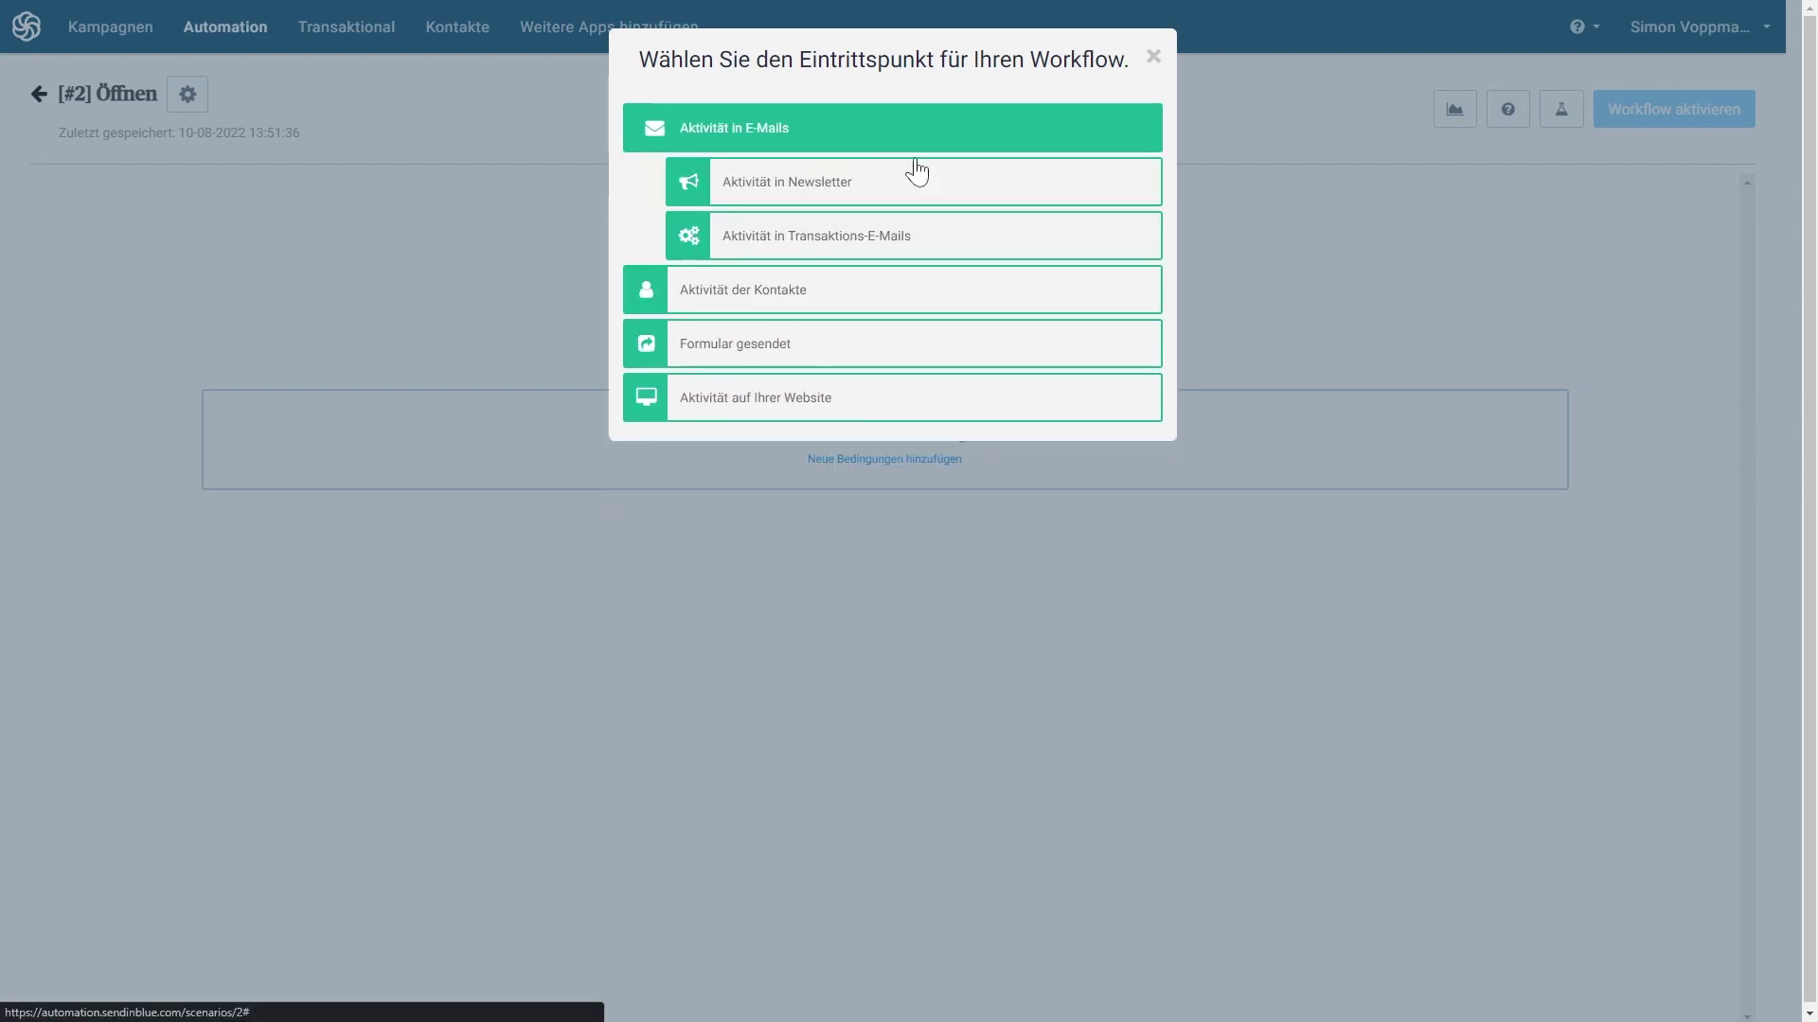
{"action": "left_click", "coordinate": [833, 190]}
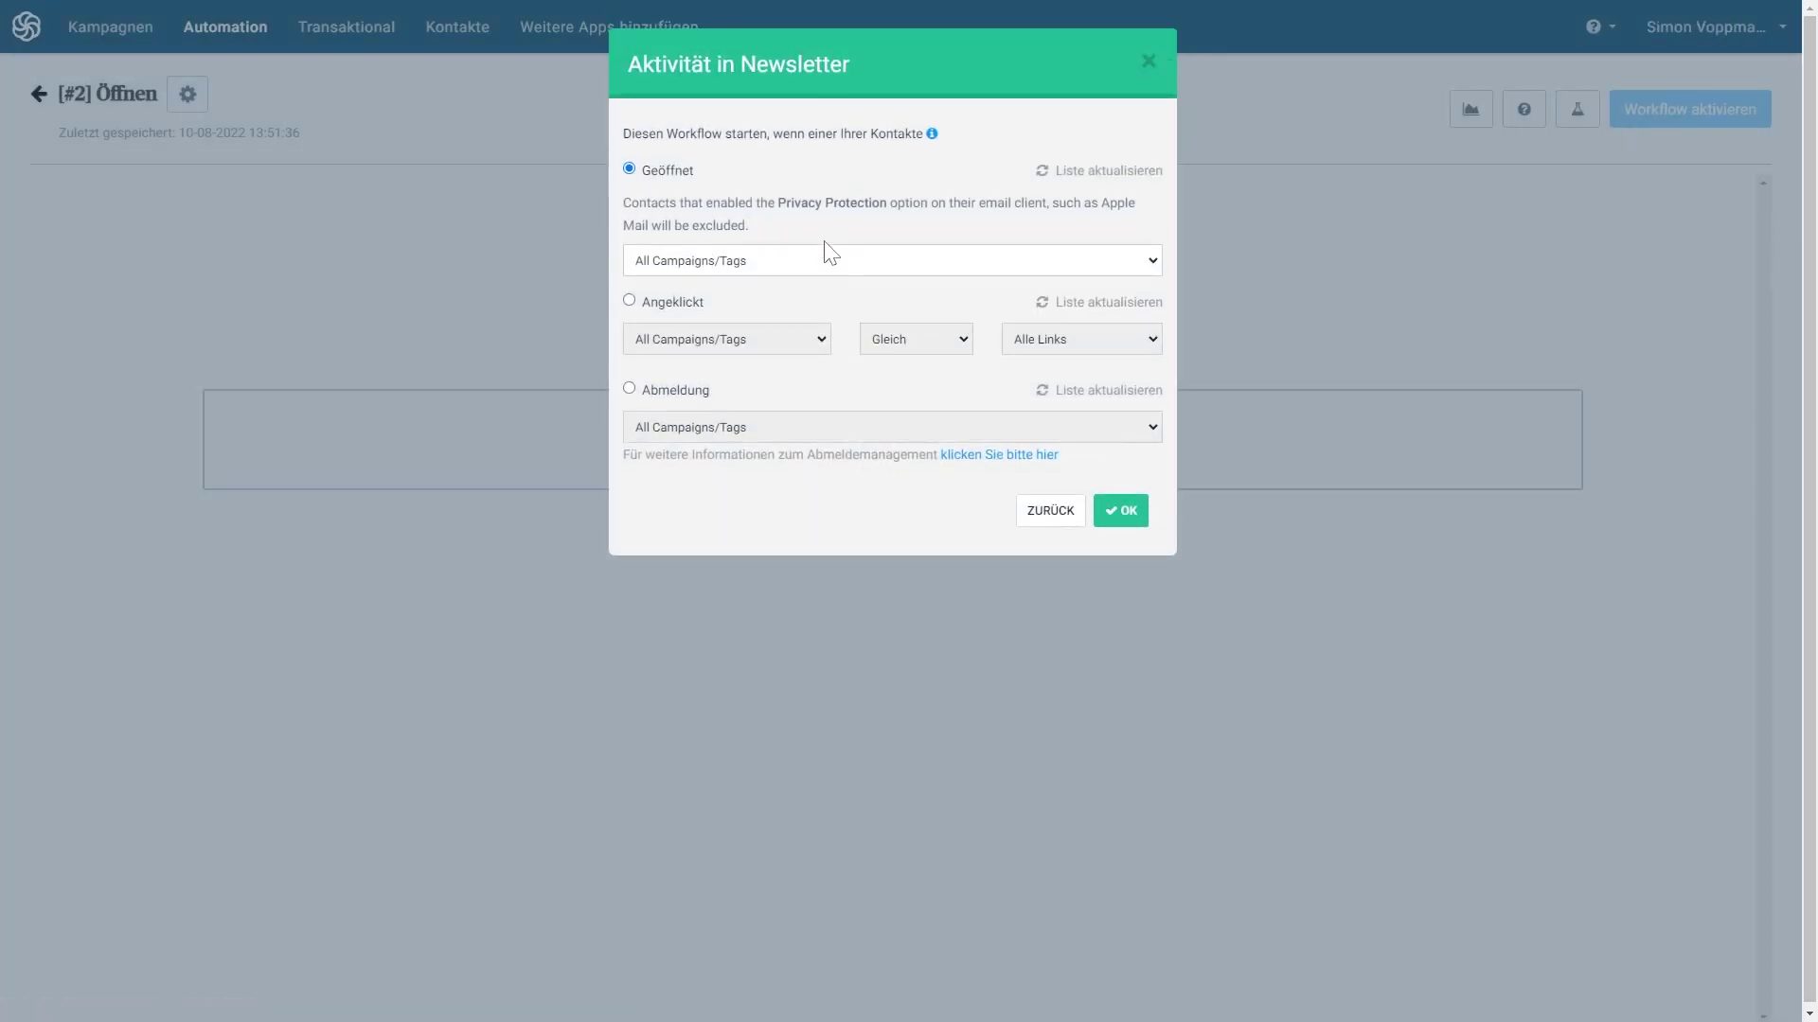
{"action": "left_click", "coordinate": [645, 303]}
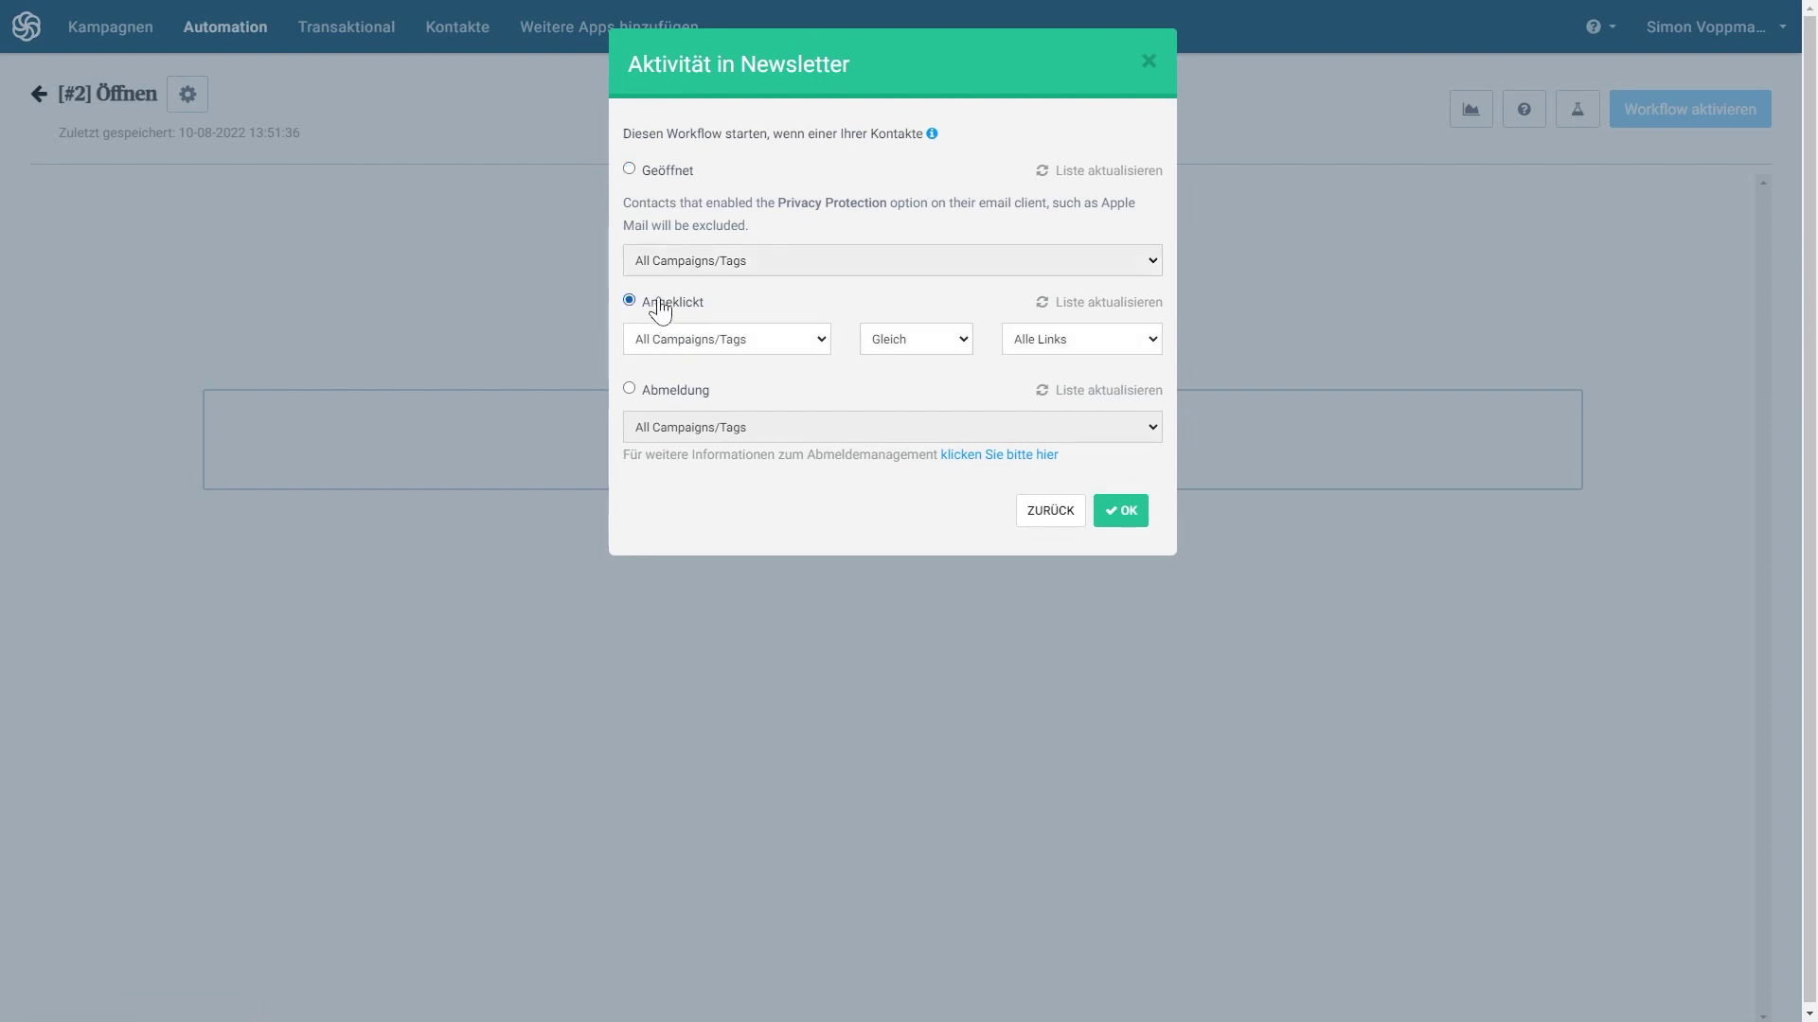
{"action": "left_click", "coordinate": [1121, 510]}
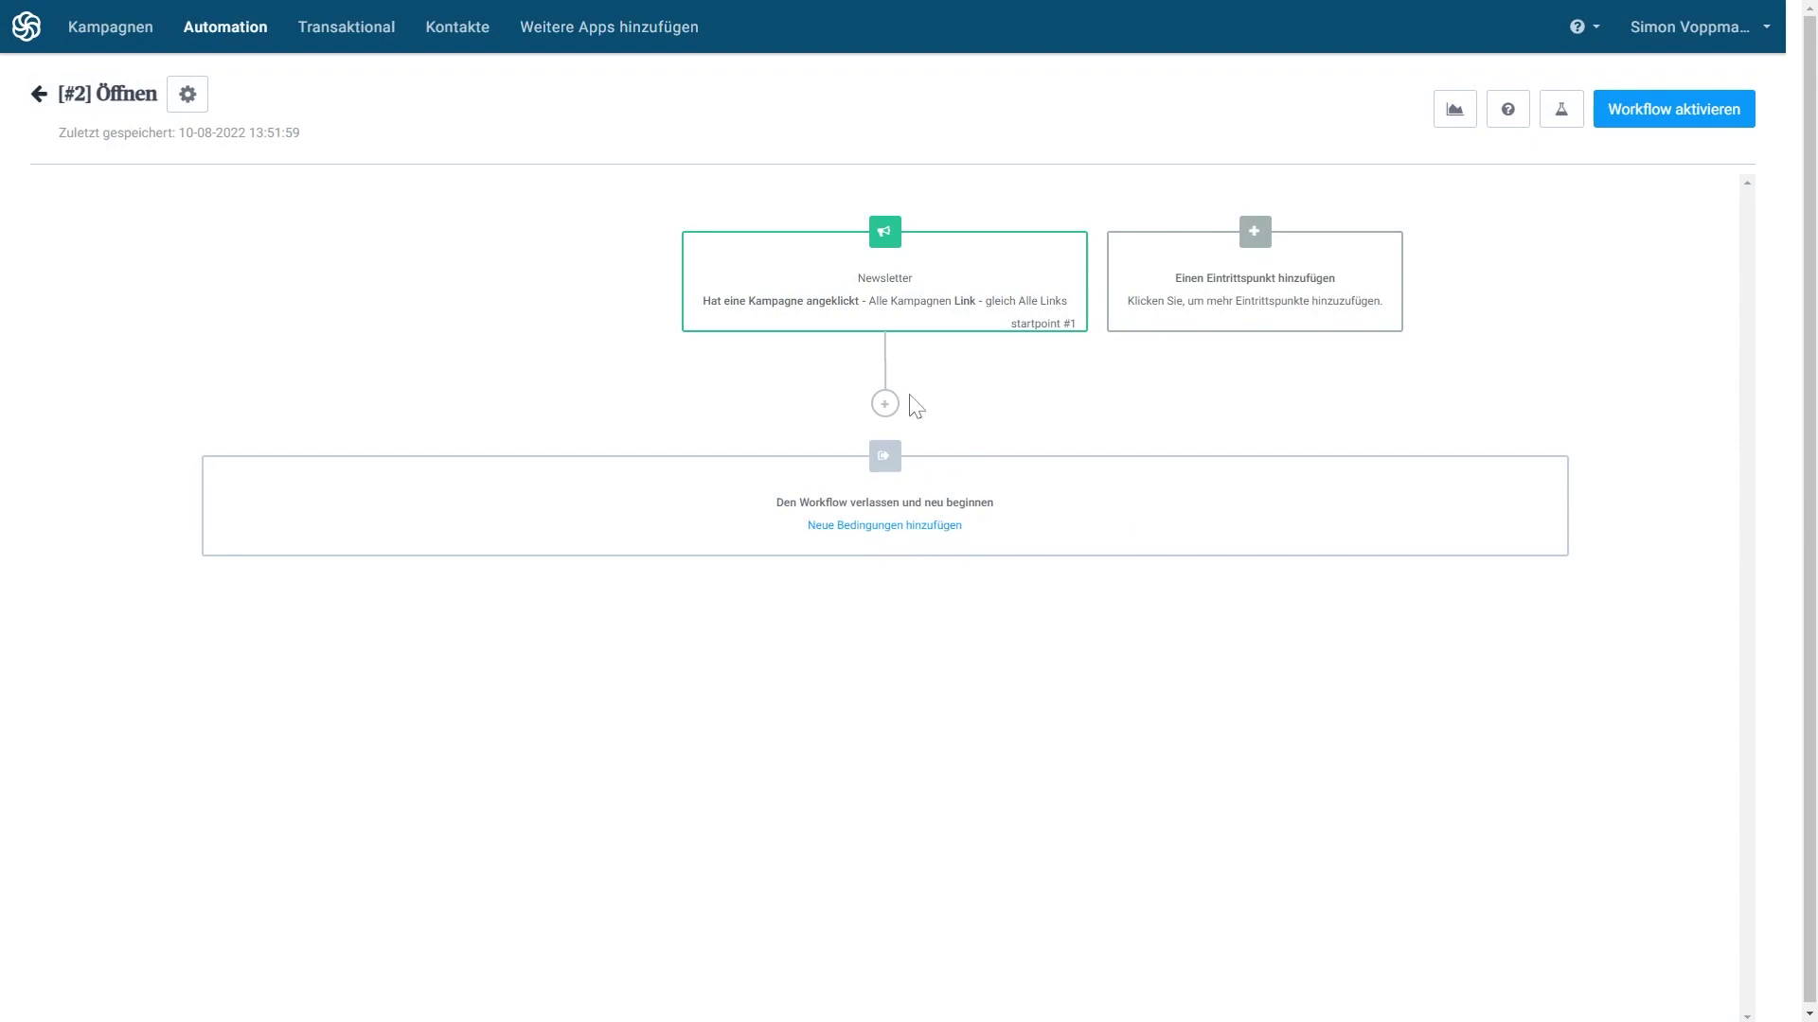
Add a workflow step below the newsletter entry point that adds the contact to the Newsletter list.
{"action": "left_click", "coordinate": [884, 405]}
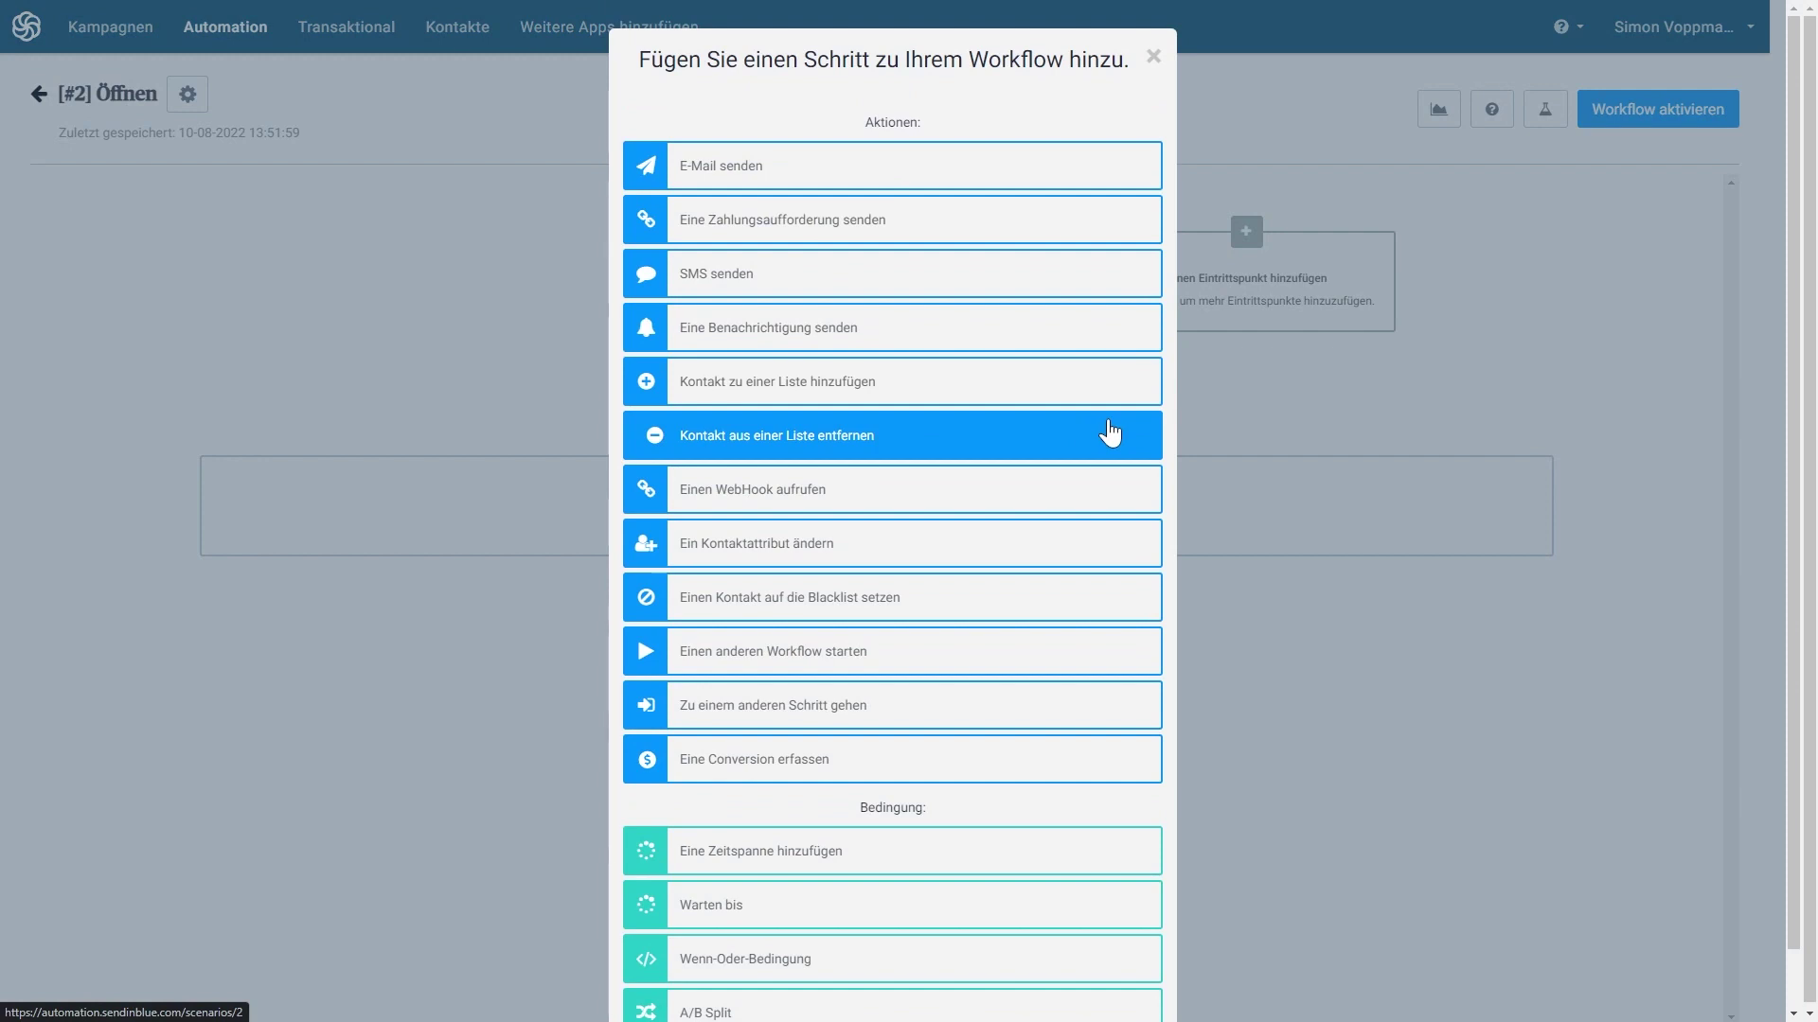
{"action": "left_click", "coordinate": [869, 396]}
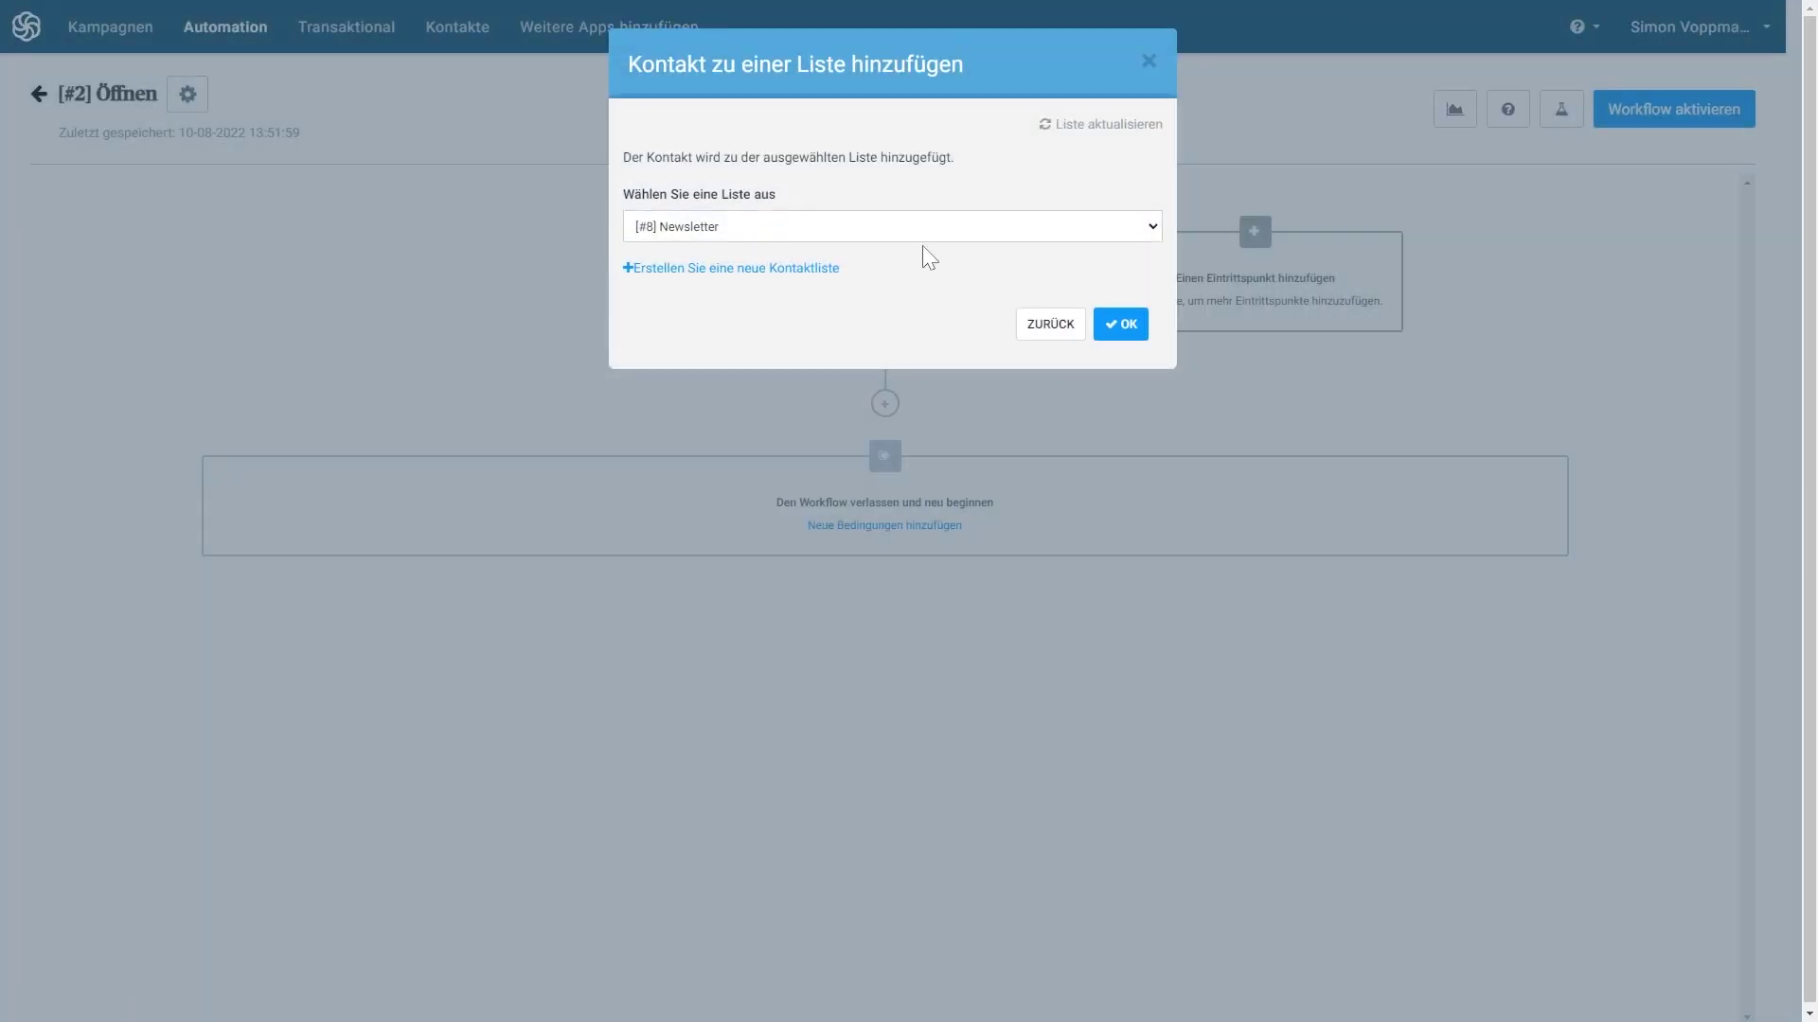
{"action": "left_click", "coordinate": [1121, 326]}
Insert a waiting period of 1 day between the newsletter entry point and the step that adds the contact to a list.
{"action": "left_click", "coordinate": [879, 409]}
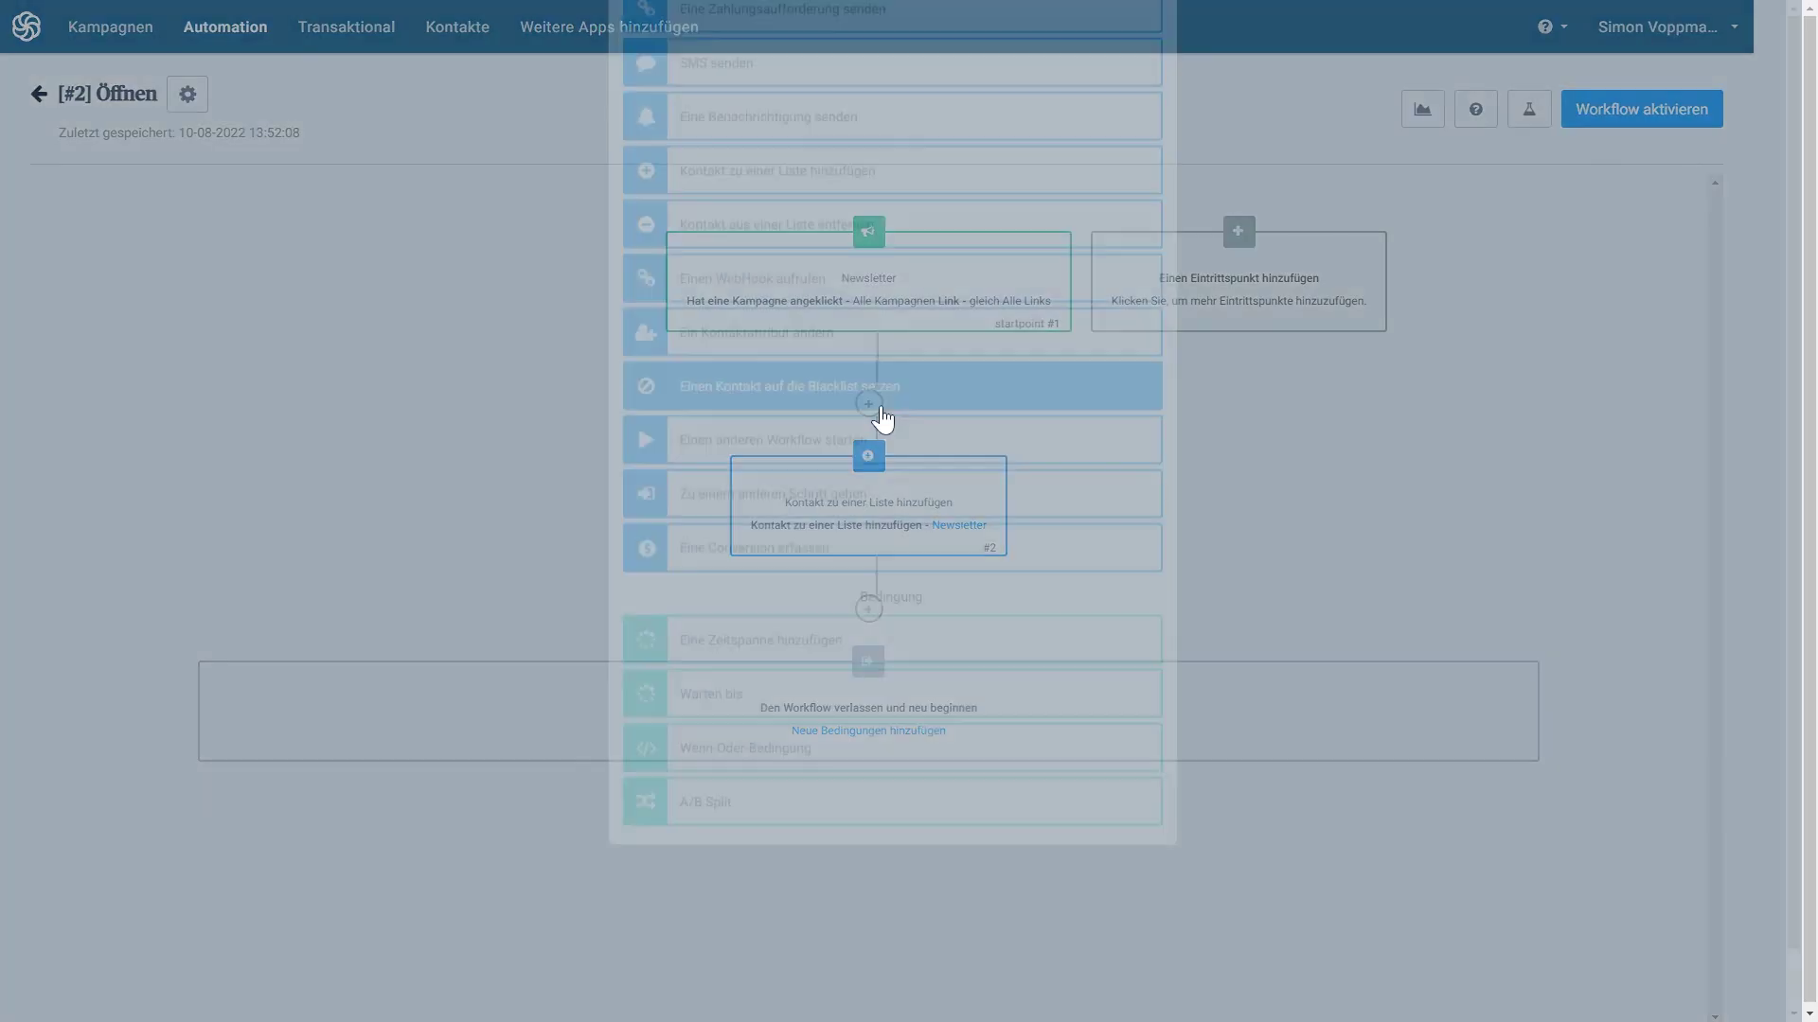
{"action": "scroll", "coordinate": [881, 409], "scroll_direction": "down", "scroll_amount": 1}
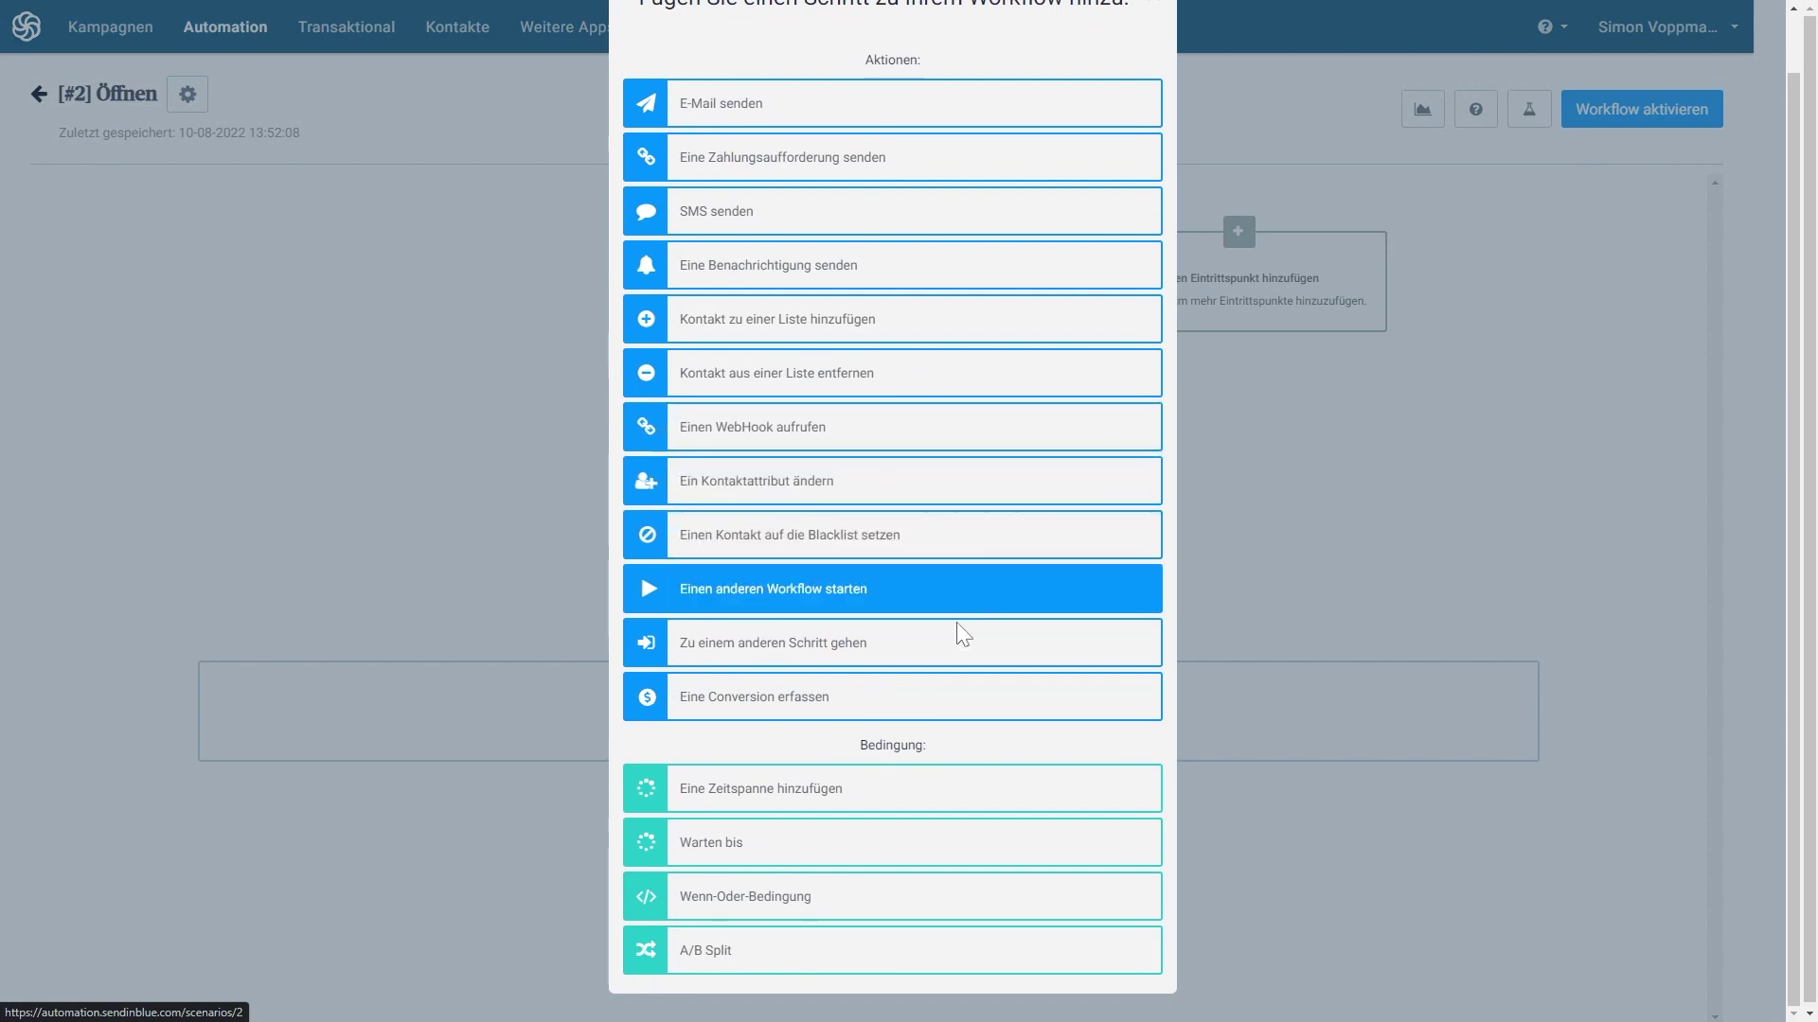
{"action": "left_click", "coordinate": [862, 793]}
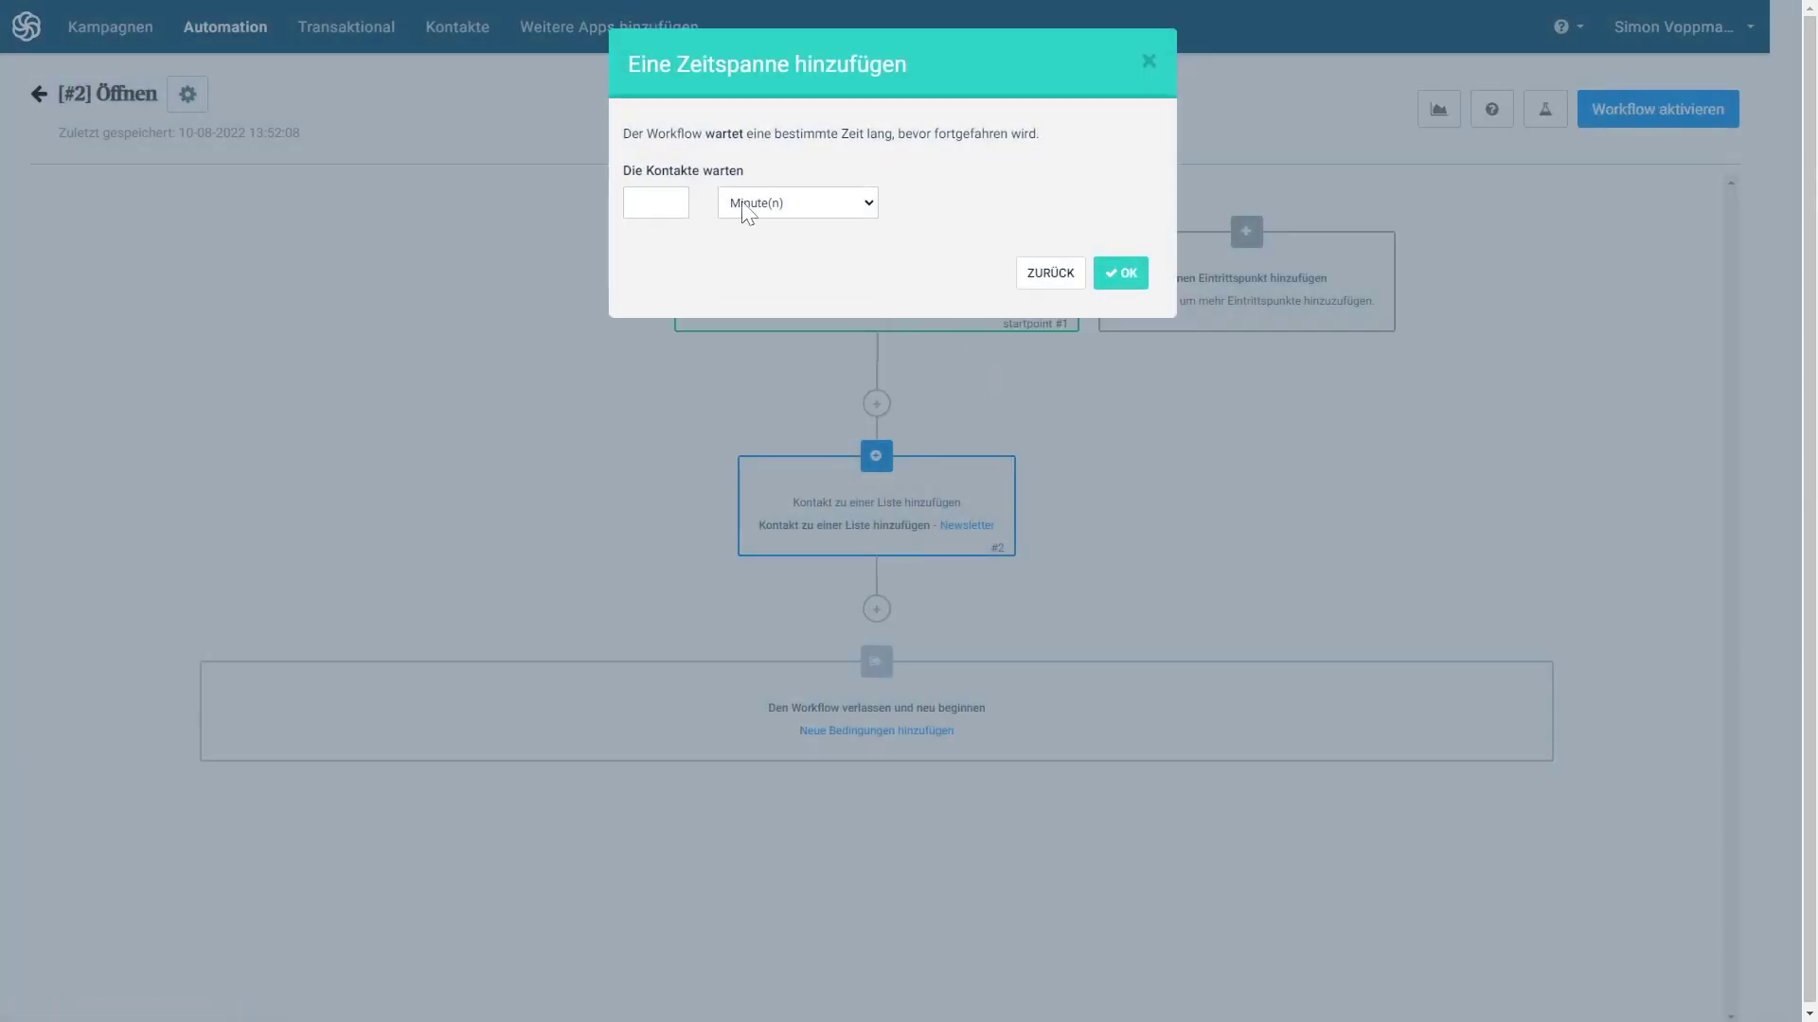
{"action": "left_click", "coordinate": [789, 210]}
{"action": "left_click", "coordinate": [792, 228]}
{"action": "type", "text": "1"}
{"action": "left_click", "coordinate": [1121, 273]}
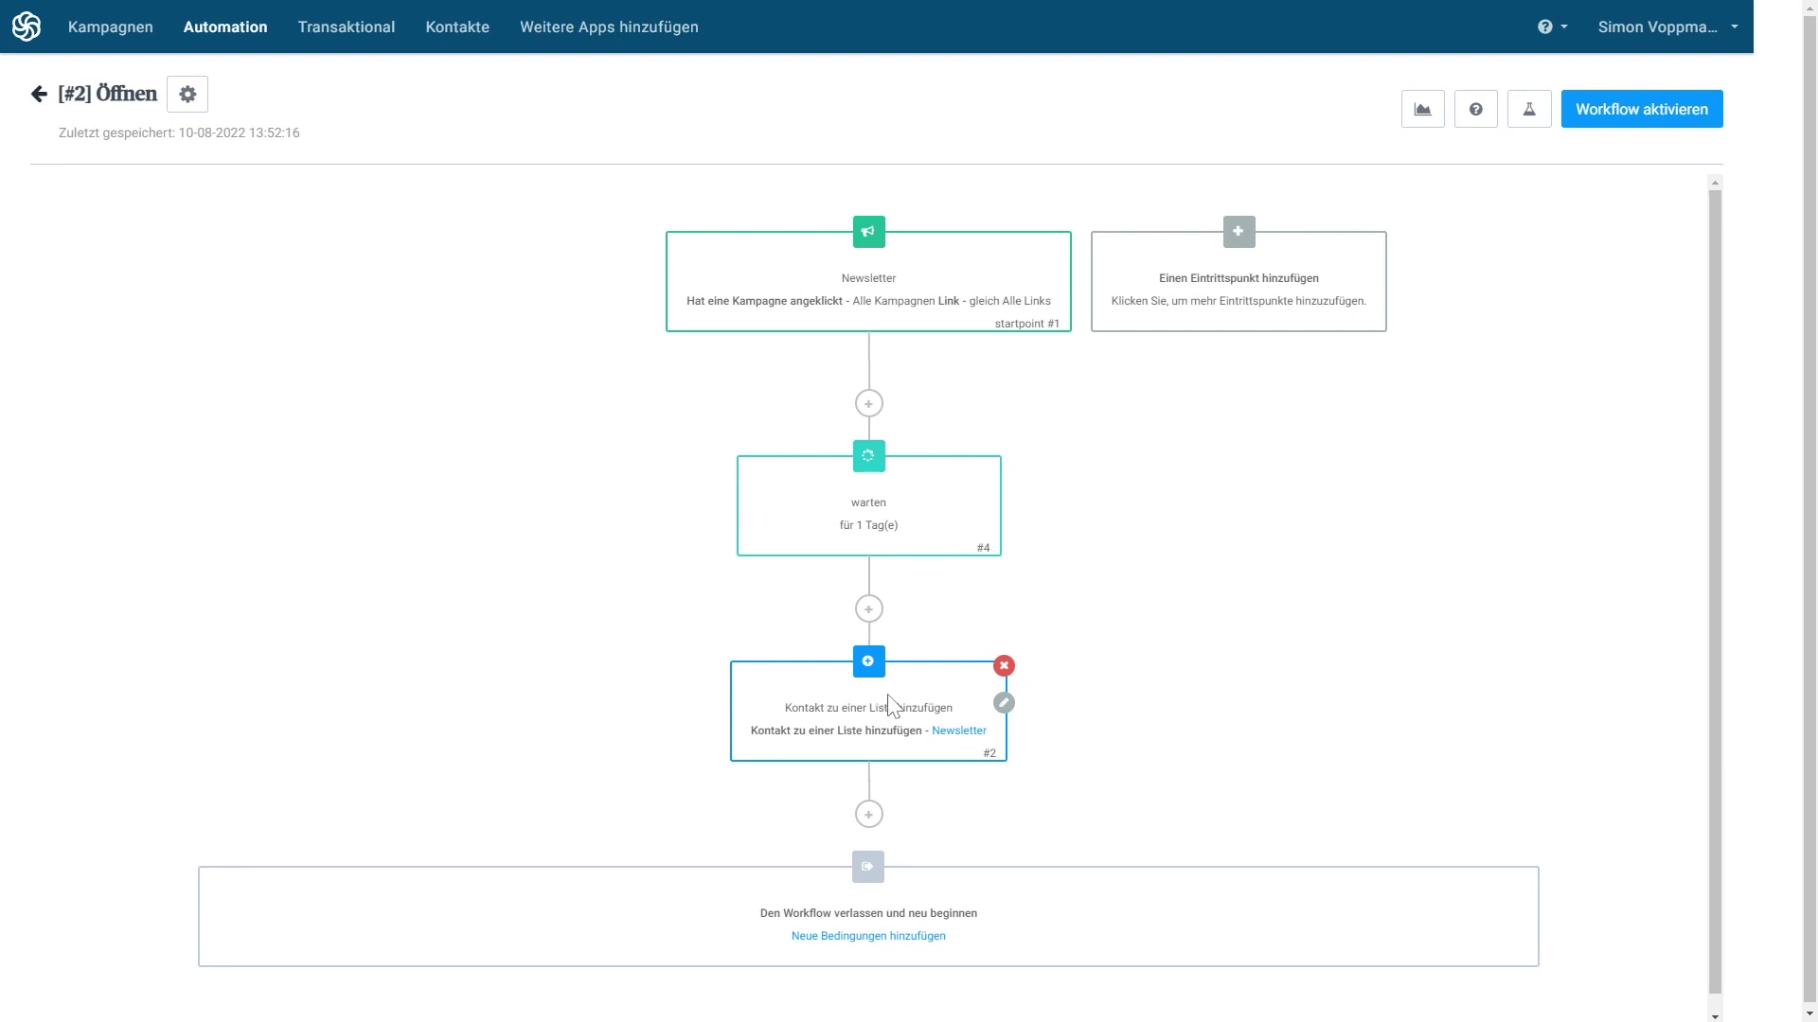
Delete the step that adds the contact to a list and recreate it below the waiting period with the Newsletter list.
{"action": "left_click", "coordinate": [1004, 702]}
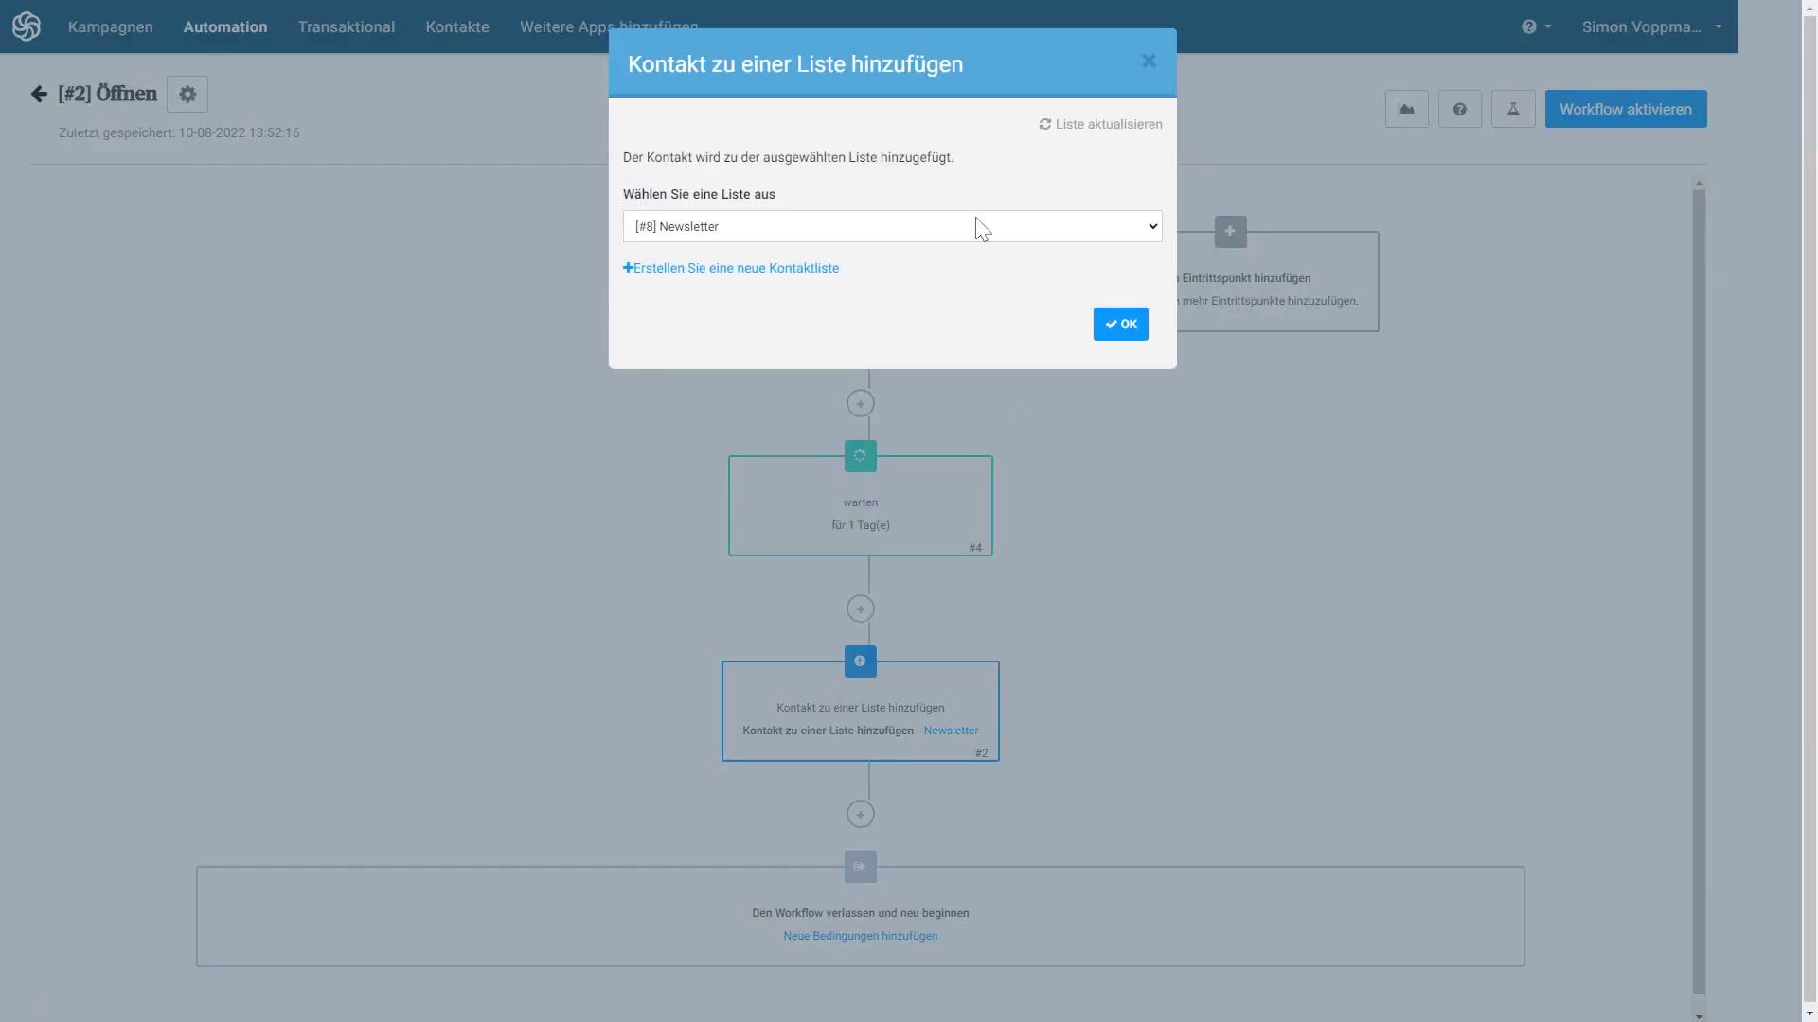
{"action": "left_click", "coordinate": [1149, 36]}
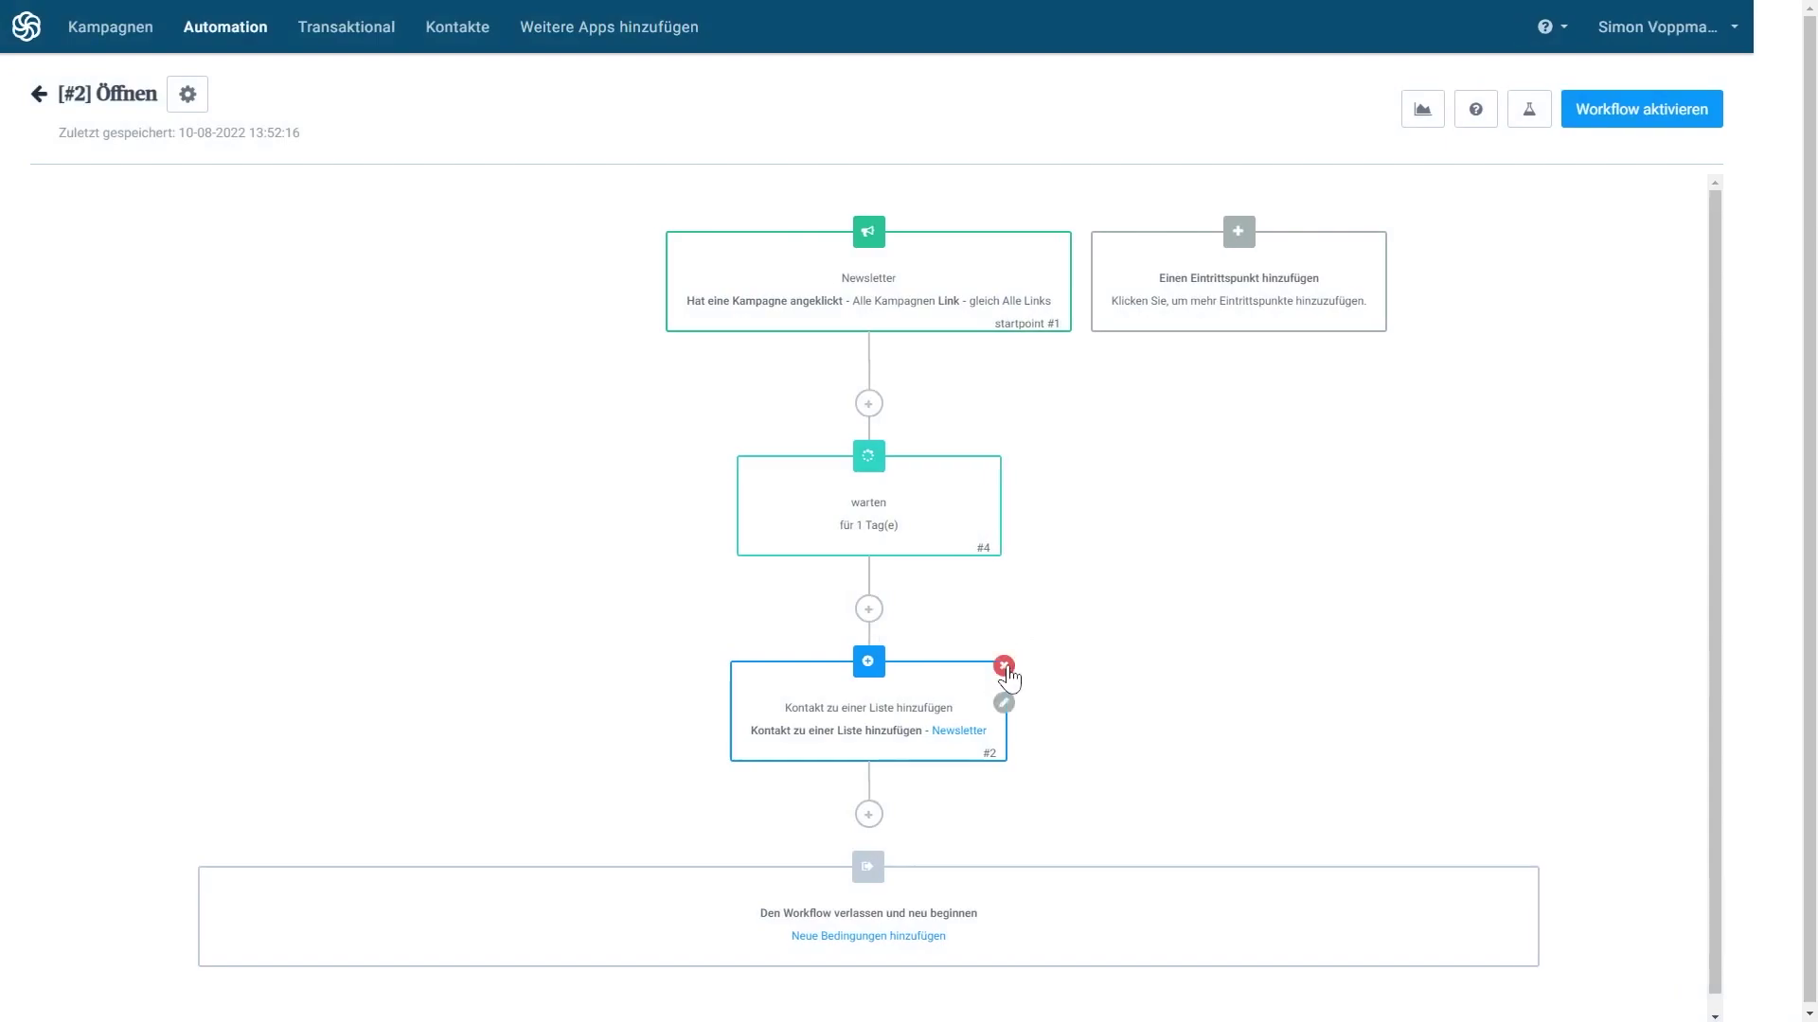
{"action": "left_click", "coordinate": [1003, 665]}
{"action": "left_click", "coordinate": [869, 611]}
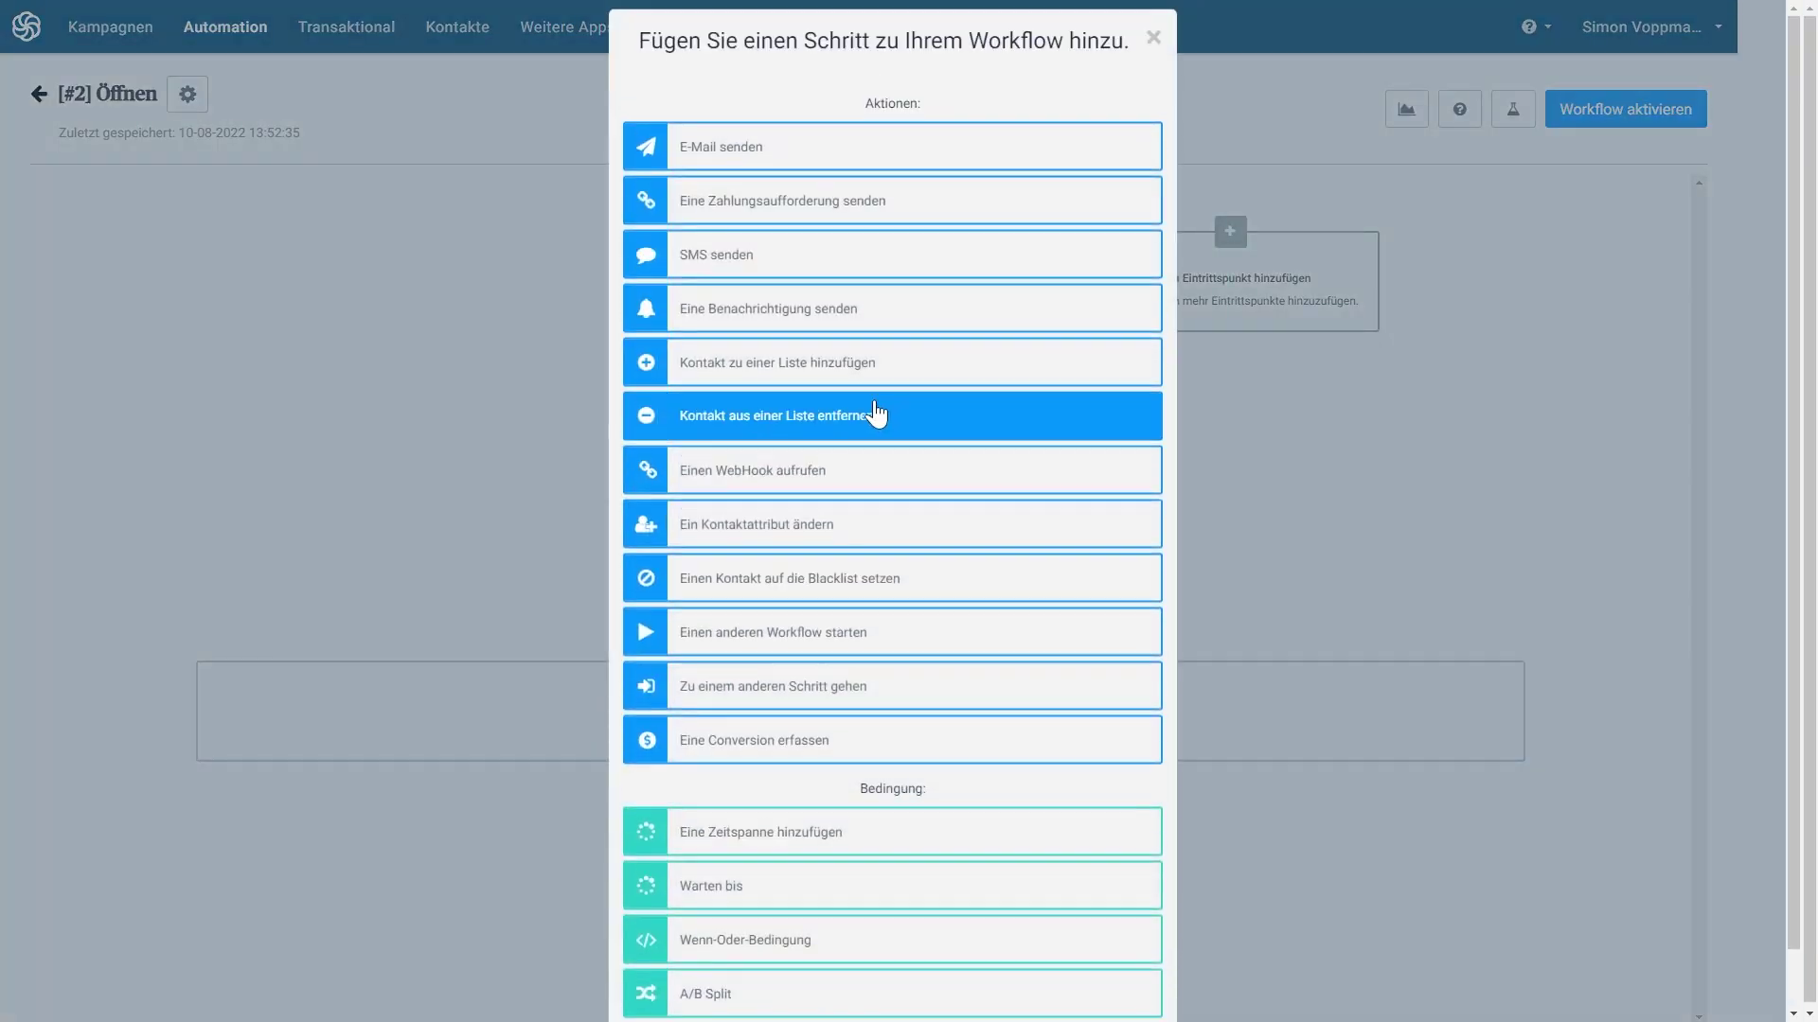
{"action": "left_click", "coordinate": [829, 388]}
{"action": "left_click", "coordinate": [1123, 326]}
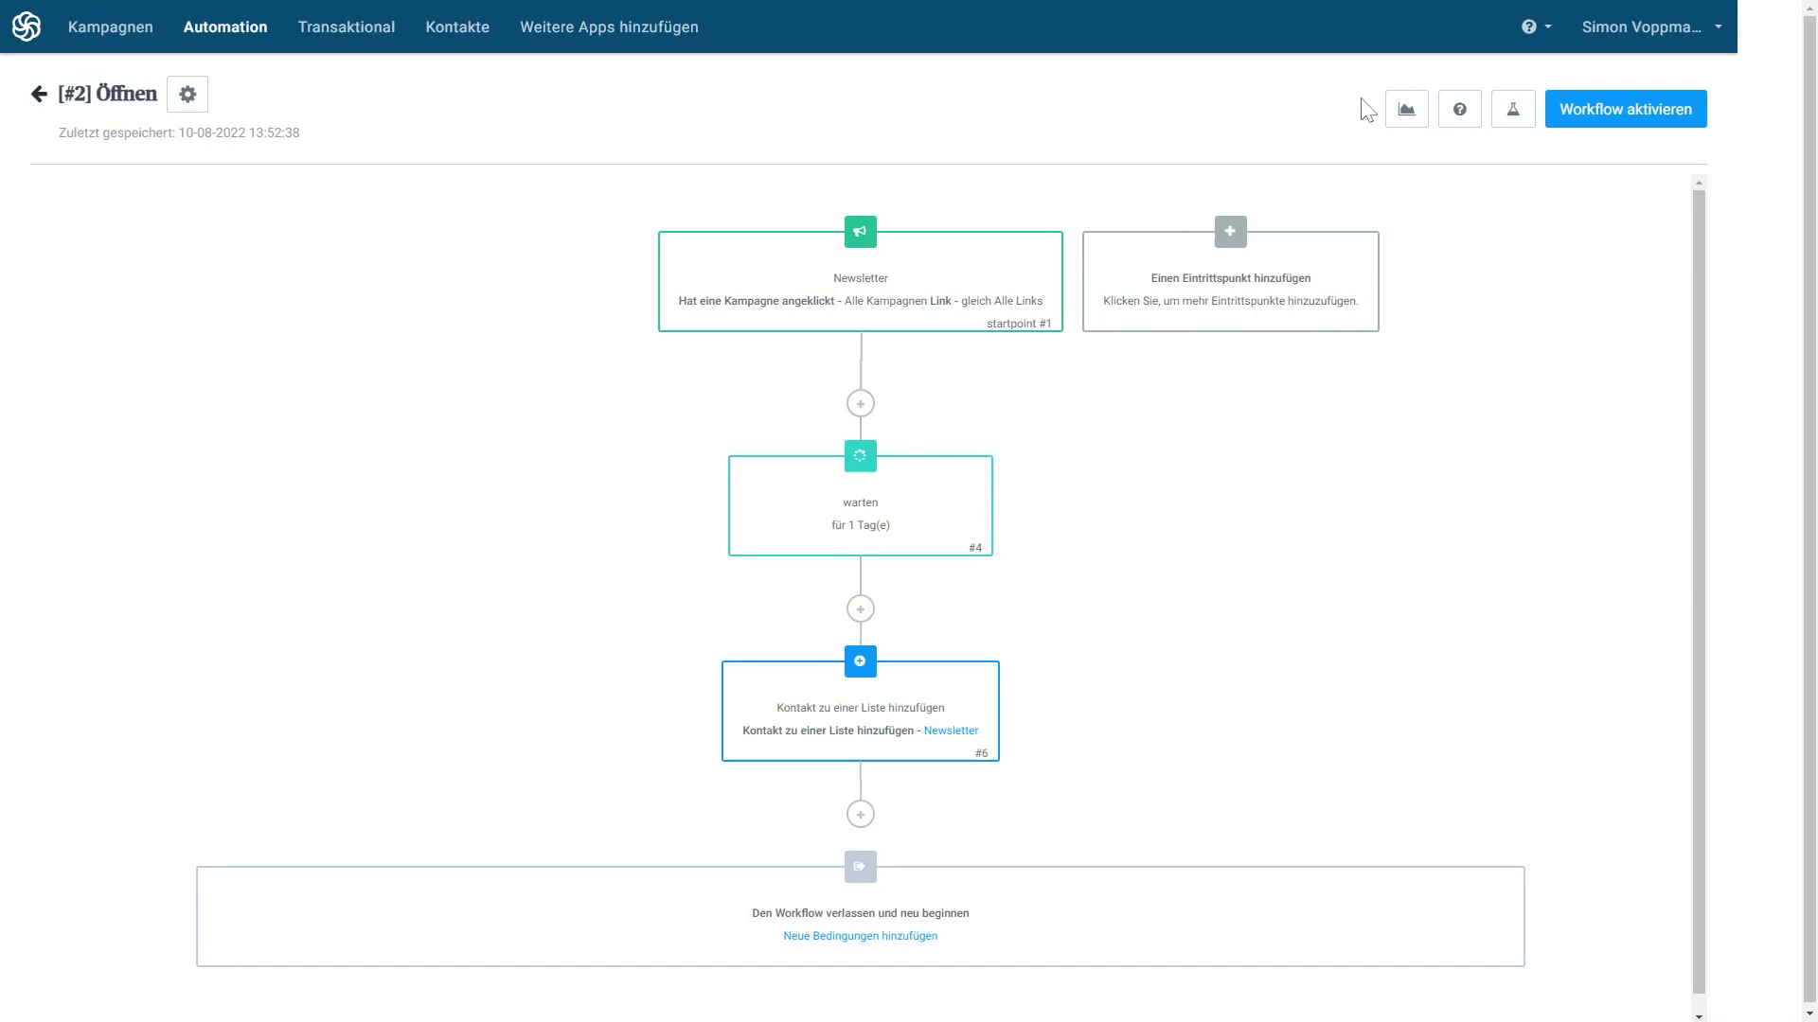
Examine the workflow test settings, including the contact e-mail address and the option to skip straight to 'Warten bis', without running the test.
{"action": "left_click", "coordinate": [1514, 110]}
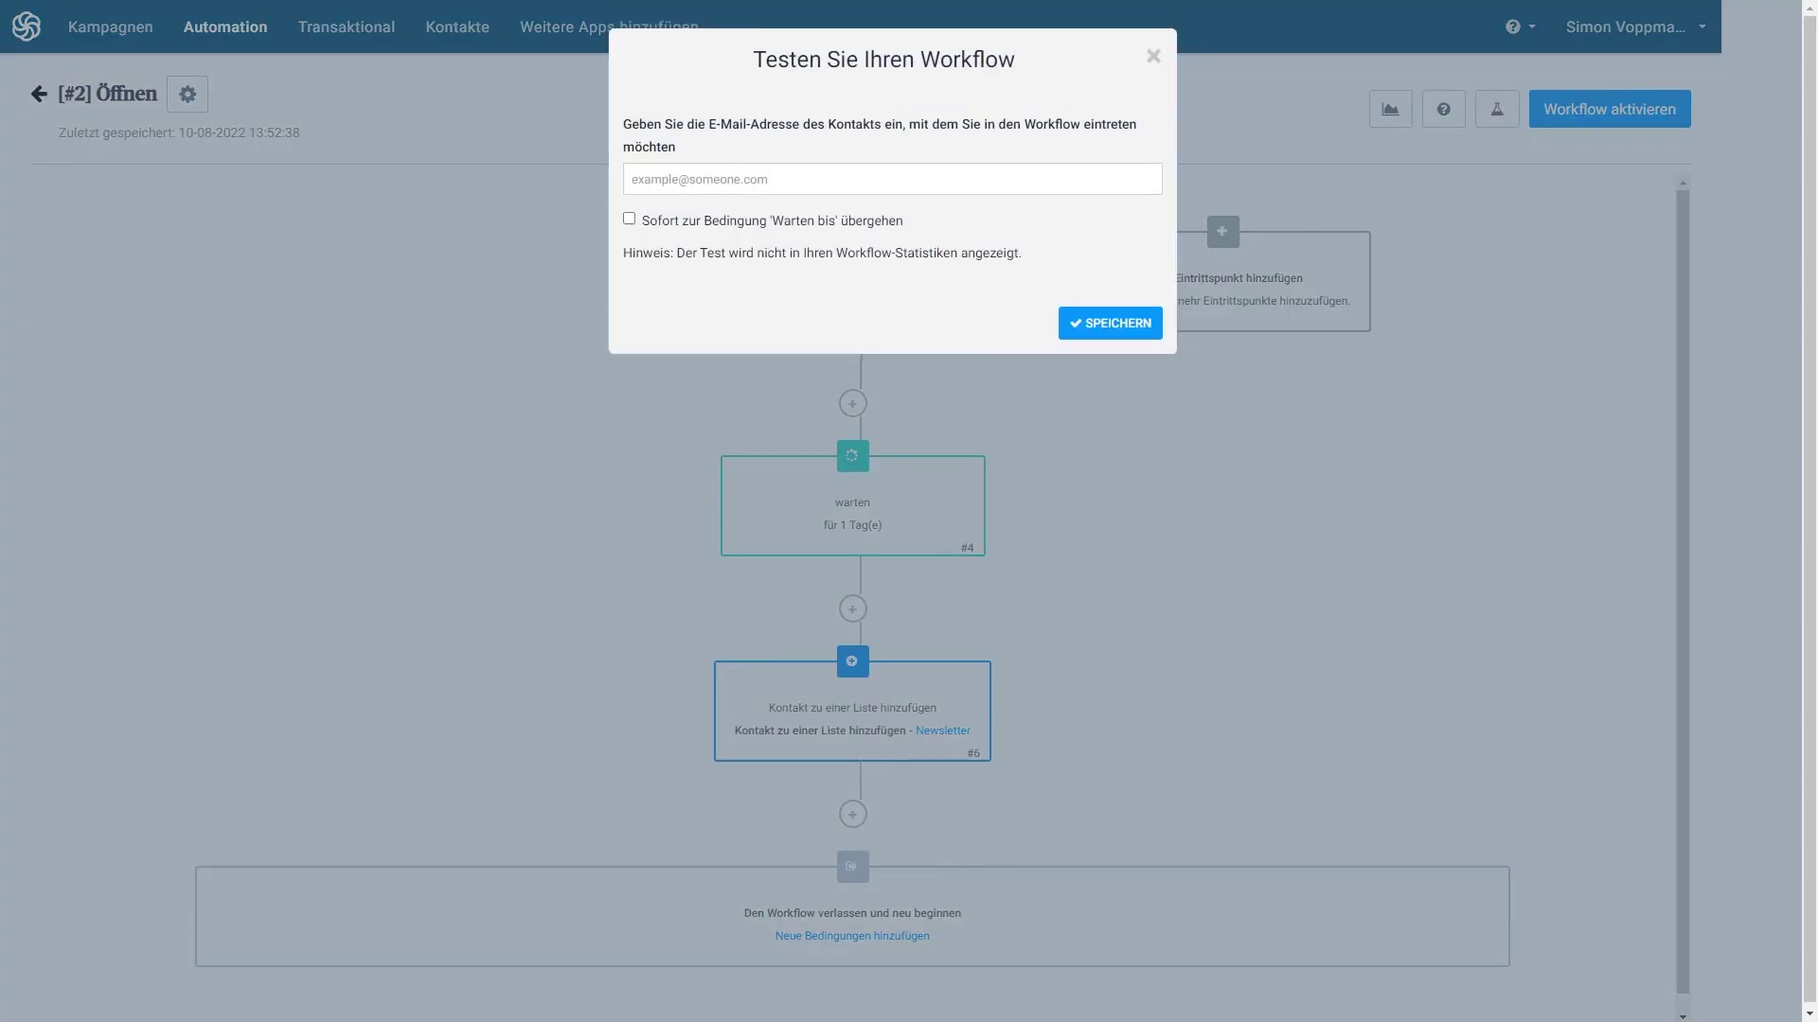
{"action": "left_click", "coordinate": [909, 179]}
{"action": "left_click", "coordinate": [994, 219]}
{"action": "left_click", "coordinate": [710, 225]}
{"action": "left_click", "coordinate": [1153, 57]}
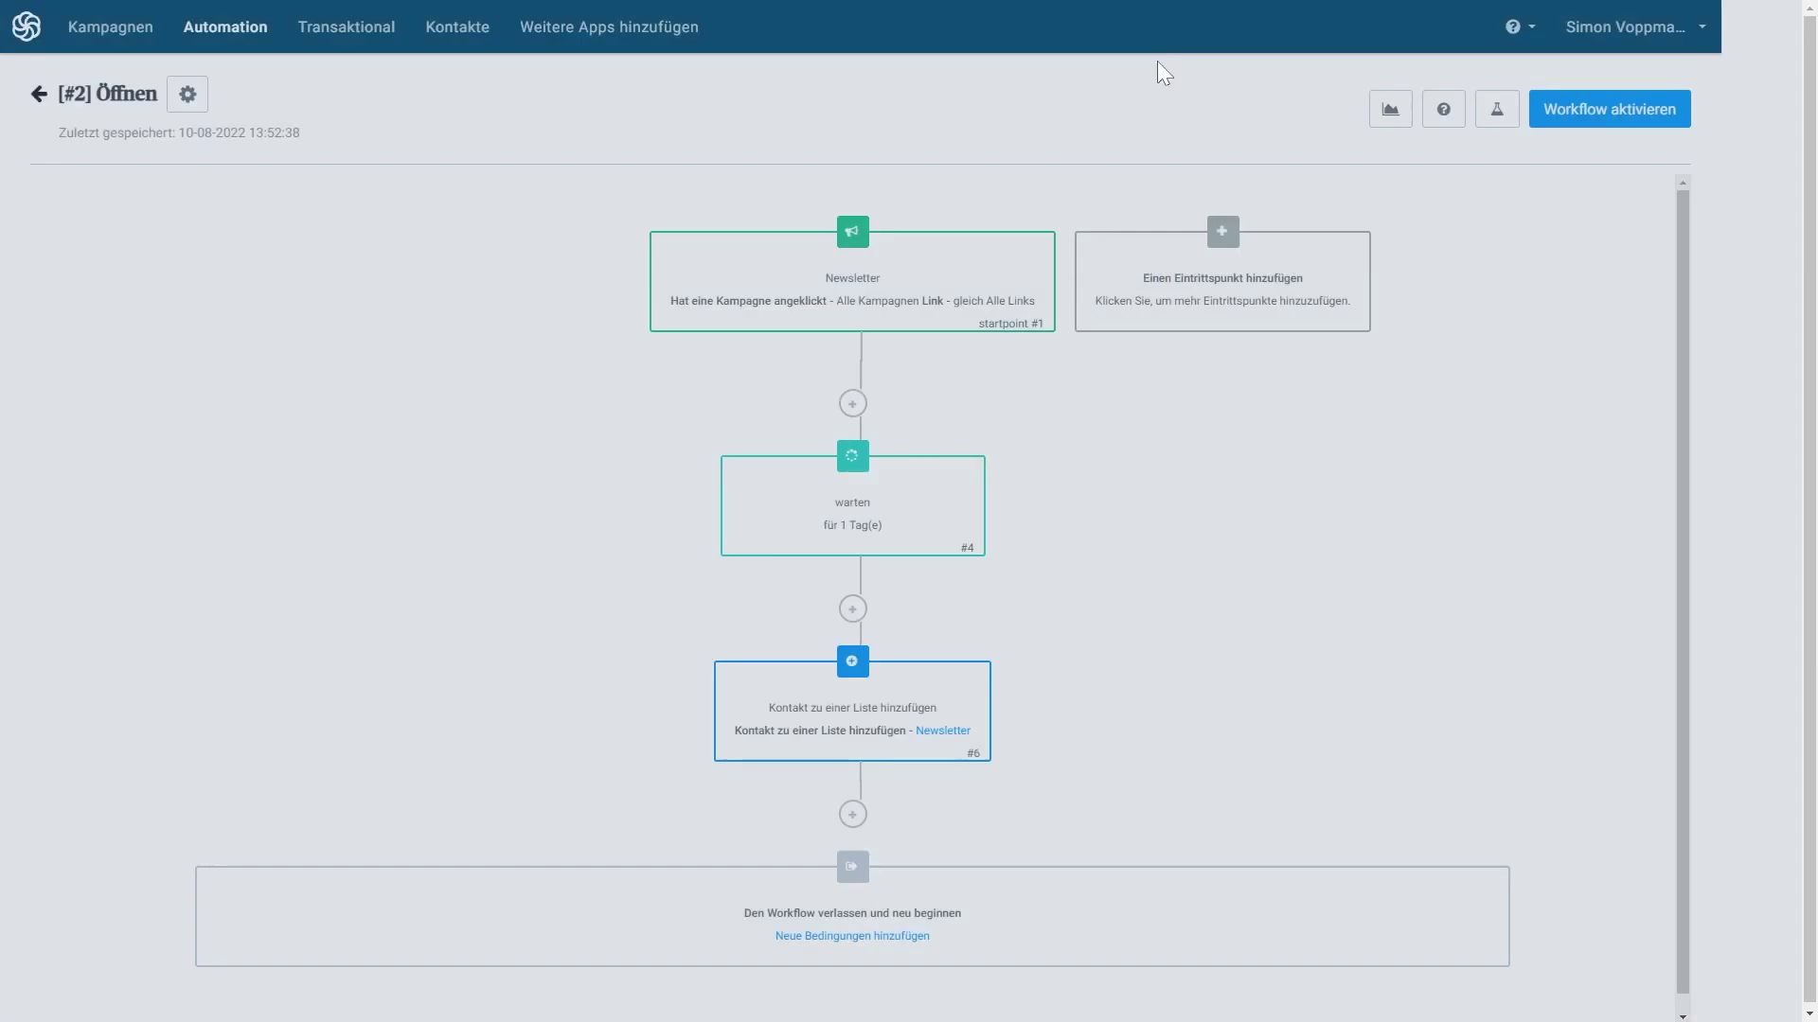
Activate the workflow "Öffnen" and return to the overview of all workflows.
{"action": "left_click", "coordinate": [1616, 132]}
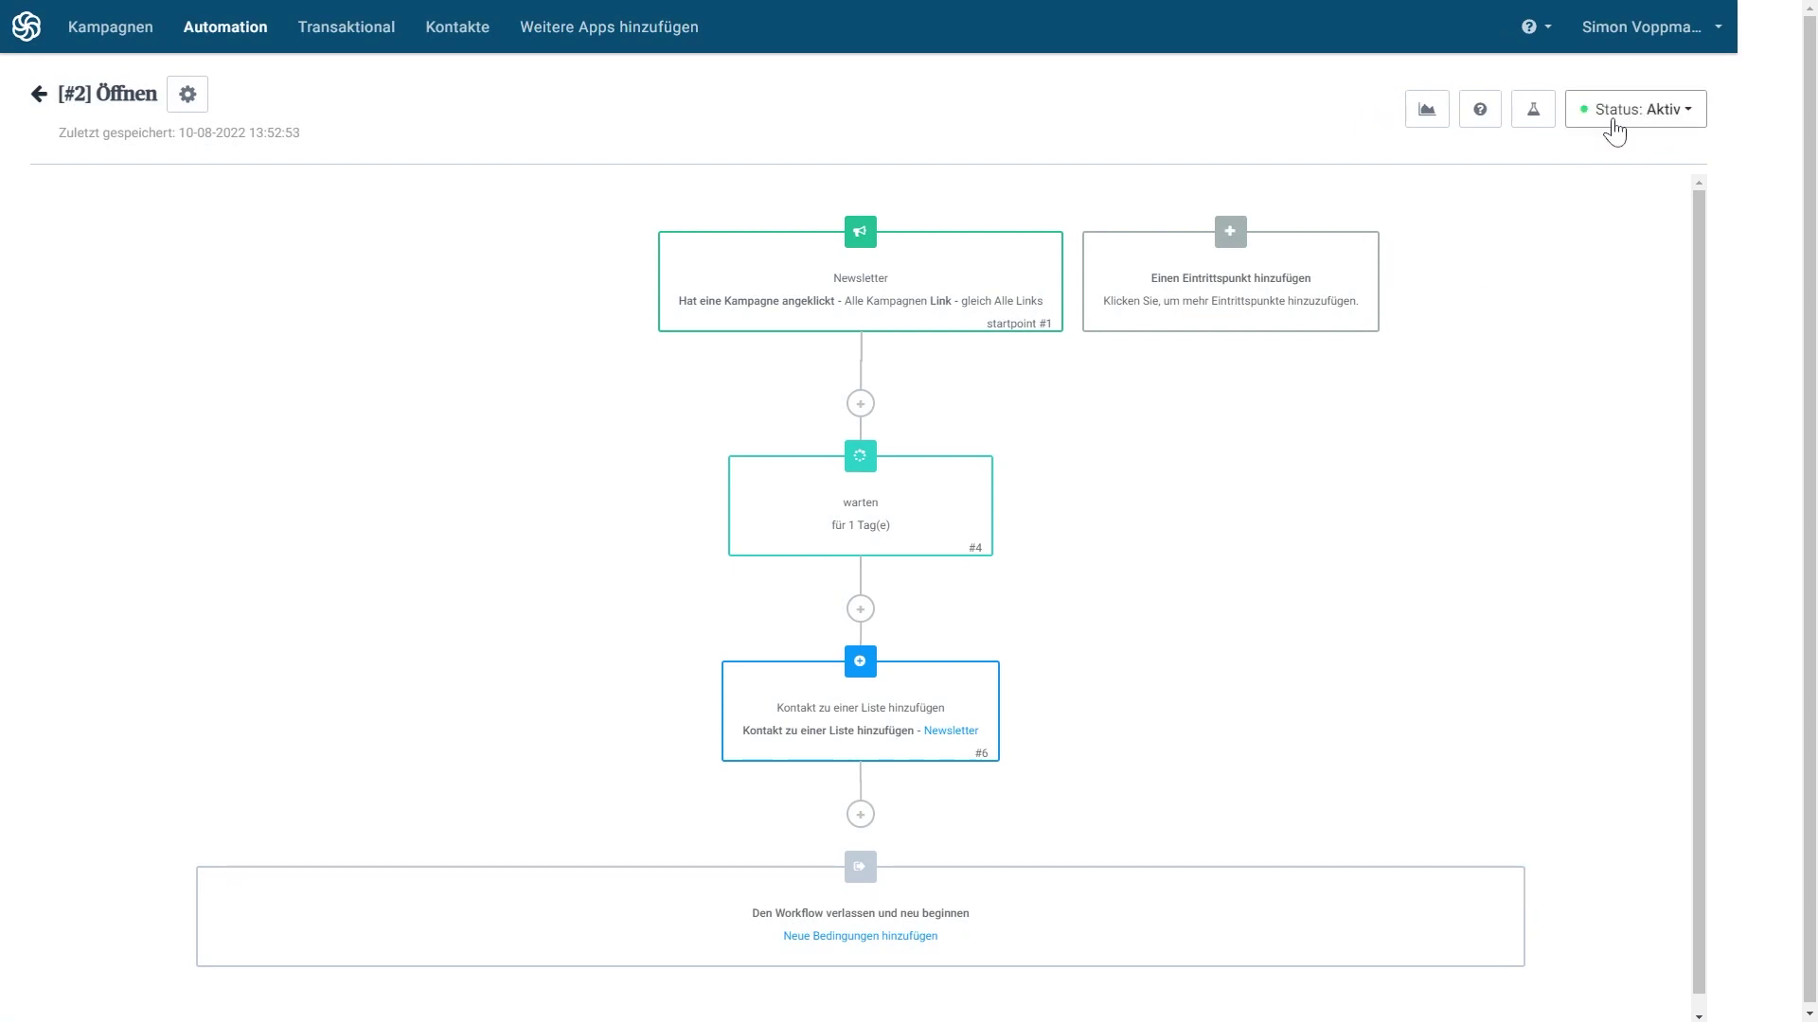
{"action": "left_click", "coordinate": [227, 47]}
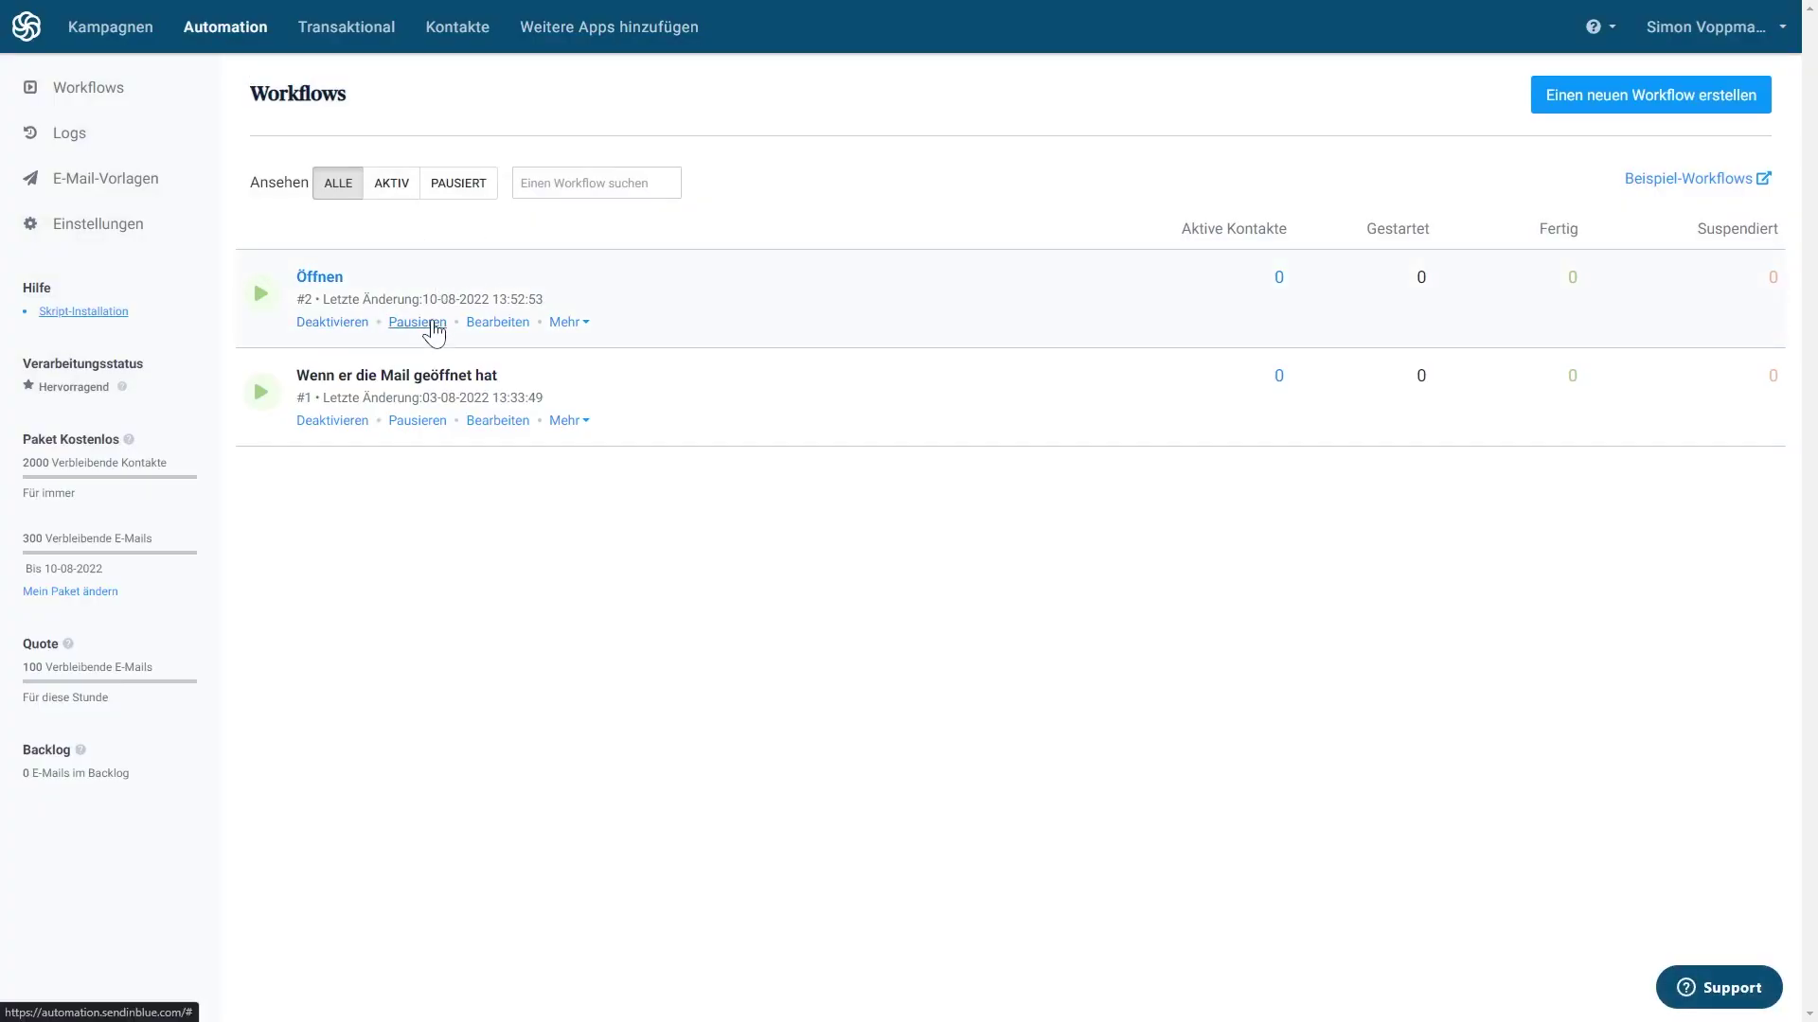
Look through the additional options of the workflow "Öffnen" and open its history logs.
{"action": "left_click", "coordinate": [565, 324]}
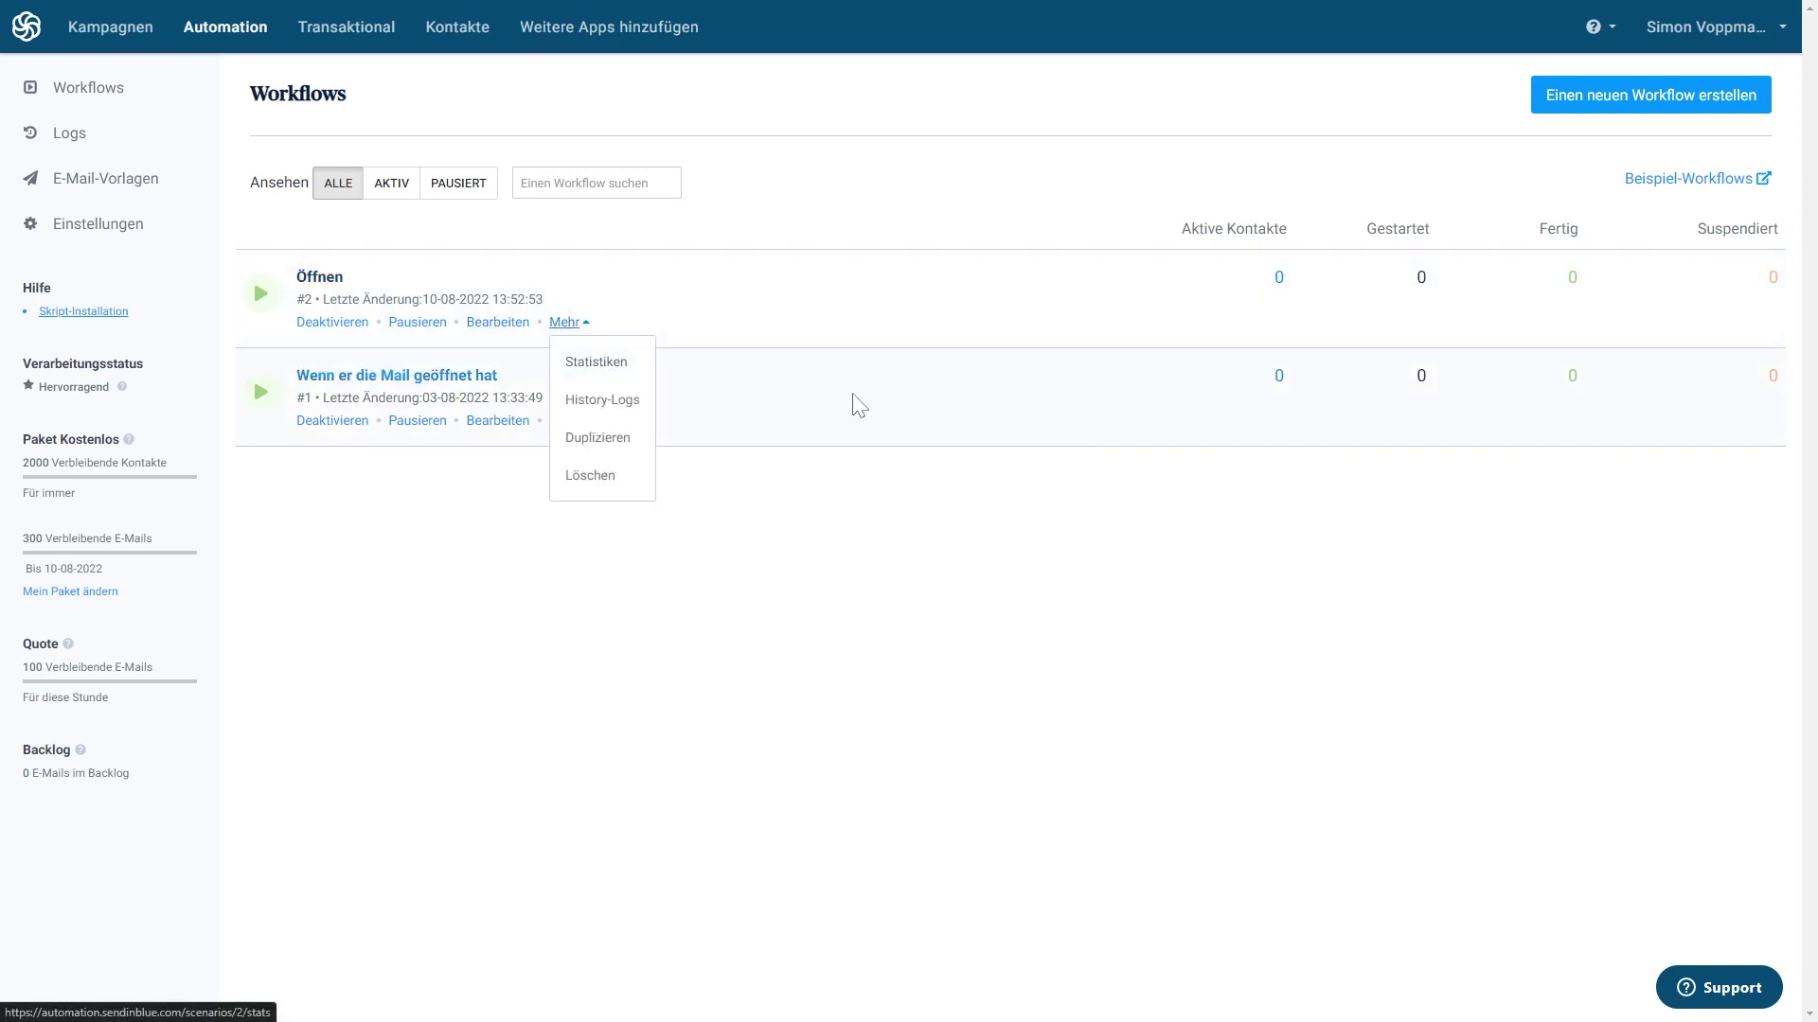
{"action": "left_click", "coordinate": [776, 499]}
{"action": "left_click", "coordinate": [568, 323]}
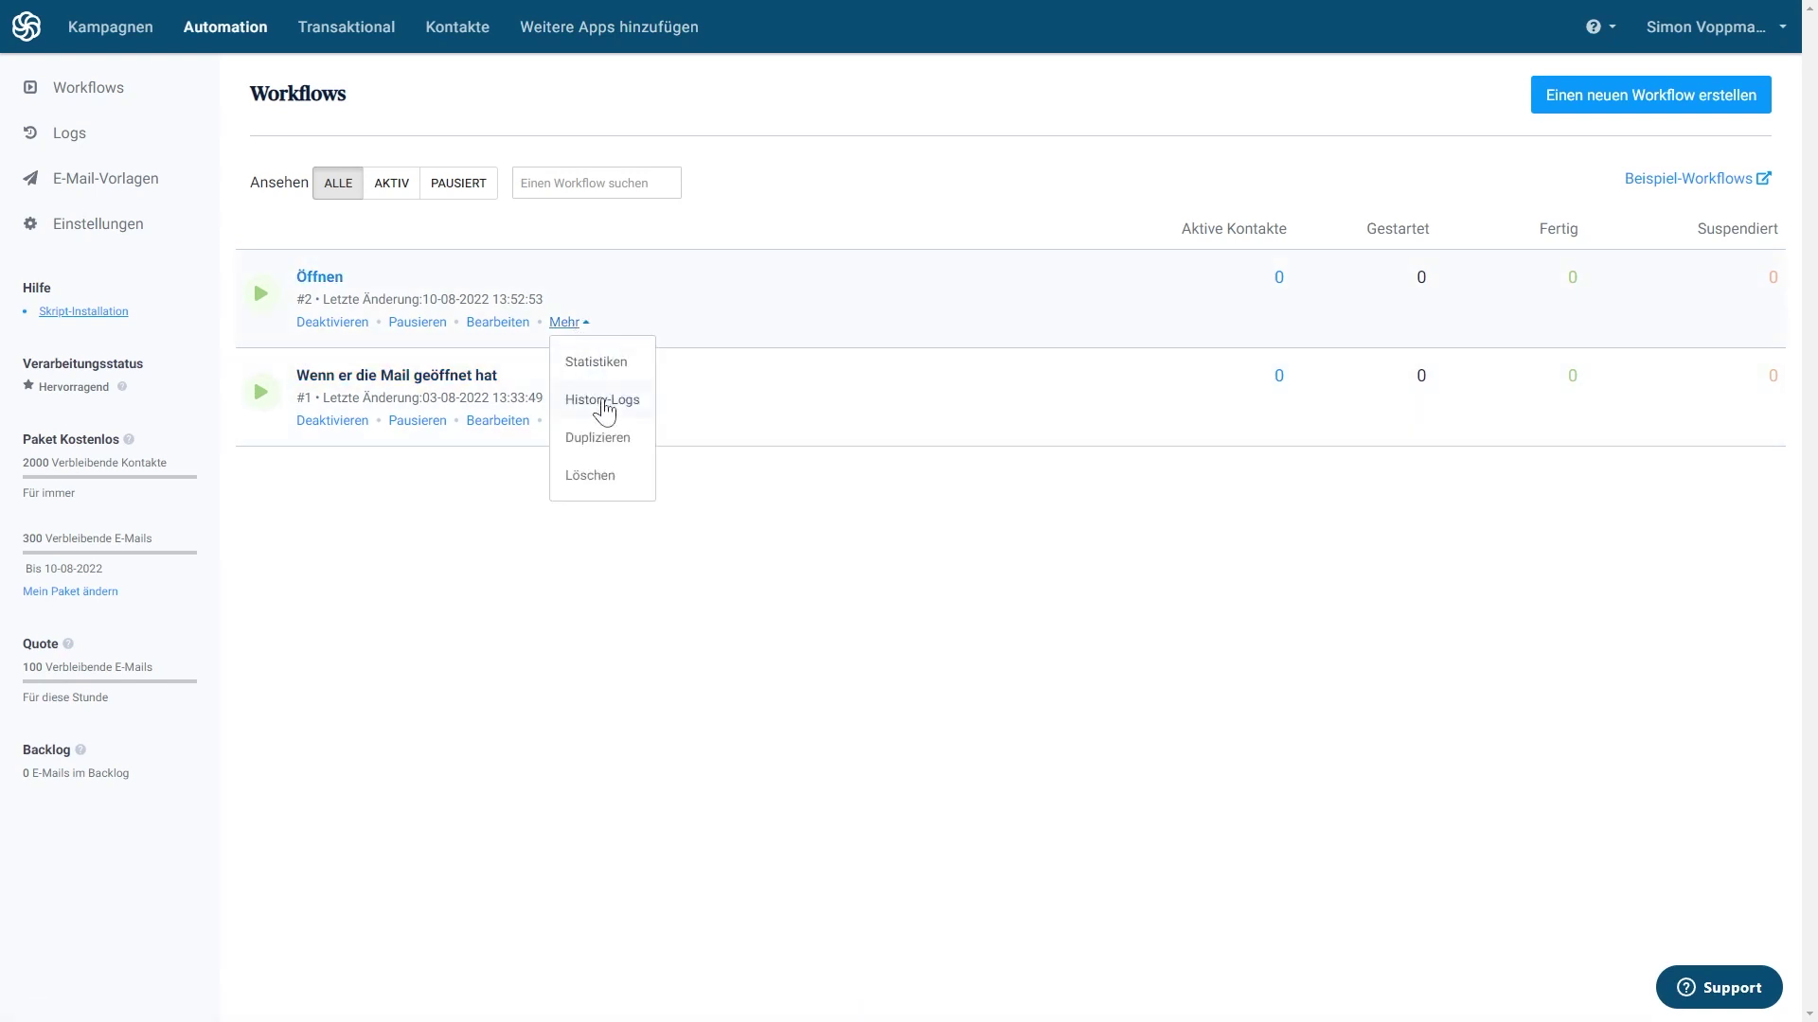
{"action": "left_click", "coordinate": [604, 406]}
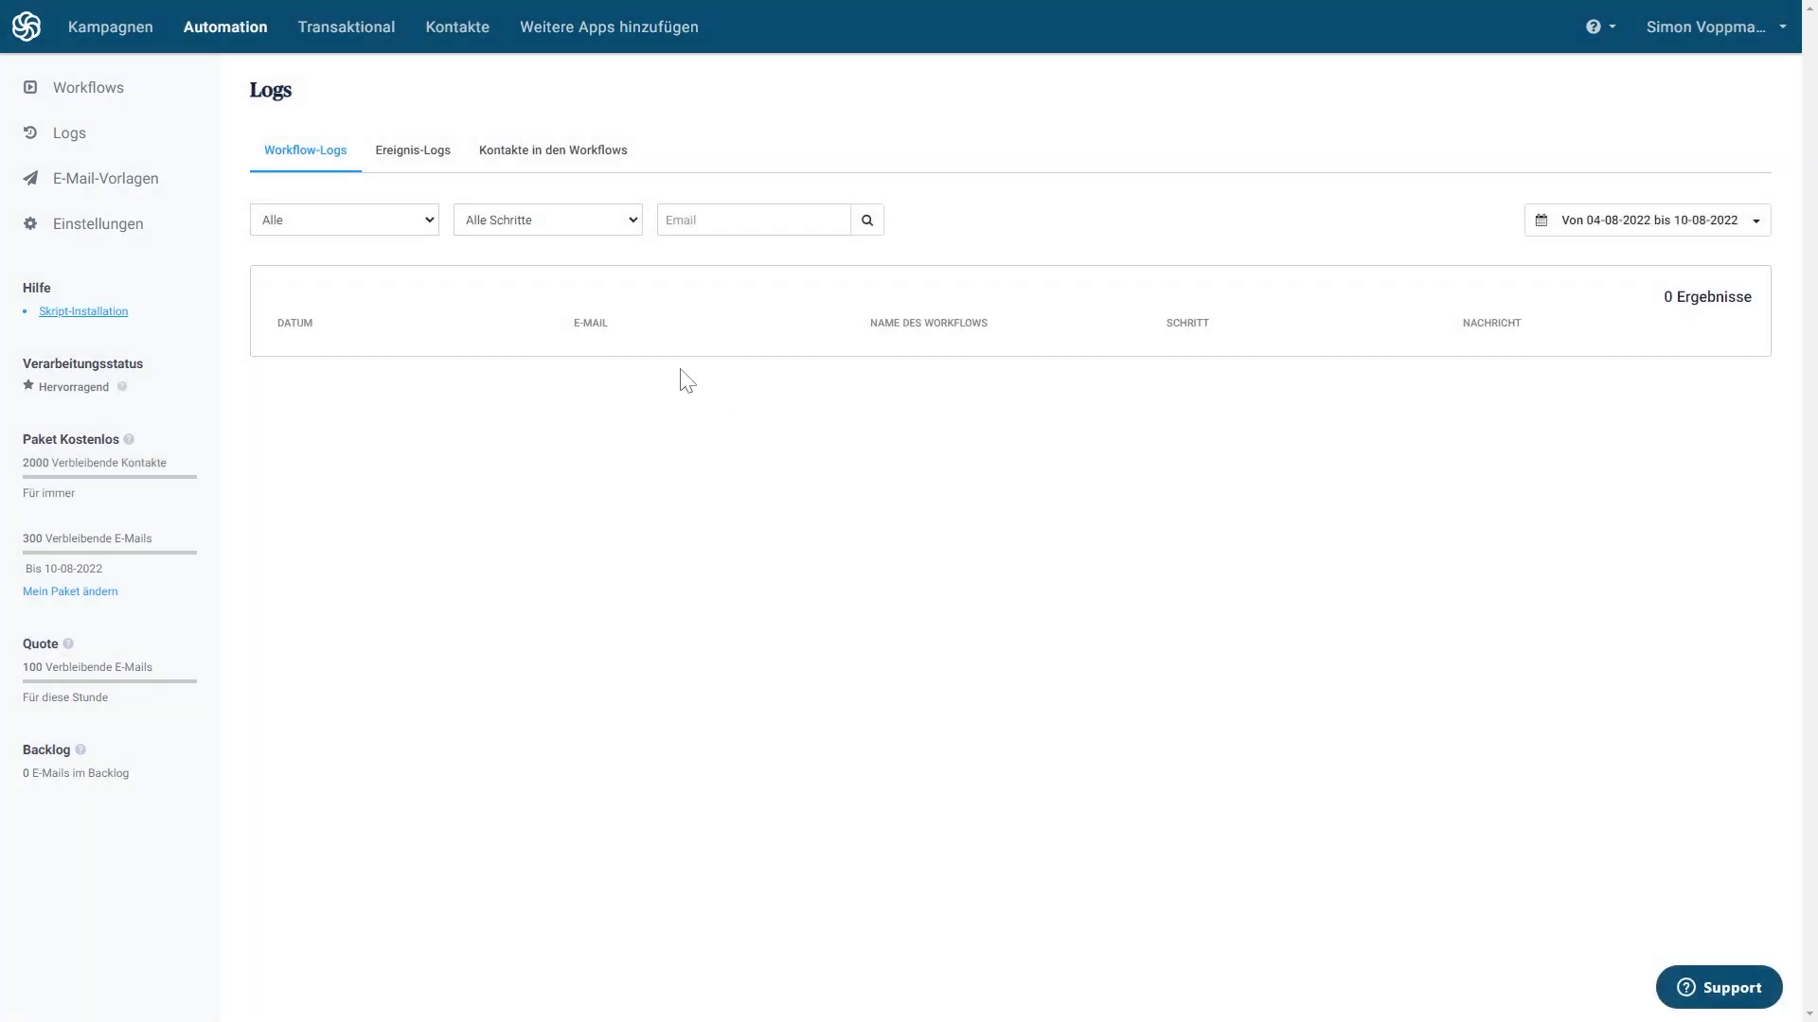
View the automation settings and open the tracking code settings for the website.
{"action": "left_click", "coordinate": [136, 147]}
{"action": "left_click", "coordinate": [90, 228]}
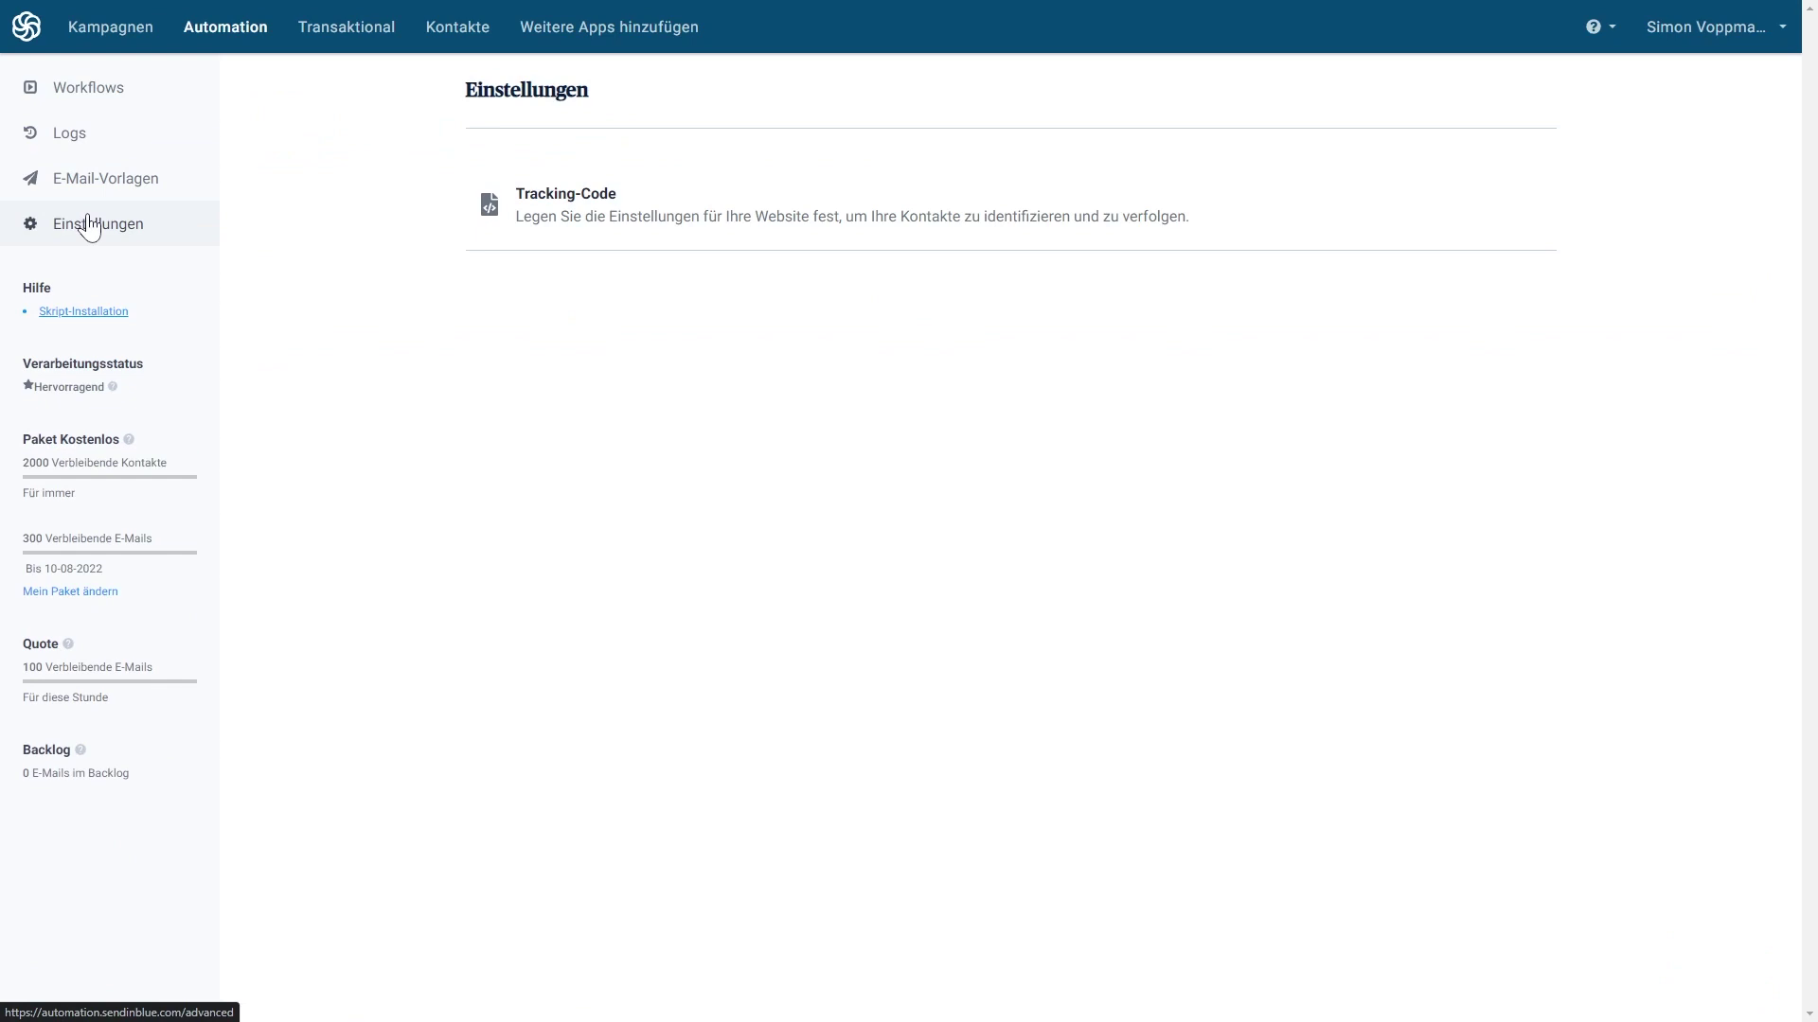
{"action": "left_click", "coordinate": [559, 216]}
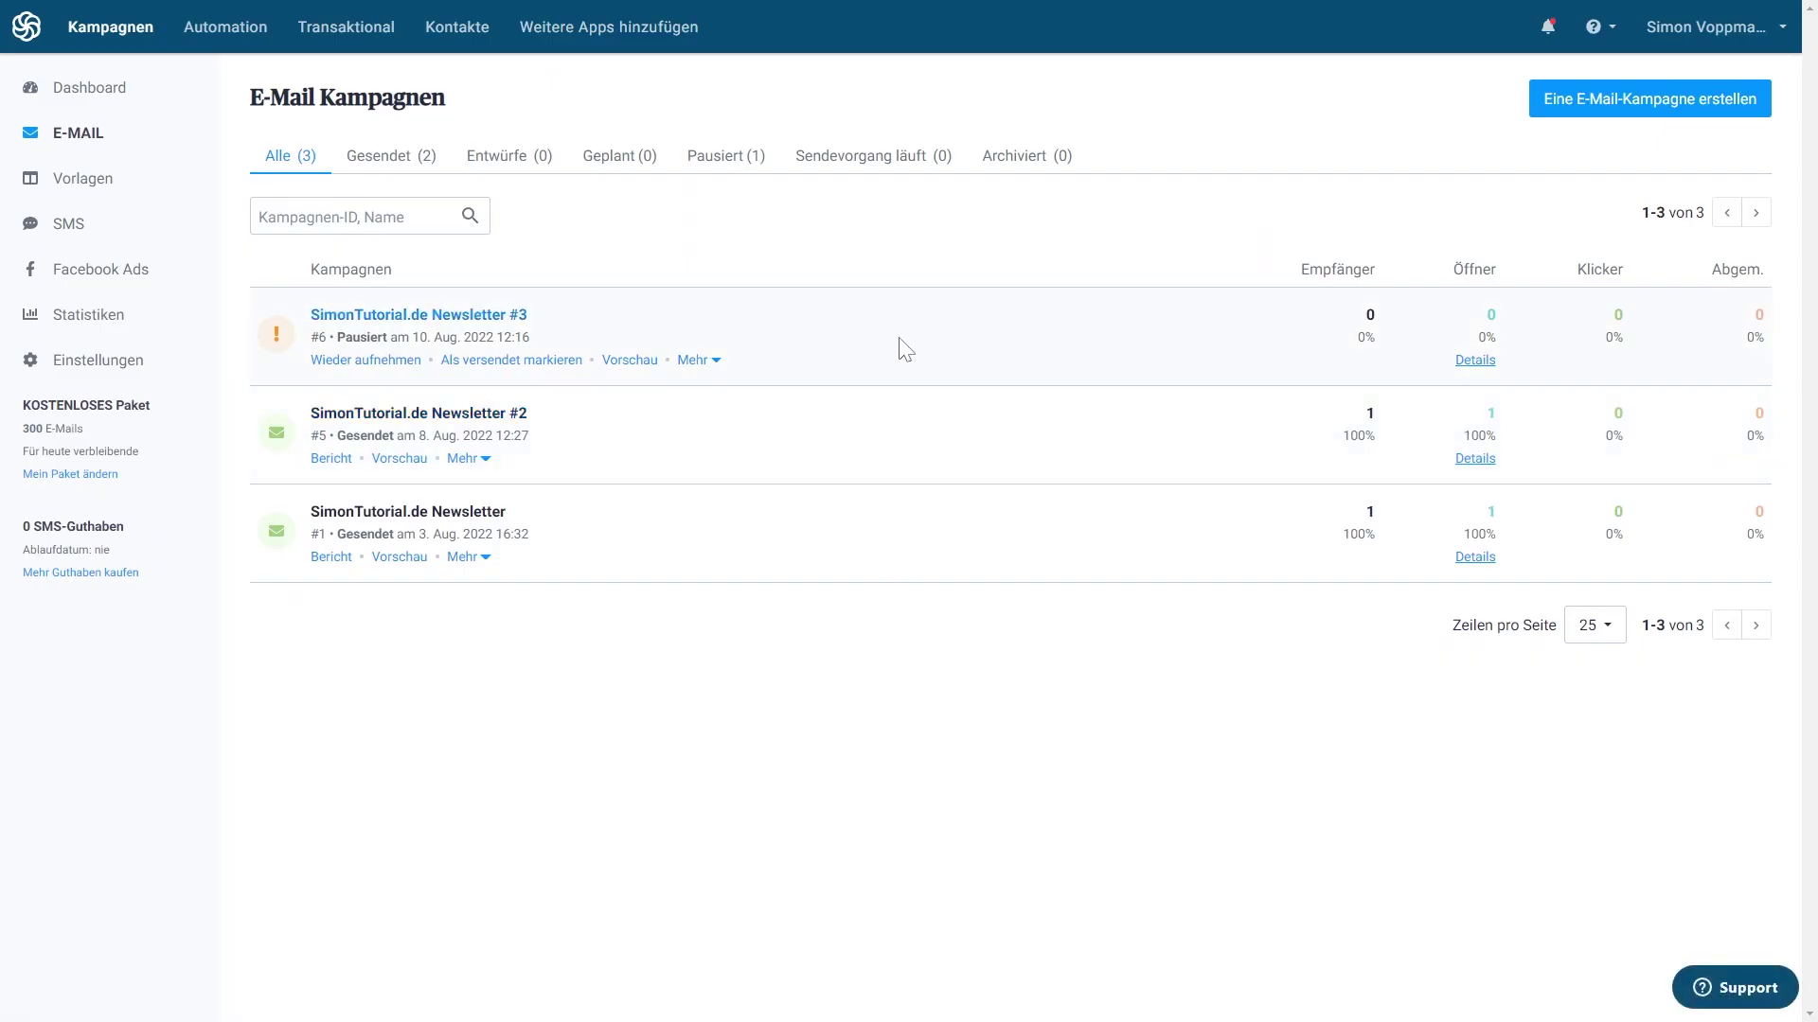
Review opens, clicks and delivery status in the report of the first SimonTutorial.de Newsletter campaign, and open the overall campaign statistics.
{"action": "left_click", "coordinate": [478, 515]}
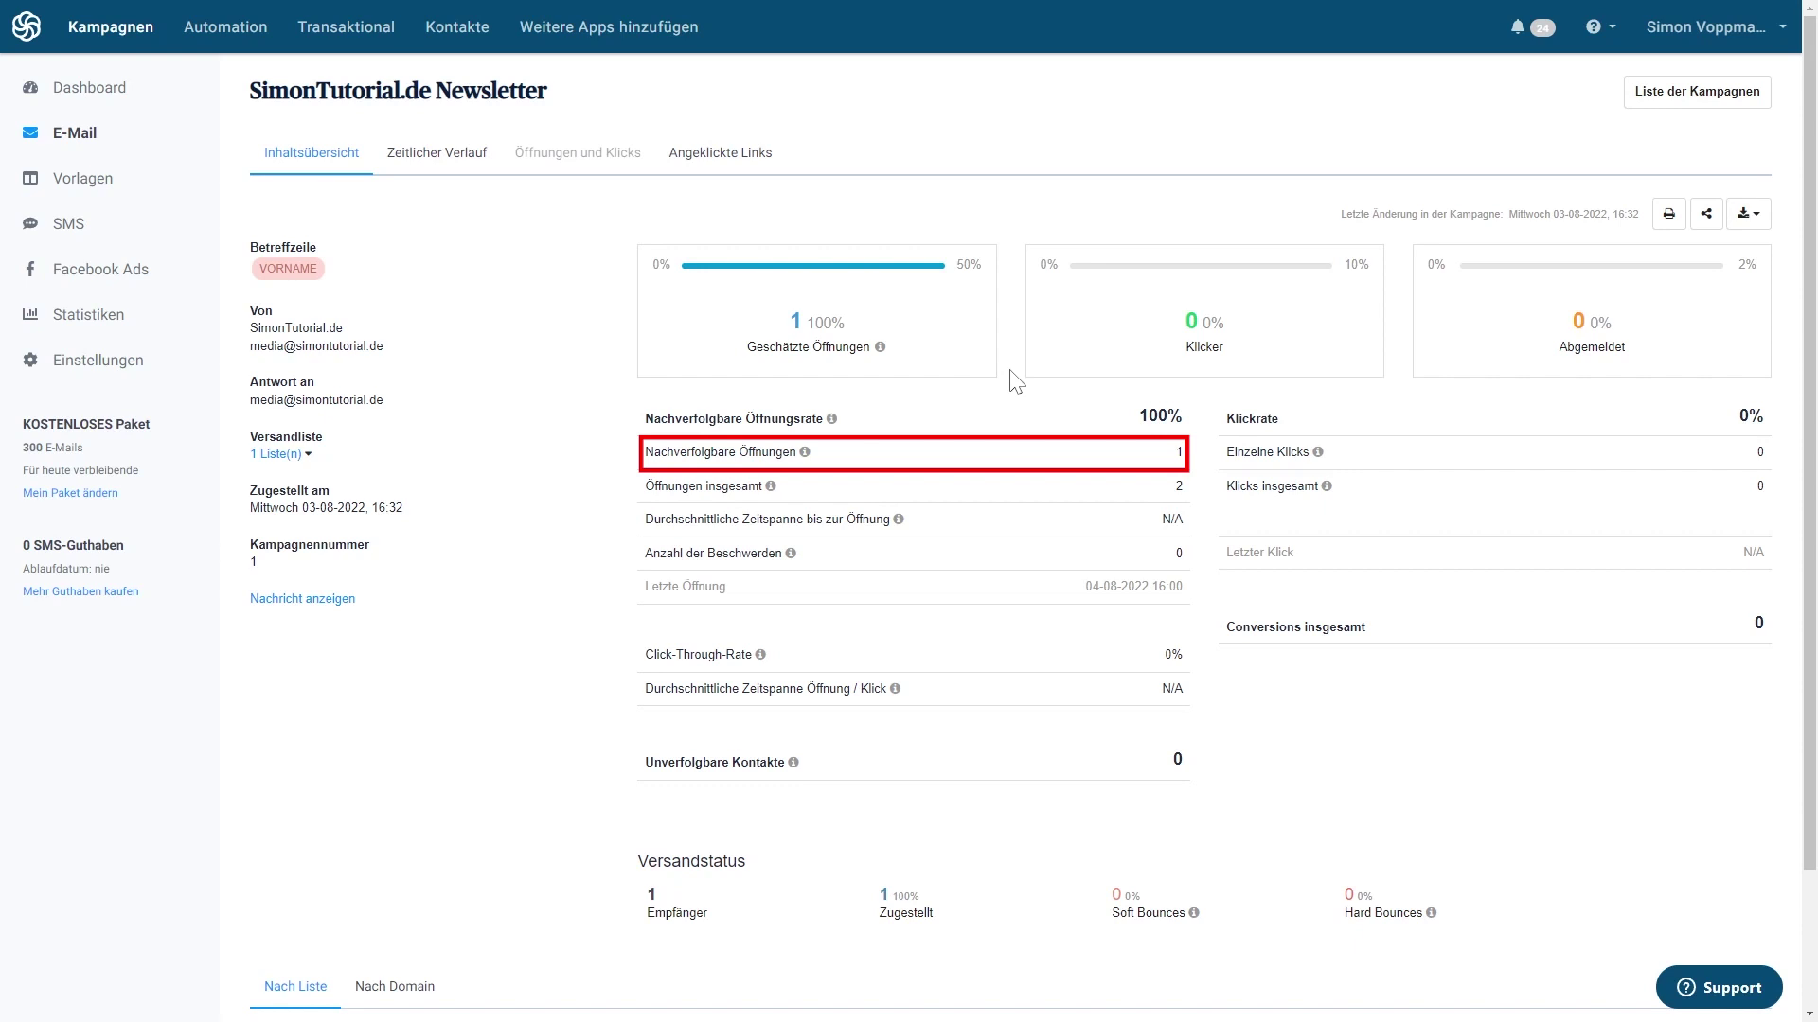
{"action": "scroll", "coordinate": [1015, 380], "scroll_direction": "down", "scroll_amount": 3}
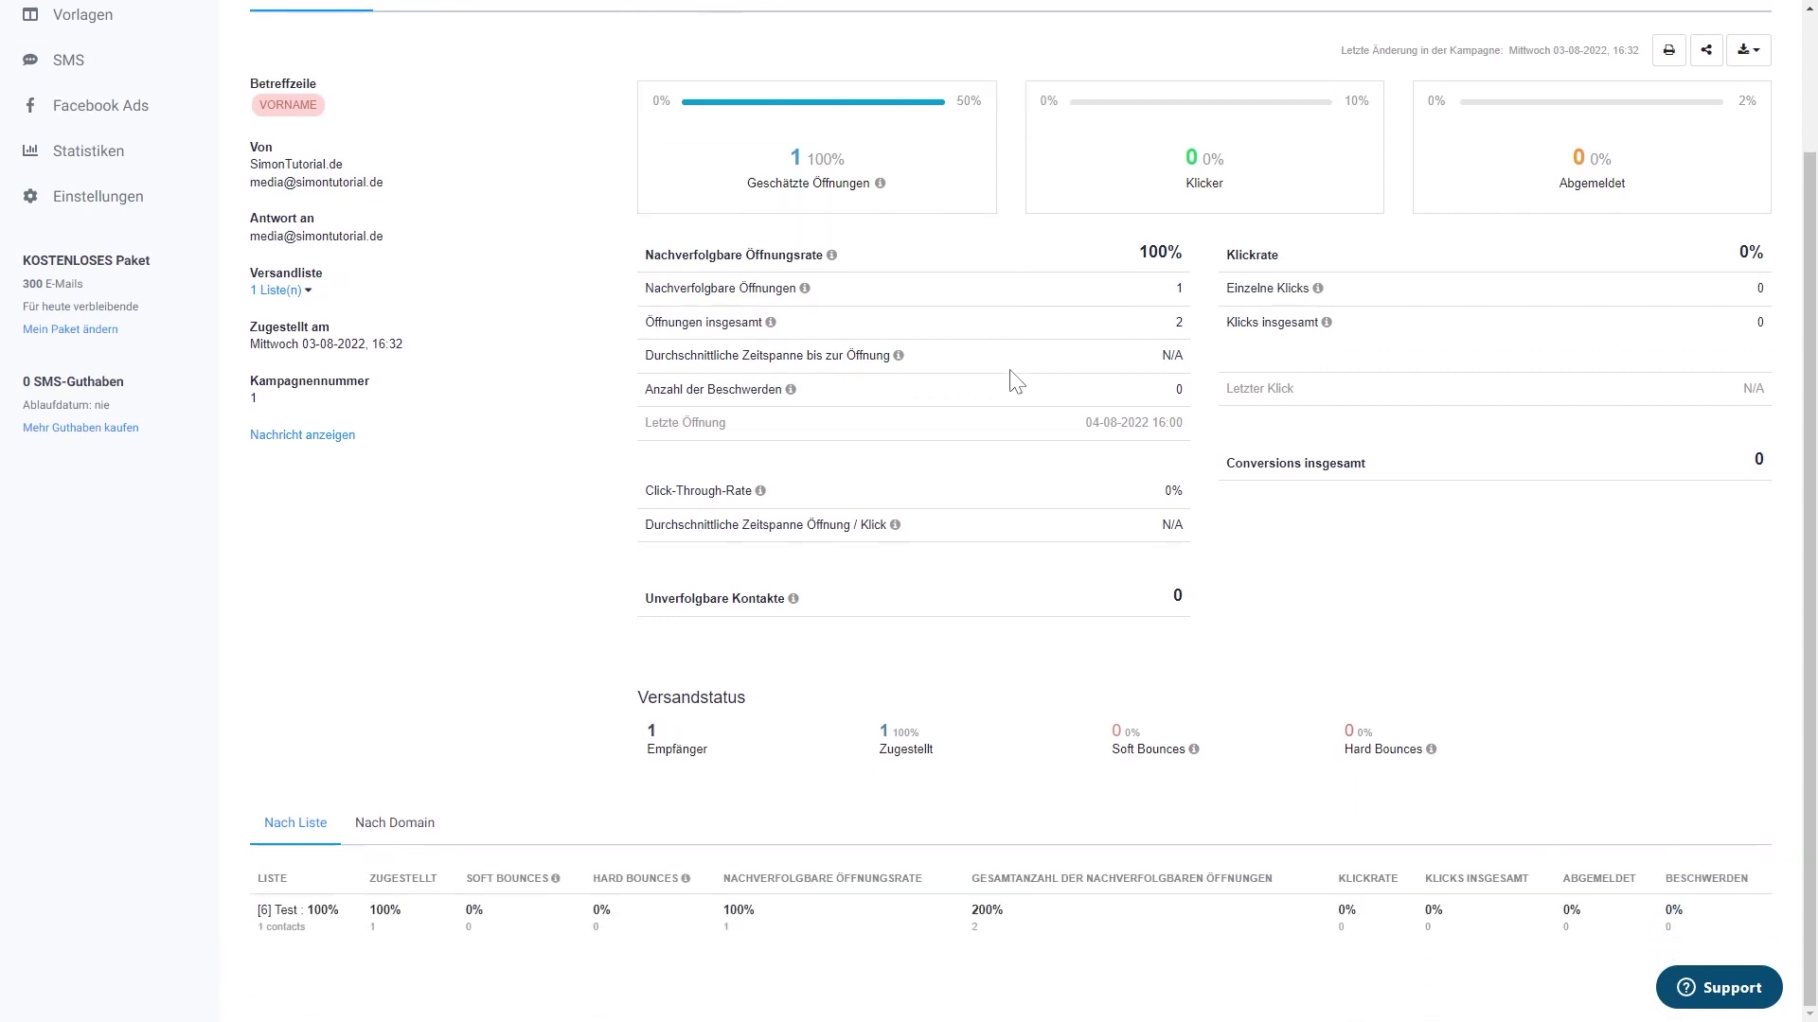
{"action": "scroll", "coordinate": [1014, 380], "scroll_direction": "up", "scroll_amount": 3}
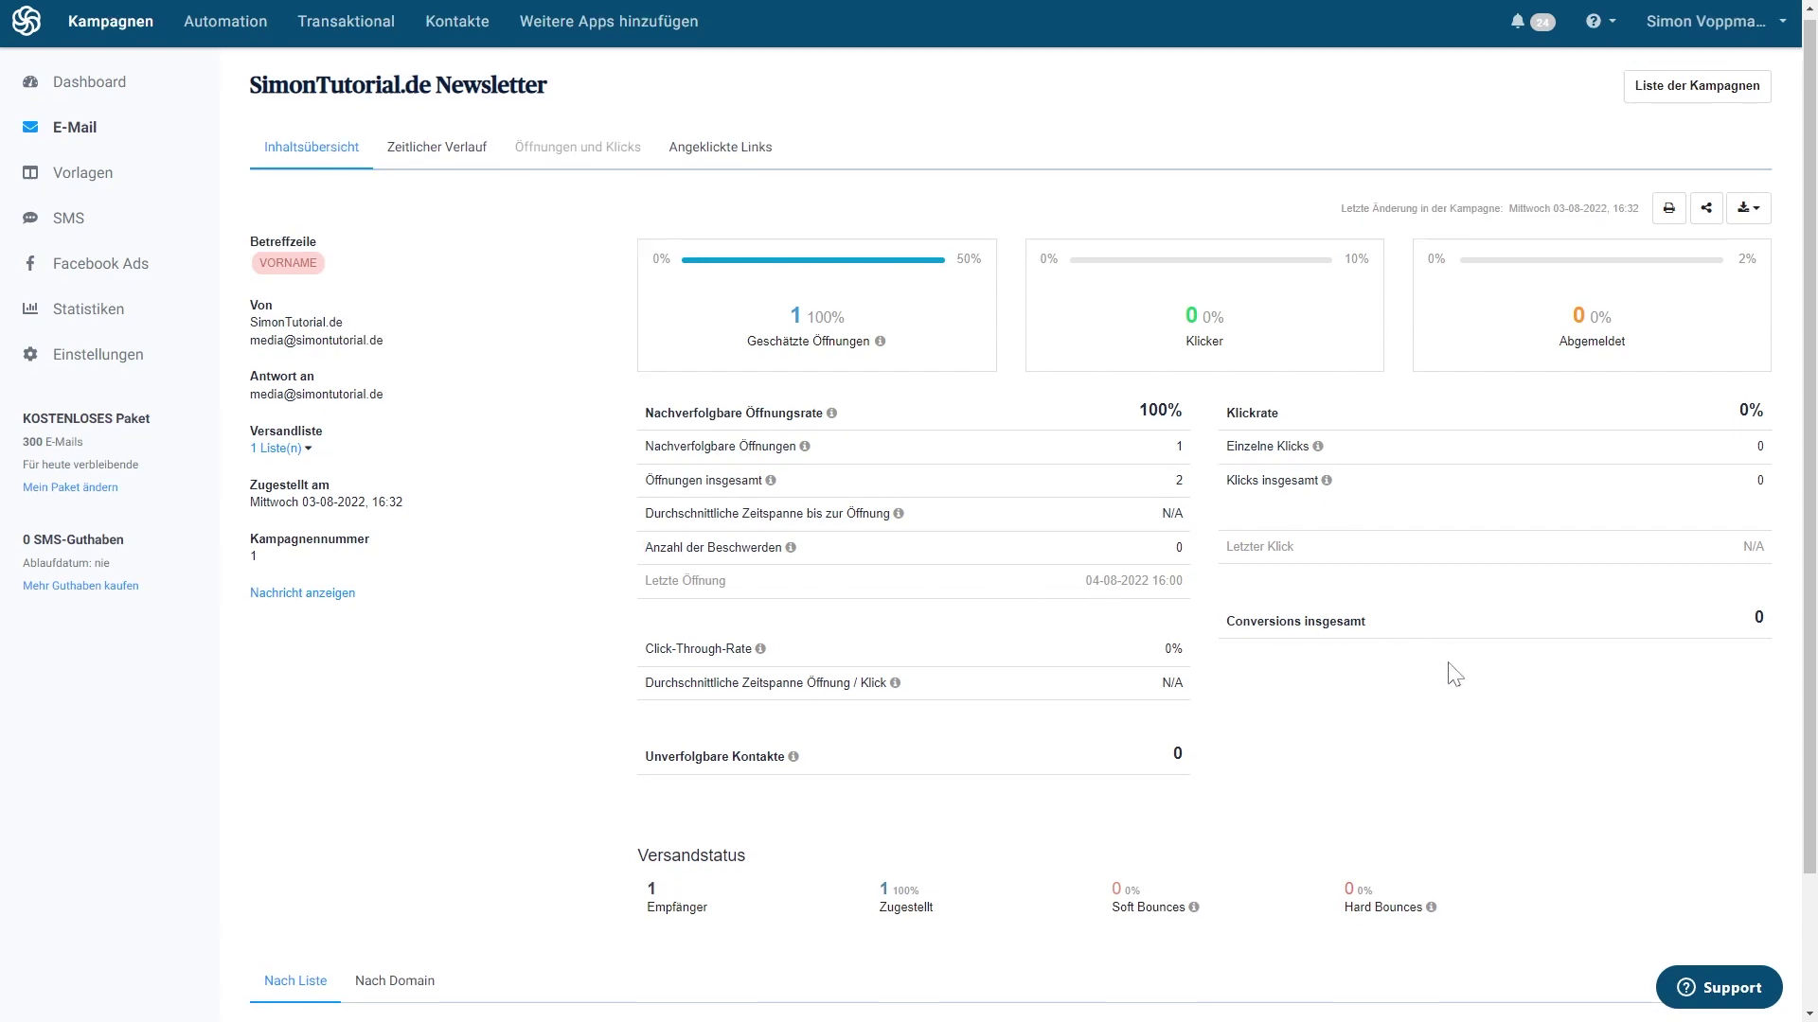
{"action": "scroll", "coordinate": [1454, 674], "scroll_direction": "down", "scroll_amount": 2}
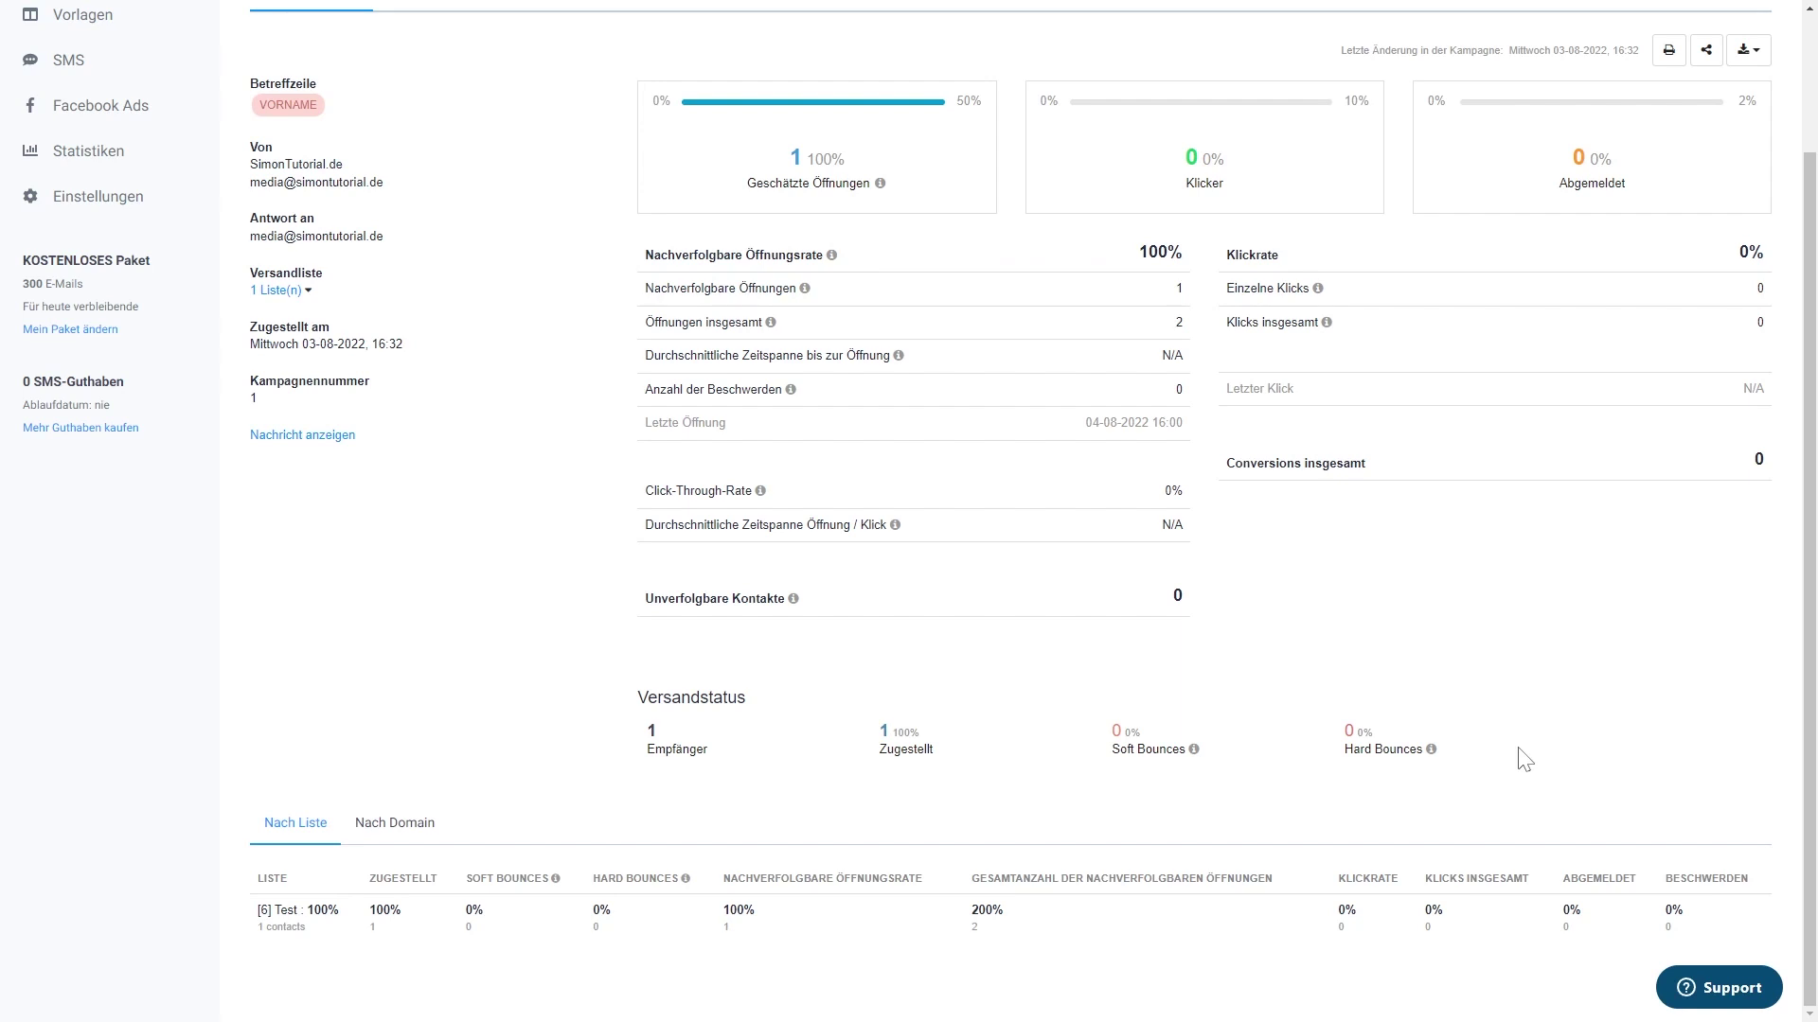
{"action": "scroll", "coordinate": [1344, 672], "scroll_direction": "up", "scroll_amount": 2}
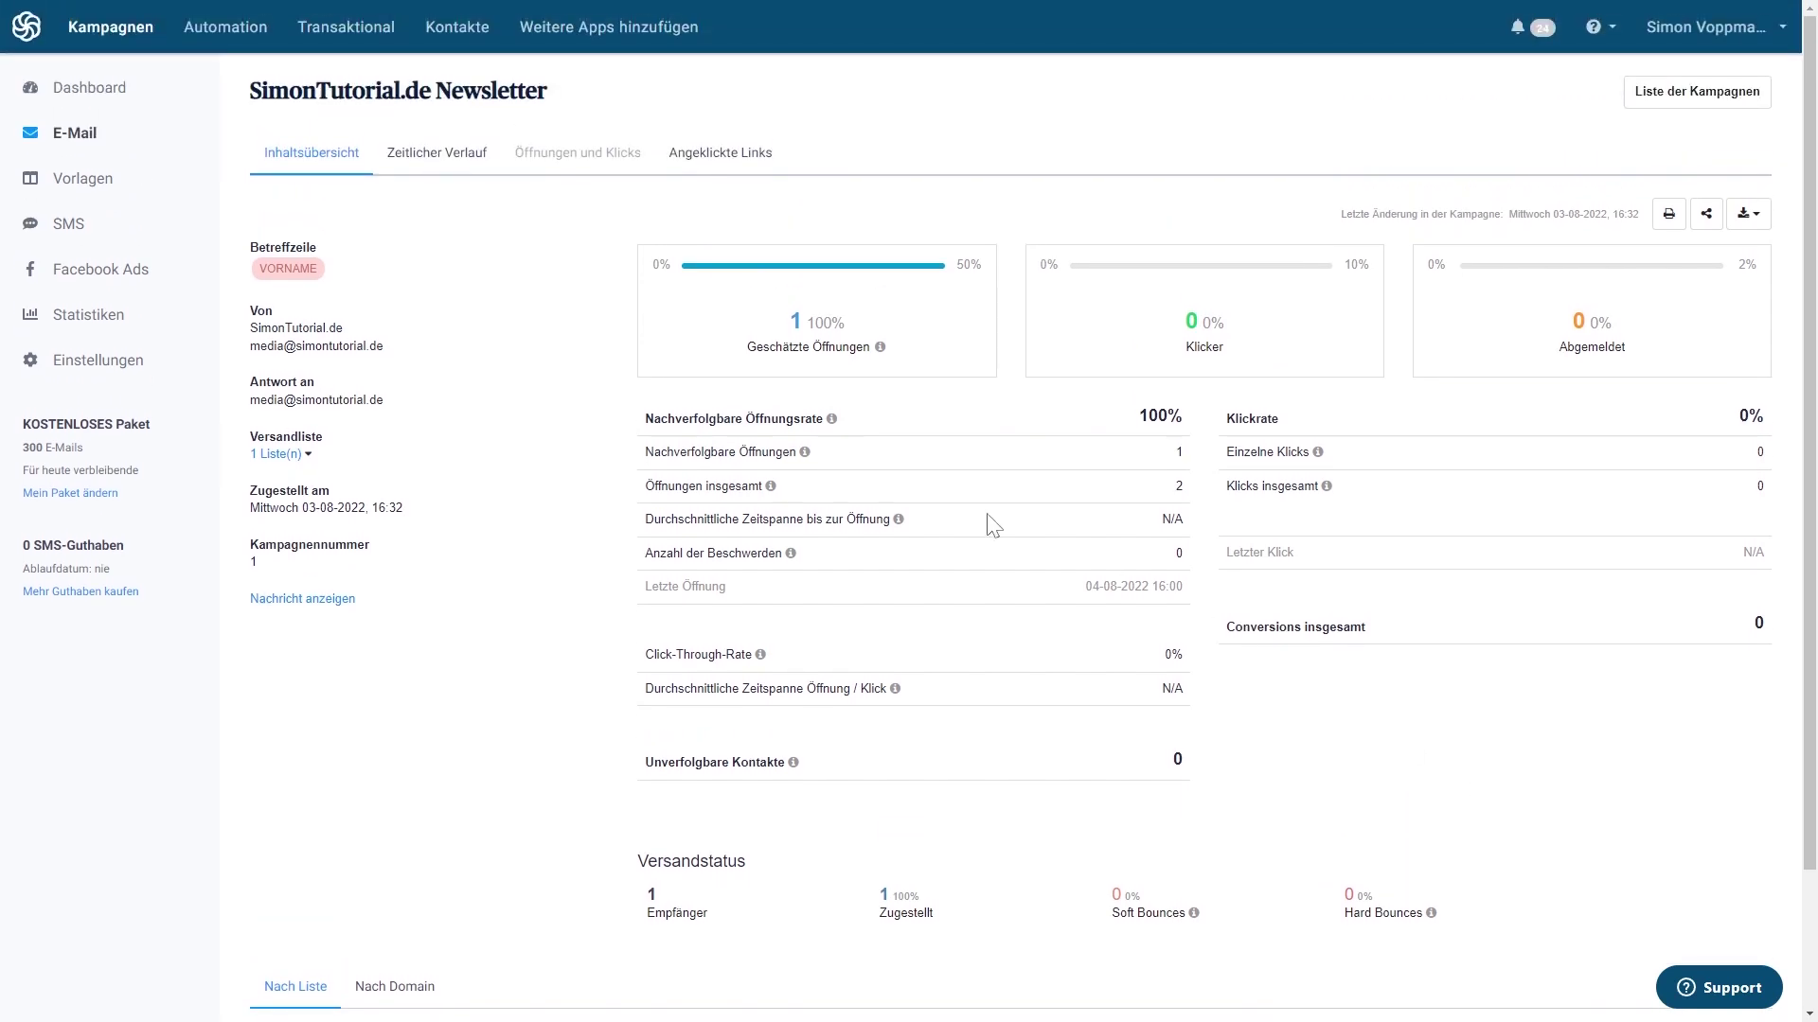
{"action": "left_click", "coordinate": [104, 315]}
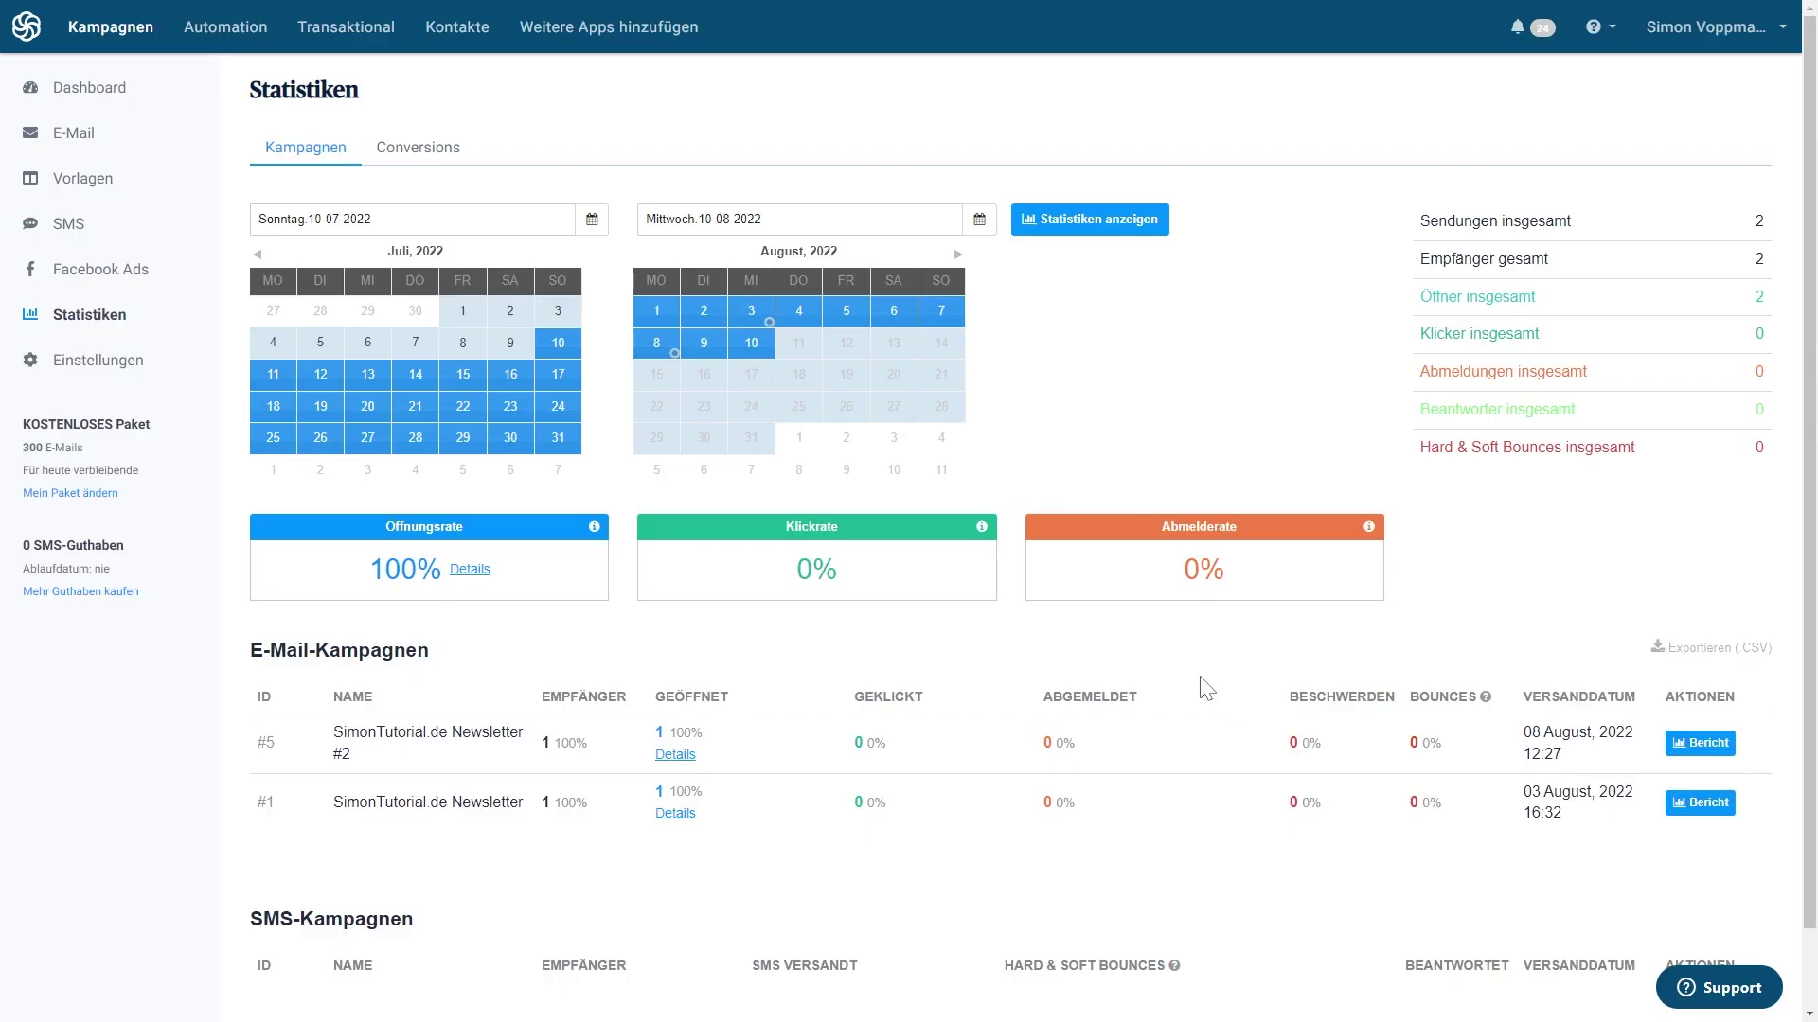
Examine the additional apps on offer and which of them are switched on.
{"action": "left_click", "coordinate": [622, 36]}
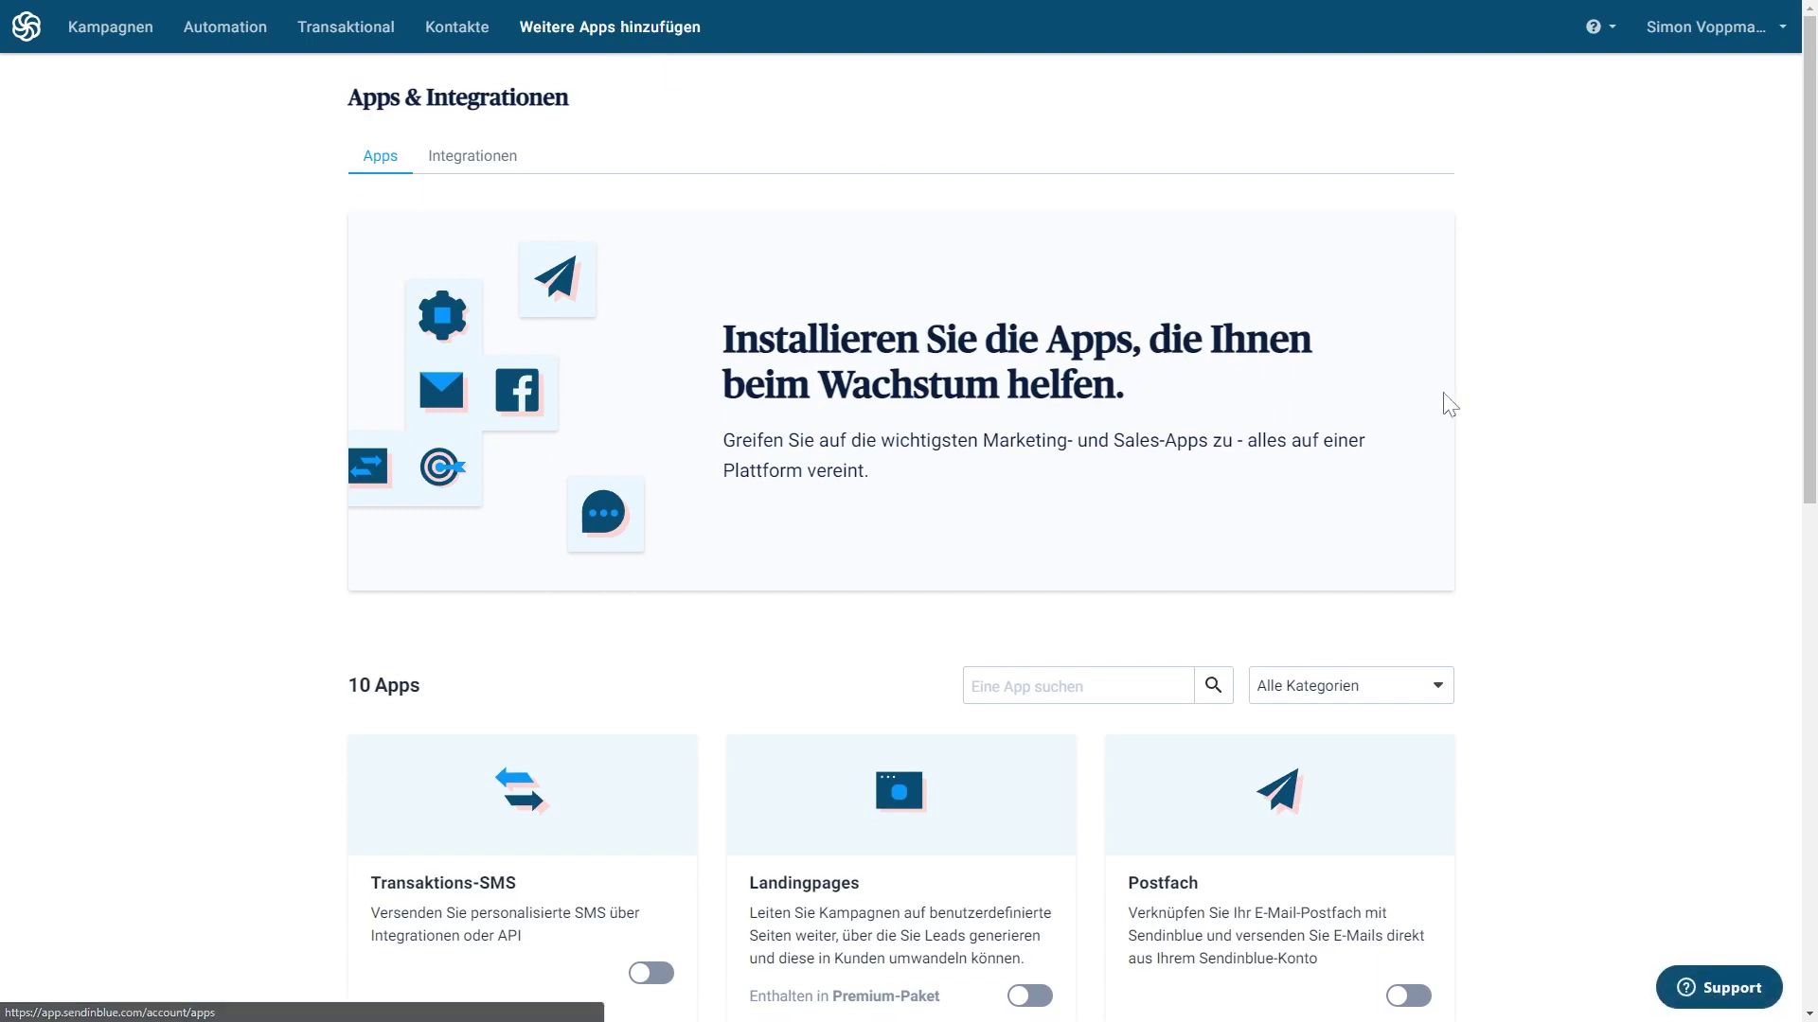
{"action": "scroll", "coordinate": [1461, 401], "scroll_direction": "down", "scroll_amount": 8}
{"action": "scroll", "coordinate": [1465, 405], "scroll_direction": "down", "scroll_amount": 3}
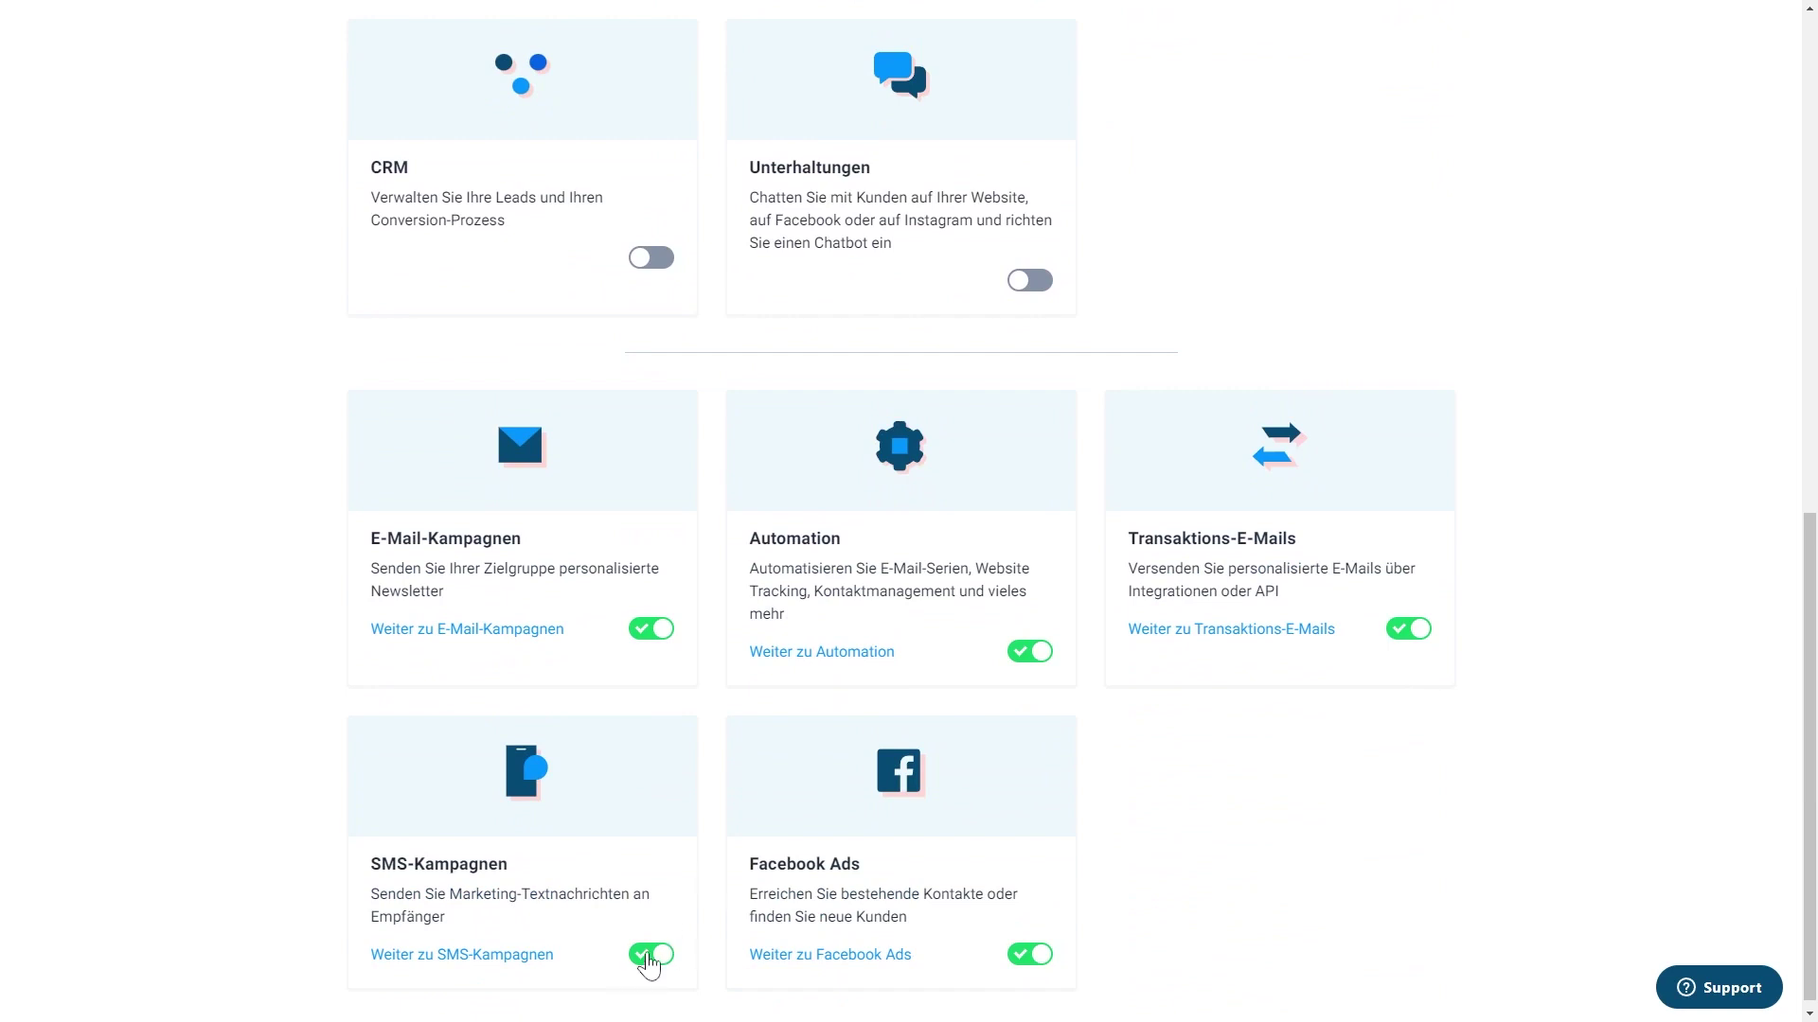
{"action": "scroll", "coordinate": [779, 771], "scroll_direction": "up", "scroll_amount": 10}
{"action": "scroll", "coordinate": [778, 772], "scroll_direction": "down", "scroll_amount": 3}
{"action": "scroll", "coordinate": [785, 778], "scroll_direction": "down", "scroll_amount": 2}
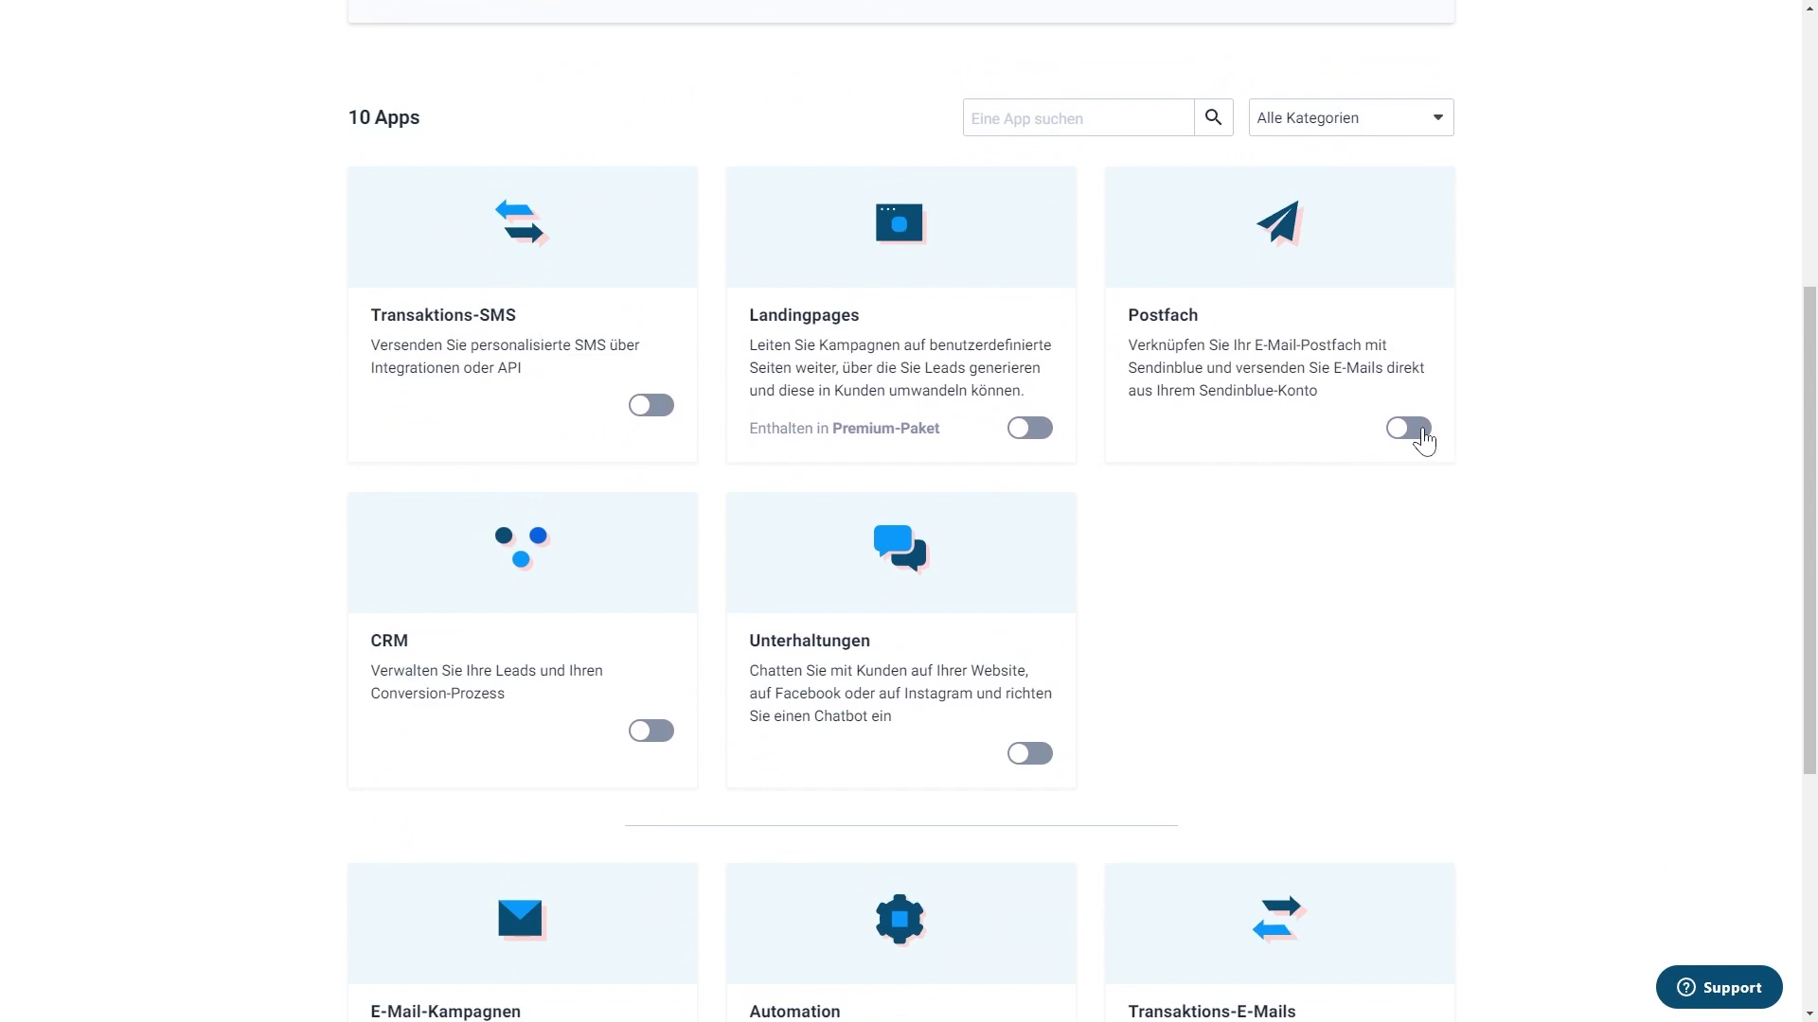
{"action": "scroll", "coordinate": [1395, 495], "scroll_direction": "down", "scroll_amount": 5}
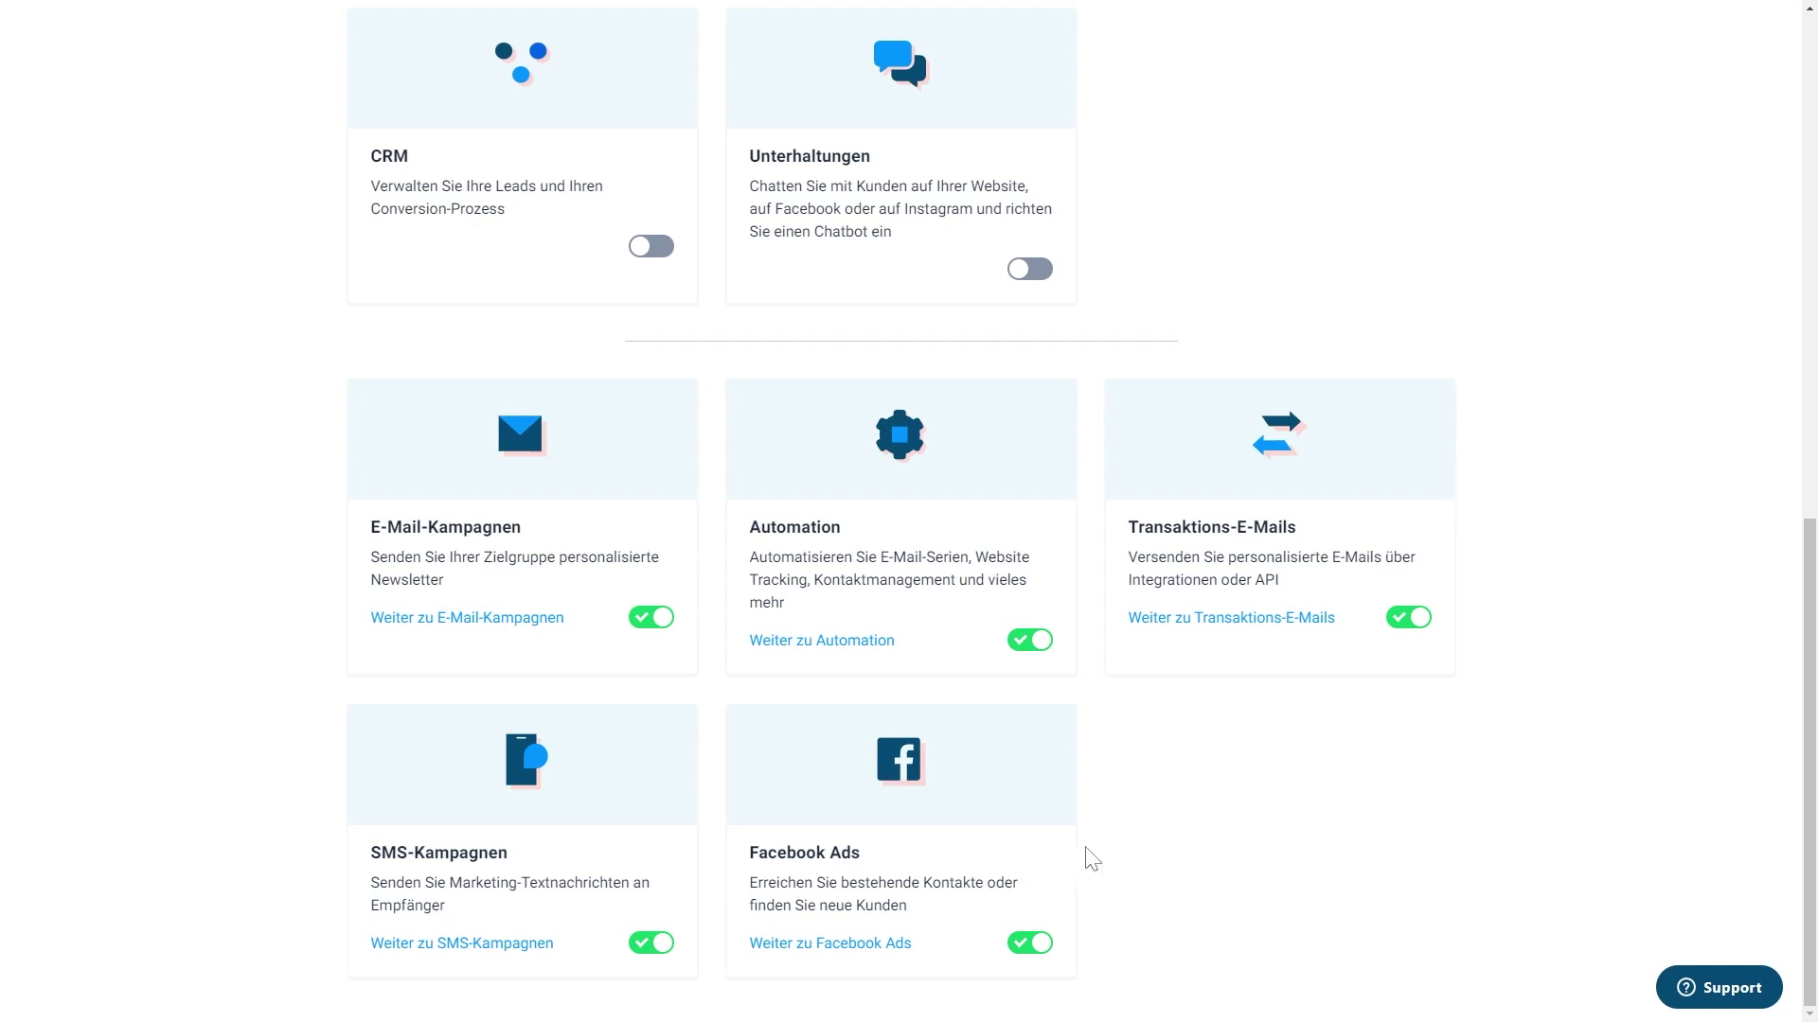
{"action": "scroll", "coordinate": [1136, 860], "scroll_direction": "up", "scroll_amount": 9}
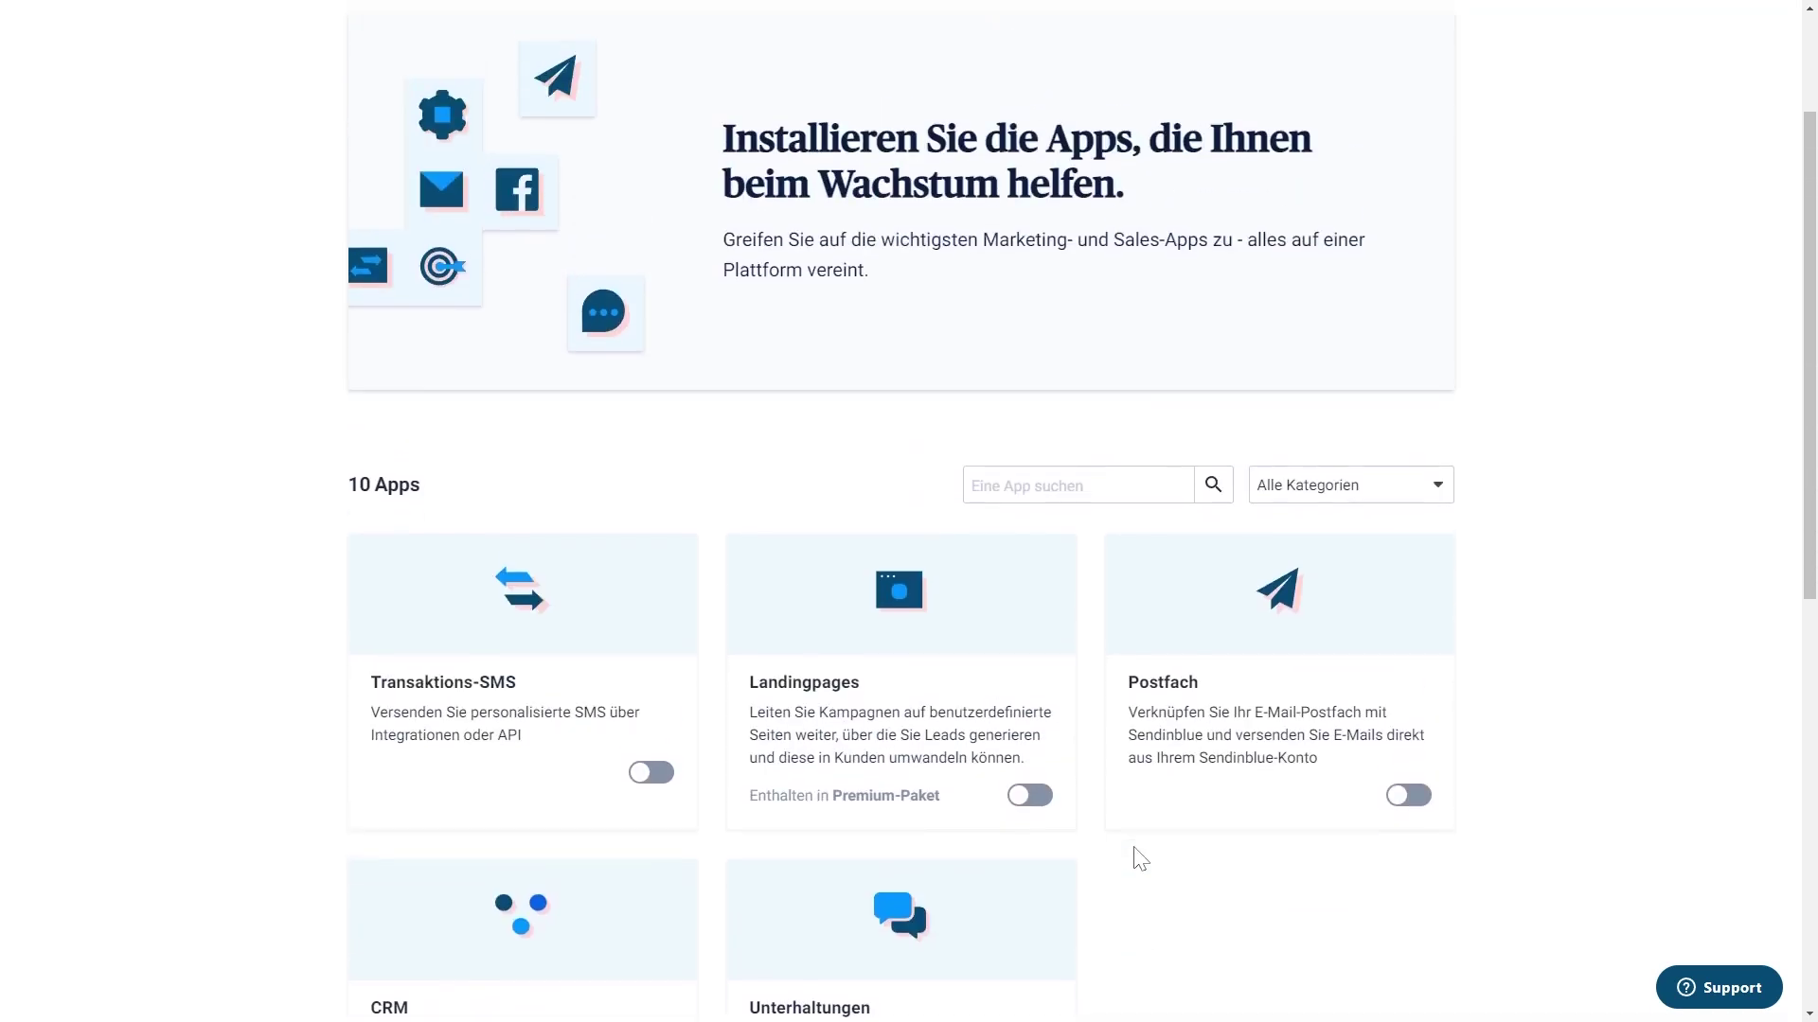
{"action": "scroll", "coordinate": [1136, 858], "scroll_direction": "down", "scroll_amount": 3}
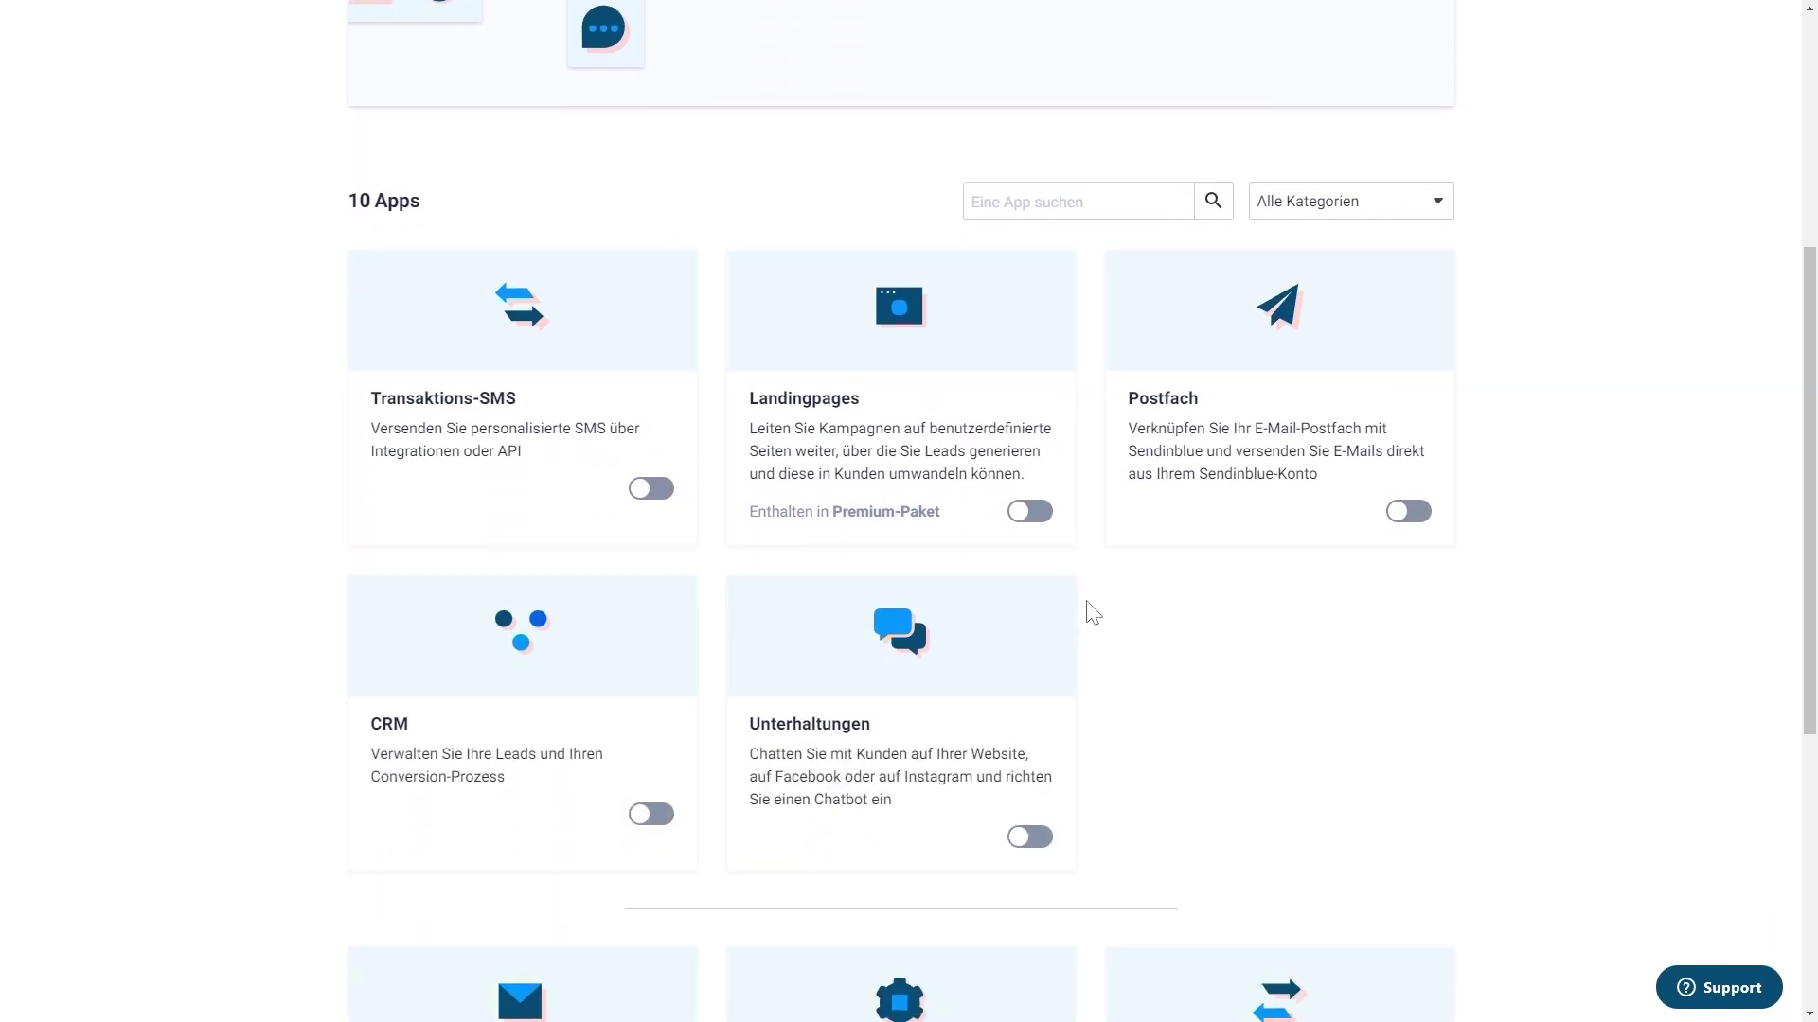
{"action": "scroll", "coordinate": [1123, 683], "scroll_direction": "up", "scroll_amount": 5}
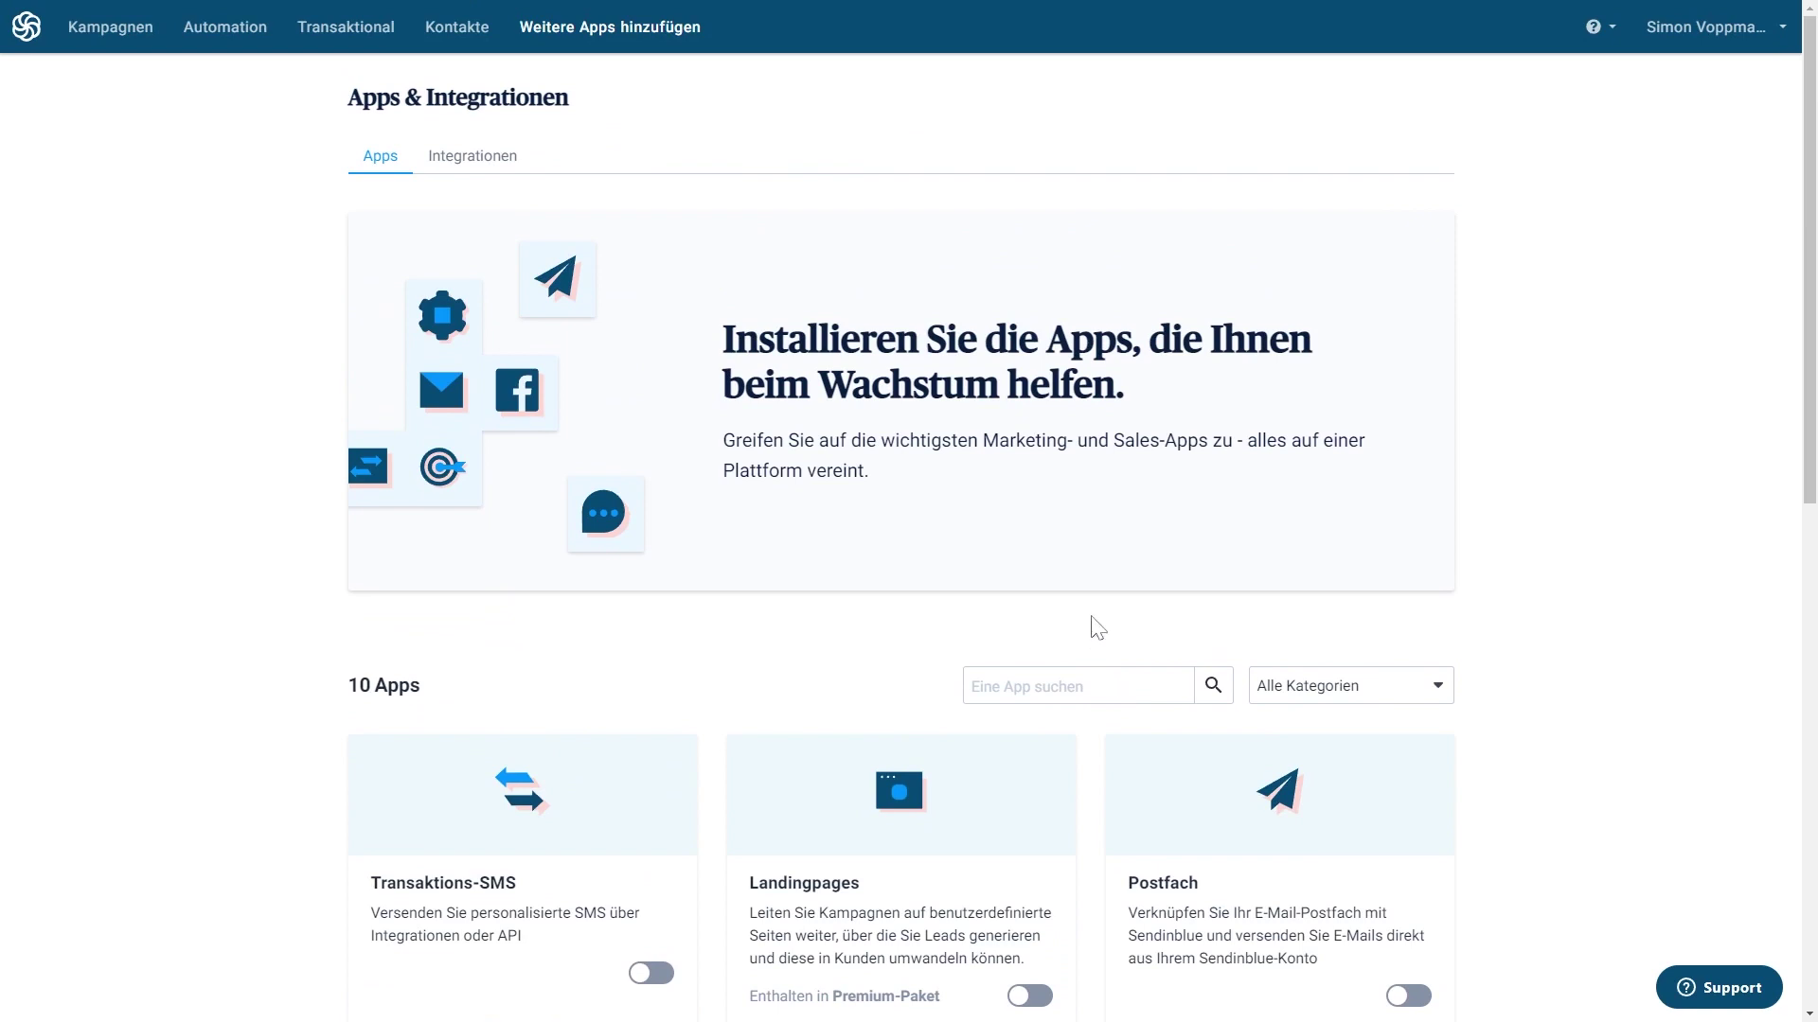
{"action": "scroll", "coordinate": [1077, 588], "scroll_direction": "down", "scroll_amount": 1}
{"action": "scroll", "coordinate": [1076, 589], "scroll_direction": "down", "scroll_amount": 1}
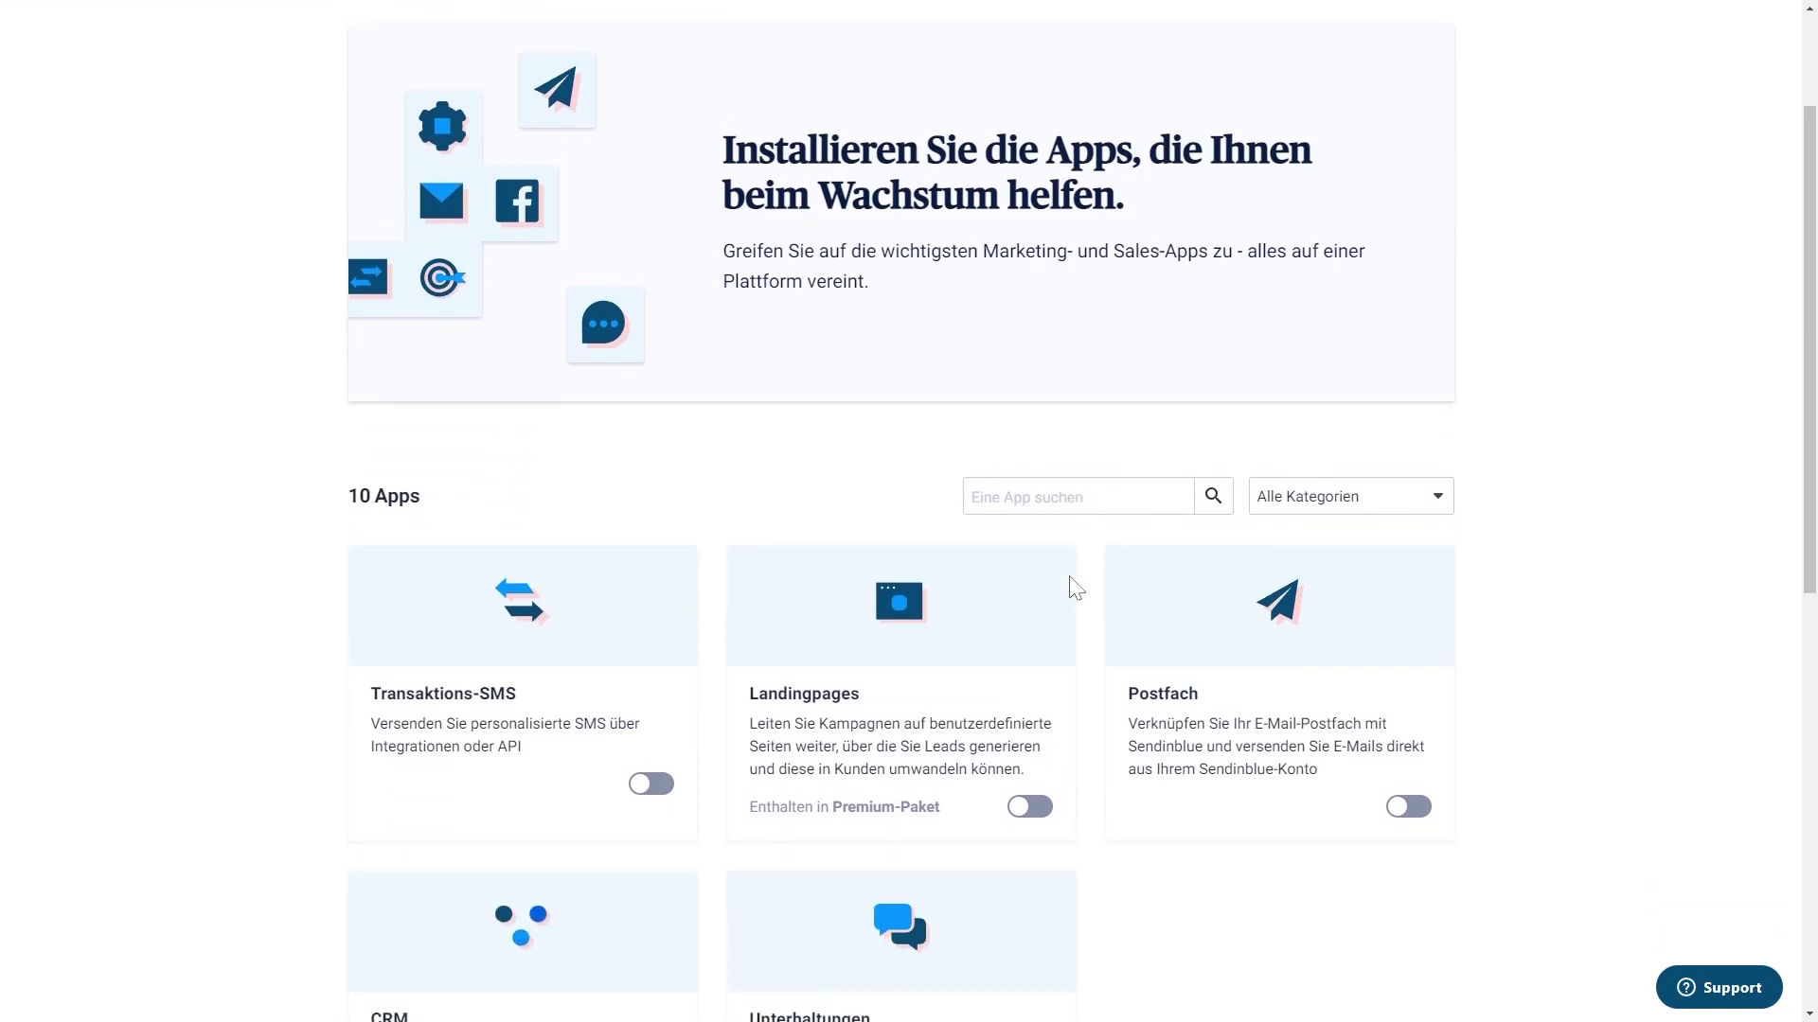
{"action": "scroll", "coordinate": [1075, 585], "scroll_direction": "up", "scroll_amount": 2}
Examine the available integrations, including Mailjet, Typeform and the other contact synchronisation tools.
{"action": "left_click", "coordinate": [499, 161]}
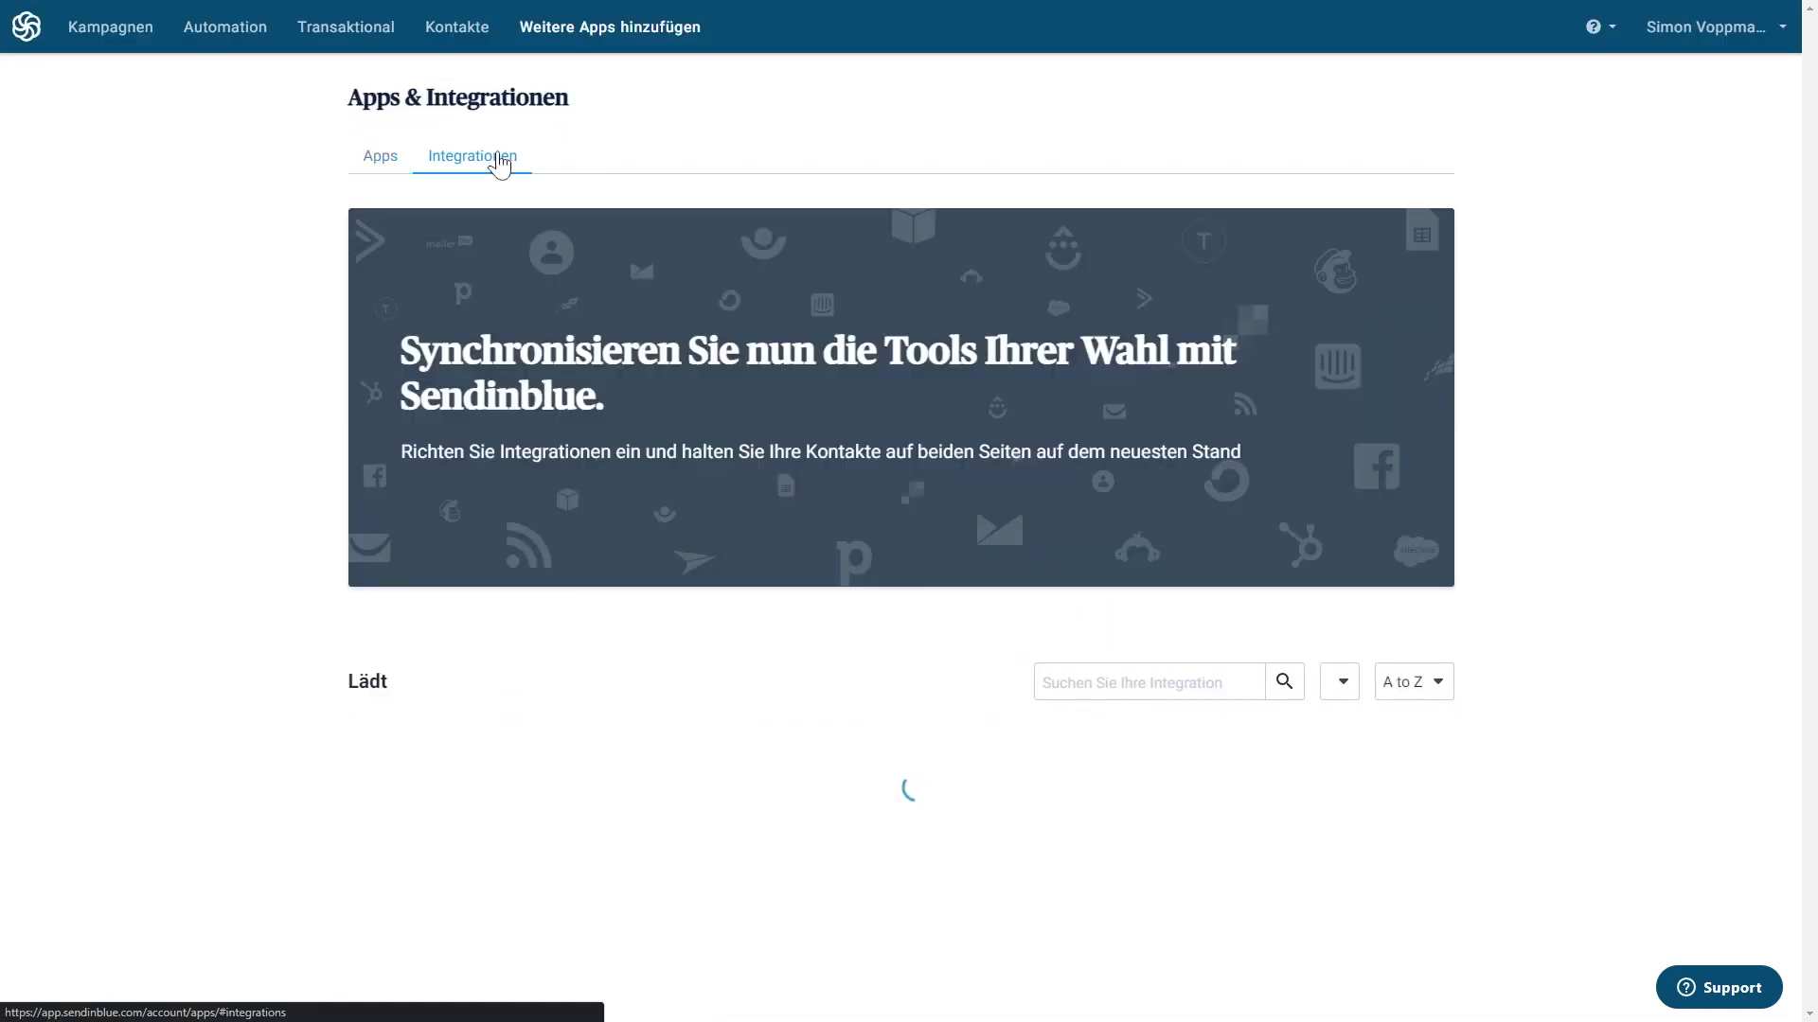
{"action": "scroll", "coordinate": [1590, 508], "scroll_direction": "down", "scroll_amount": 4}
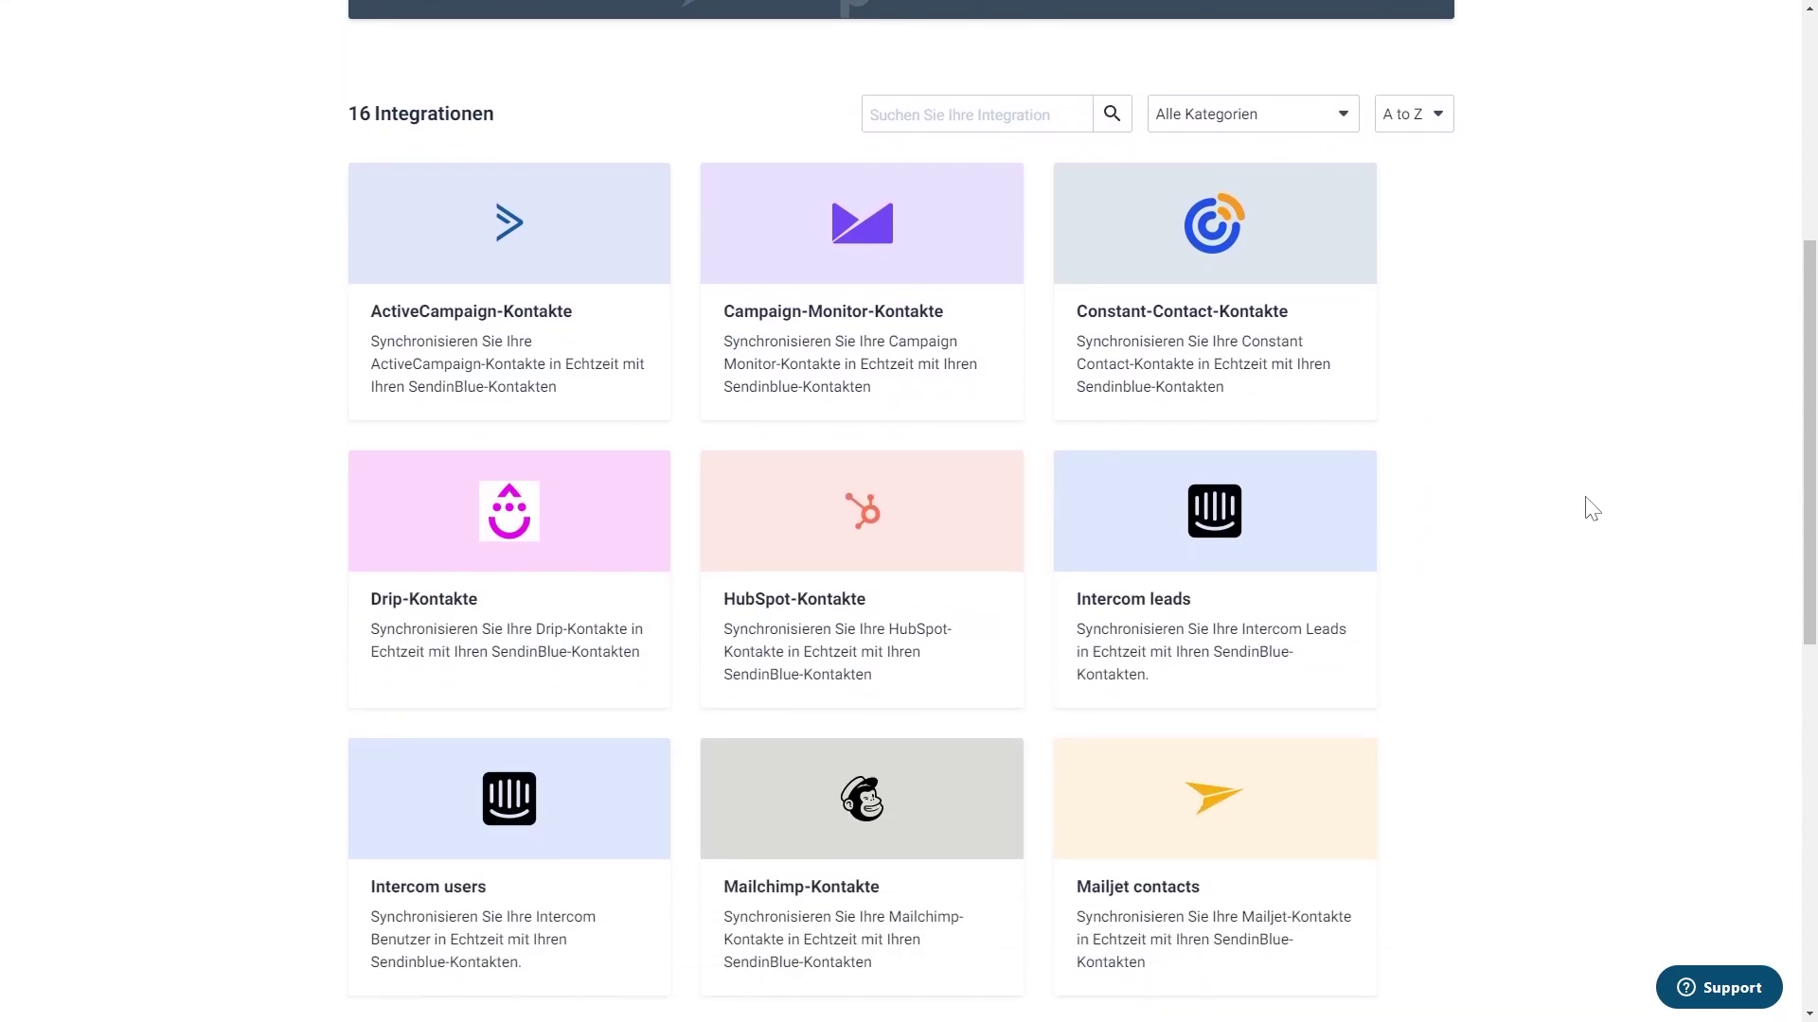
{"action": "scroll", "coordinate": [1566, 547], "scroll_direction": "down", "scroll_amount": 1}
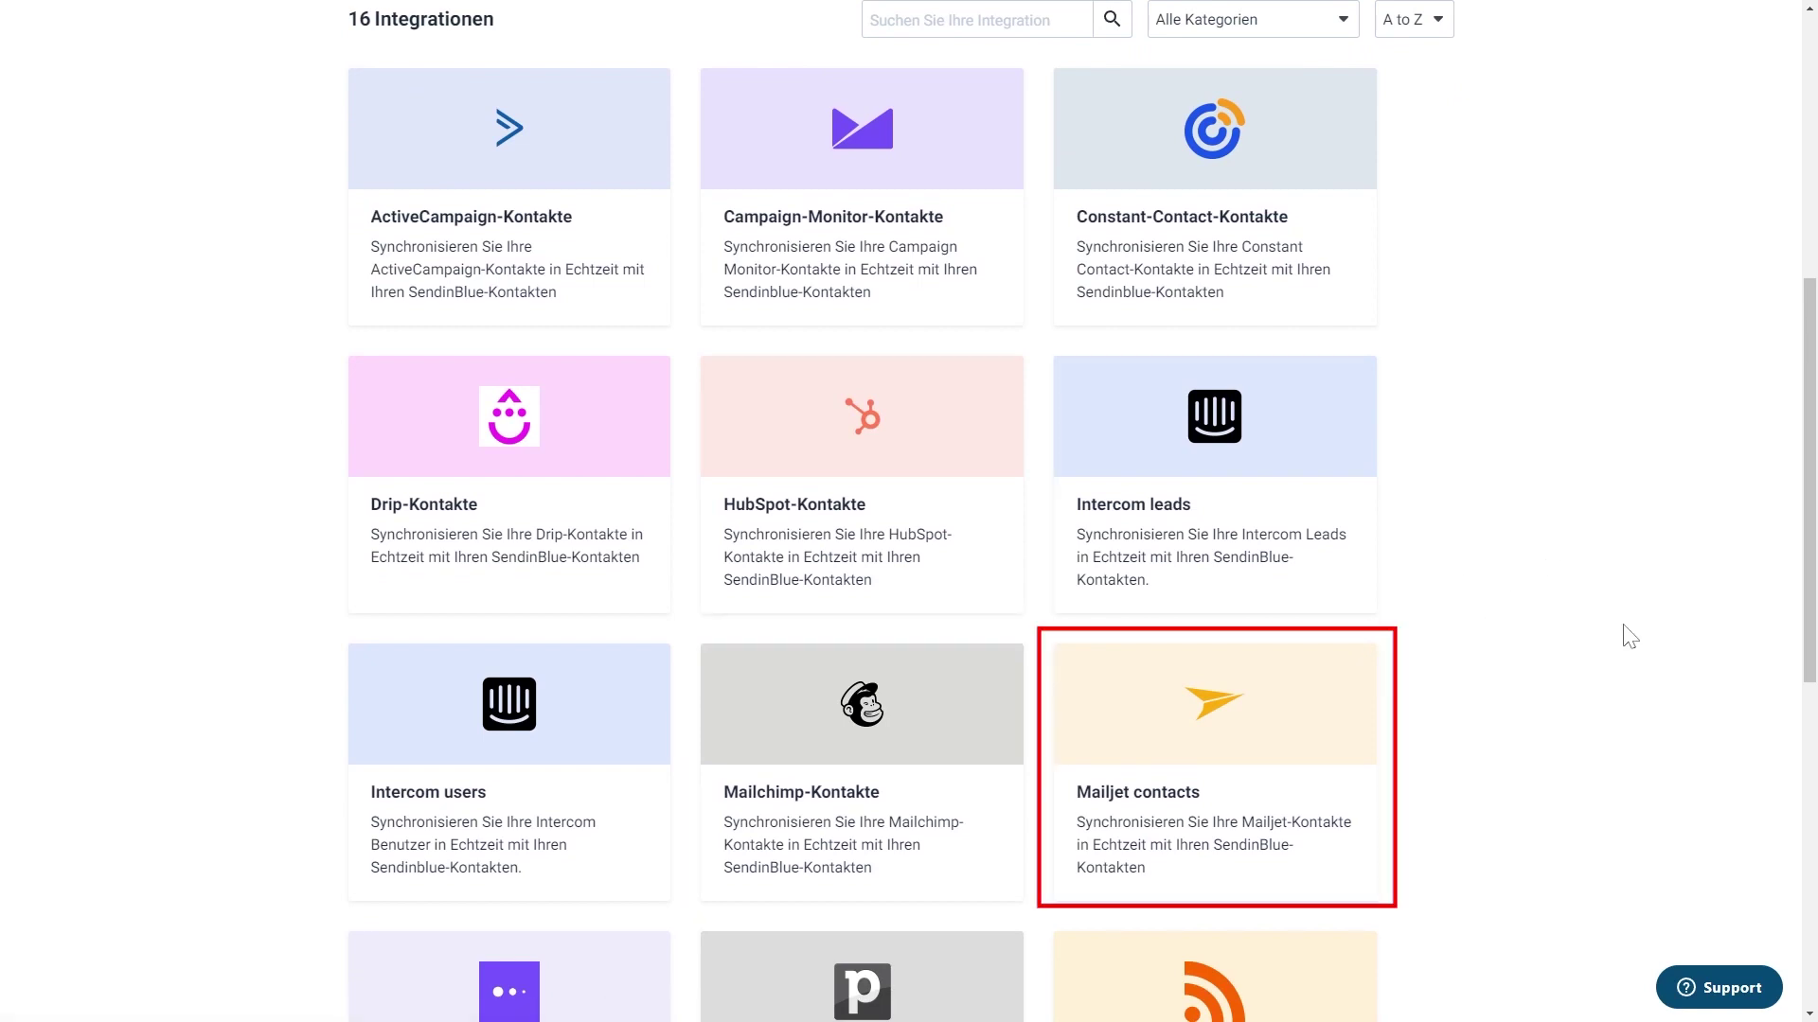
{"action": "scroll", "coordinate": [1630, 636], "scroll_direction": "down", "scroll_amount": 7}
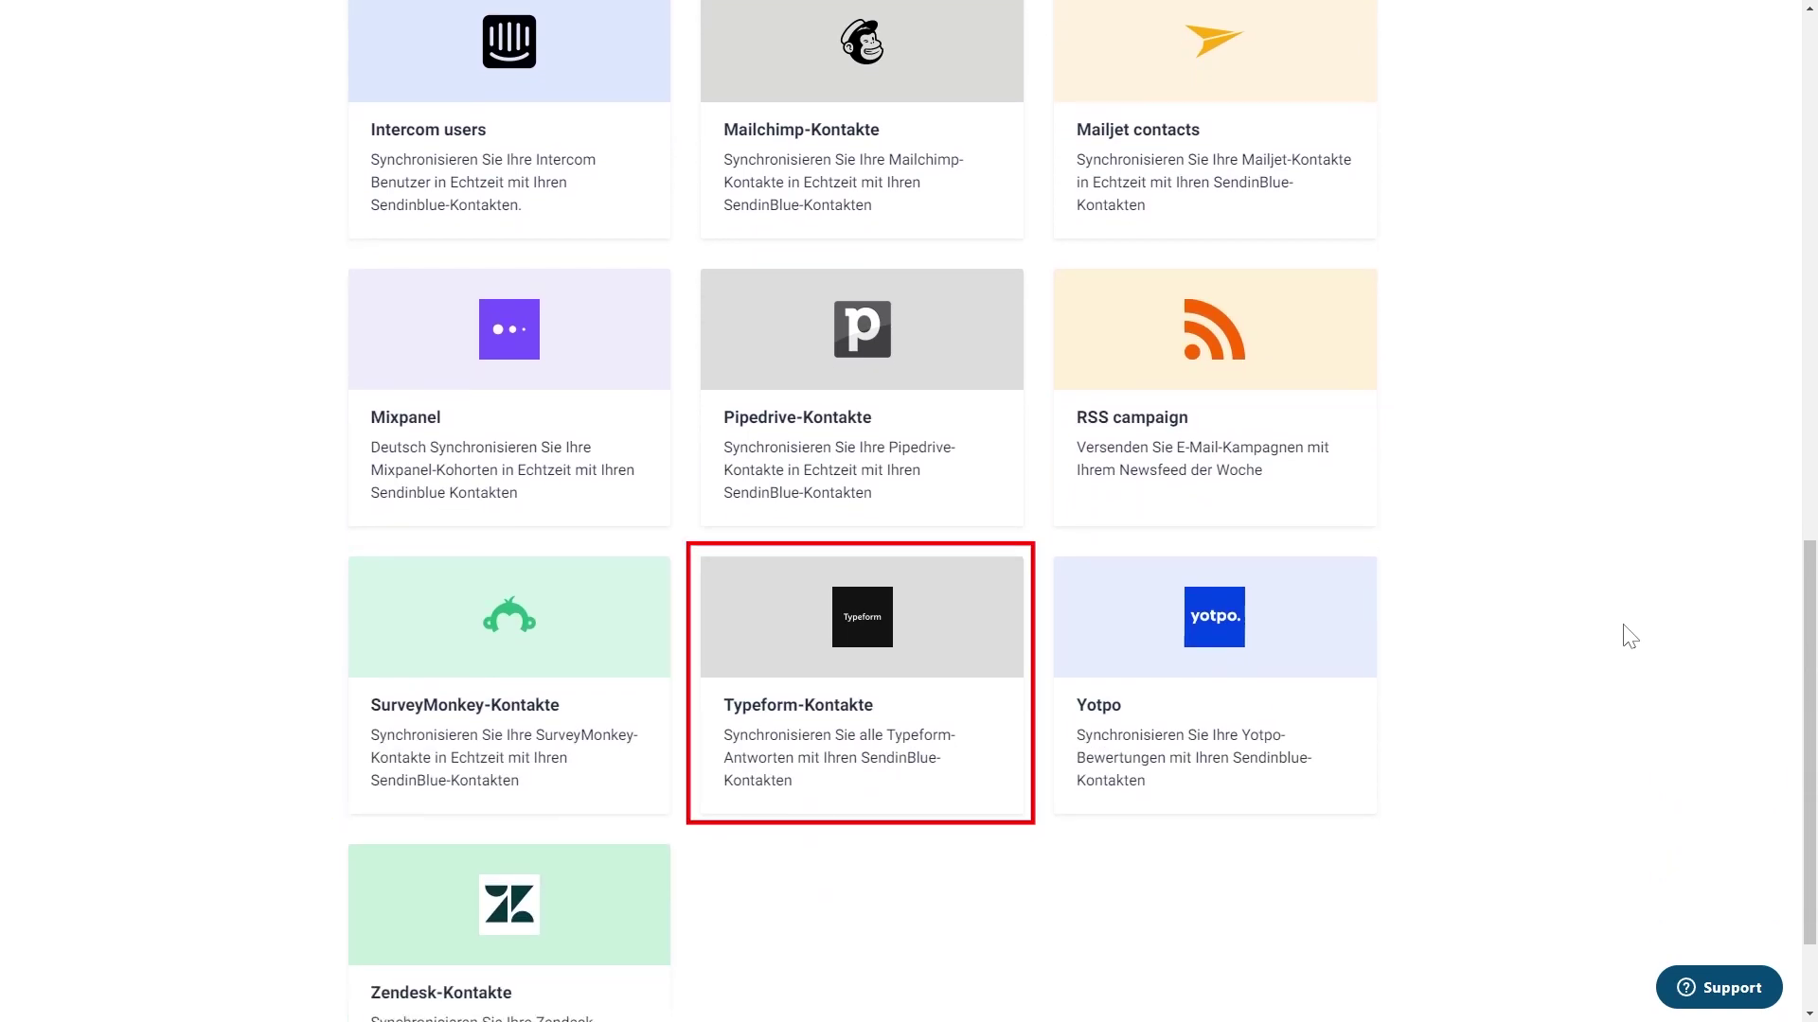
{"action": "scroll", "coordinate": [1524, 625], "scroll_direction": "up", "scroll_amount": 2}
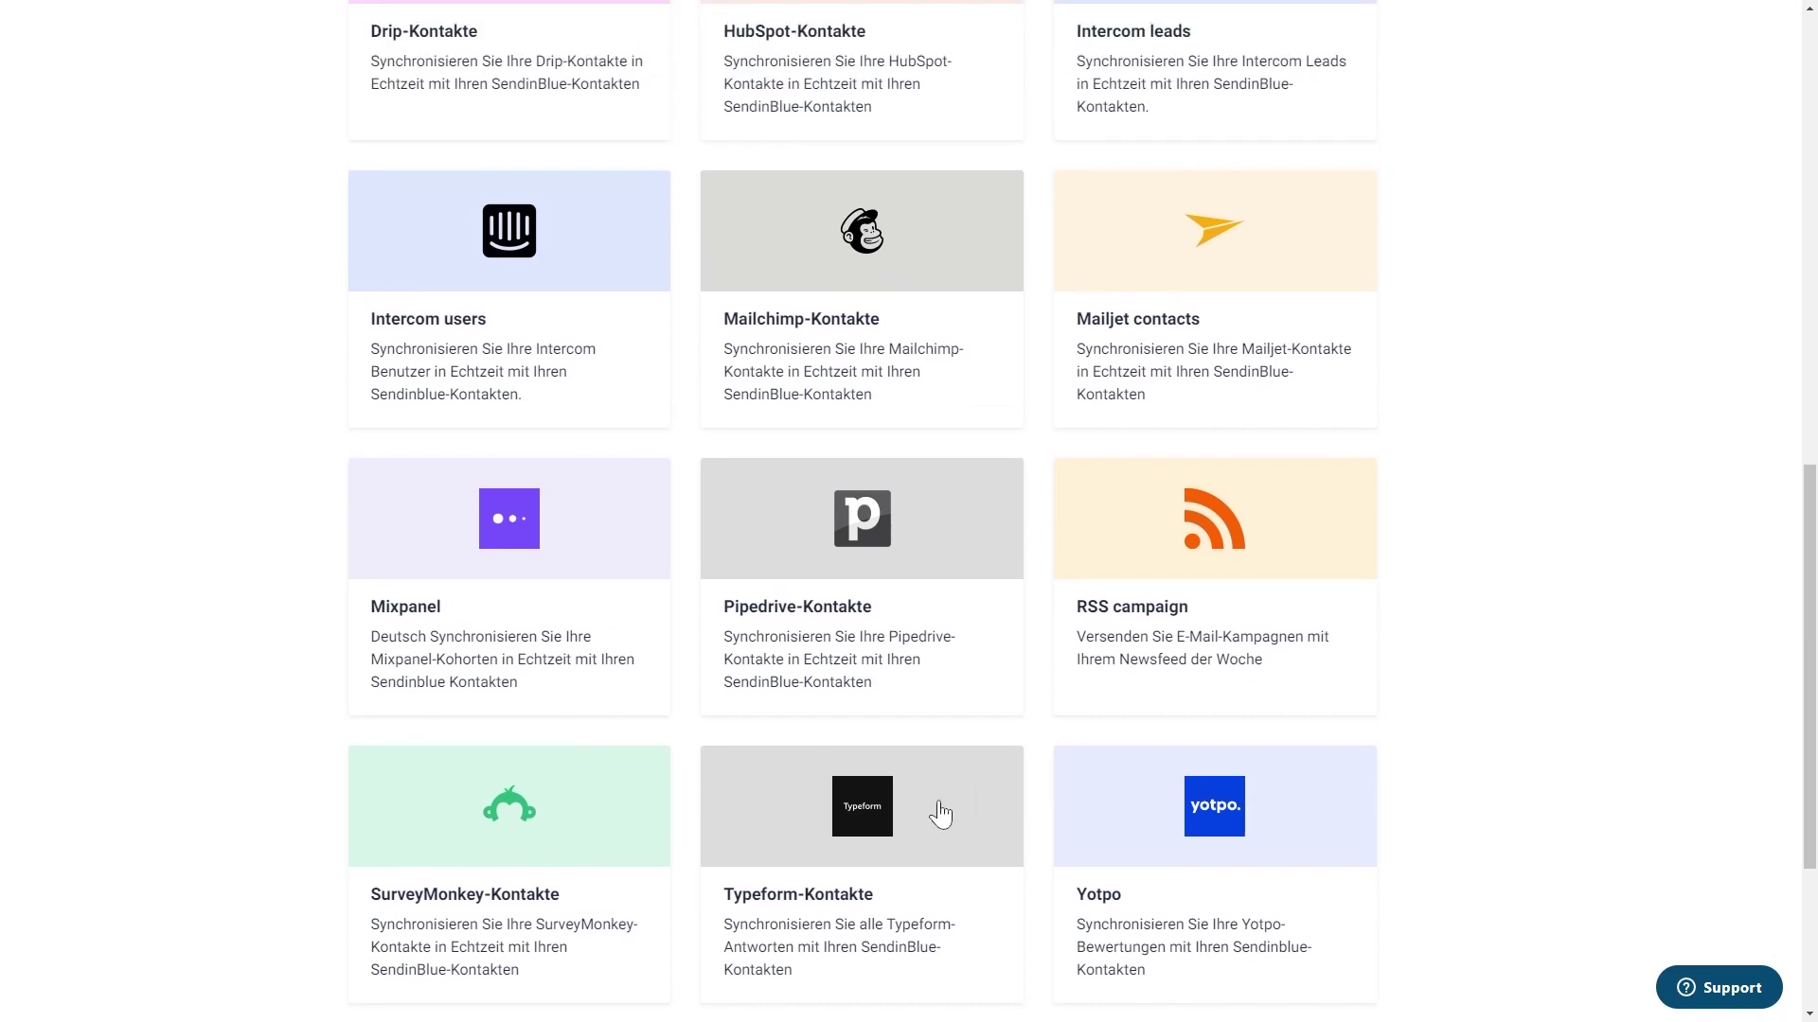
{"action": "left_click", "coordinate": [889, 821]}
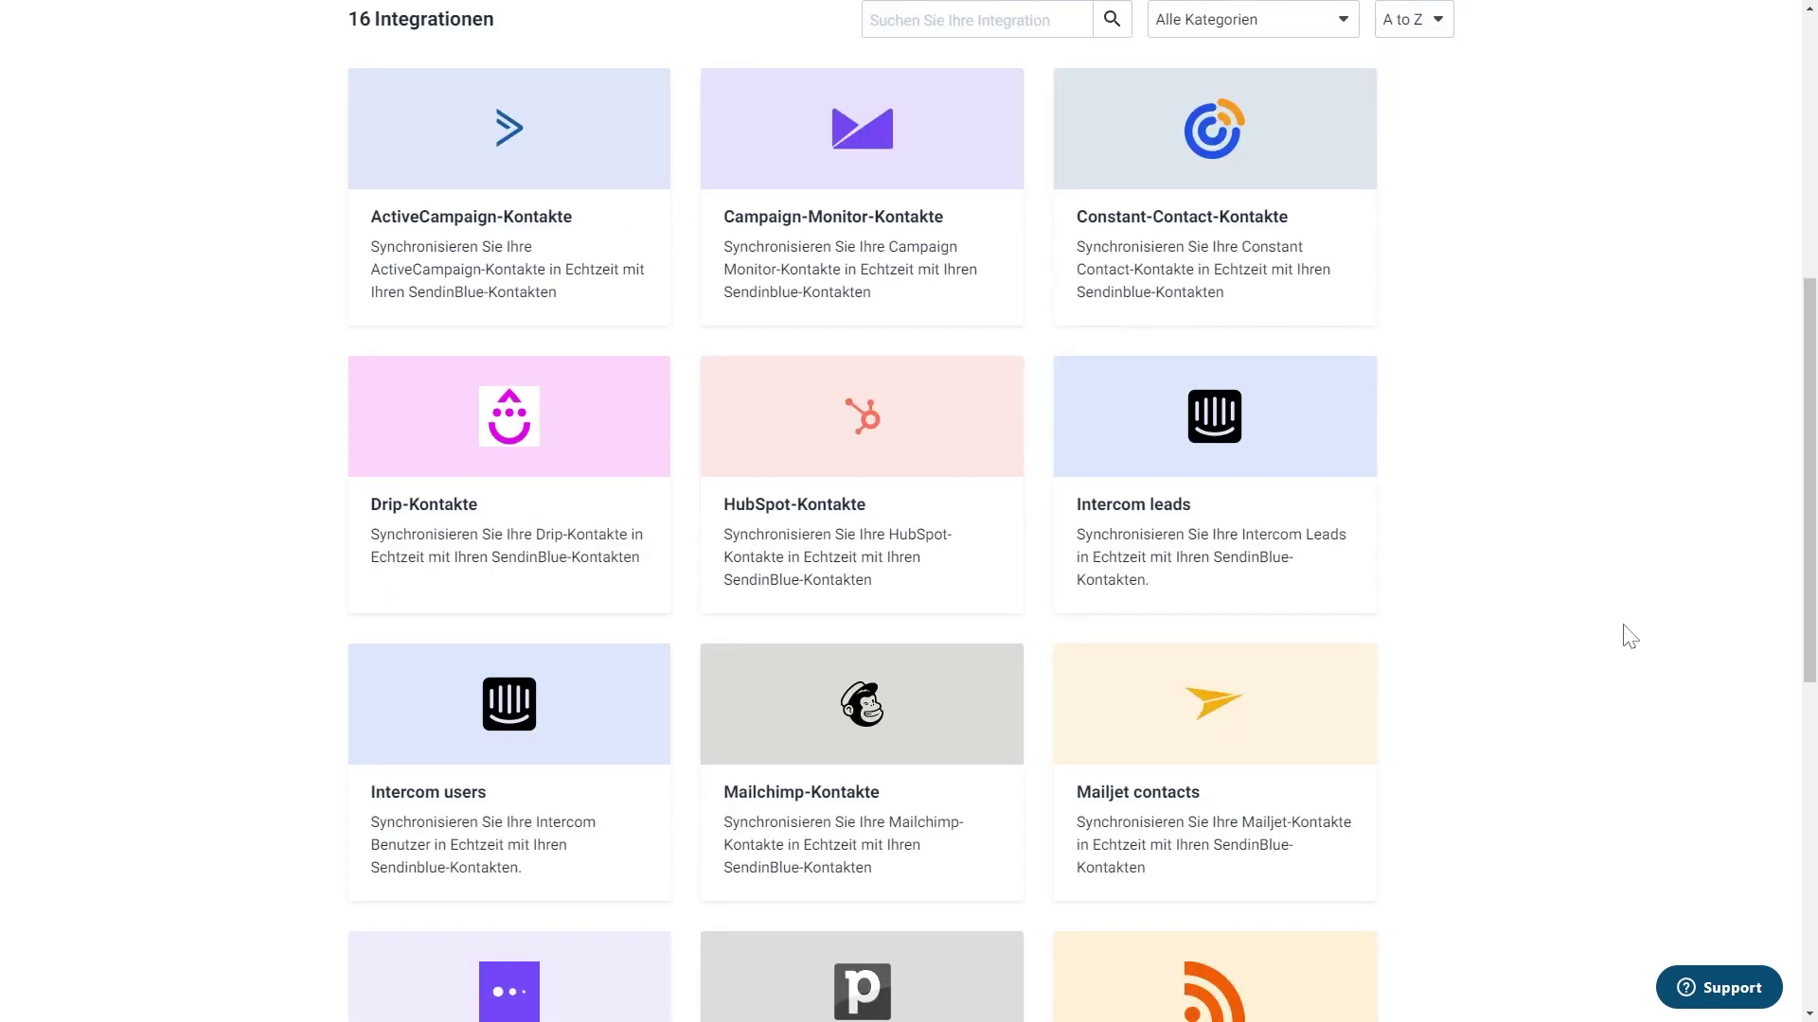
{"action": "scroll", "coordinate": [1629, 636], "scroll_direction": "down", "scroll_amount": 7}
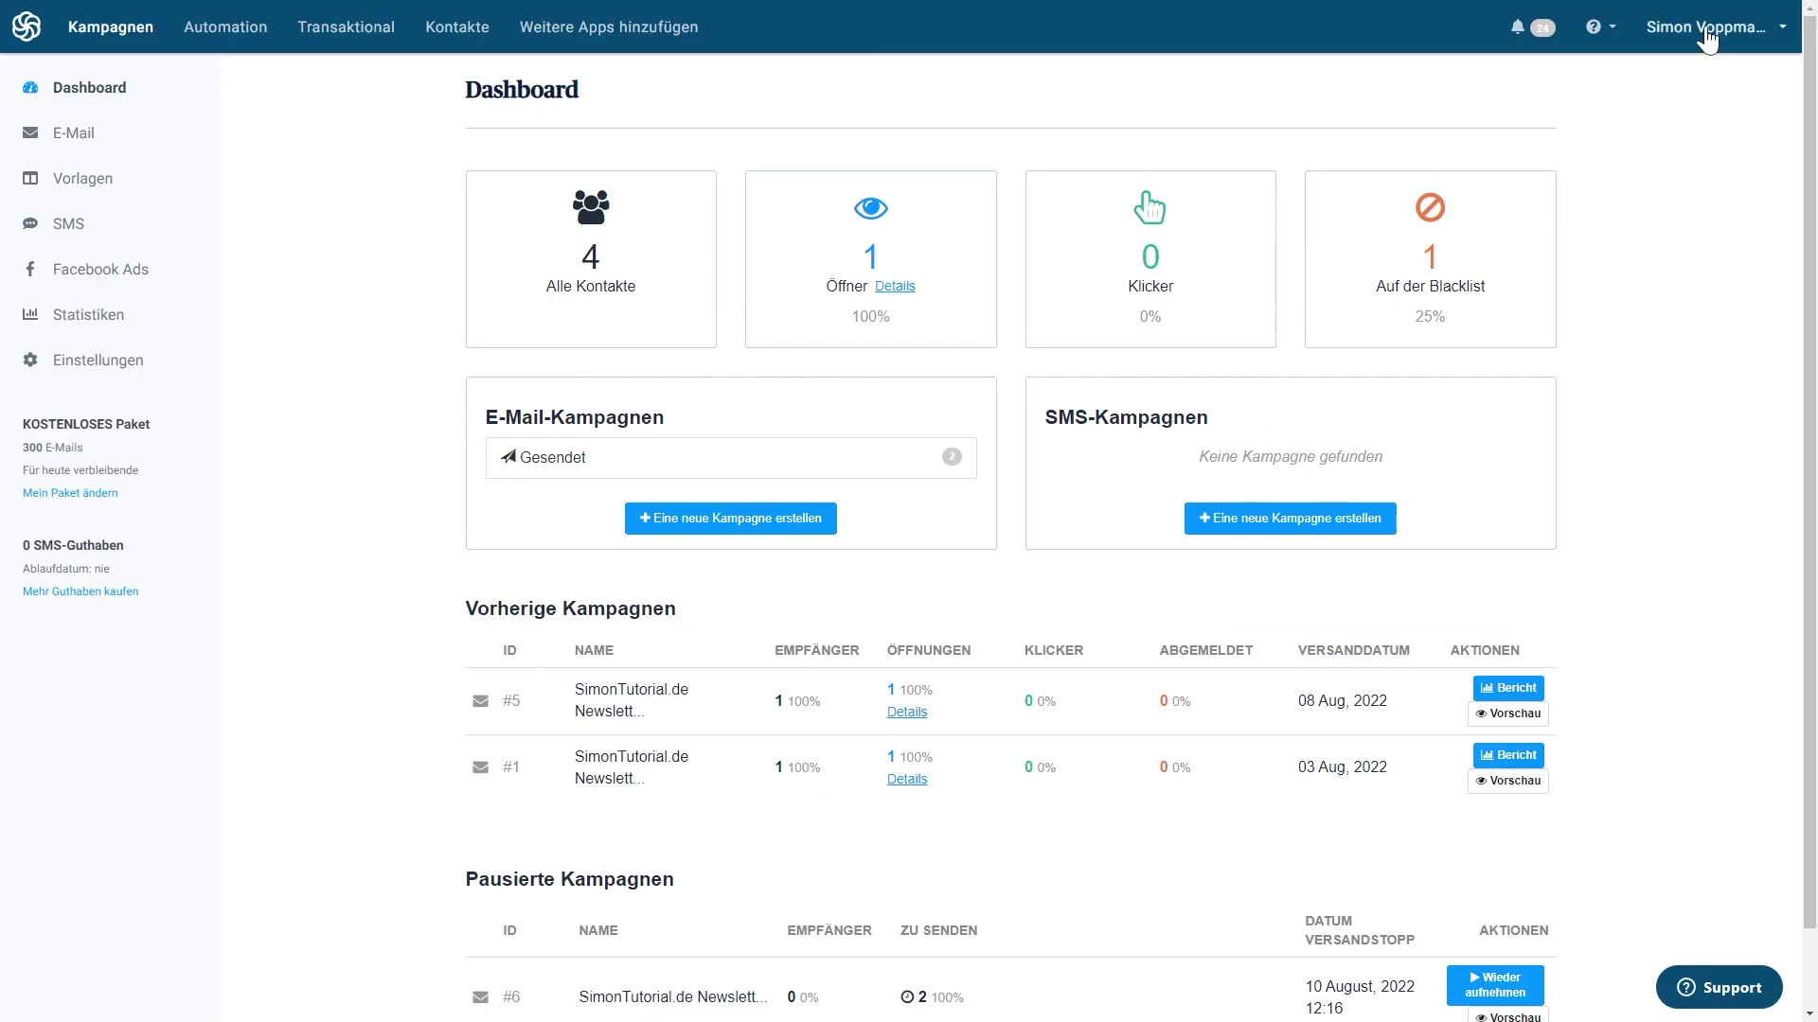
View the account's profile information, its legal documents on data processing and the password change form.
{"action": "left_click", "coordinate": [1718, 30]}
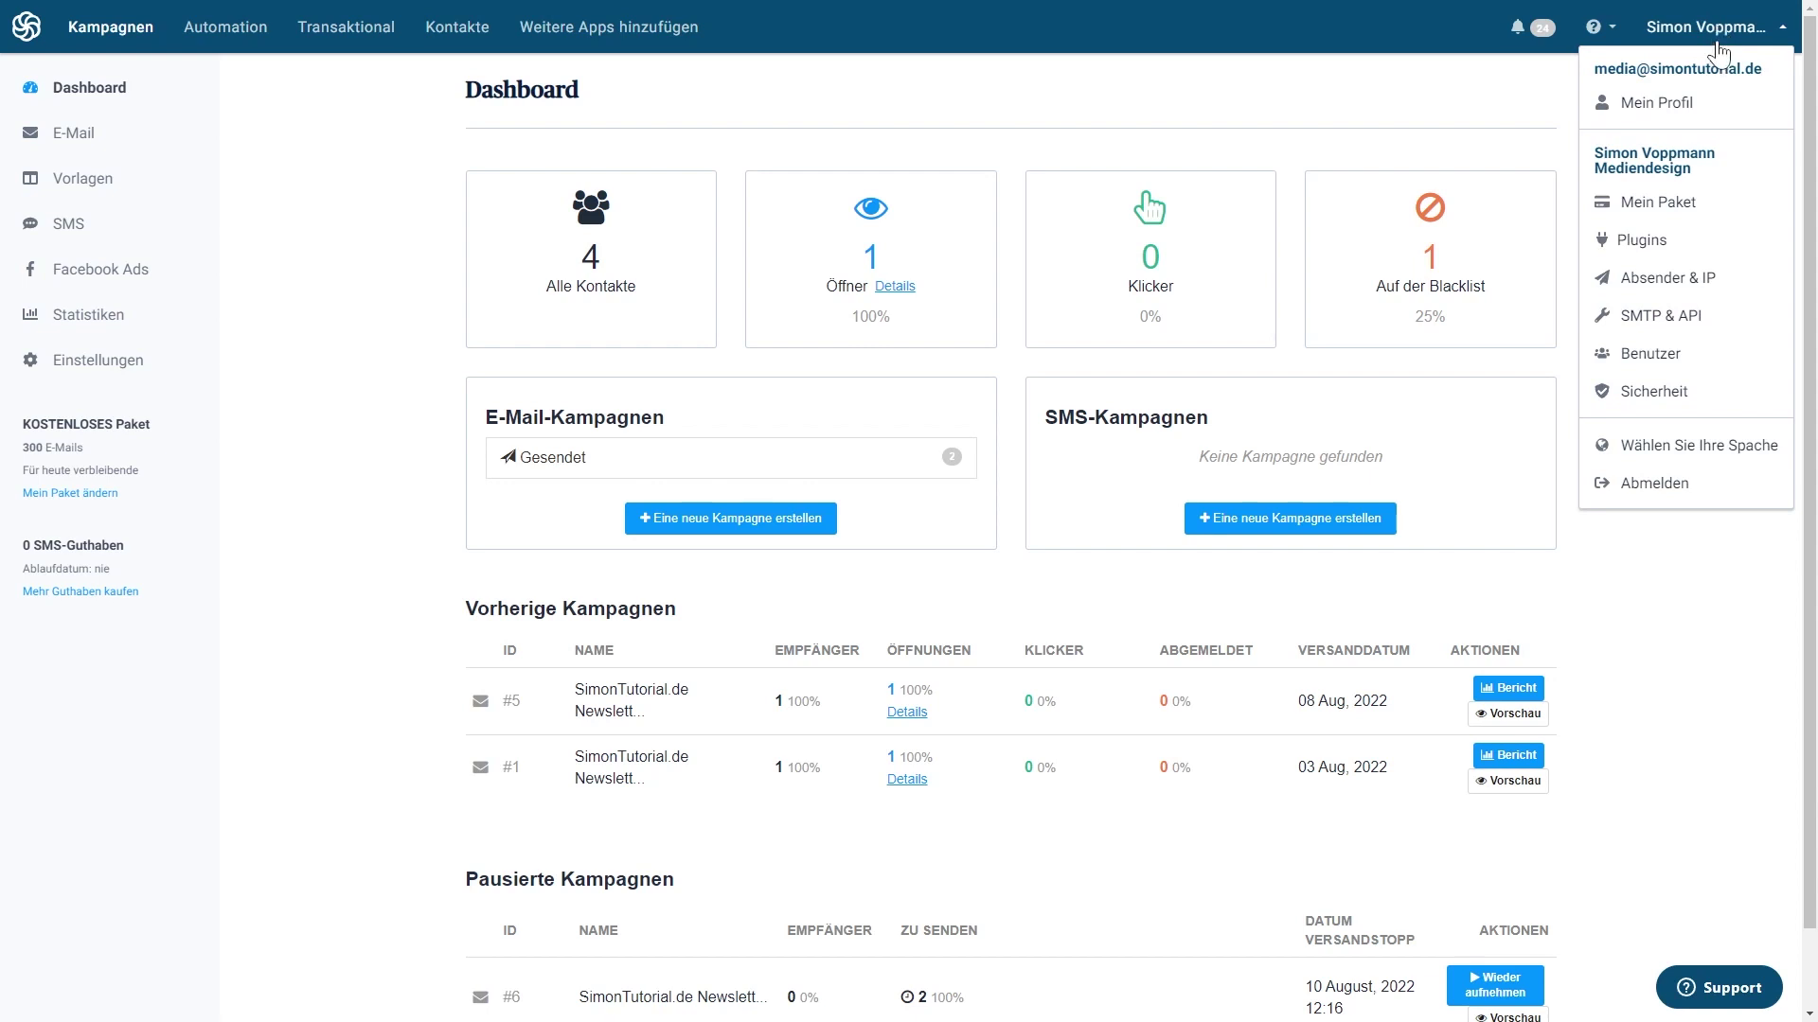
{"action": "left_click", "coordinate": [1677, 117]}
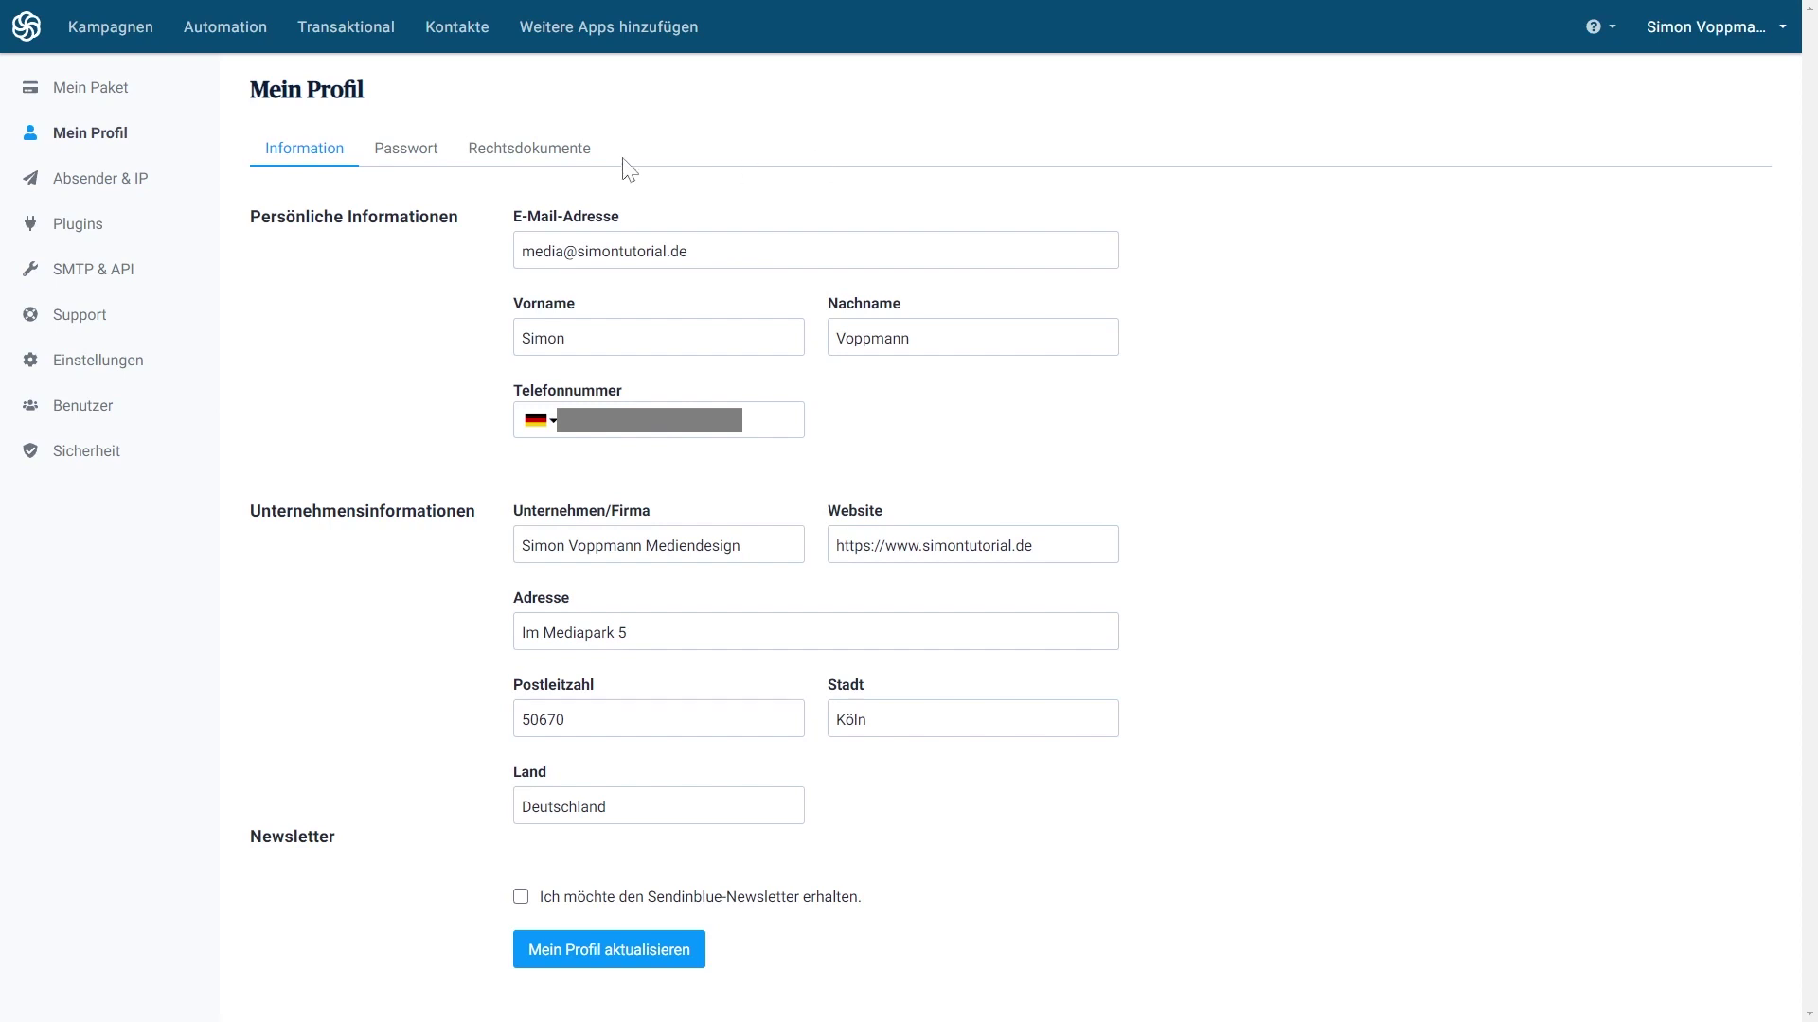
{"action": "left_click", "coordinate": [585, 159]}
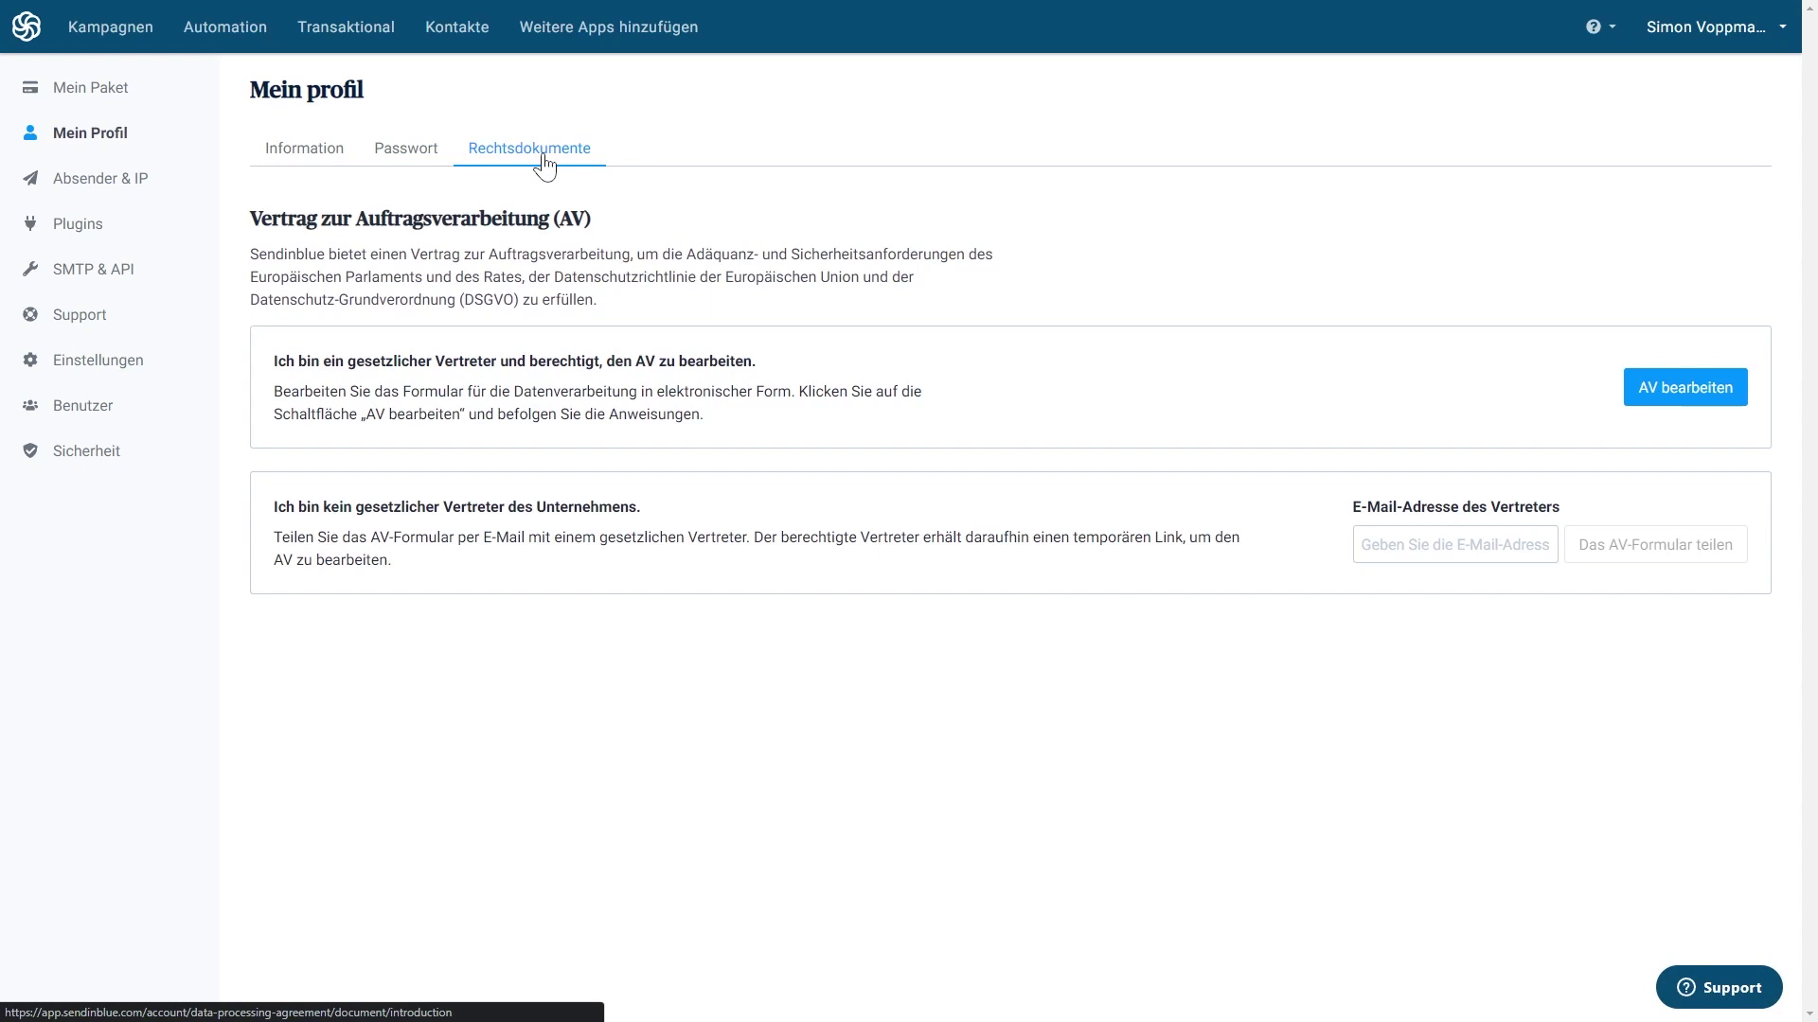
{"action": "left_click", "coordinate": [417, 172]}
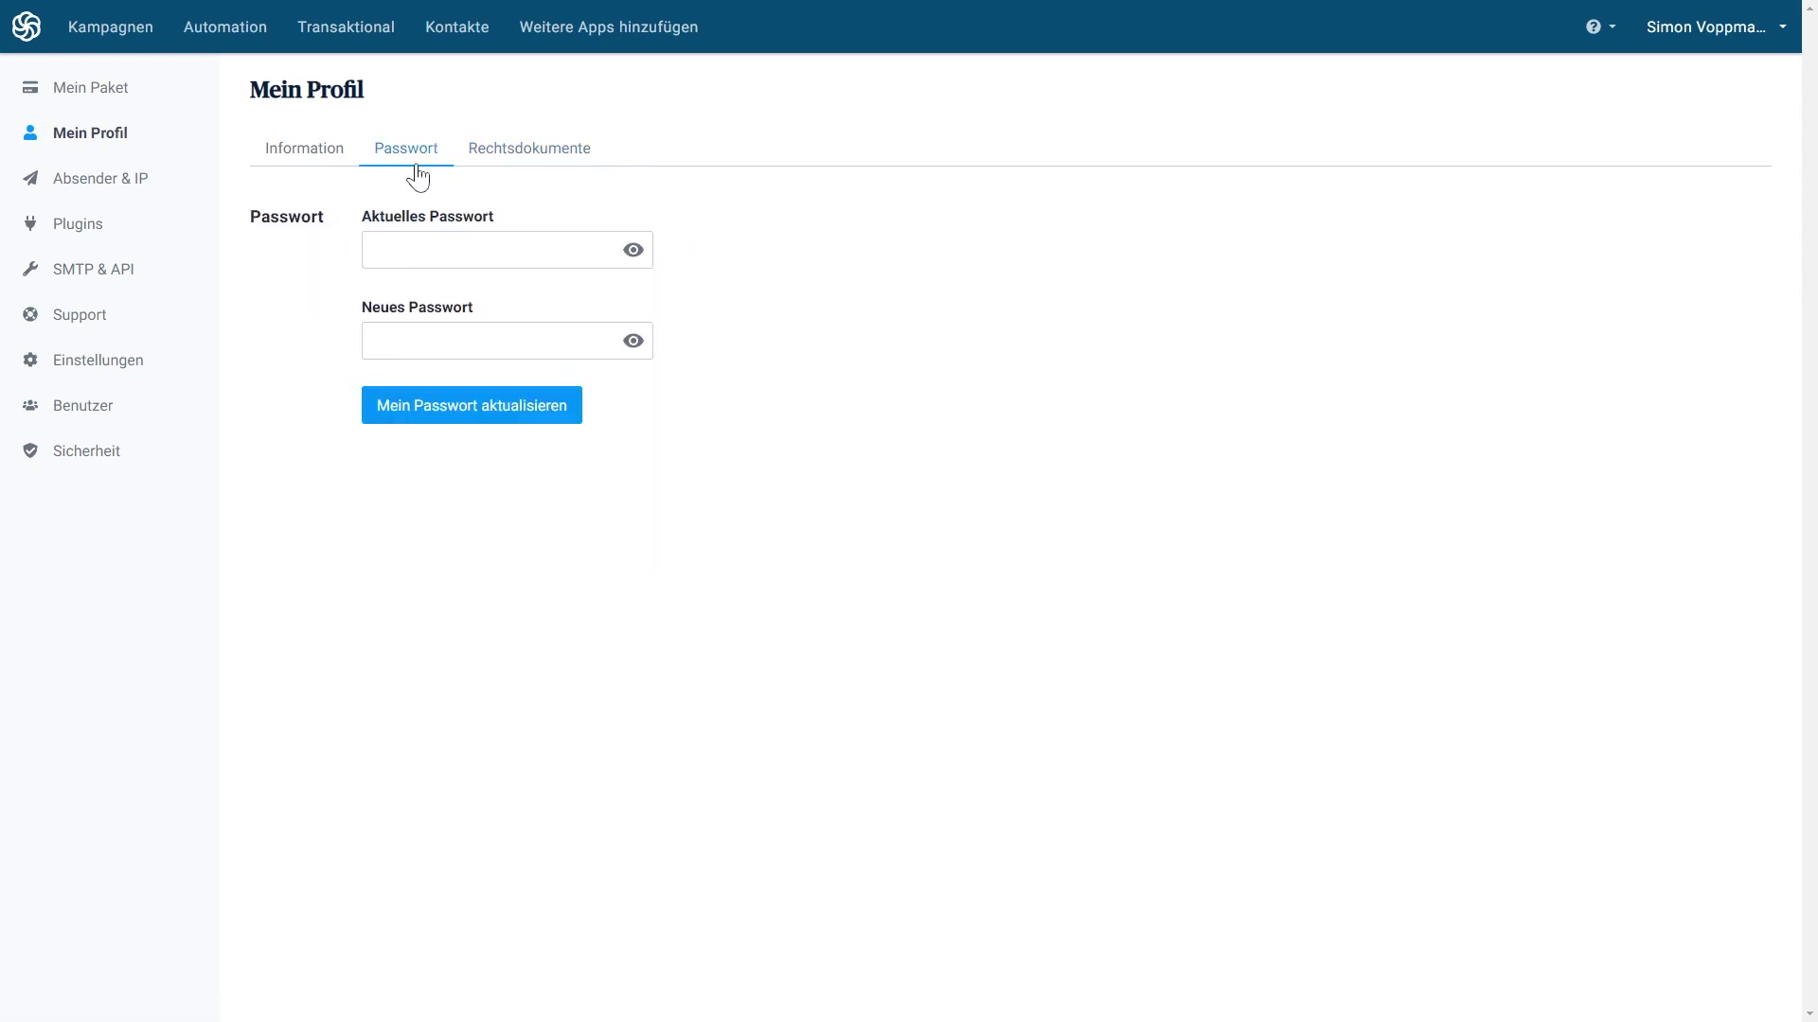
Review the account's package overview, payment methods, billing information and invoice history.
{"action": "left_click", "coordinate": [61, 95]}
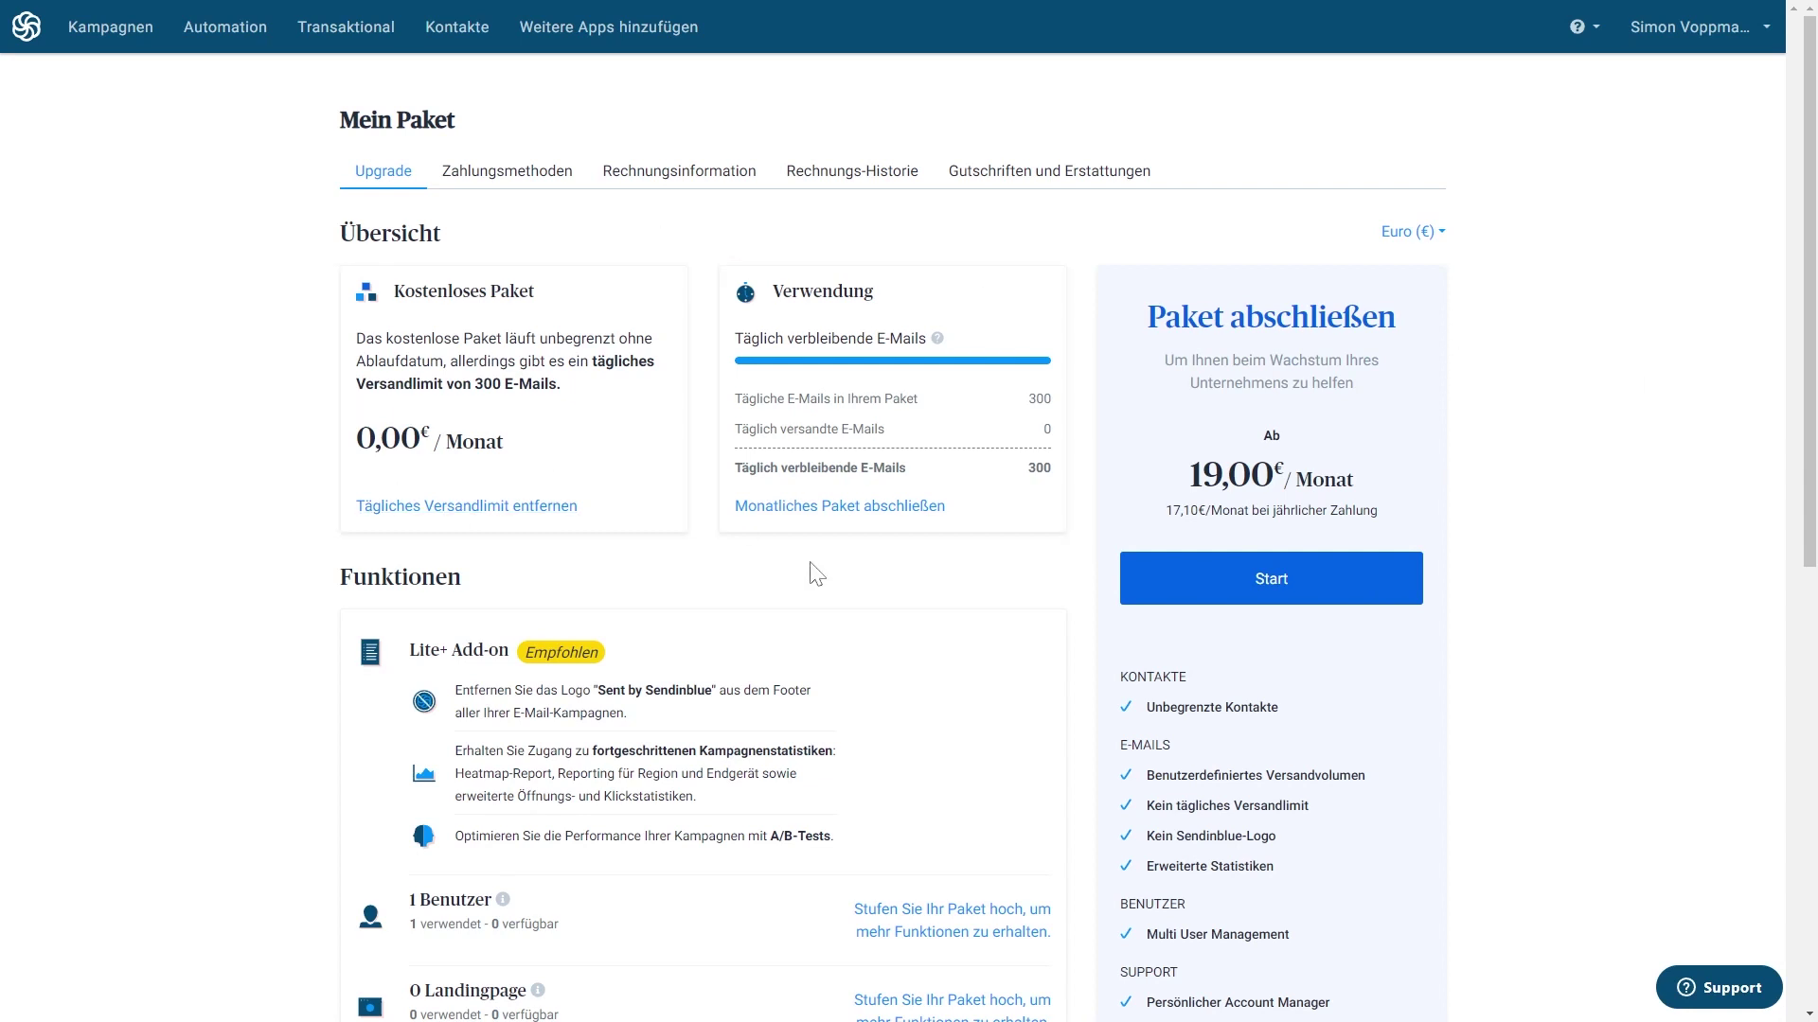
{"action": "left_click", "coordinate": [509, 180]}
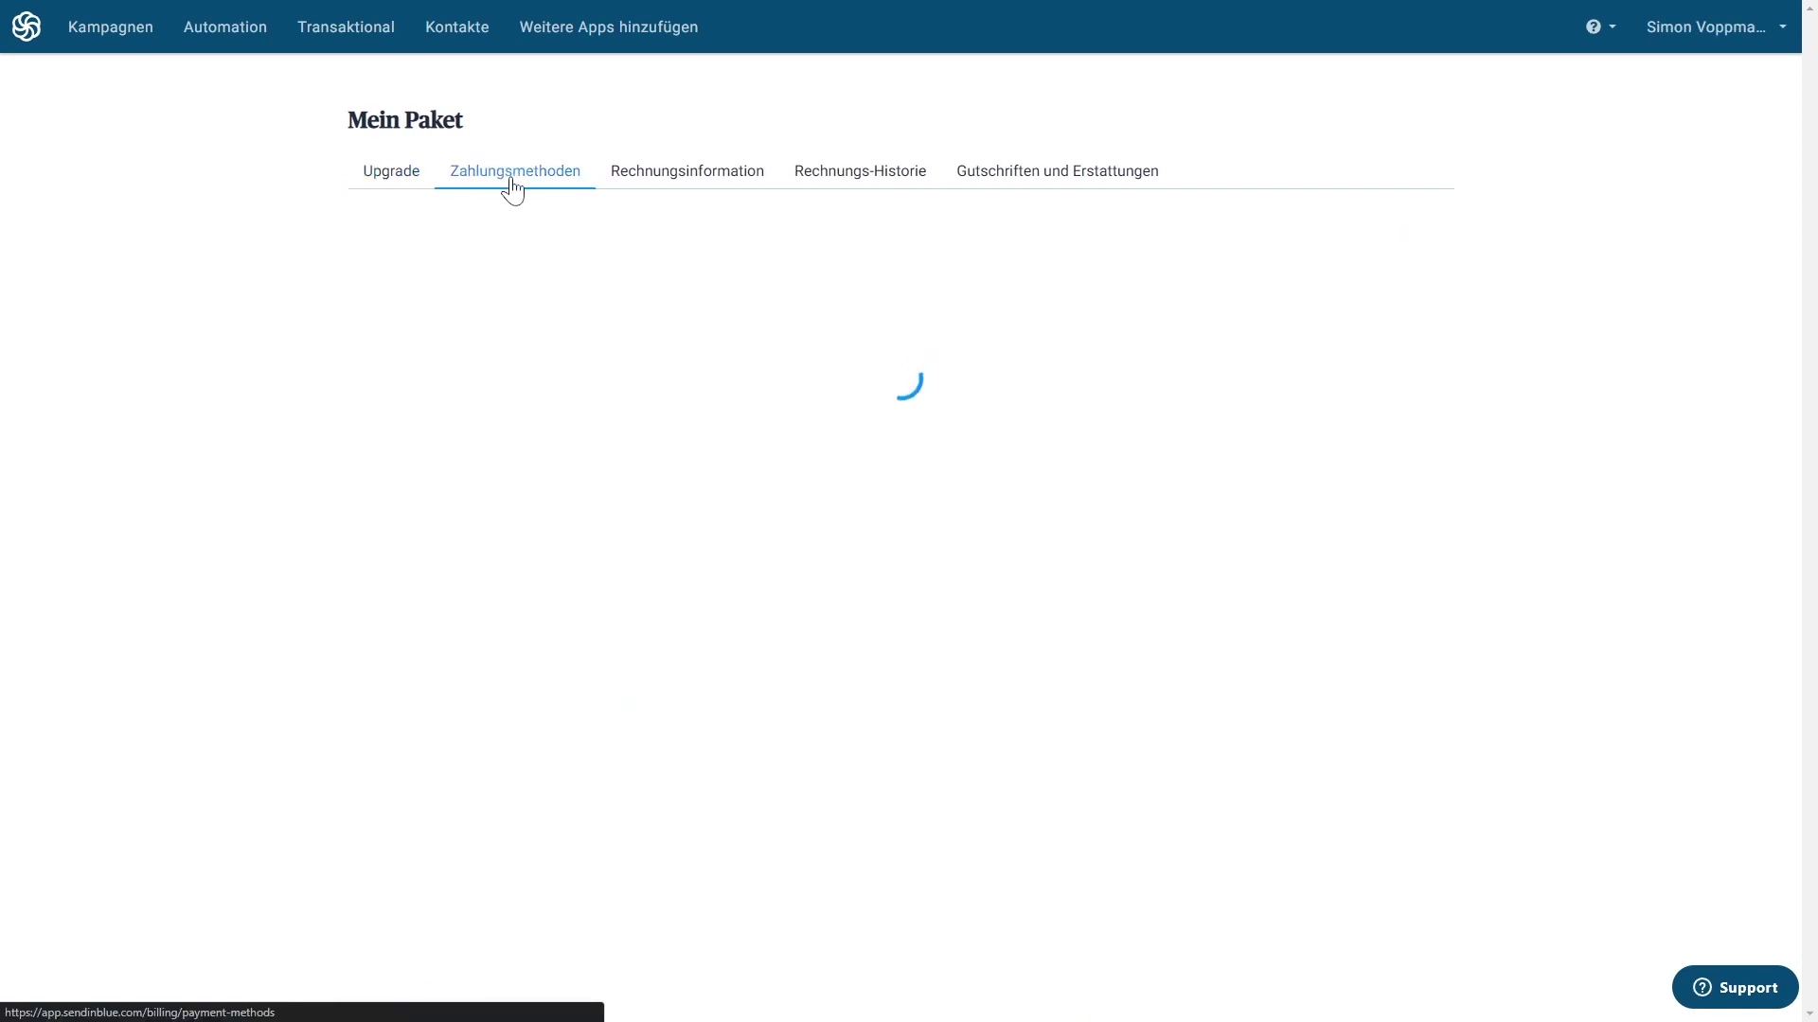
{"action": "left_click", "coordinate": [670, 179]}
{"action": "left_click", "coordinate": [838, 184]}
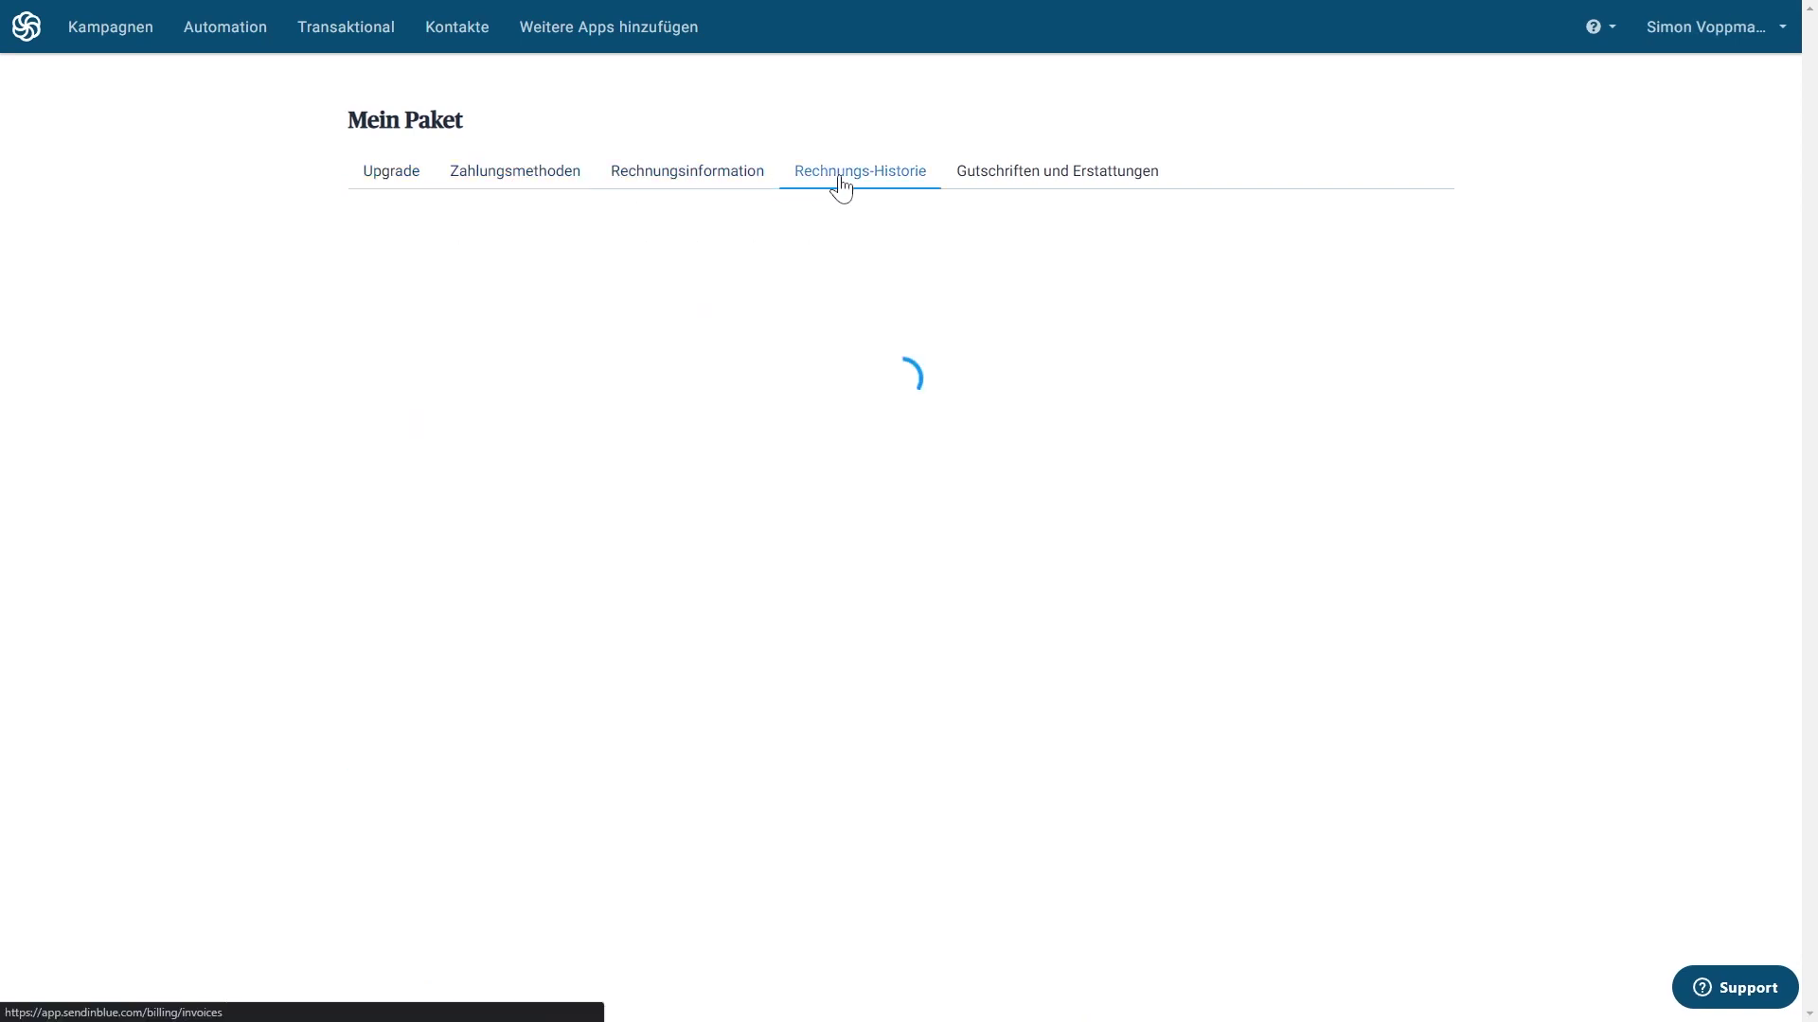
View the account's senders and IP addresses, the plugins on offer and the SMTP & API page.
{"action": "left_click", "coordinate": [1680, 36]}
{"action": "left_click", "coordinate": [1687, 277]}
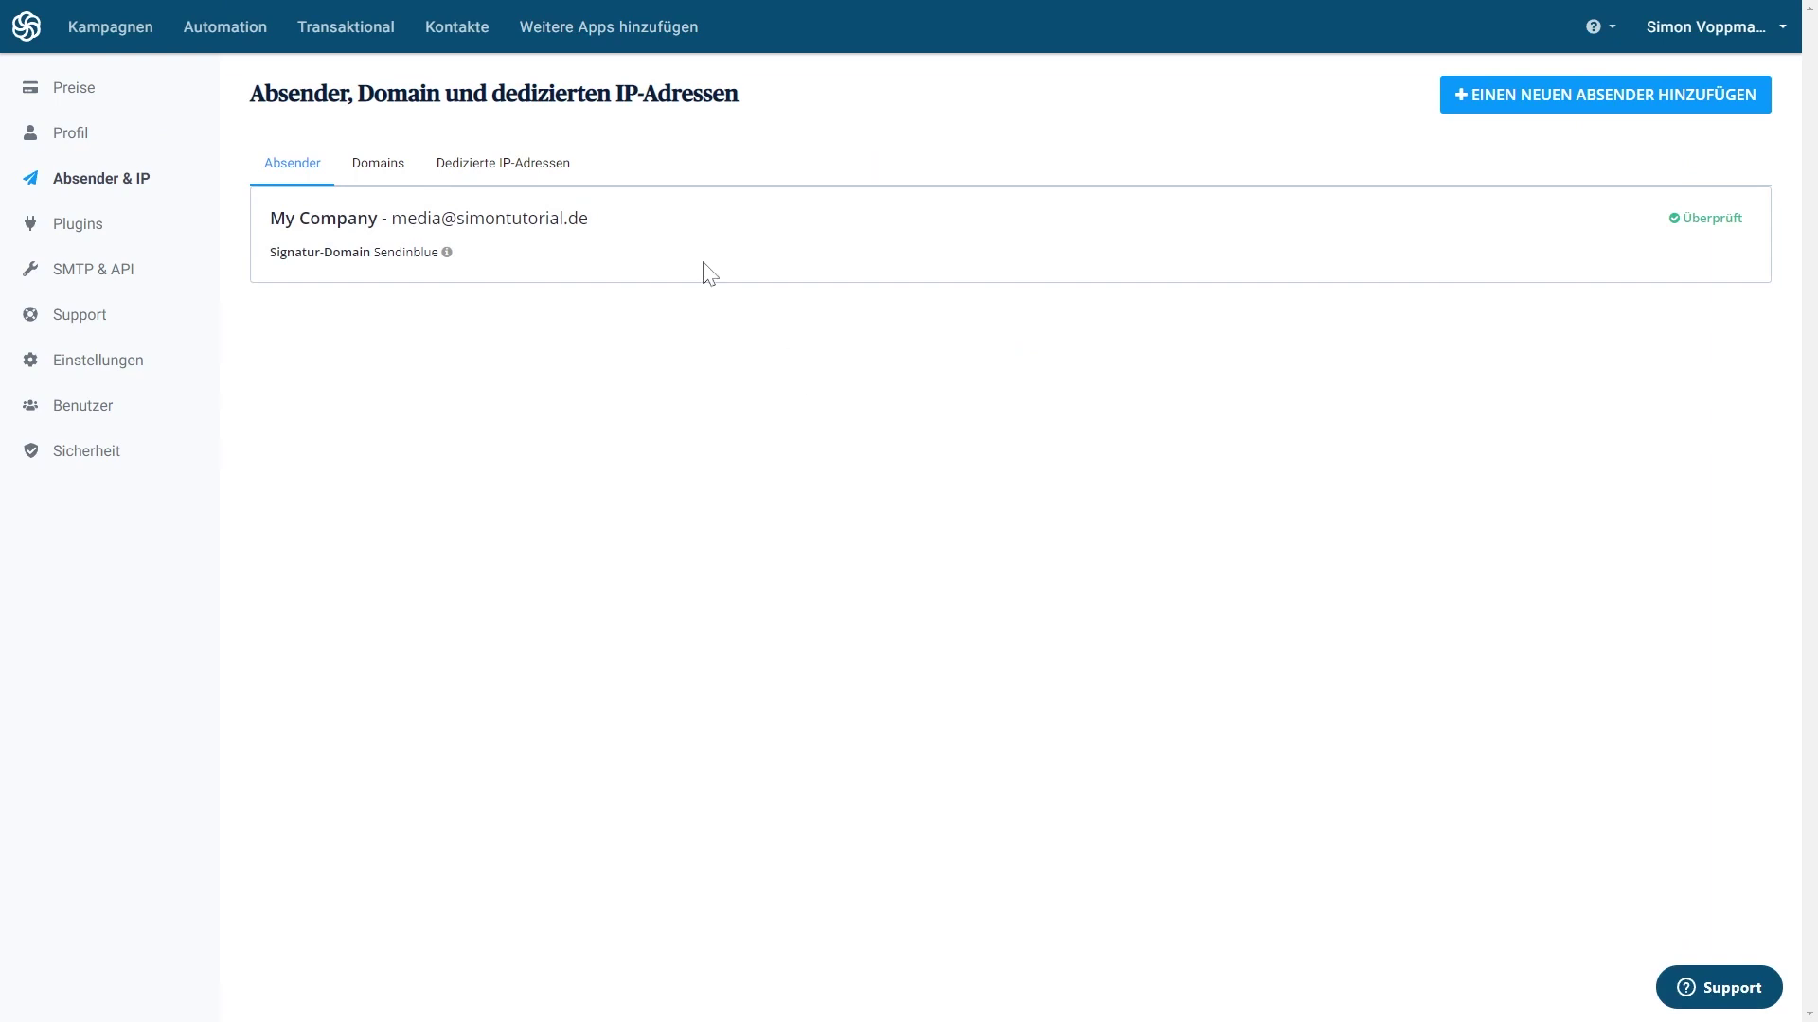
{"action": "left_click", "coordinate": [102, 231]}
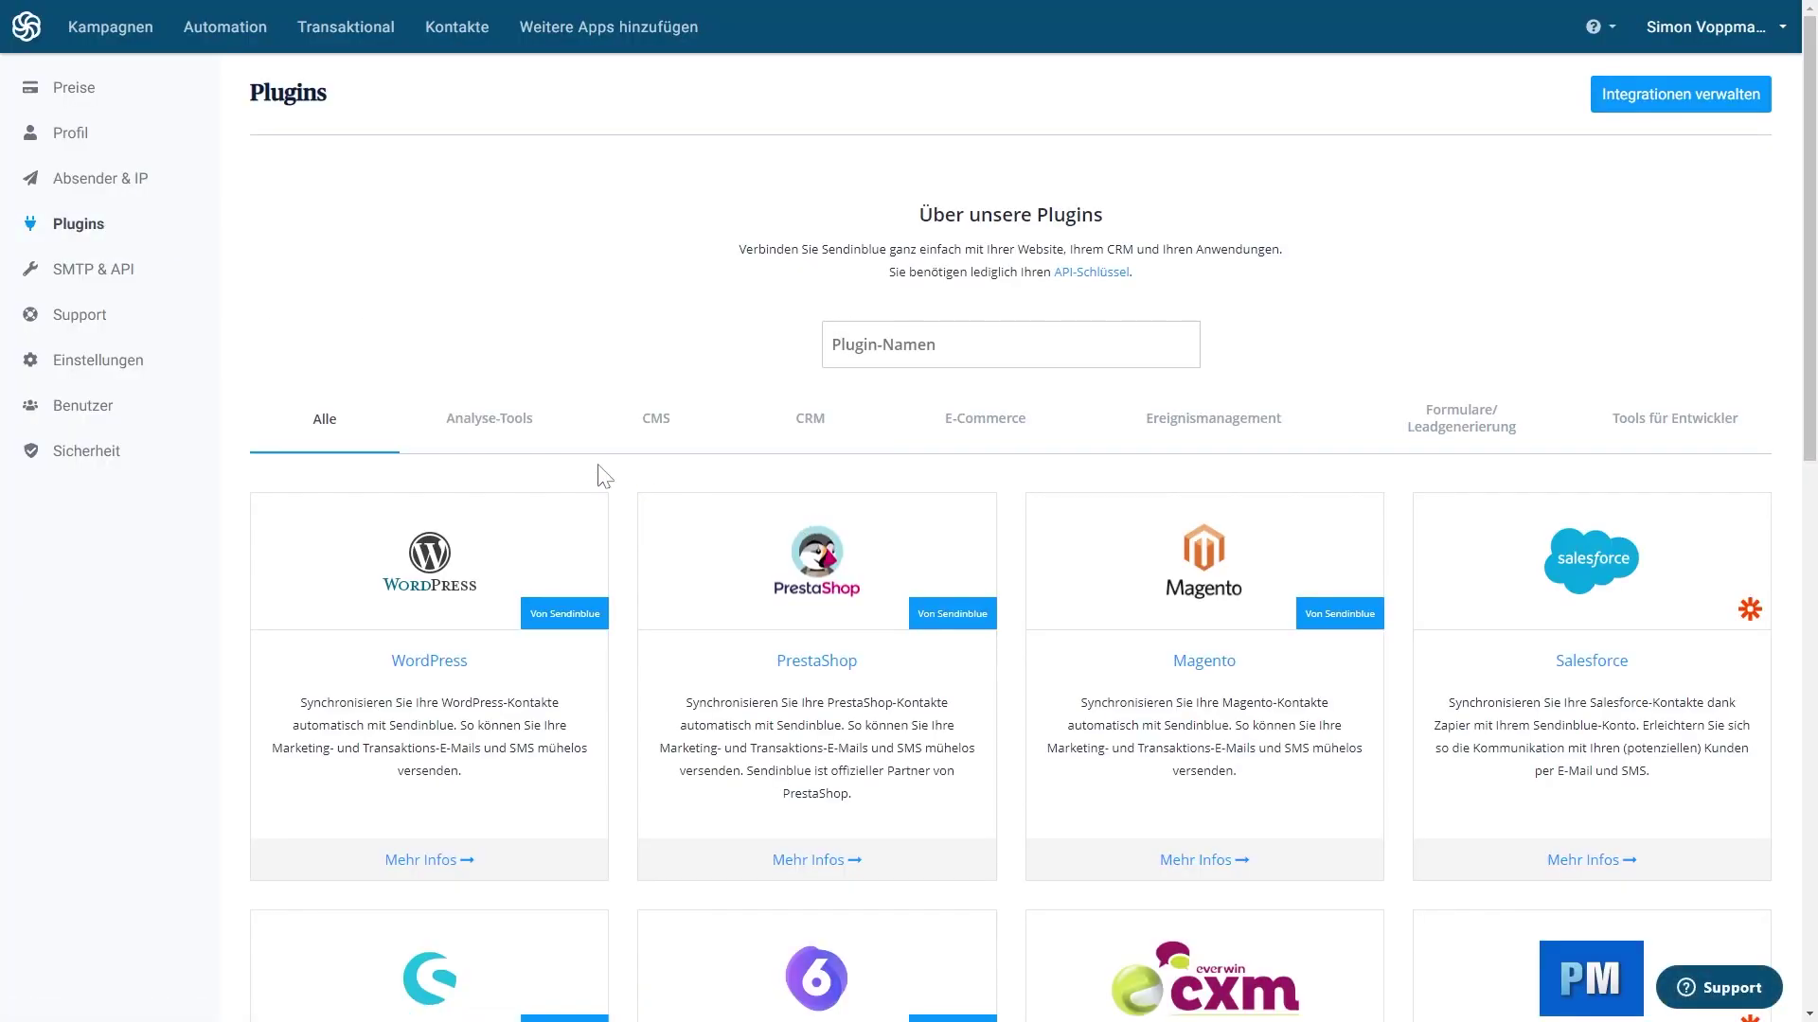
{"action": "left_click", "coordinate": [129, 284]}
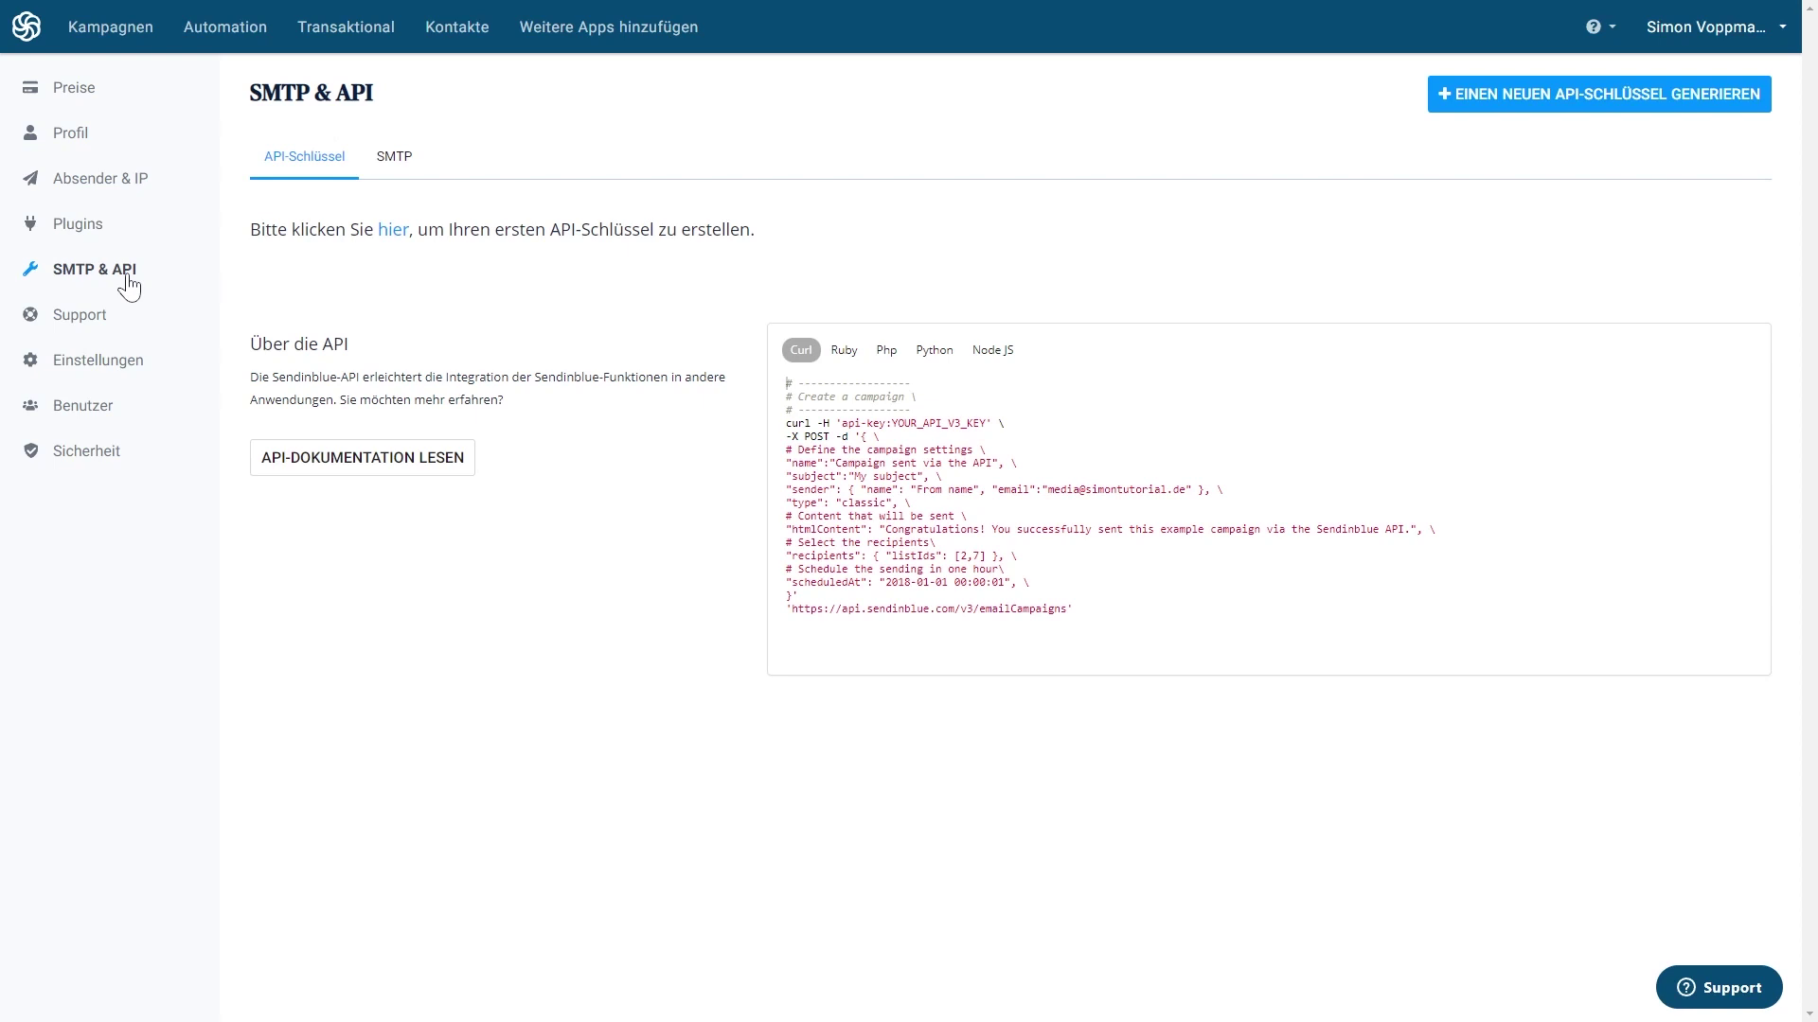
Review the general account settings, the user management and the security page.
{"action": "left_click", "coordinate": [124, 371]}
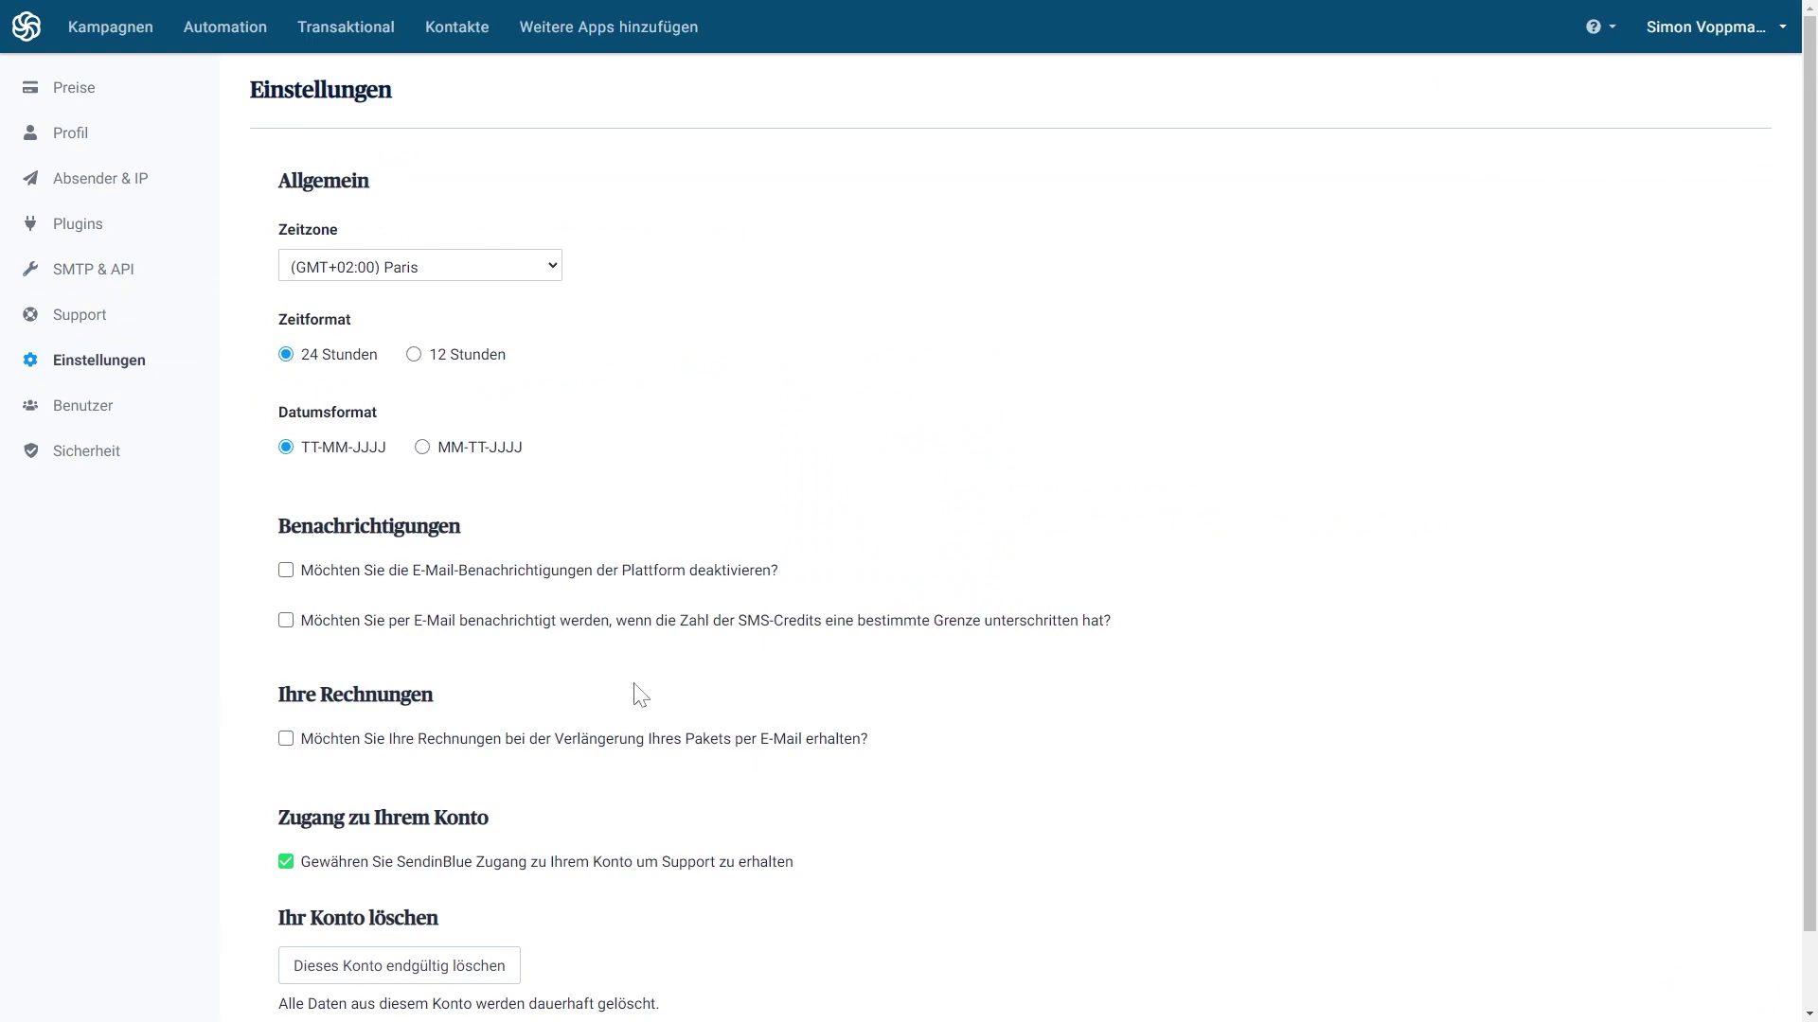
{"action": "scroll", "coordinate": [1088, 691], "scroll_direction": "down", "scroll_amount": 1}
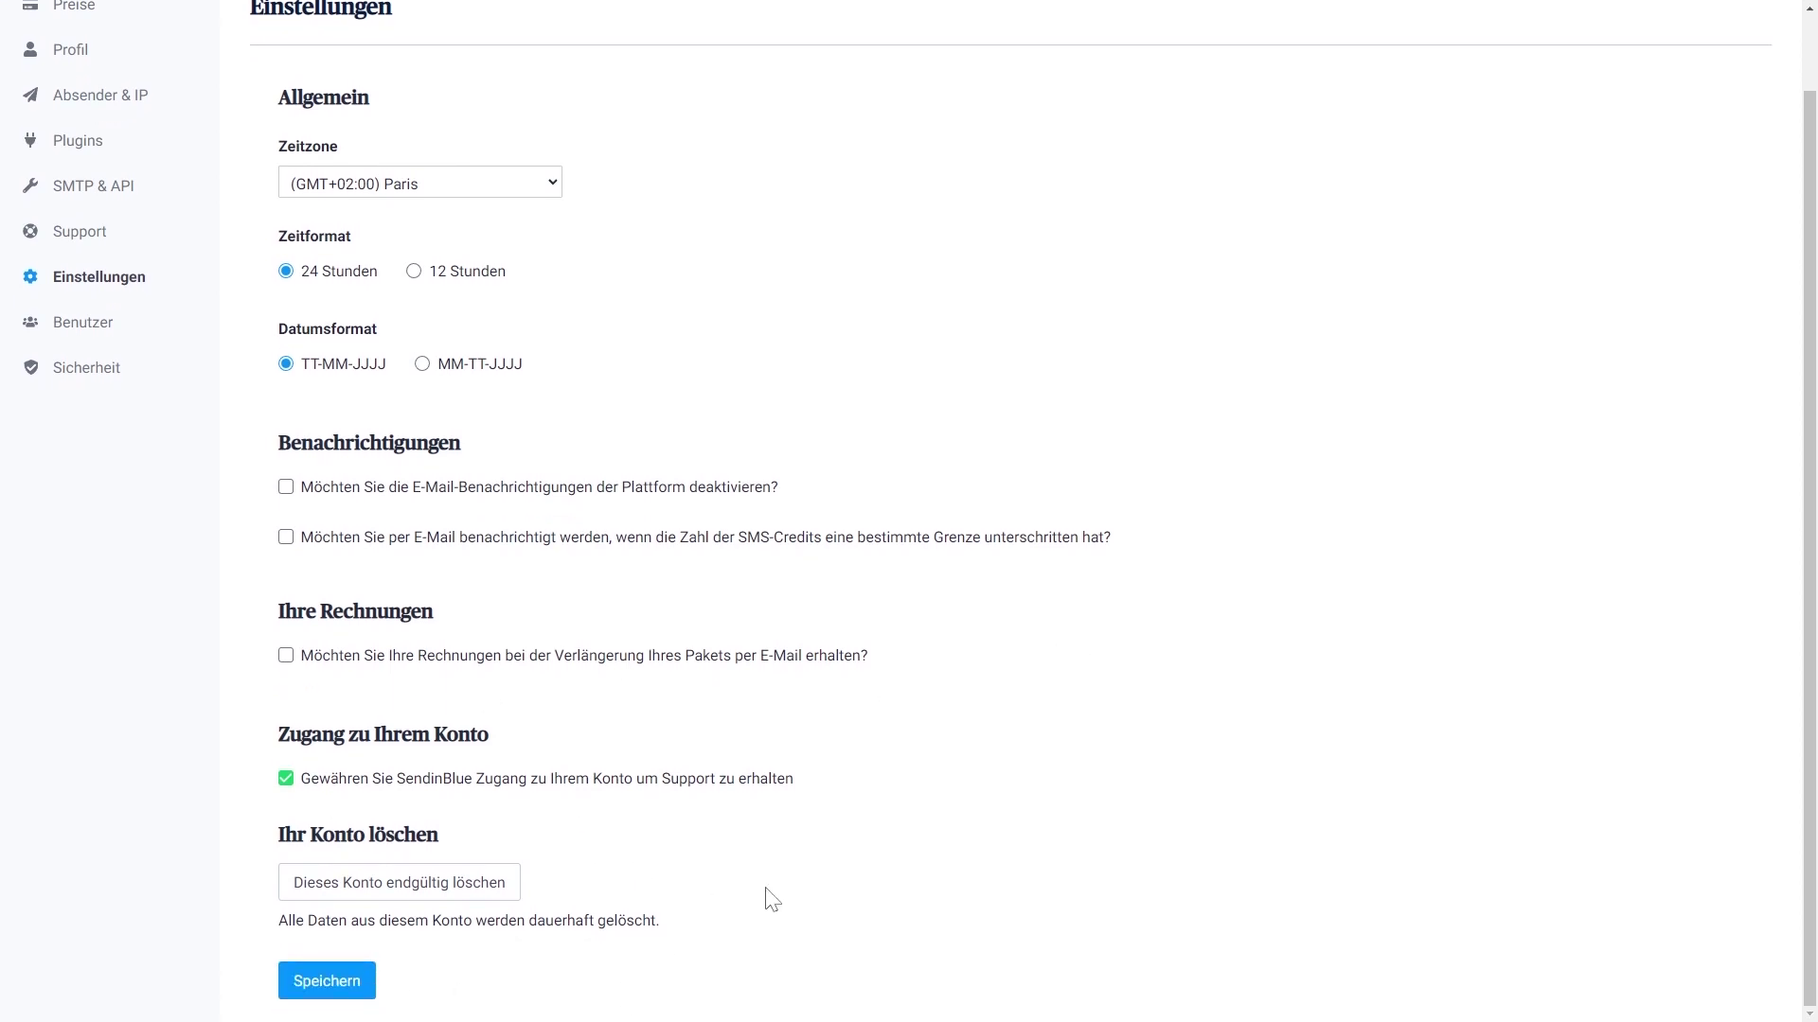
{"action": "scroll", "coordinate": [767, 893], "scroll_direction": "up", "scroll_amount": 1}
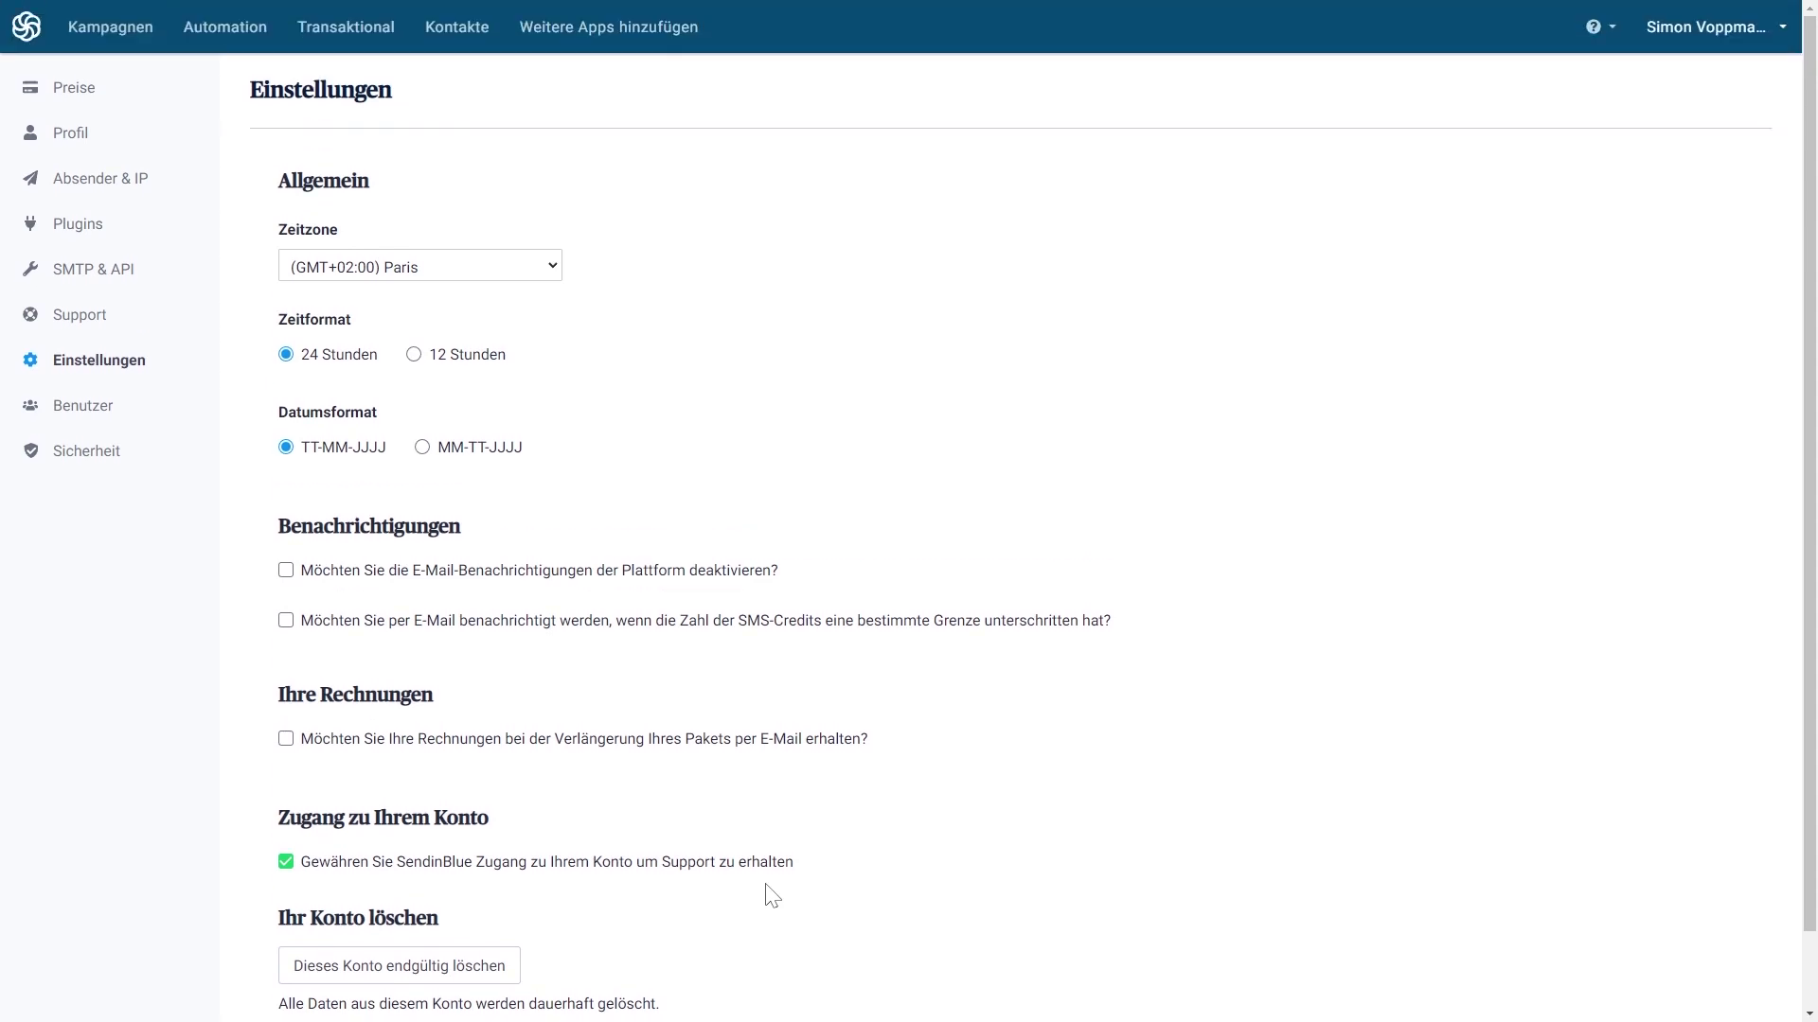
{"action": "left_click", "coordinate": [77, 423]}
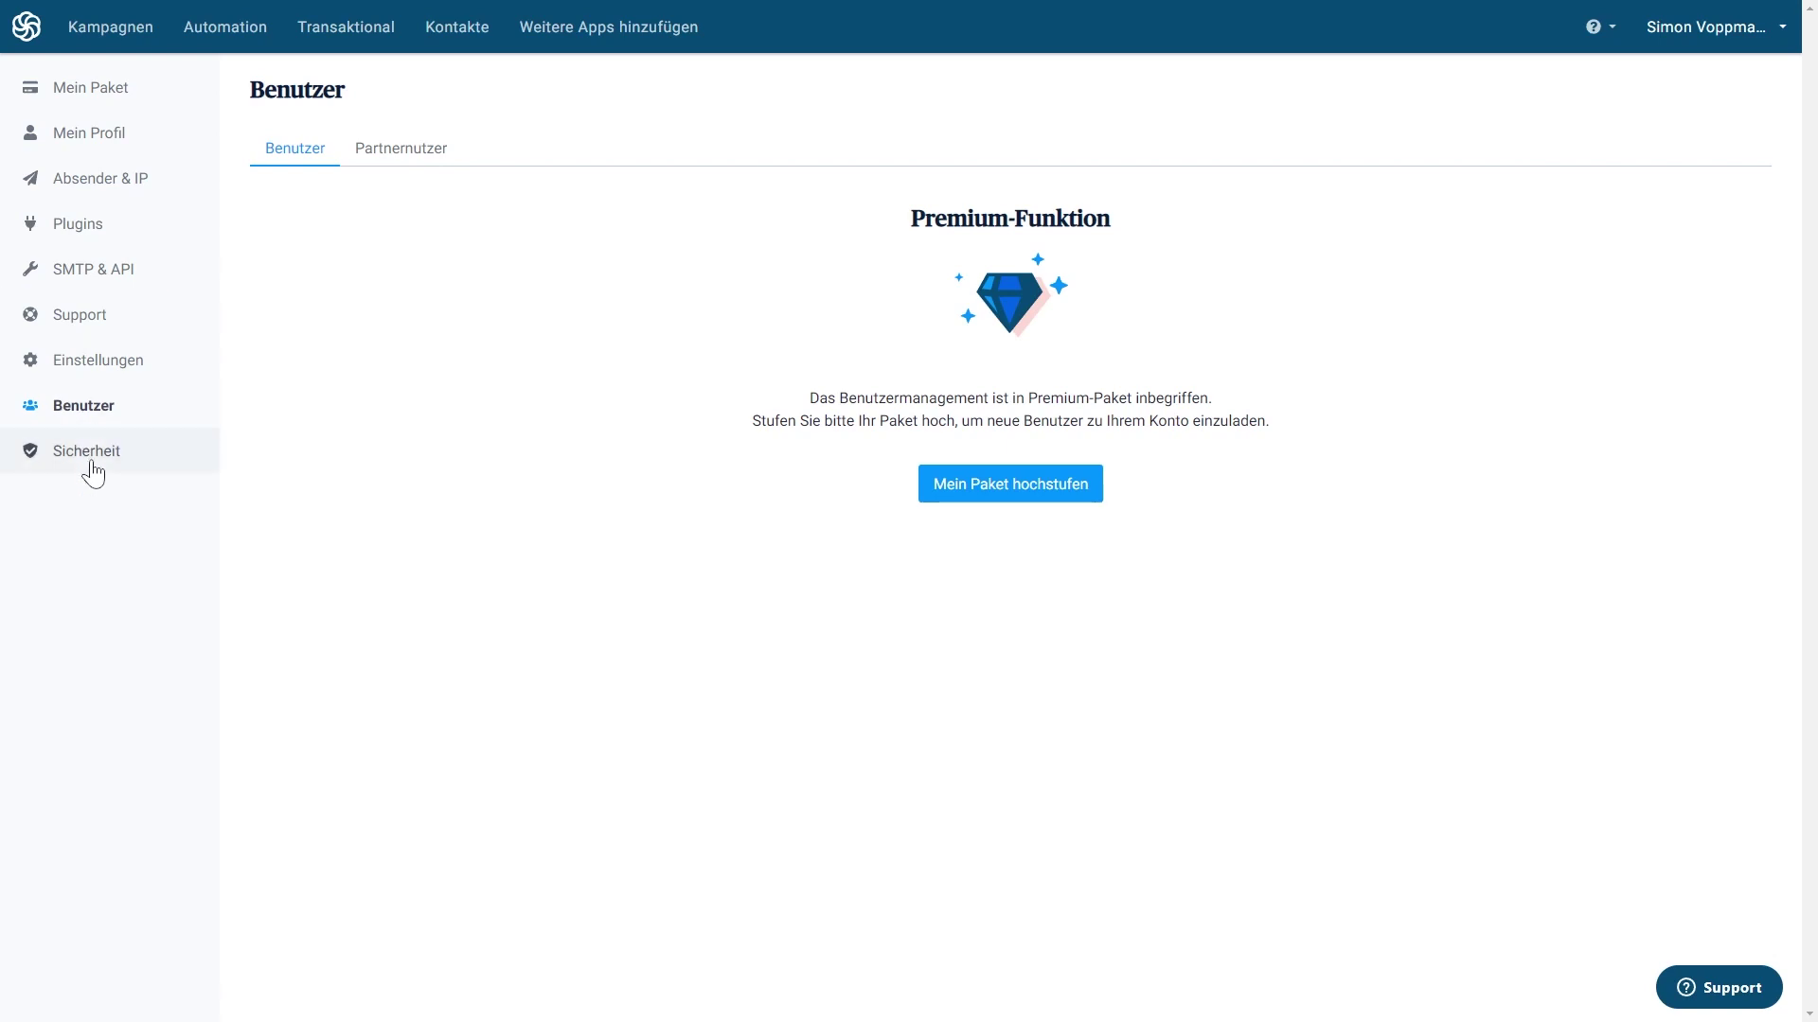
{"action": "left_click", "coordinate": [91, 464]}
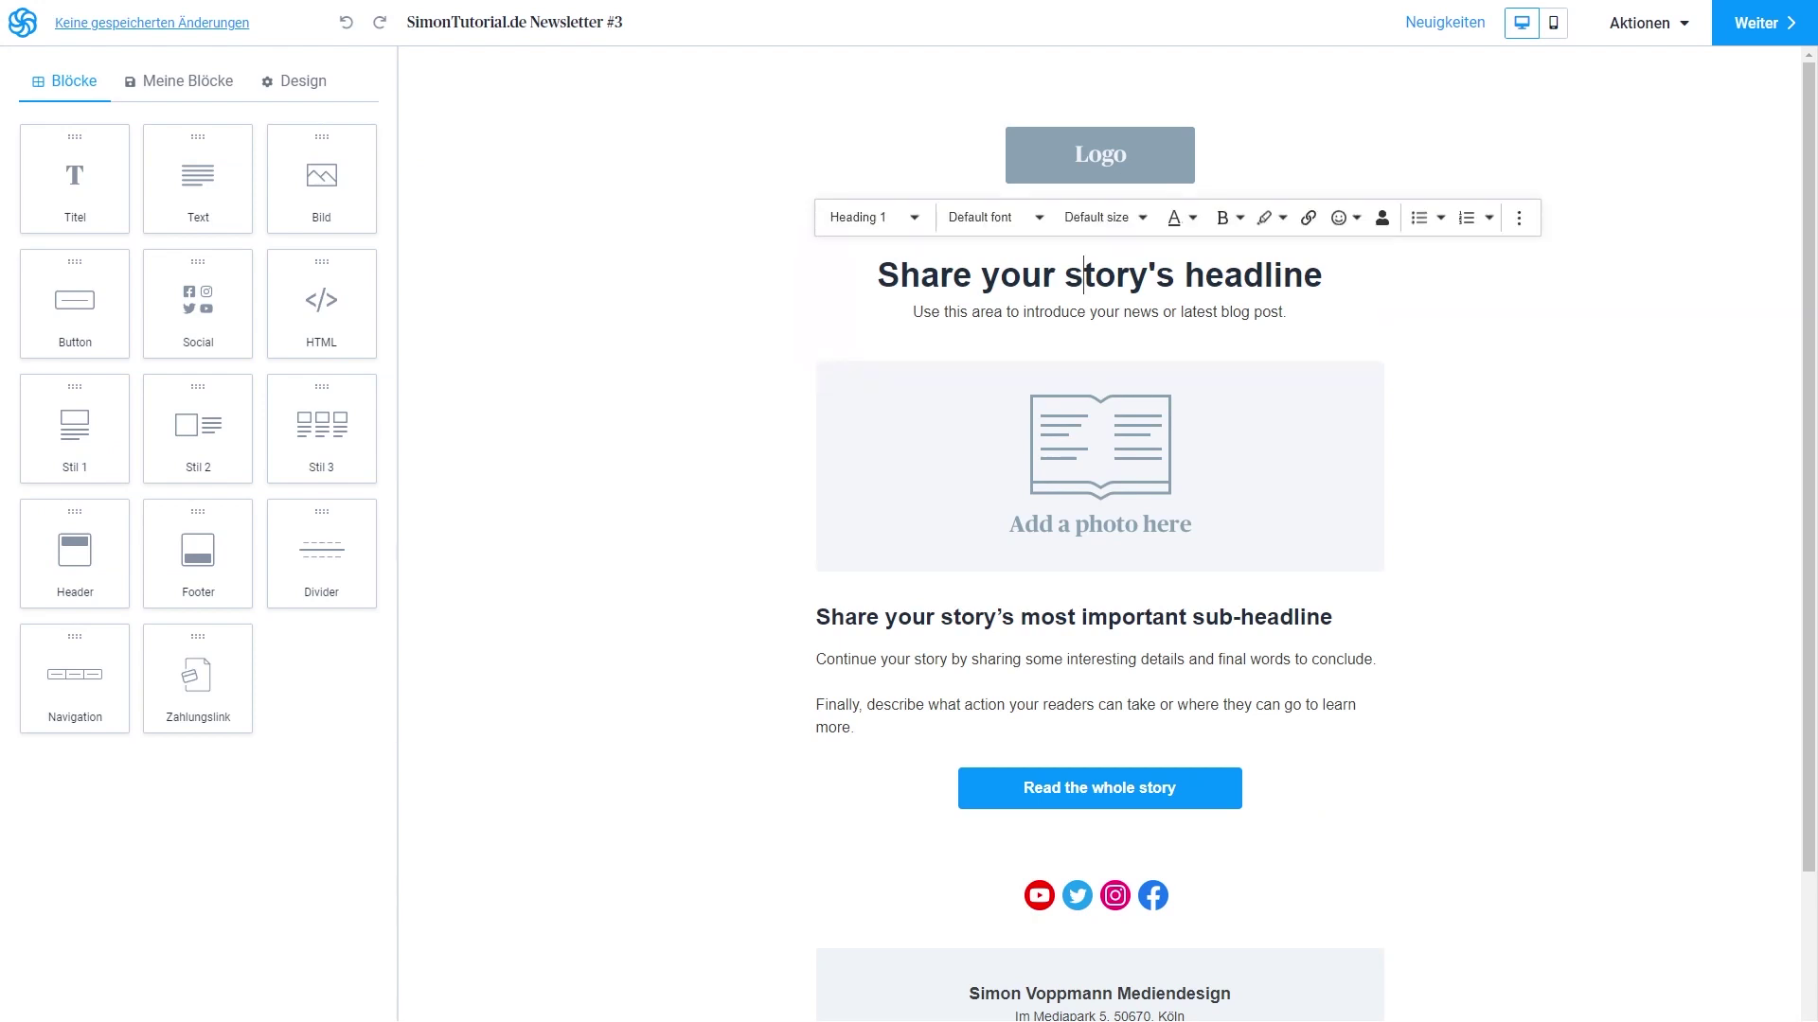
Replace the headline of SimonTutorial.de Newsletter #3 with "Neue Tutorials" and add a Social block above the photo placeholder.
{"action": "triple_click", "coordinate": [1104, 275]}
{"action": "type", "text": "Neue Tutorials"}
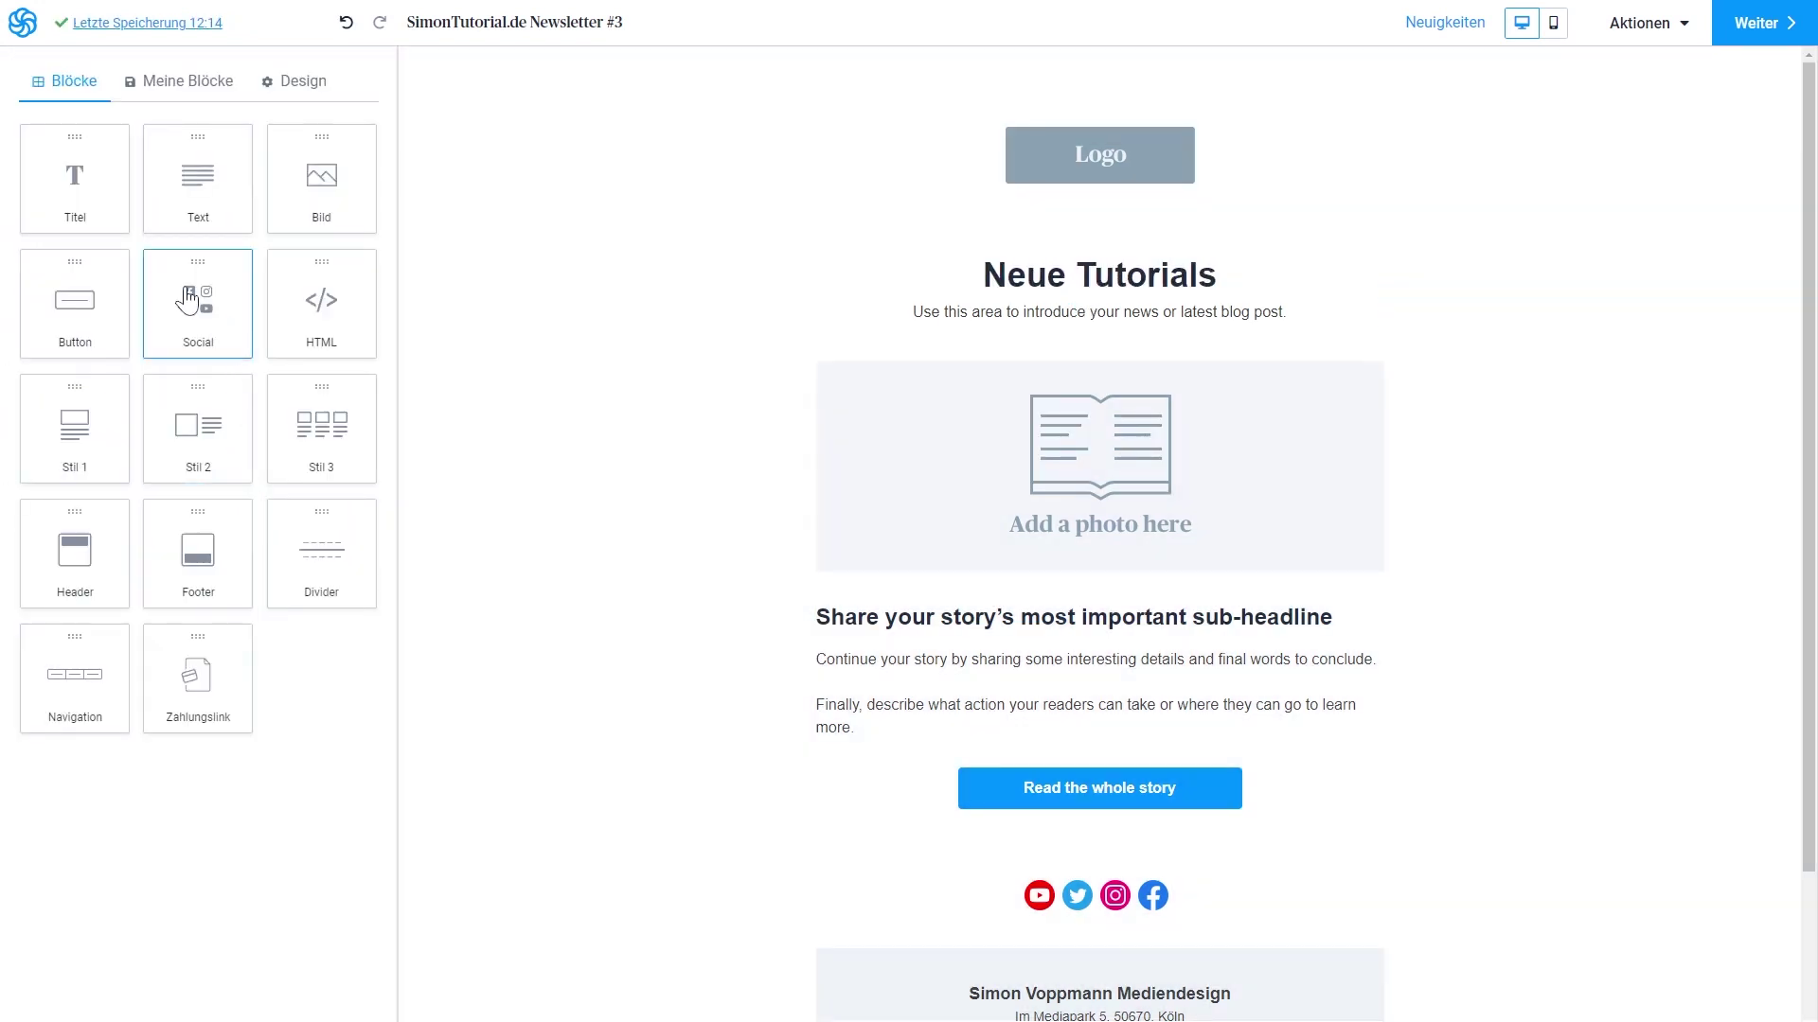
{"action": "left_click_drag", "start_coordinate": [195, 300], "coordinate": [1071, 357]}
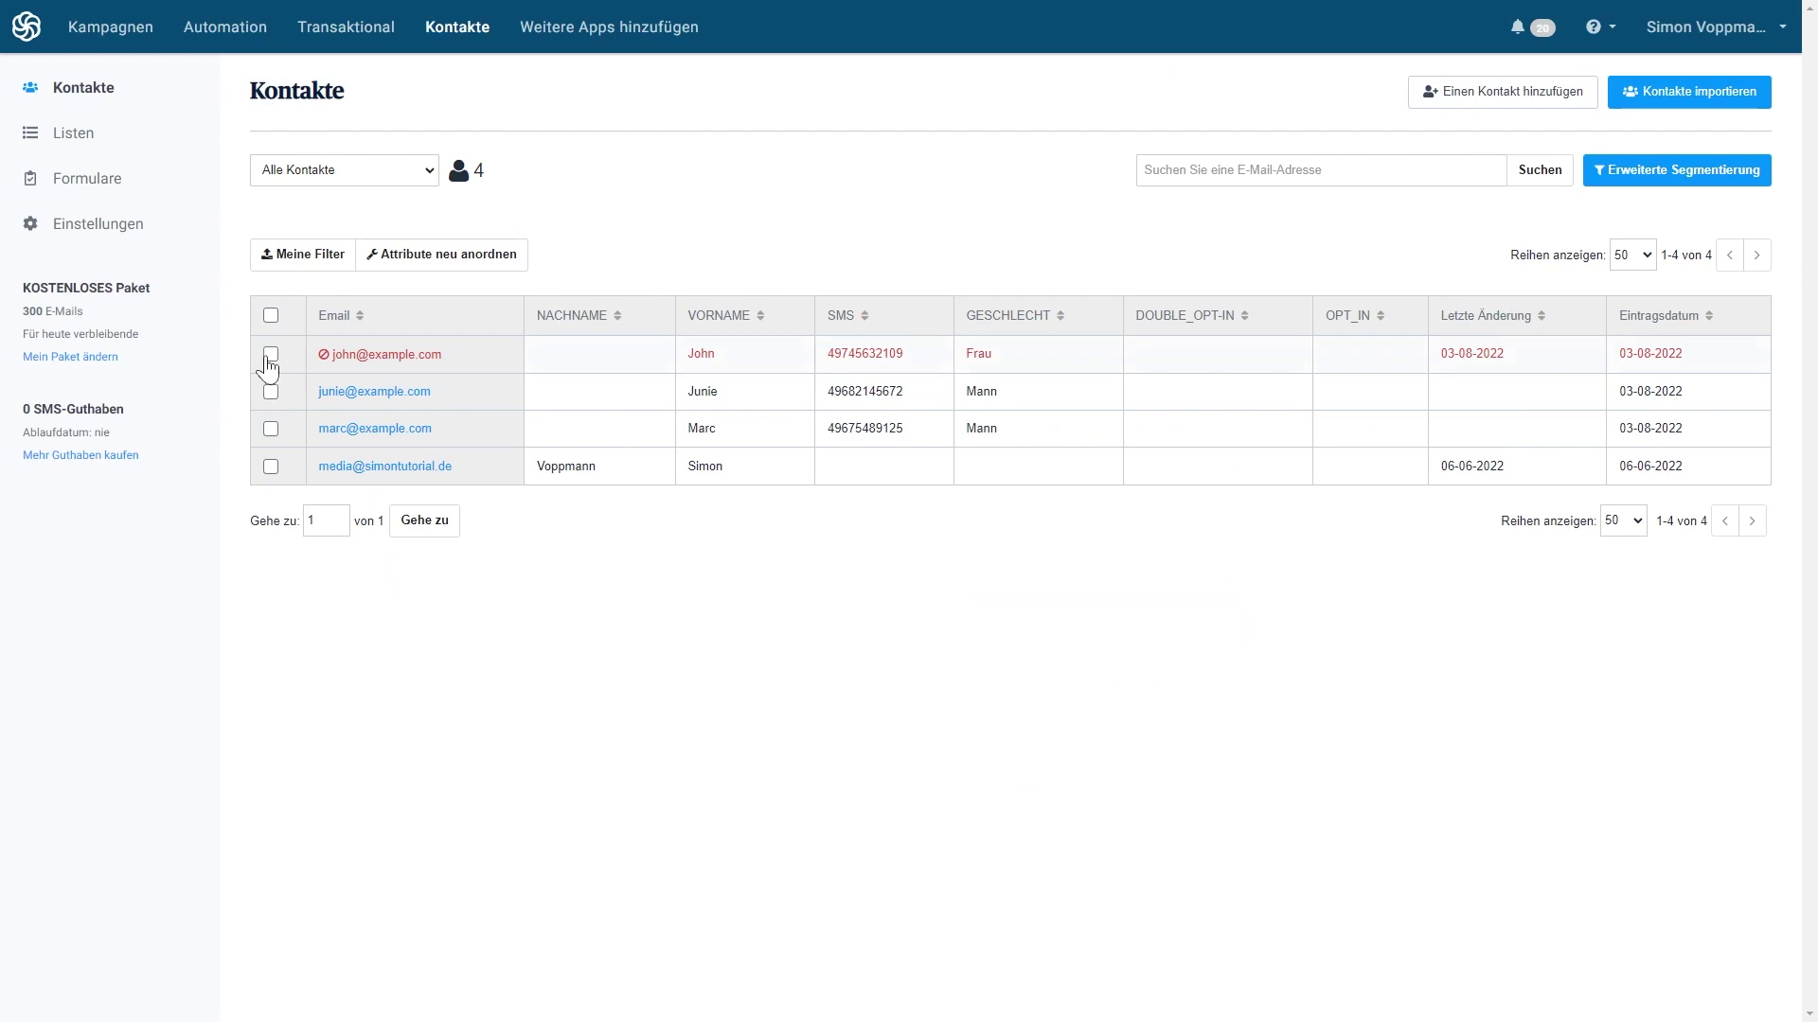
Select the first three contacts in the contact list and open the actions available for them.
{"action": "left_click", "coordinate": [271, 354]}
{"action": "left_click", "coordinate": [271, 391]}
{"action": "left_click", "coordinate": [271, 428]}
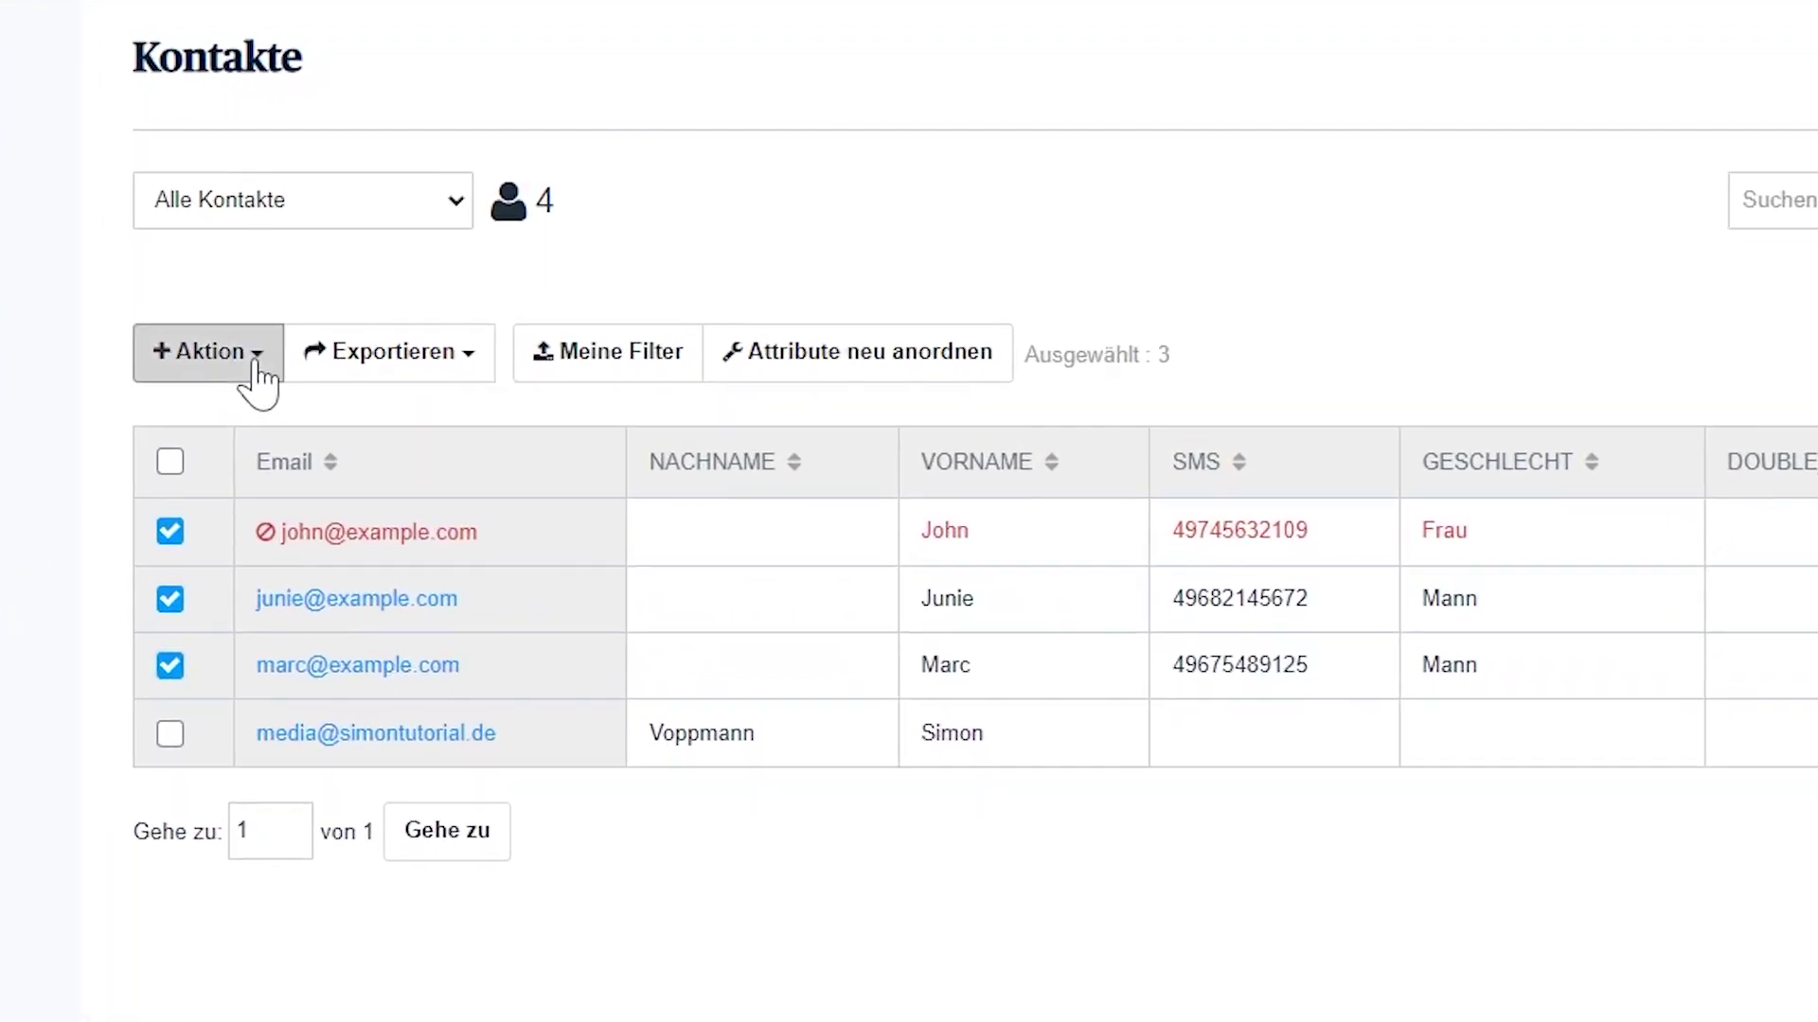
{"action": "left_click", "coordinate": [255, 369]}
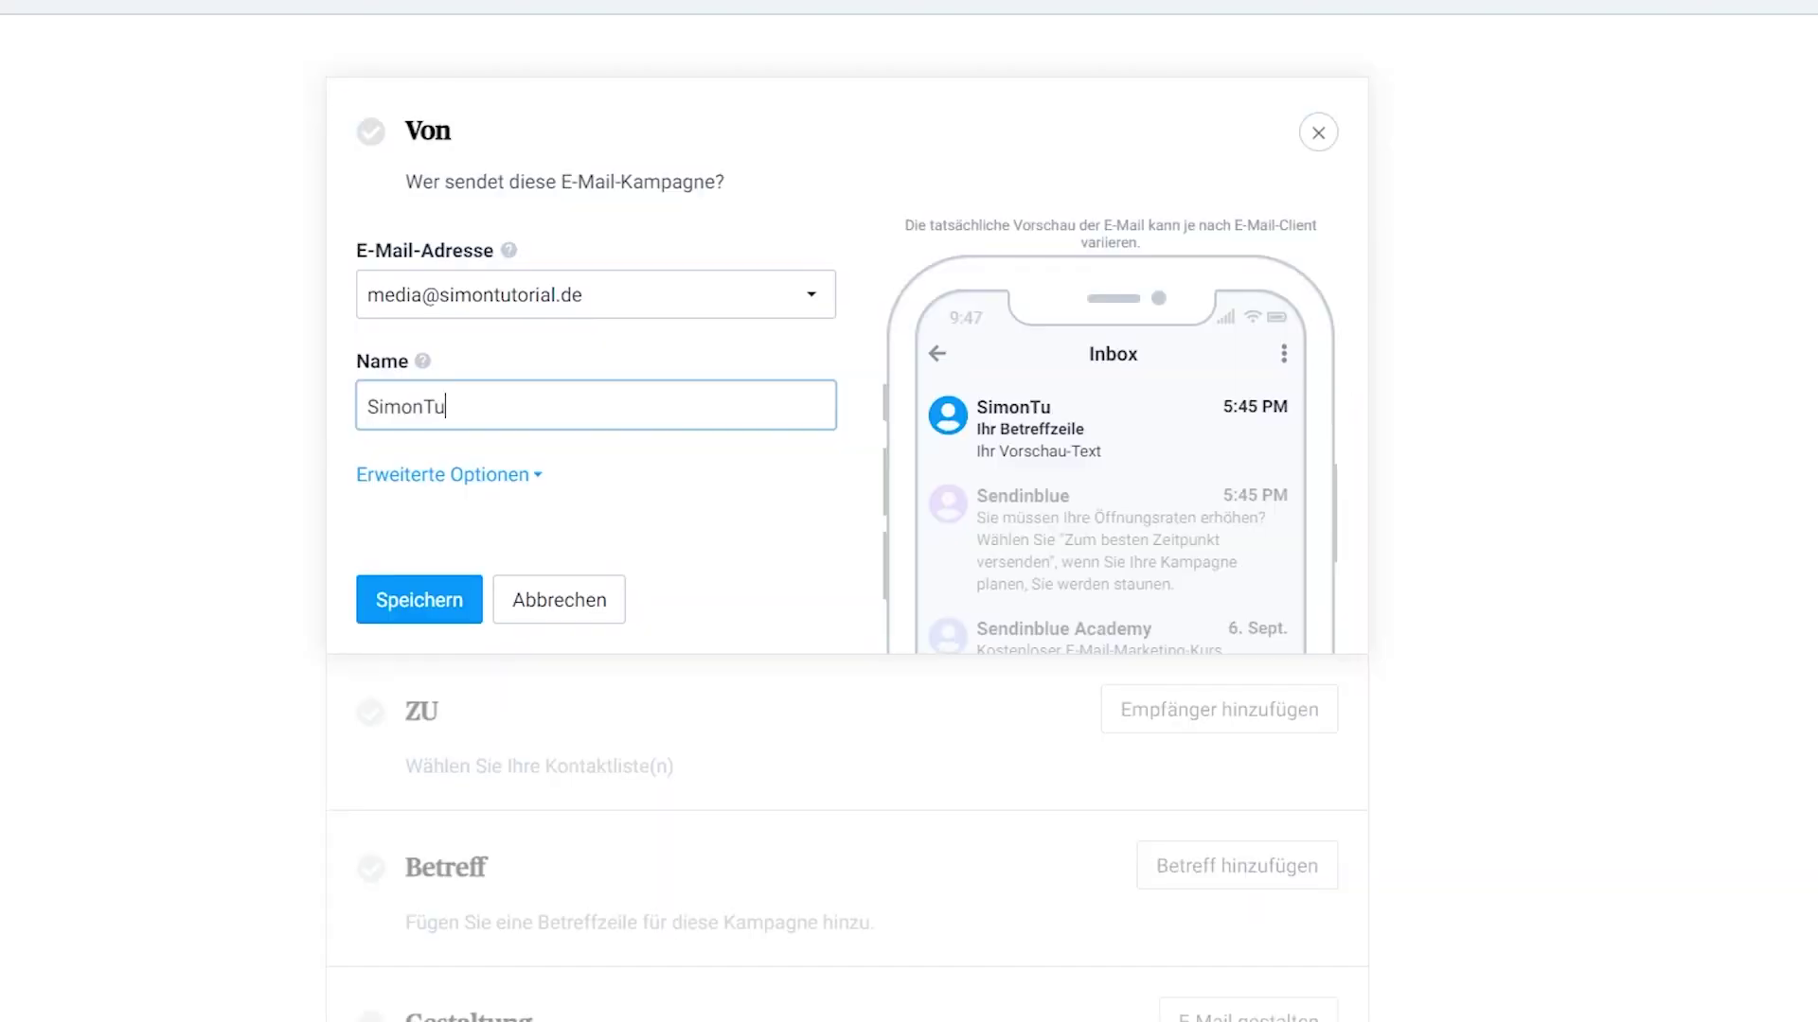
Complete the campaign's sender name as "SimonTutorial.de".
{"action": "type", "text": "torial.de"}
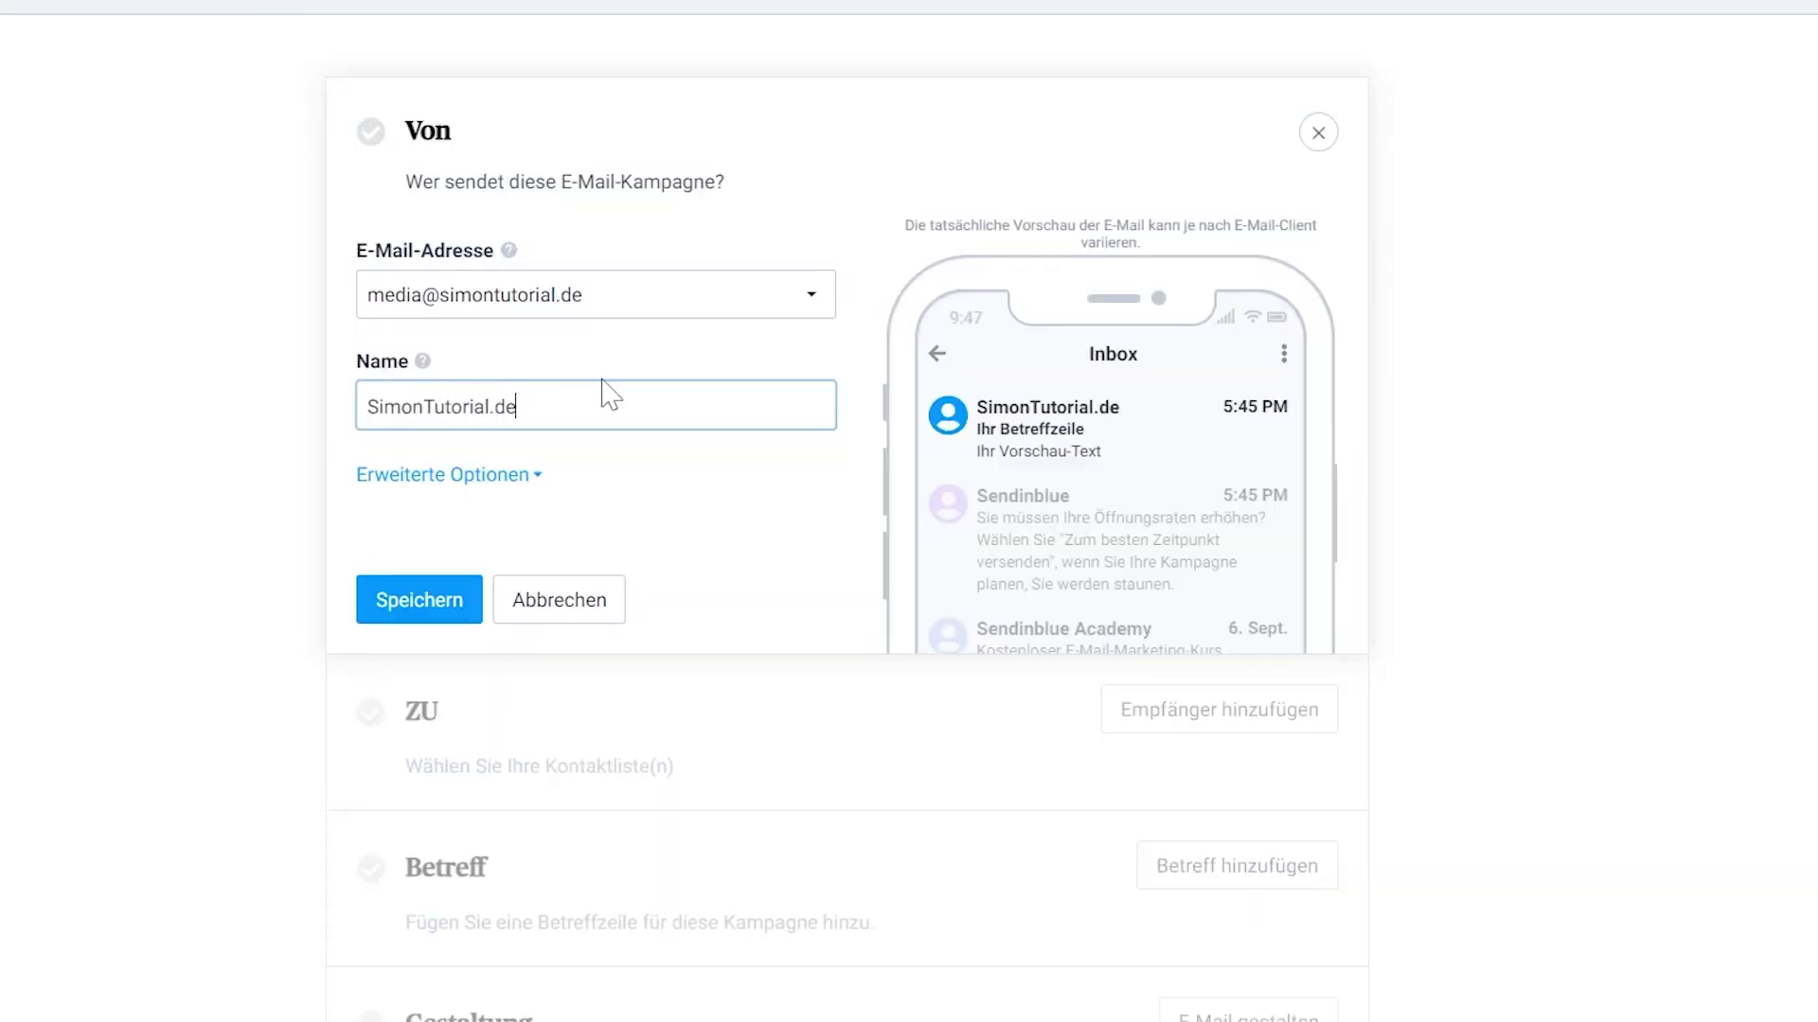